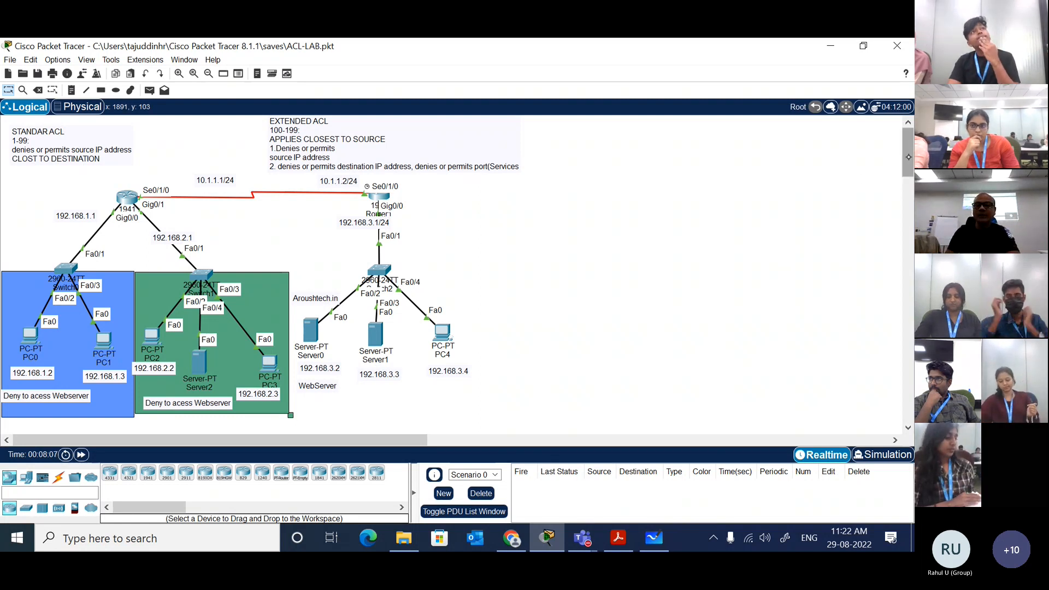
# Step: Duplicate the whole network topology with its address labels and place the copy in the empty area below the original
pyautogui.moveTo(907, 158)
pyautogui.mouseDown()
pyautogui.moveTo(911, 287)
pyautogui.moveTo(908, 157)
pyautogui.mouseUp()
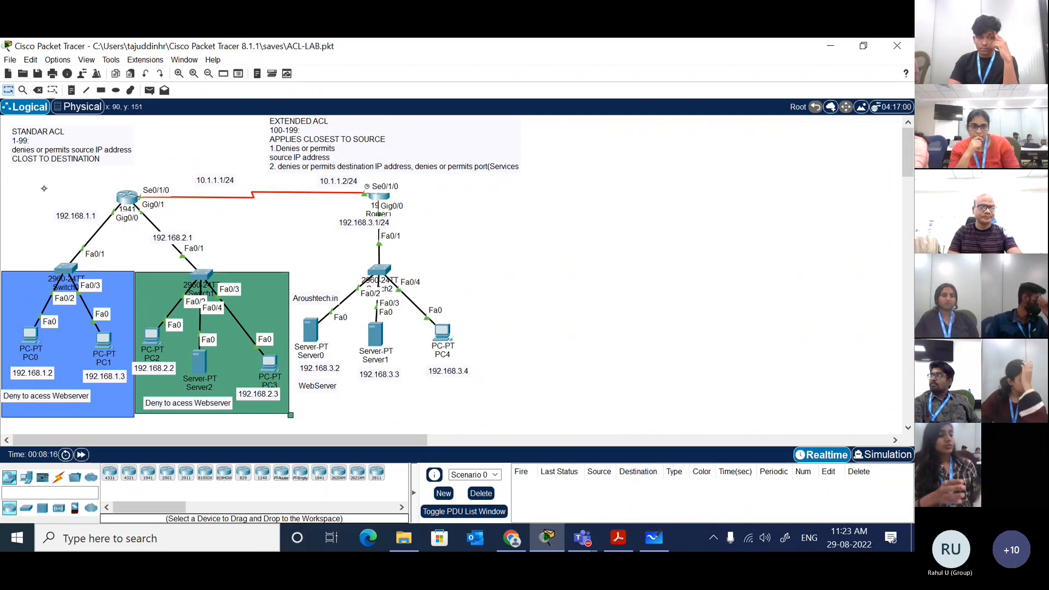
pyautogui.moveTo(7, 179); pyautogui.dragTo(496, 418)
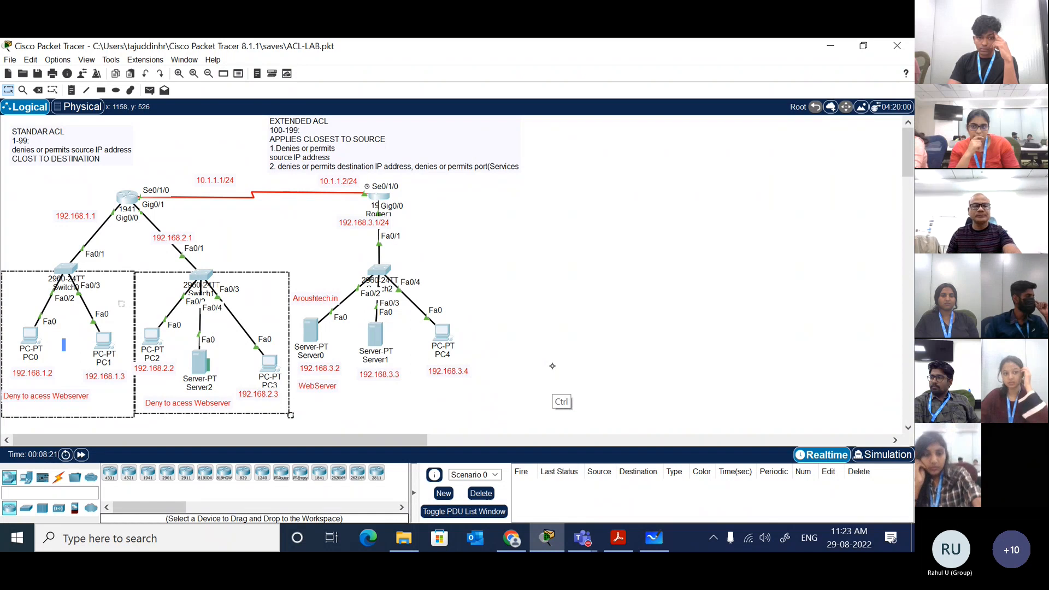
pyautogui.hotkey('ctrl', 'v')
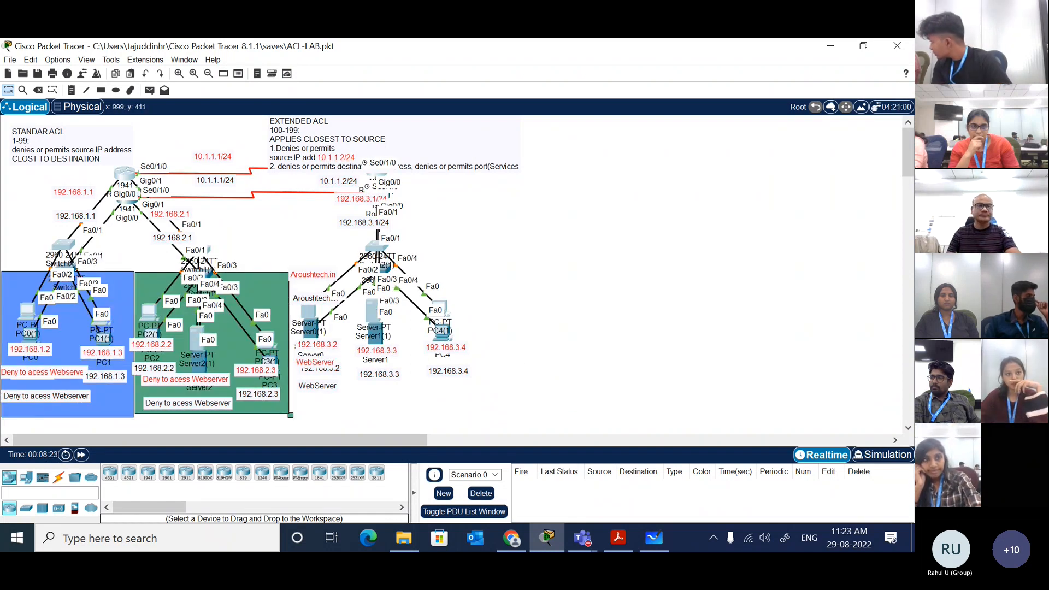
pyautogui.moveTo(127, 175); pyautogui.dragTo(120, 472)
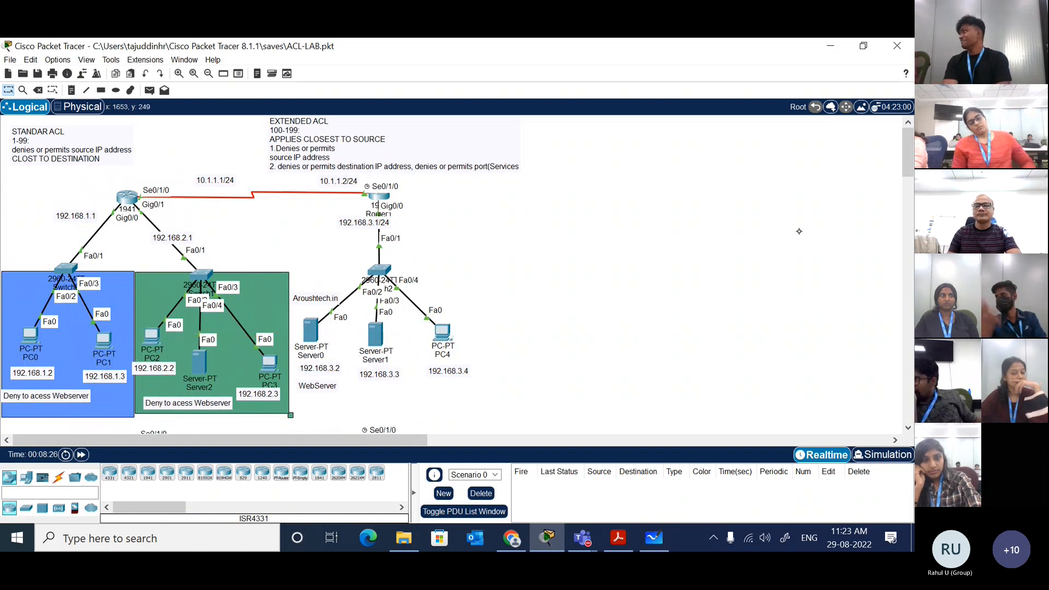
pyautogui.moveTo(904, 167); pyautogui.dragTo(904, 214)
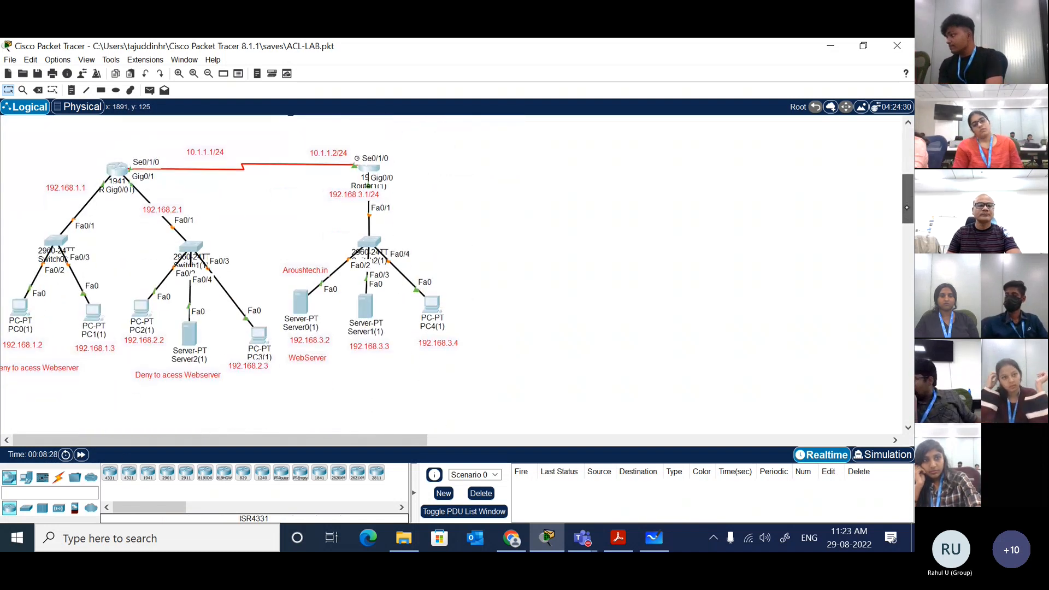
pyautogui.click(470, 237)
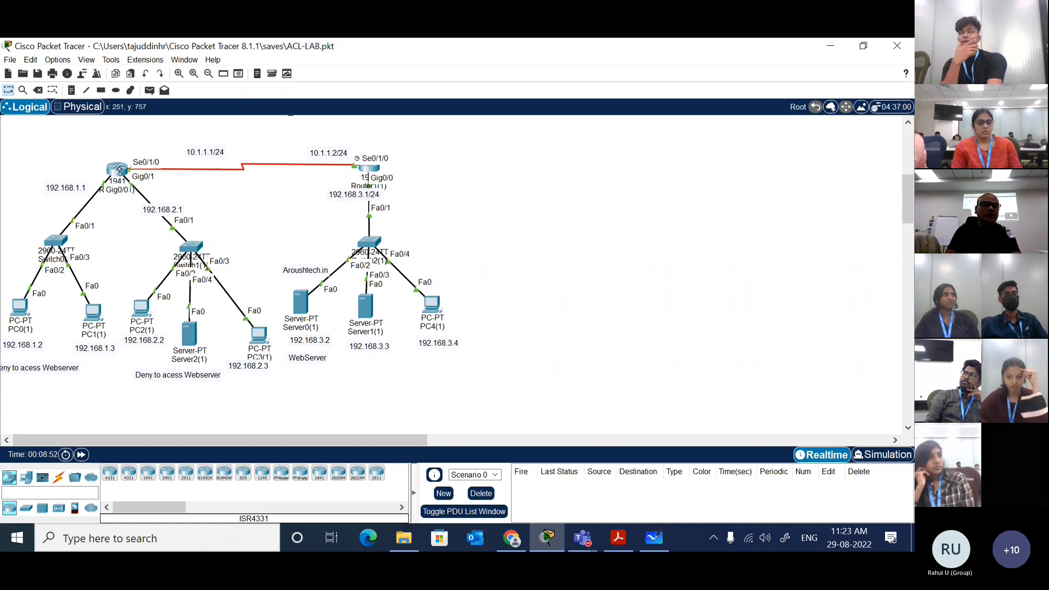
# Step: Open the command line of the copied router Router0(1), widen its window and enter privileged mode with enable
pyautogui.click(119, 172)
pyautogui.click(380, 139)
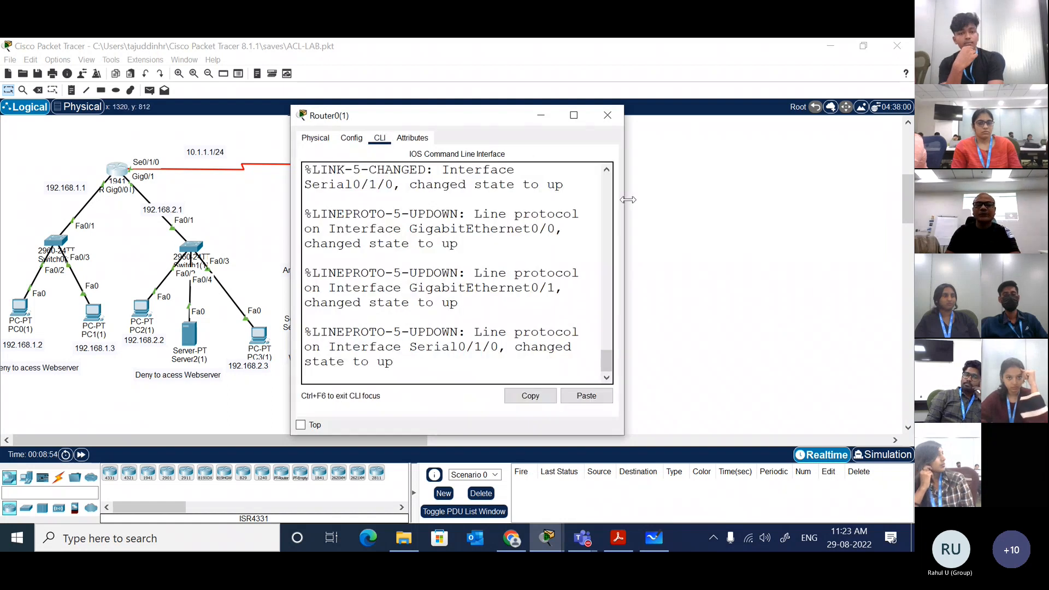
pyautogui.moveTo(627, 200); pyautogui.dragTo(846, 199)
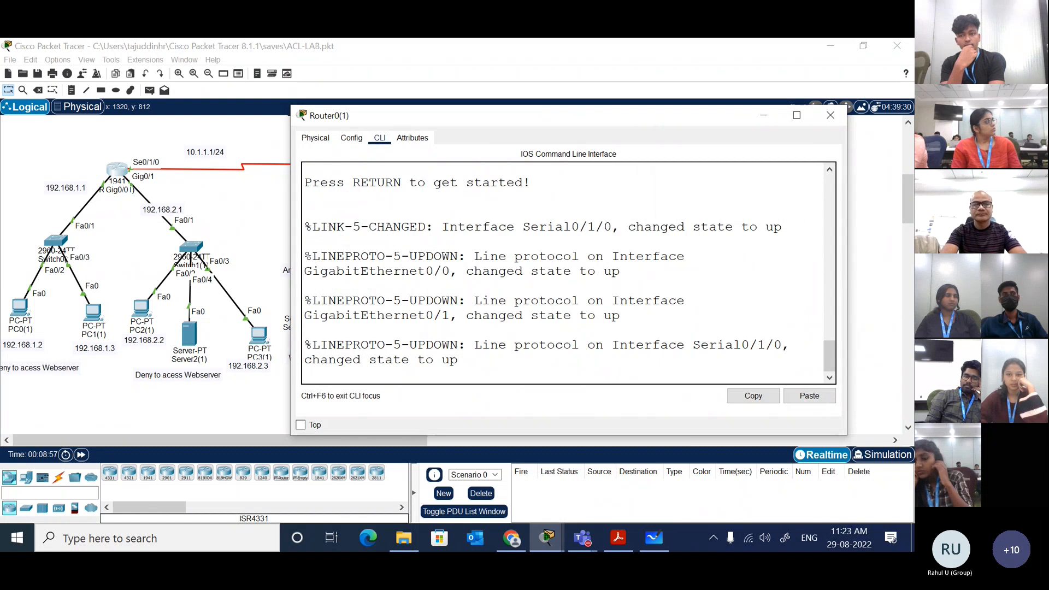
pyautogui.press('Return')
pyautogui.press('Return')
pyautogui.write('en')
pyautogui.press('Tab')
pyautogui.press('Return')
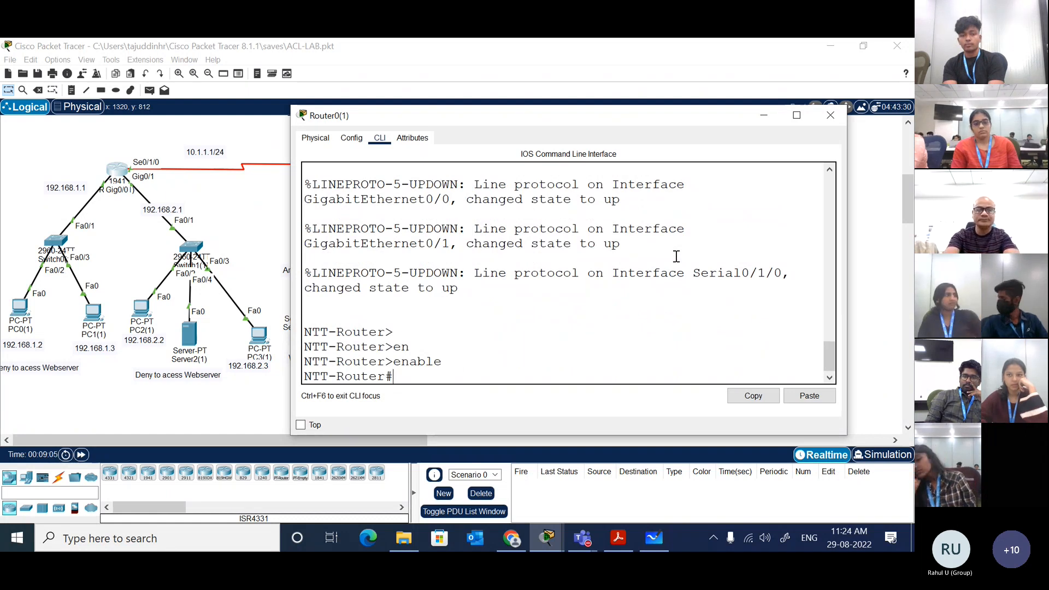
# Step: Run show ip int brief on Router0(1) and review the interface addresses and status in an enlarged window
pyautogui.write('sh')
pyautogui.press('Tab')
pyautogui.write('ip int br')
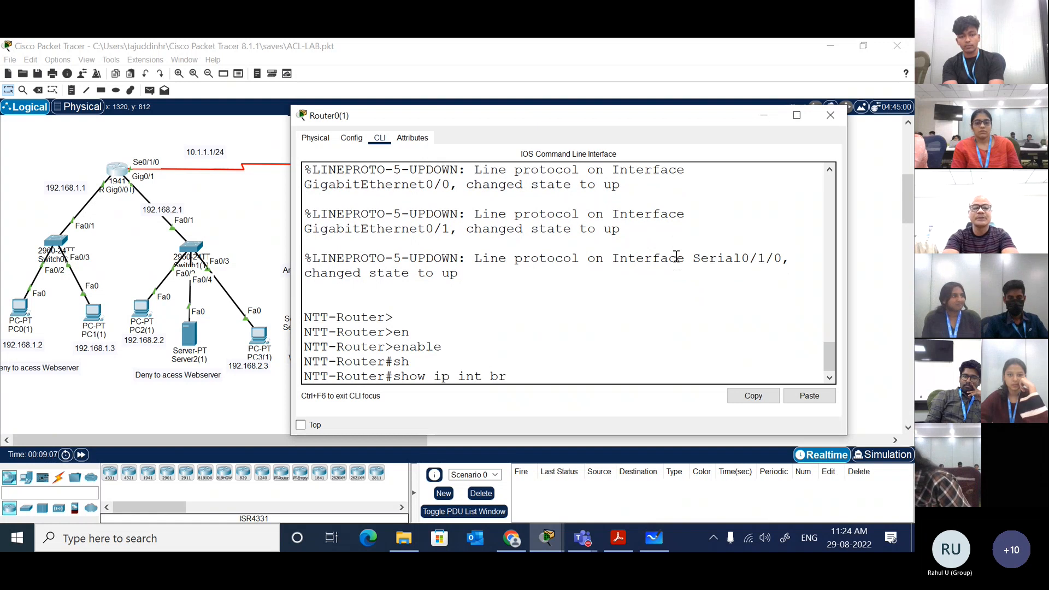
pyautogui.press('Return')
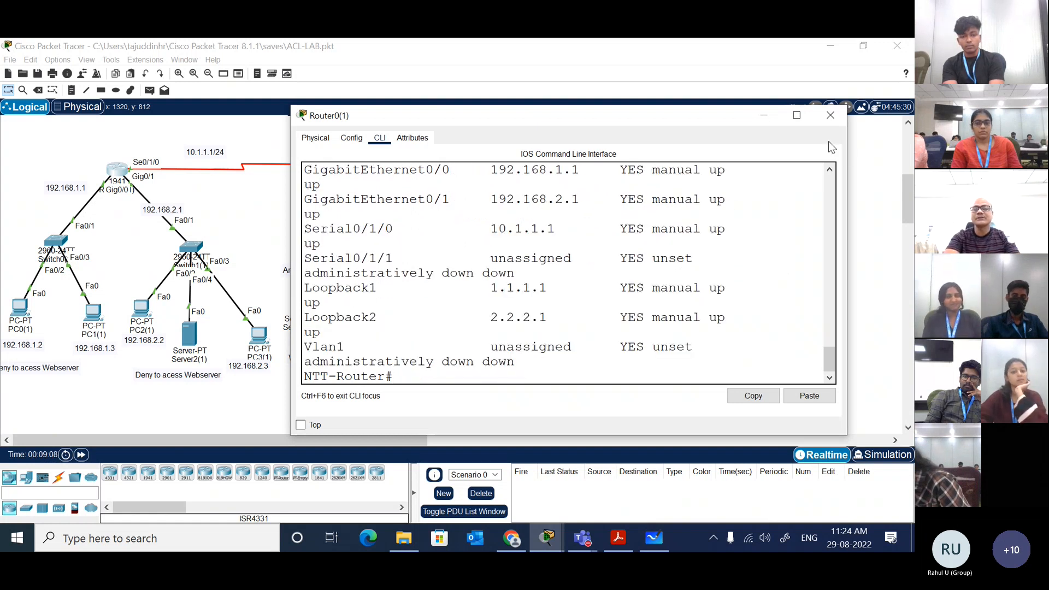
pyautogui.moveTo(848, 160); pyautogui.dragTo(905, 161)
pyautogui.moveTo(769, 117); pyautogui.dragTo(766, 51)
pyautogui.scroll(2, 683, 191)
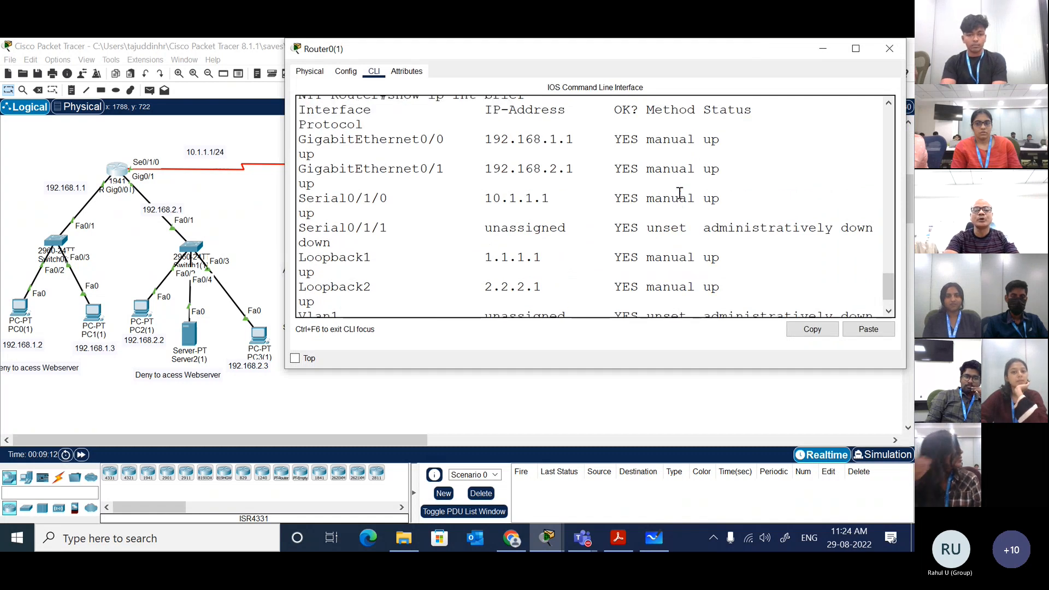
pyautogui.scroll(1, 607, 267)
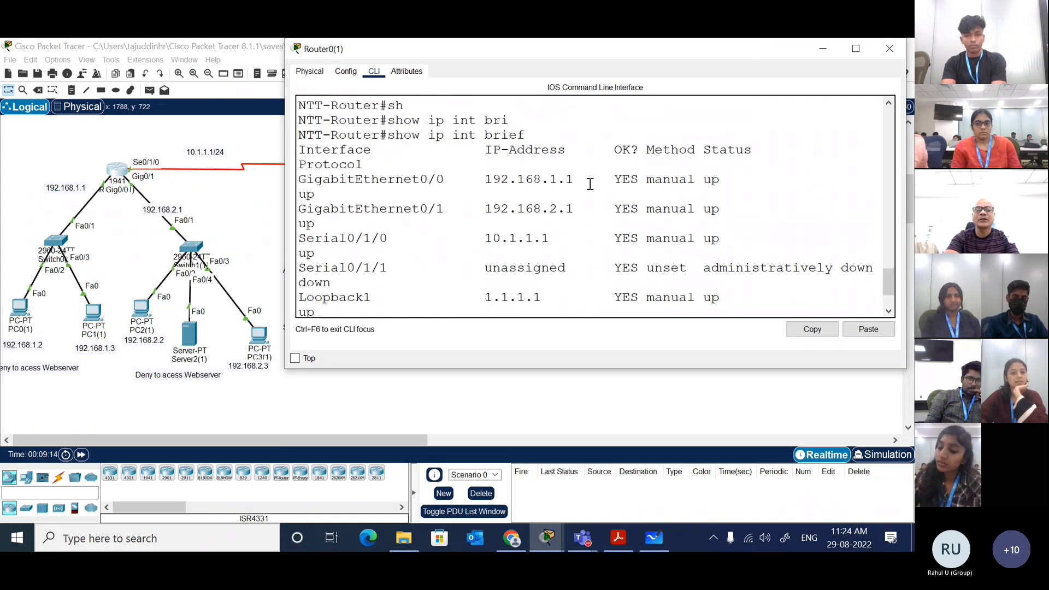
pyautogui.click(243, 235)
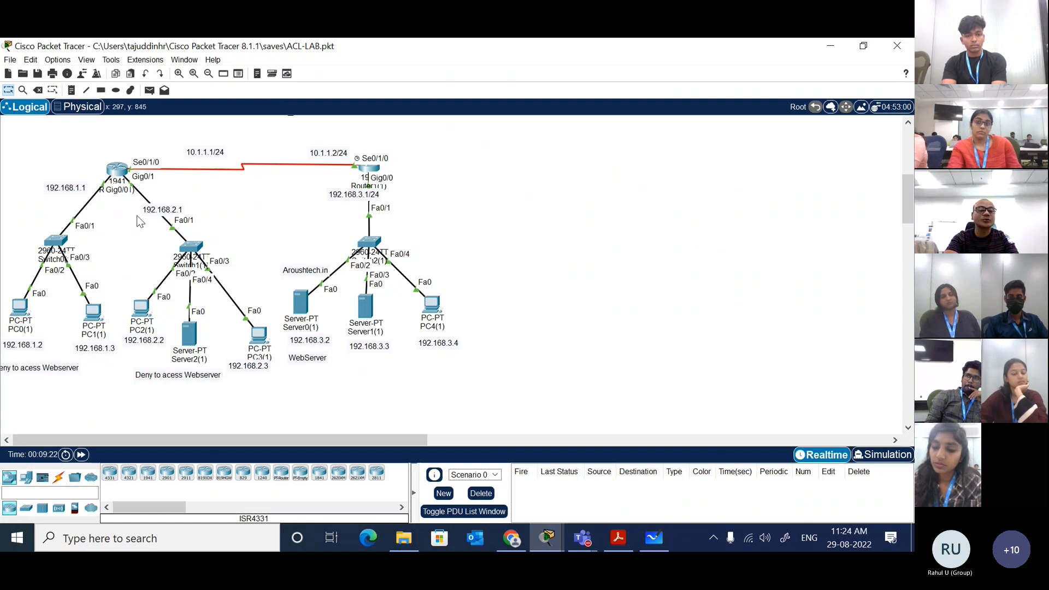
# Step: Move the 192.168.2.1 label up beside the router's Gig0/1 link and shift the middle network's "Deny to acess Webserver" note slightly right
pyautogui.moveTo(174, 217); pyautogui.dragTo(176, 207)
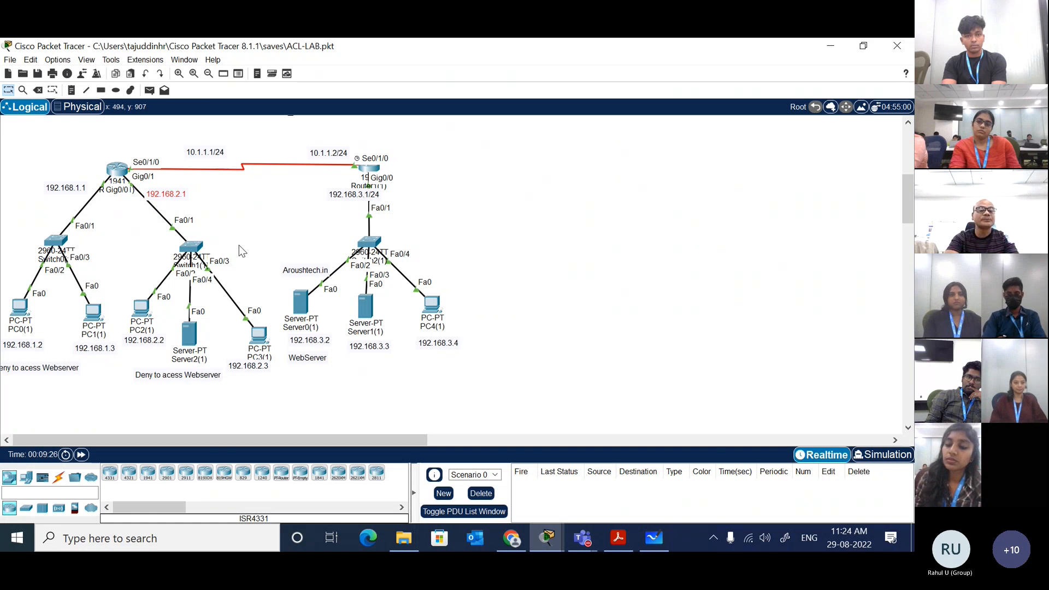
pyautogui.moveTo(191, 376); pyautogui.dragTo(196, 376)
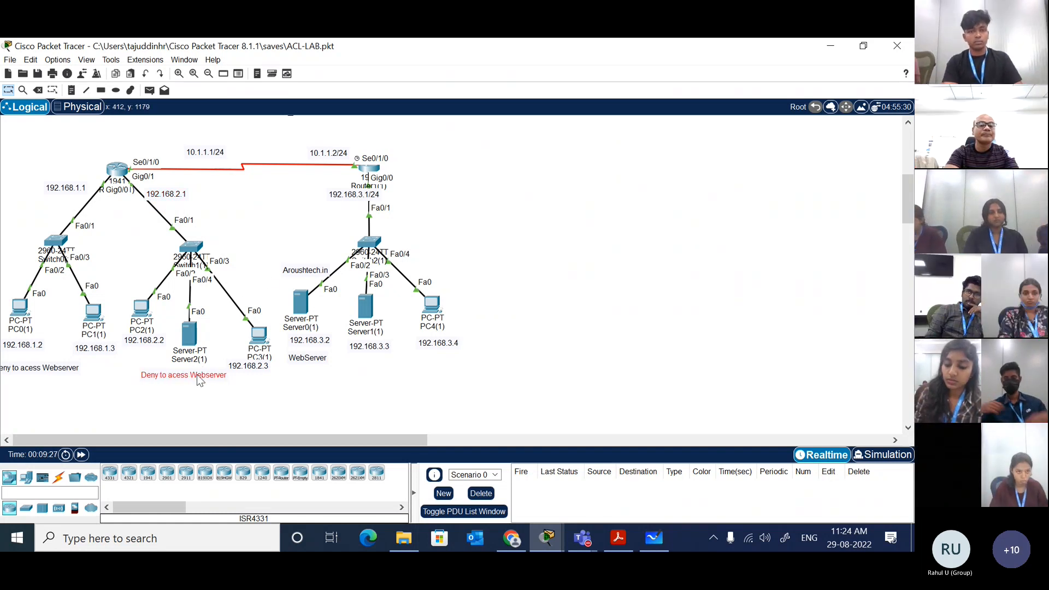
pyautogui.click(264, 274)
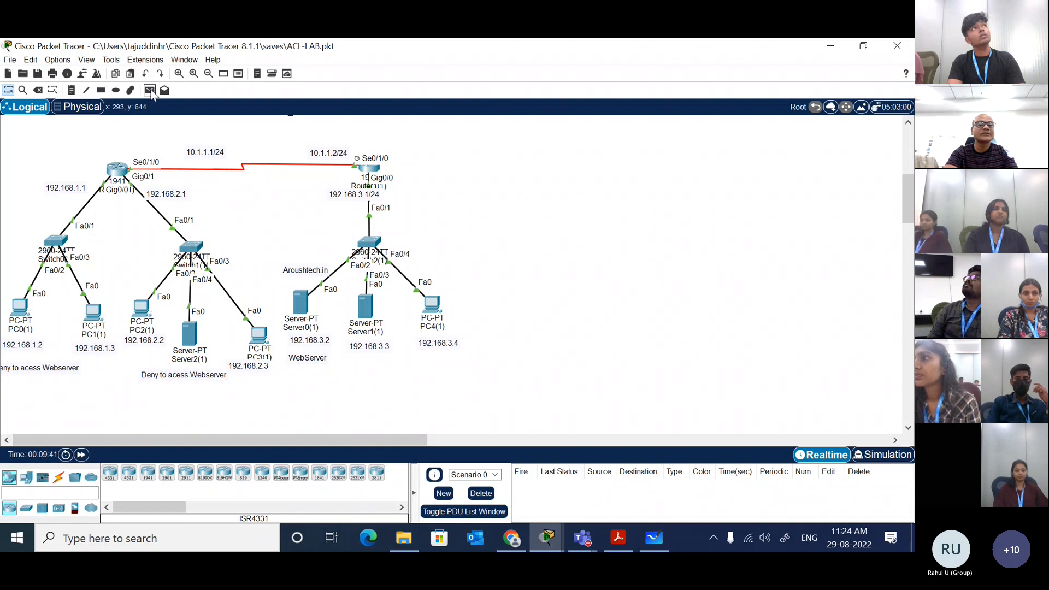
# Step: Test connectivity by sending a simple PDU from PC3(1) to PC1(1) twice
pyautogui.click(150, 91)
pyautogui.click(258, 334)
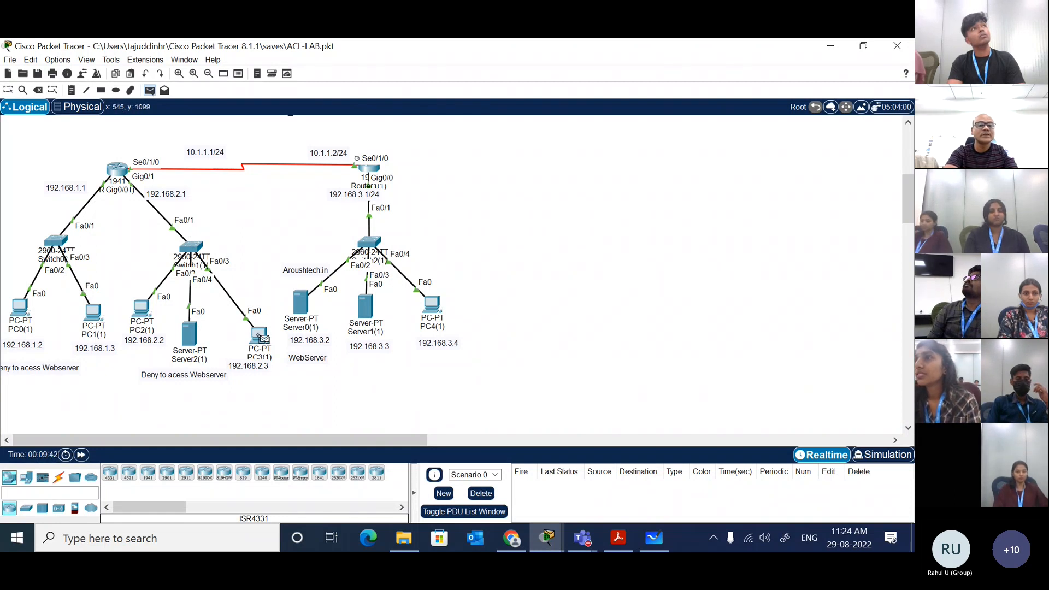
pyautogui.click(101, 314)
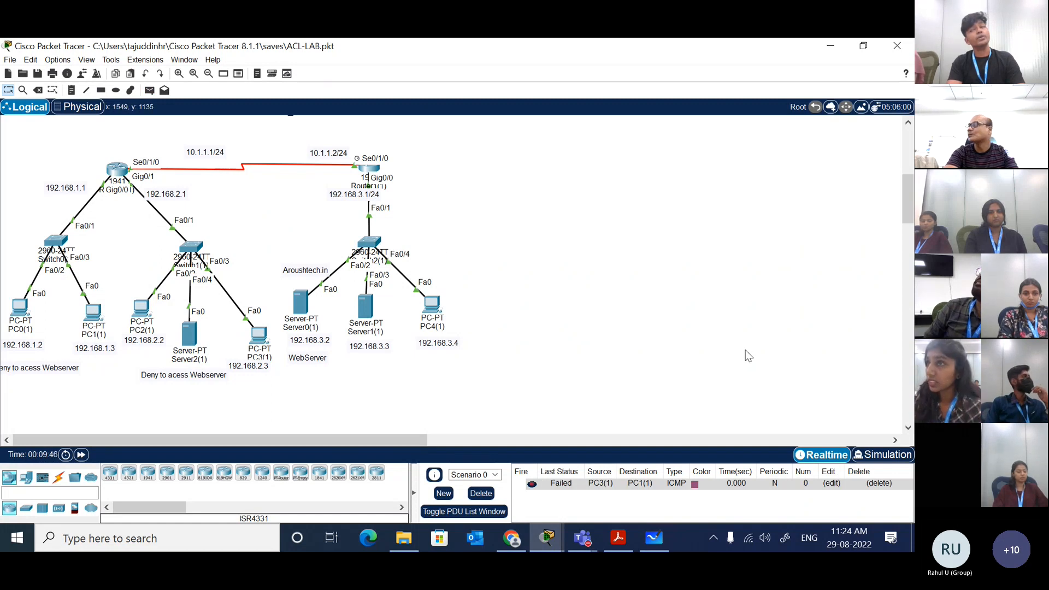
pyautogui.click(148, 91)
pyautogui.click(260, 333)
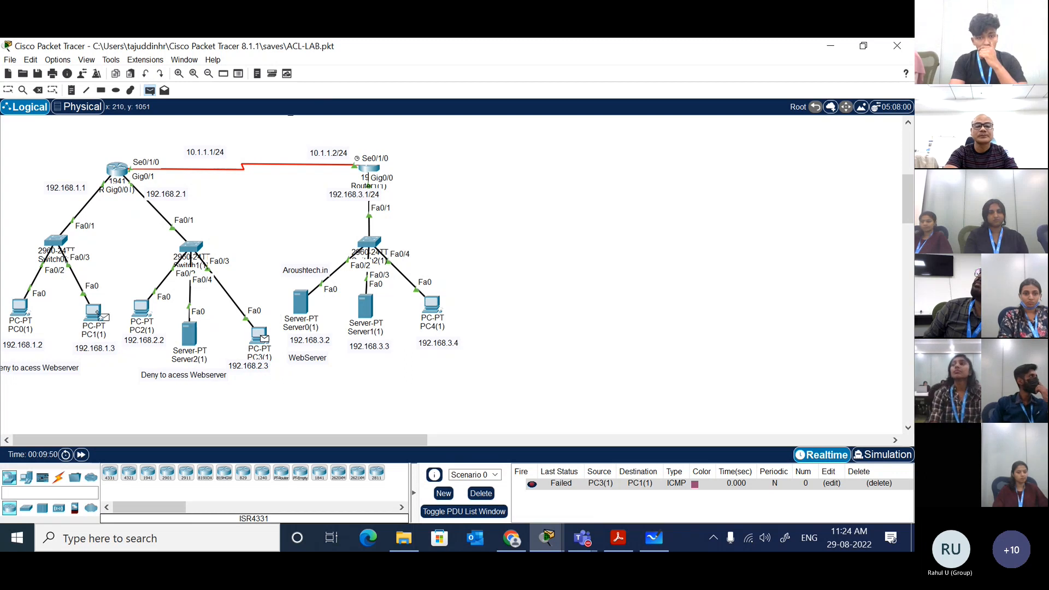
pyautogui.click(98, 314)
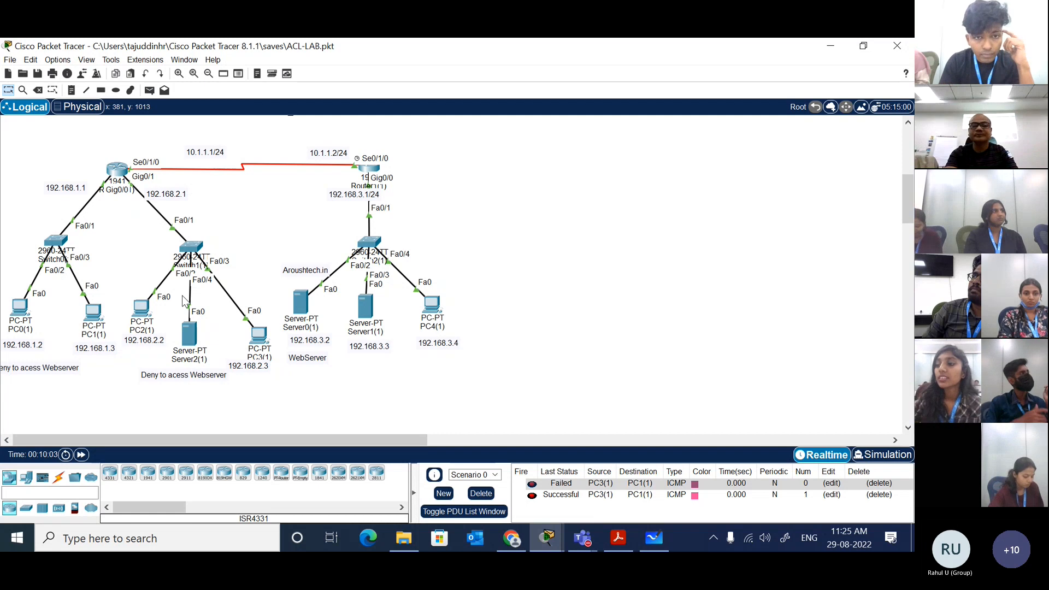
# Step: Display the complete routing table of Router0(1) with show ip route
pyautogui.click(117, 169)
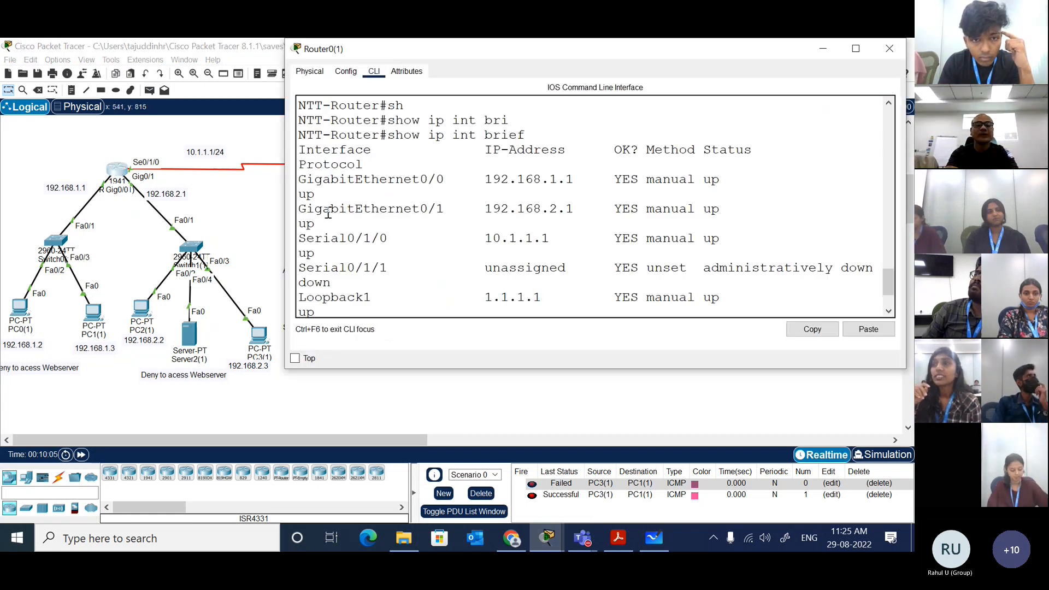
pyautogui.press('Return')
pyautogui.press('Return')
pyautogui.write('sh')
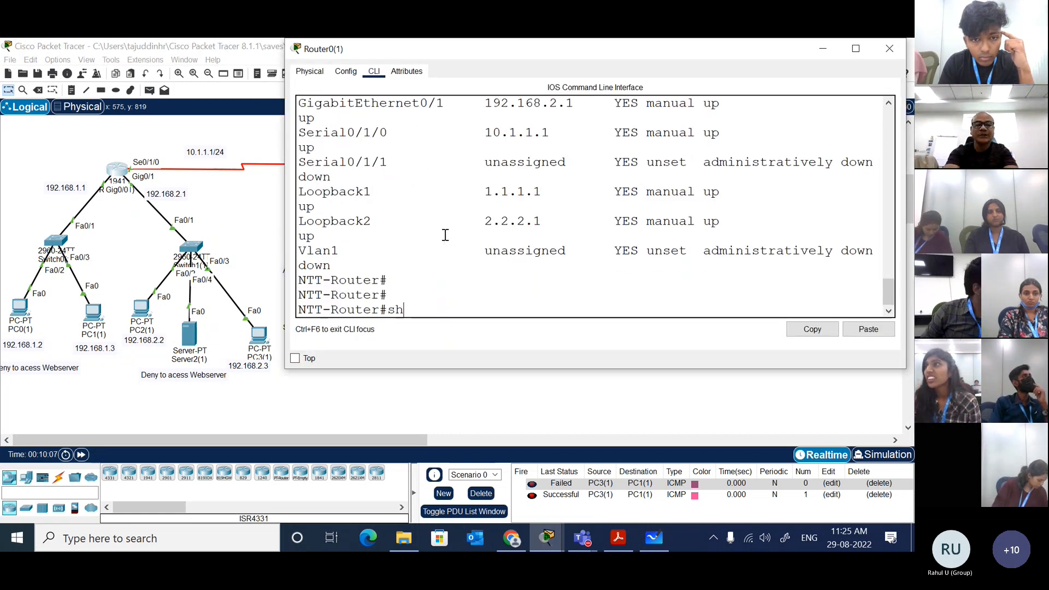
pyautogui.press('Tab')
pyautogui.write('ip rou')
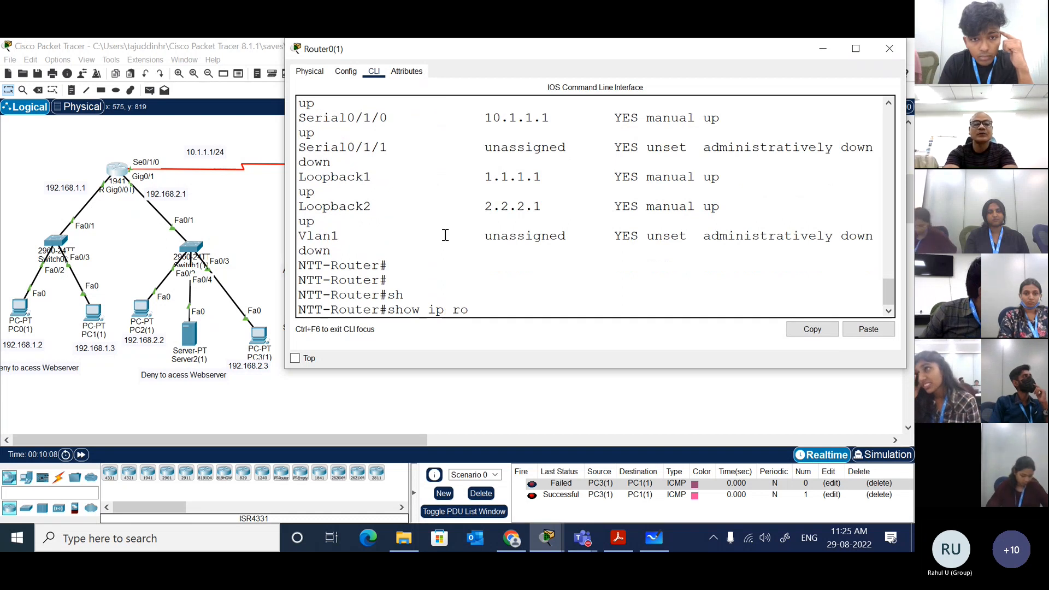
pyautogui.press('Tab')
pyautogui.press('BackSpace')
pyautogui.press('BackSpace')
pyautogui.press('Return')
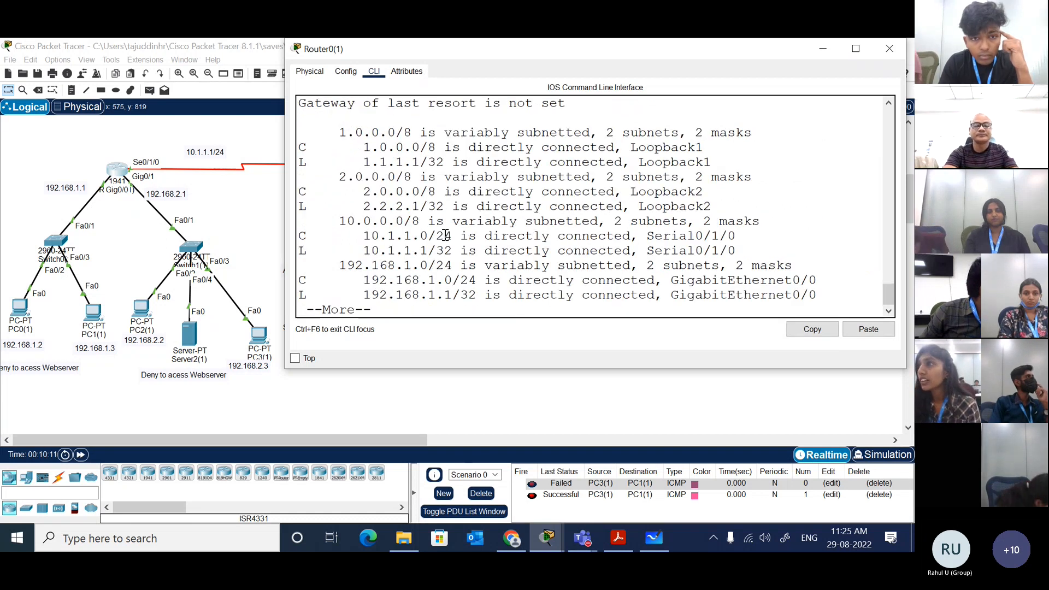
pyautogui.press('space')
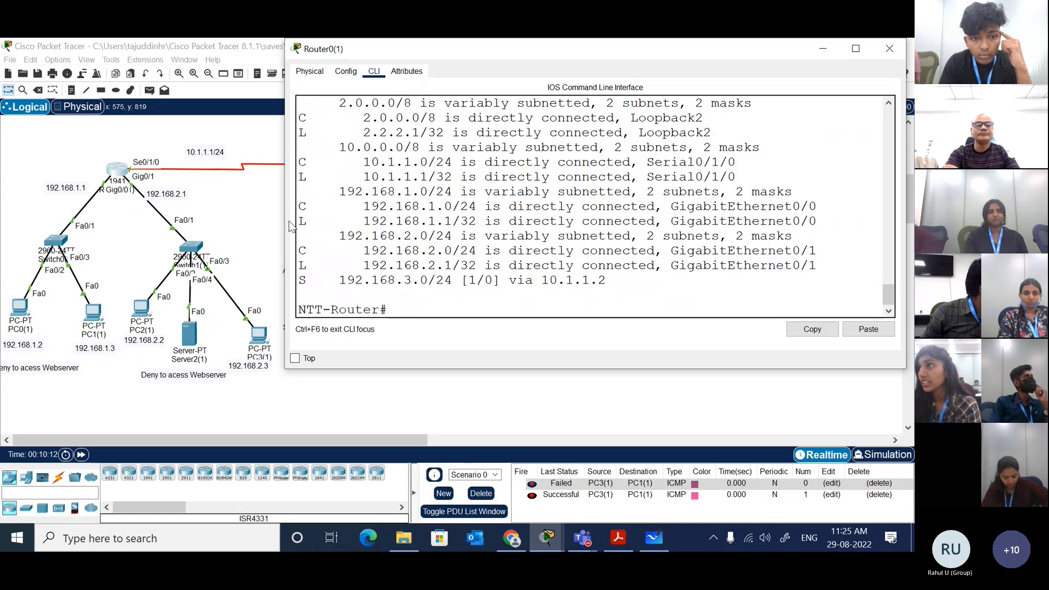
# Step: Widen the router window and highlight the static route entry for 192.168.3.0/24, then return to the topology
pyautogui.moveTo(285, 225); pyautogui.dragTo(224, 224)
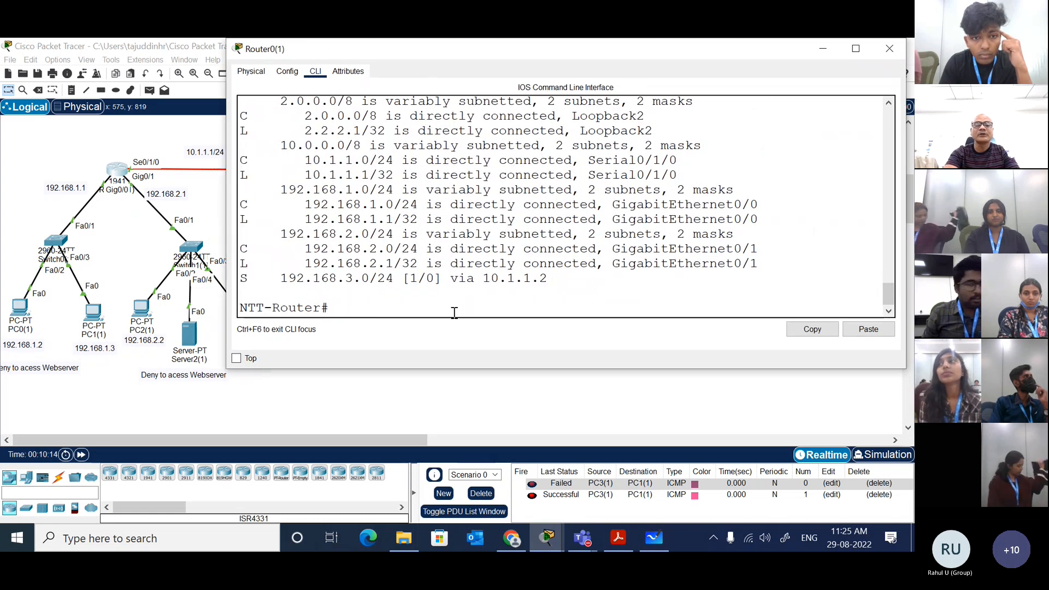
pyautogui.moveTo(541, 278); pyautogui.dragTo(237, 284)
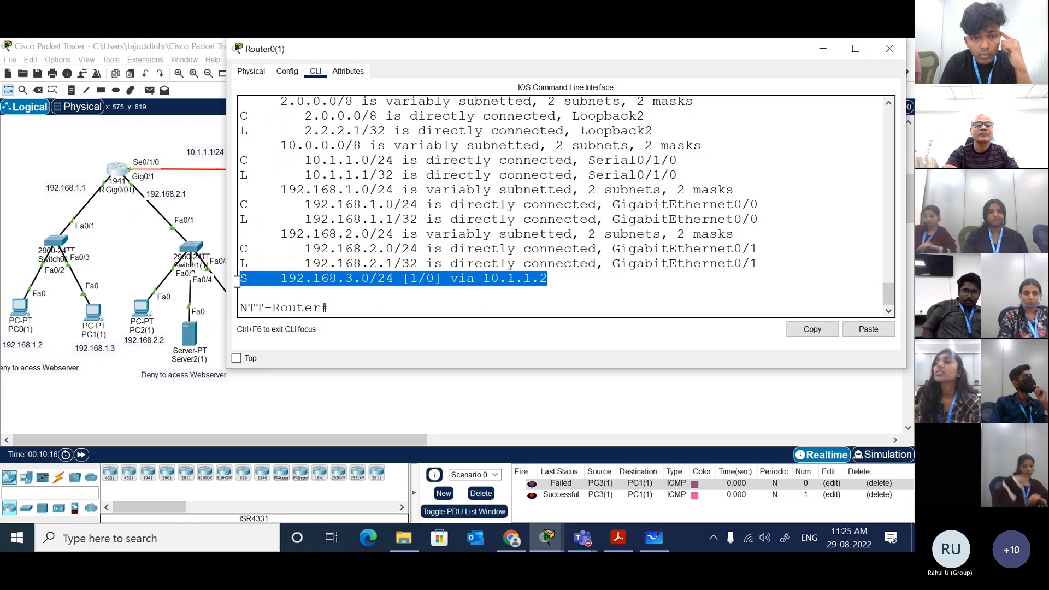
pyautogui.click(212, 212)
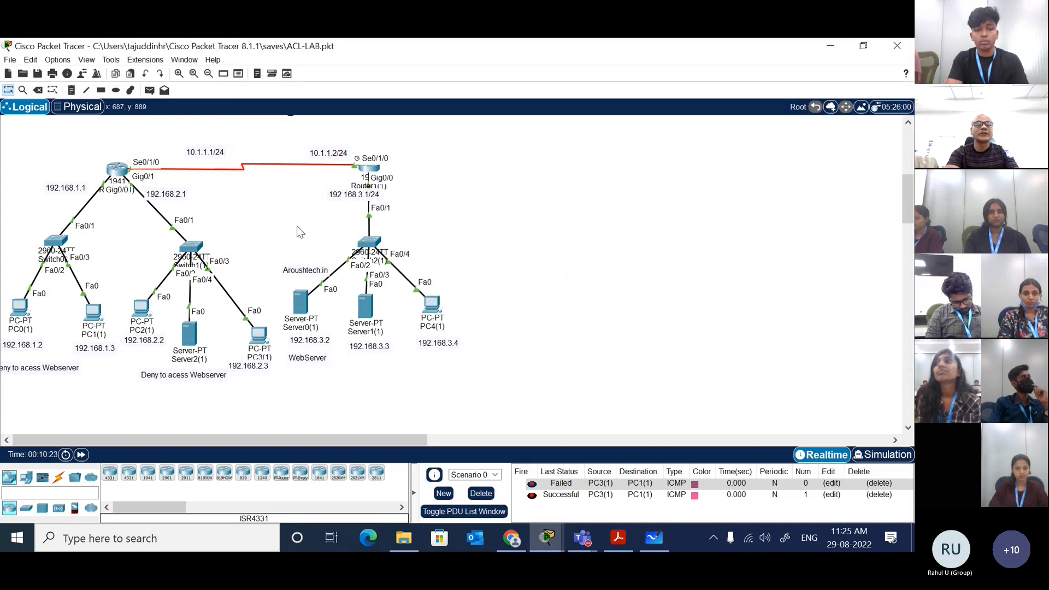
# Step: Add a note reading 192.168.3.0/24 below the copied server network
pyautogui.click(70, 91)
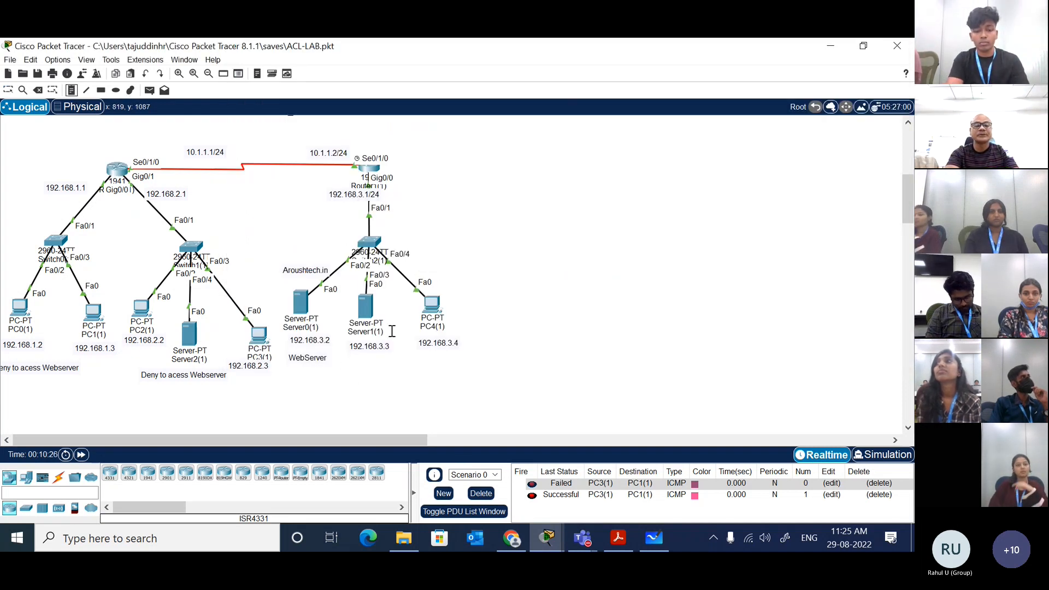
pyautogui.click(334, 384)
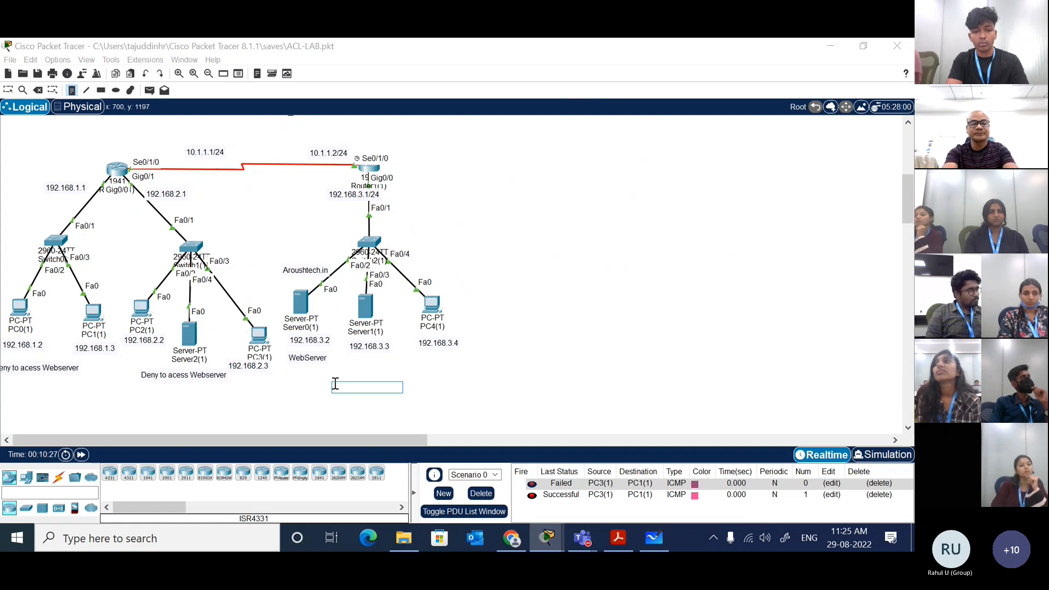
pyautogui.write('to')
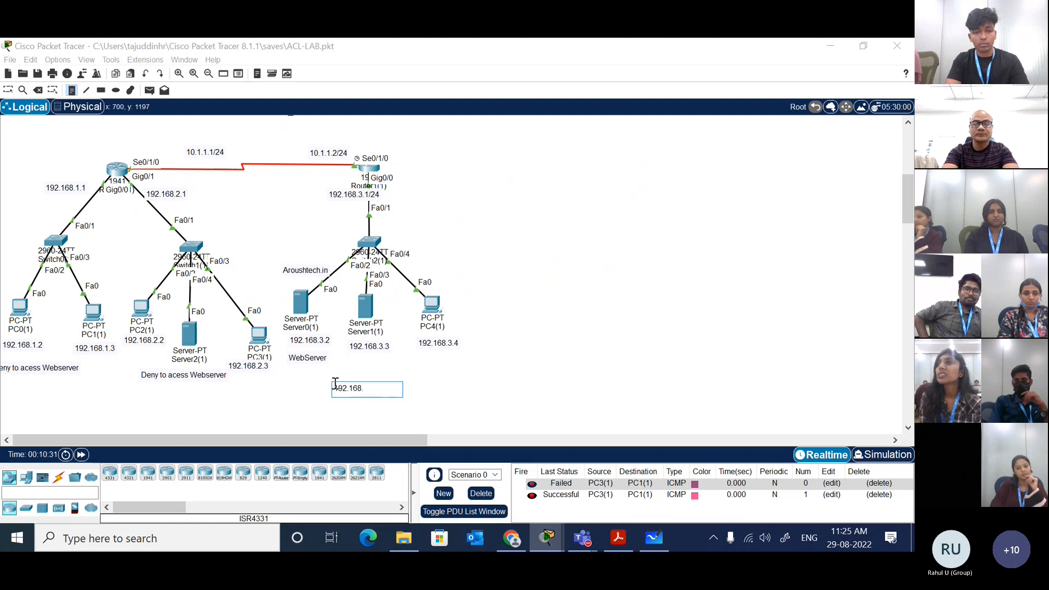
pyautogui.write('.3.0/')
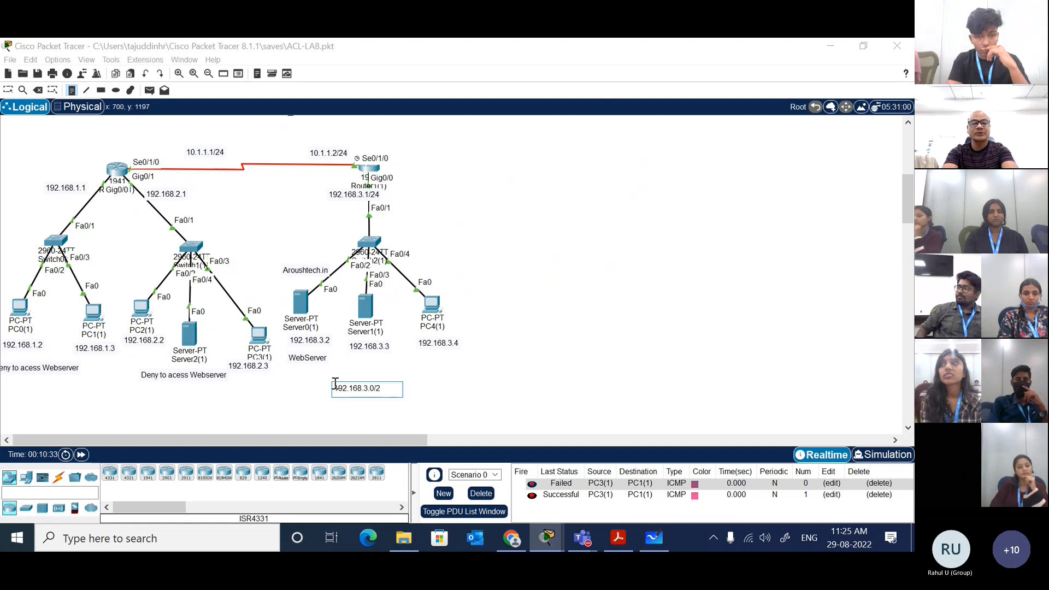
pyautogui.write('24')
# Step: Copy the 192.168.3.0/24 note text and paste it into a new note below the middle network's deny label
pyautogui.hotkey('ctrl', 'a')
pyautogui.hotkey('ctrl', 'c')
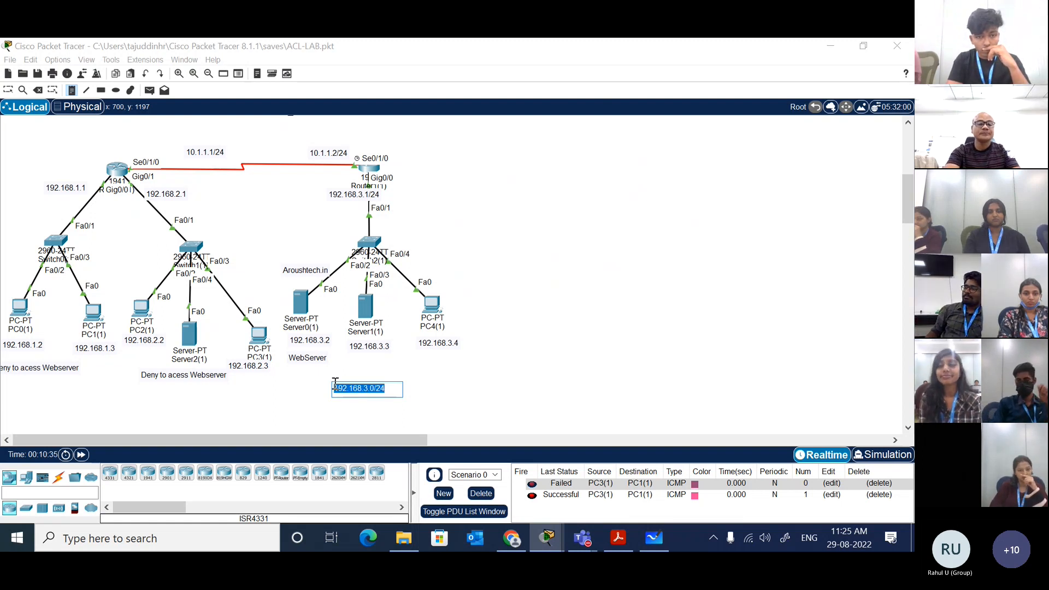
pyautogui.click(155, 395)
pyautogui.hotkey('ctrl', 'v')
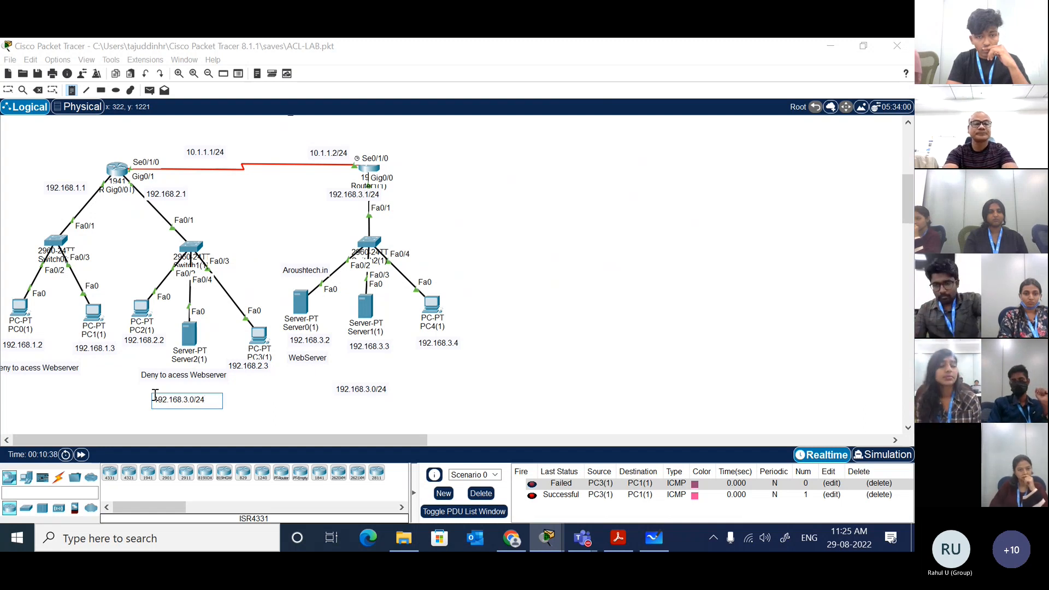
pyautogui.hotkey('ctrl', 'a')
pyautogui.hotkey('ctrl', 'v')
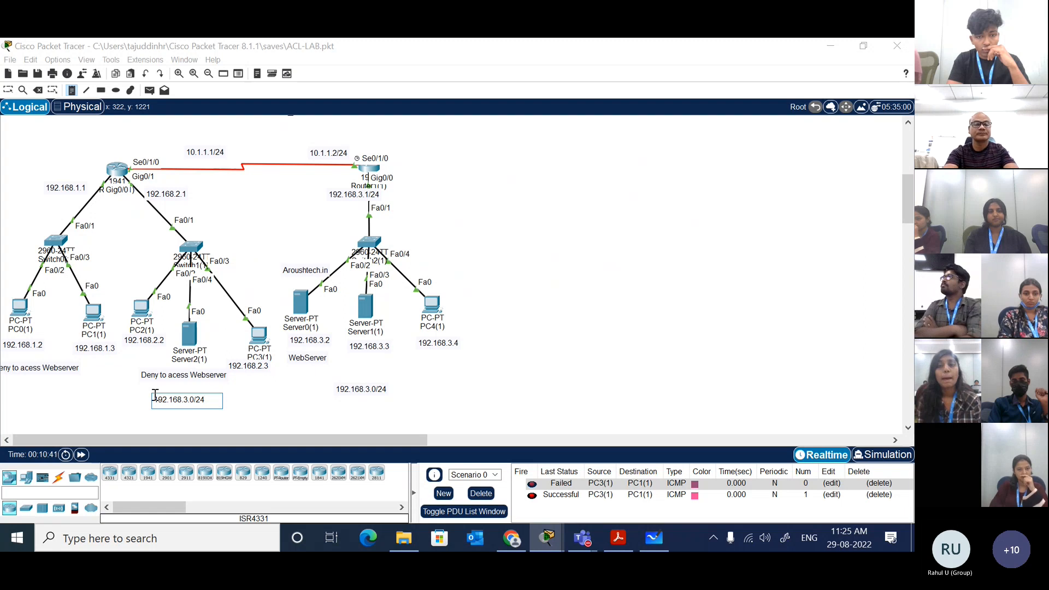
# Step: Add a note reading 192.168.1.0/24 below the network of PC0(1) and PC1(1), reusing the copied text
pyautogui.hotkey('ctrl', 'a')
pyautogui.hotkey('ctrl', 'c')
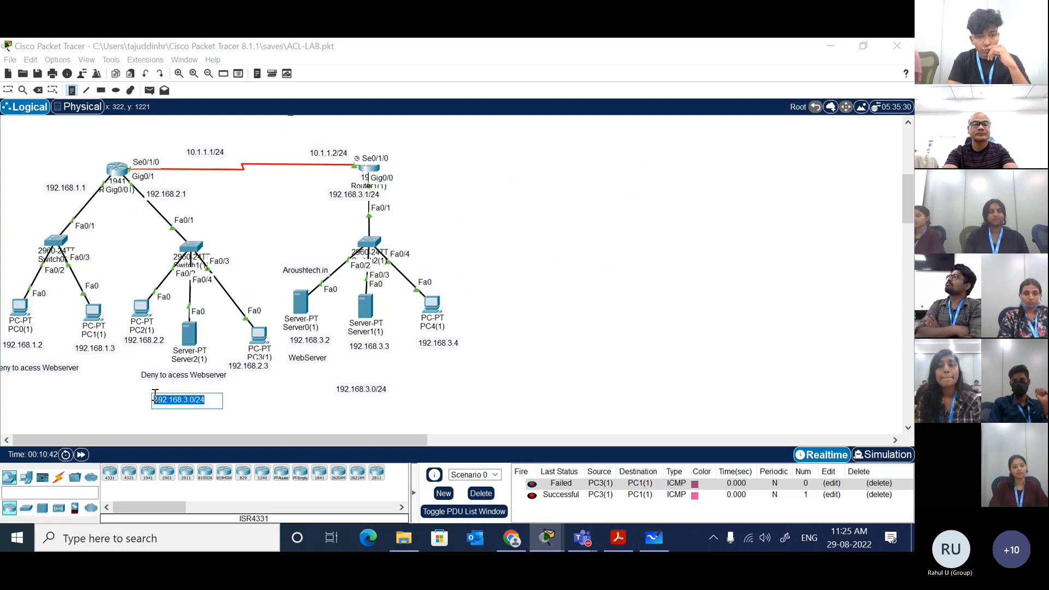
pyautogui.click(23, 387)
pyautogui.hotkey('ctrl', 'v')
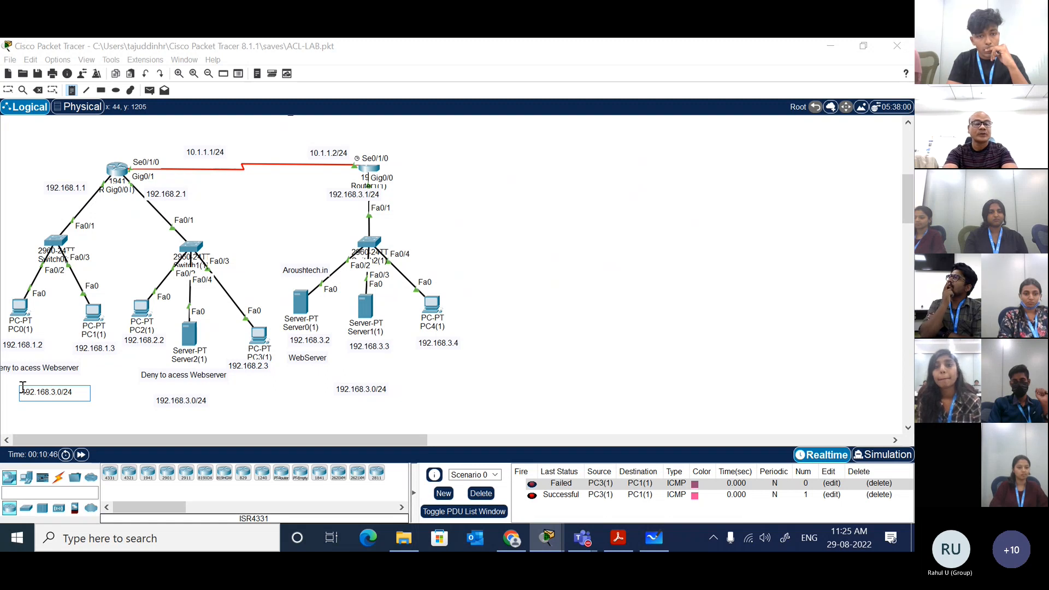
pyautogui.press('Escape')
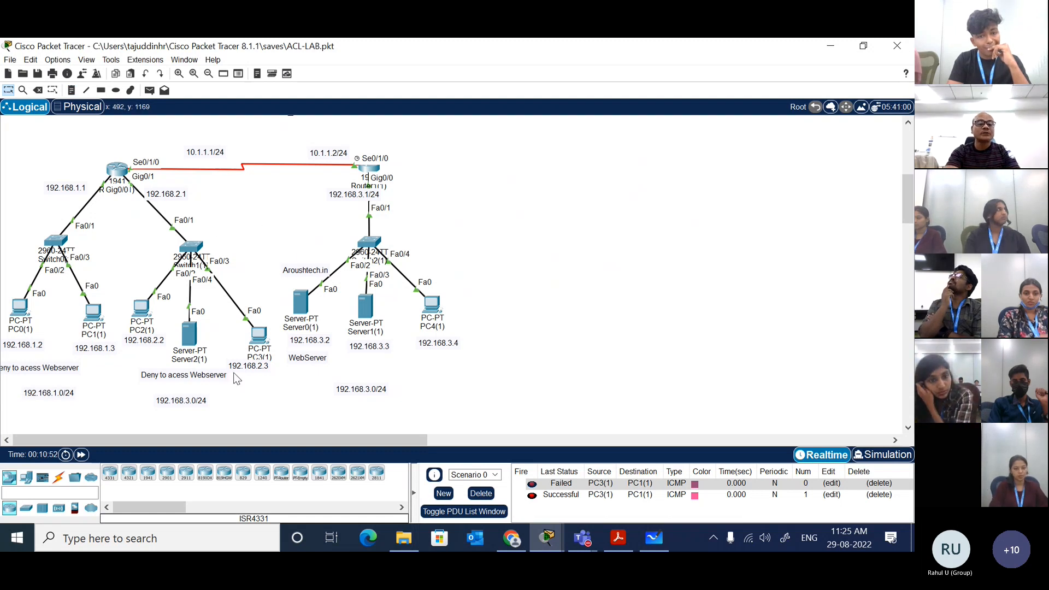
# Step: Change the note below the middle network to 192.168.2.0/24 and move it up level with the 192.168.1.0/24 note
pyautogui.doubleClick(193, 400)
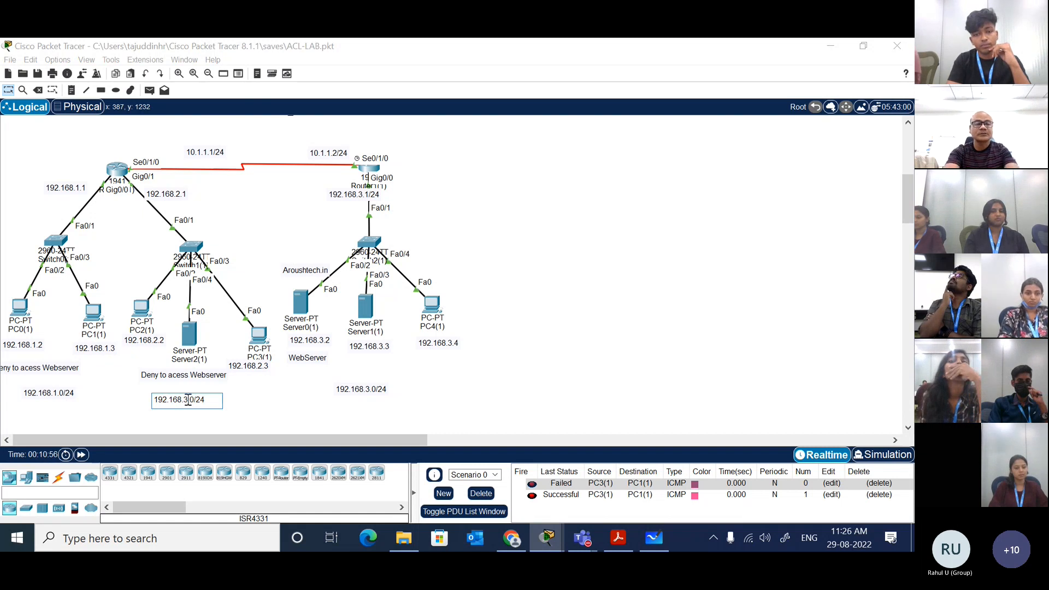
pyautogui.press('Escape')
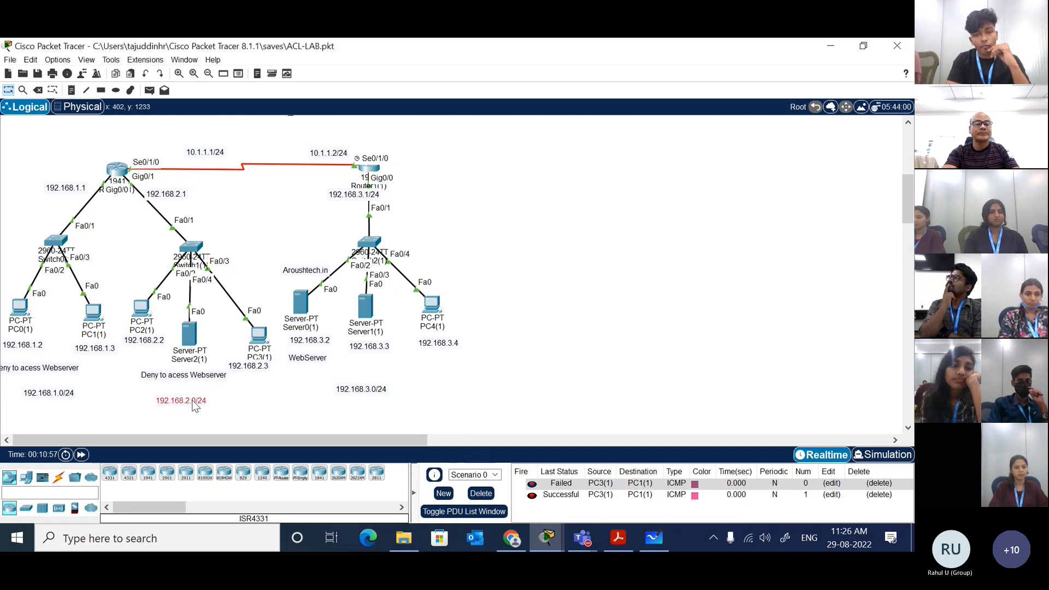
pyautogui.doubleClick(195, 403)
pyautogui.click(244, 400)
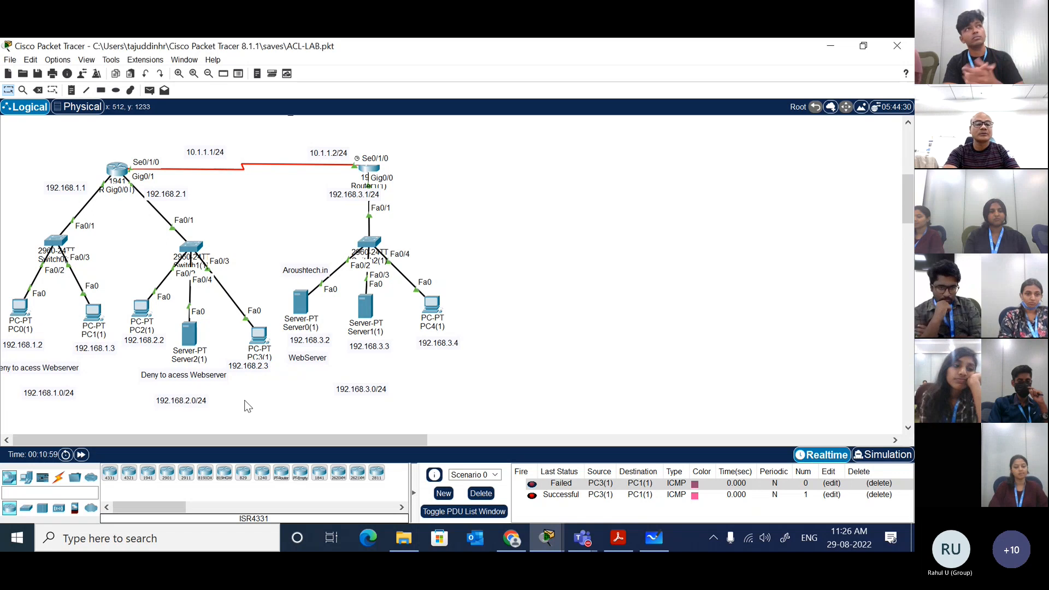
pyautogui.moveTo(202, 401); pyautogui.dragTo(202, 395)
pyautogui.click(258, 395)
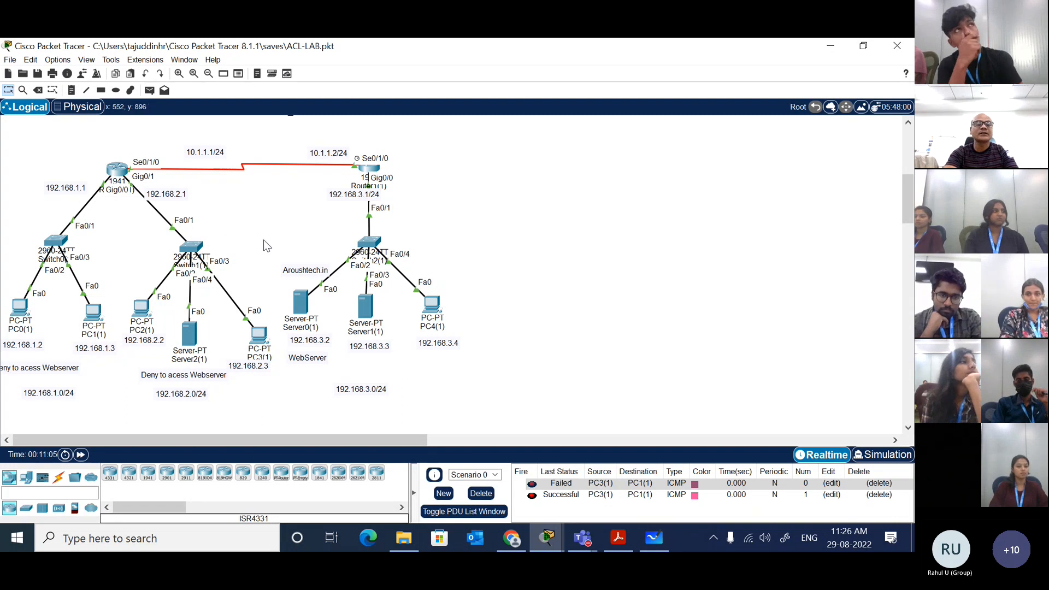
# Step: Add a title note reading STANDARD ACL above the 10.1.1.1/24 label on the serial link
pyautogui.moveTo(262, 240); pyautogui.dragTo(108, 136)
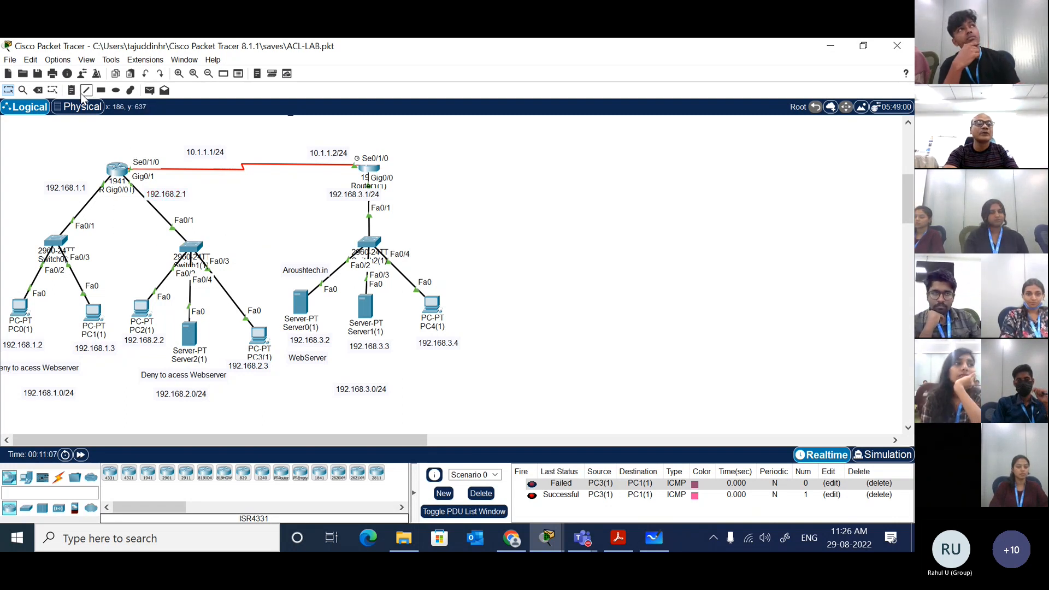
pyautogui.click(71, 90)
pyautogui.click(189, 132)
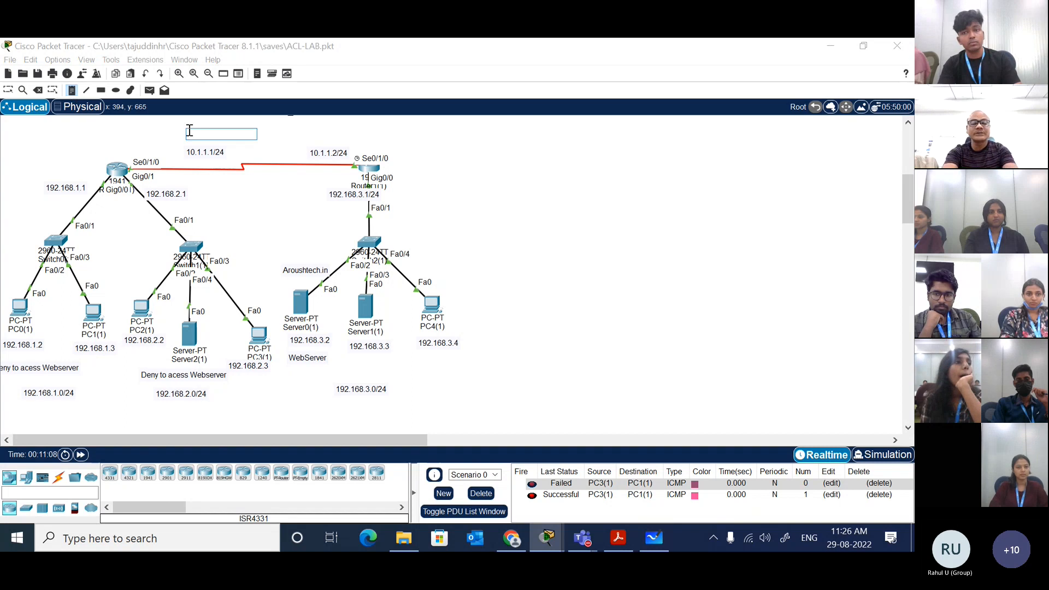
pyautogui.write('STANDAR')
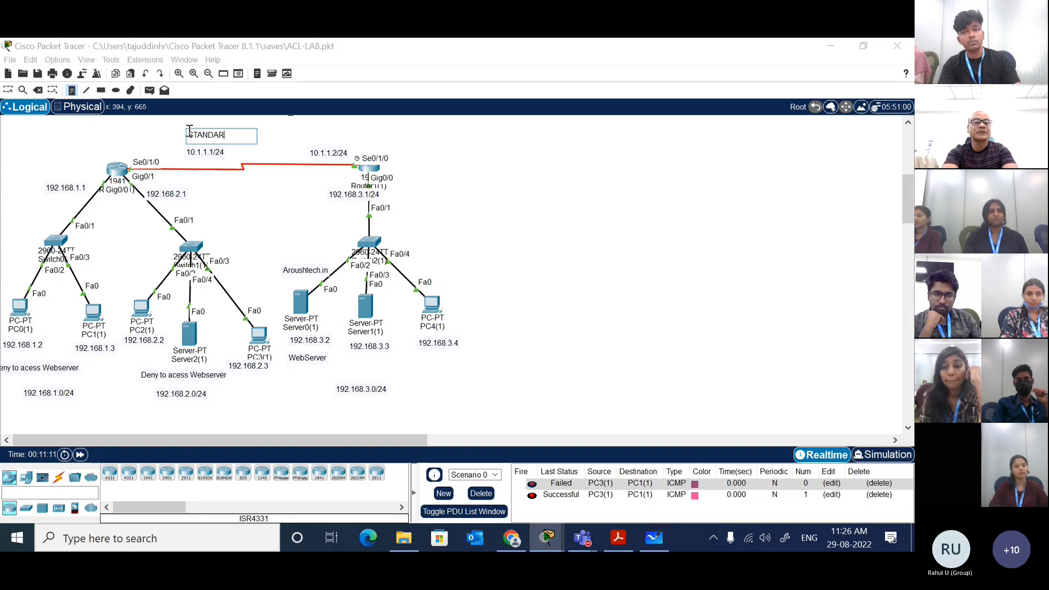
pyautogui.write(' ACL')
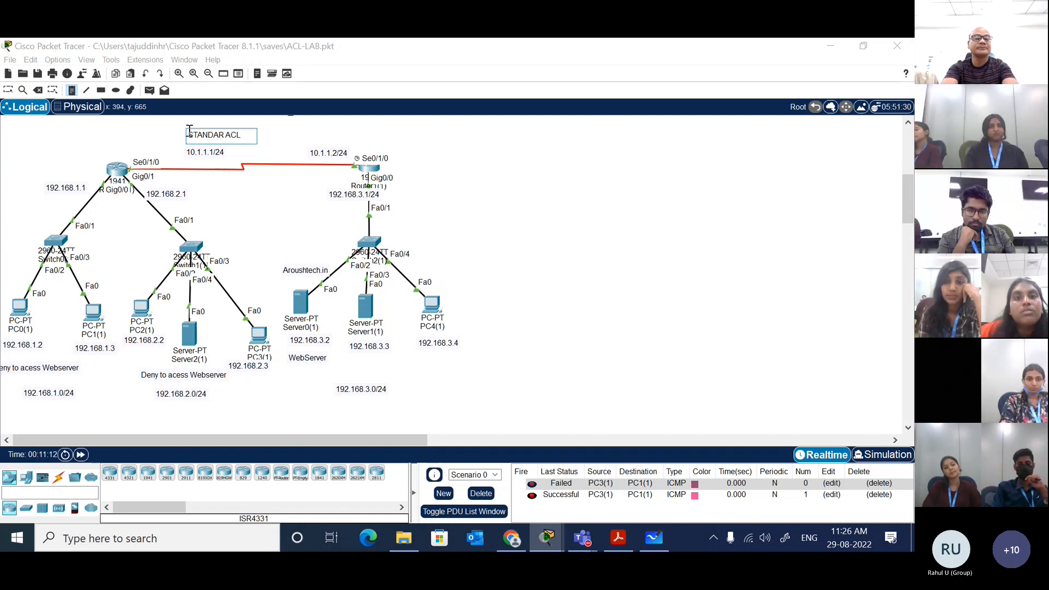
pyautogui.press('Escape')
pyautogui.moveTo(207, 133); pyautogui.dragTo(199, 132)
pyautogui.click(528, 155)
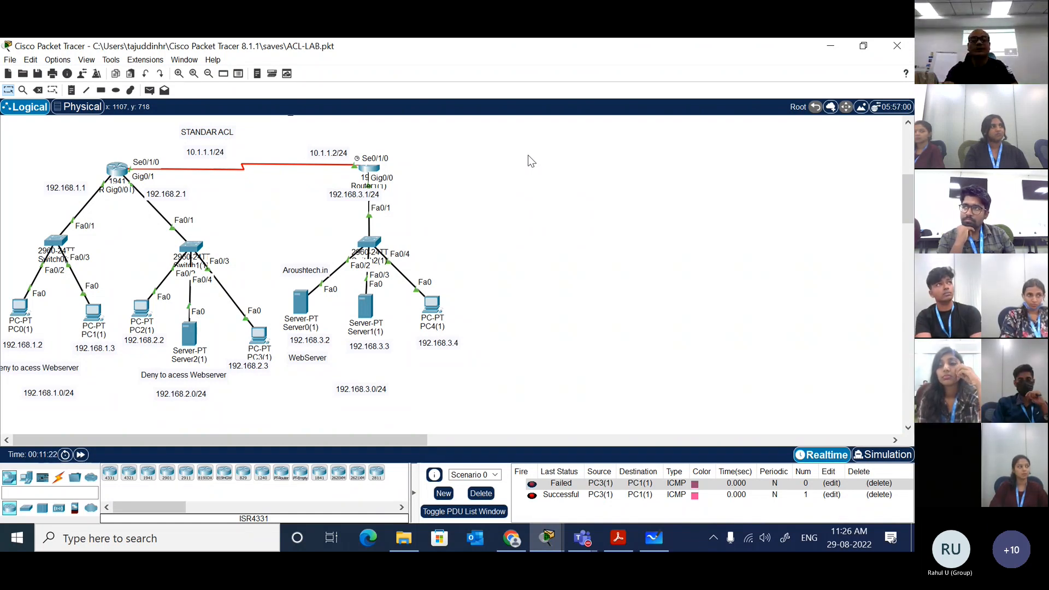
pyautogui.doubleClick(215, 132)
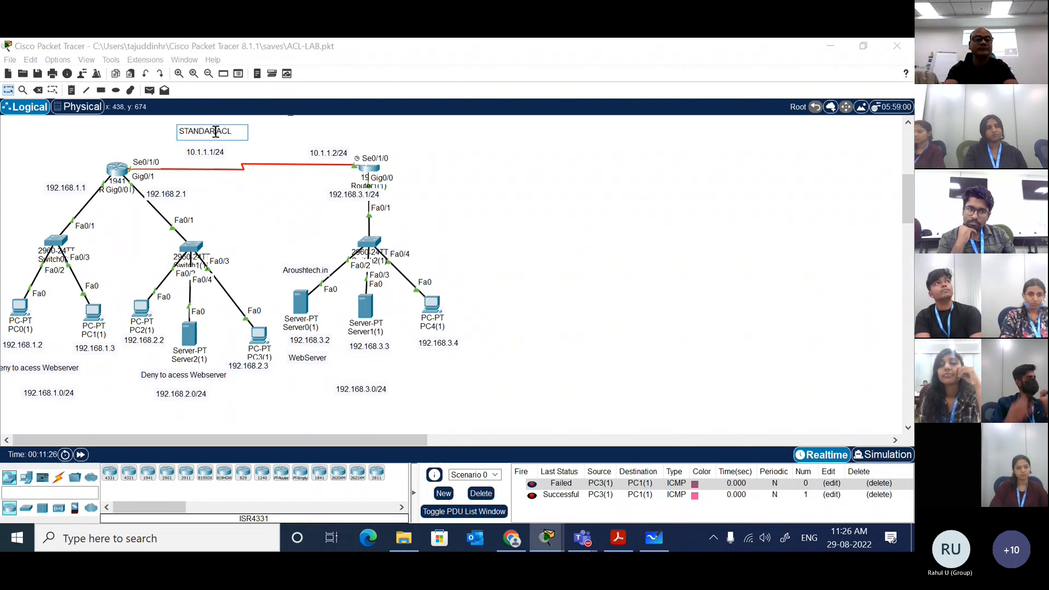
pyautogui.click(278, 128)
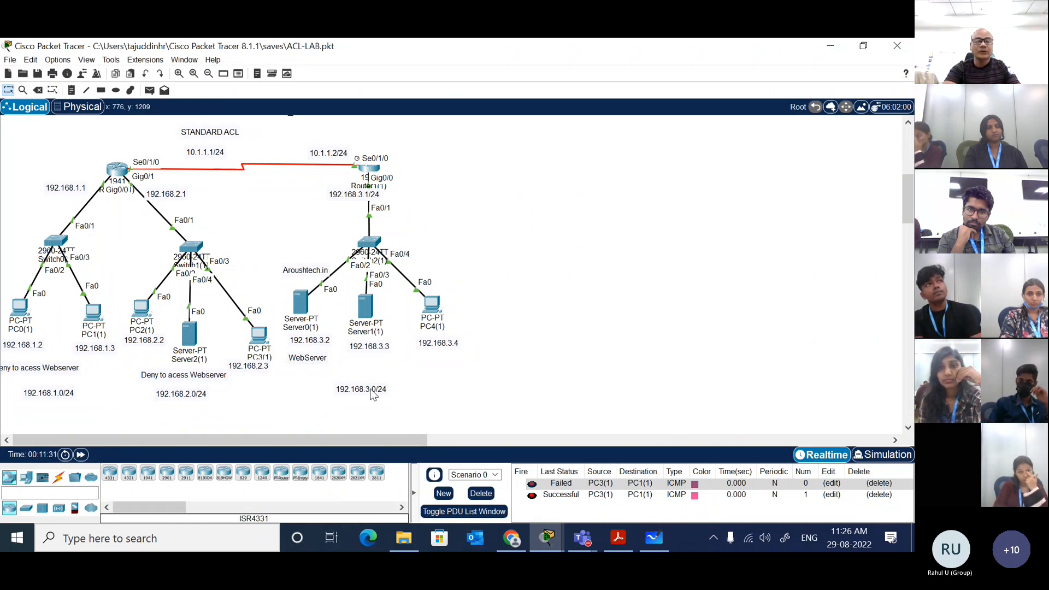
# Step: Move the 192.168.3.0/24 note closer beneath Server1(1) and raise the Aroushtech.in note slightly above Server0(1)
pyautogui.moveTo(373, 394); pyautogui.dragTo(384, 376)
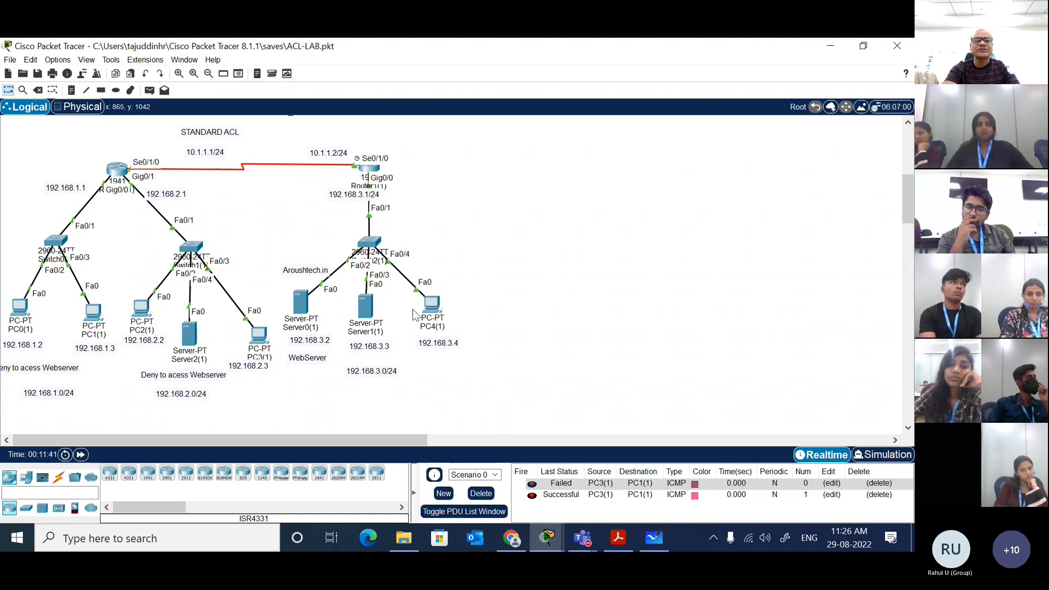
pyautogui.doubleClick(303, 270)
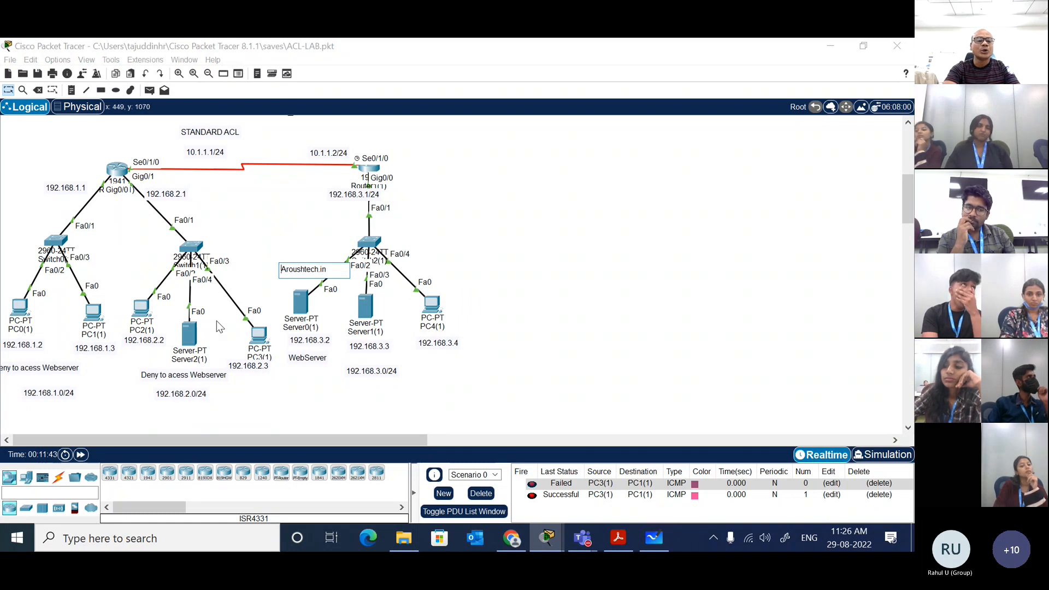
pyautogui.click(245, 208)
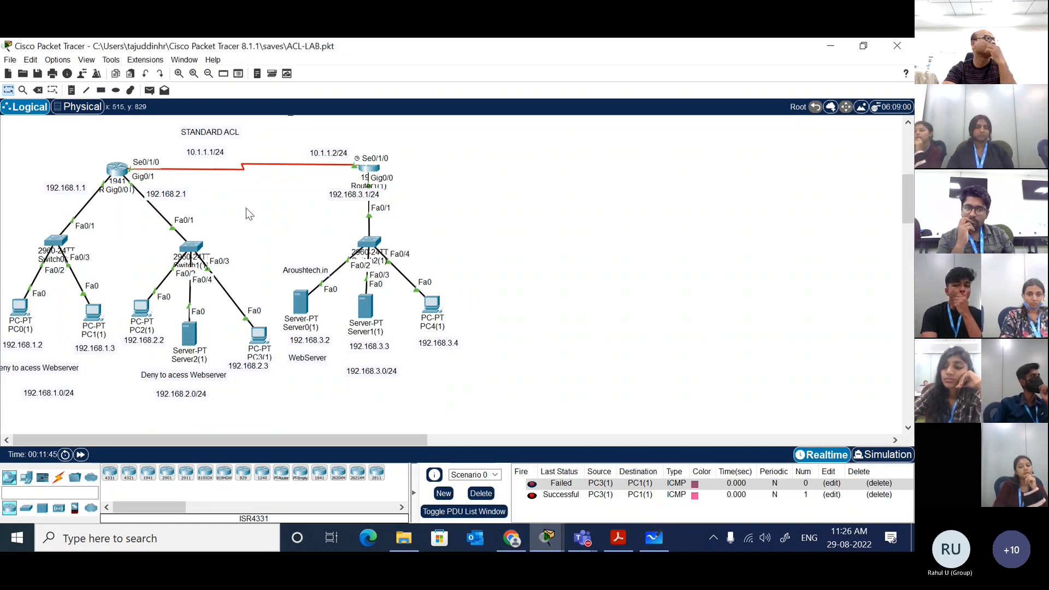
pyautogui.moveTo(311, 275); pyautogui.dragTo(310, 266)
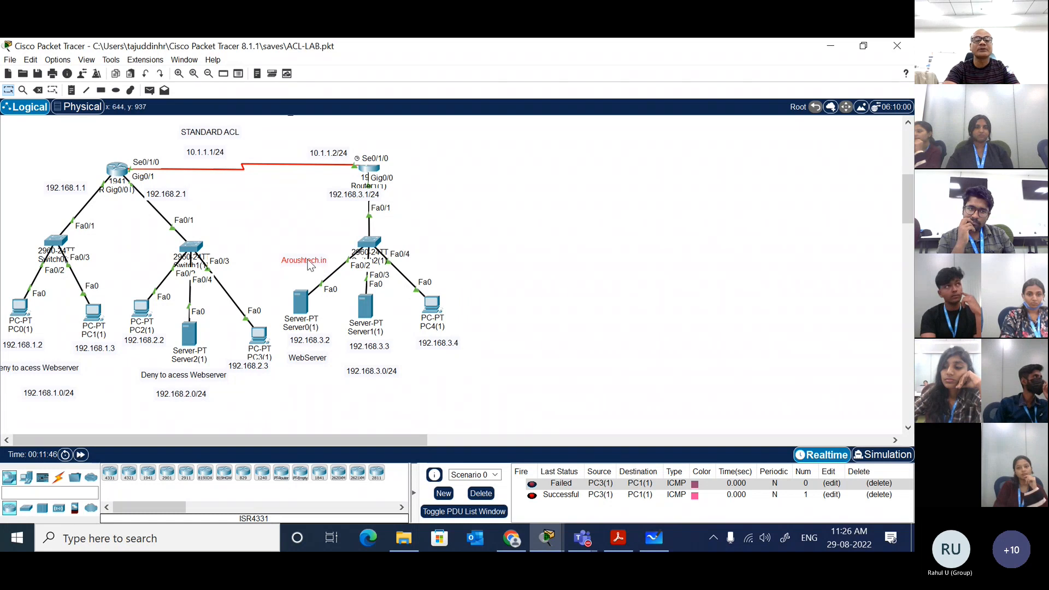
pyautogui.click(499, 223)
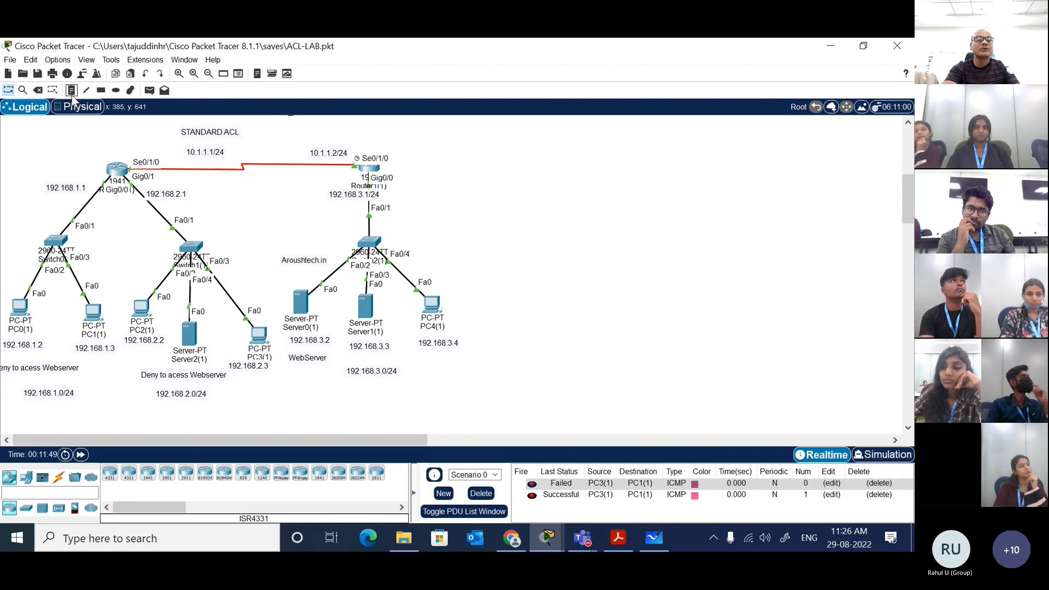
# Step: Add a note reading "Deny to access 2.0 network" below PC4(1) and shift it closer under that PC's address
pyautogui.click(426, 361)
pyautogui.write('DE')
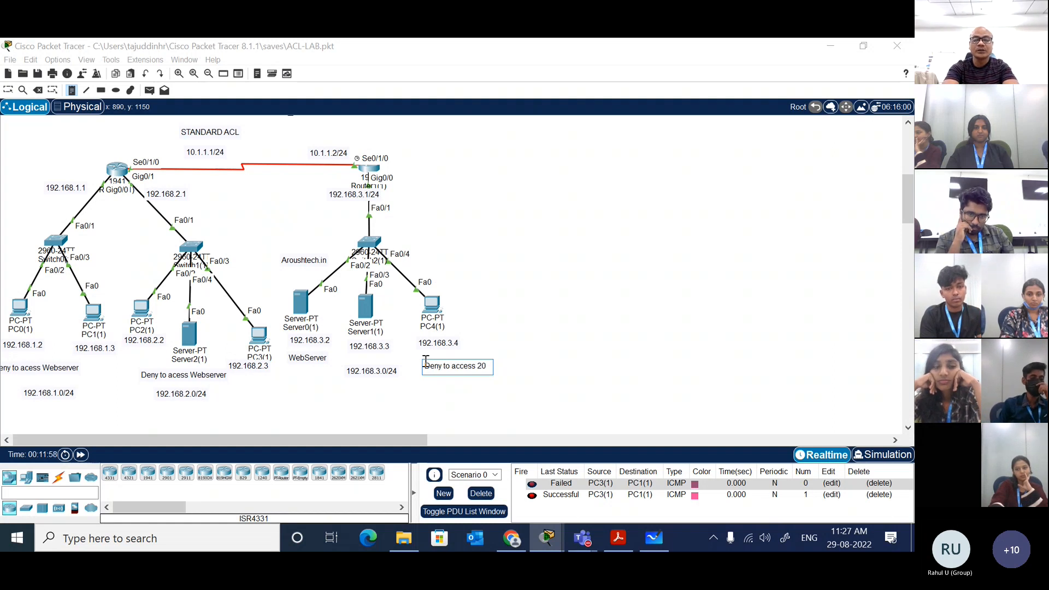
pyautogui.write('.0')
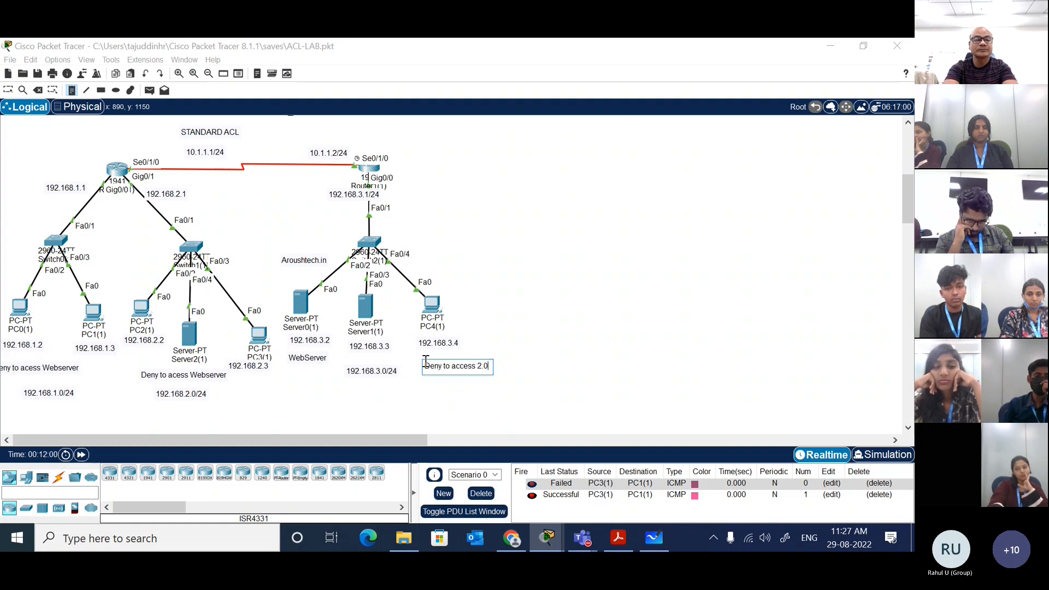
pyautogui.write(' network')
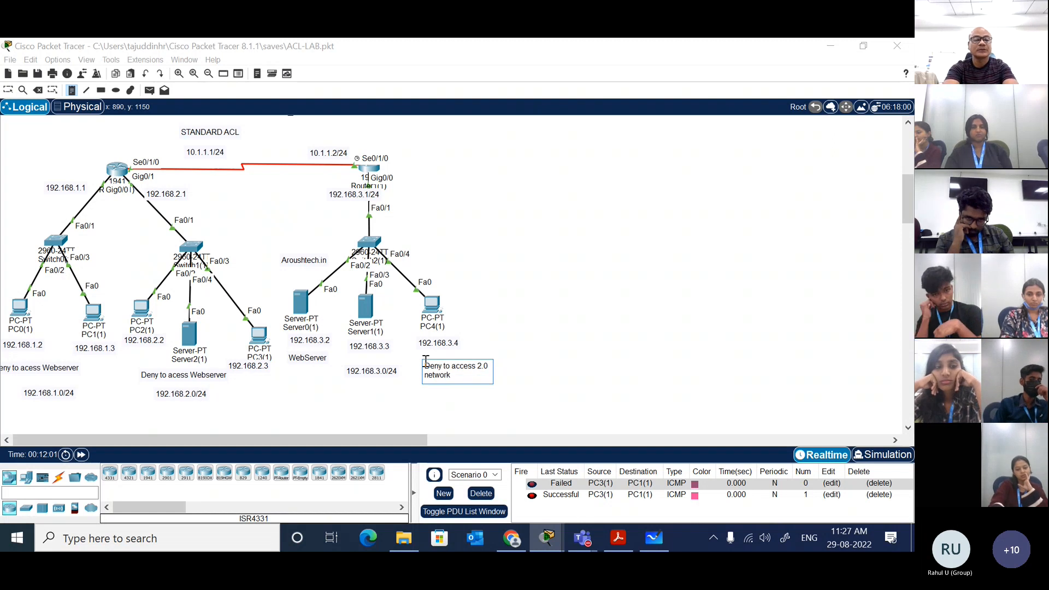
pyautogui.click(551, 296)
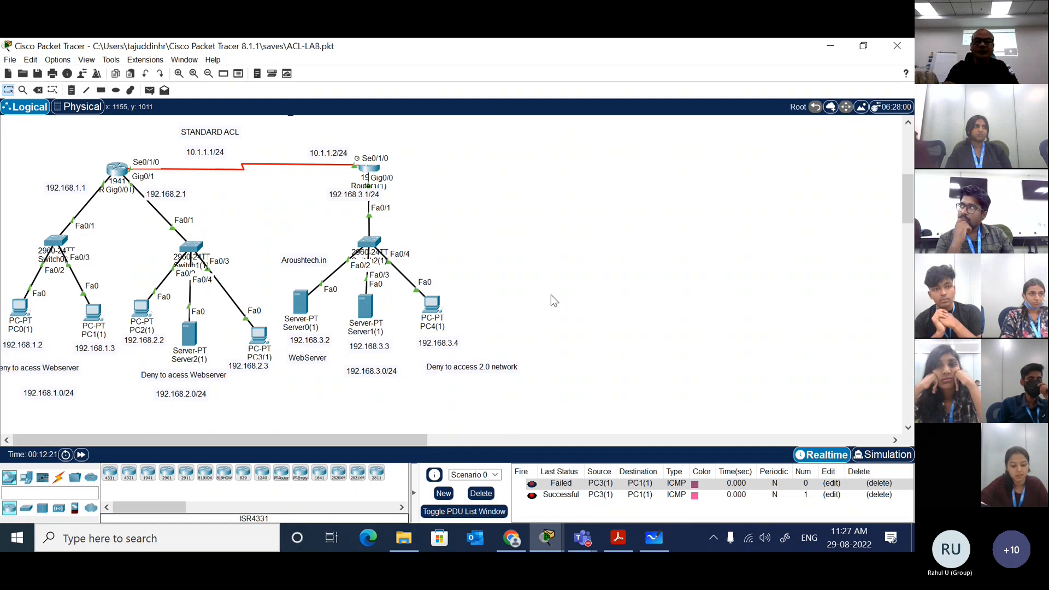
pyautogui.moveTo(480, 378); pyautogui.dragTo(463, 376)
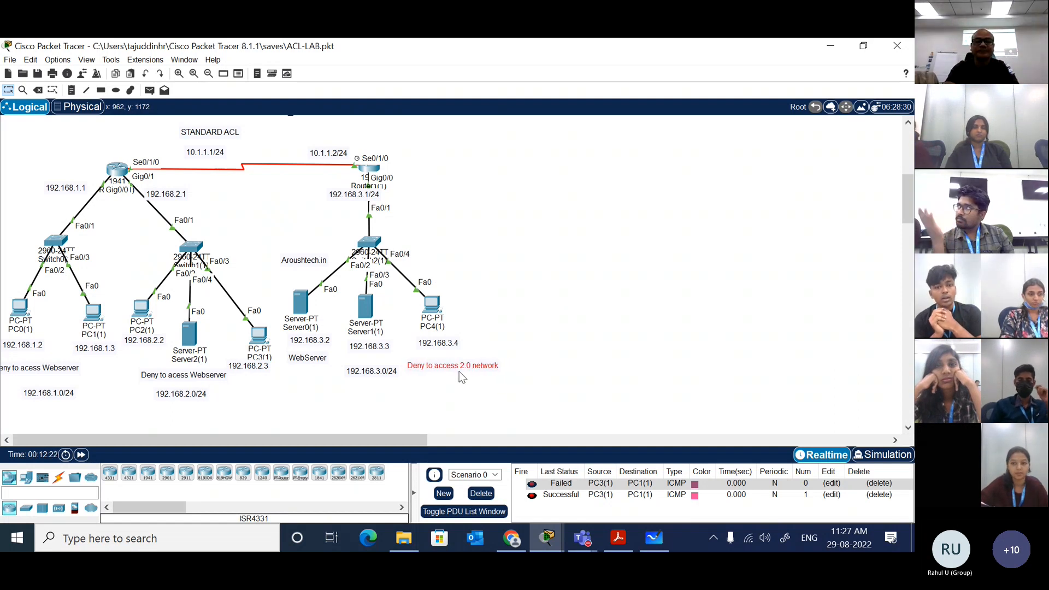
pyautogui.click(528, 305)
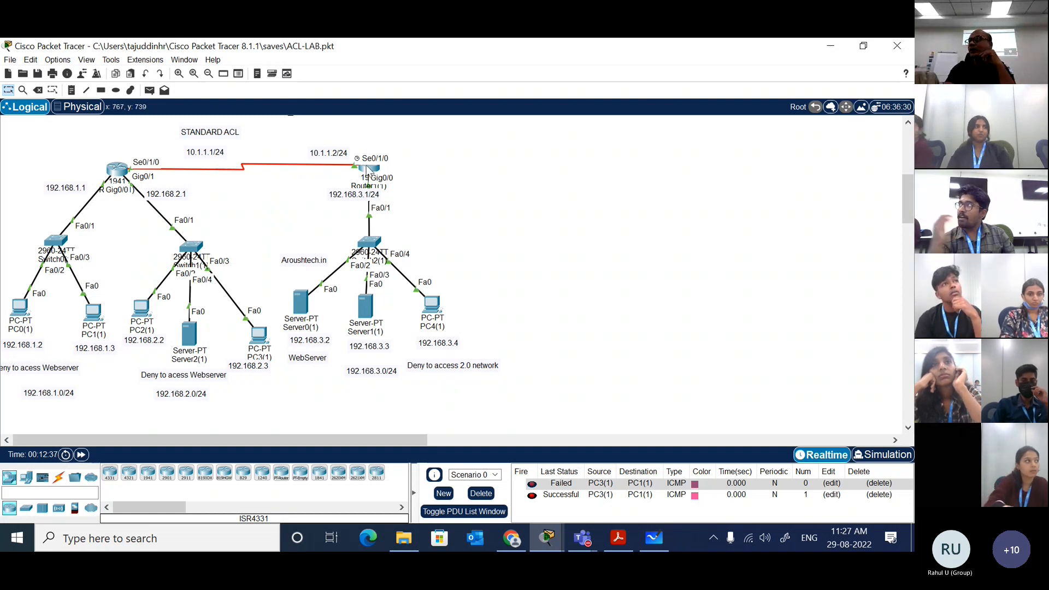
# Step: Check Router0(1) for an existing access list 1 with show ip access-lists 1, consulting the command's help options first
pyautogui.moveTo(369, 170)
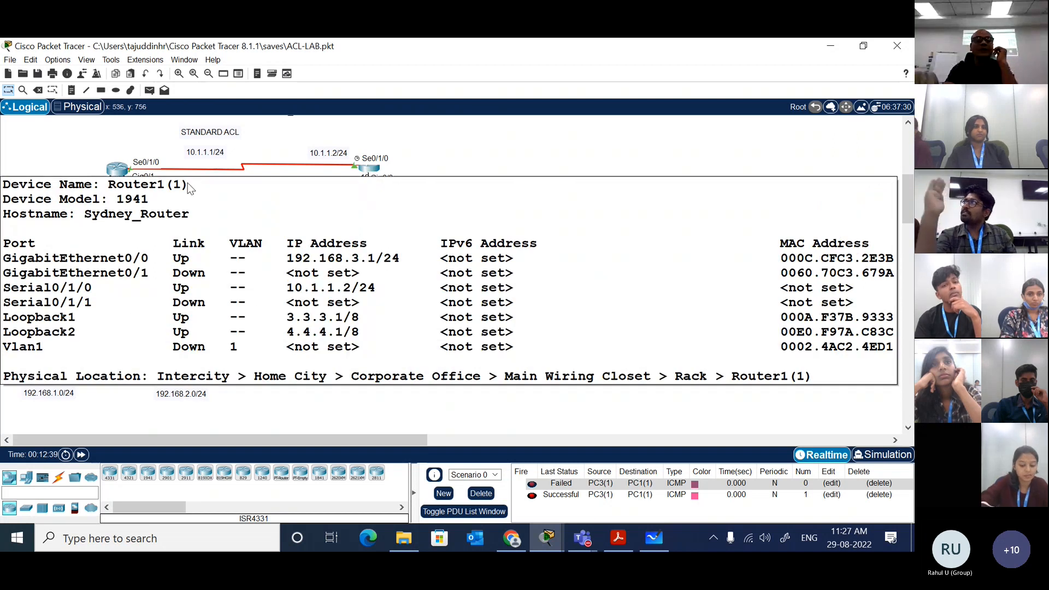
pyautogui.click(117, 170)
pyautogui.press('Return')
pyautogui.press('Return')
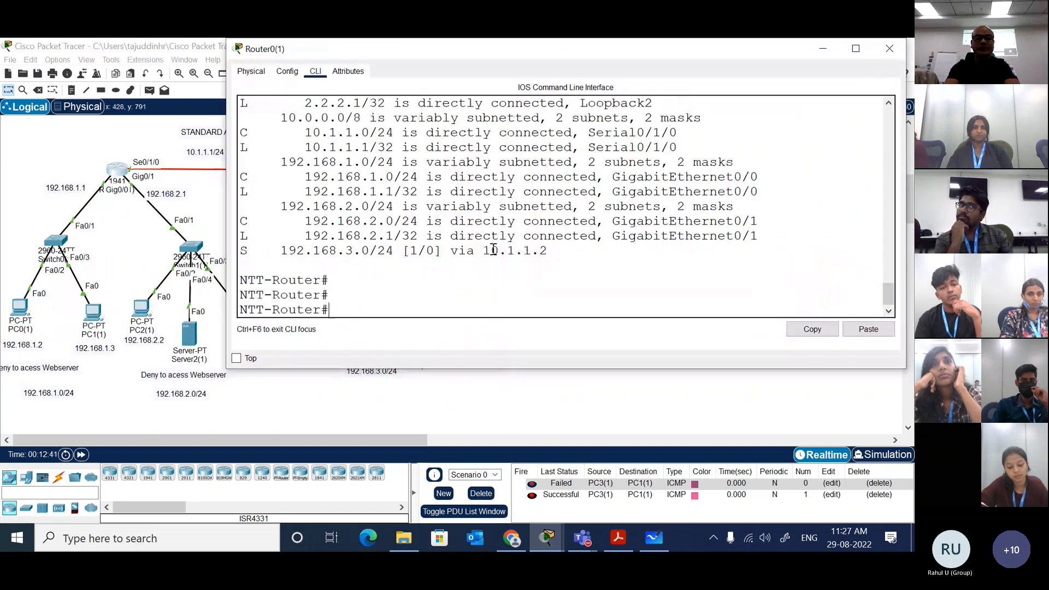
pyautogui.write('sh')
pyautogui.press('Tab')
pyautogui.write('ip')
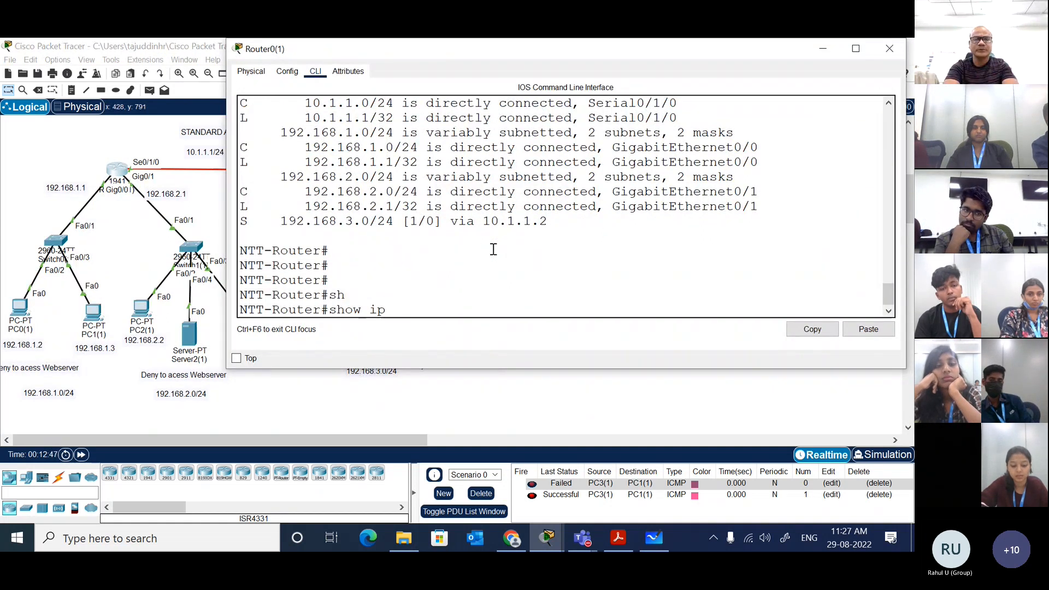
pyautogui.write(' ac')
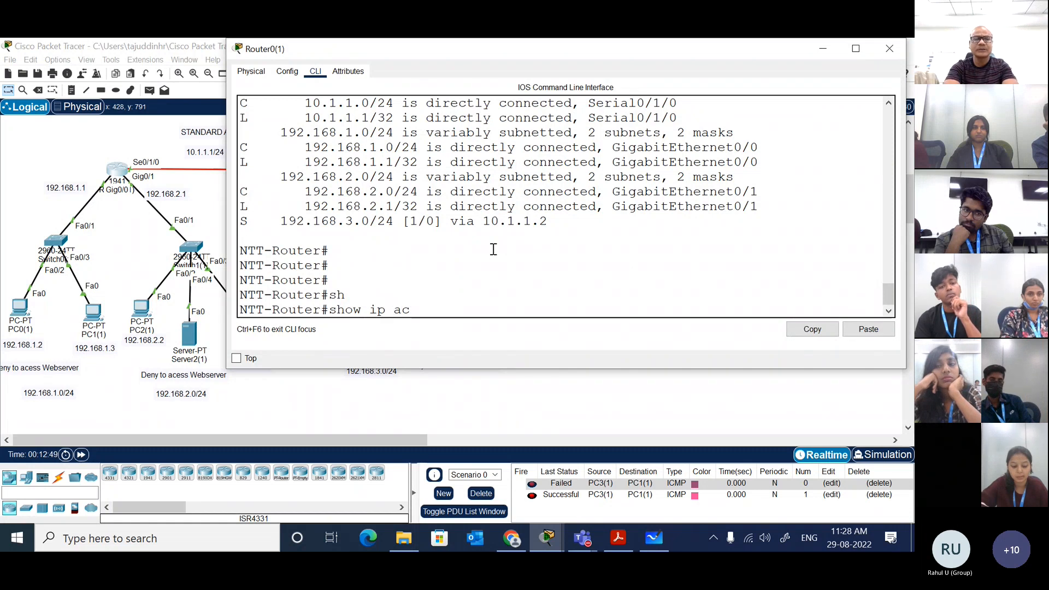
pyautogui.press('Tab')
pyautogui.write('?')
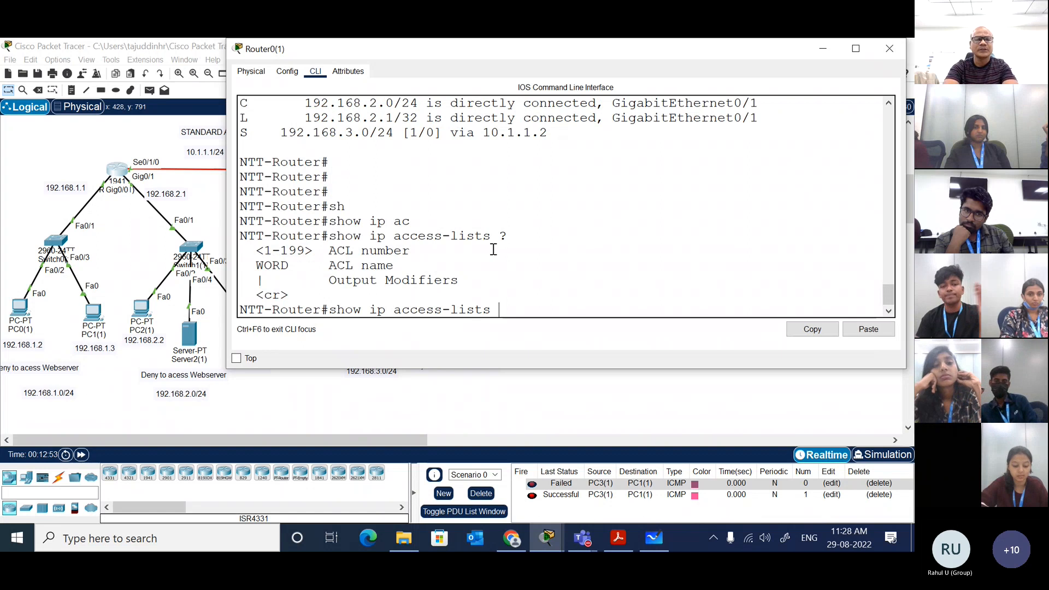
pyautogui.write('1')
pyautogui.press('Return')
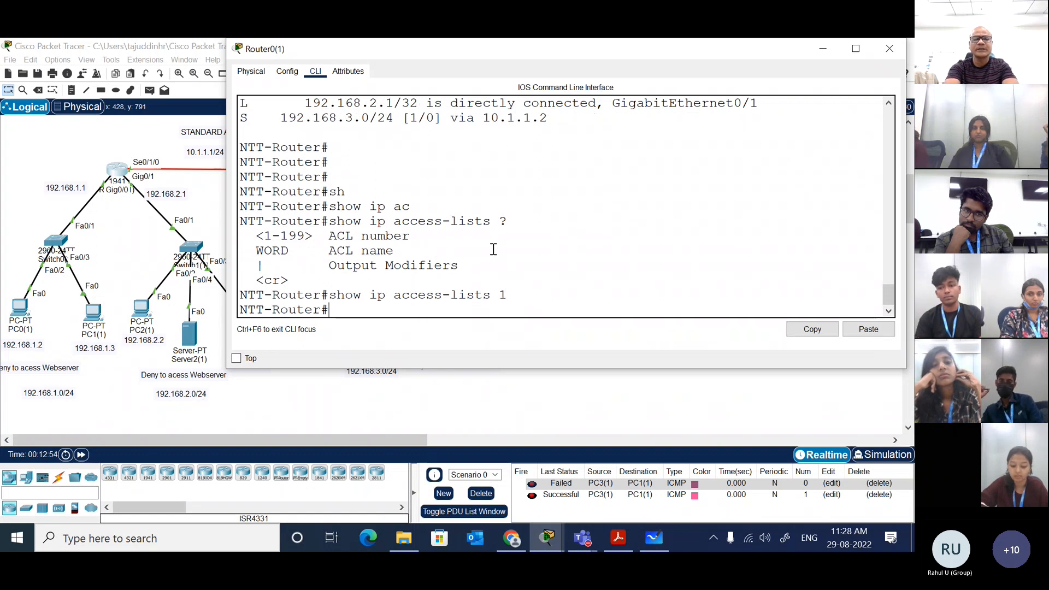
# Step: Display Router0(1)'s running configuration and page through it to examine the interfaces, NAT settings and static route
pyautogui.press('Return')
pyautogui.write('show ru')
pyautogui.press('Tab')
pyautogui.press('Return')
pyautogui.press('space')
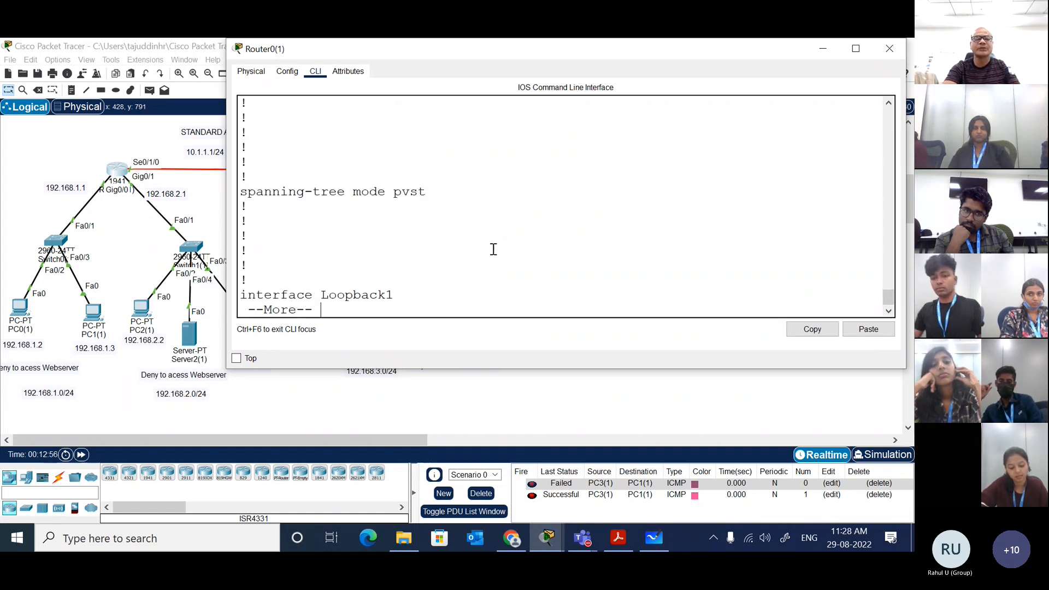
pyautogui.press('space')
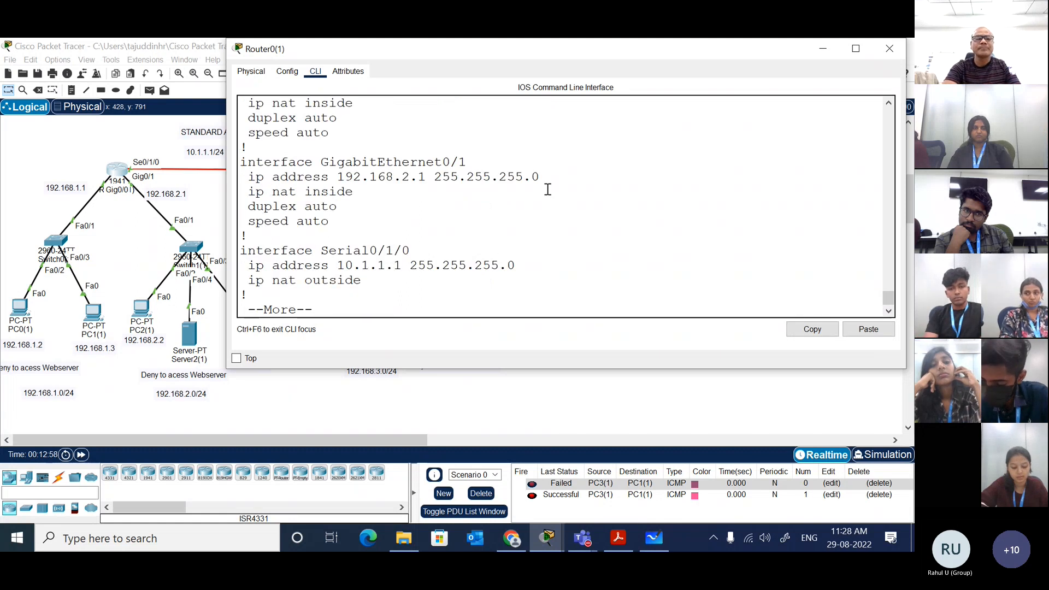
pyautogui.press('space')
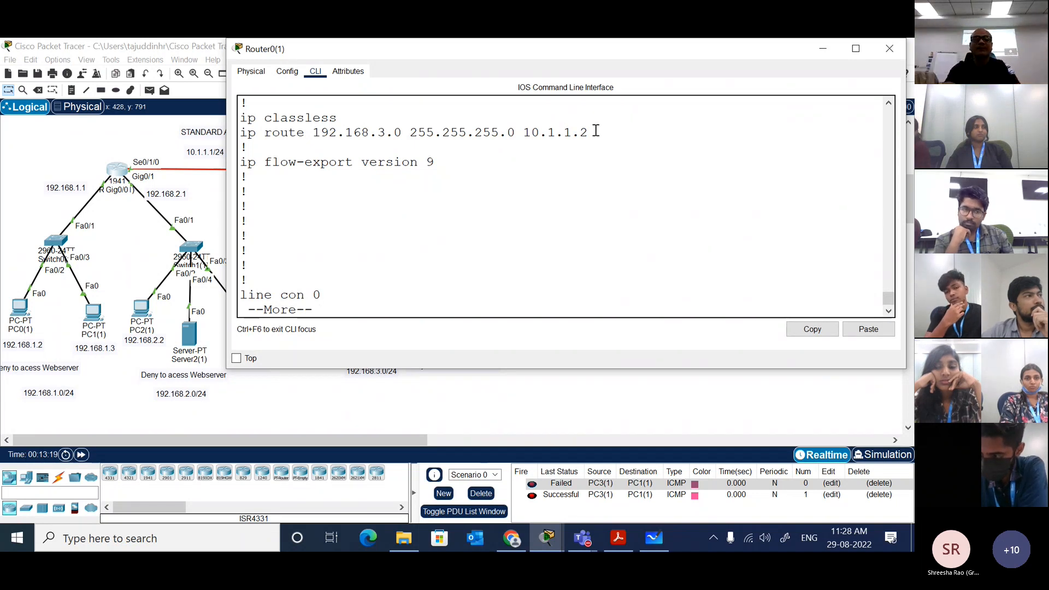
pyautogui.press('space')
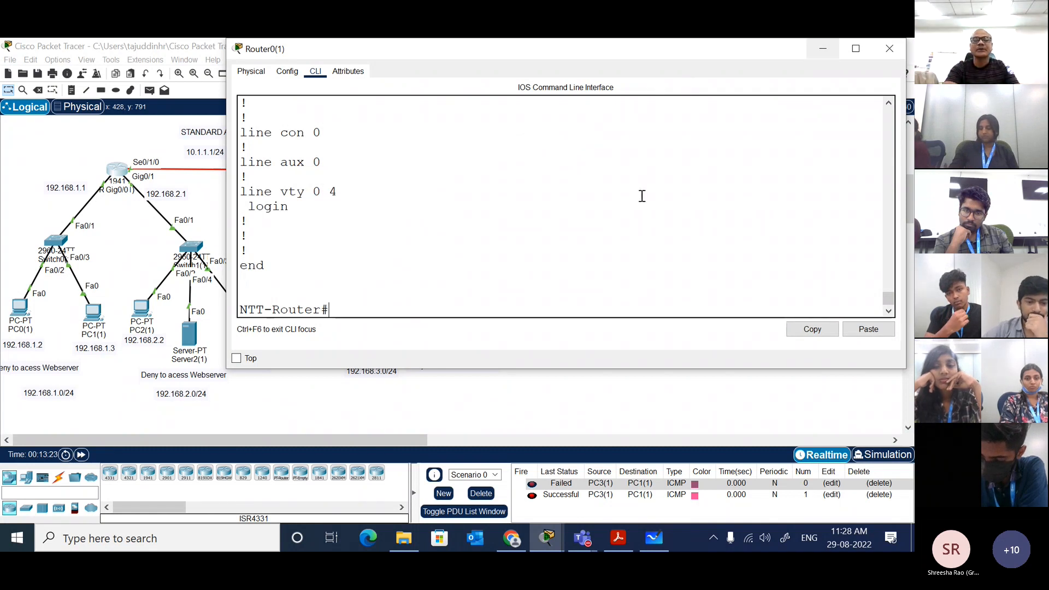
pyautogui.scroll(5, 641, 195)
pyautogui.click(821, 49)
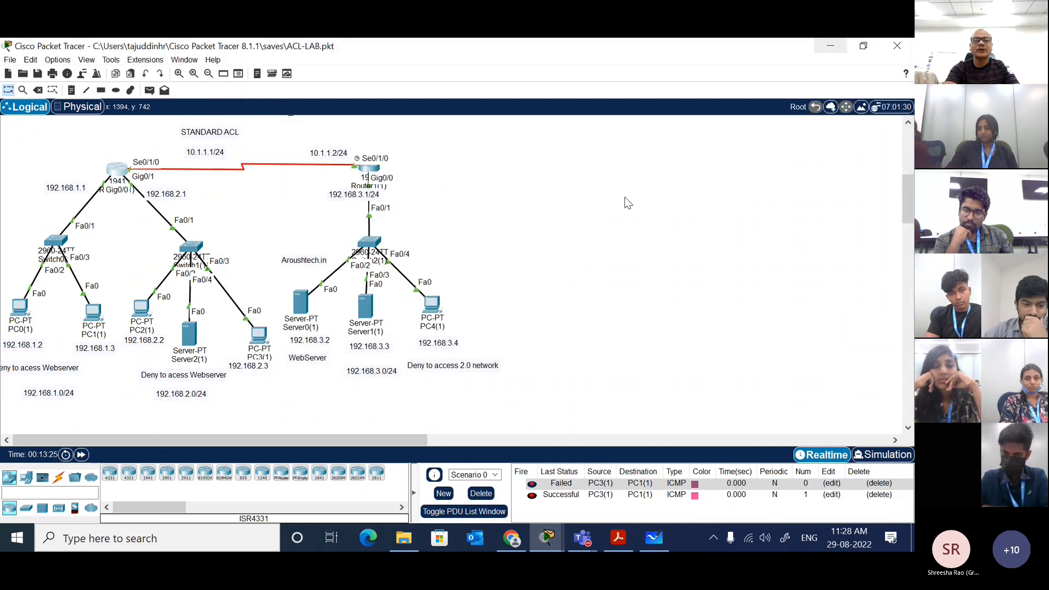
# Step: Open Router1(1)'s command line, widen and reposition its window, and return to the topology workspace
pyautogui.click(367, 171)
pyautogui.click(380, 138)
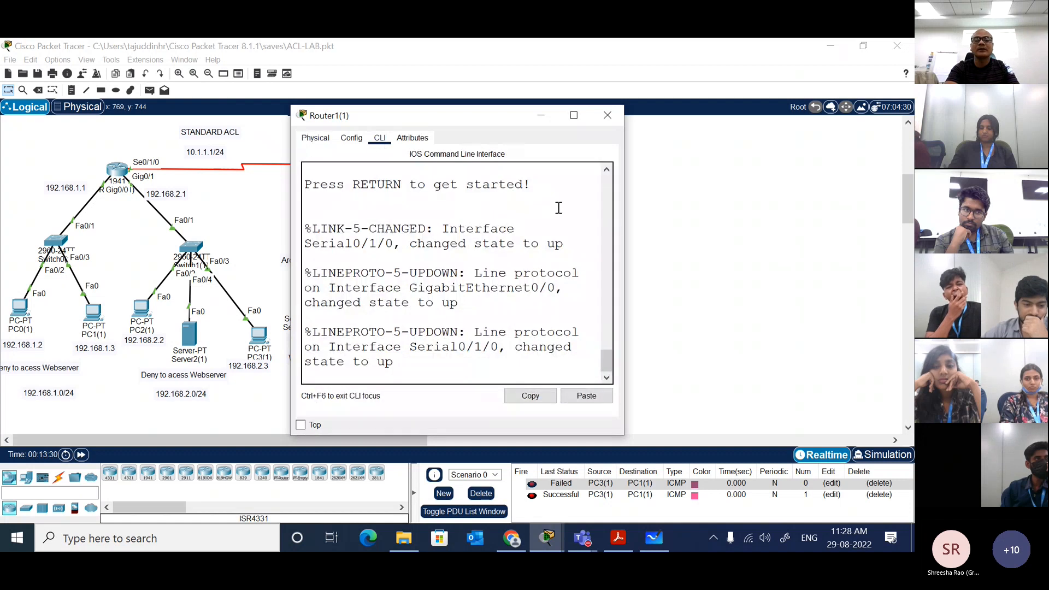
pyautogui.moveTo(622, 224); pyautogui.dragTo(901, 224)
pyautogui.moveTo(711, 123); pyautogui.dragTo(747, 78)
pyautogui.click(315, 225)
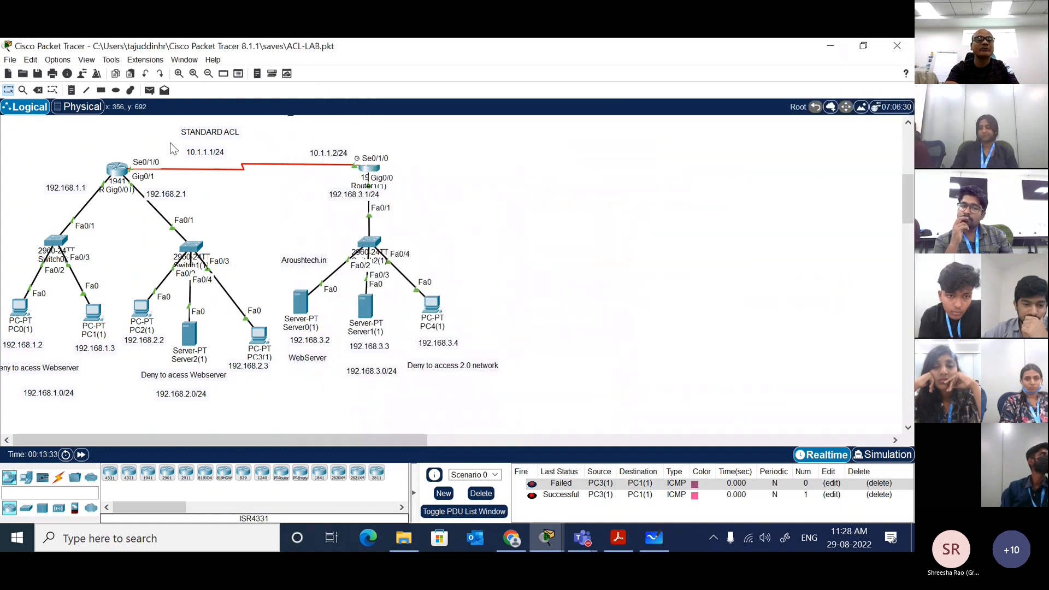
# Step: Add a note reading NTT_ROUTER just above Router0(1)
pyautogui.click(73, 91)
pyautogui.click(98, 153)
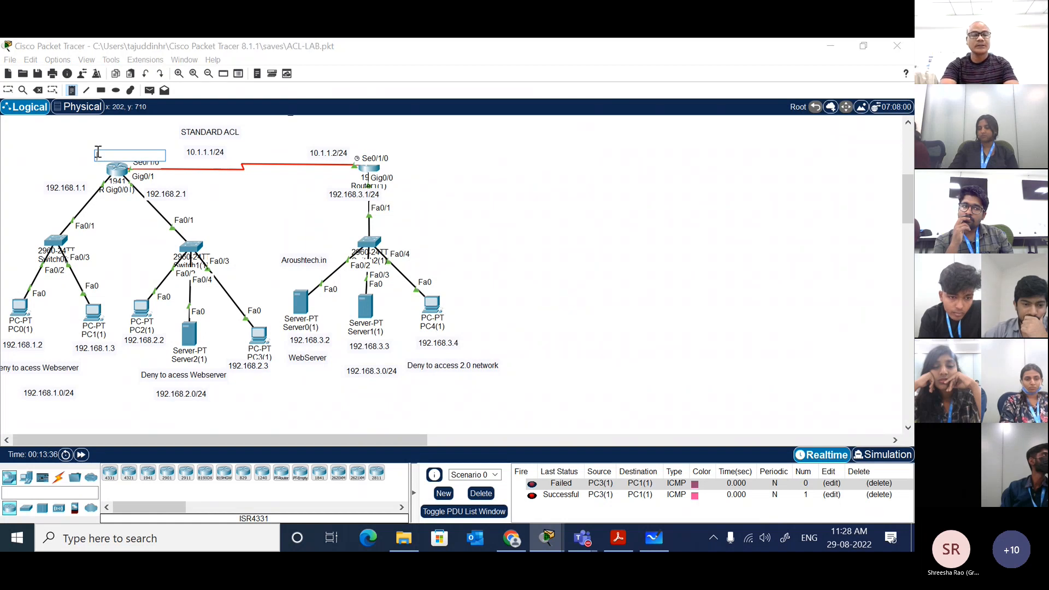
pyautogui.write('NTT')
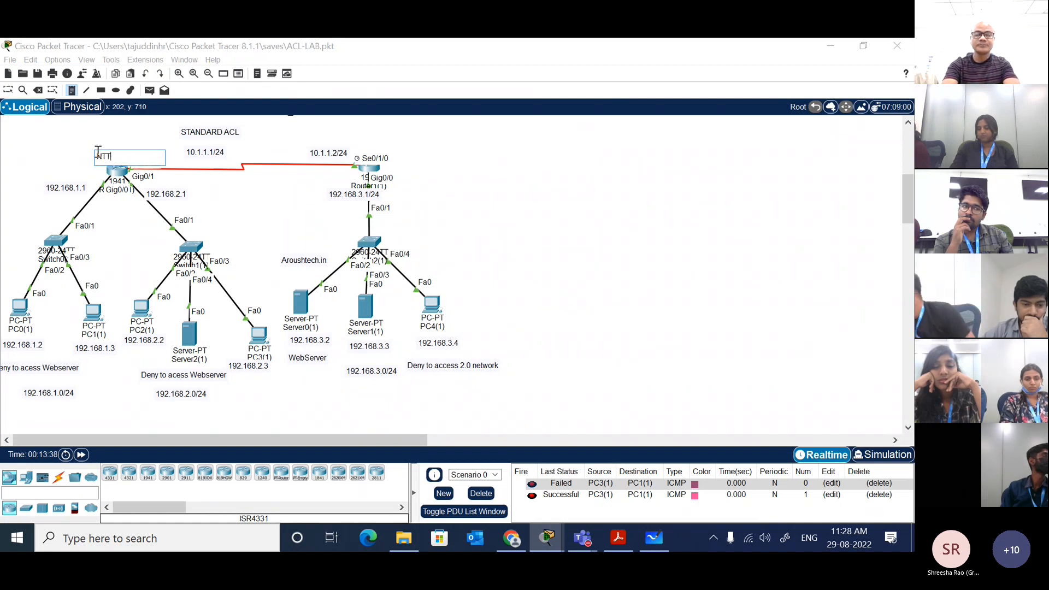
pyautogui.write('_ROUTER')
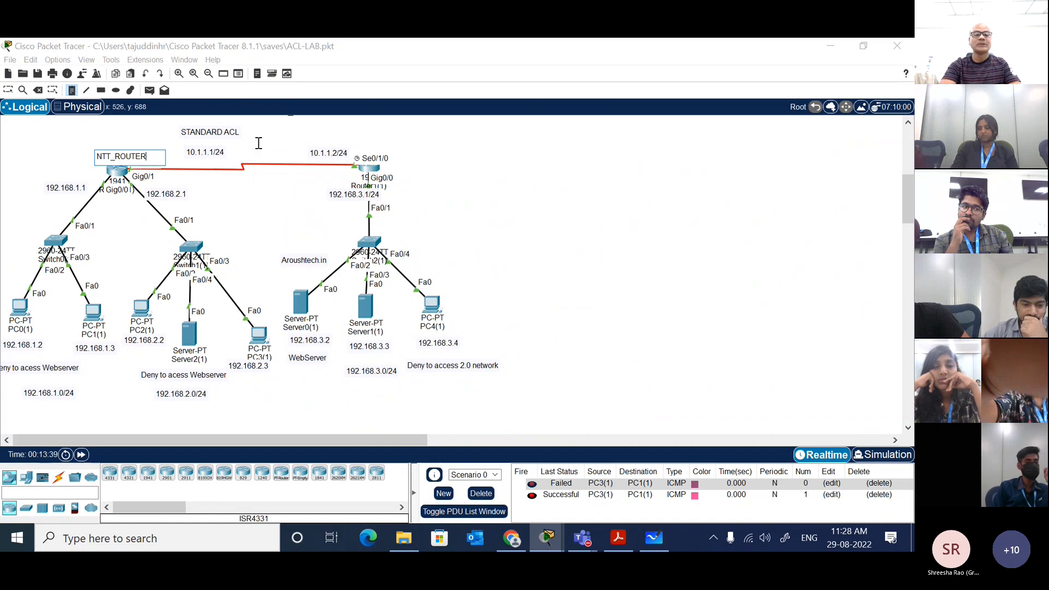
# Step: Add a note reading IBM_ROUTER above Router1(1) and shift it slightly higher, over the 10.1.1.2/24 label
pyautogui.click(347, 142)
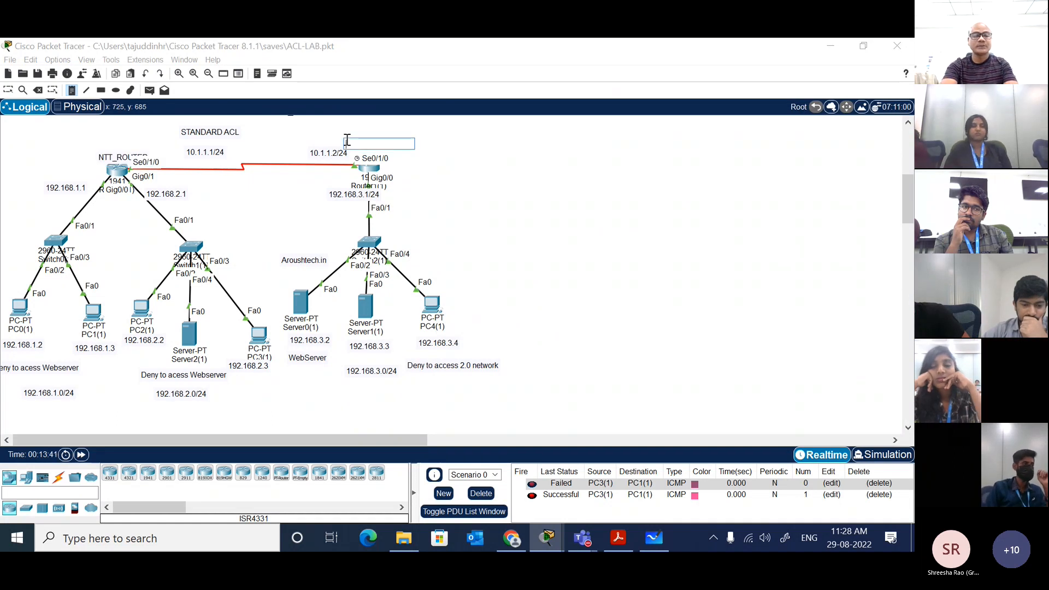
pyautogui.write('IBM_ROUTER')
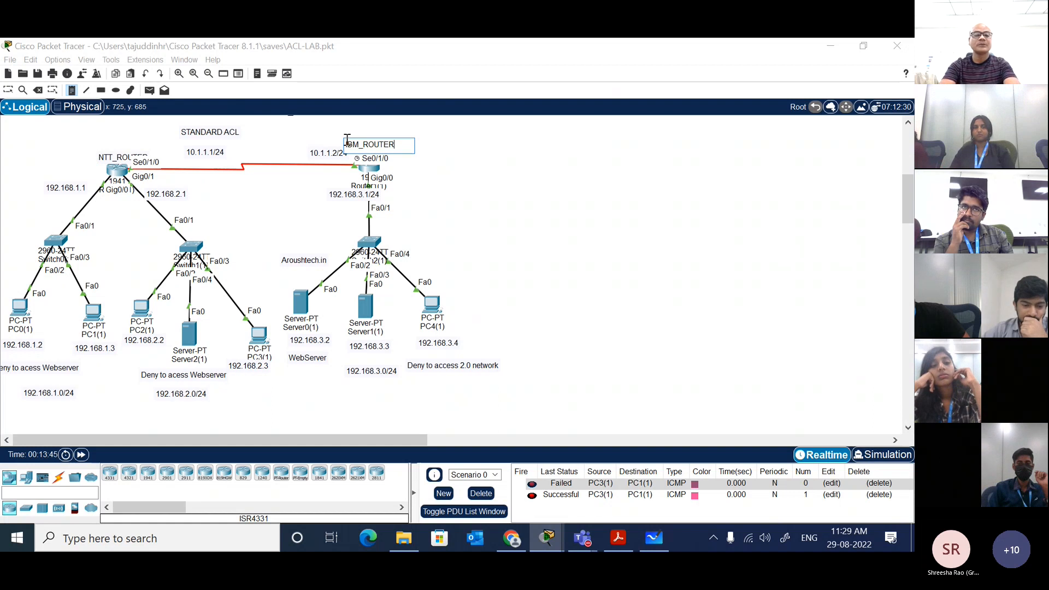
pyautogui.press('Escape')
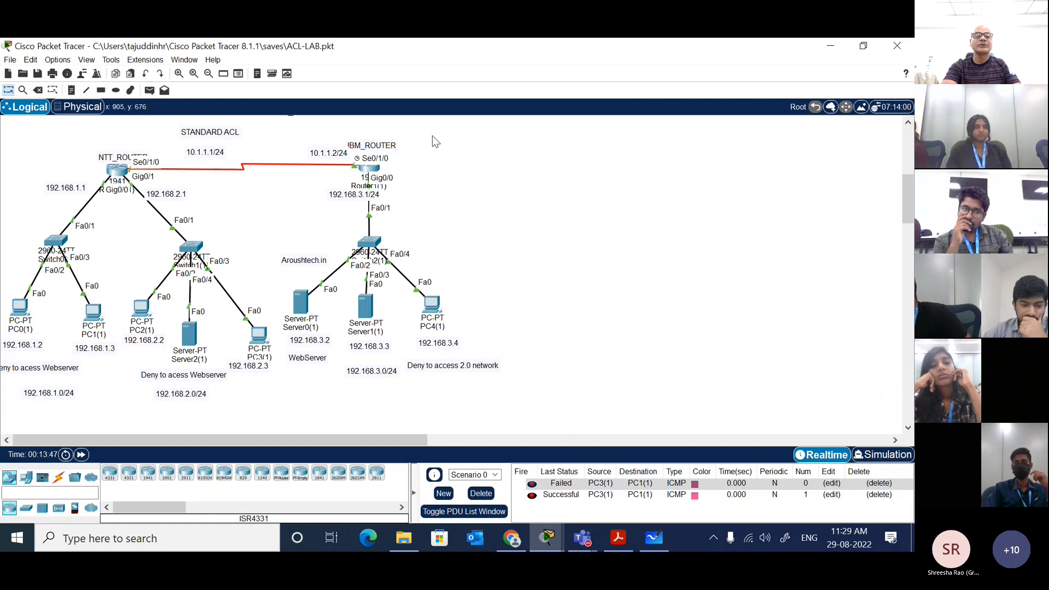
pyautogui.moveTo(390, 145); pyautogui.dragTo(378, 132)
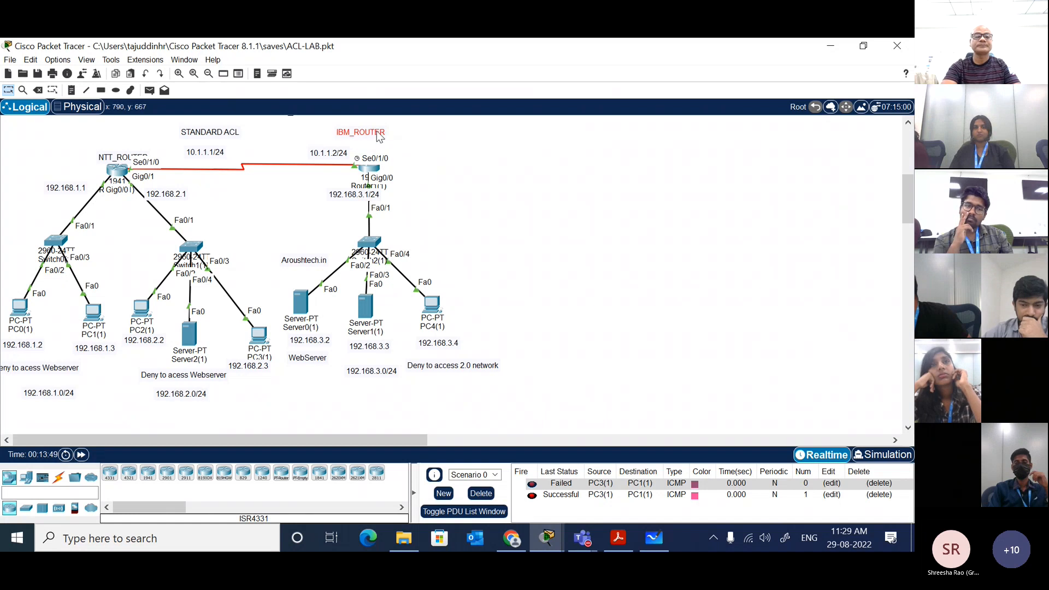
# Step: Bring up Router1(1)'s command line fully in view and enter privileged EXEC mode with enable
pyautogui.click(374, 172)
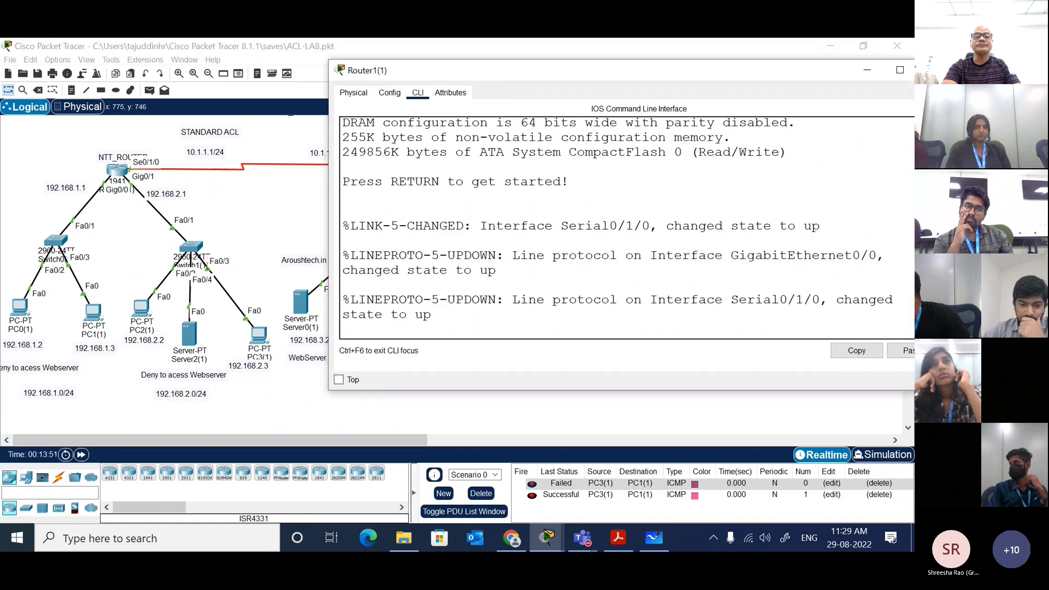
pyautogui.moveTo(503, 63); pyautogui.dragTo(496, 64)
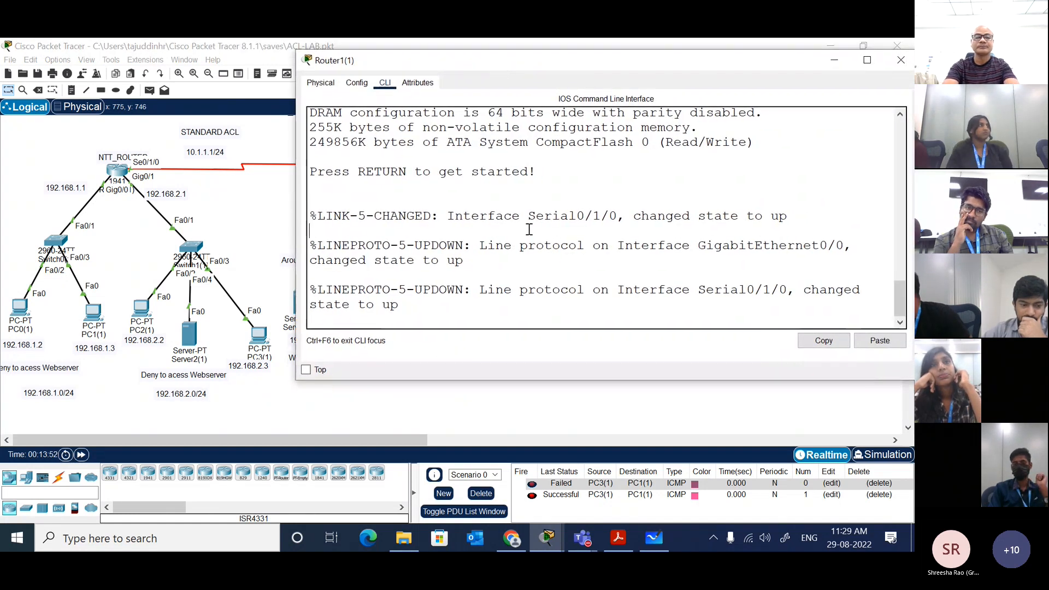
pyautogui.press('Return')
pyautogui.press('Return')
pyautogui.press('Return')
pyautogui.write('EN')
pyautogui.press('Tab')
pyautogui.press('Return')
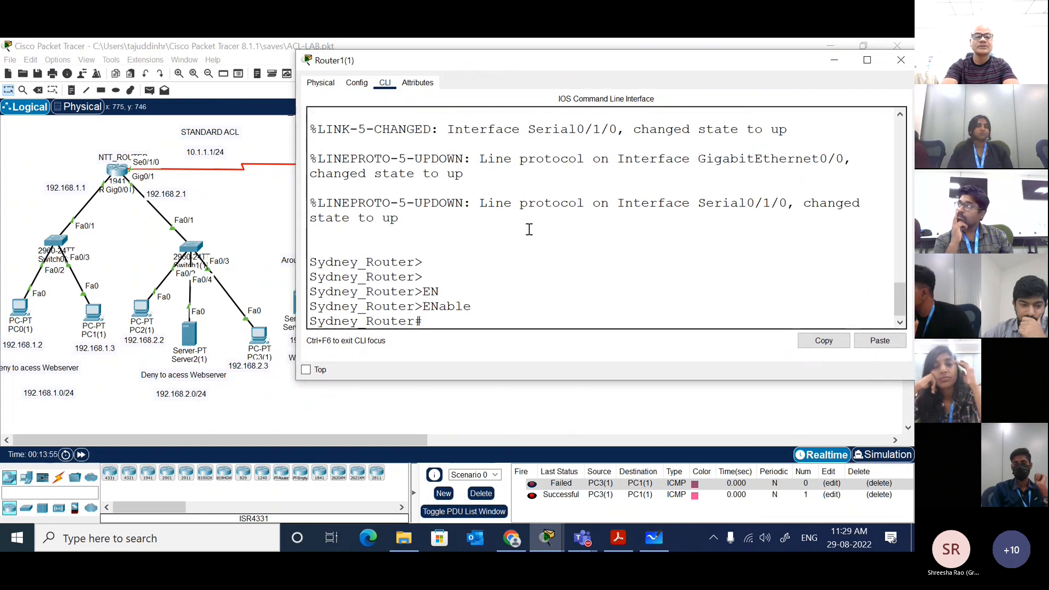
# Step: Display Router1(1)'s routing table with show ip route and examine the static routes via 10.1.1.1
pyautogui.write('SH')
pyautogui.press('Tab')
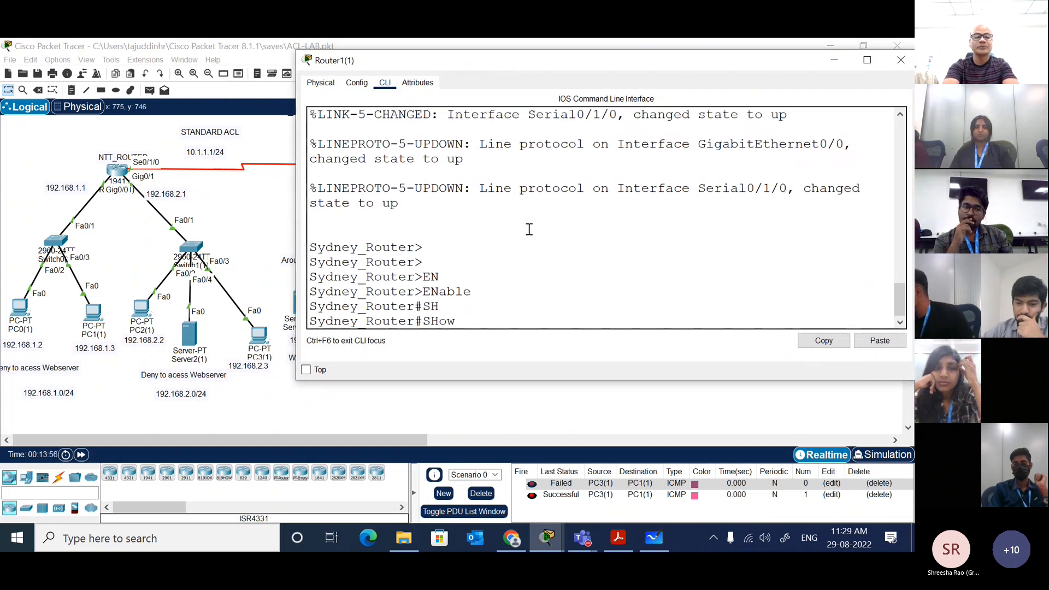
pyautogui.write('ip rou')
pyautogui.press('Tab')
pyautogui.press('Return')
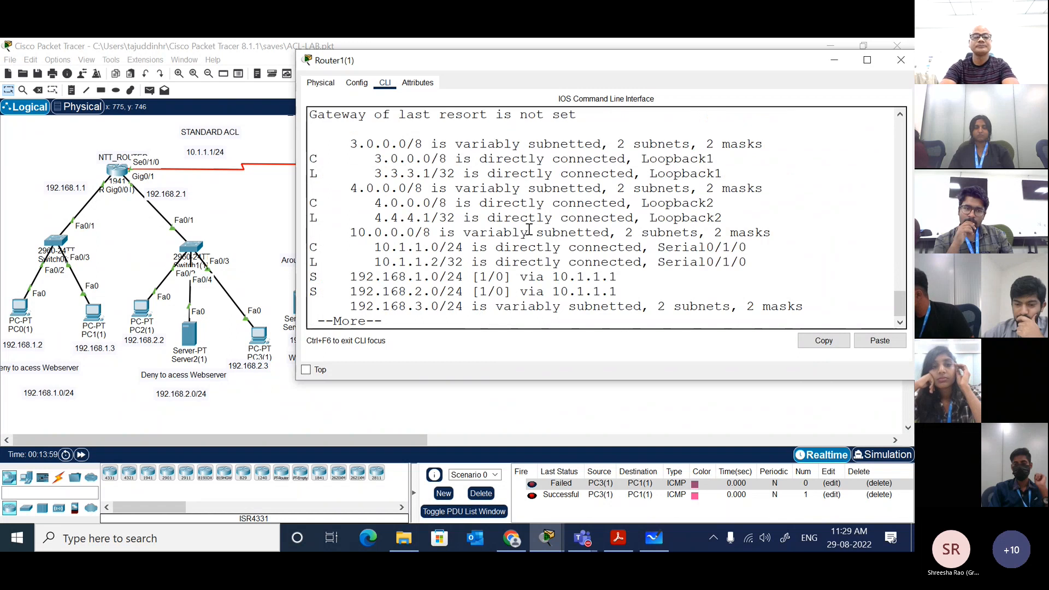
pyautogui.press('space')
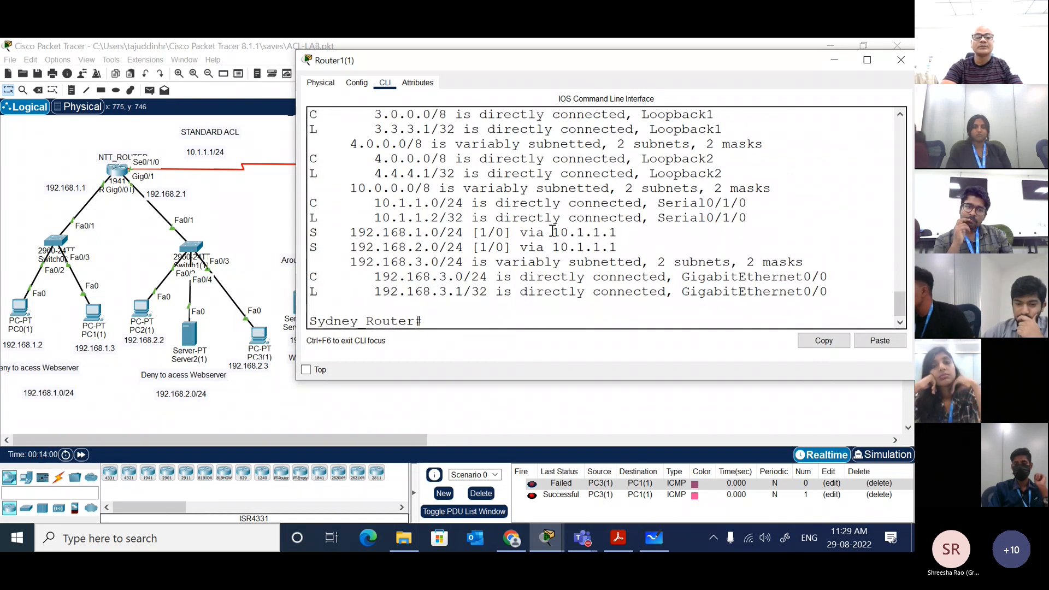
pyautogui.moveTo(612, 249); pyautogui.dragTo(329, 232)
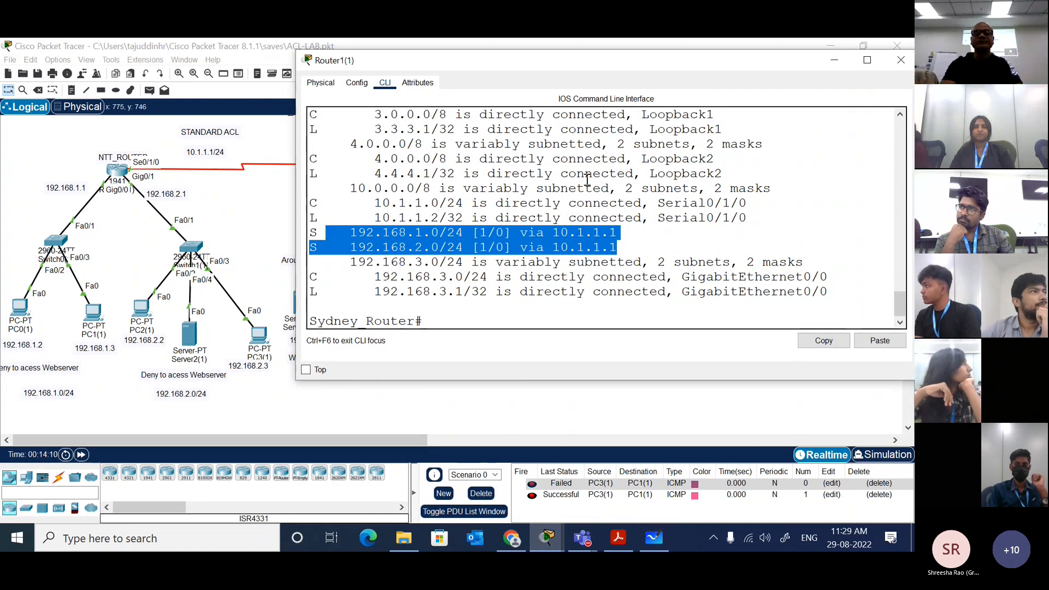
pyautogui.click(637, 246)
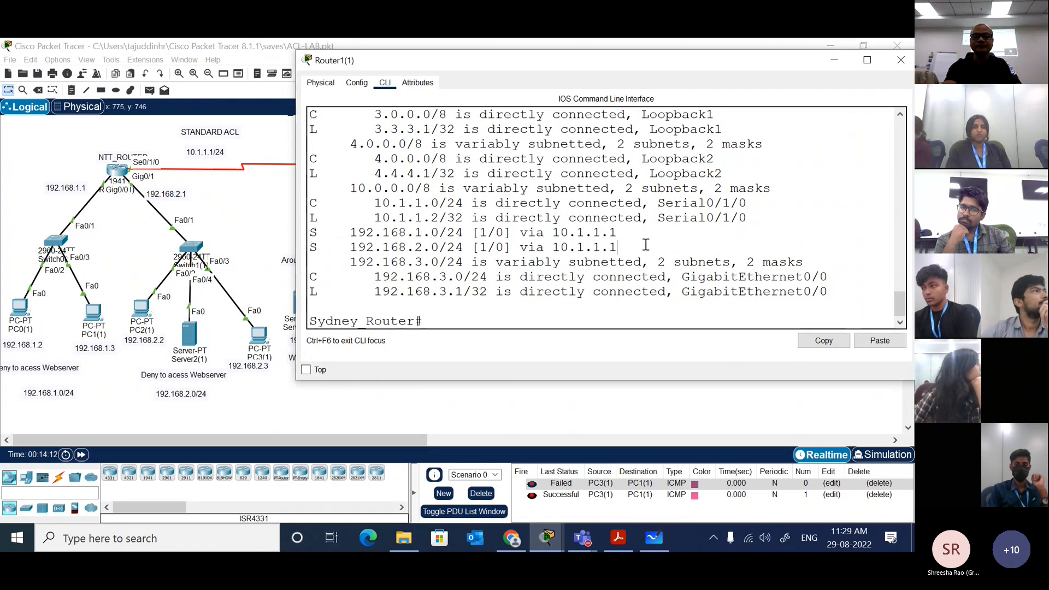
# Step: Enter global configuration mode on Router1(1) with conf t
pyautogui.press('Return')
pyautogui.press('Return')
pyautogui.press('Return')
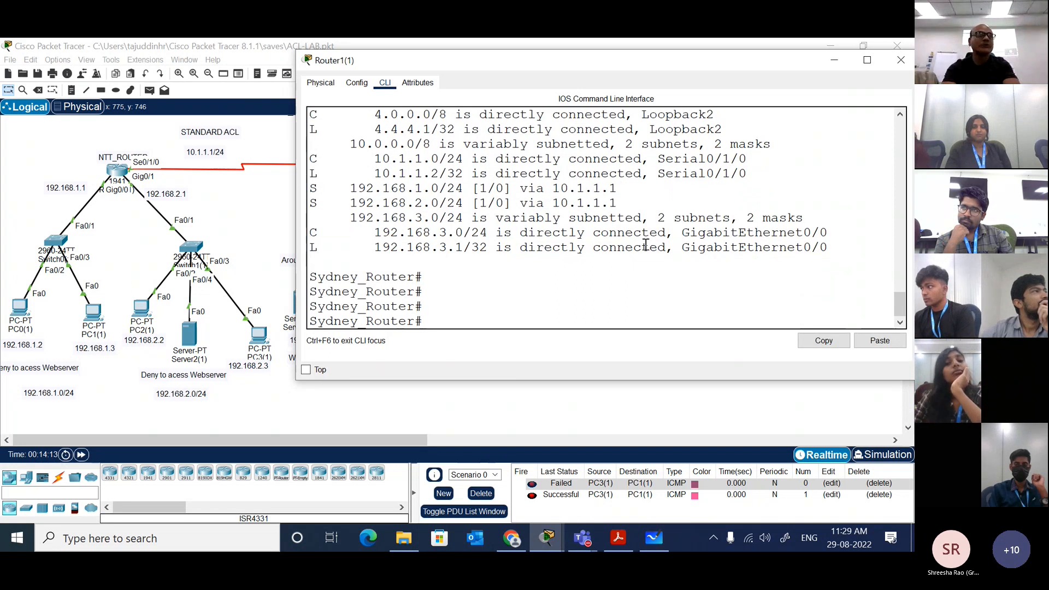
pyautogui.write('conf t')
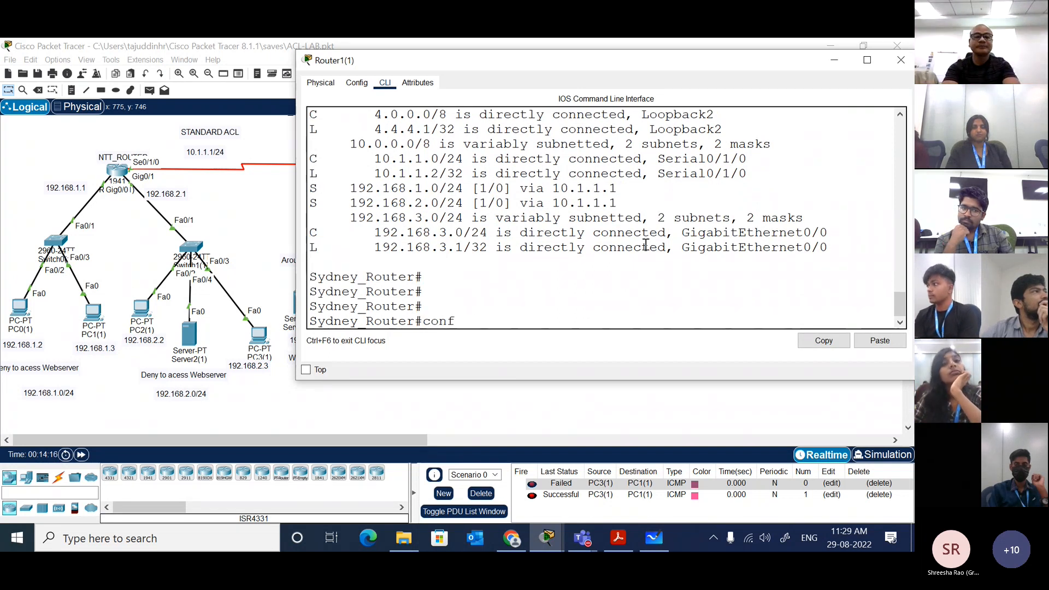
pyautogui.press('Return')
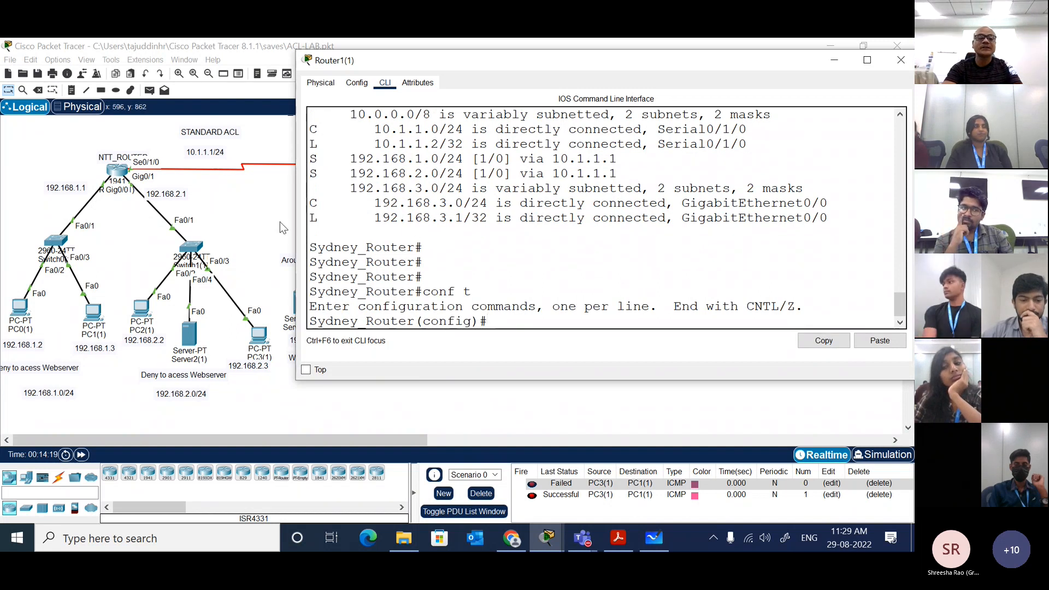
# Step: After checking the topology, begin an access-list 1 command on Router1(1) and list the options available for it
pyautogui.click(264, 214)
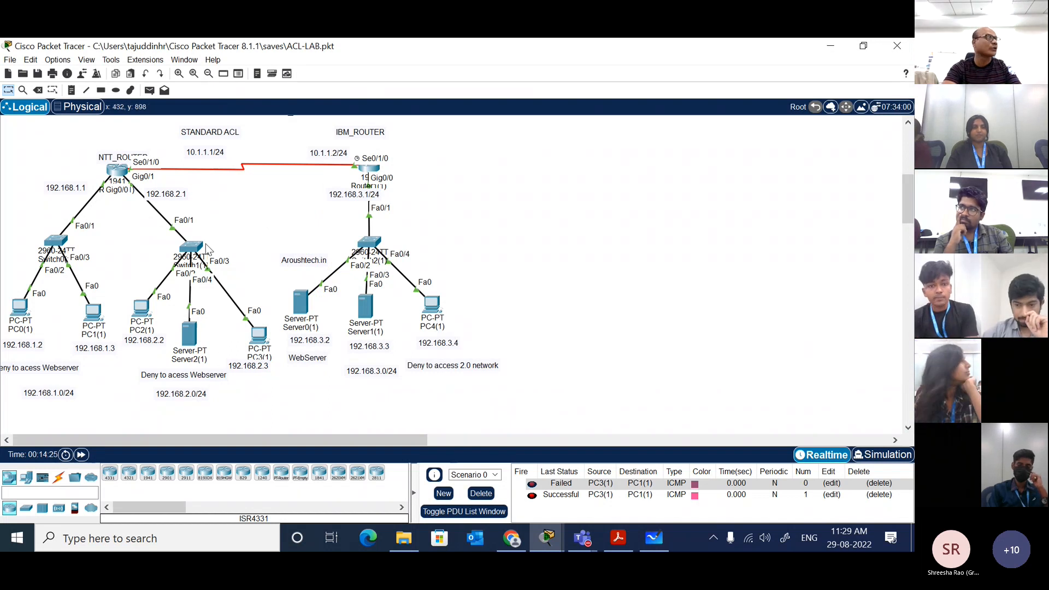
pyautogui.click(374, 174)
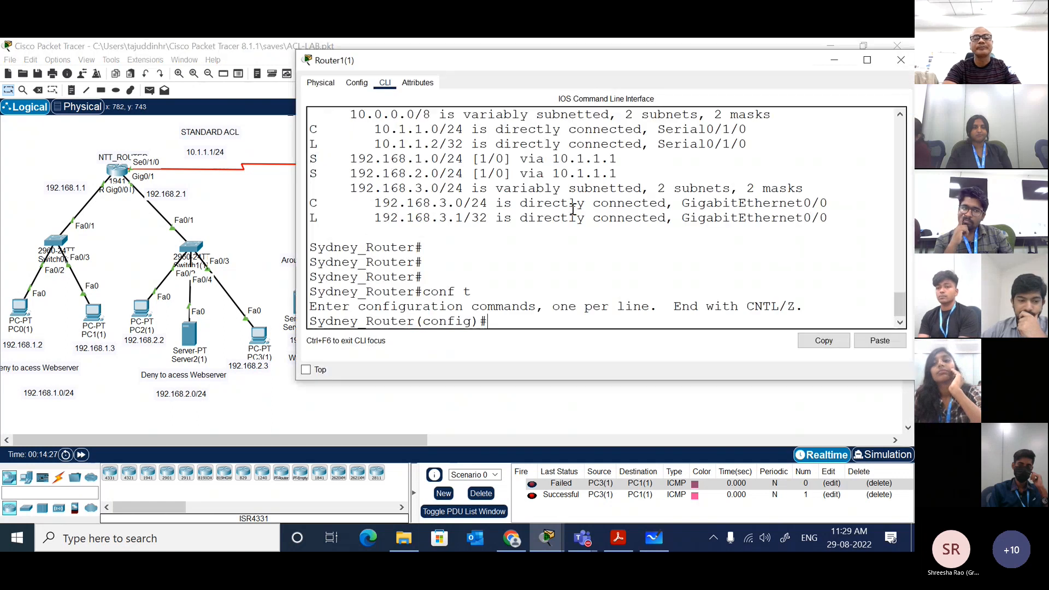
pyautogui.press('Tab')
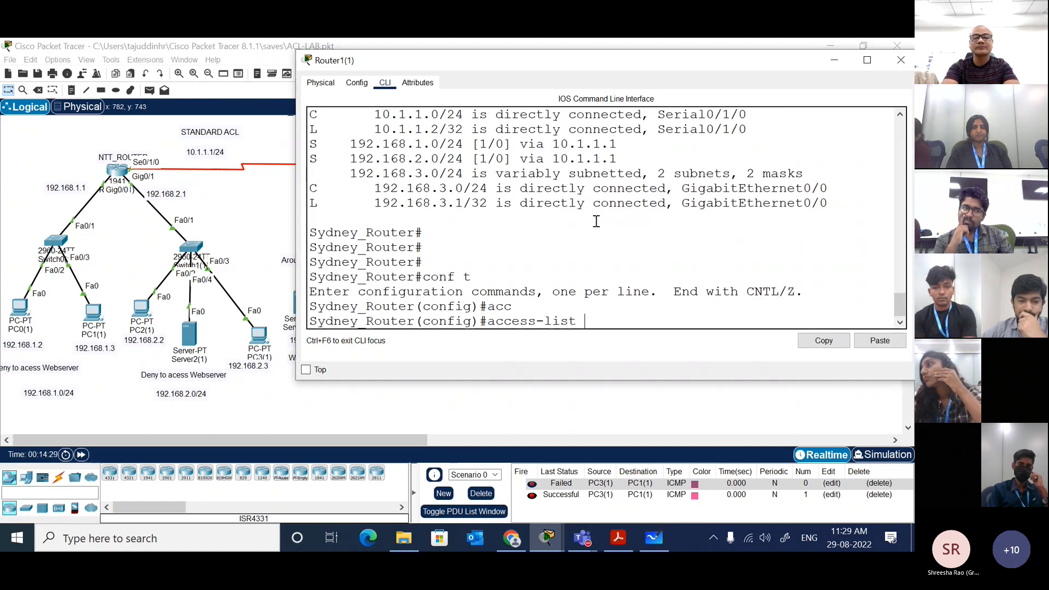
pyautogui.write('1')
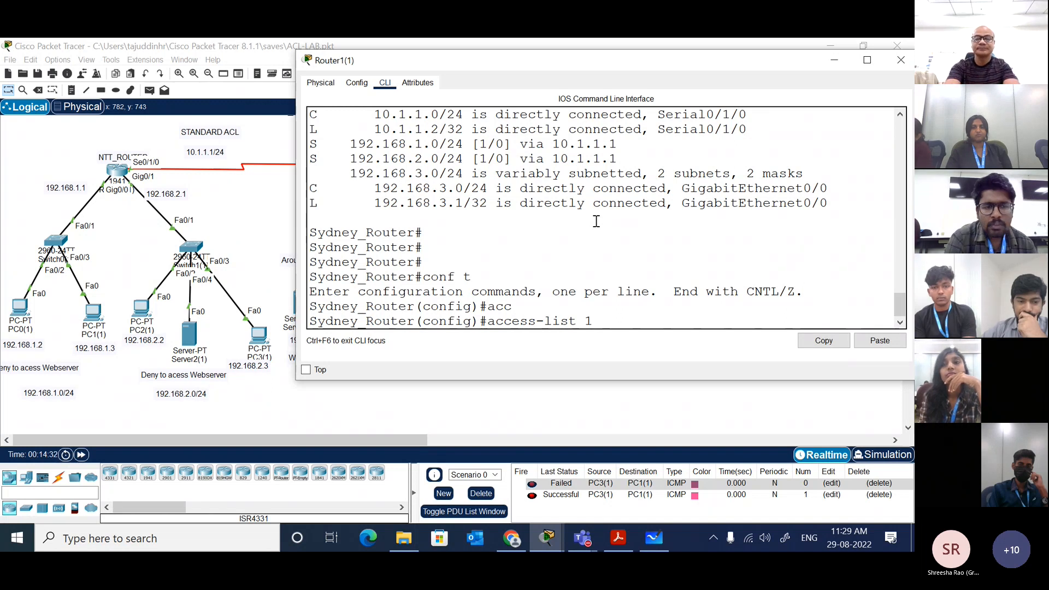
pyautogui.write(' ?')
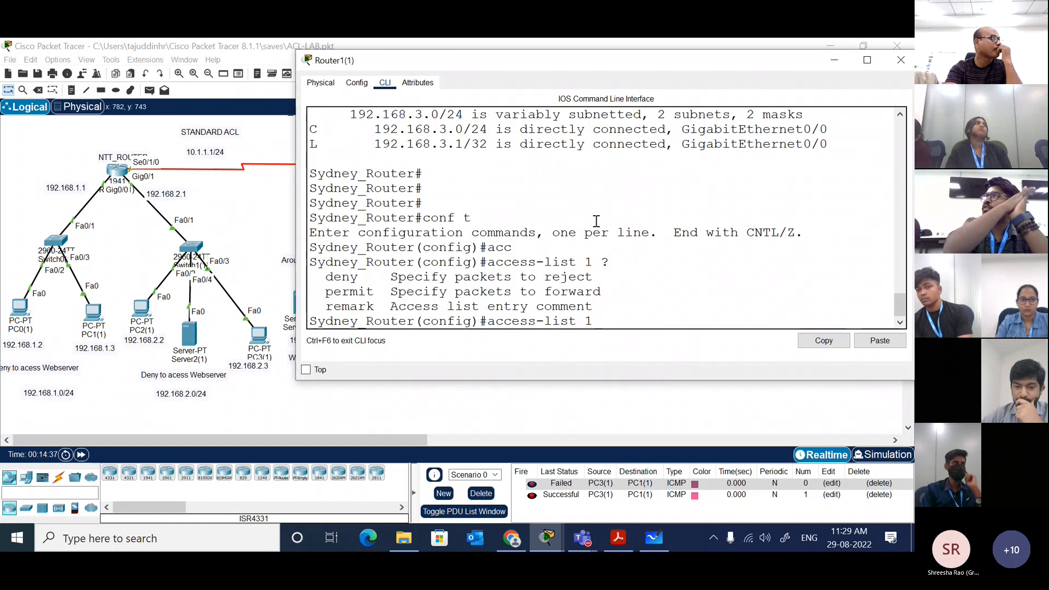
# Step: Change the IBM_ROUTER note above Router1(1) to read sydney_ROUTER
pyautogui.click(258, 227)
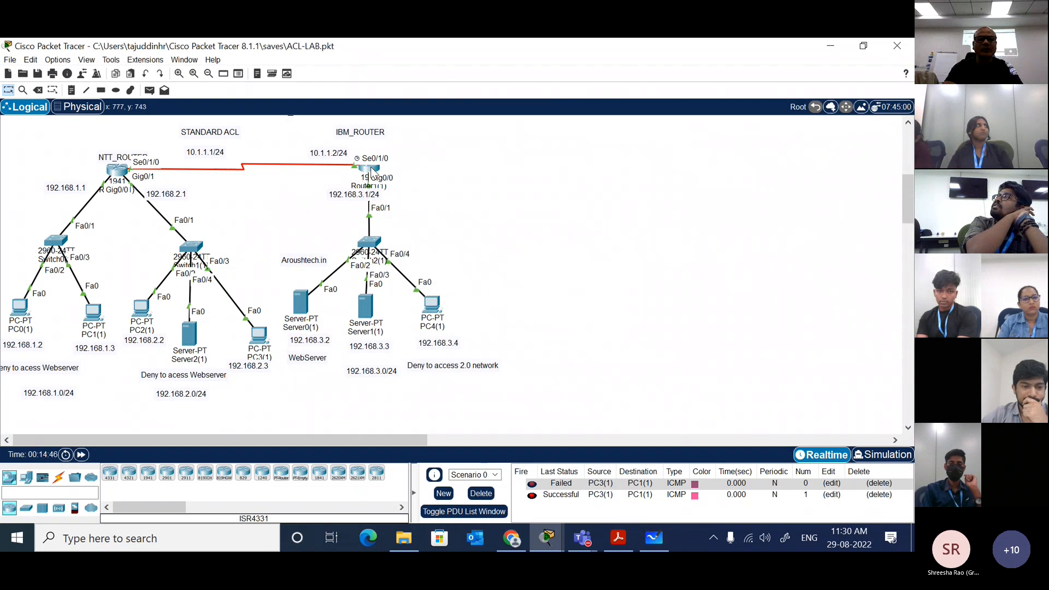
pyautogui.doubleClick(375, 133)
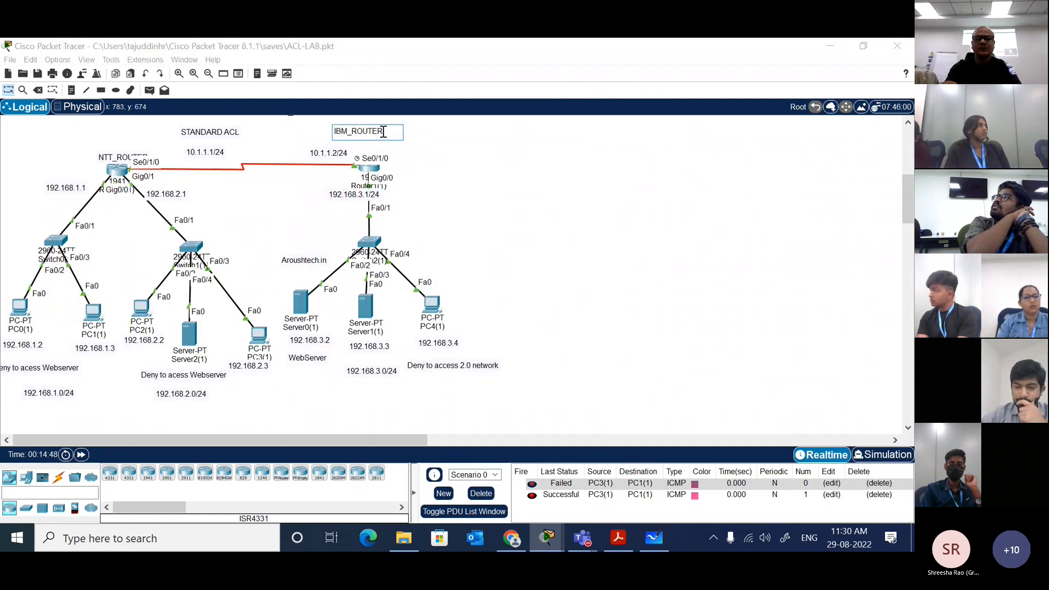
pyautogui.press('Right')
pyautogui.press('Right')
pyautogui.press('Right')
pyautogui.press('BackSpace')
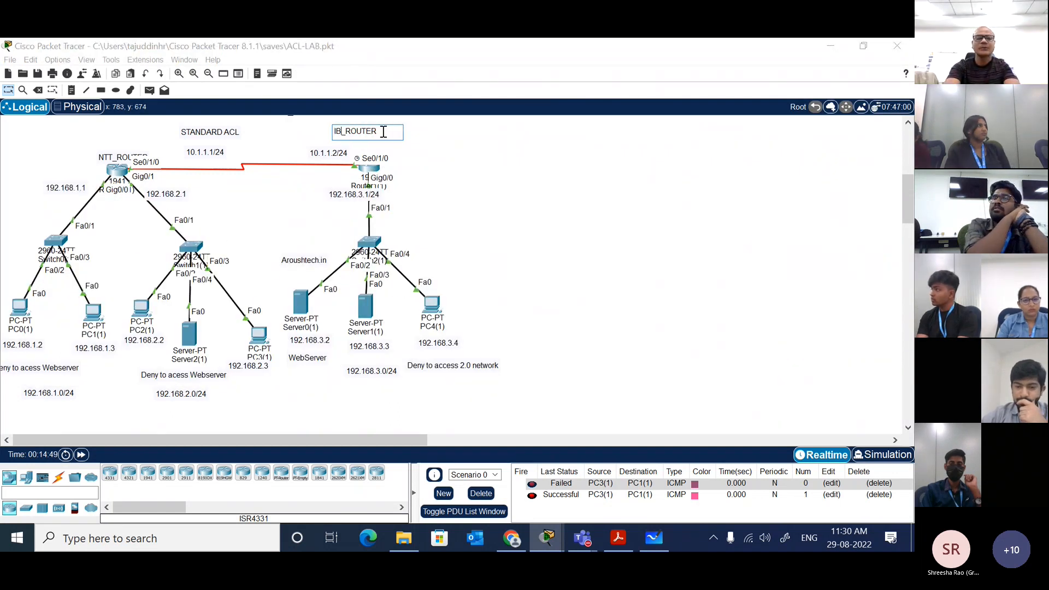
pyautogui.press('BackSpace')
pyautogui.press('BackSpace')
pyautogui.write('sydney')
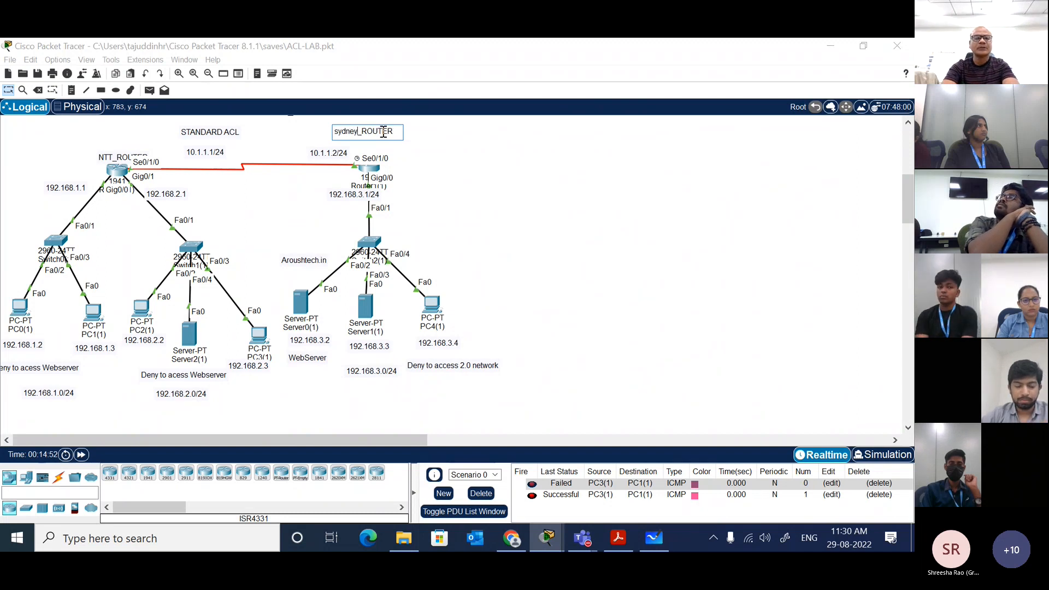
pyautogui.click(265, 152)
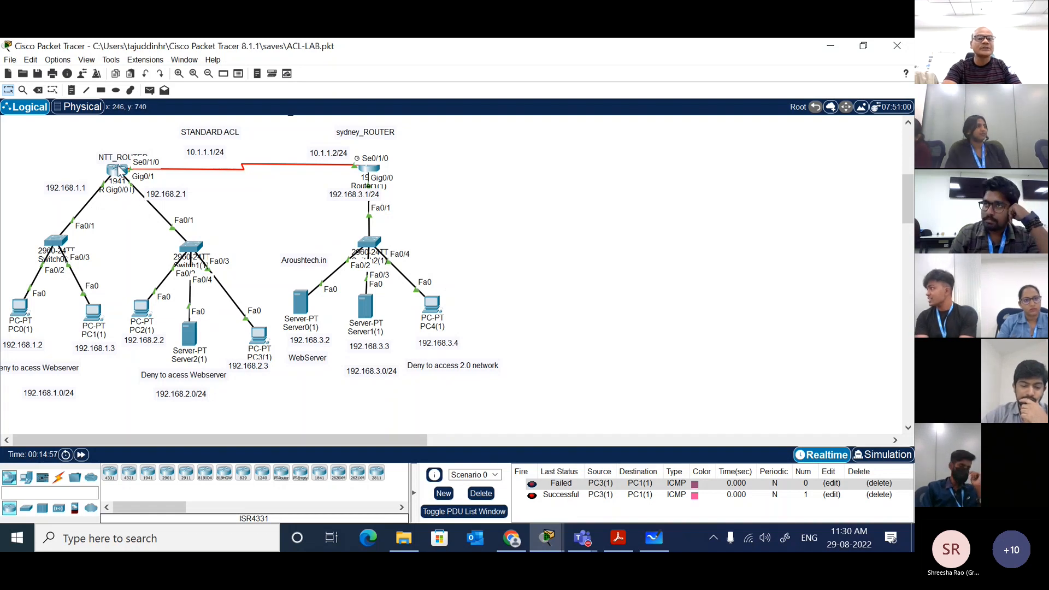
# Step: Open the command line of Router0(1), the NTT router, and enter global configuration mode with conf t
pyautogui.click(119, 170)
pyautogui.press('Return')
pyautogui.press('Return')
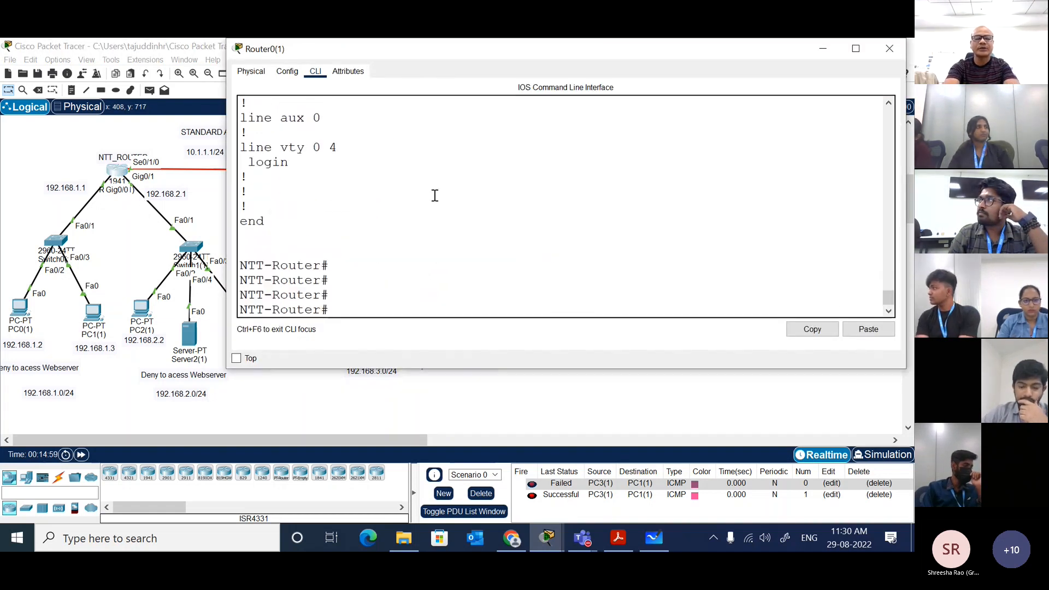
pyautogui.write('conf t')
pyautogui.press('Return')
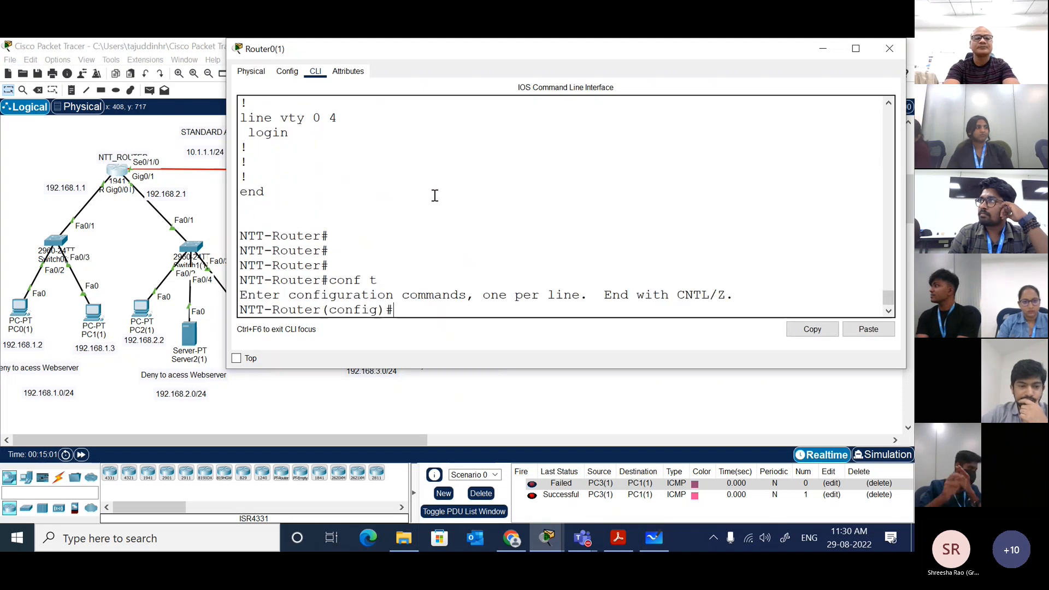
# Step: Begin an access-list 1 deny command on the NTT router, listing the available options after access-list 1 and after deny
pyautogui.write('acc')
pyautogui.press('Tab')
pyautogui.write('1')
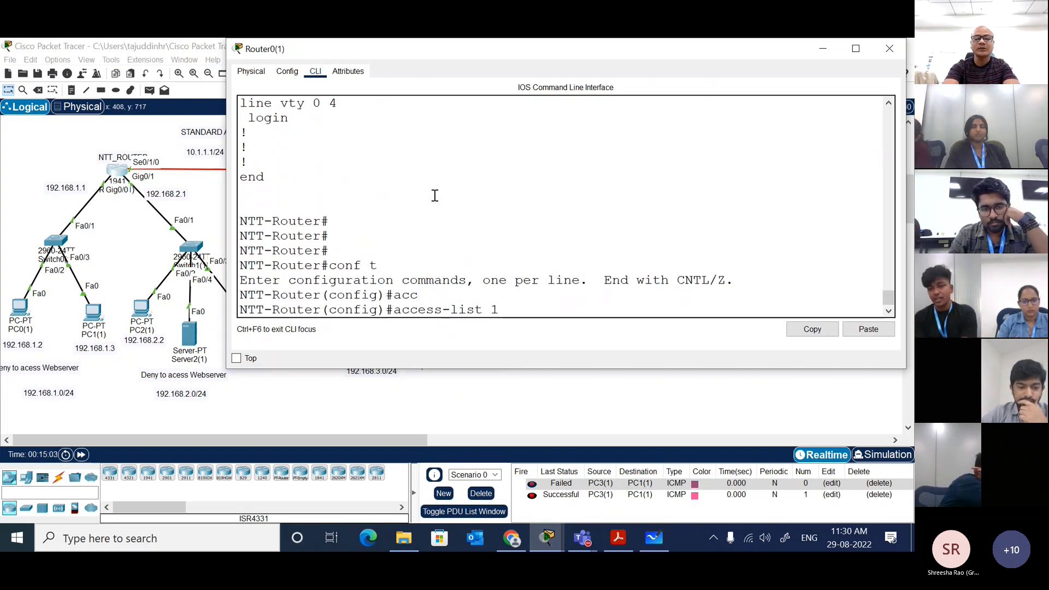
pyautogui.write(' ?')
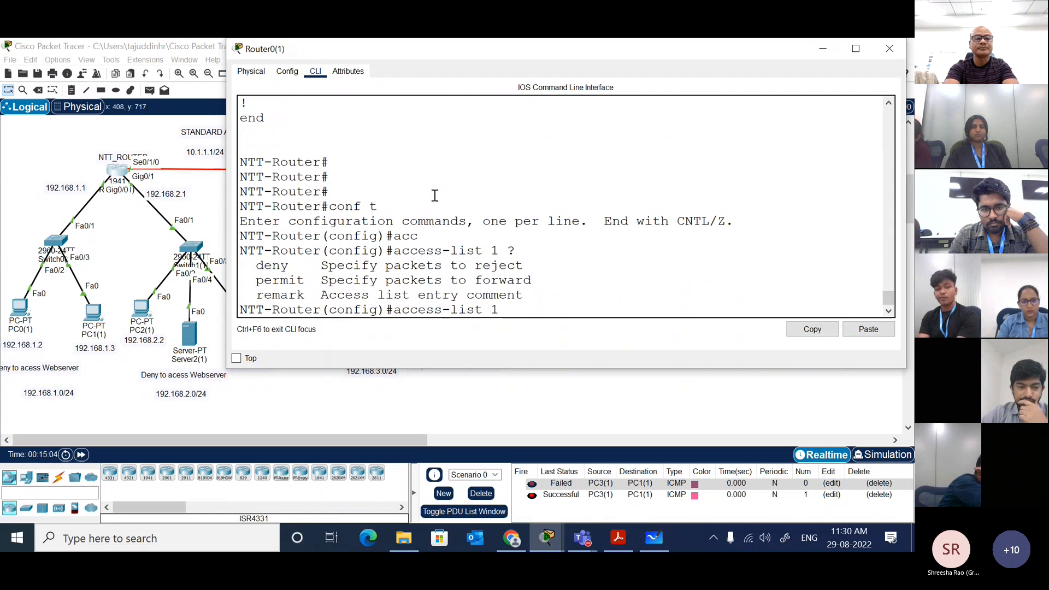
pyautogui.write('de')
pyautogui.press('Tab')
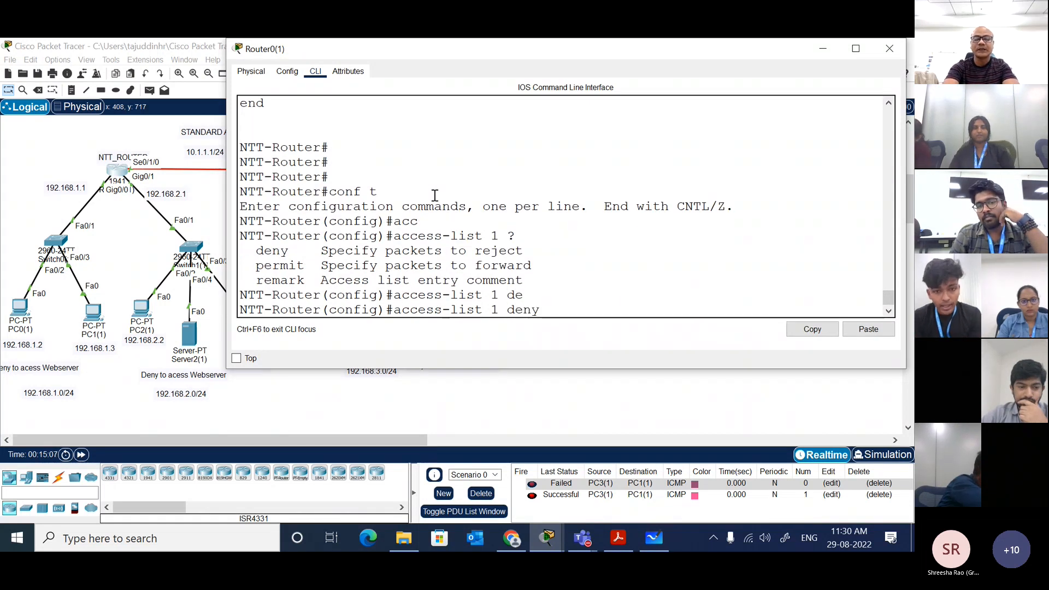
pyautogui.write('?')
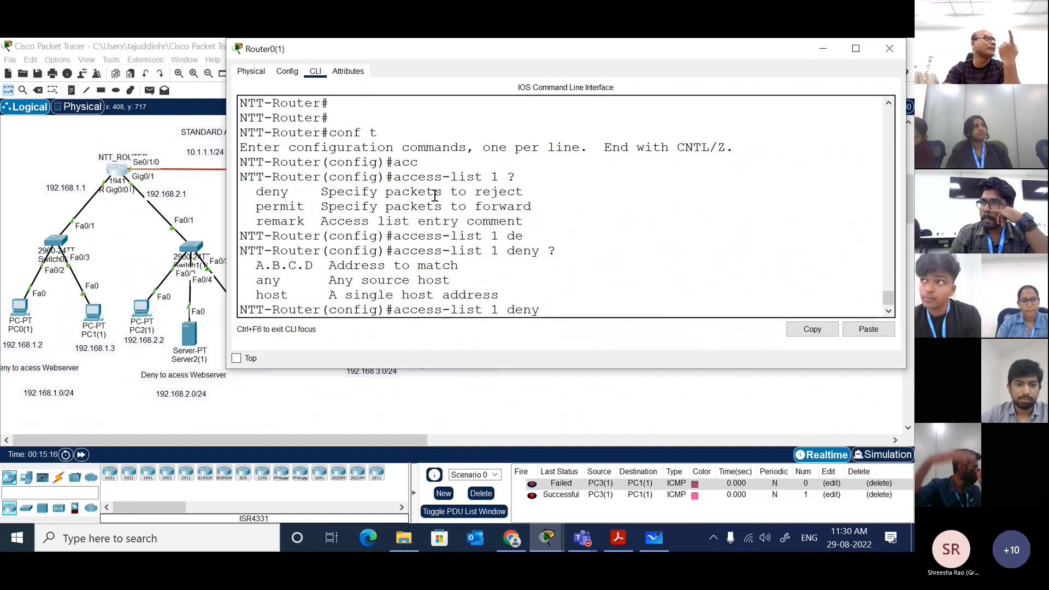
# Step: Draft the deny entry as host 192.168.3.4, list what can follow it, and remove the host part from the command
pyautogui.write('hos')
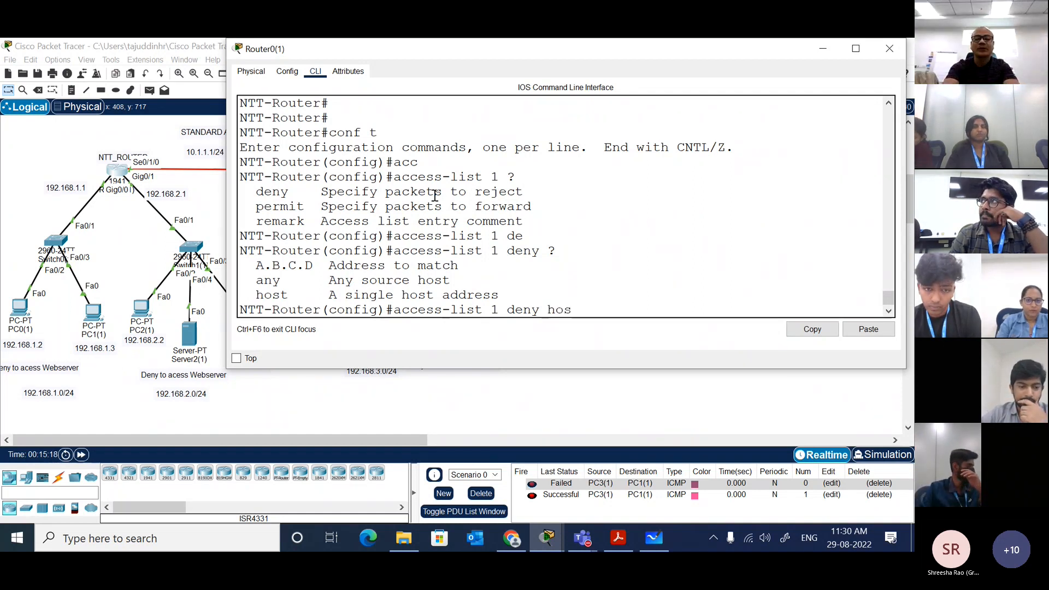
pyautogui.press('Tab')
pyautogui.write('?')
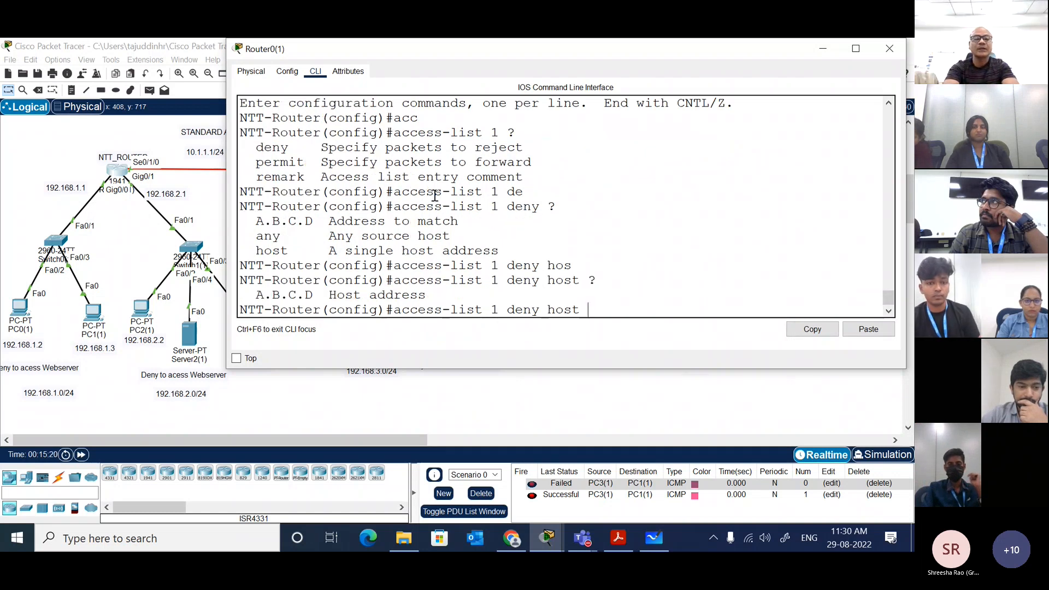
pyautogui.write('192.168.')
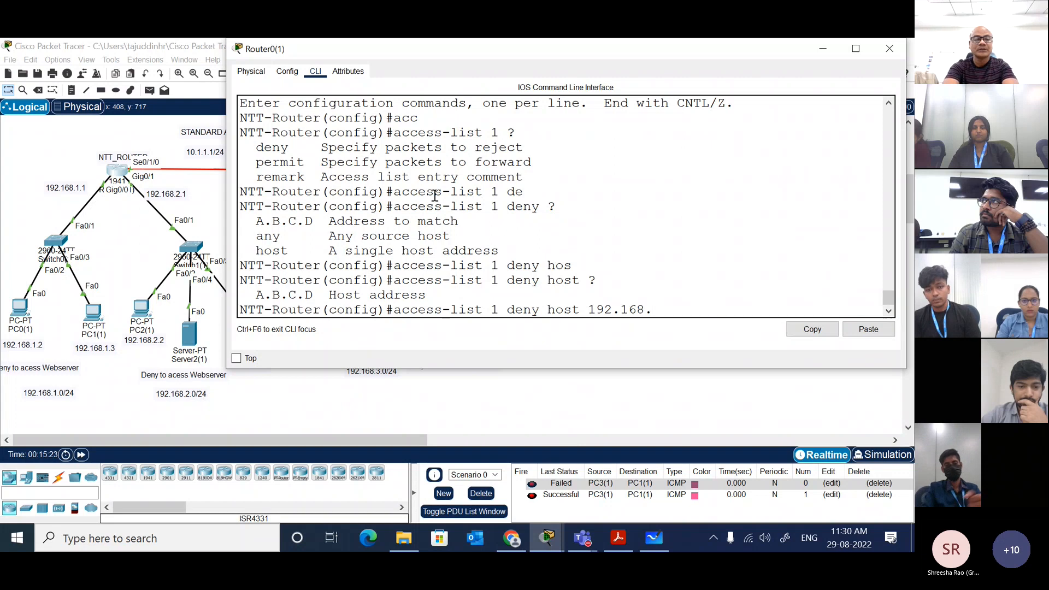
pyautogui.write('3.4')
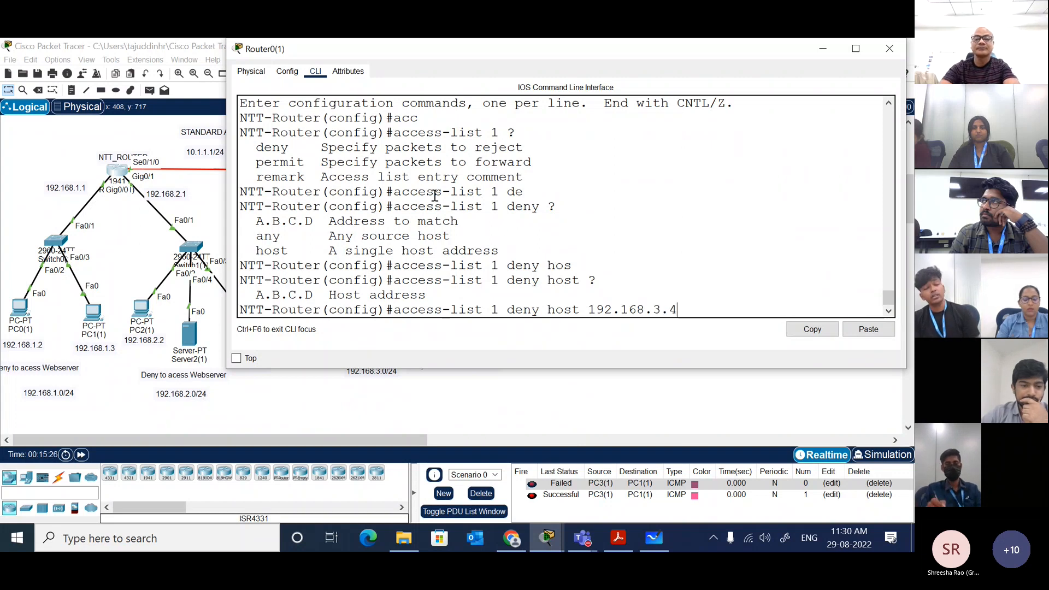
pyautogui.write(' ?')
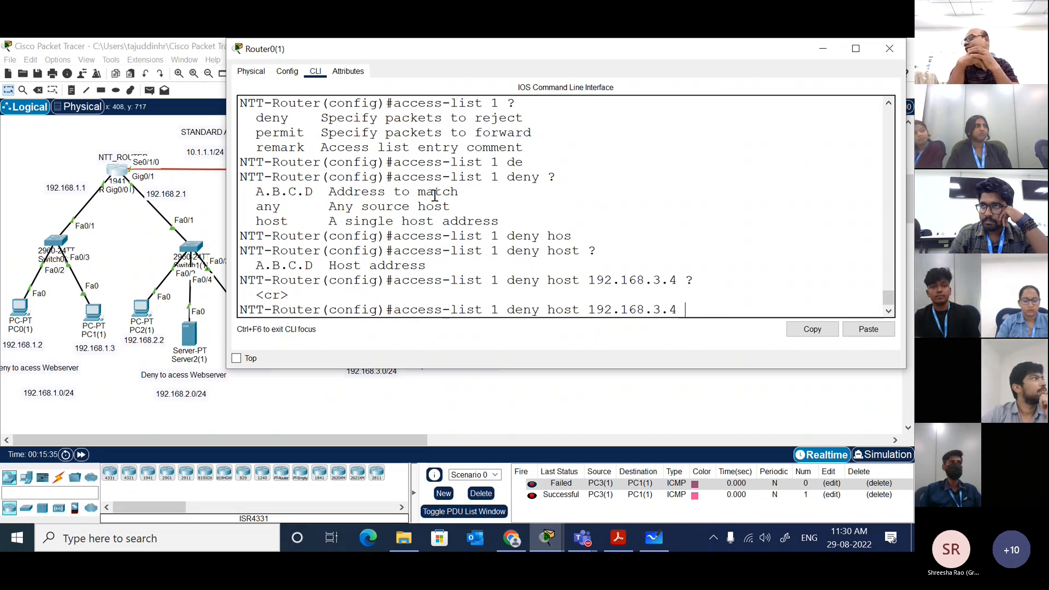
pyautogui.press('BackSpace')
pyautogui.press('BackSpace')
pyautogui.press('BackSpace')
pyautogui.press('BackSpace')
pyautogui.press('BackSpace')
pyautogui.press('BackSpace')
pyautogui.press('BackSpace')
pyautogui.press('BackSpace')
pyautogui.press('BackSpace')
pyautogui.press('BackSpace')
pyautogui.press('BackSpace')
pyautogui.press('BackSpace')
pyautogui.press('BackSpace')
pyautogui.press('BackSpace')
pyautogui.press('BackSpace')
pyautogui.press('BackSpace')
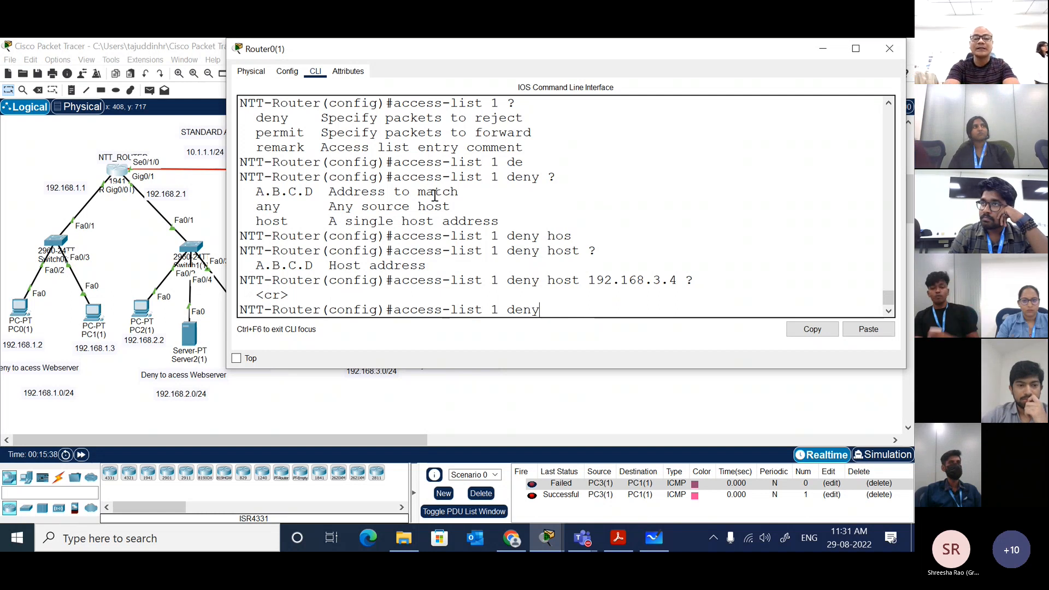
# Step: Enter access-list 1 deny 192.168.3.4 0.0.0.0, listing the options after deny, the address and the wildcard
pyautogui.write('?')
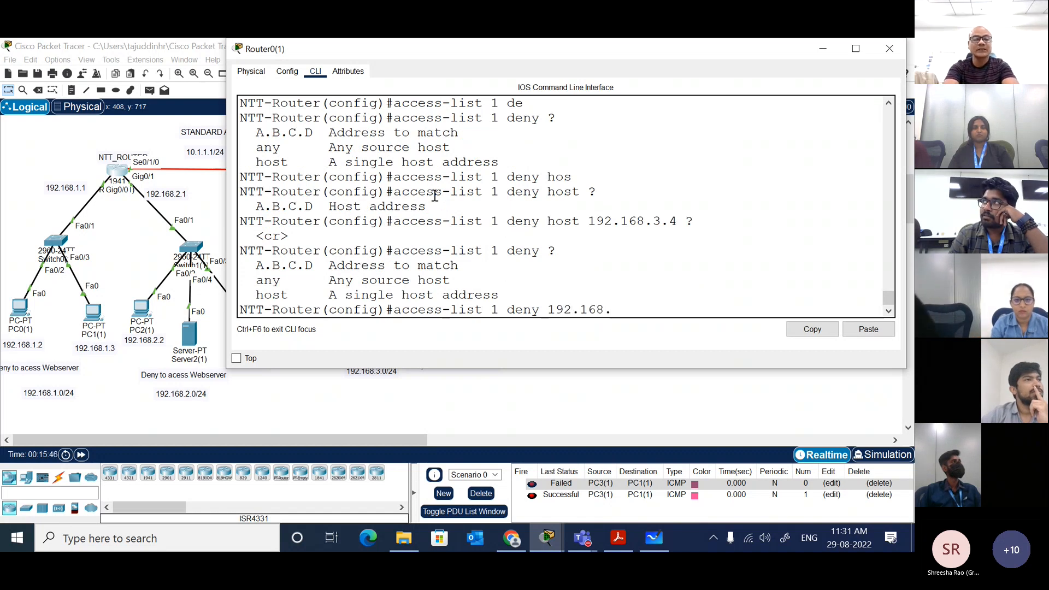
pyautogui.write('3.4')
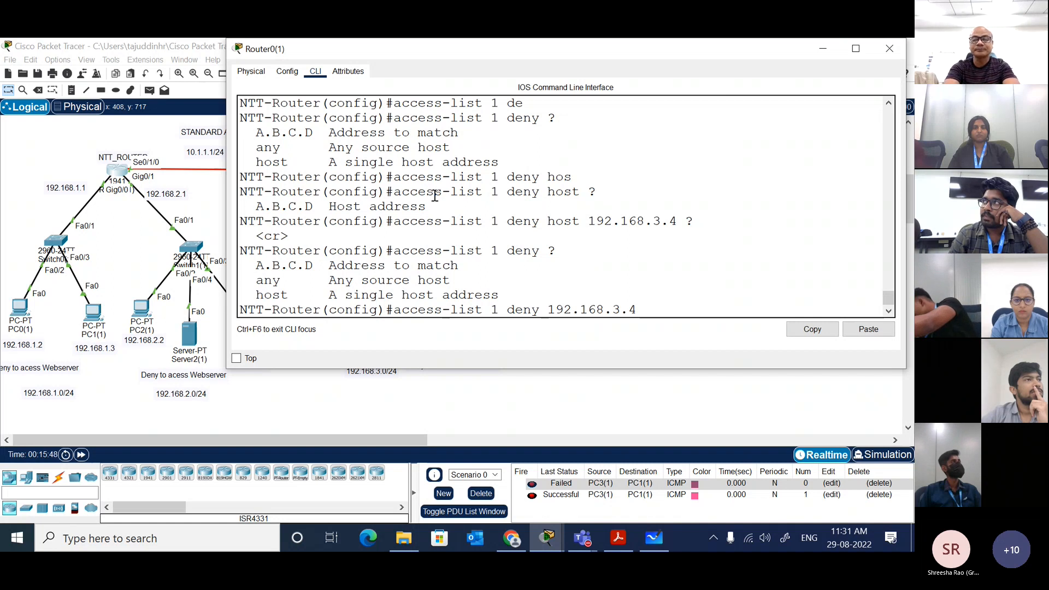
pyautogui.write(' ?')
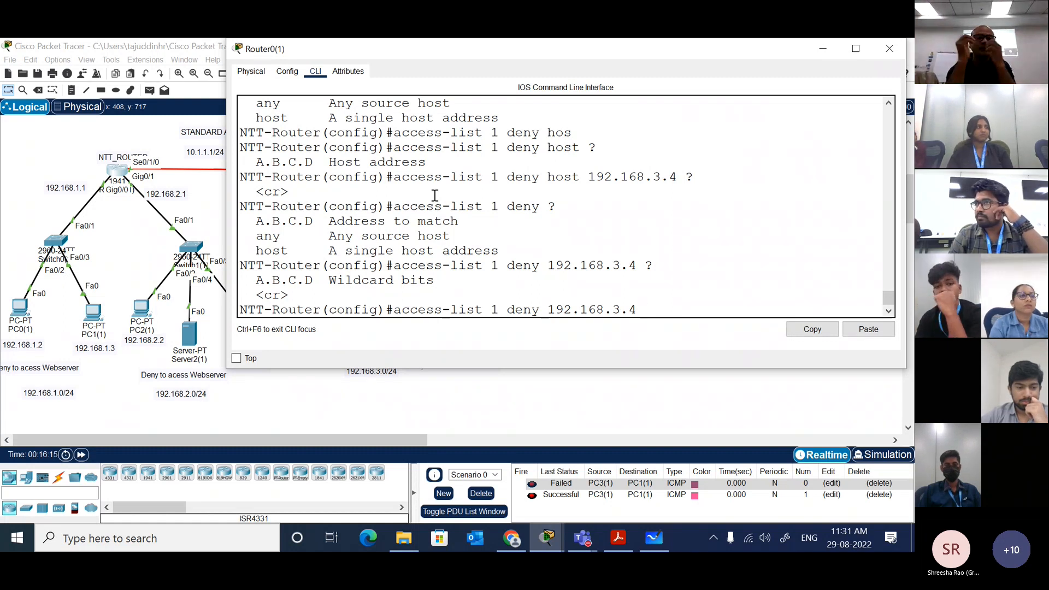
pyautogui.write('0.0.0.0')
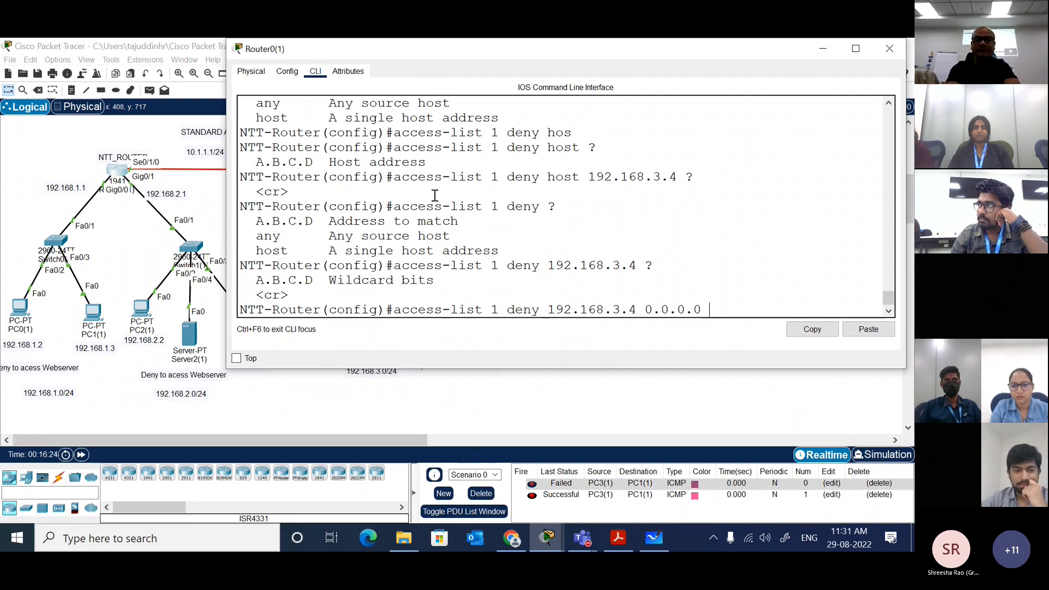
pyautogui.write('?')
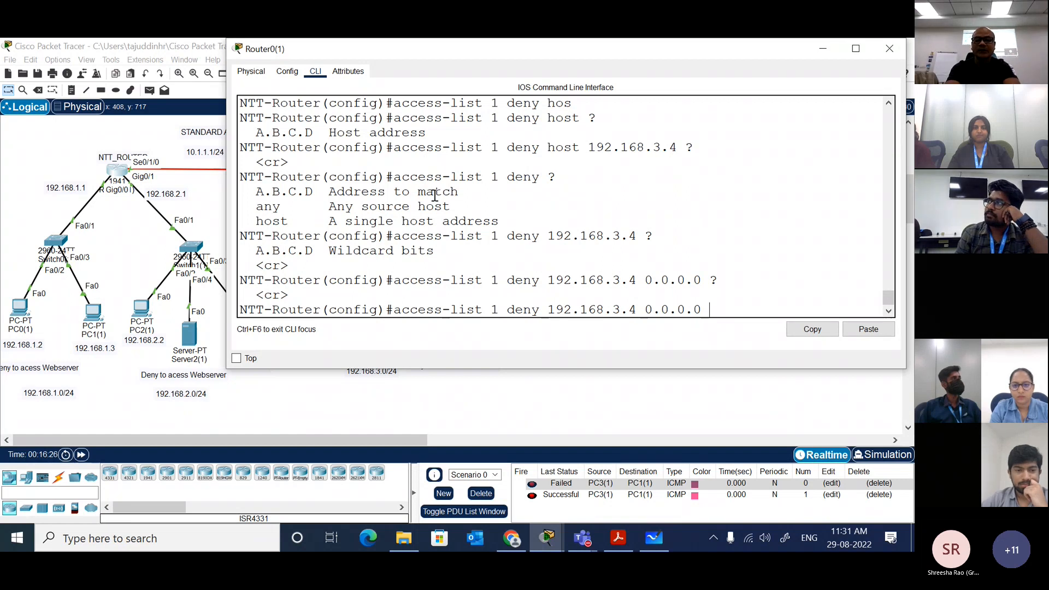
pyautogui.press('Return')
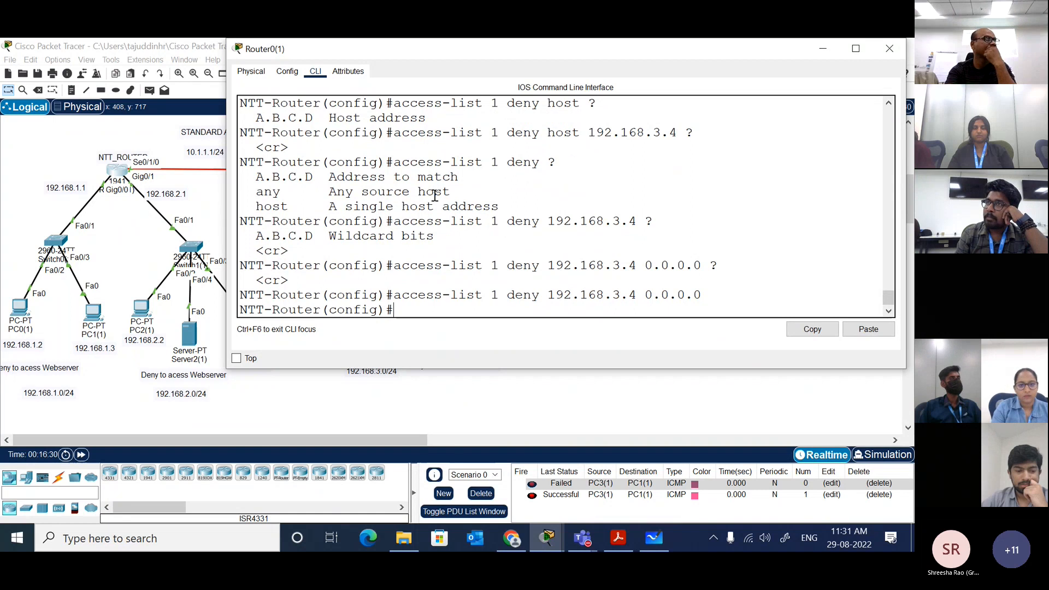
# Step: Add an access-list 1 permit any entry, listing the source options after permit
pyautogui.write('acc')
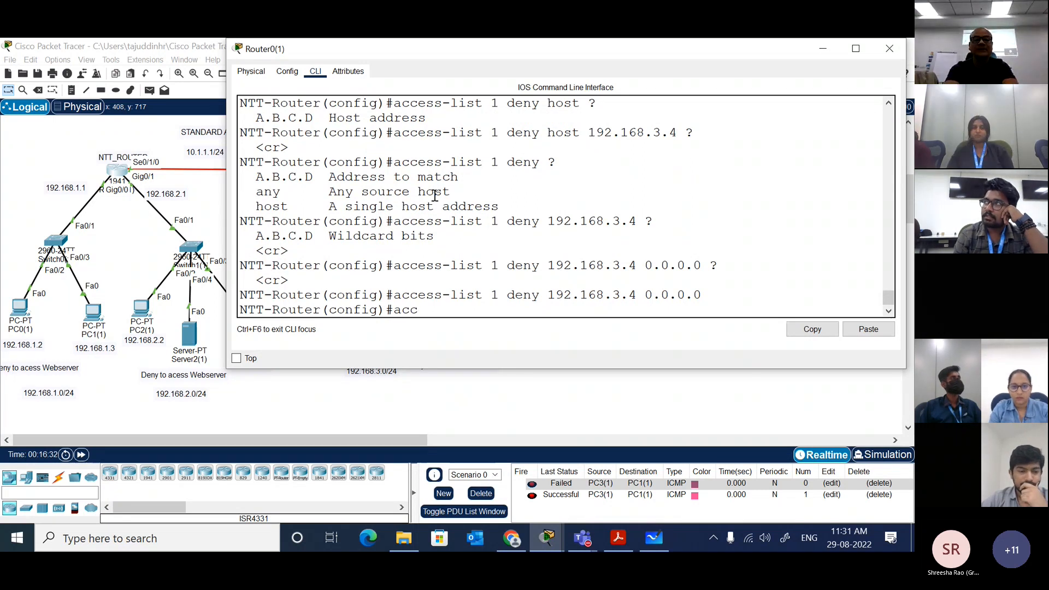
pyautogui.press('Tab')
pyautogui.write('1')
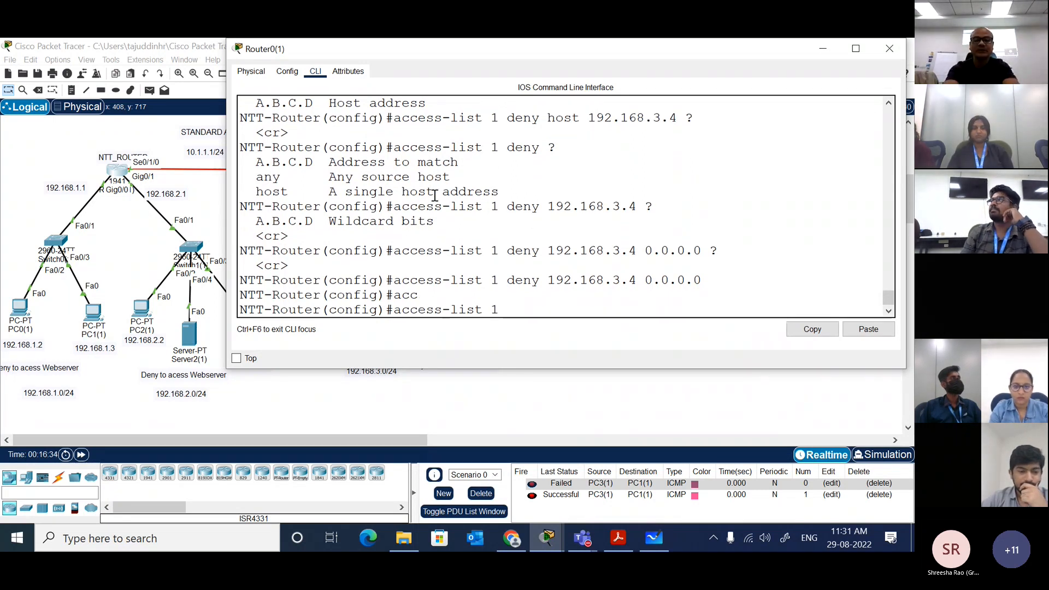
pyautogui.write(' per')
pyautogui.press('Tab')
pyautogui.write('?')
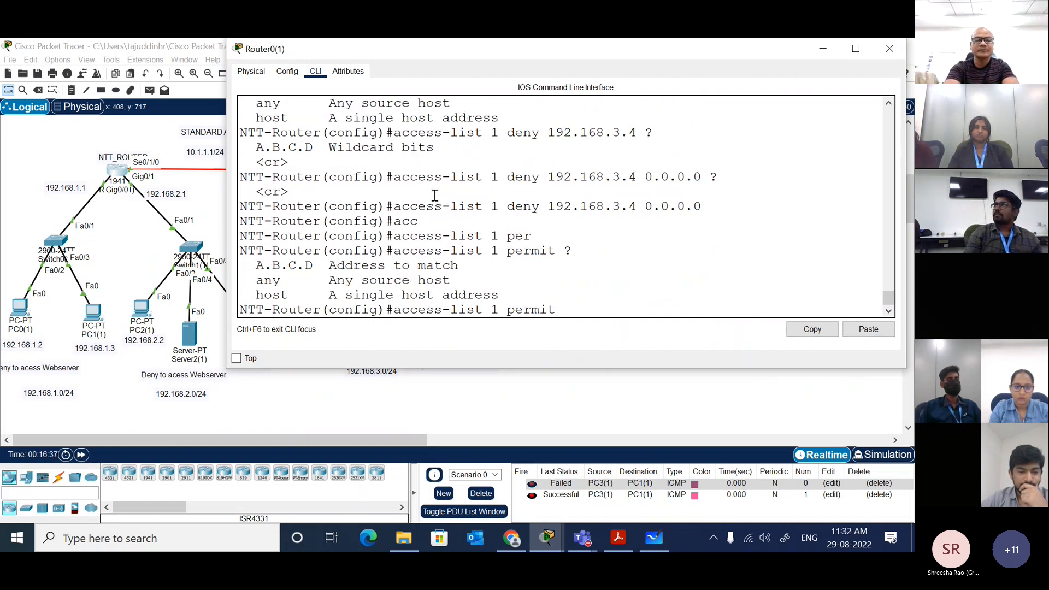
pyautogui.write('an')
pyautogui.press('Tab')
pyautogui.press('Return')
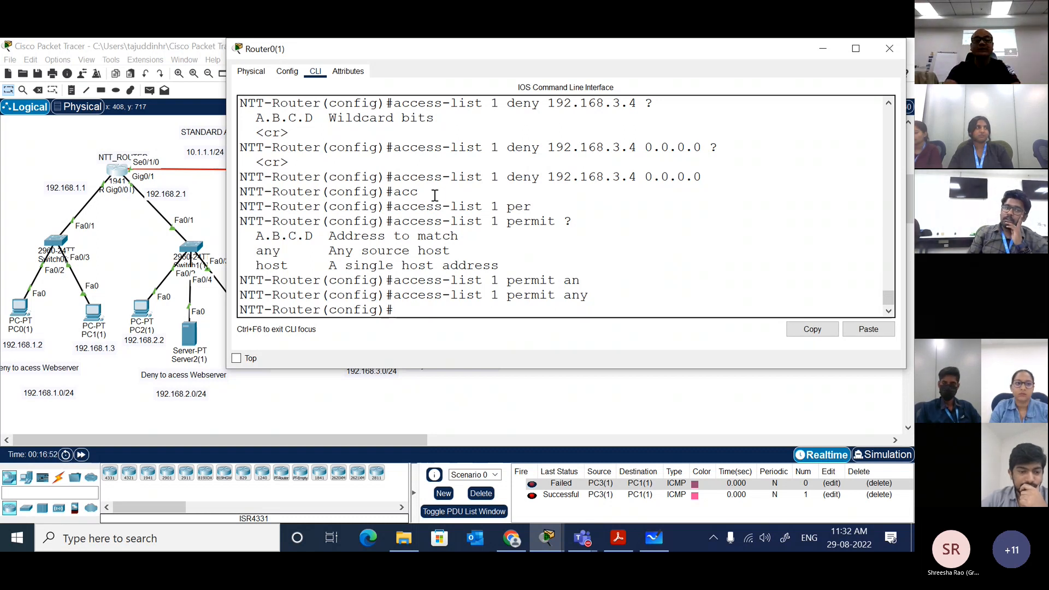
# Step: After checking the topology, return to the NTT router's command line and enter interface gi0/1 configuration
pyautogui.rightClick(240, 187)
pyautogui.click(125, 248)
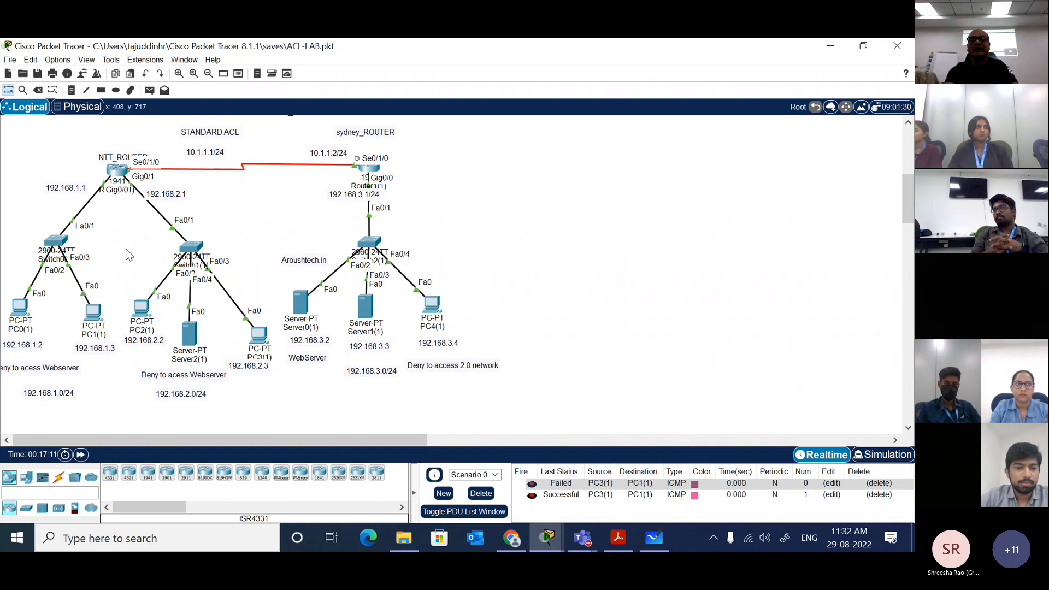
pyautogui.click(117, 177)
pyautogui.moveTo(424, 59); pyautogui.dragTo(494, 58)
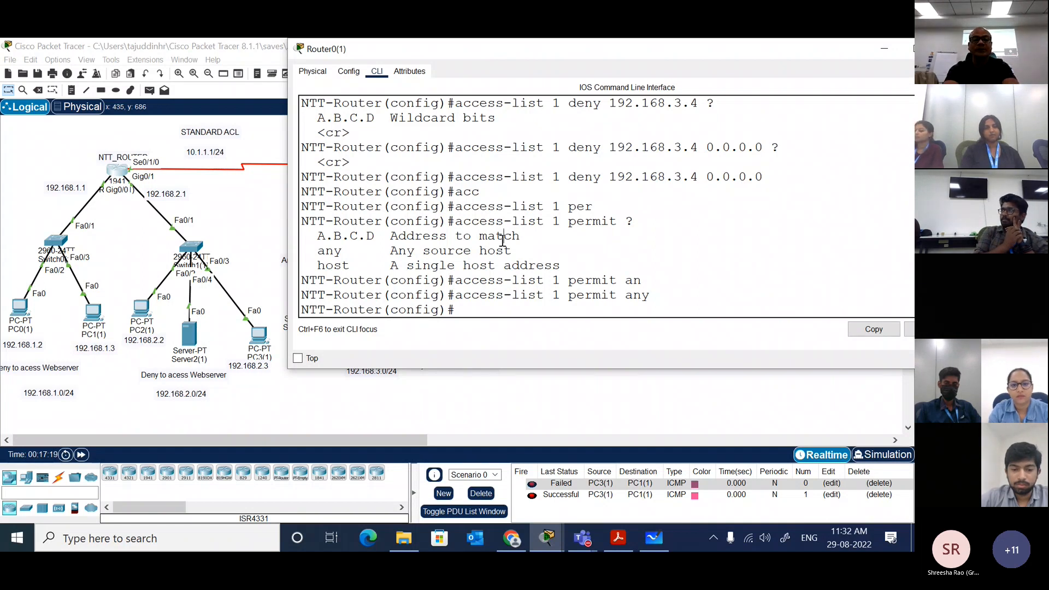
pyautogui.write('int gi0/1')
pyautogui.press('Return')
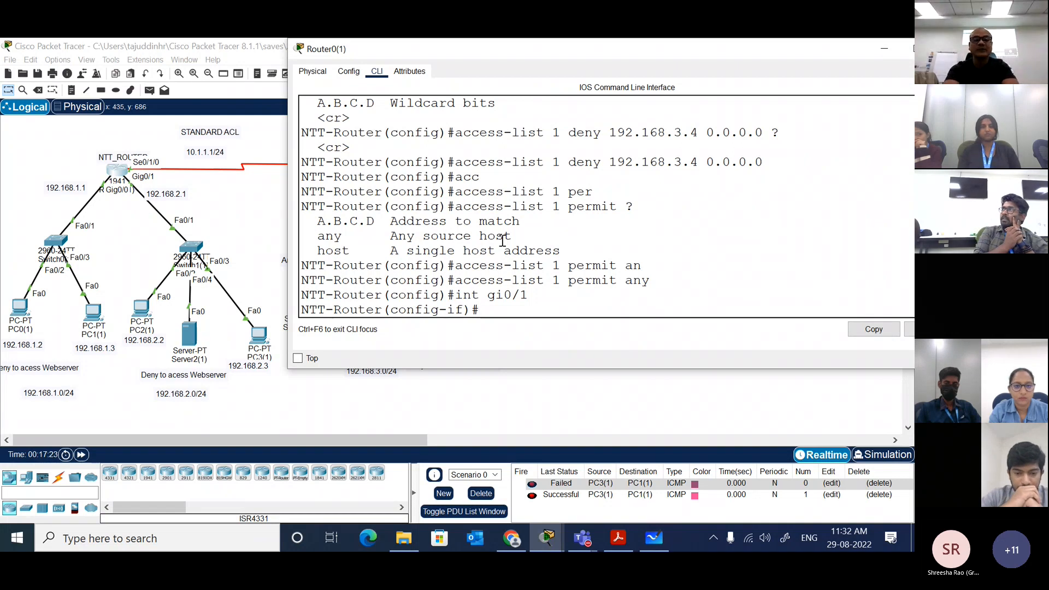
# Step: Begin an ip access-group 1 command on interface gi0/1 and list its direction options
pyautogui.write('acc')
pyautogui.press('Return')
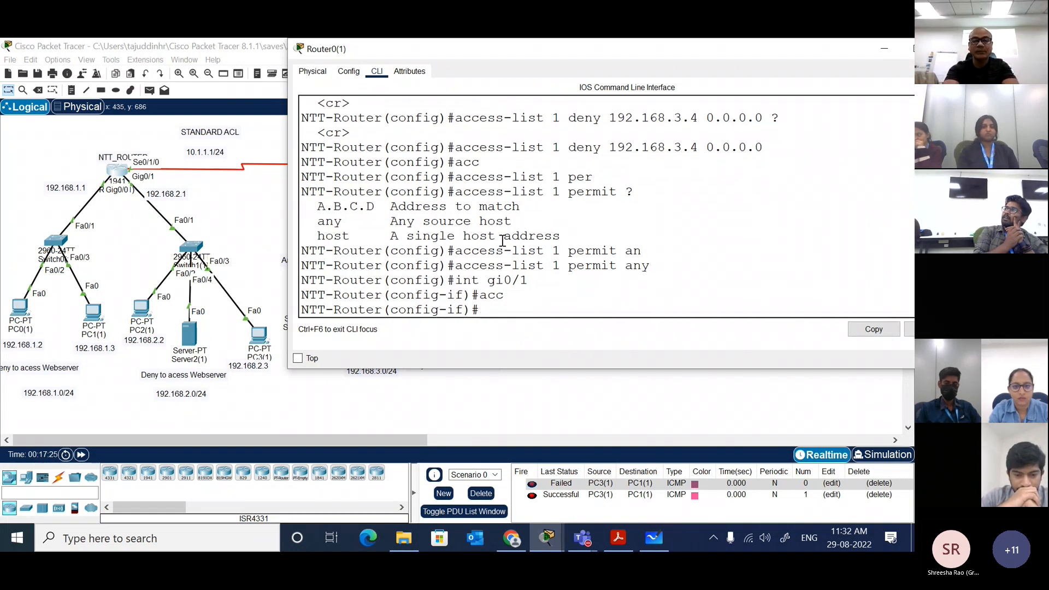
pyautogui.write('ip acc')
pyautogui.press('Tab')
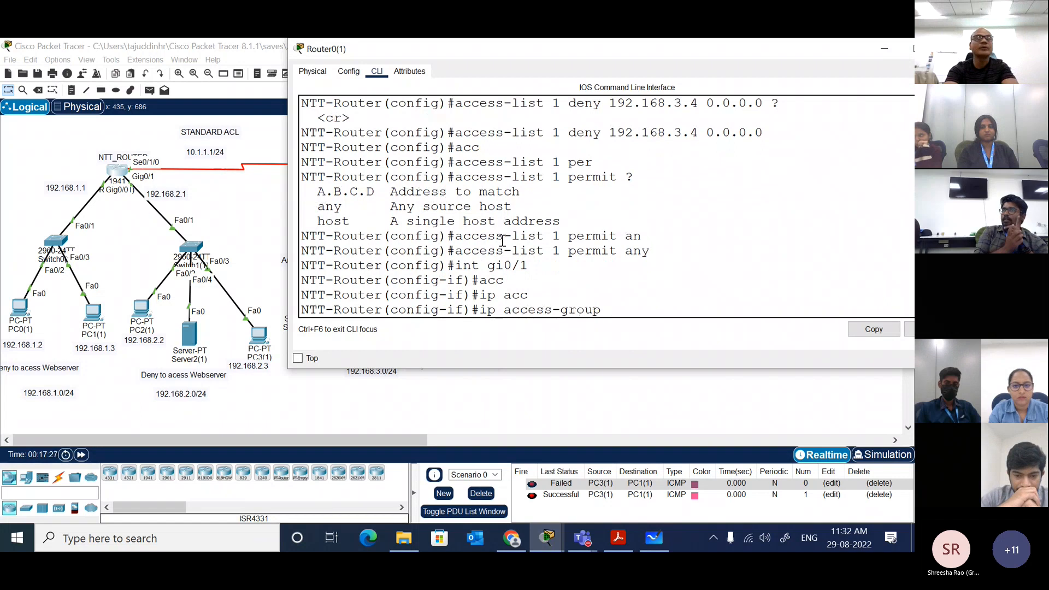
pyautogui.write('1 ?')
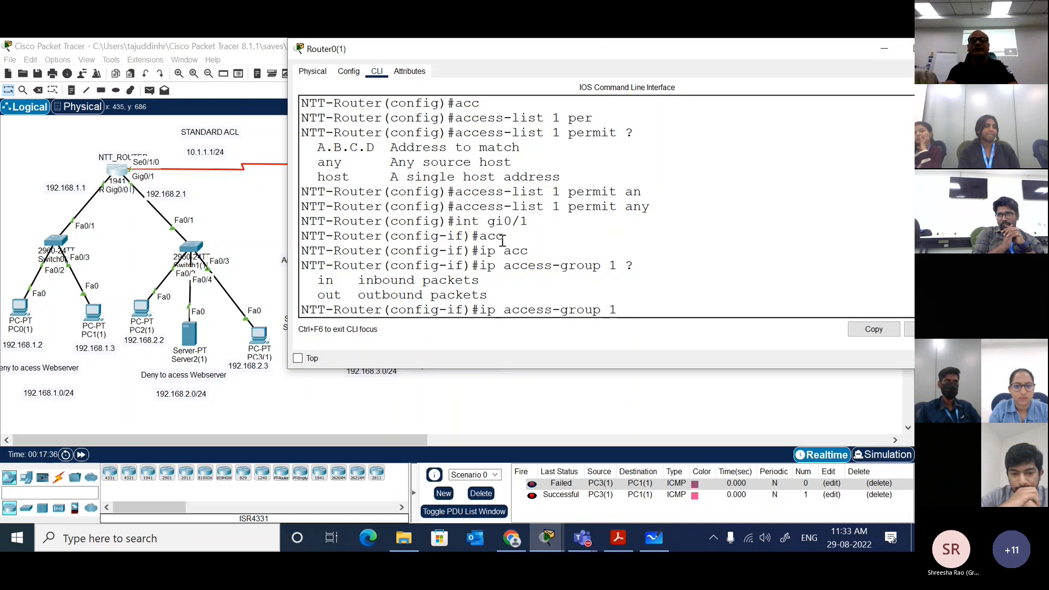
pyautogui.click(253, 225)
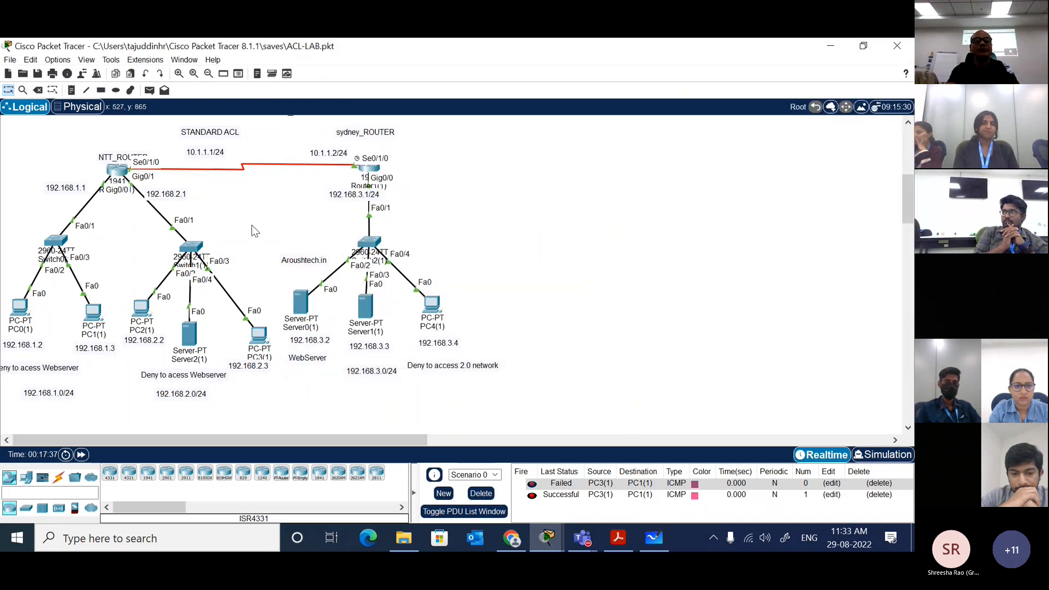
pyautogui.click(440, 309)
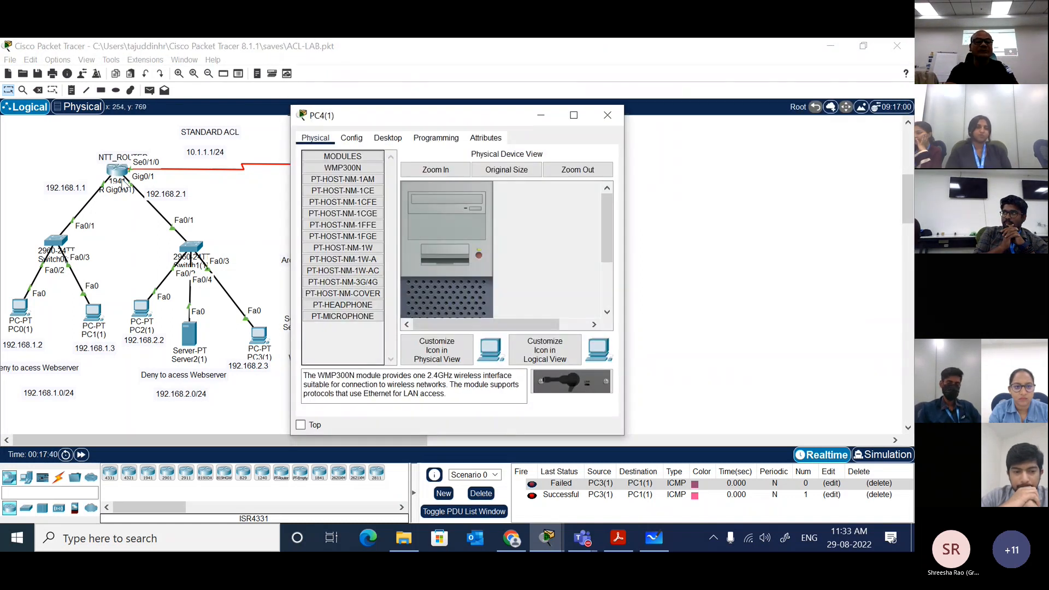
pyautogui.click(248, 206)
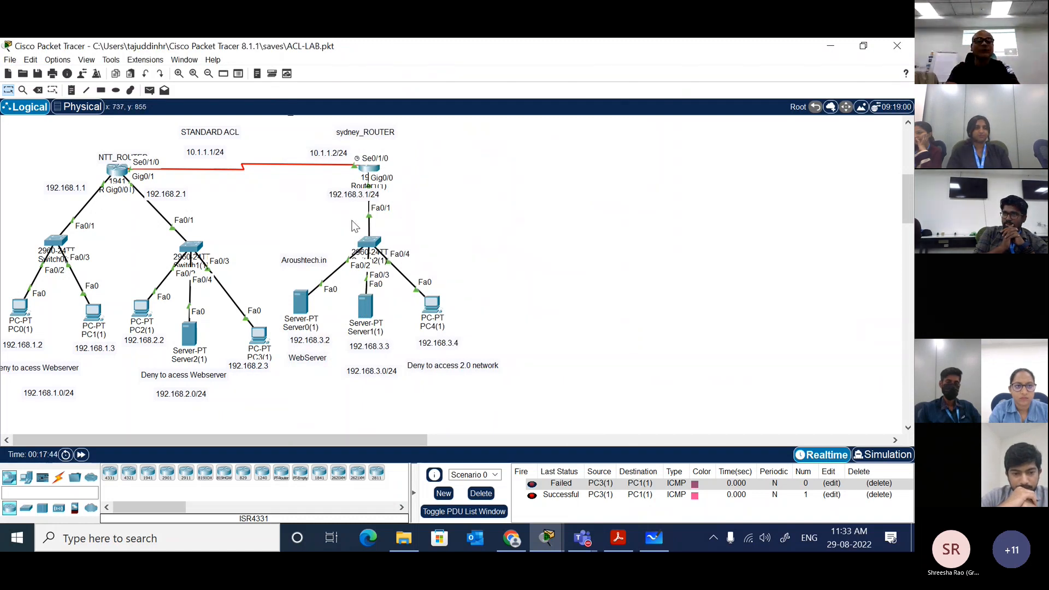
# Step: Switch to Simulation mode, close the Simulation Panel and play the simulation of the PC3(1) to PC1(1) packets
pyautogui.click(839, 430)
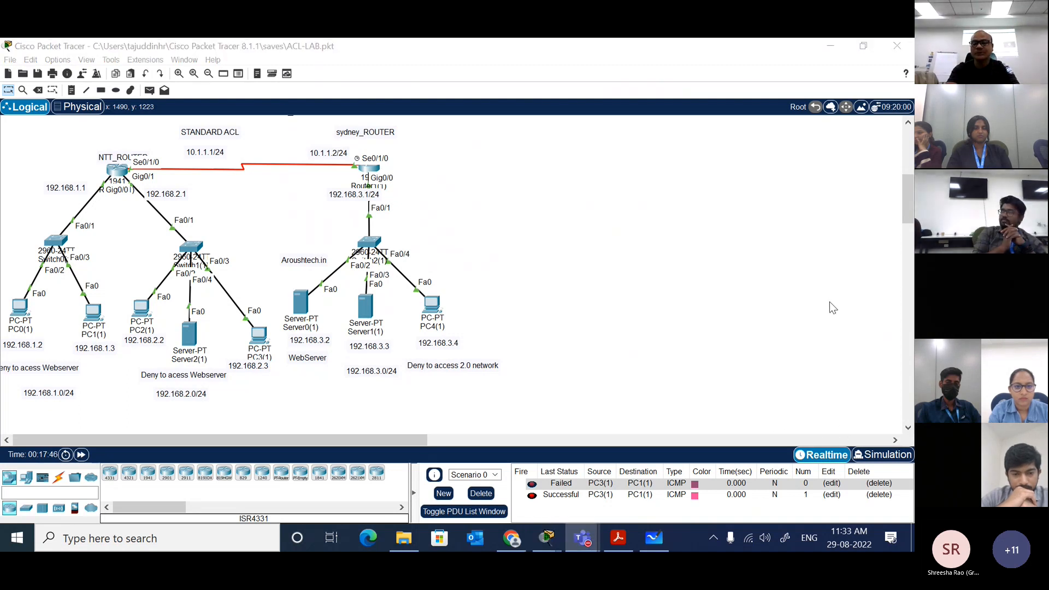
pyautogui.click(882, 454)
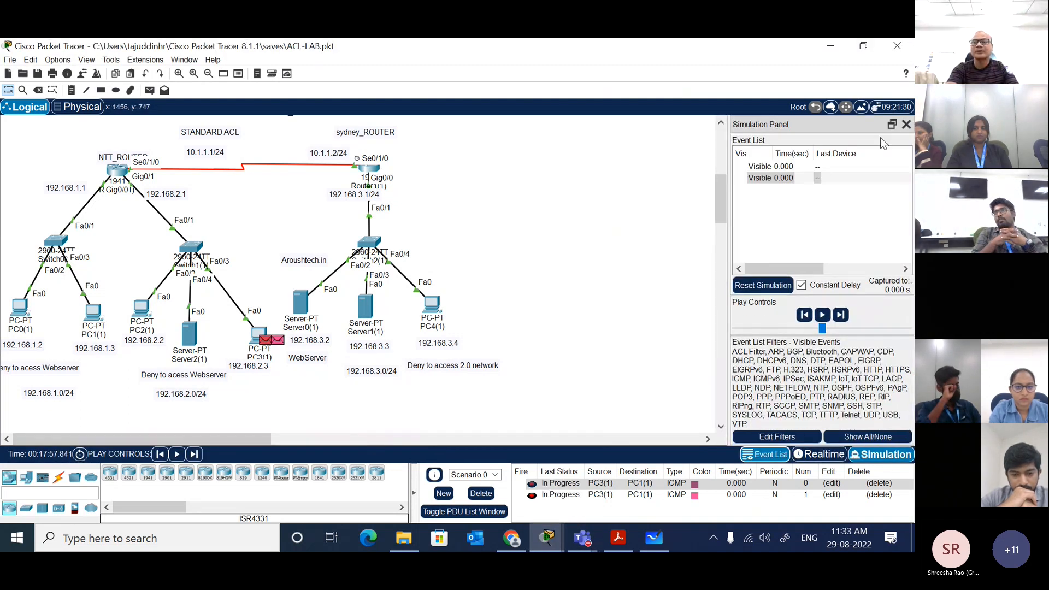
pyautogui.click(906, 125)
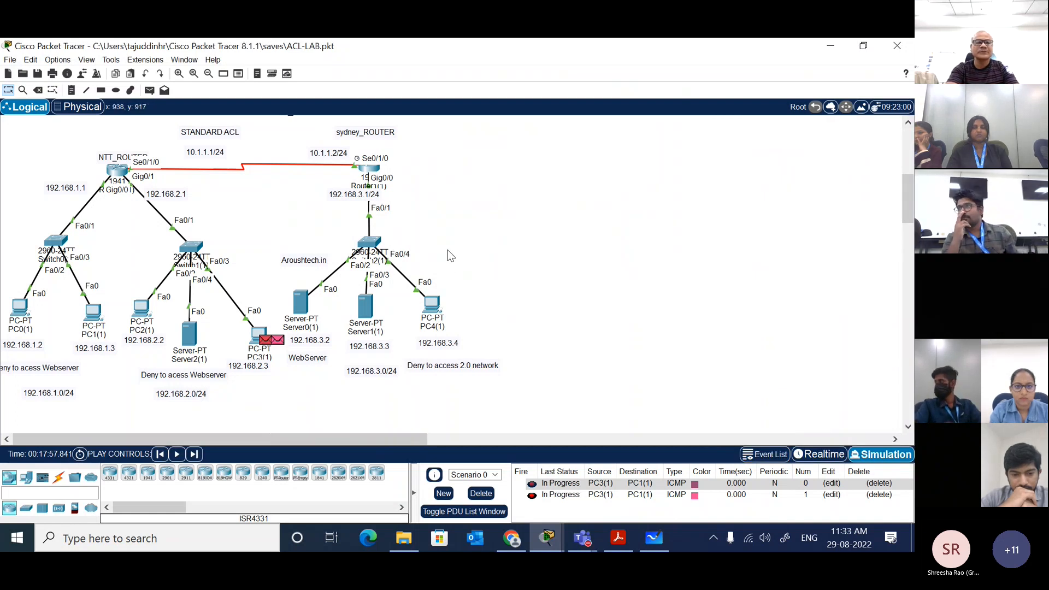
pyautogui.click(176, 454)
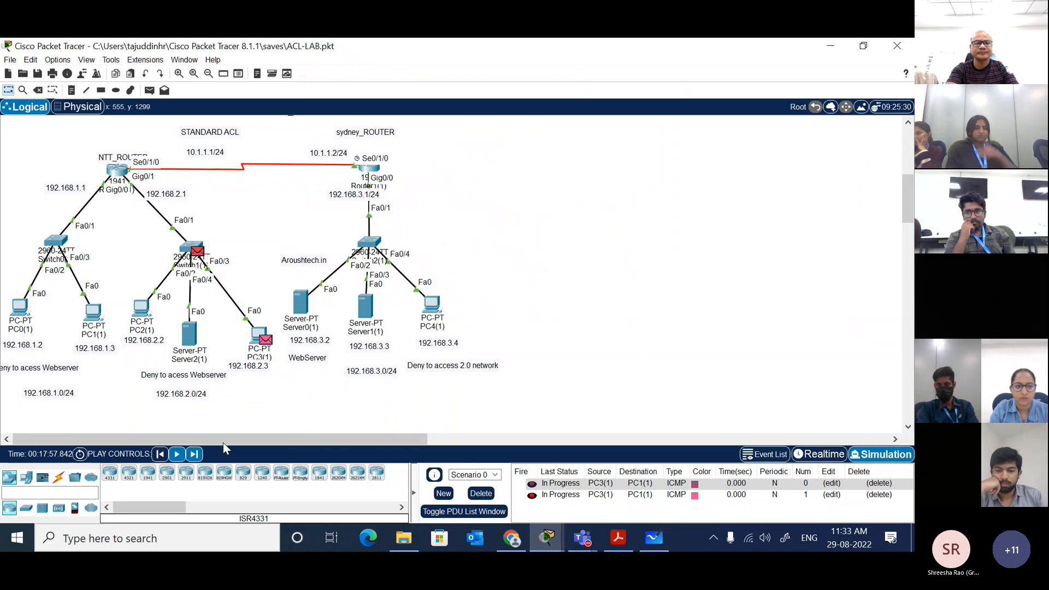
# Step: Return to Realtime mode, apply ip access-group 1 out on the NTT router's gi0/1 interface and end the configuration session
pyautogui.click(822, 454)
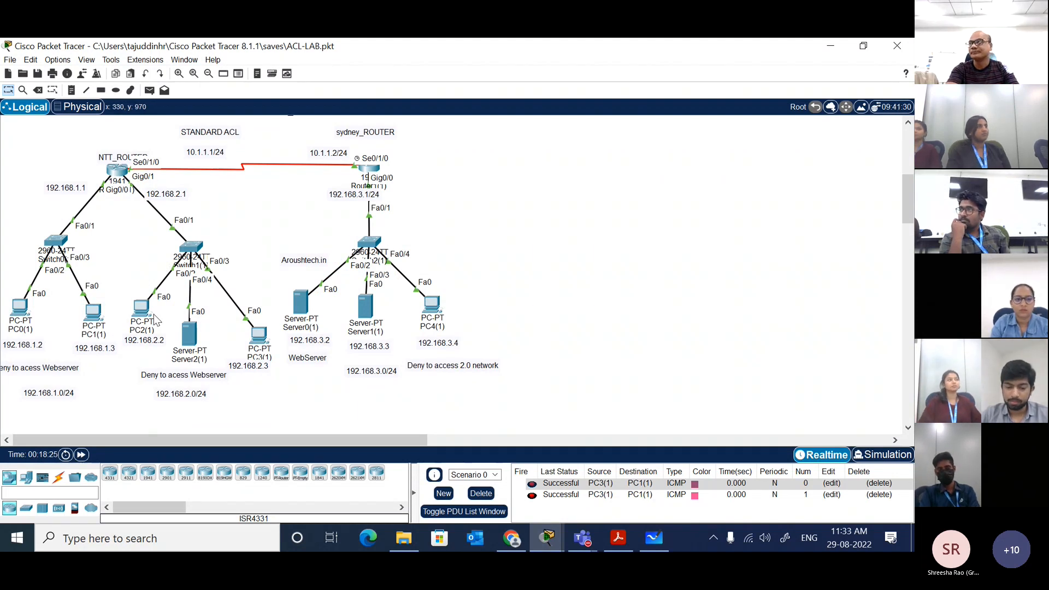
pyautogui.click(128, 179)
pyautogui.write('ou')
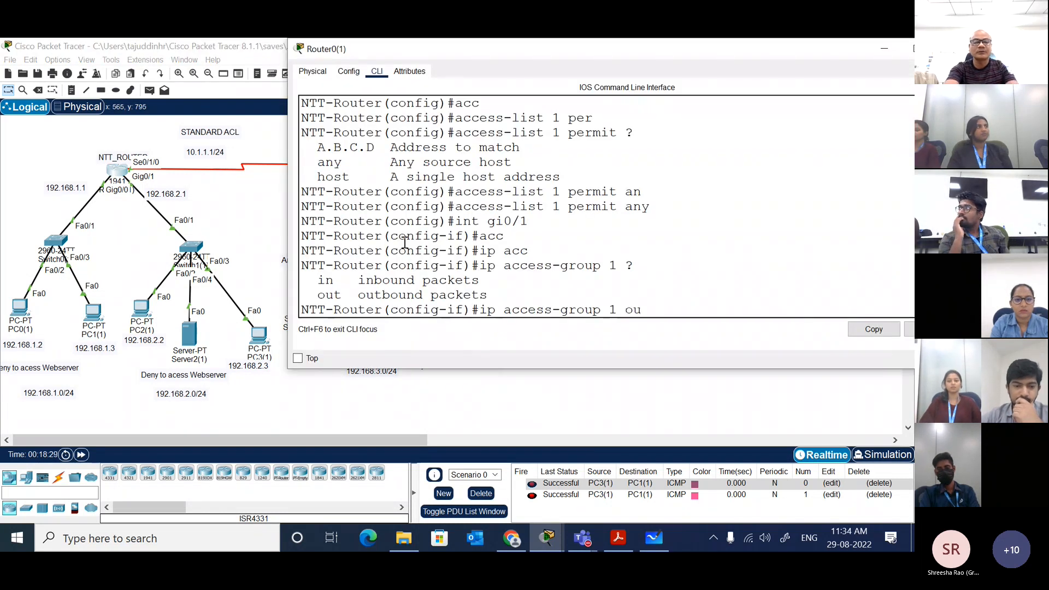
pyautogui.press('Tab')
pyautogui.press('Return')
pyautogui.press('Return')
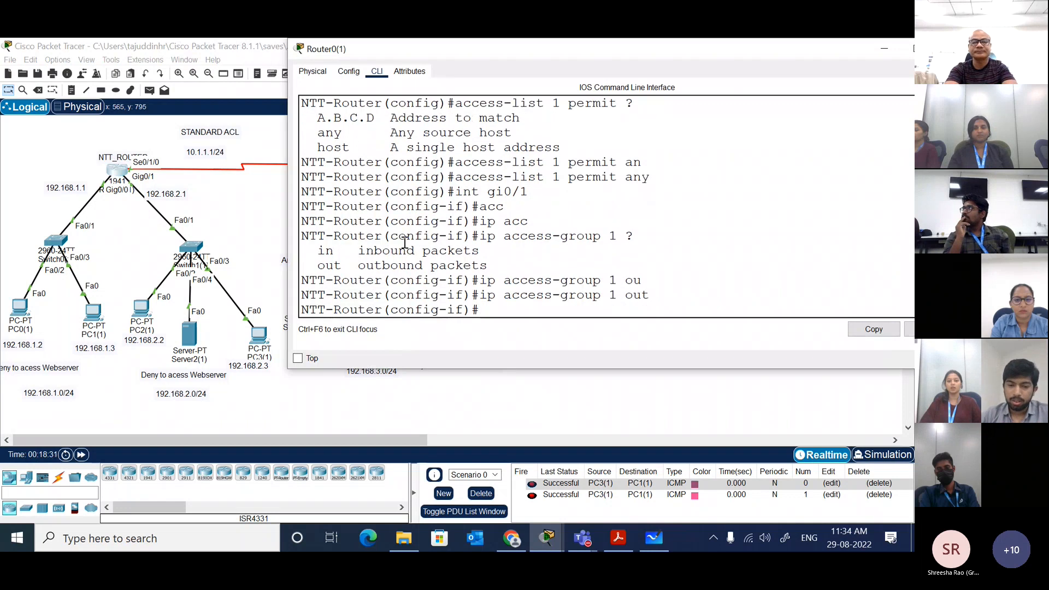
pyautogui.write('end')
pyautogui.press('Return')
pyautogui.press('Return')
pyautogui.press('Return')
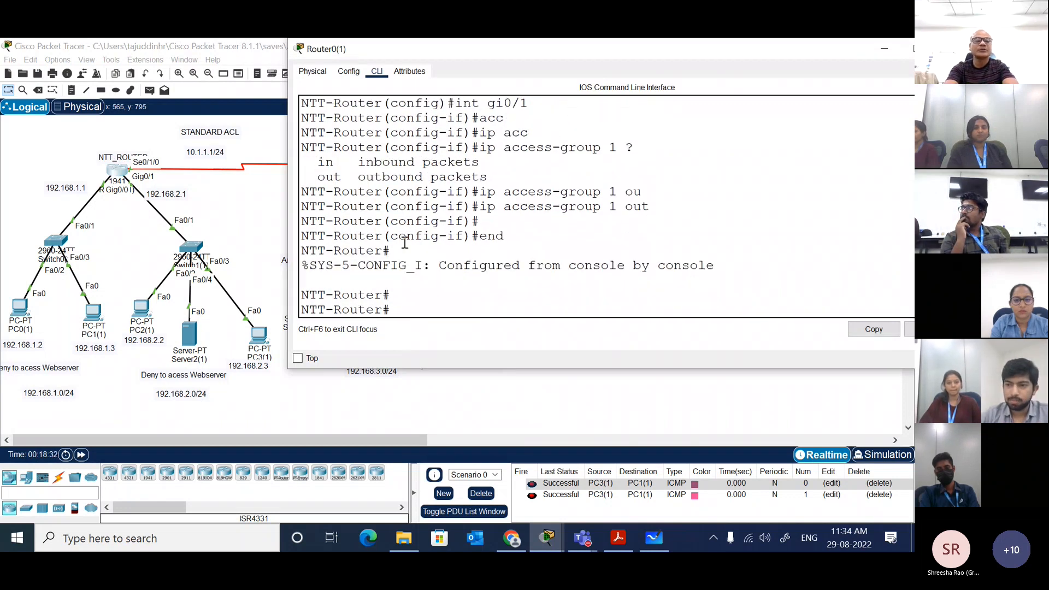
# Step: Back on the topology, delete Scenario 0 and create a new empty PDU scenario
pyautogui.click(239, 216)
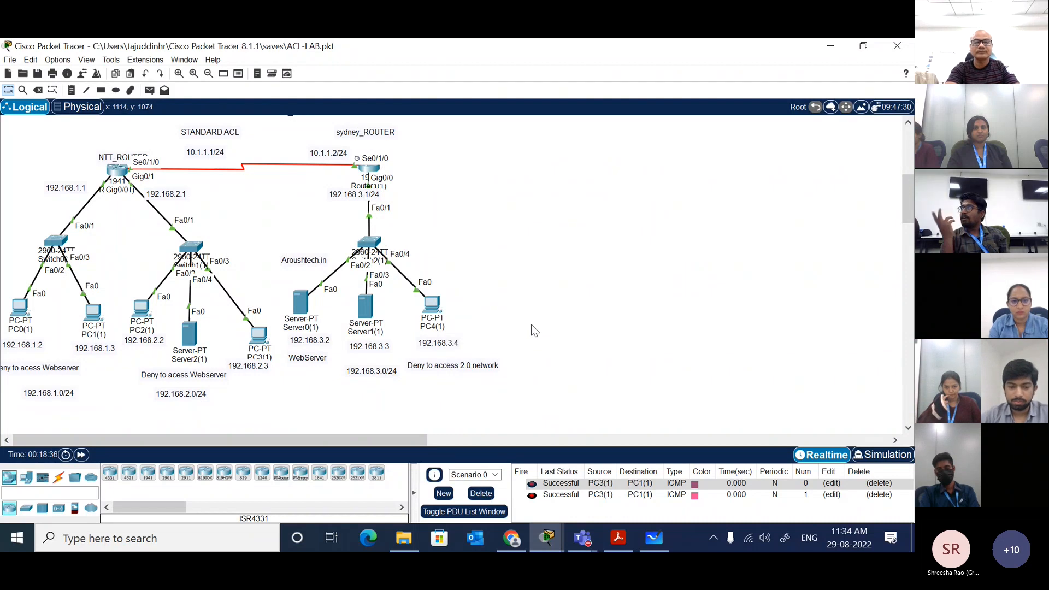
pyautogui.click(481, 494)
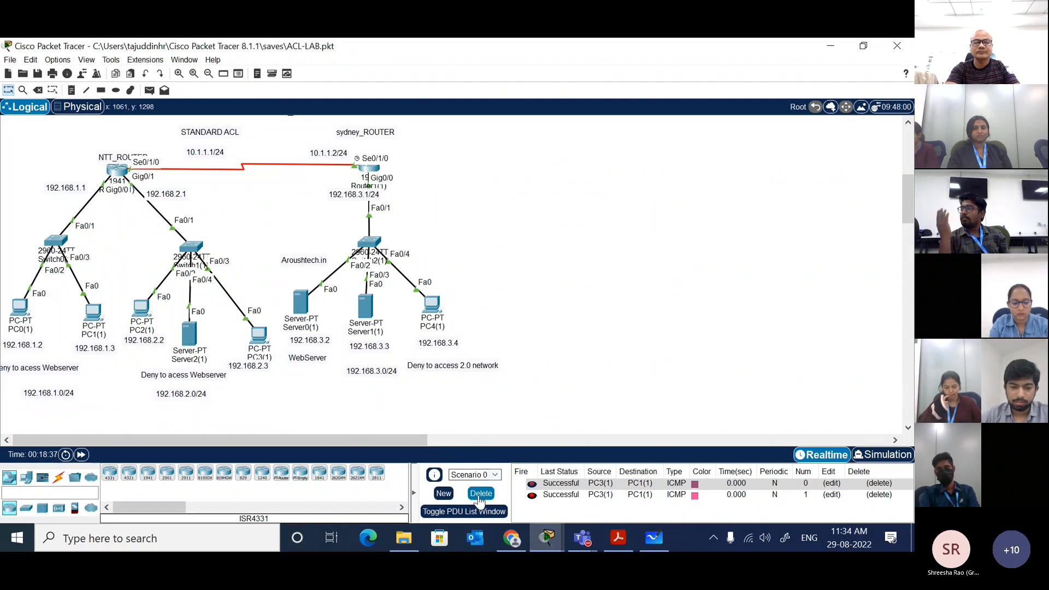
pyautogui.click(443, 493)
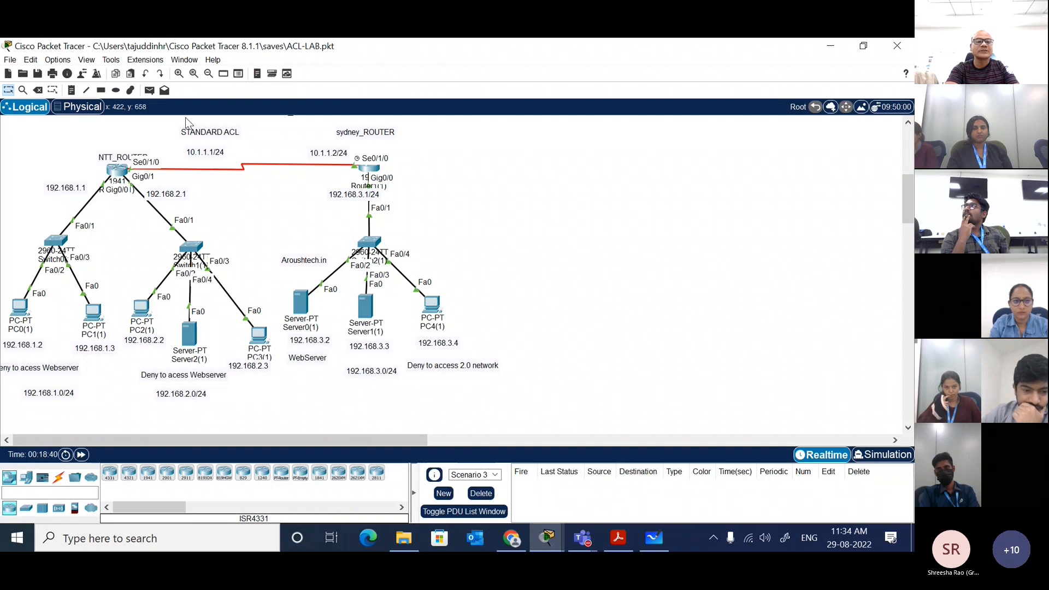
# Step: Send two simple PDUs from PC4(1) to PC3(1) to test the access list
pyautogui.click(431, 304)
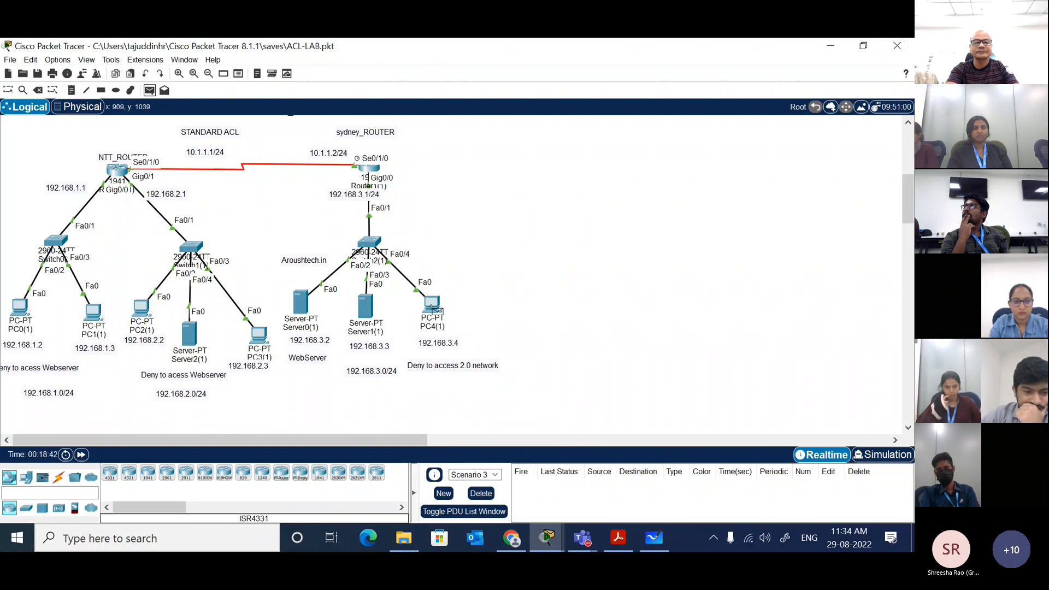
pyautogui.click(258, 335)
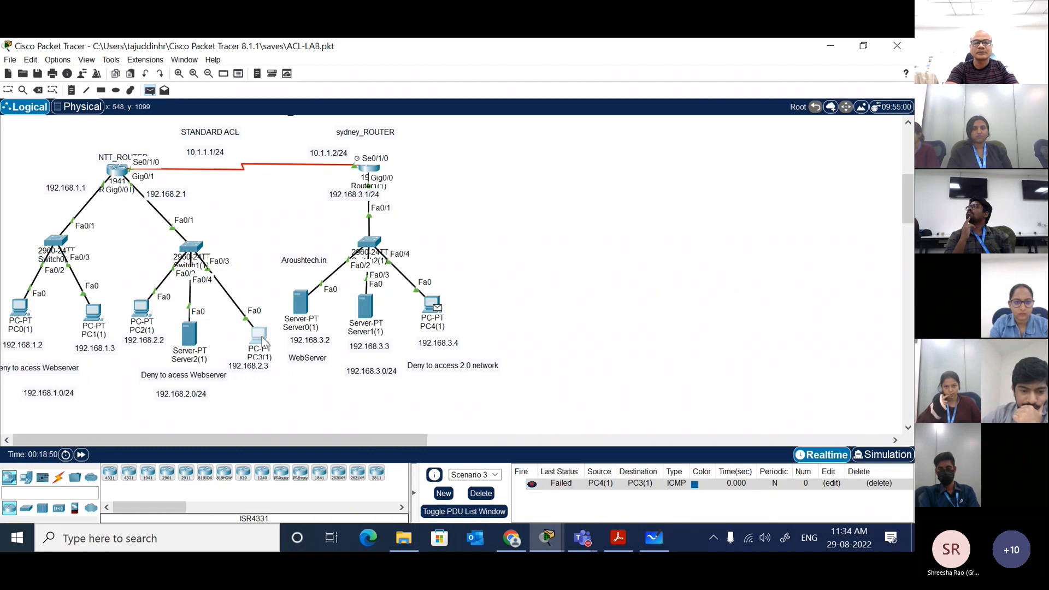
pyautogui.click(259, 333)
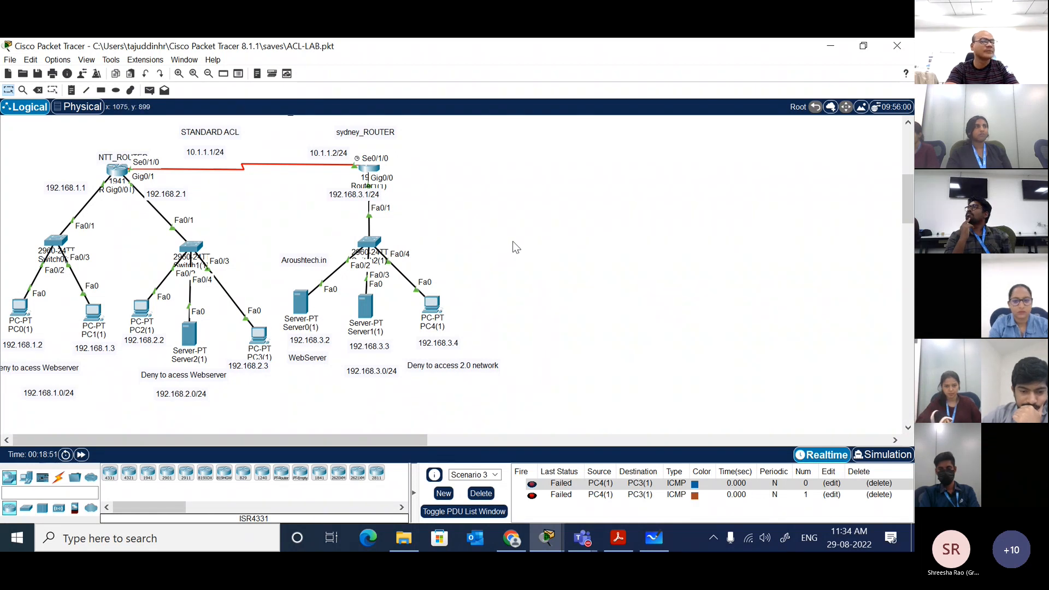
# Step: Create another new scenario and send two simple PDUs from Server1(1) to Server2(1)
pyautogui.click(443, 493)
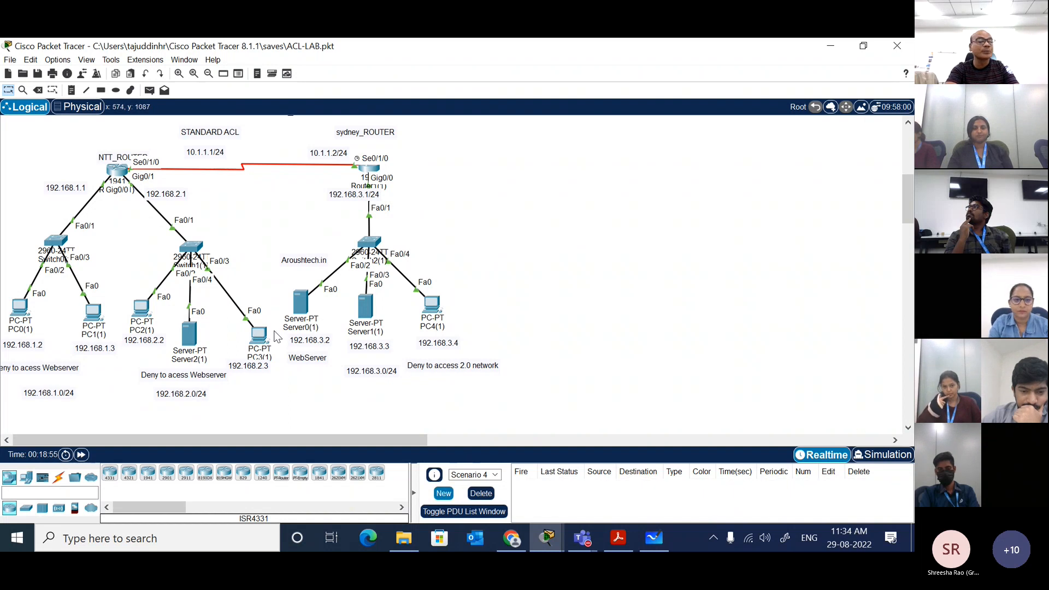
pyautogui.click(149, 90)
pyautogui.click(365, 304)
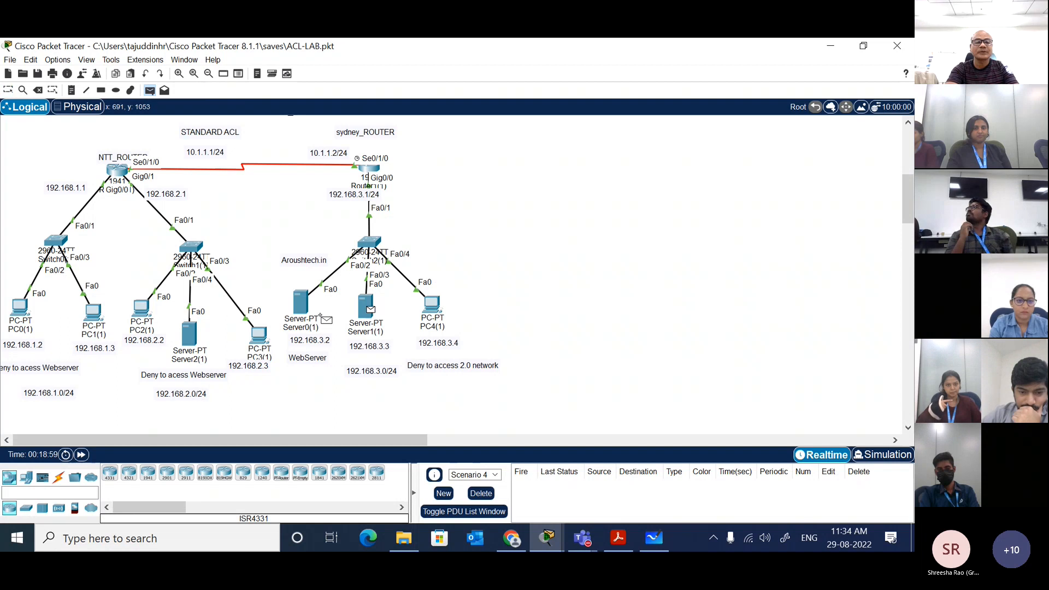
pyautogui.click(192, 334)
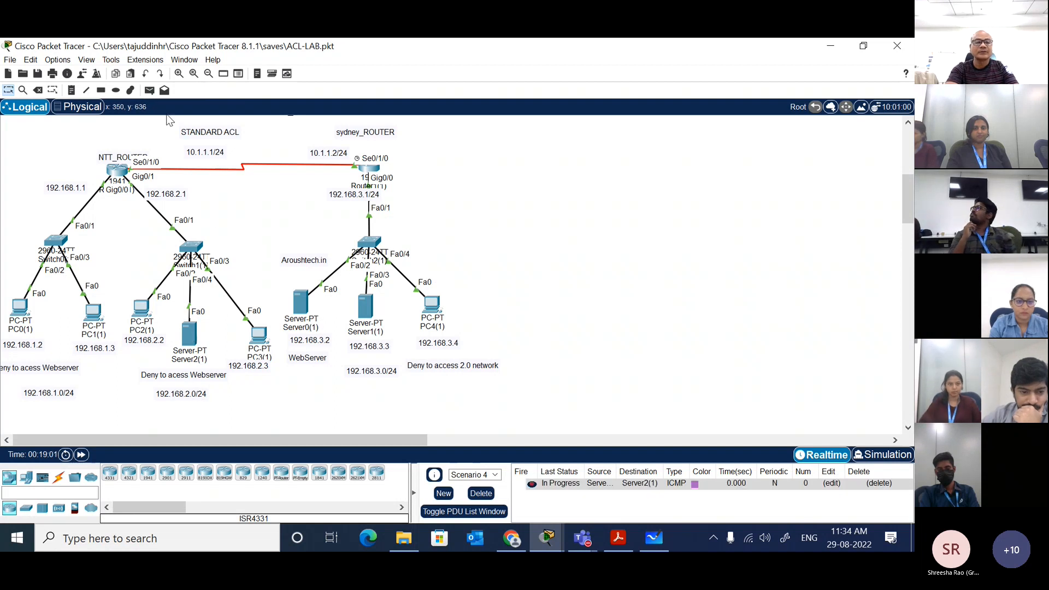
pyautogui.click(149, 90)
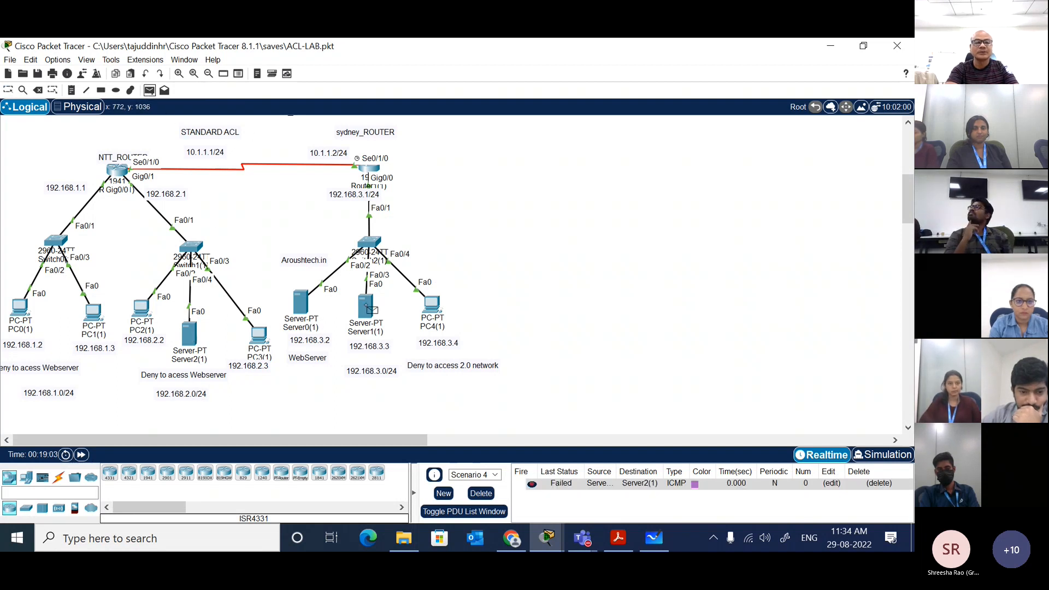
pyautogui.click(190, 333)
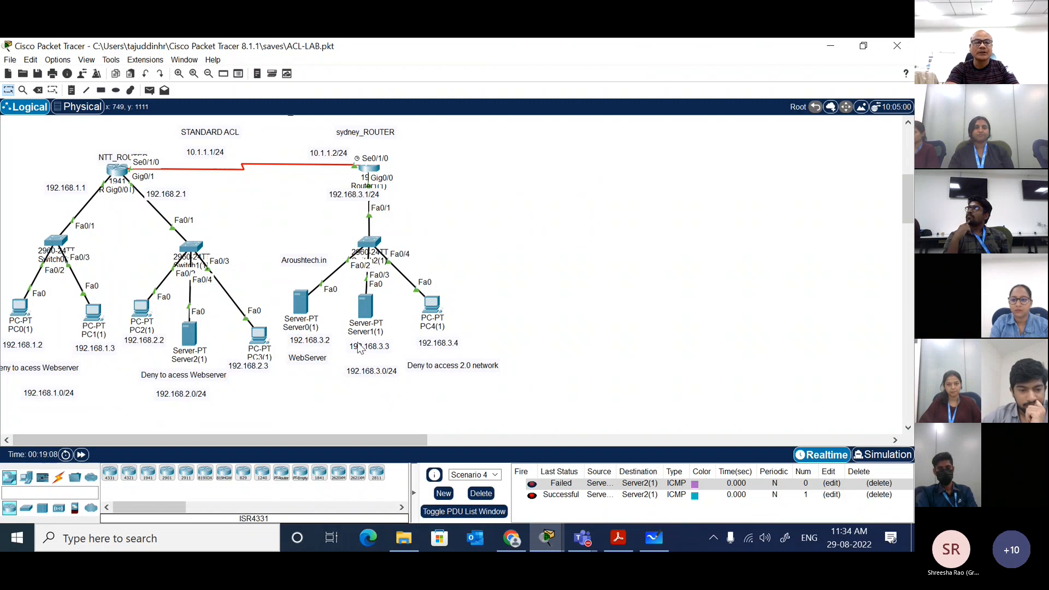
# Step: Send one simple PDU from Server0(1) to Server2(1) and another from Server0(1) to PC2(1)
pyautogui.click(150, 93)
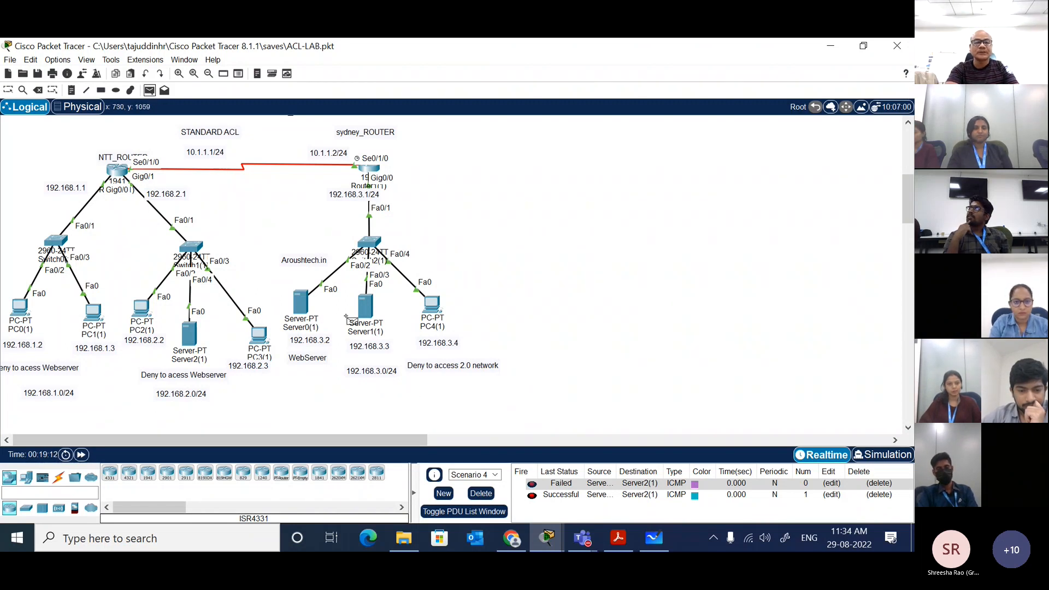
pyautogui.click(302, 301)
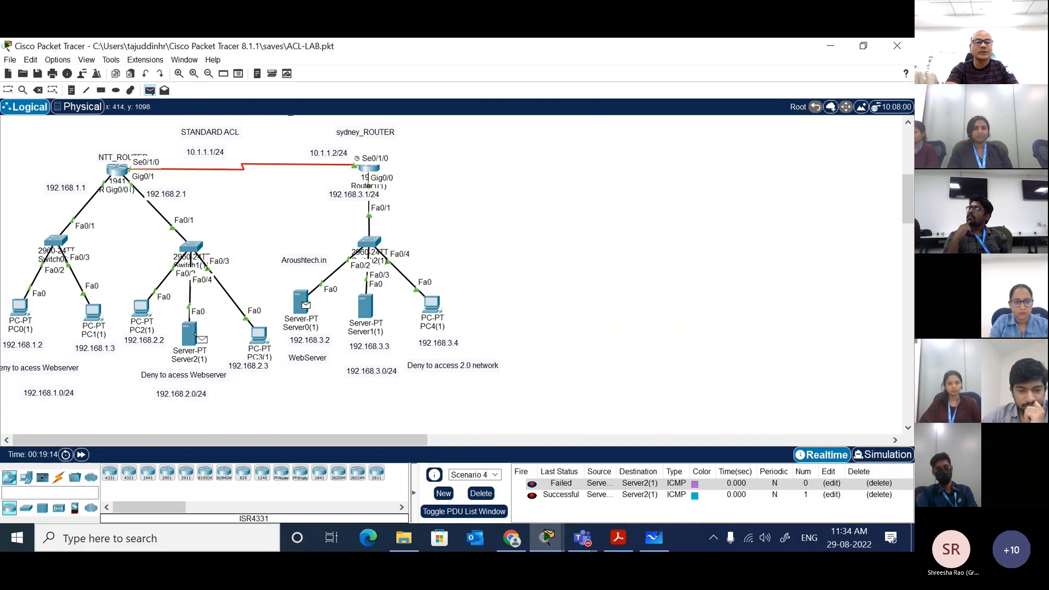
pyautogui.click(192, 334)
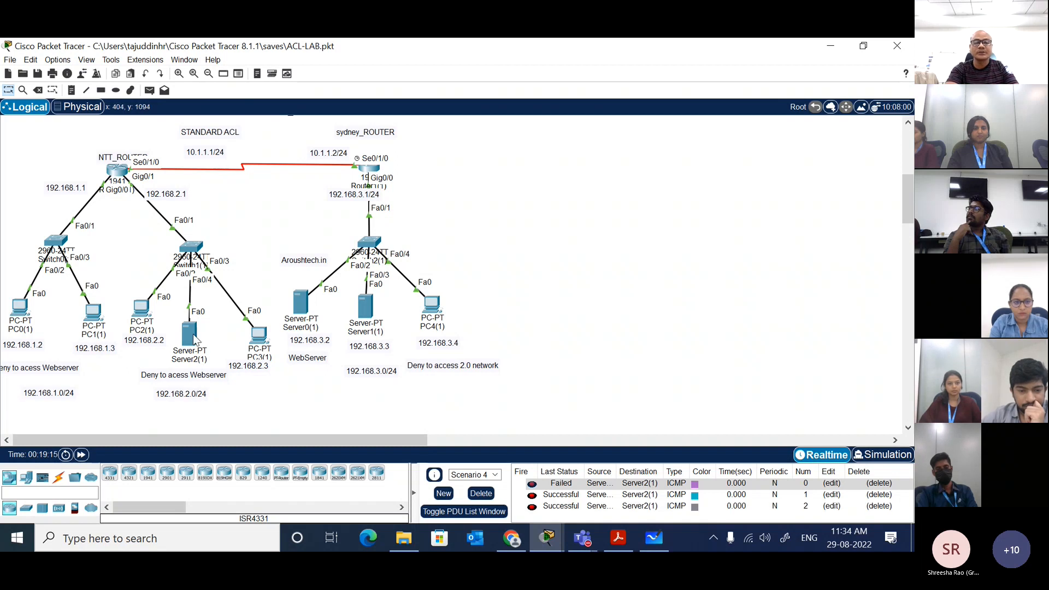
pyautogui.click(149, 92)
pyautogui.click(301, 302)
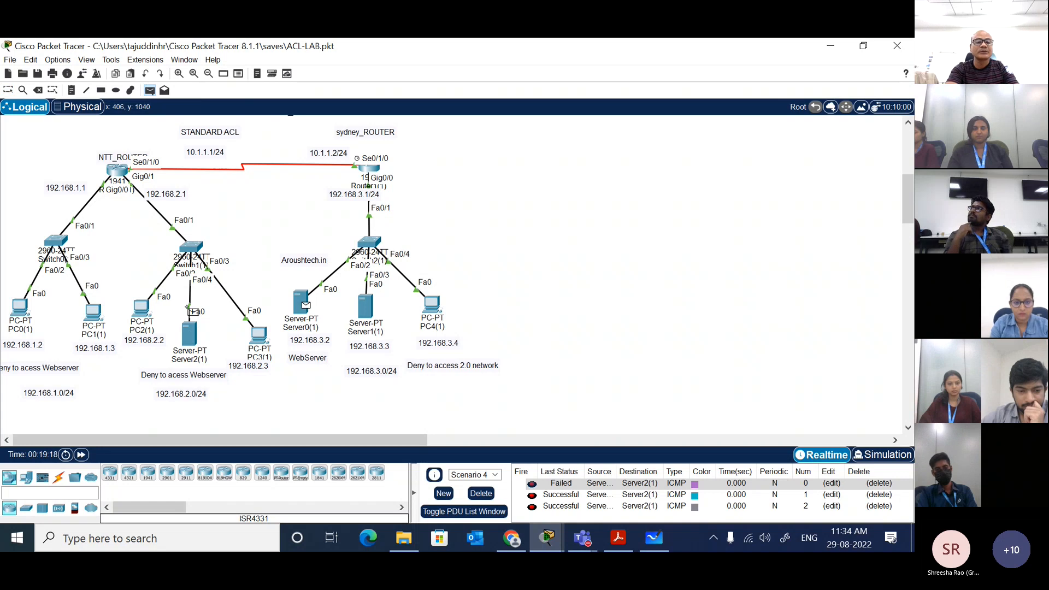
pyautogui.click(143, 306)
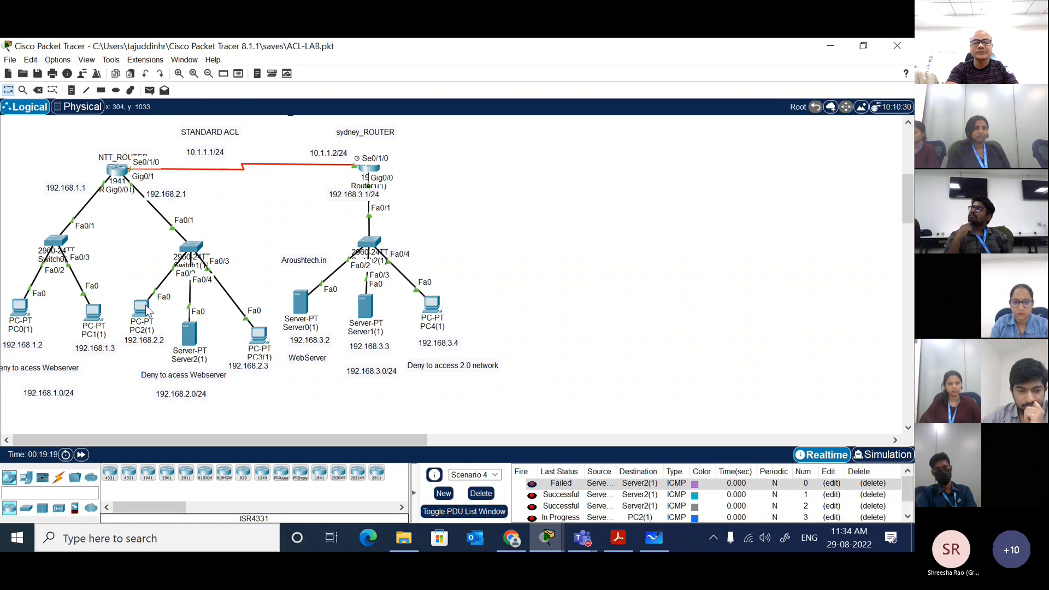
# Step: Create a new scenario and repeat the simple PDU from Server0(1) to PC2(1)
pyautogui.click(443, 493)
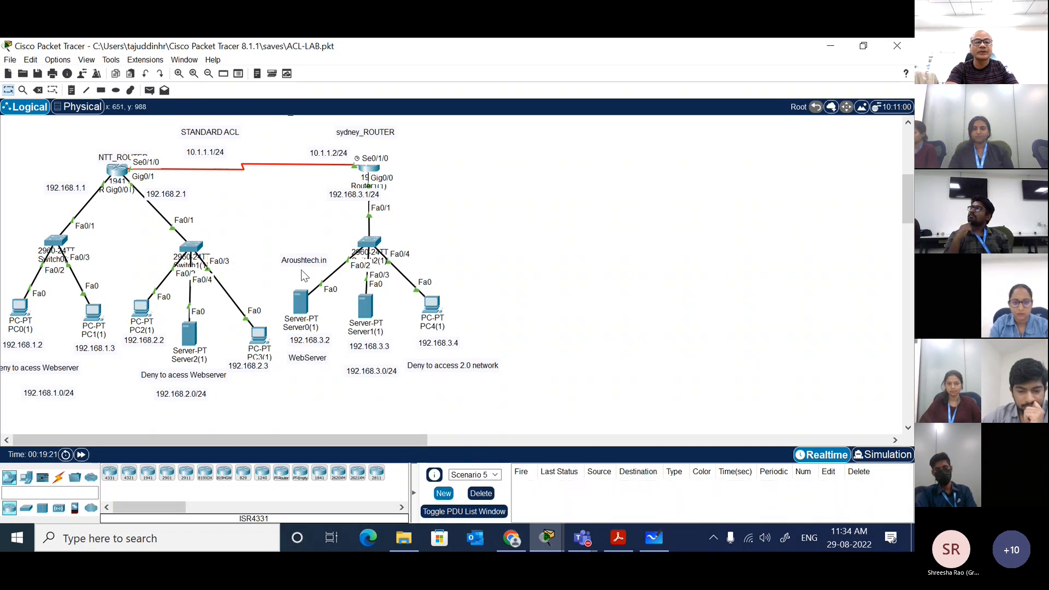
pyautogui.click(149, 91)
pyautogui.click(301, 303)
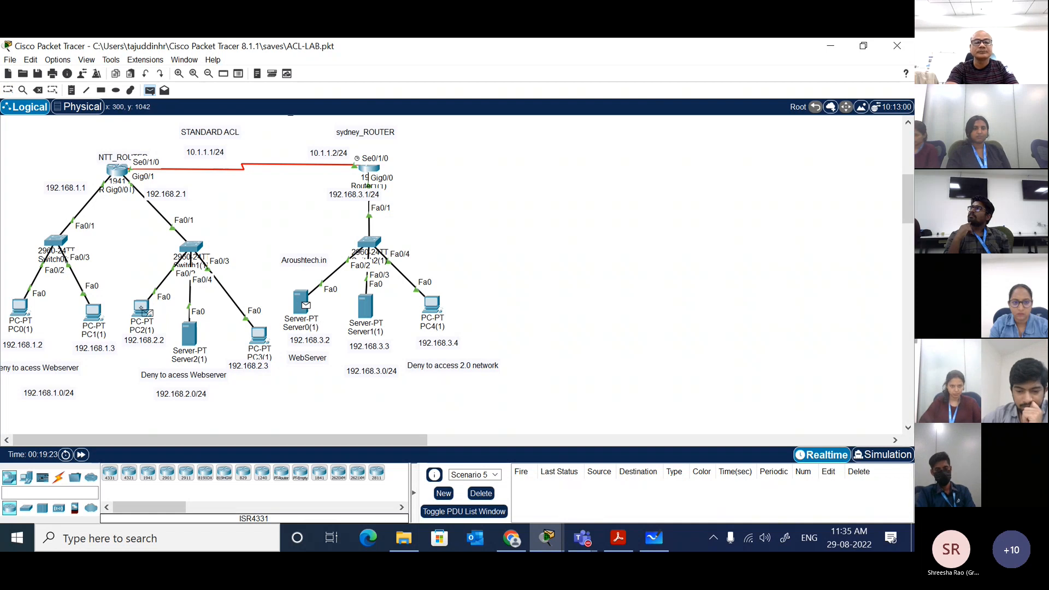
pyautogui.click(143, 309)
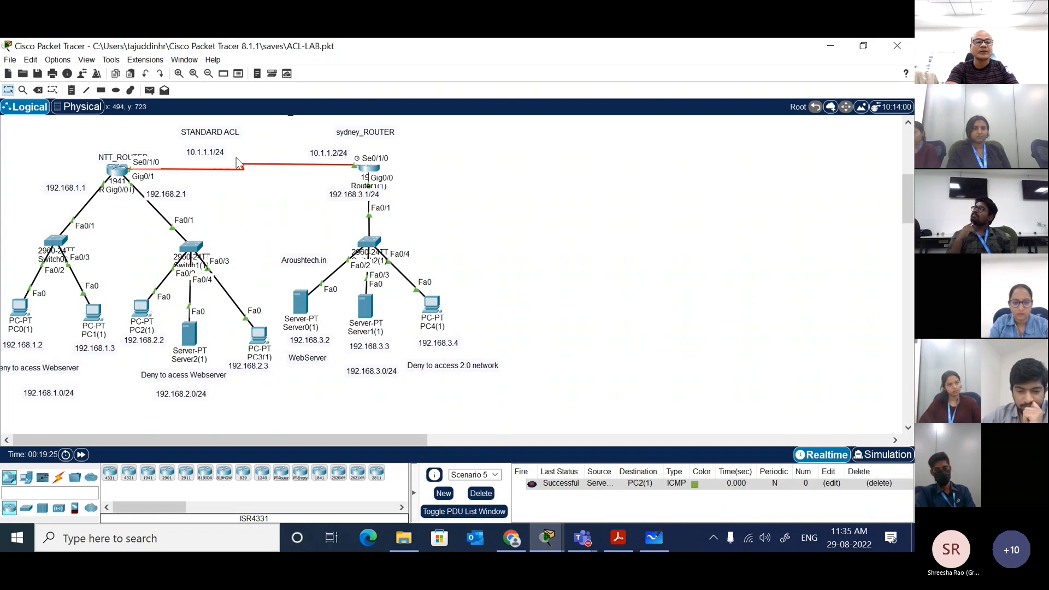
# Step: Send two simple PDUs from the denied host PC4(1) to PC2(1)
pyautogui.click(149, 90)
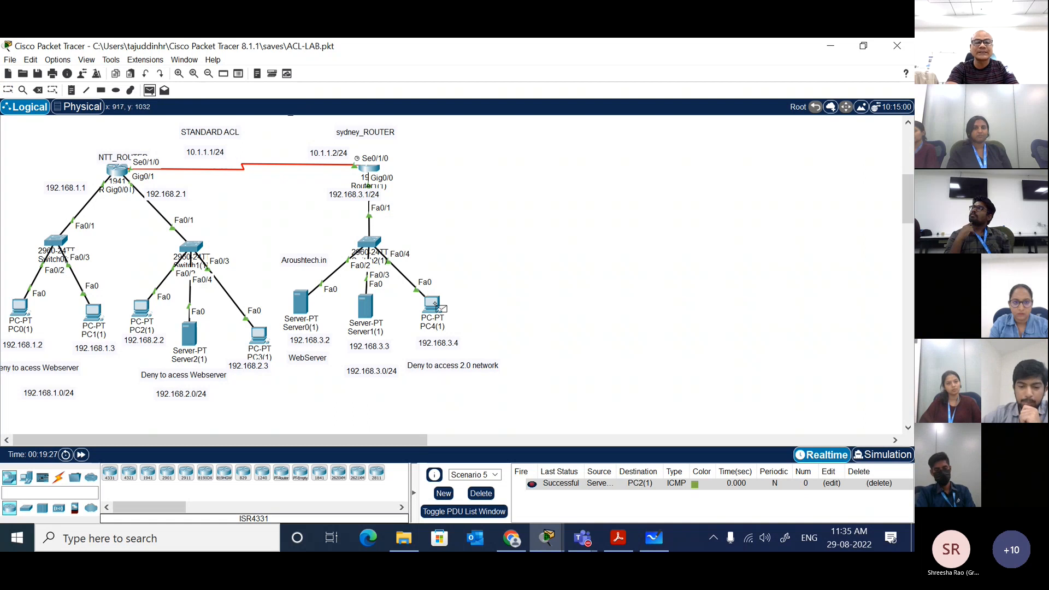
pyautogui.click(432, 303)
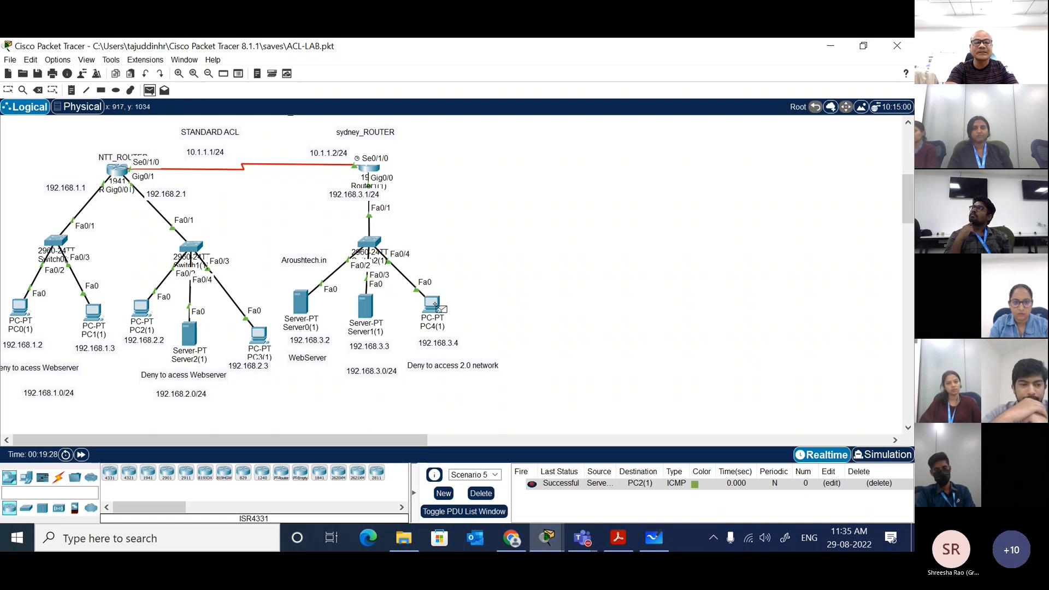
pyautogui.click(142, 308)
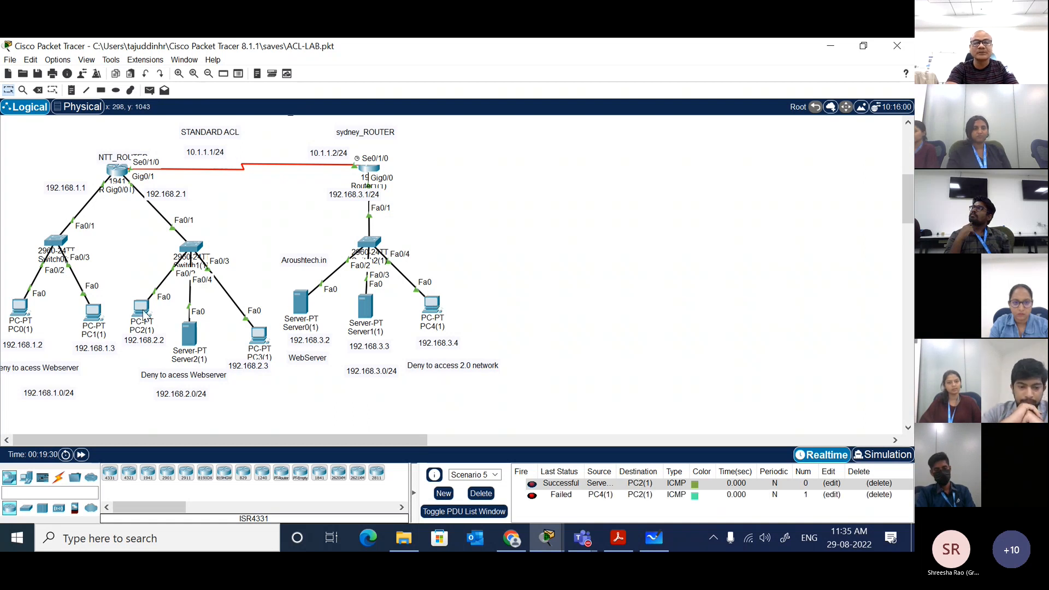
pyautogui.click(148, 91)
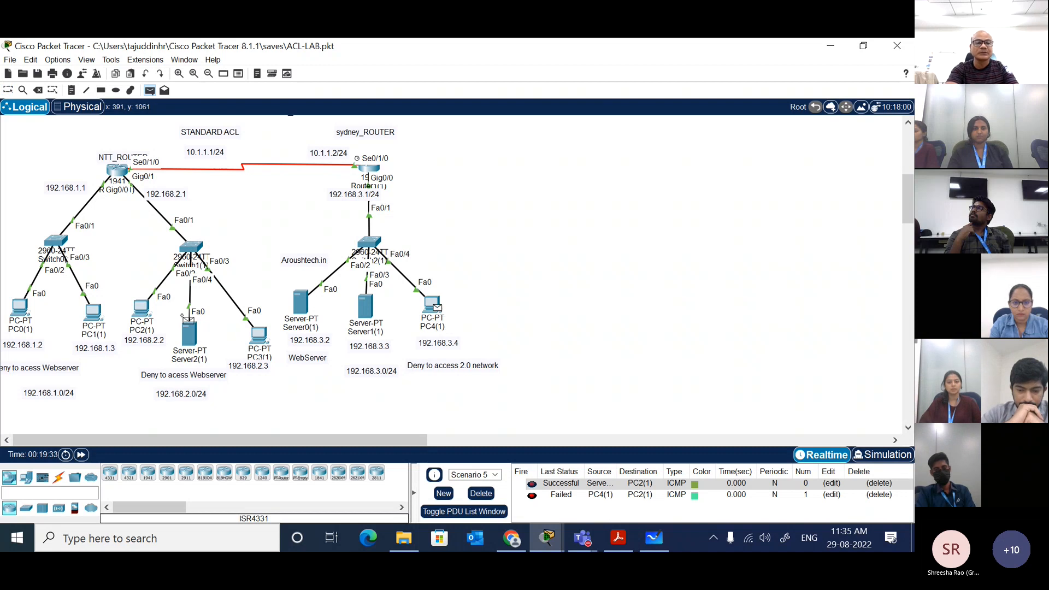
pyautogui.click(143, 311)
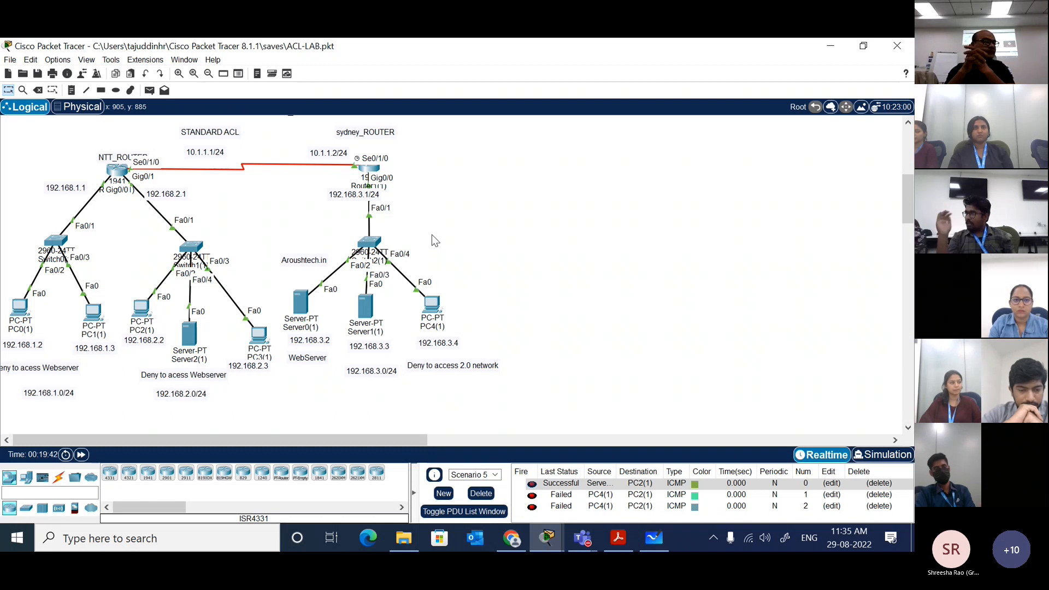
# Step: Create a new scenario and test the reverse direction with two simple PDUs from PC2(1) to PC4(1)
pyautogui.click(447, 495)
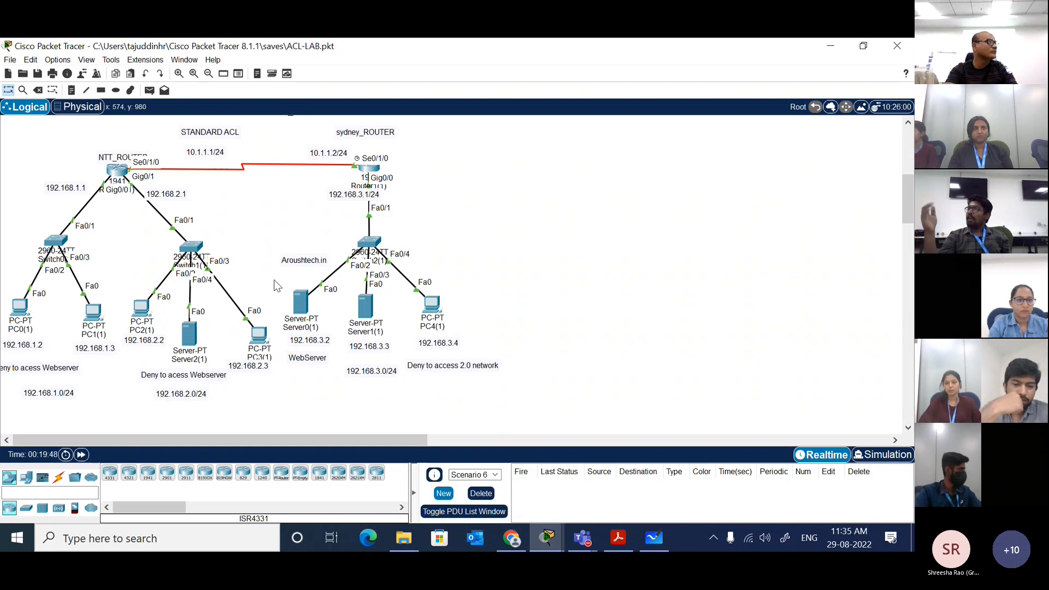
pyautogui.click(150, 90)
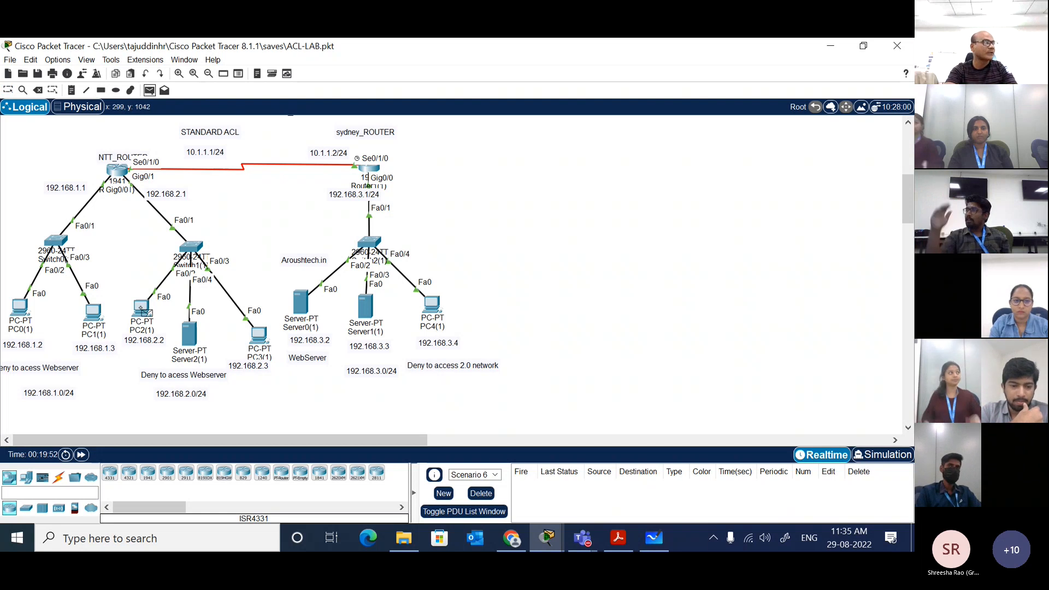
pyautogui.click(143, 309)
pyautogui.click(434, 306)
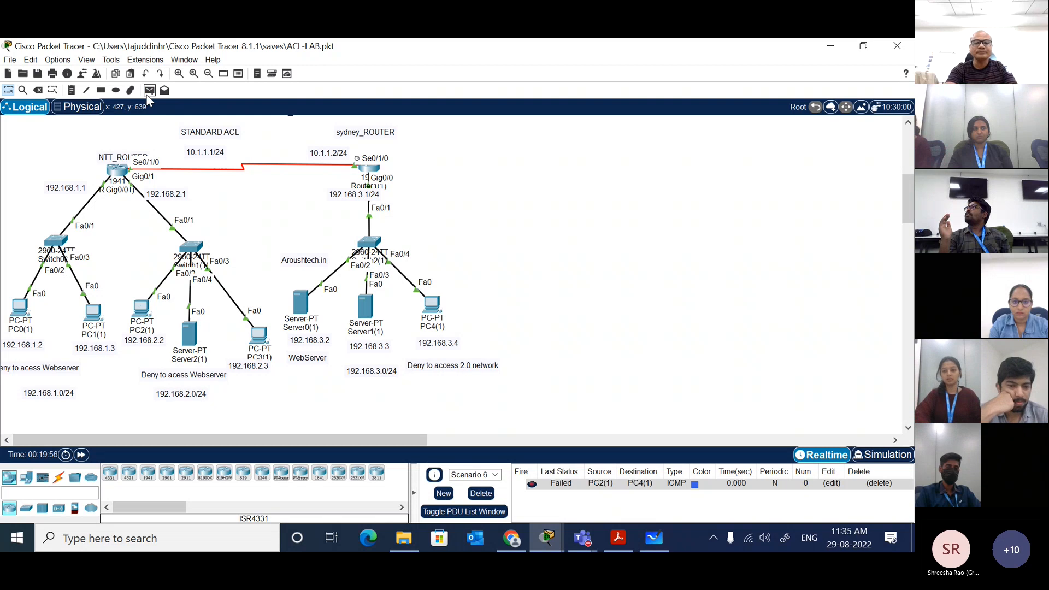
pyautogui.click(143, 308)
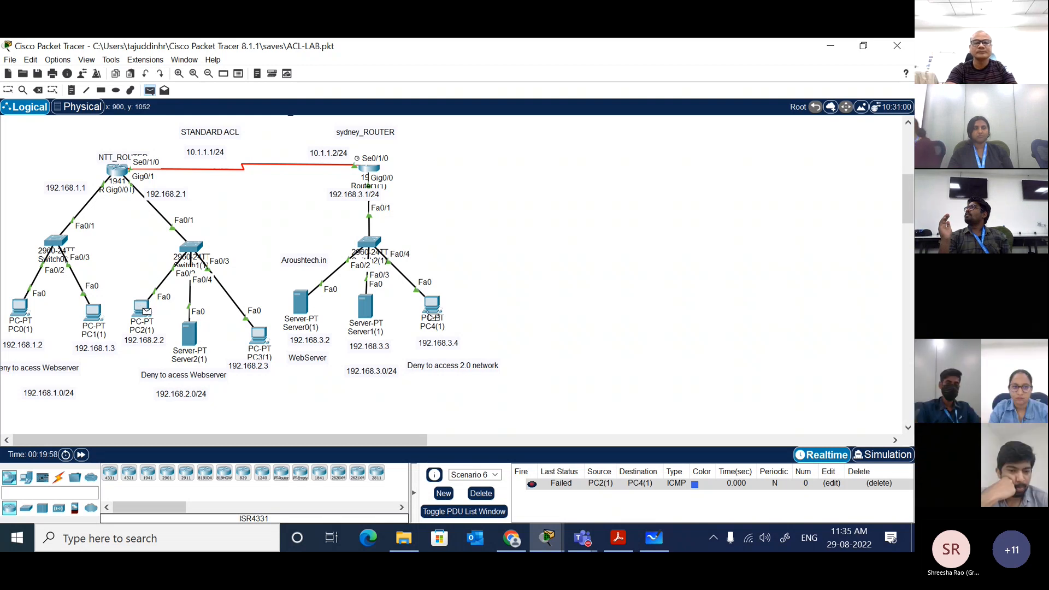
pyautogui.click(434, 308)
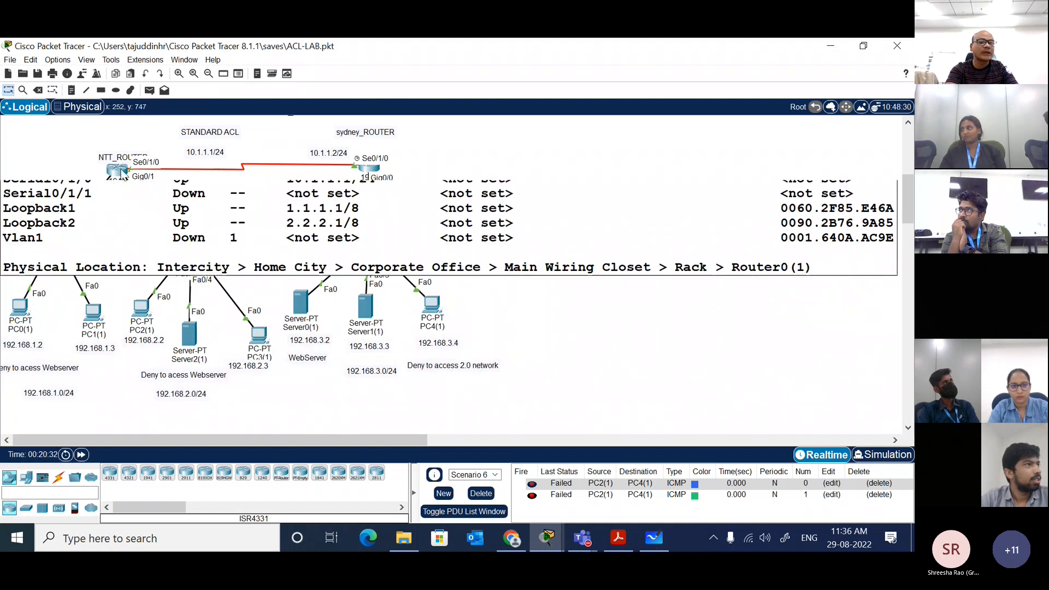
# Step: Review the NTT router's interface summary on the topology
pyautogui.moveTo(122, 168)
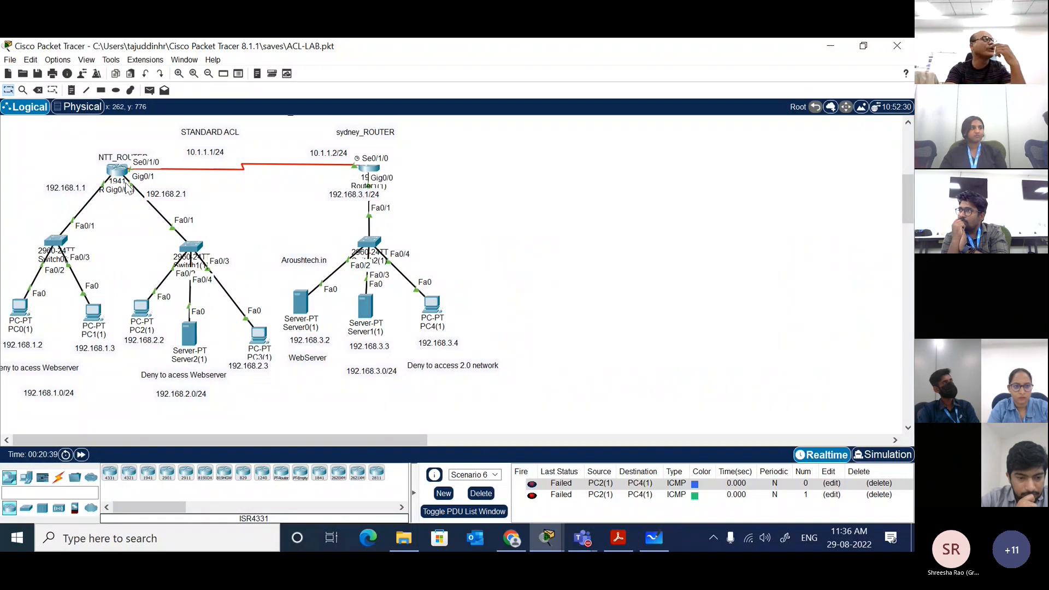
pyautogui.moveTo(127, 189)
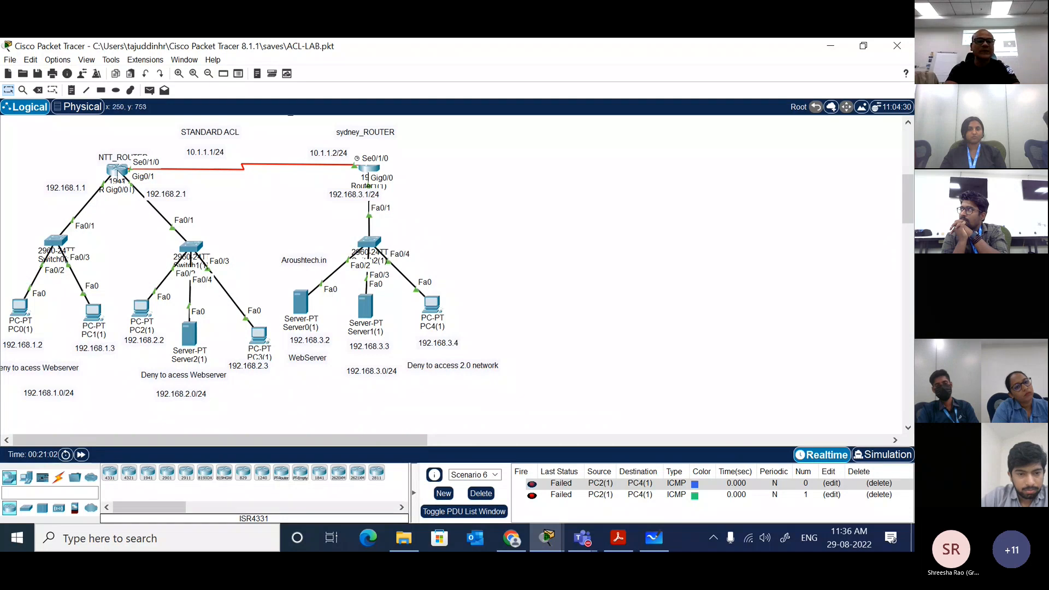
# Step: Reopen the NTT router's command line and enter interface configuration mode for gi0/1
pyautogui.click(116, 170)
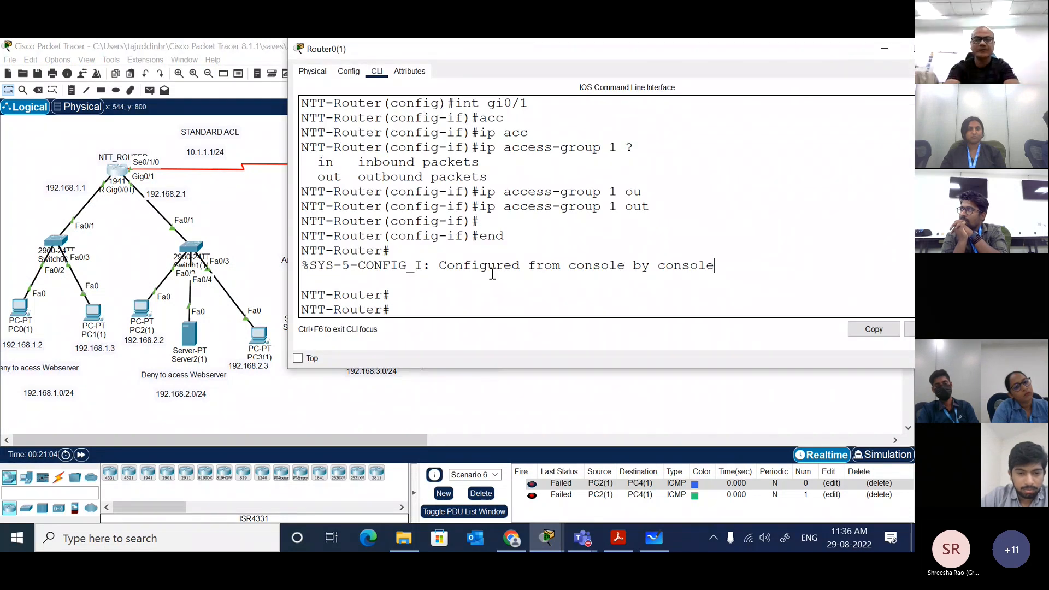
pyautogui.write('conf t')
pyautogui.press('Return')
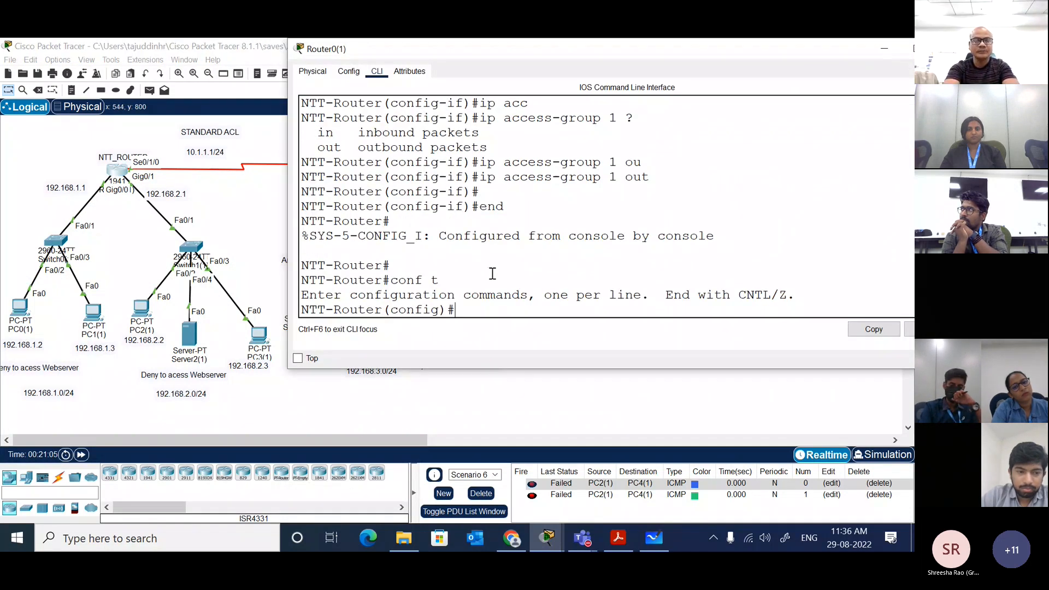
pyautogui.write('int')
pyautogui.press('Tab')
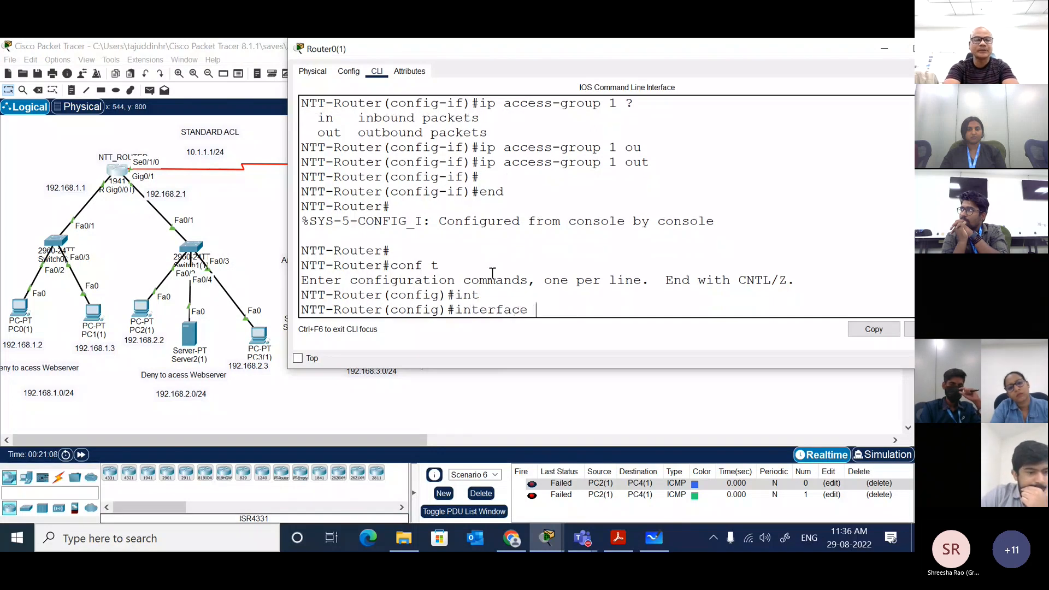
pyautogui.write('gi0/')
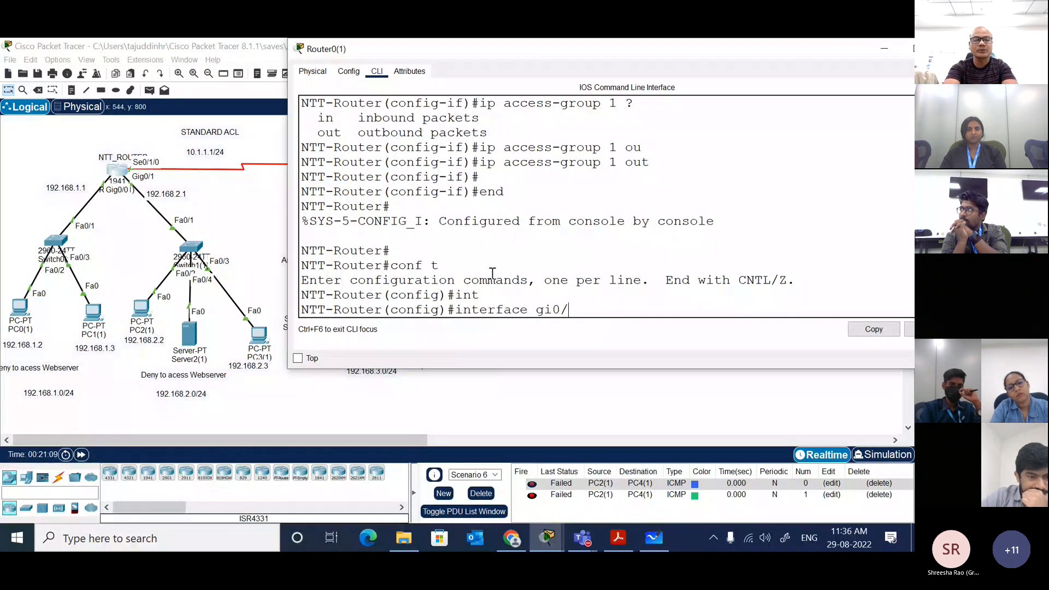
pyautogui.write('1')
pyautogui.press('Return')
# Step: Remove the outbound application of access list 1 from interface gi0/1 with no ip access-group 1 out
pyautogui.write('no a')
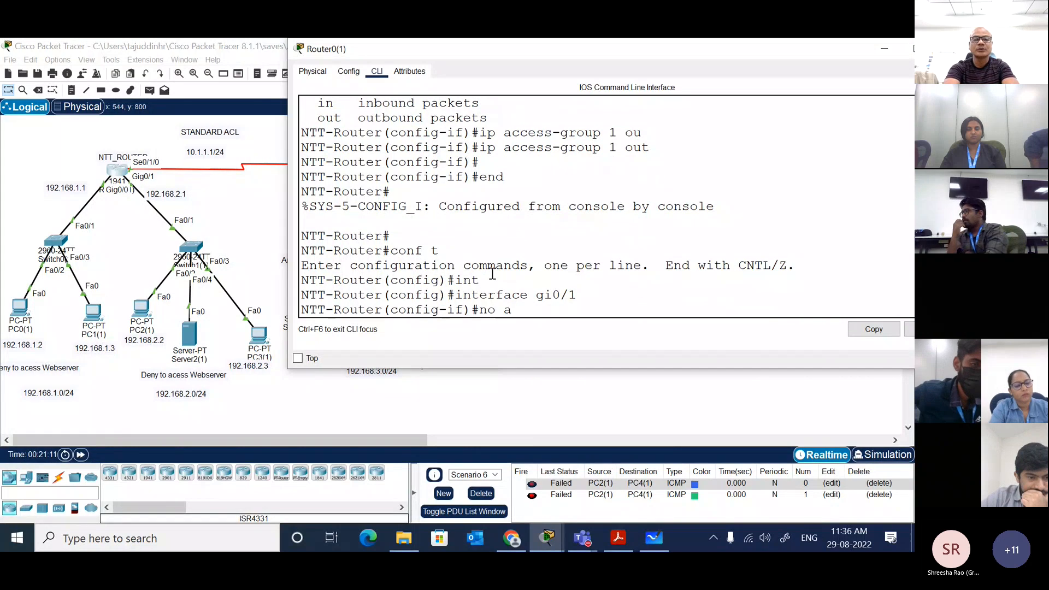
pyautogui.press('BackSpace')
pyautogui.write('ip acc')
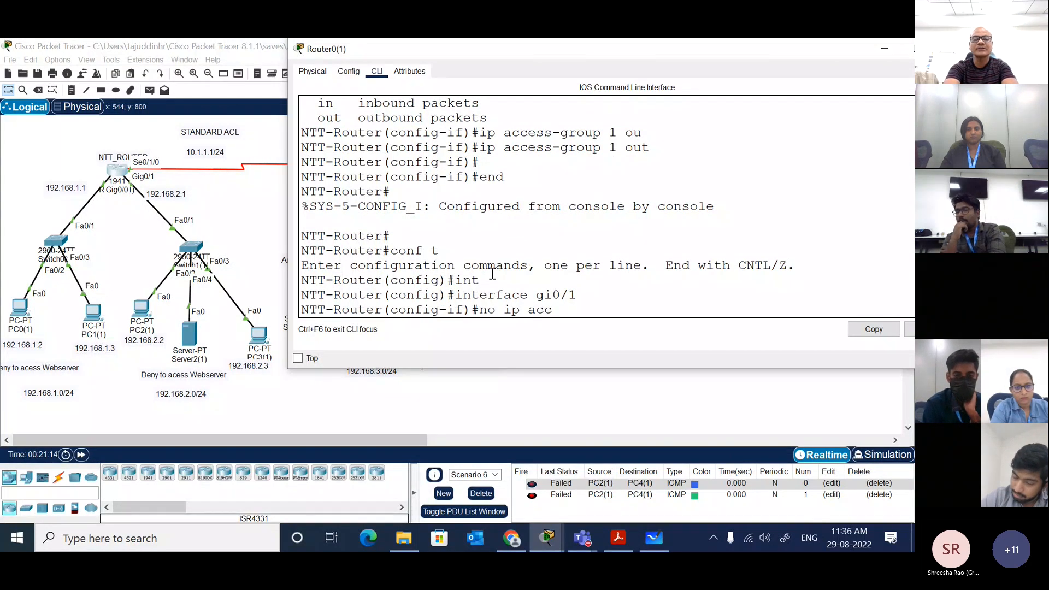
pyautogui.press('Tab')
pyautogui.write('1 out')
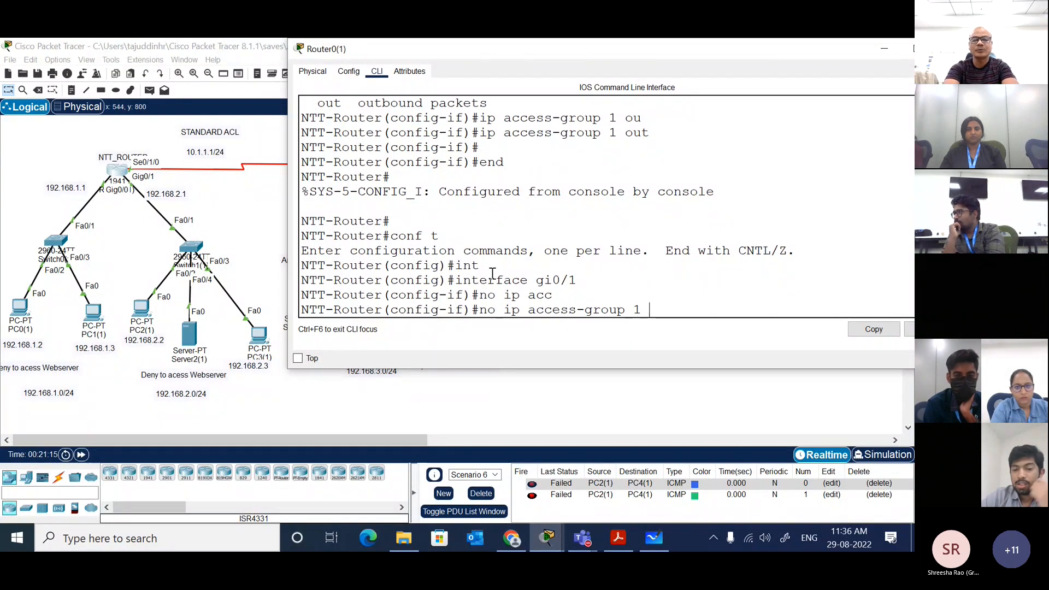
pyautogui.press('Tab')
pyautogui.press('Return')
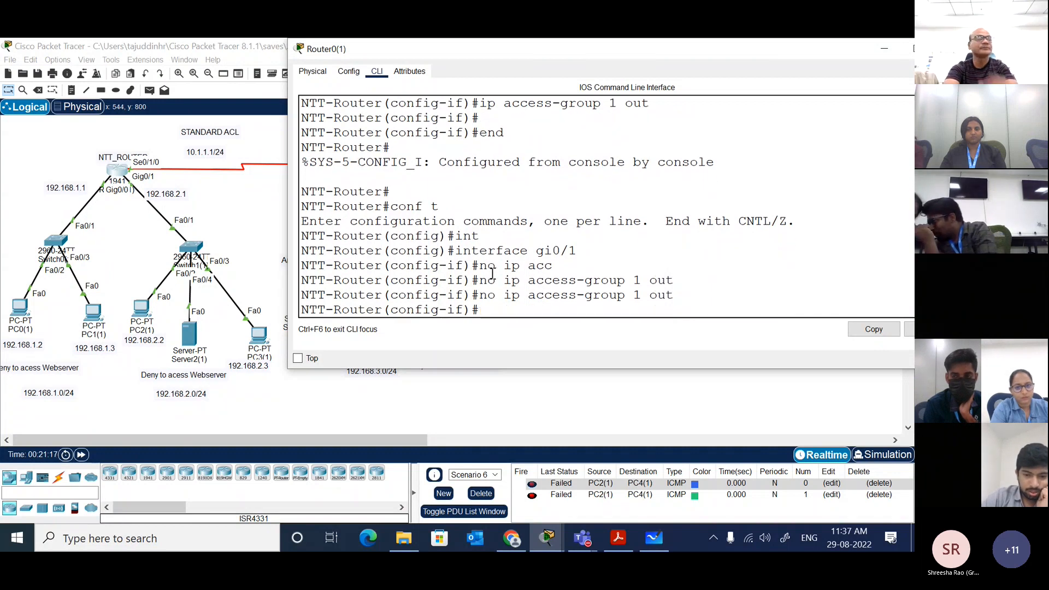
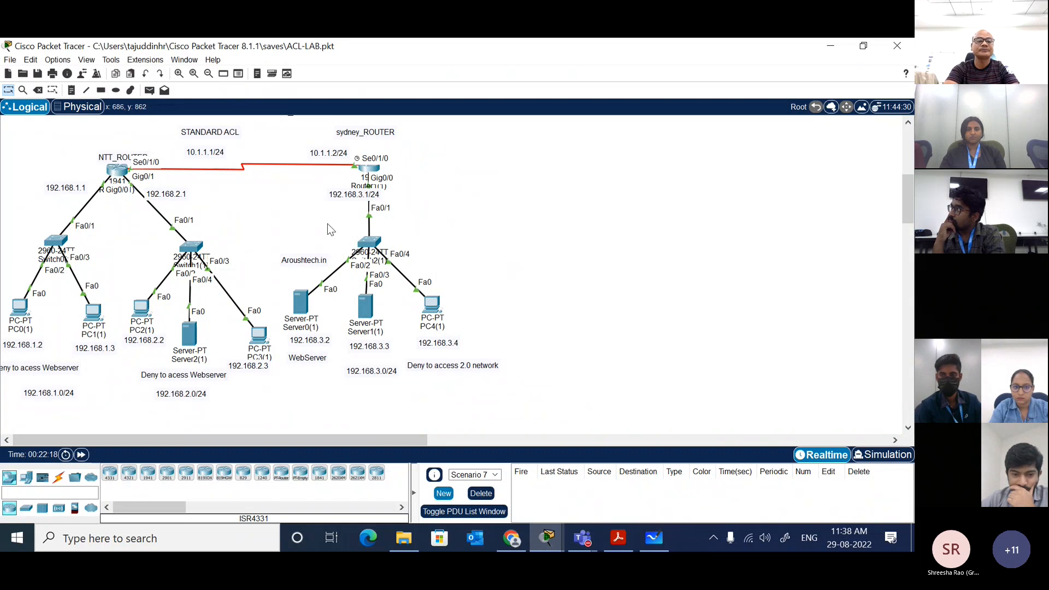
# Step: Test connectivity with simple PDUs from PC4(1) to PC3(1) and from PC4(1) to Server2(1)
pyautogui.click(149, 90)
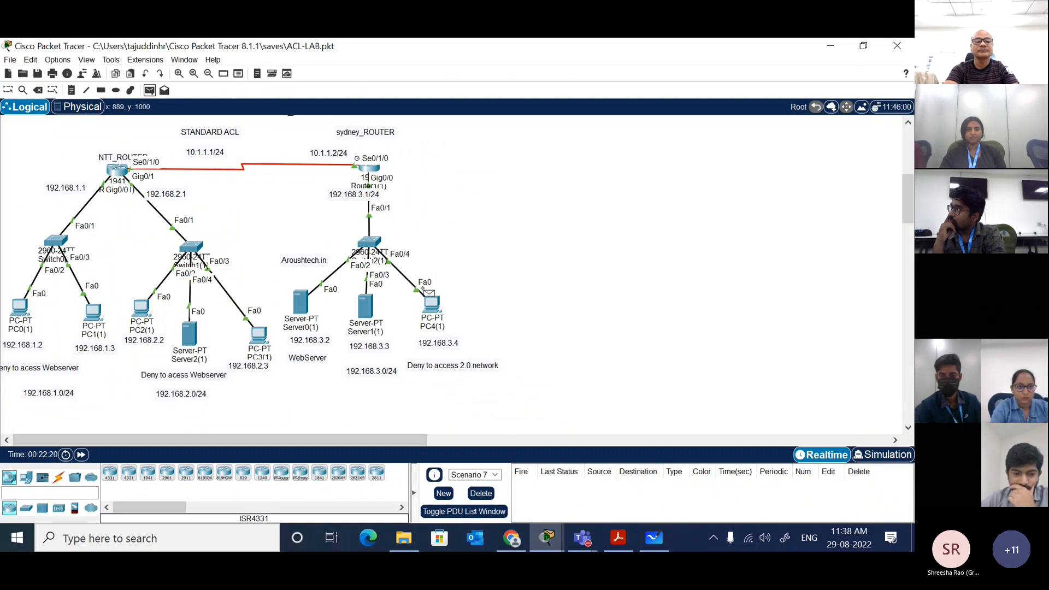
pyautogui.click(436, 306)
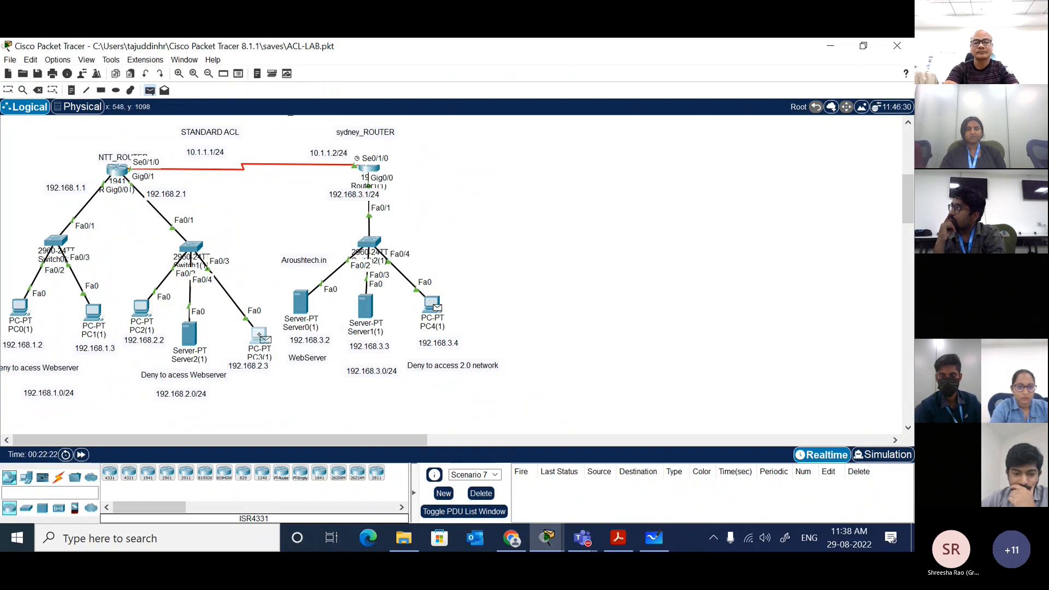
pyautogui.click(259, 333)
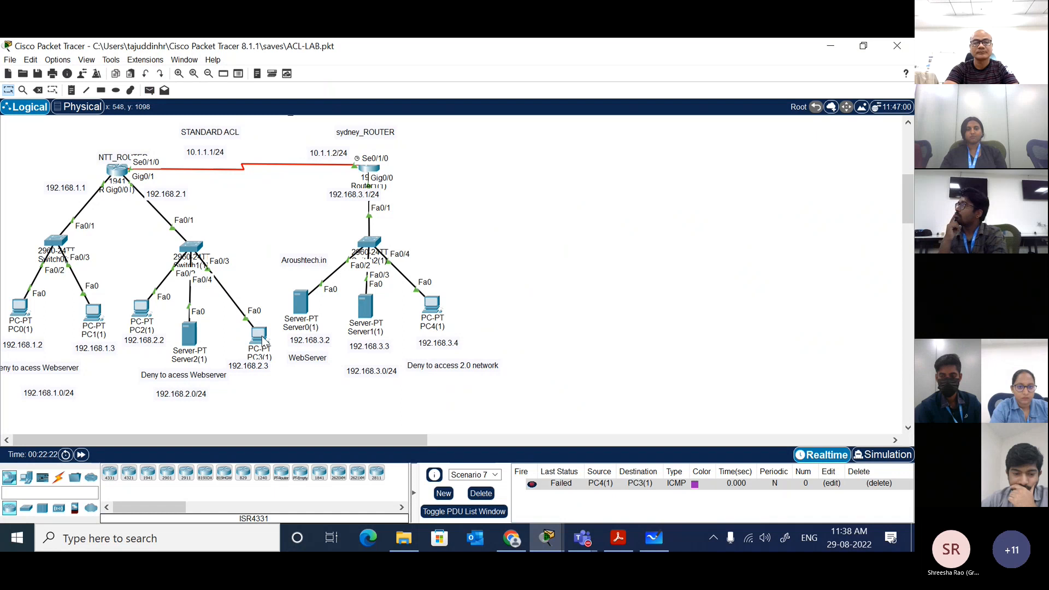
pyautogui.click(149, 90)
pyautogui.click(435, 306)
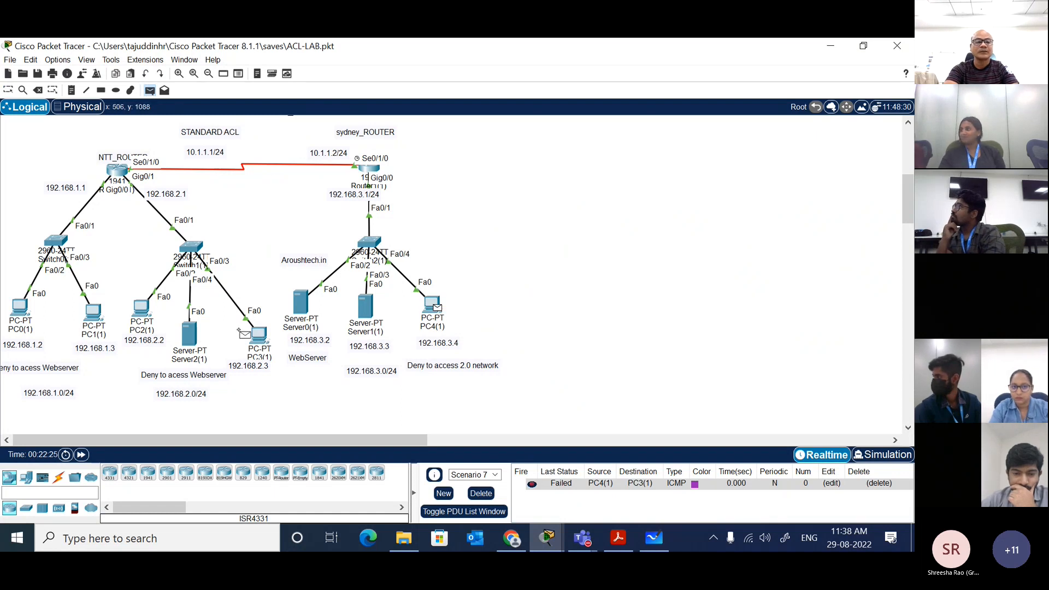
pyautogui.click(189, 333)
# Step: Repeat the simple PDU from PC4(1) to PC3(1), and send one from Server1(1) to Server2(1) for comparison
pyautogui.click(149, 90)
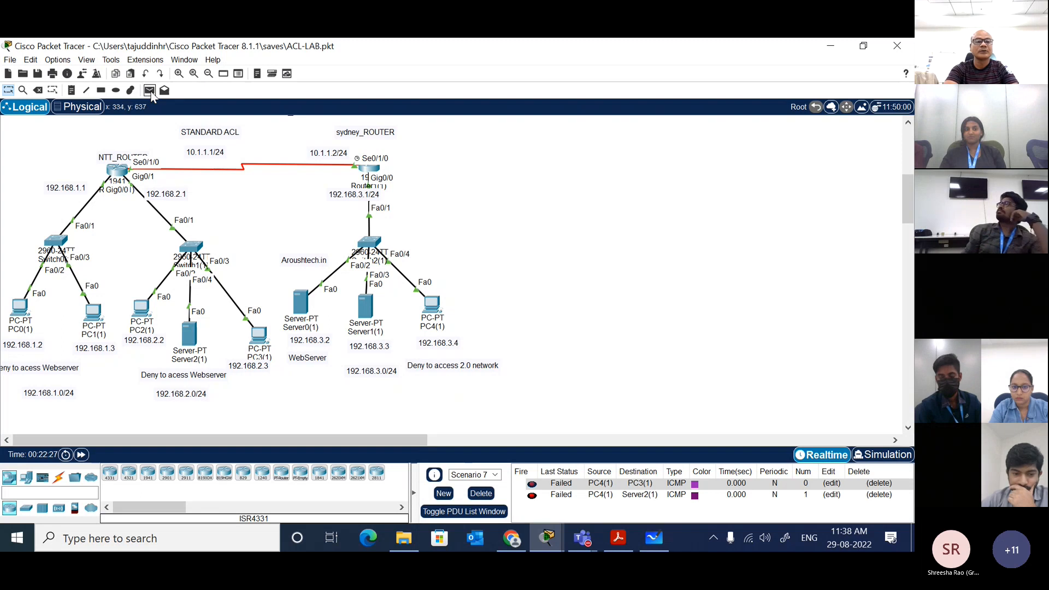
pyautogui.click(435, 306)
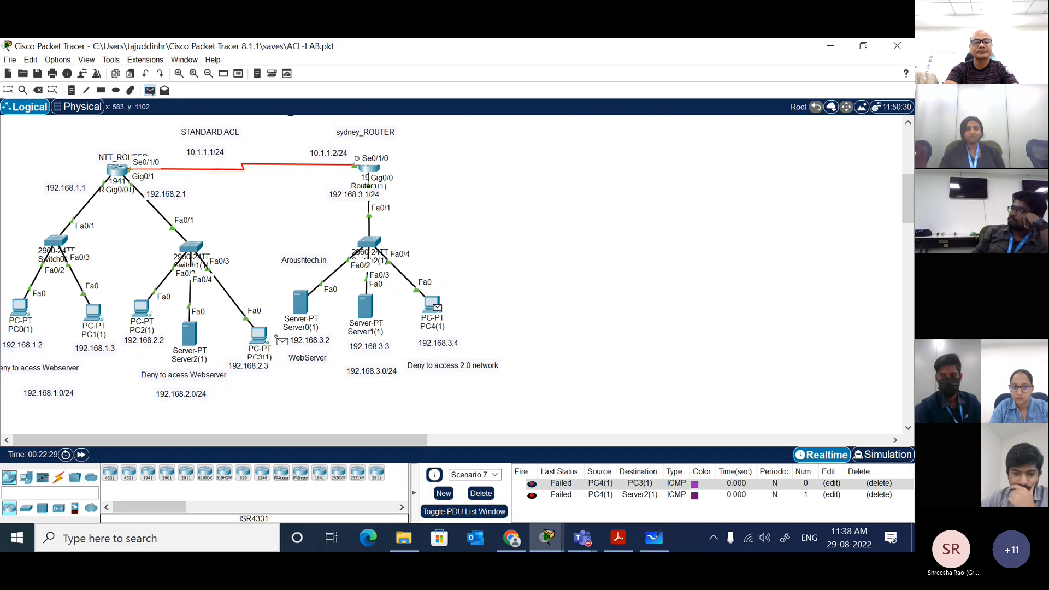
pyautogui.click(258, 334)
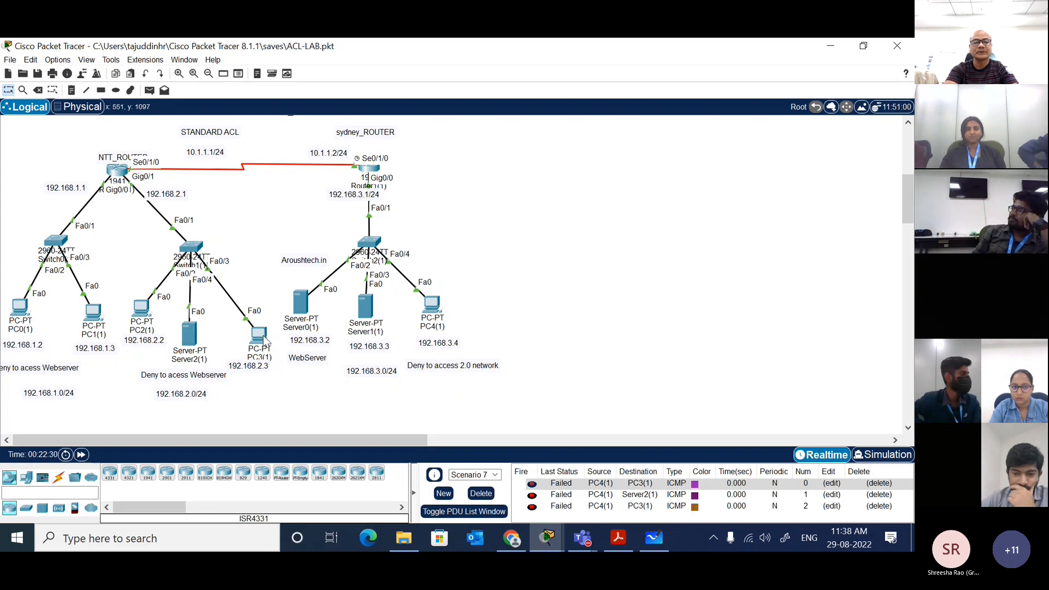
pyautogui.click(149, 90)
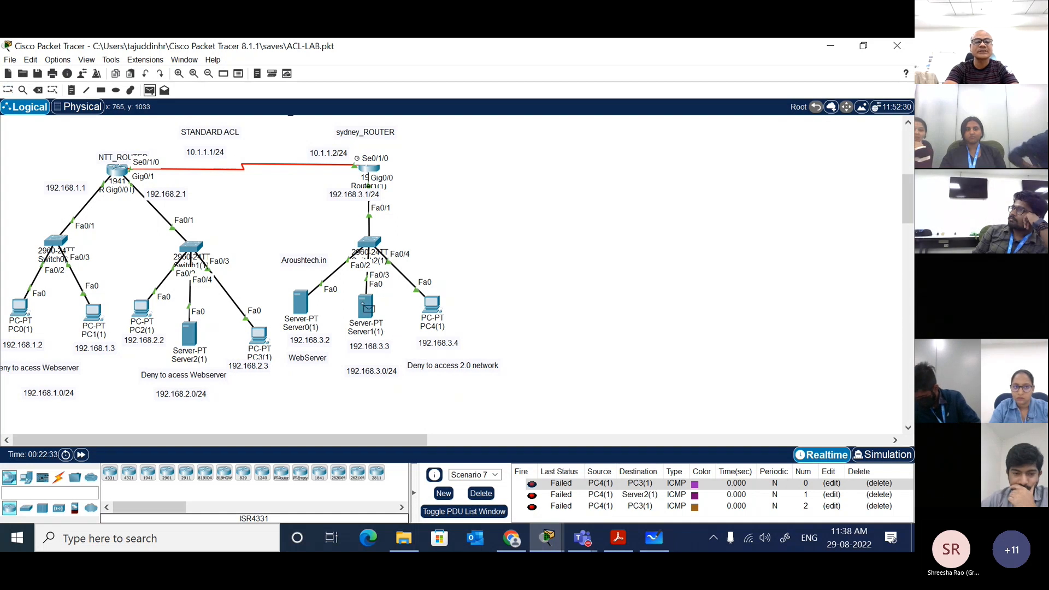
pyautogui.click(366, 307)
pyautogui.click(191, 333)
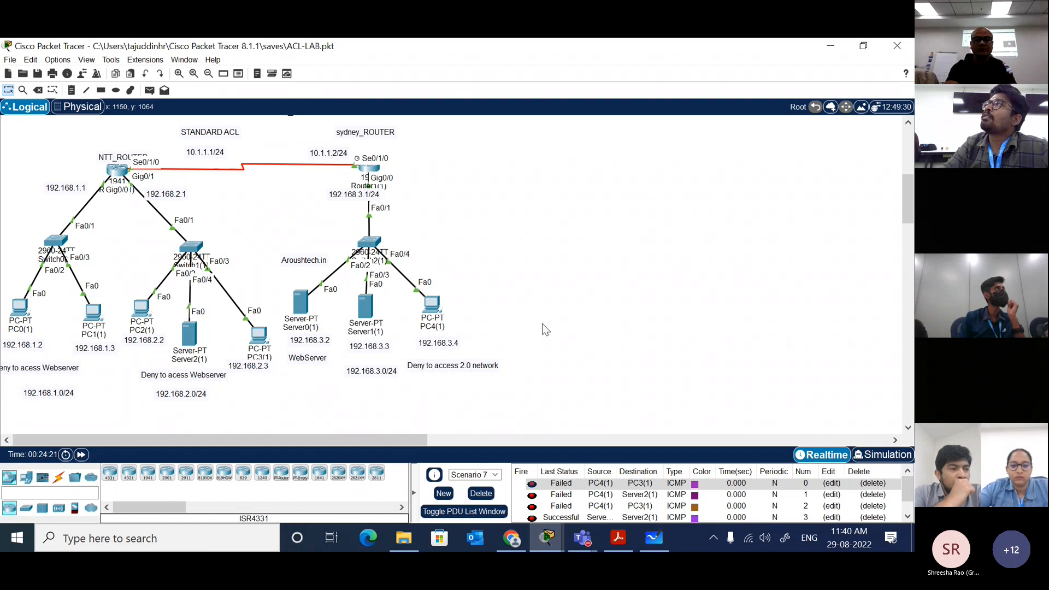
# Step: Create a new scenario and send a simple PDU from PC2(1) to Server0(1)
pyautogui.click(443, 494)
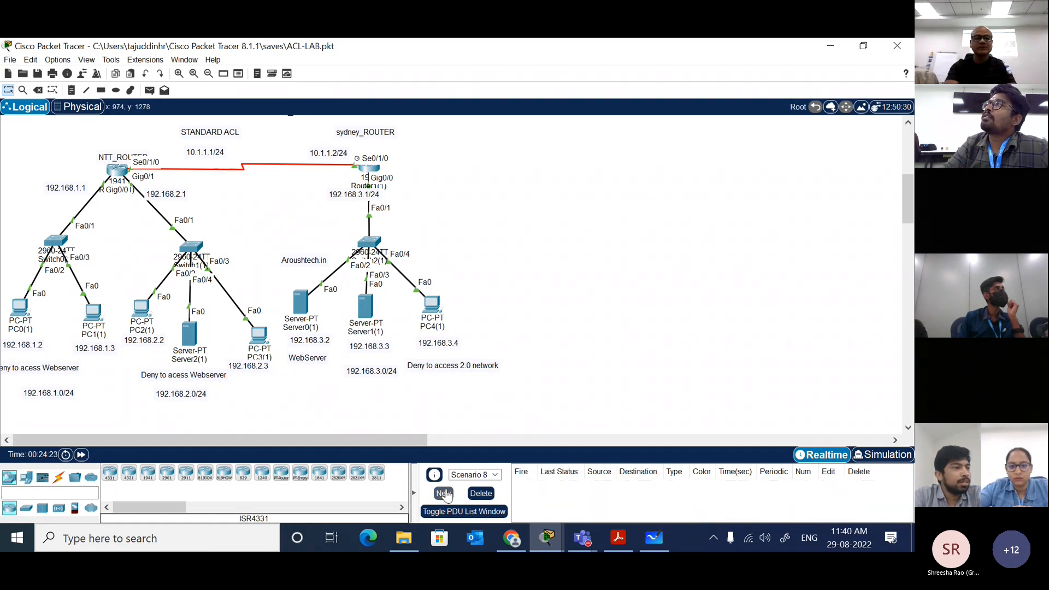
pyautogui.click(150, 90)
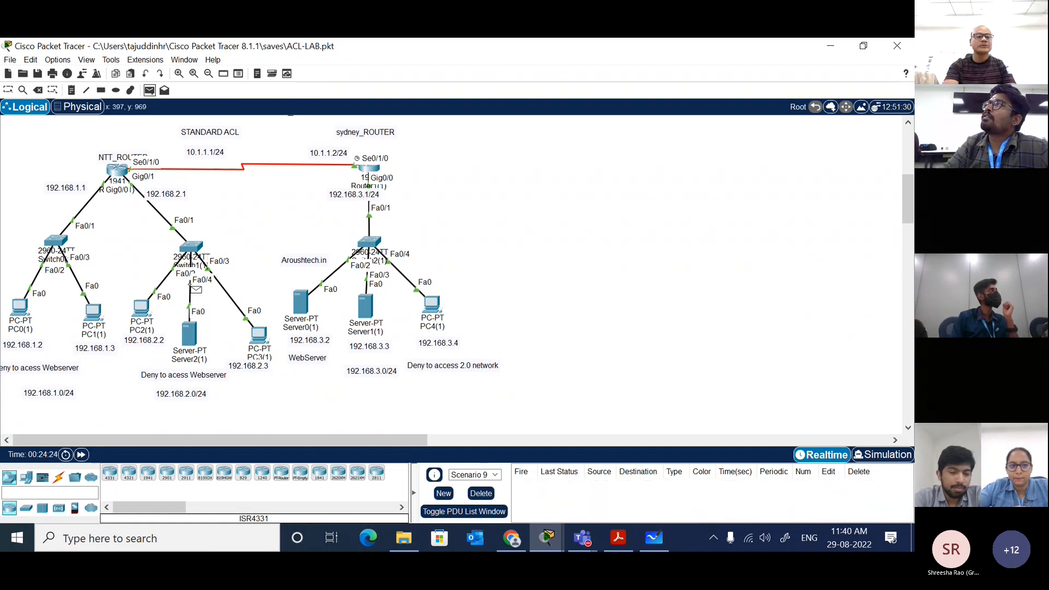
pyautogui.click(142, 307)
pyautogui.click(284, 305)
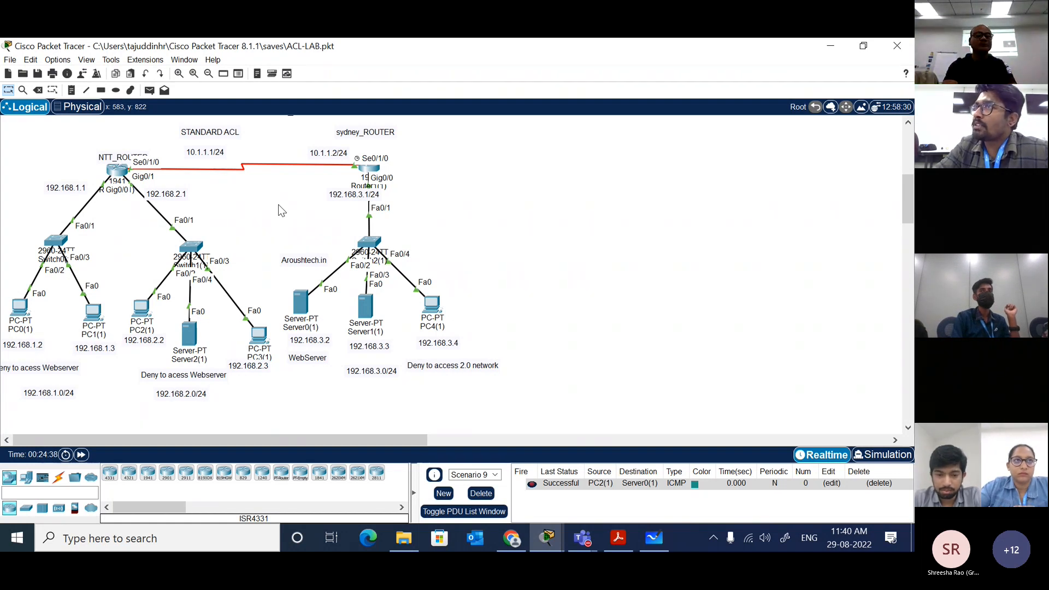
# Step: Test access to the 192.168.1.0 network with two simple PDUs from PC4(1) to PC1(1)
pyautogui.click(149, 91)
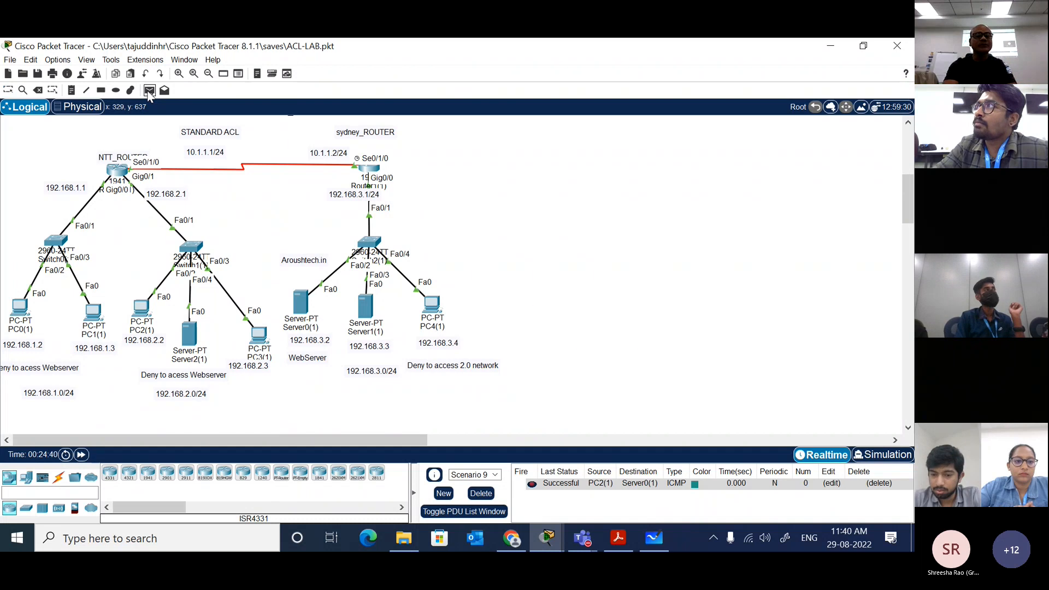
pyautogui.click(432, 305)
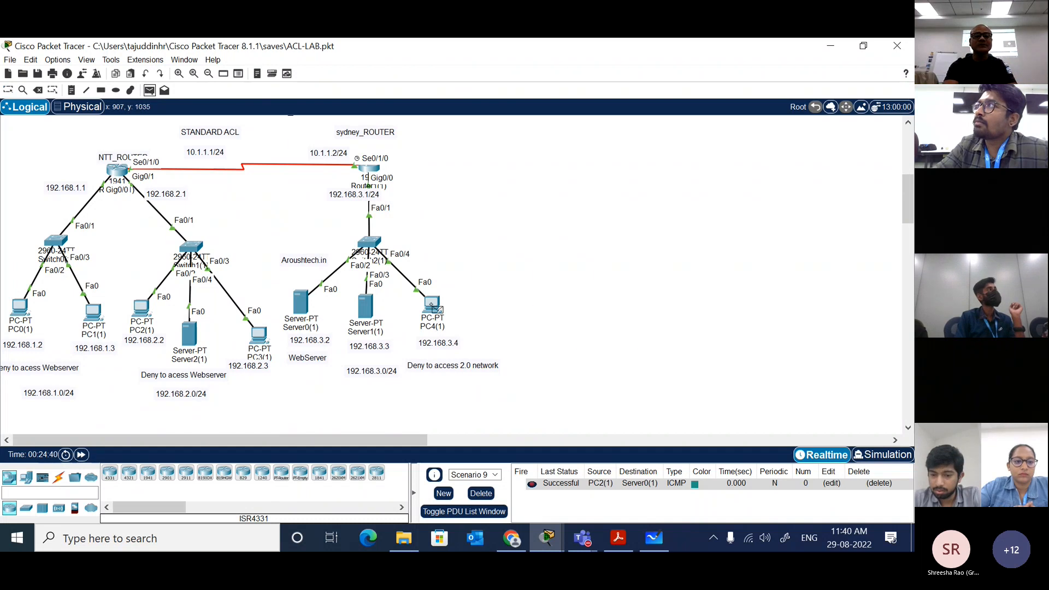
pyautogui.click(94, 313)
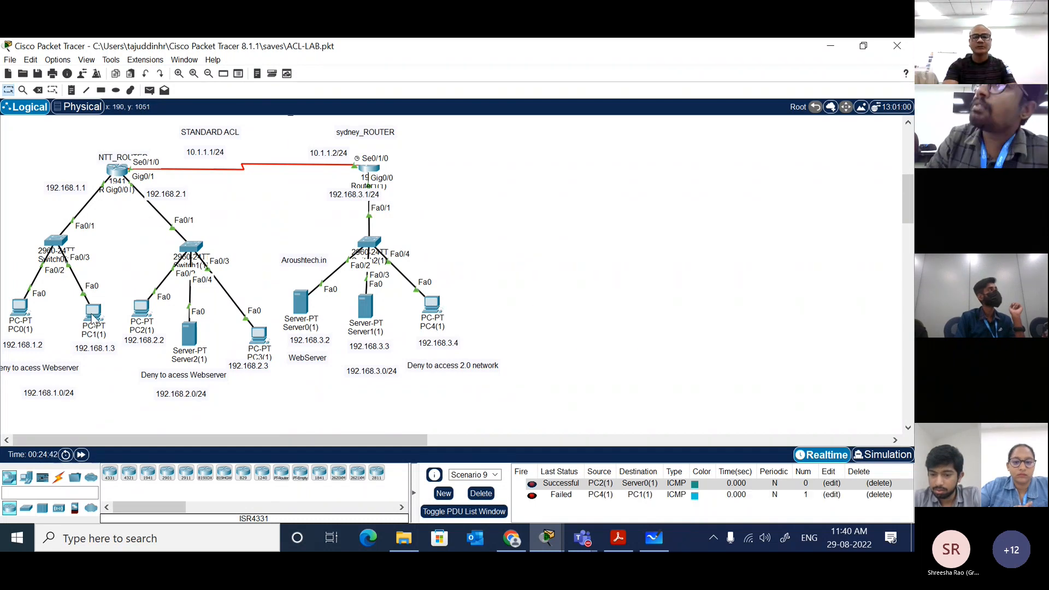
pyautogui.click(149, 90)
pyautogui.click(431, 305)
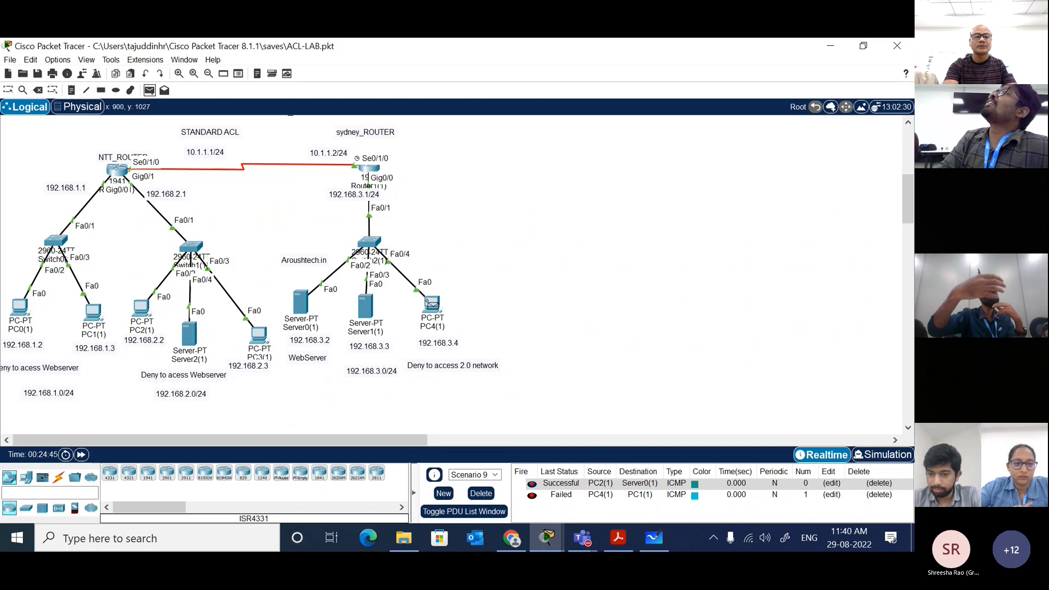
pyautogui.click(94, 317)
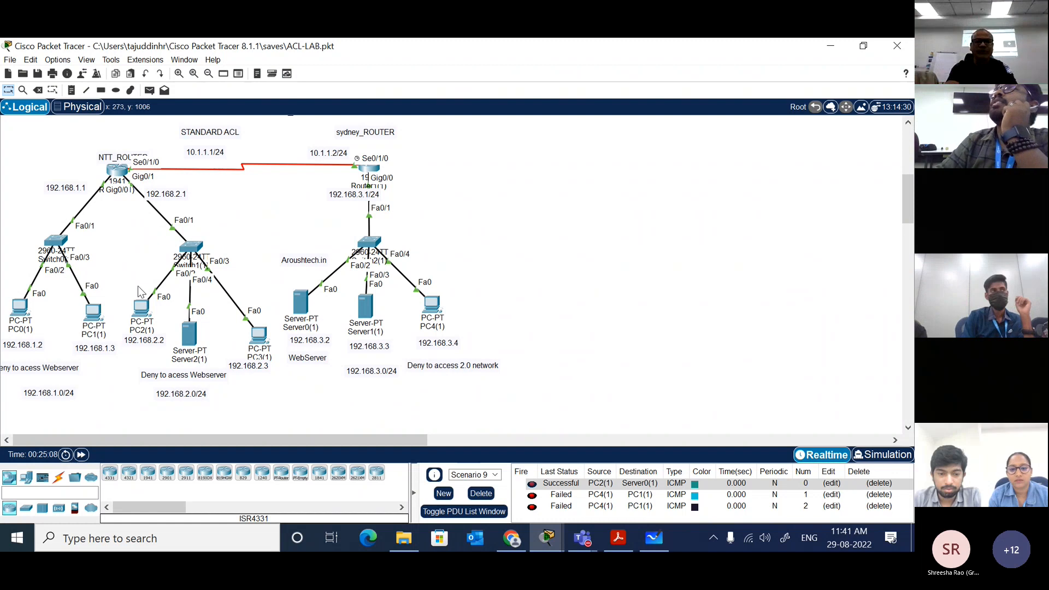
# Step: Create another scenario and send two simple PDUs from PC2(1) to PC4(1)
pyautogui.click(443, 494)
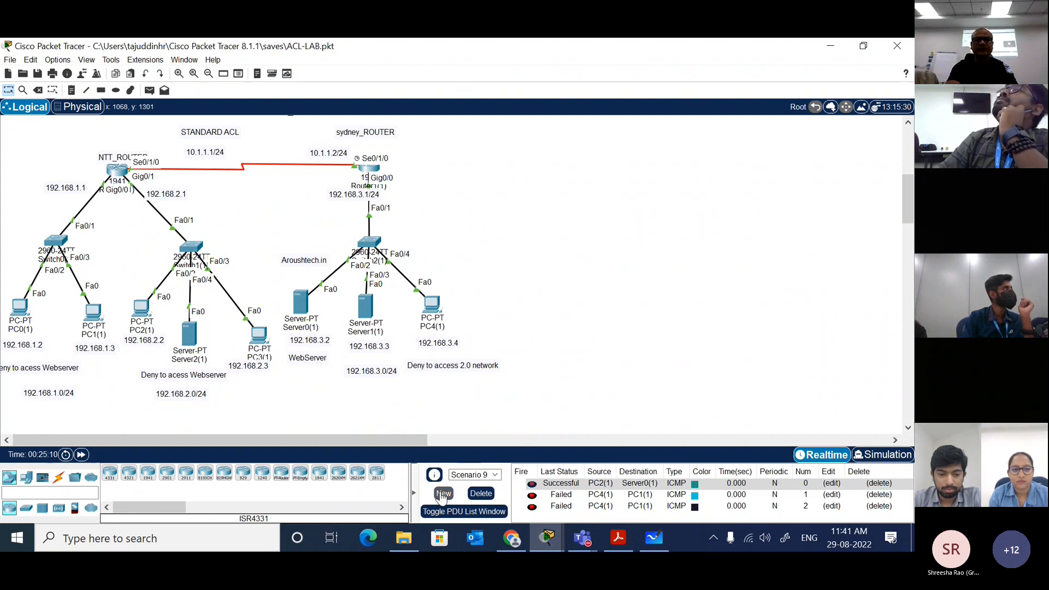
pyautogui.click(149, 90)
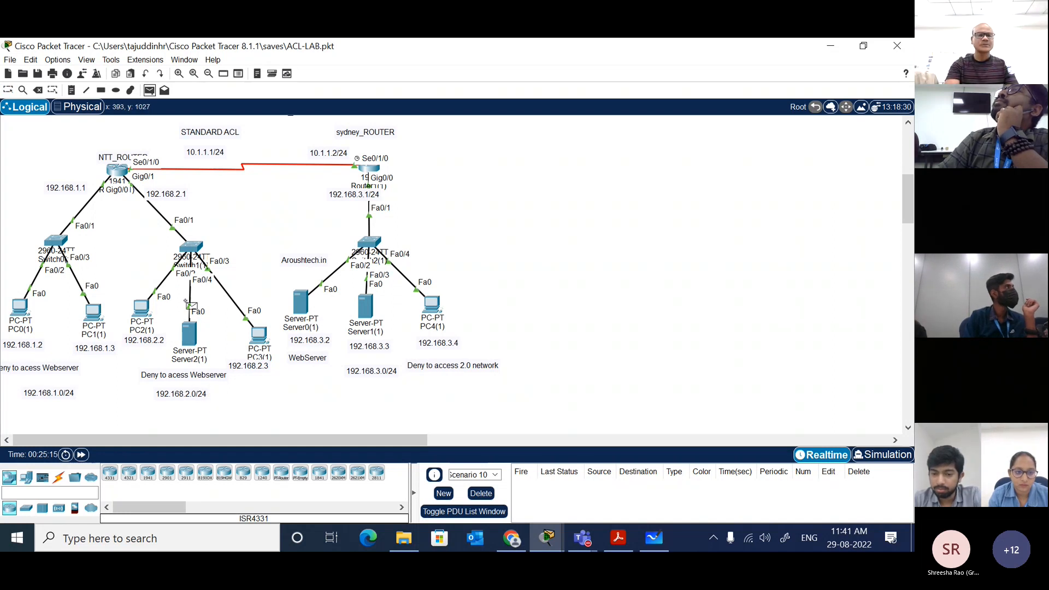
pyautogui.click(144, 308)
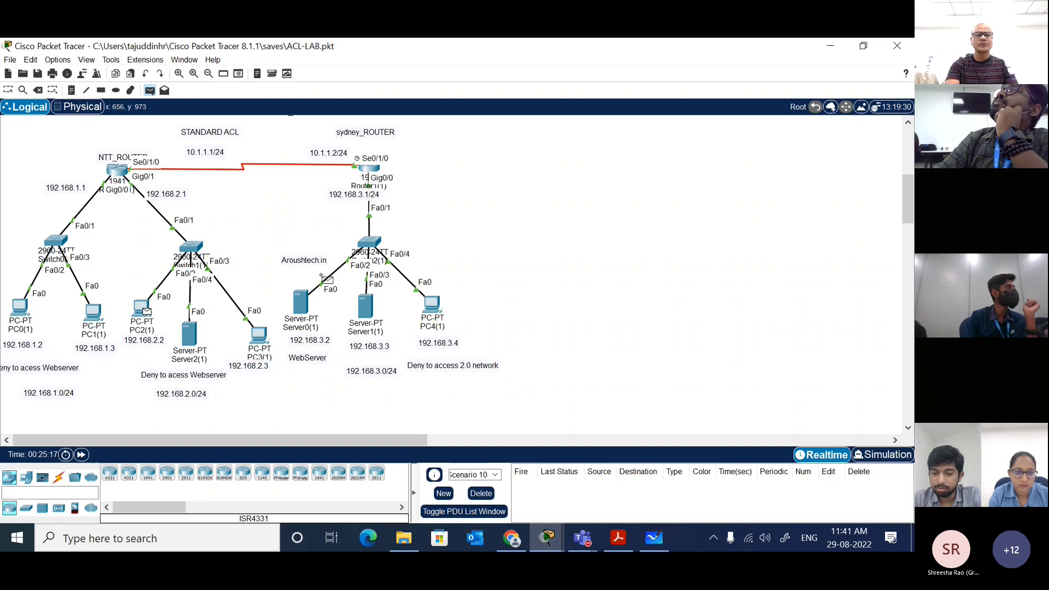
pyautogui.click(435, 309)
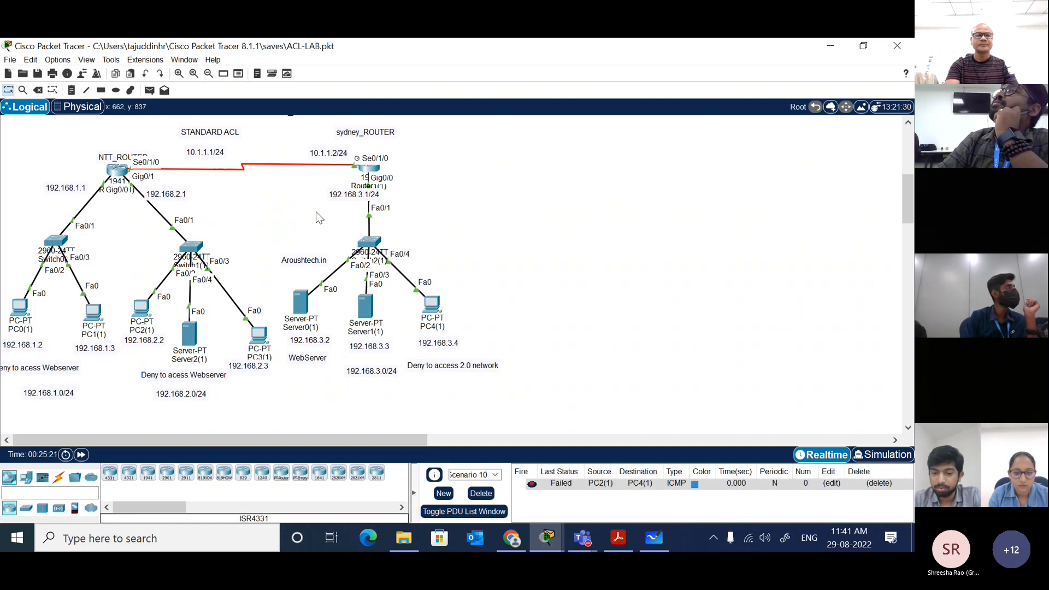
pyautogui.click(150, 91)
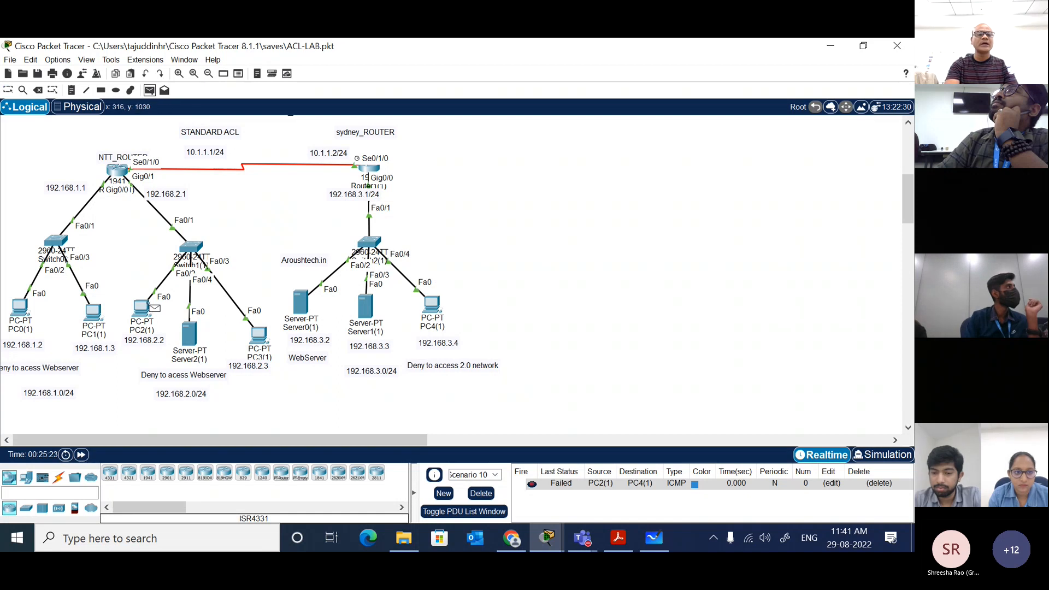
pyautogui.click(144, 308)
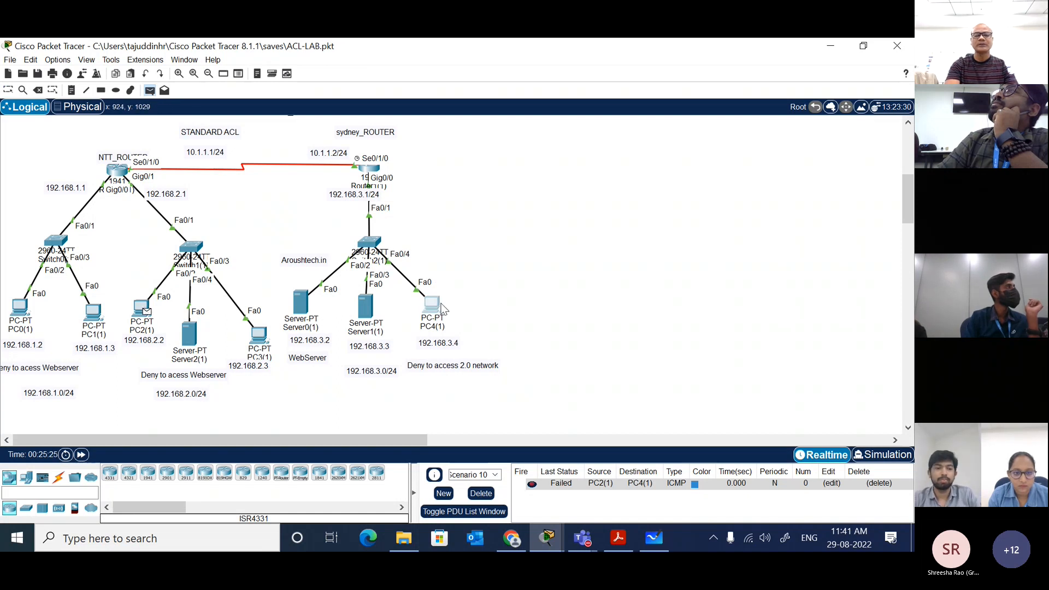
pyautogui.click(431, 304)
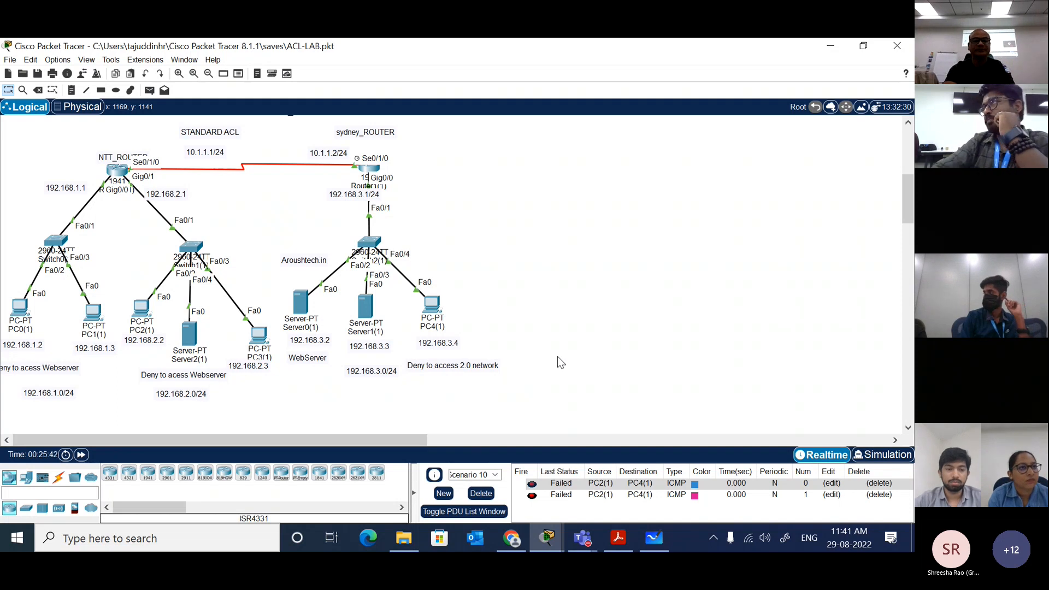
# Step: Start a fresh scenario and delete access list 1 in the NTT router's global configuration with no access-list 1
pyautogui.click(444, 488)
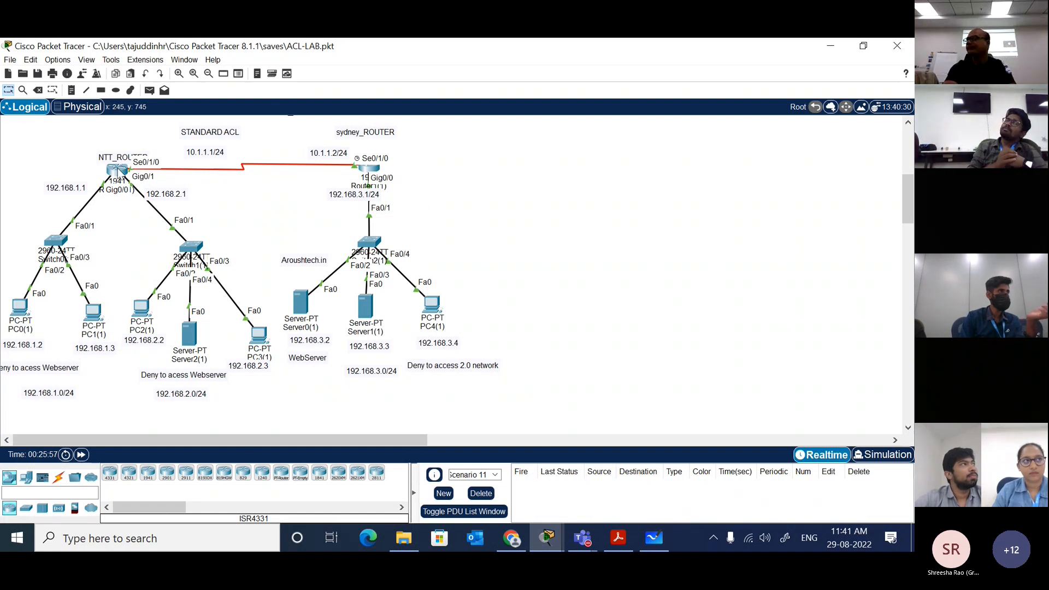
pyautogui.moveTo(119, 173)
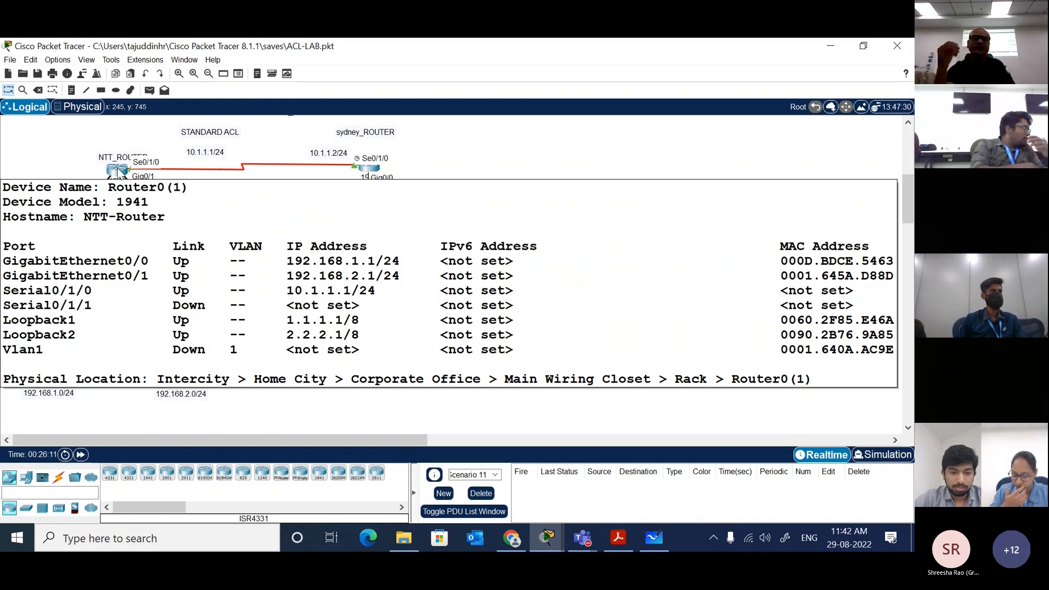
pyautogui.click(118, 170)
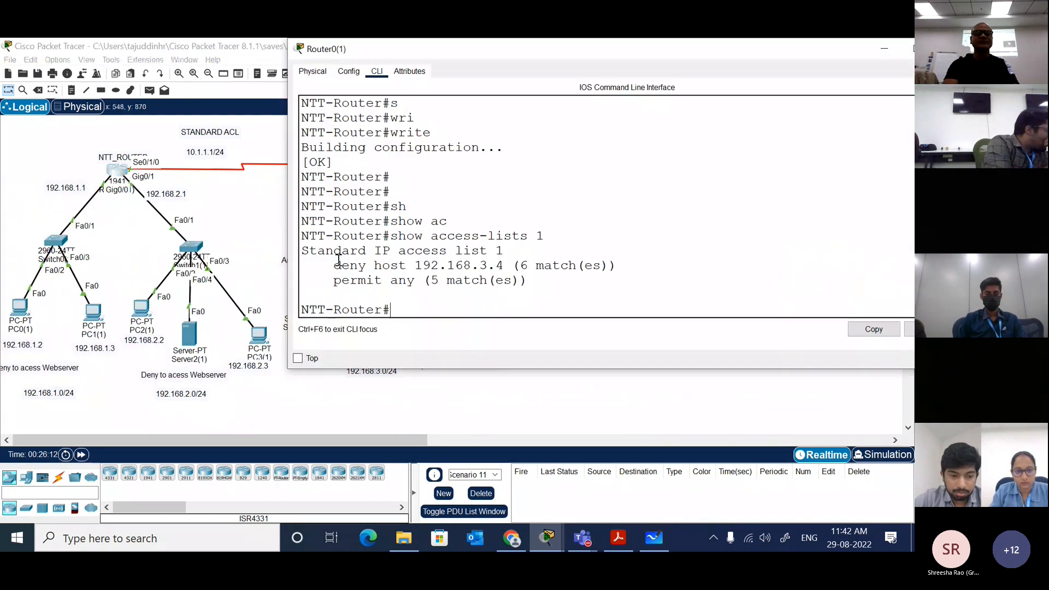
pyautogui.write('conf t')
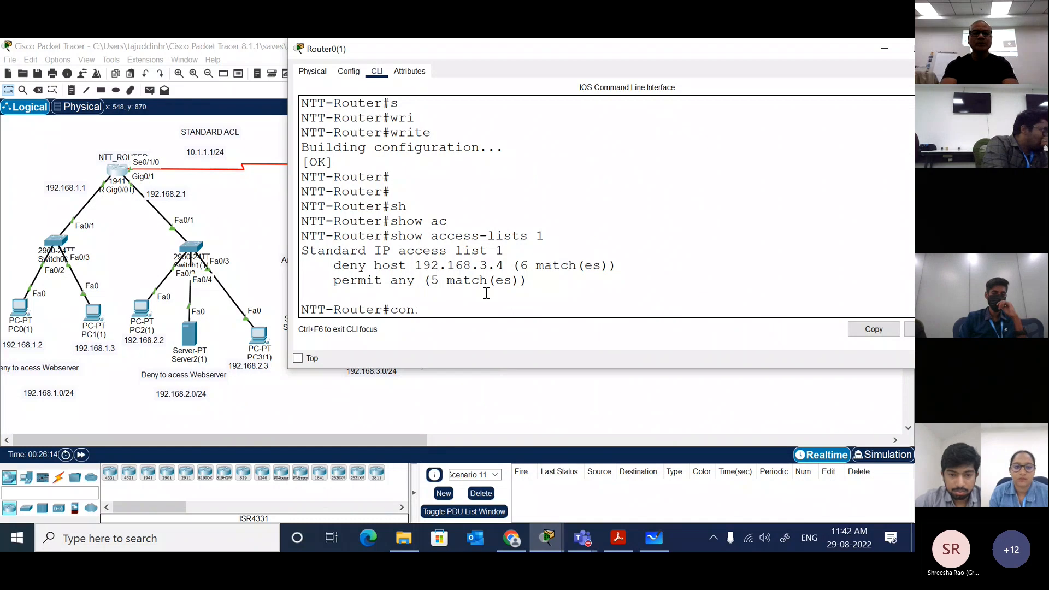
pyautogui.press('Return')
pyautogui.write('no ac')
pyautogui.write('c')
pyautogui.press('Tab')
pyautogui.write('1')
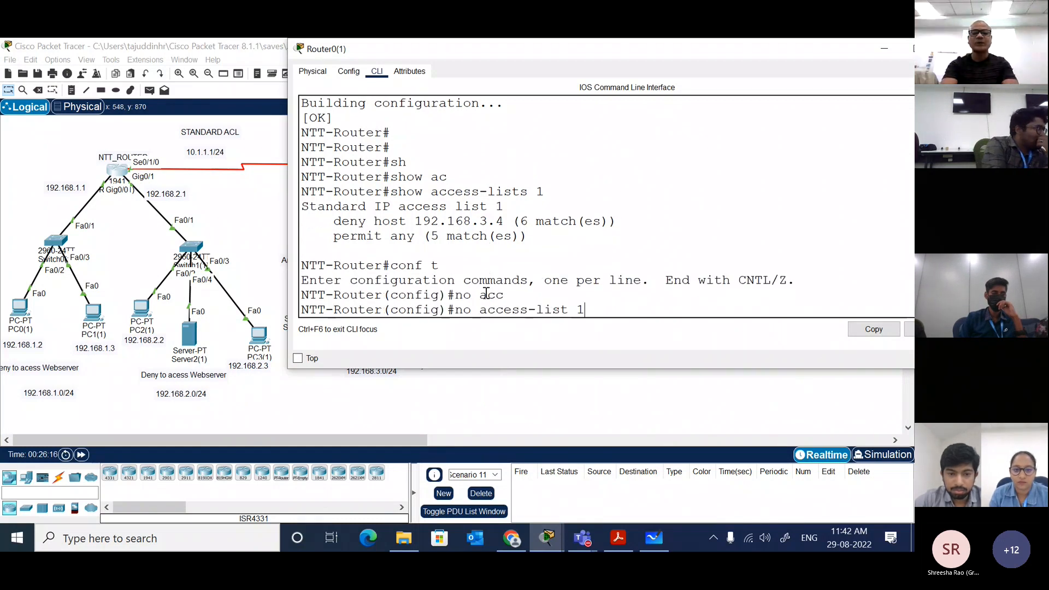
pyautogui.press('Return')
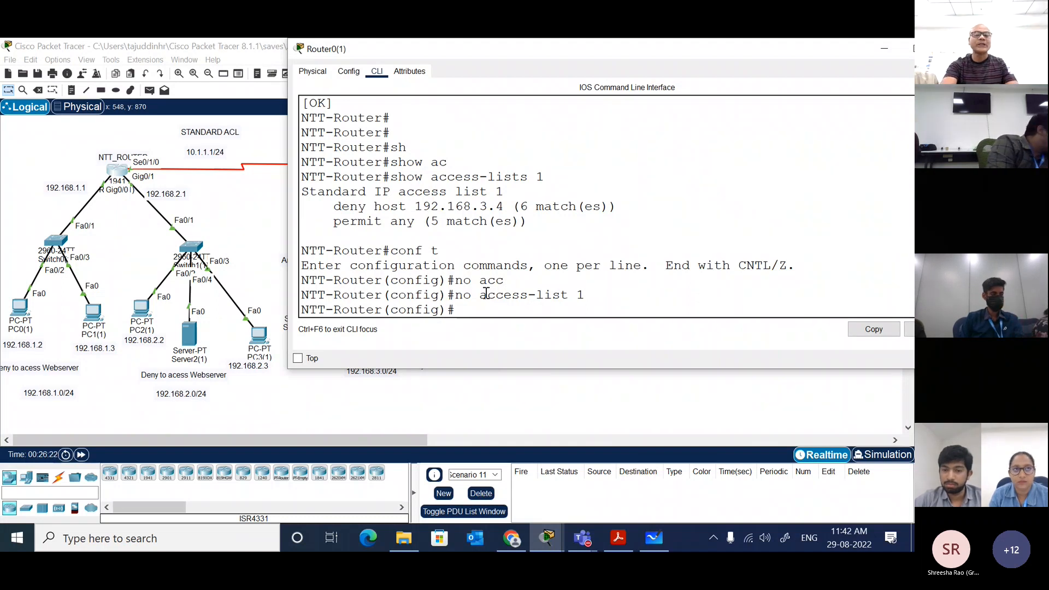
pyautogui.click(265, 236)
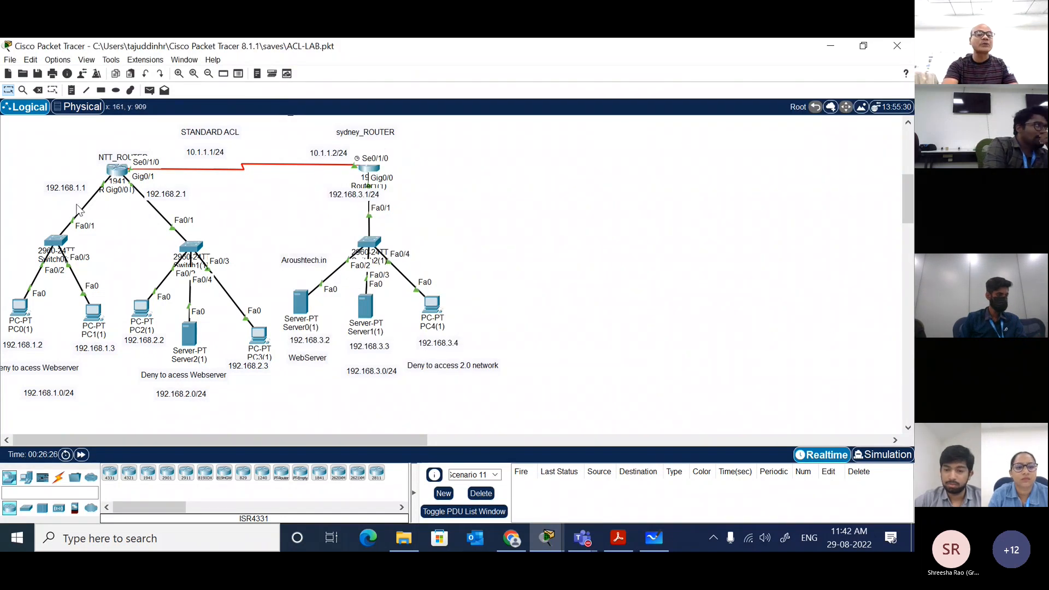
# Step: Send a simple PDU from Server1(1) to PC1(1)
pyautogui.click(73, 92)
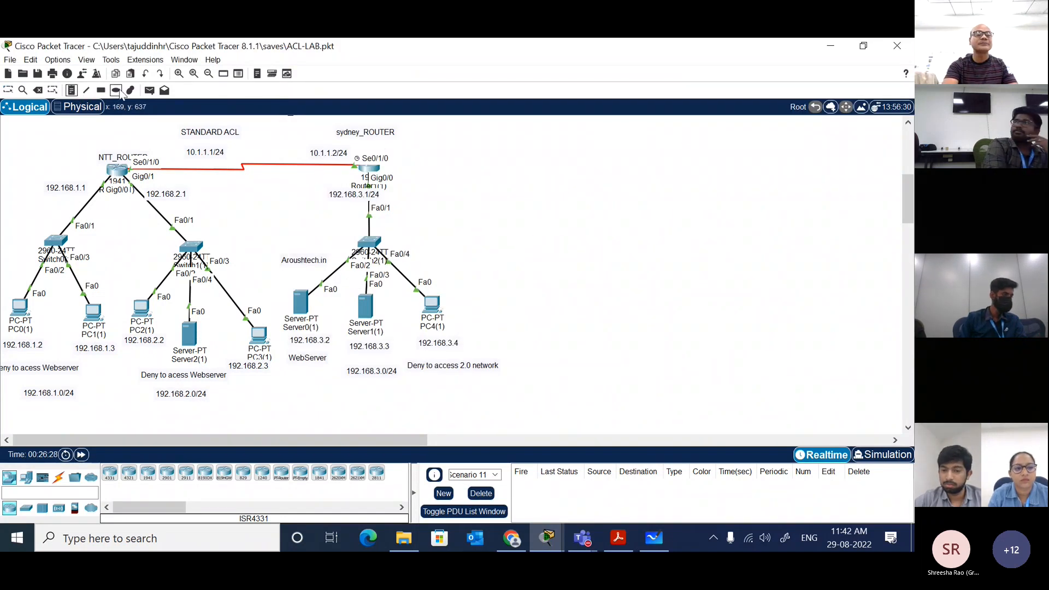
pyautogui.click(149, 90)
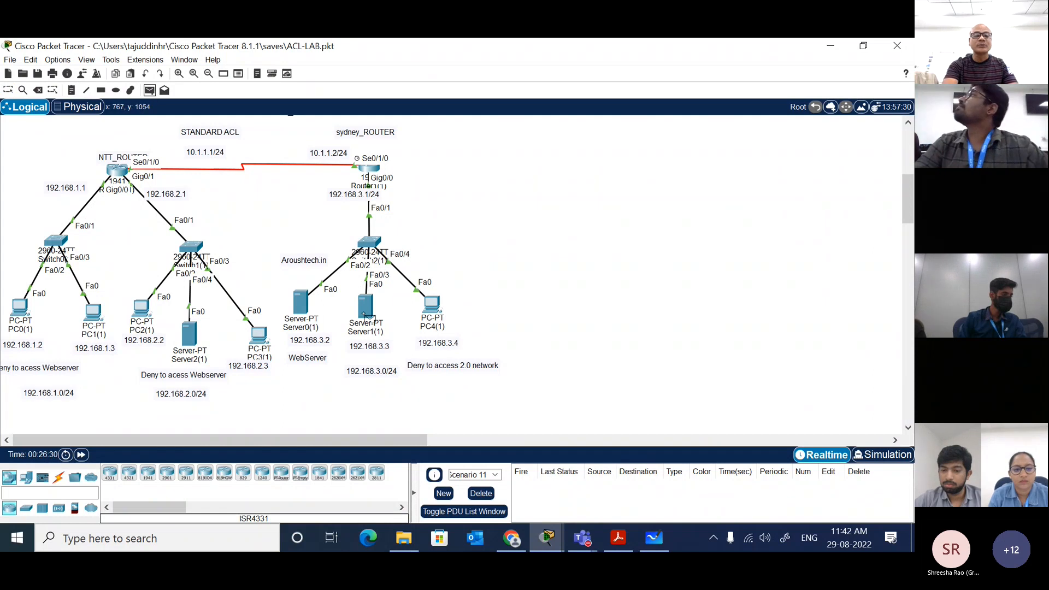
pyautogui.click(366, 306)
pyautogui.click(98, 319)
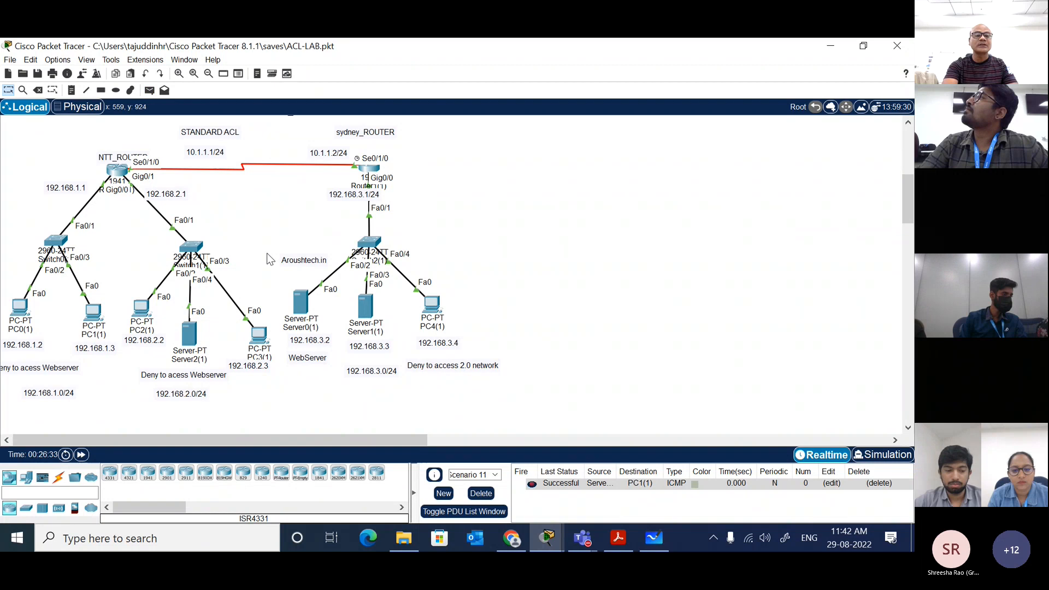
# Step: Send two simple PDUs from PC4(1) to PC1(1) to retest access to the 192.168.1.0 network
pyautogui.click(149, 90)
pyautogui.click(432, 305)
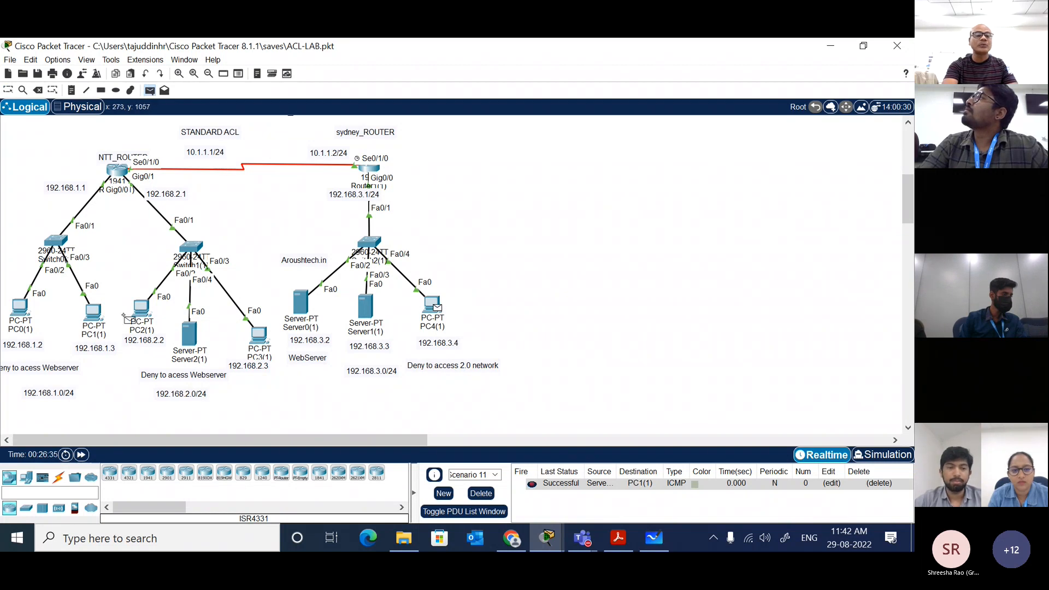
pyautogui.click(95, 315)
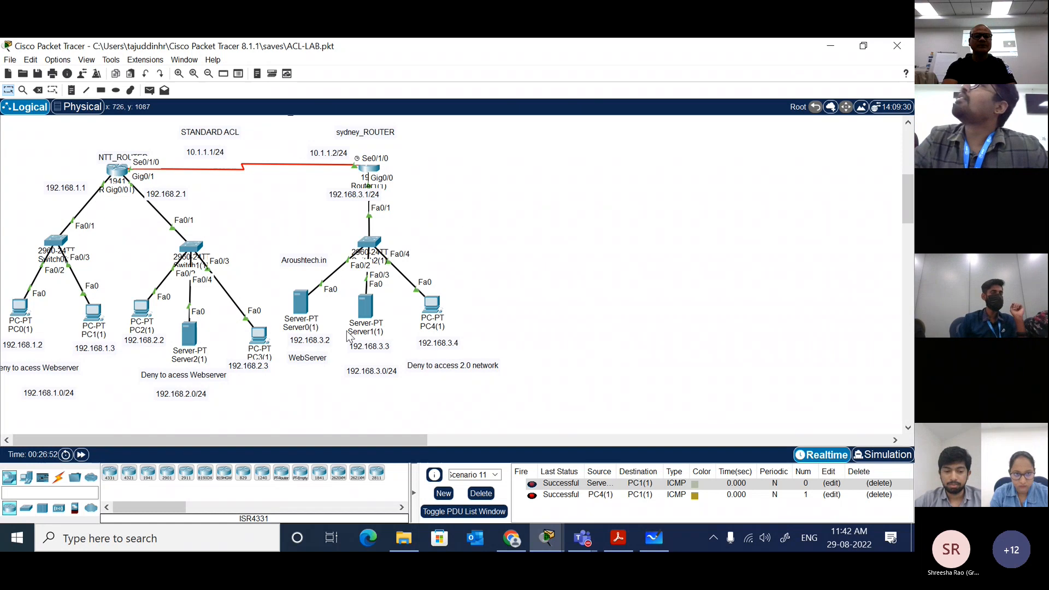
pyautogui.click(151, 90)
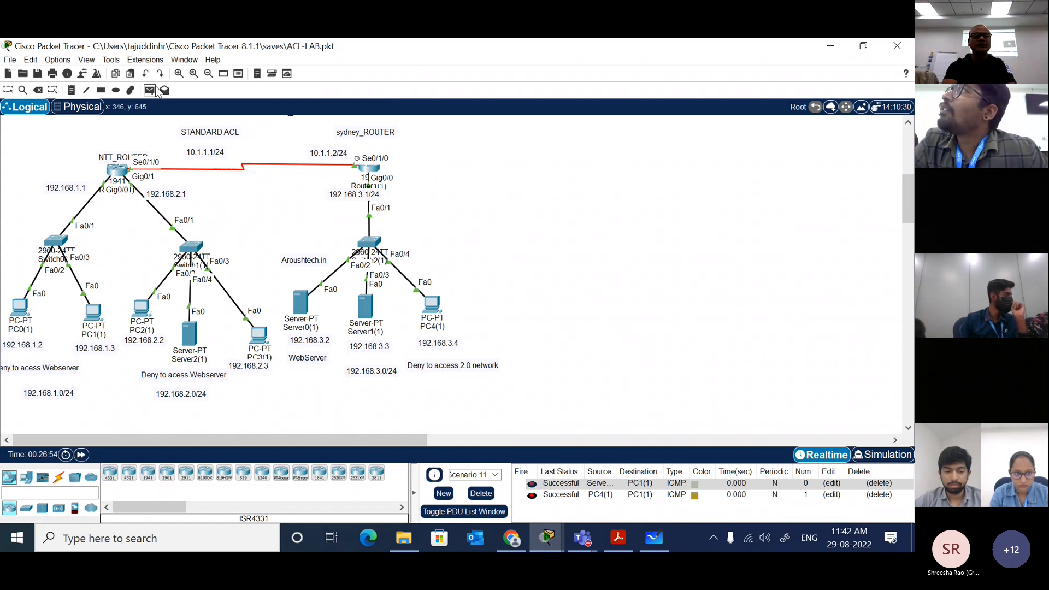
pyautogui.click(434, 307)
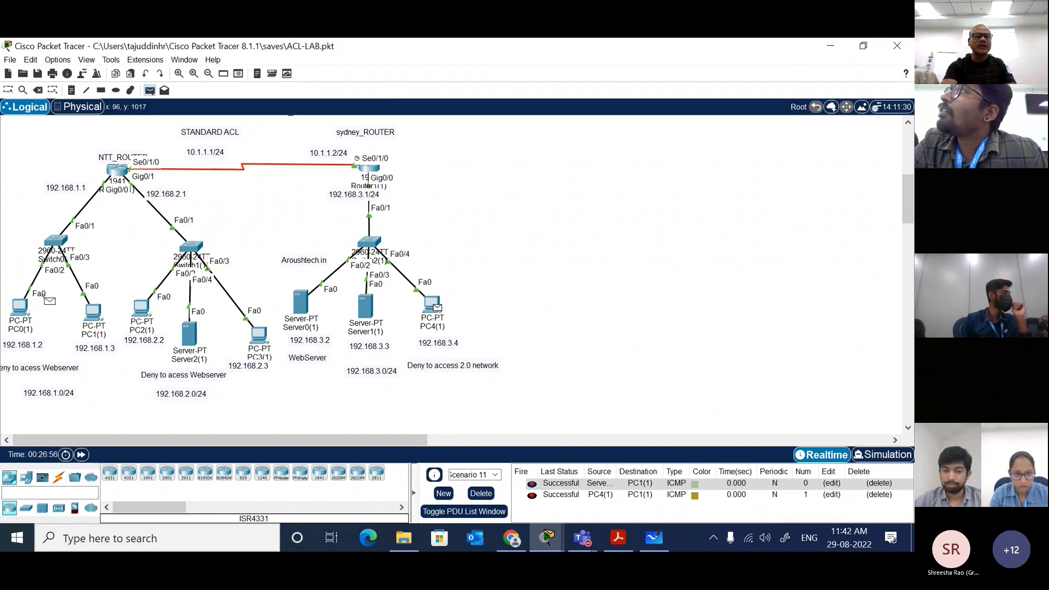
pyautogui.click(94, 311)
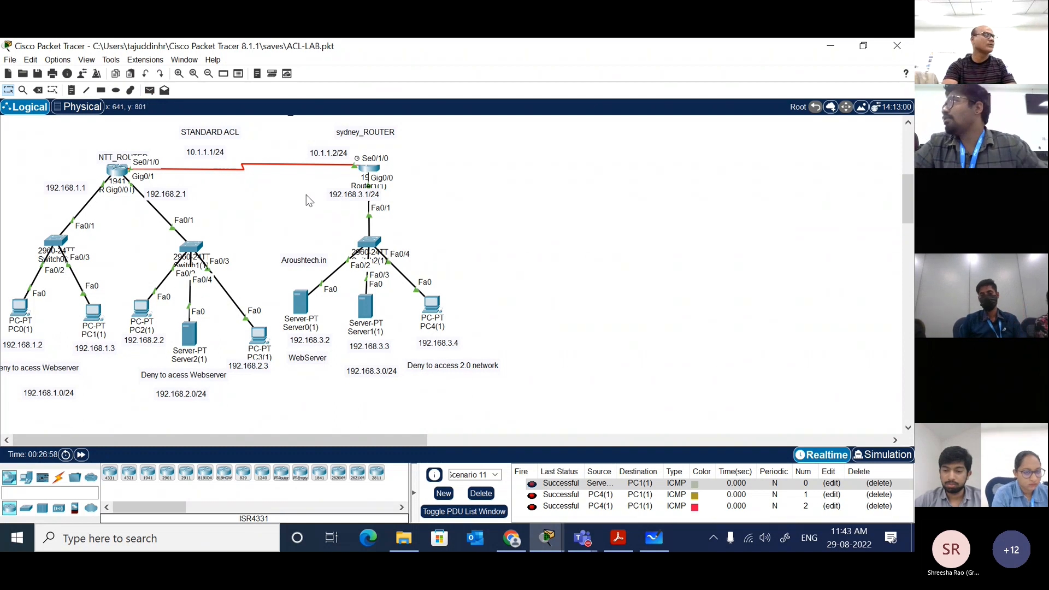
# Step: Unbind inbound access group 1 from the NTT router's se0/1/0 interface with no ip access-group 1 in, and end configuration mode
pyautogui.click(116, 171)
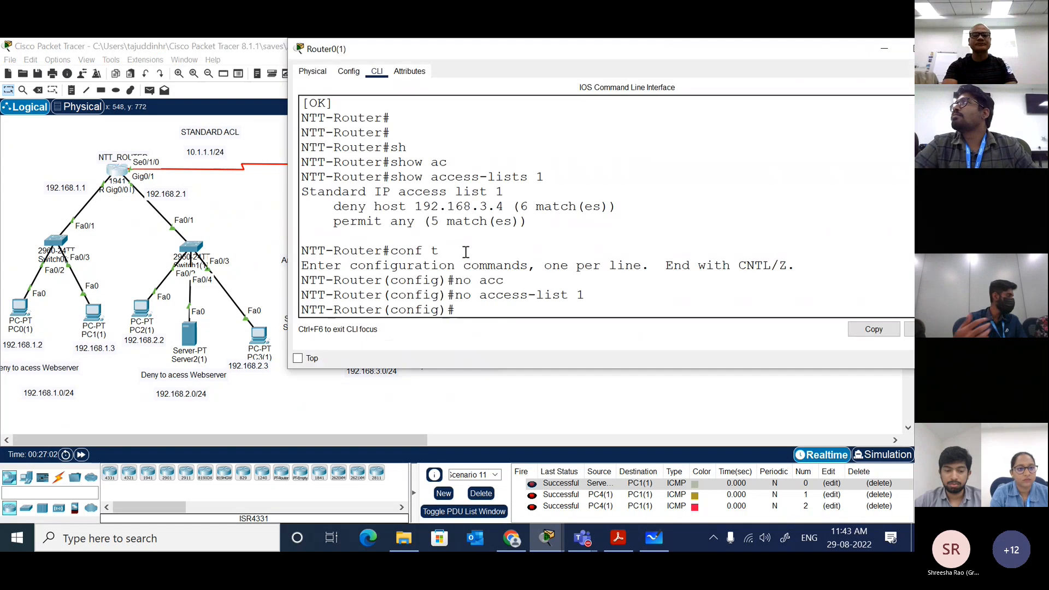
pyautogui.write('int s')
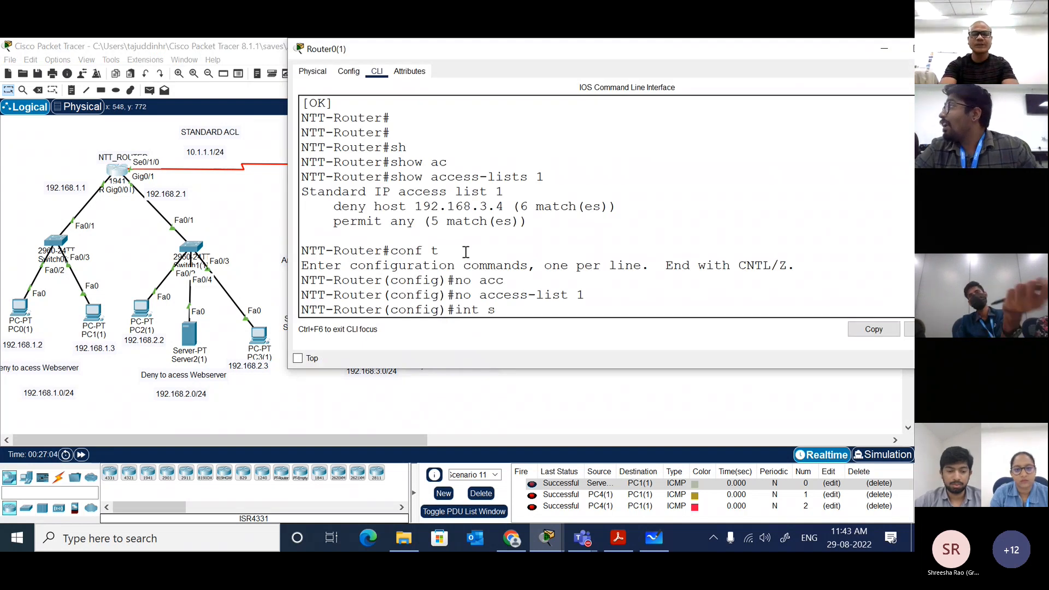
pyautogui.write('e0/1/')
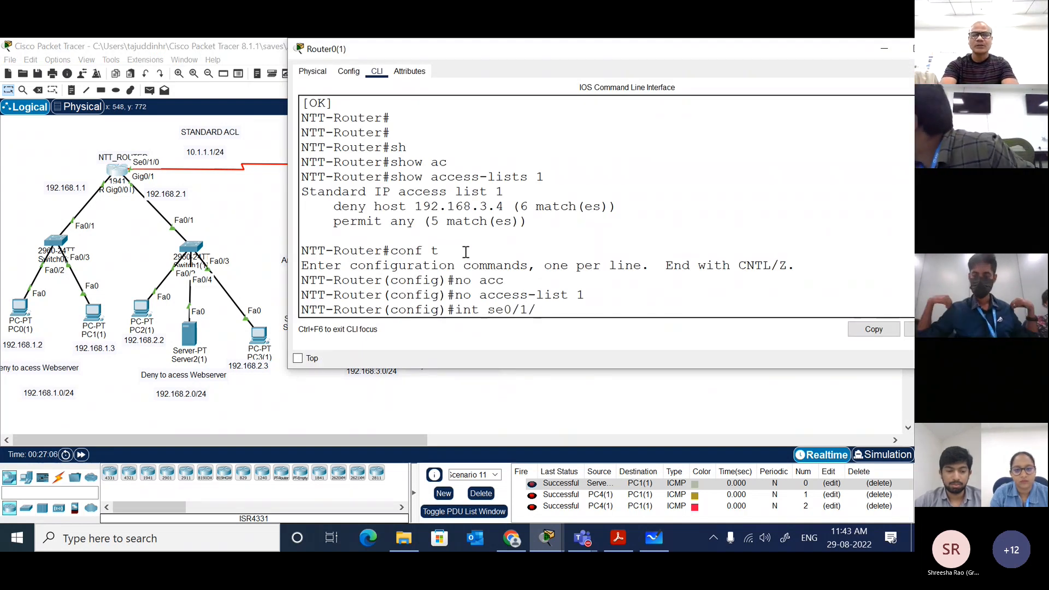
pyautogui.write('0')
pyautogui.press('Return')
pyautogui.write('no')
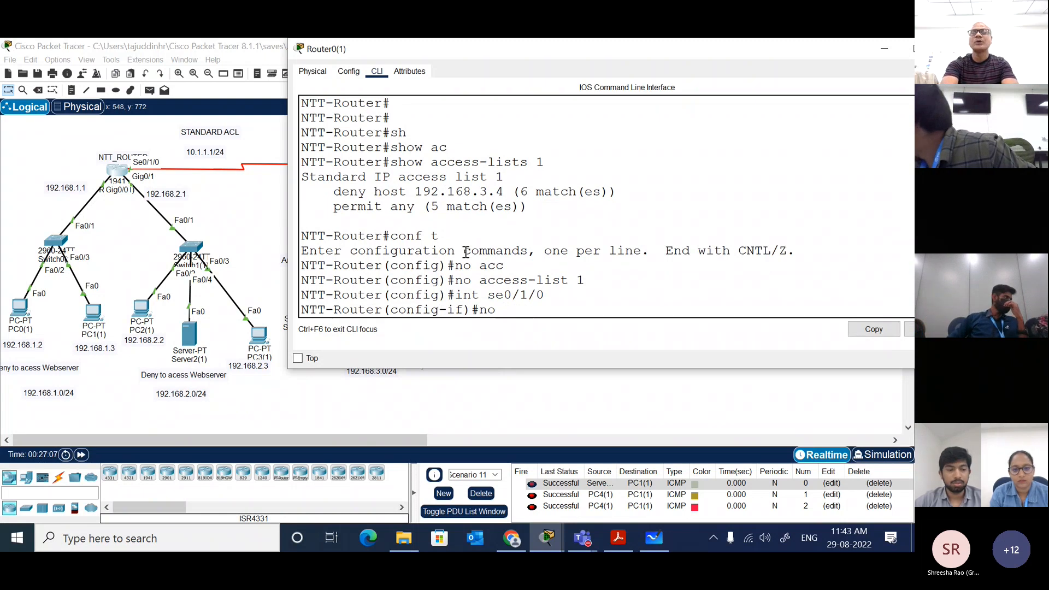
pyautogui.write(' ip acc')
pyautogui.press('Tab')
pyautogui.write('1')
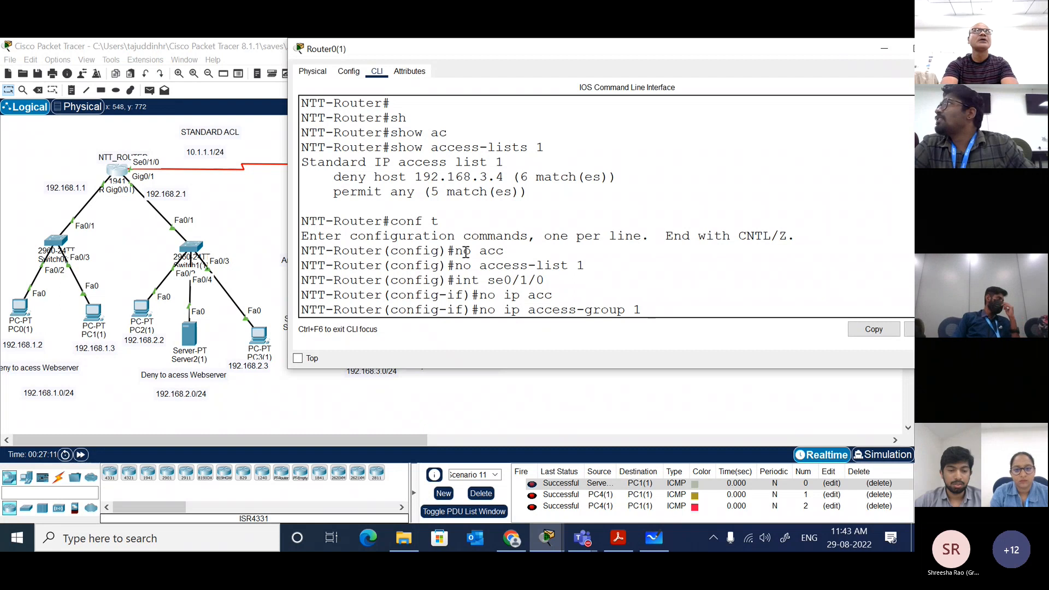
pyautogui.write(' in')
pyautogui.press('Return')
pyautogui.press('Up')
pyautogui.press('Return')
pyautogui.press('Return')
pyautogui.press('Return')
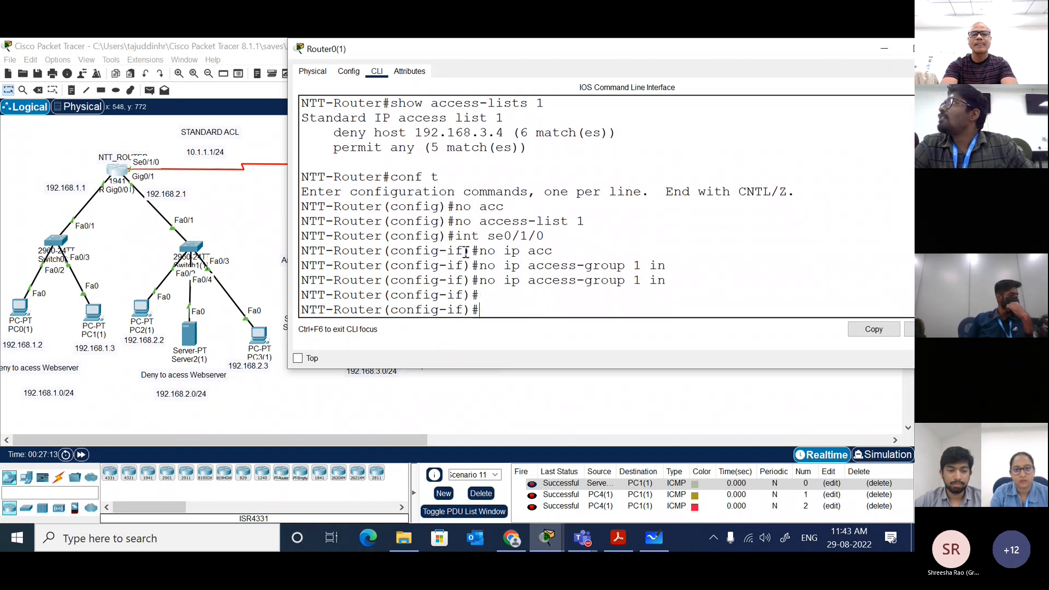
pyautogui.write('end')
pyautogui.press('Return')
pyautogui.press('Return')
pyautogui.press('Return')
pyautogui.press('Return')
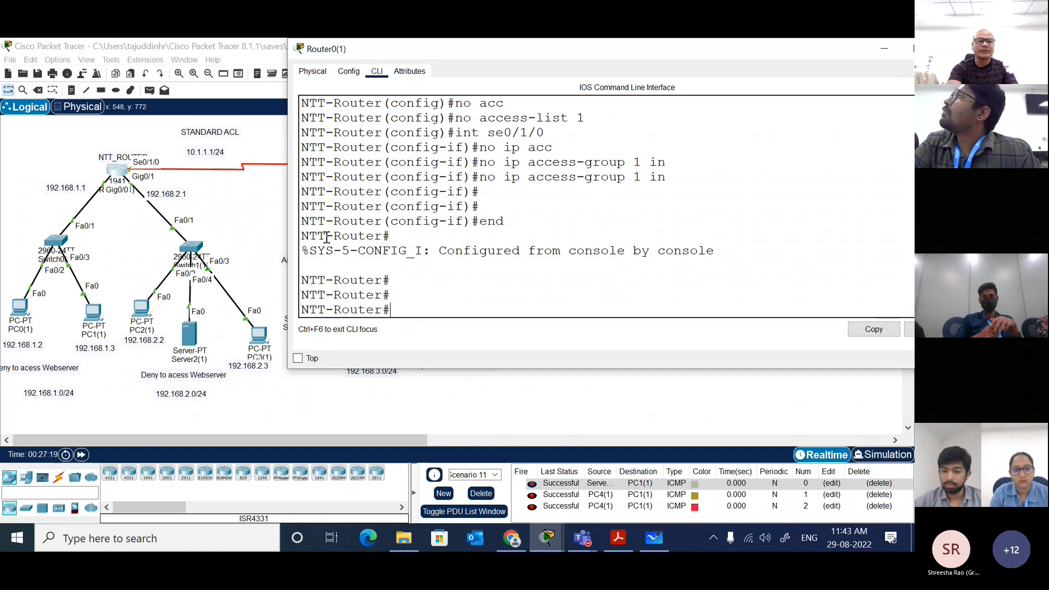
pyautogui.click(228, 223)
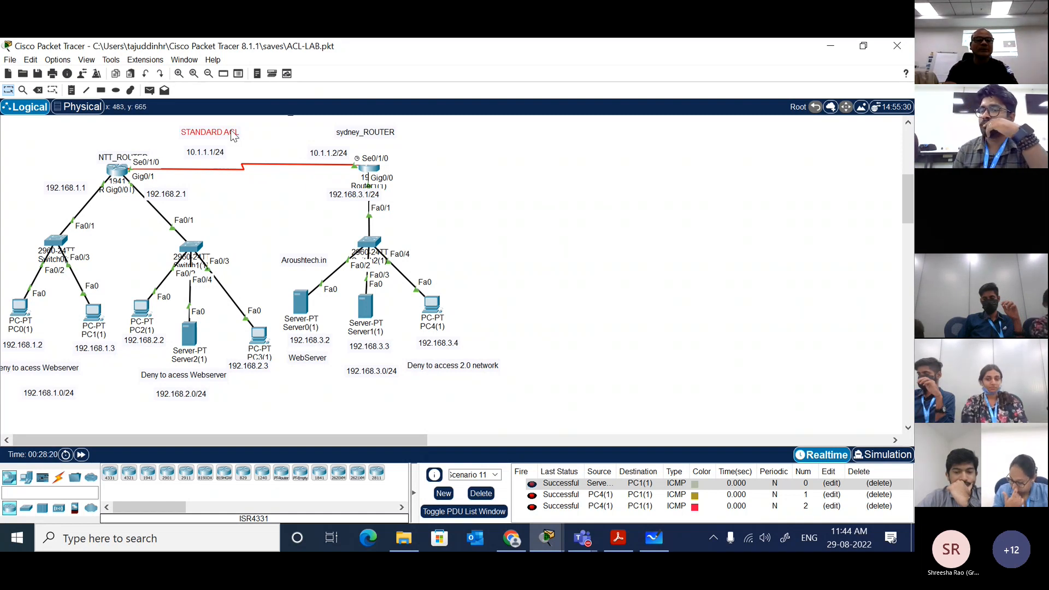
# Step: Move the STANDARD ACL label above the NTT router and change its text to "STANDARD ACL/extended acl"
pyautogui.moveTo(233, 136); pyautogui.dragTo(128, 136)
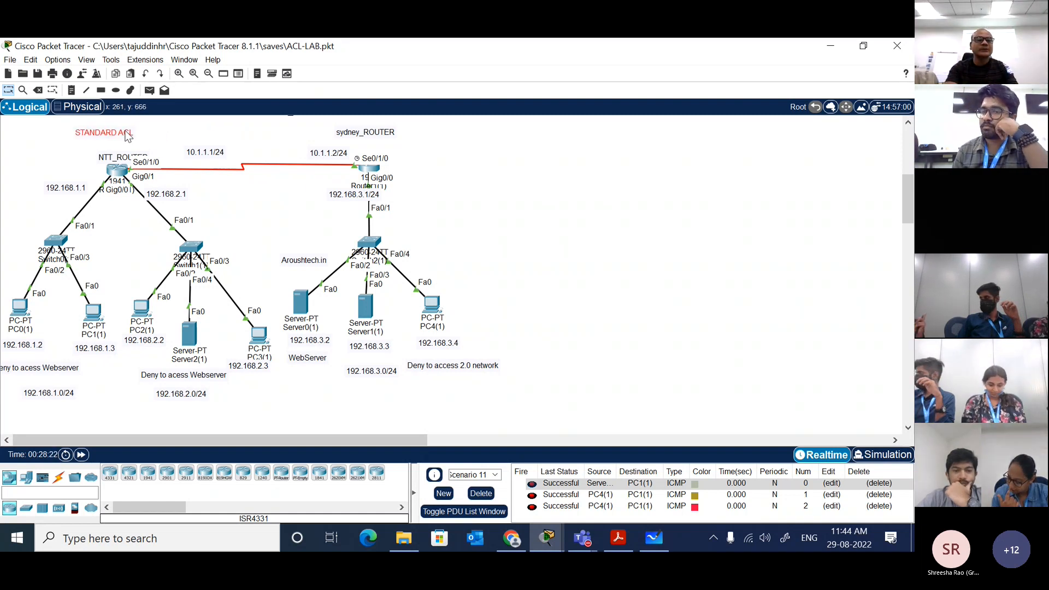
pyautogui.click(72, 90)
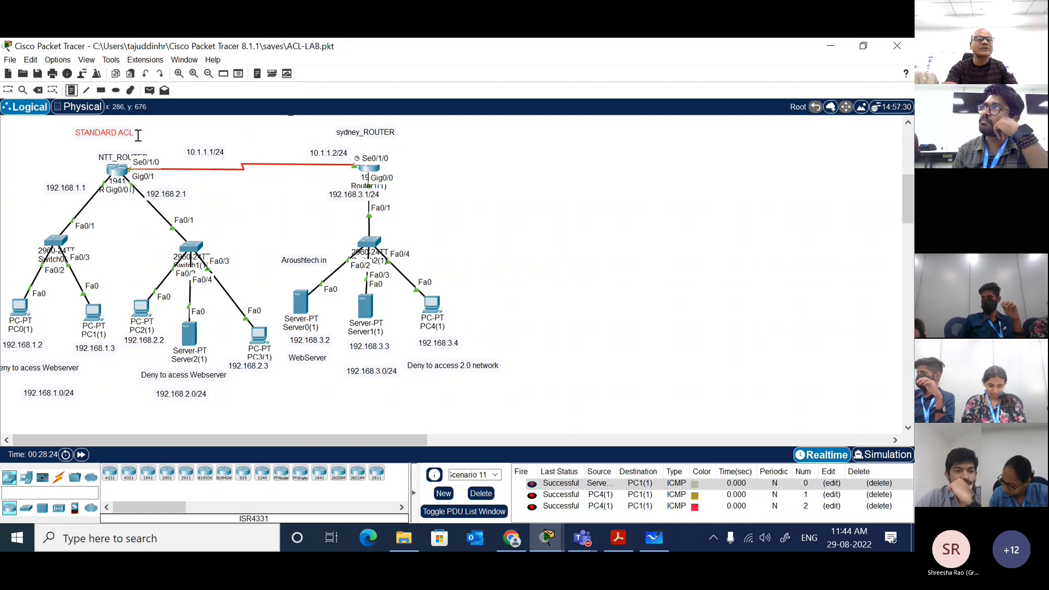
pyautogui.press('Escape')
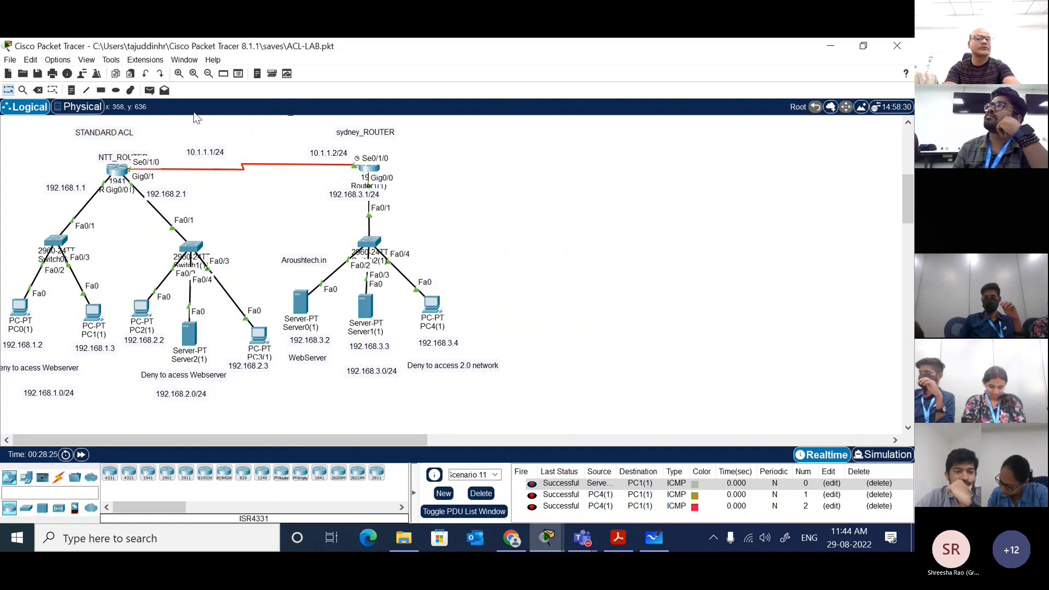
pyautogui.doubleClick(136, 132)
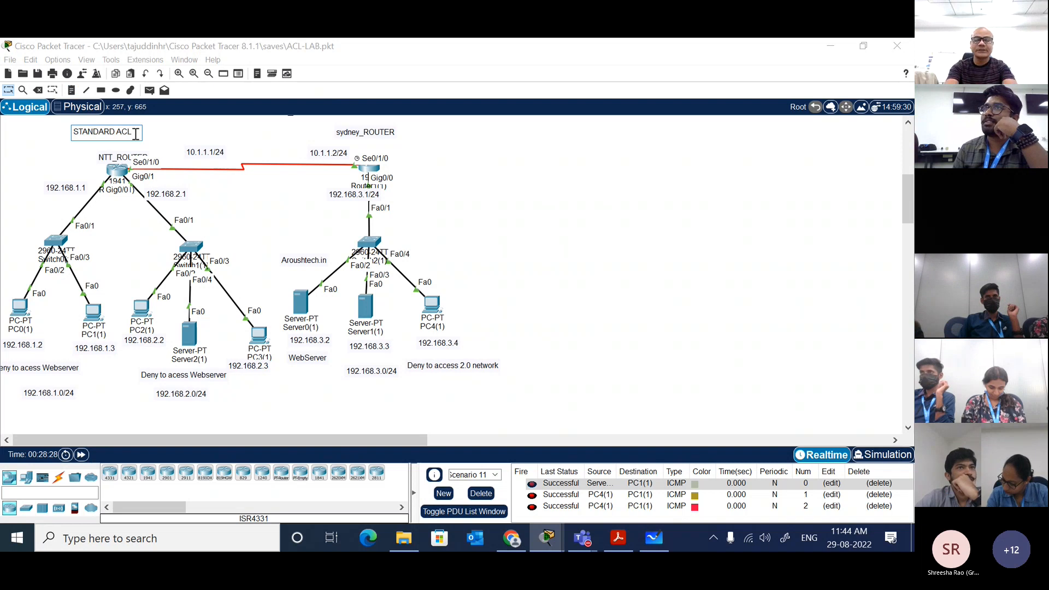
pyautogui.press('Return')
pyautogui.write('exten')
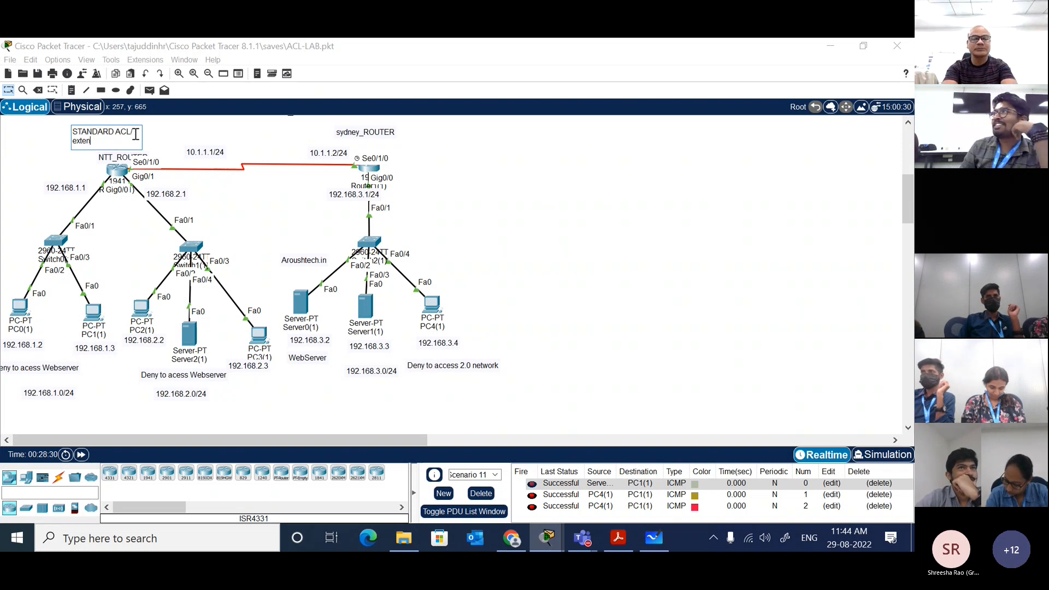
pyautogui.write('ded acl')
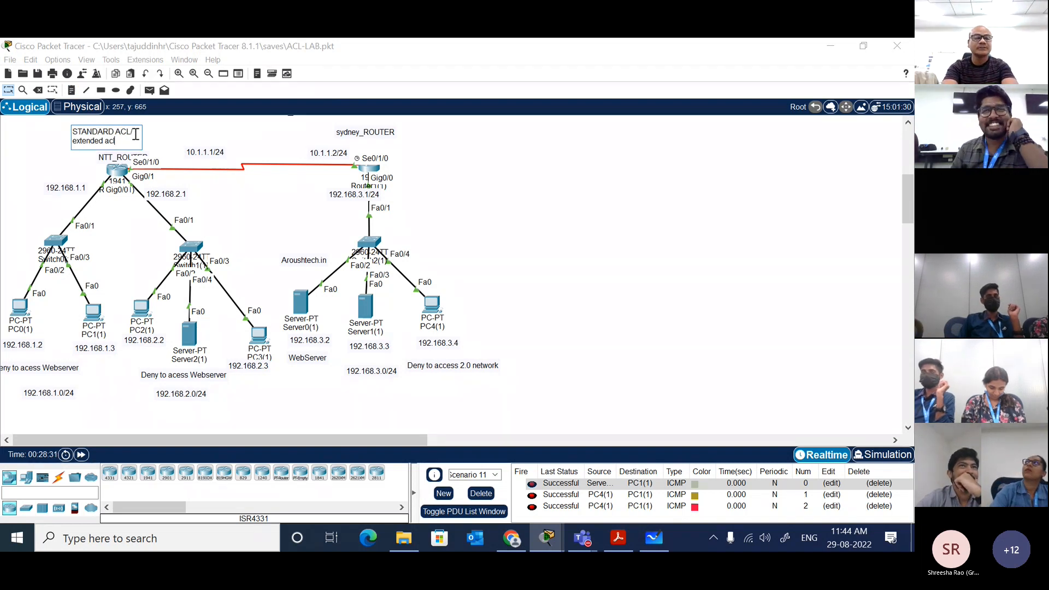
pyautogui.press('Return')
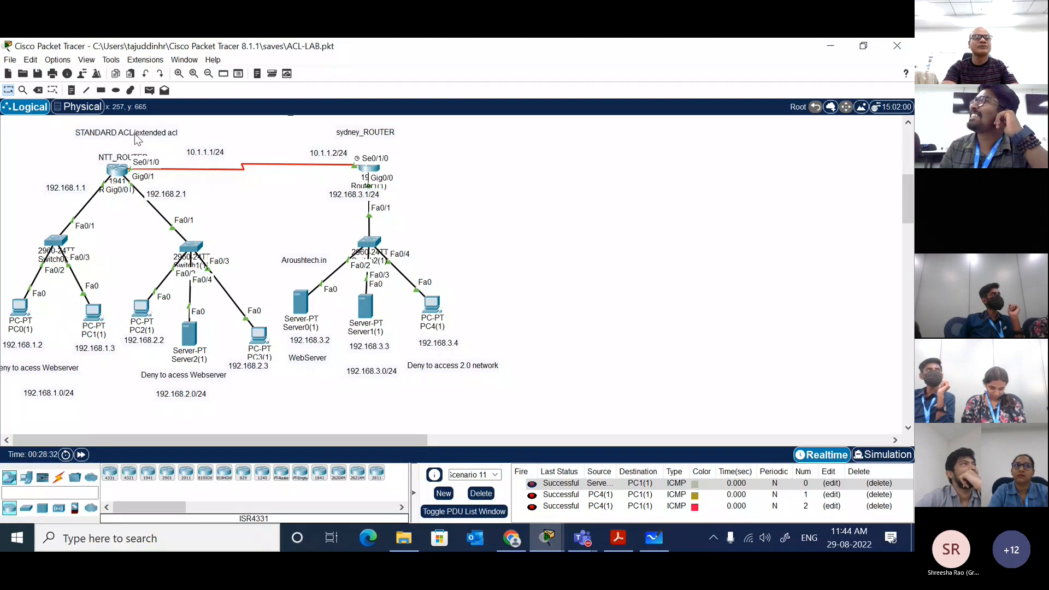
pyautogui.moveTo(136, 139); pyautogui.dragTo(160, 135)
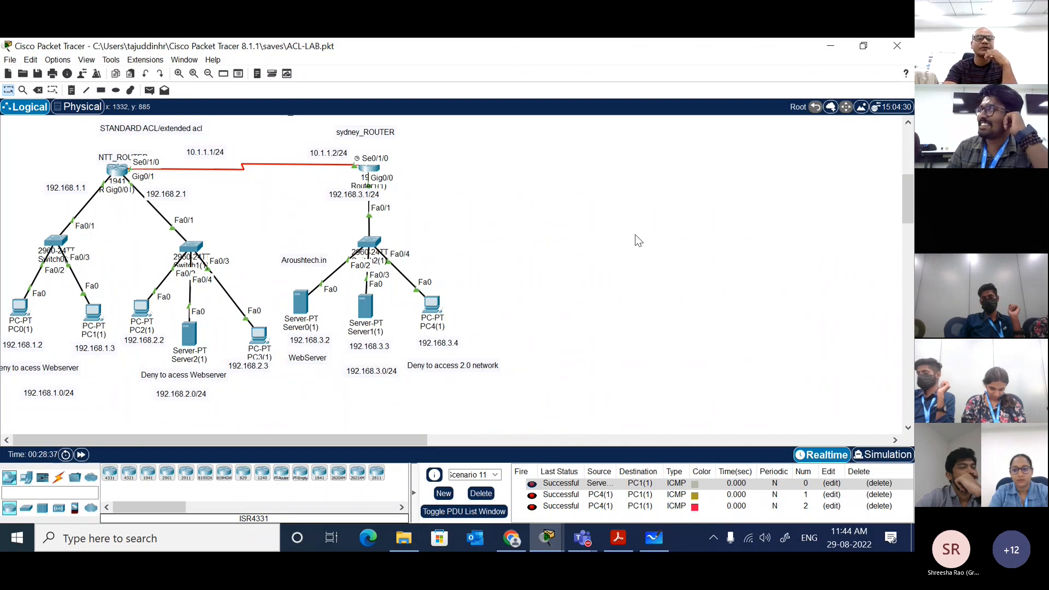
# Step: Change the note beneath PC4(1) to "Deny to access webserver 192.168.2.4 network"
pyautogui.scroll(5, 634, 236)
pyautogui.scroll(-1, 634, 236)
pyautogui.scroll(-4, 635, 234)
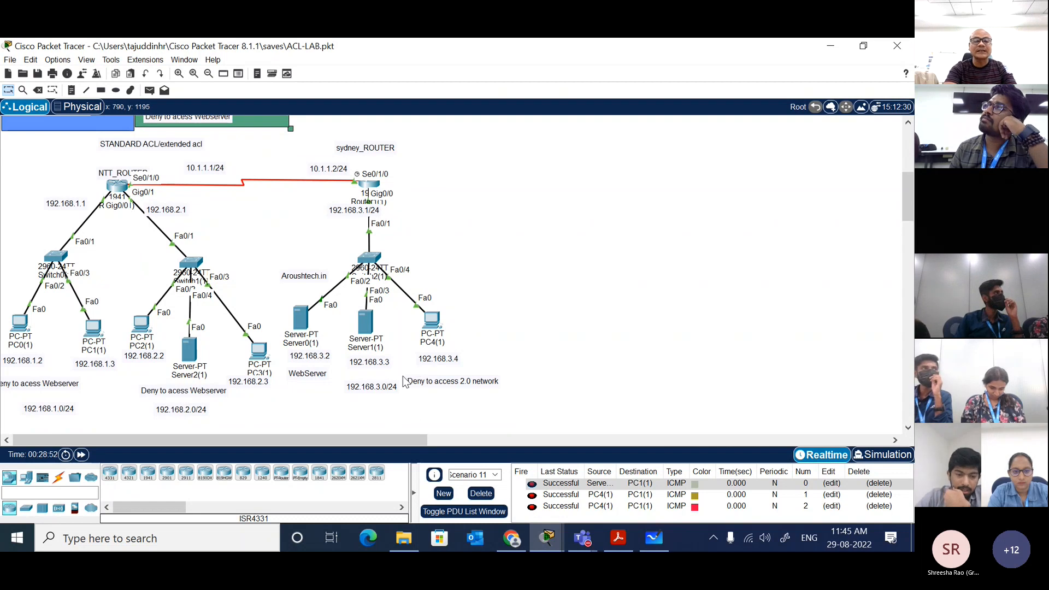
pyautogui.doubleClick(456, 386)
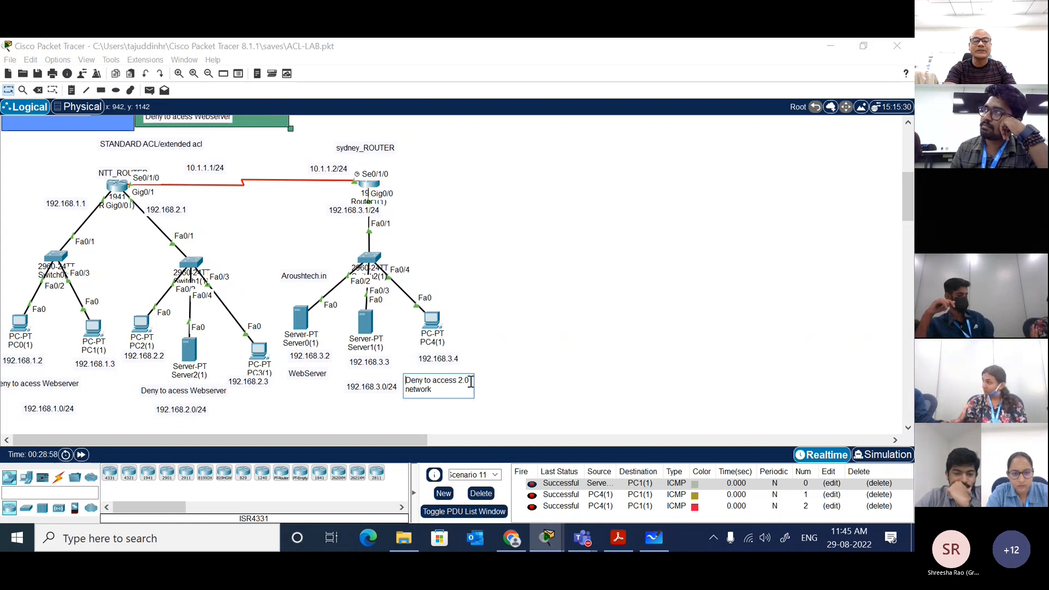
pyautogui.press('BackSpace')
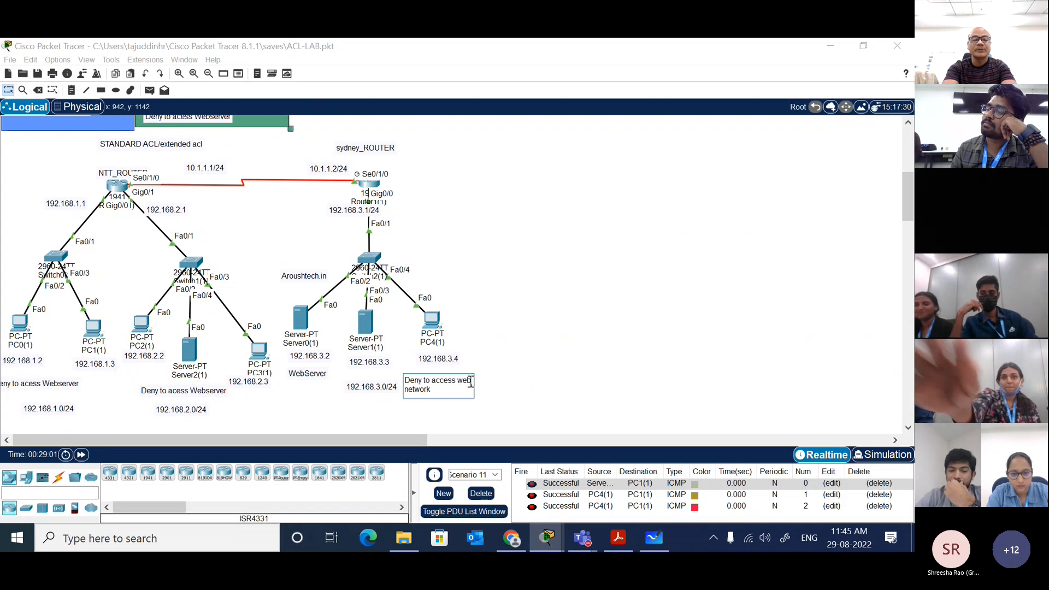
pyautogui.write('webserv')
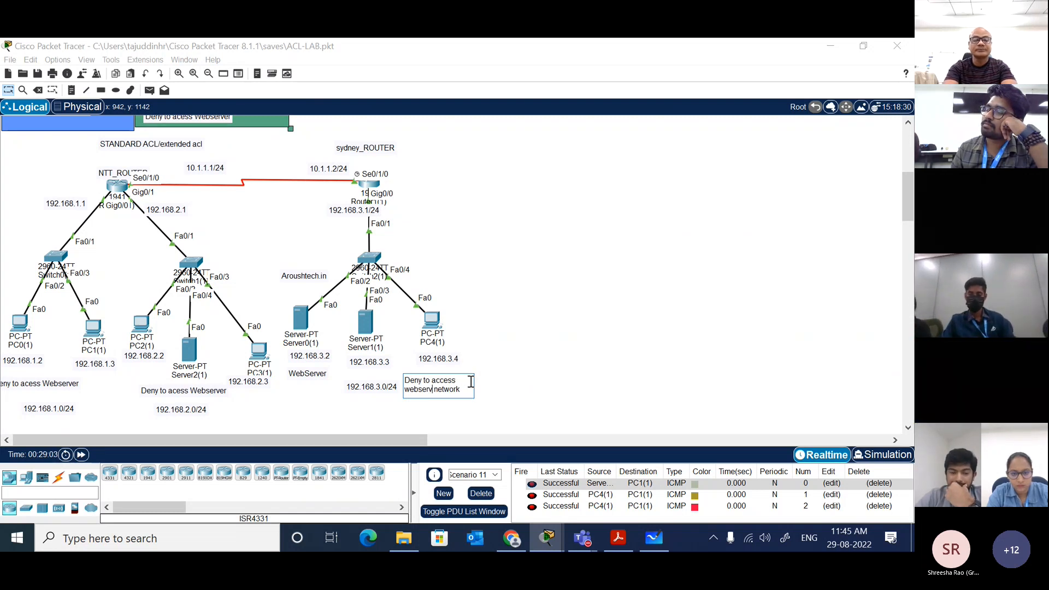
pyautogui.write('er')
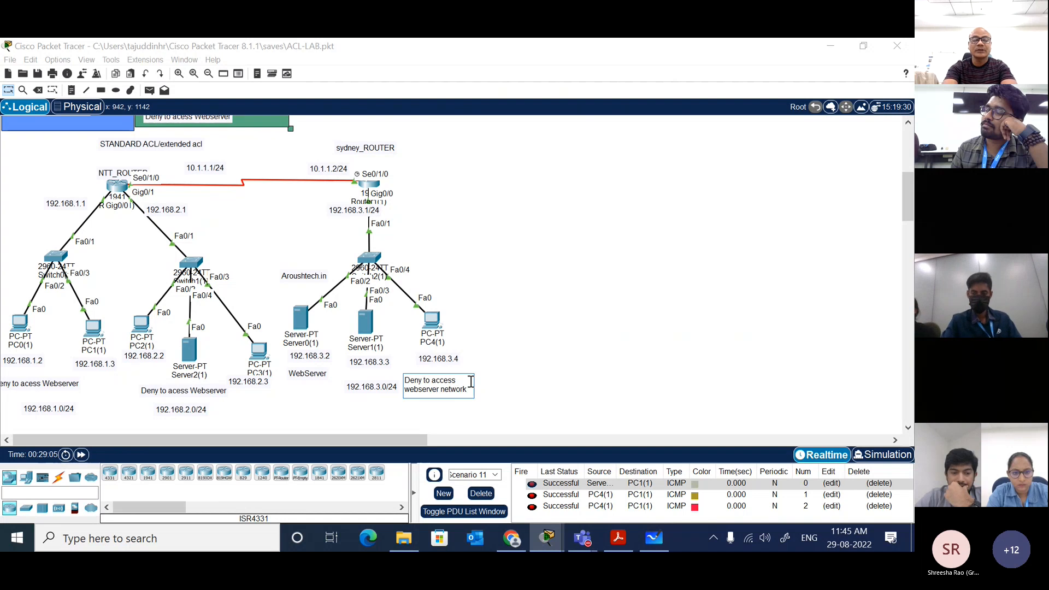
pyautogui.write(' 192')
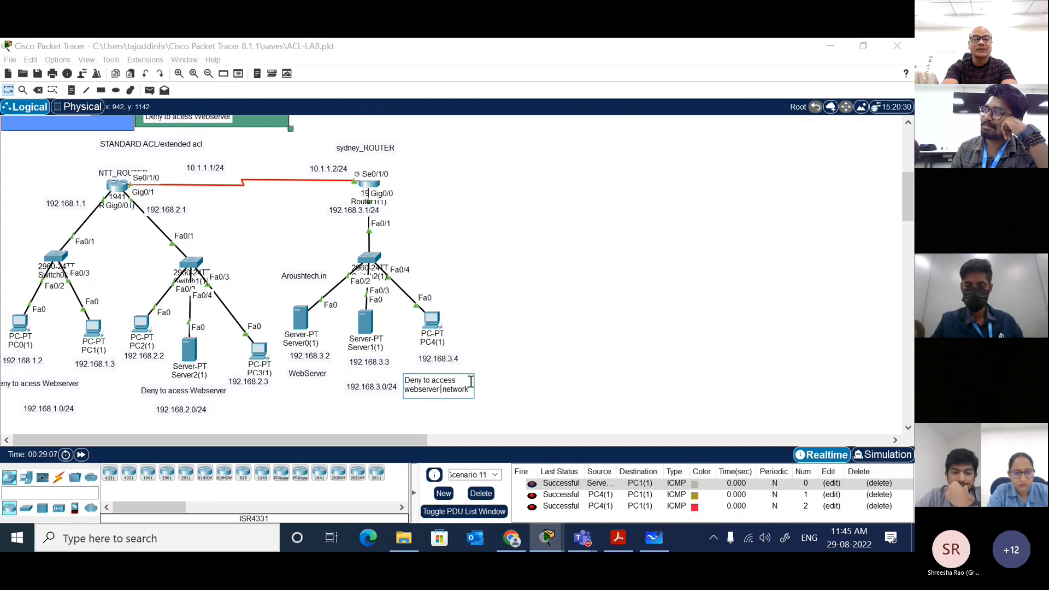
pyautogui.write('.168.')
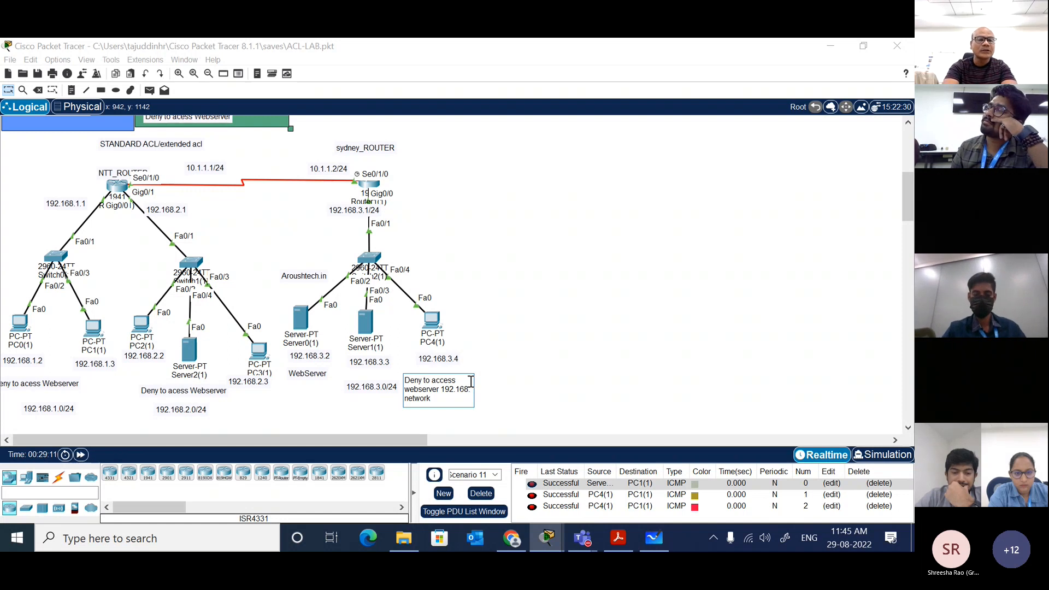
pyautogui.write('2.4')
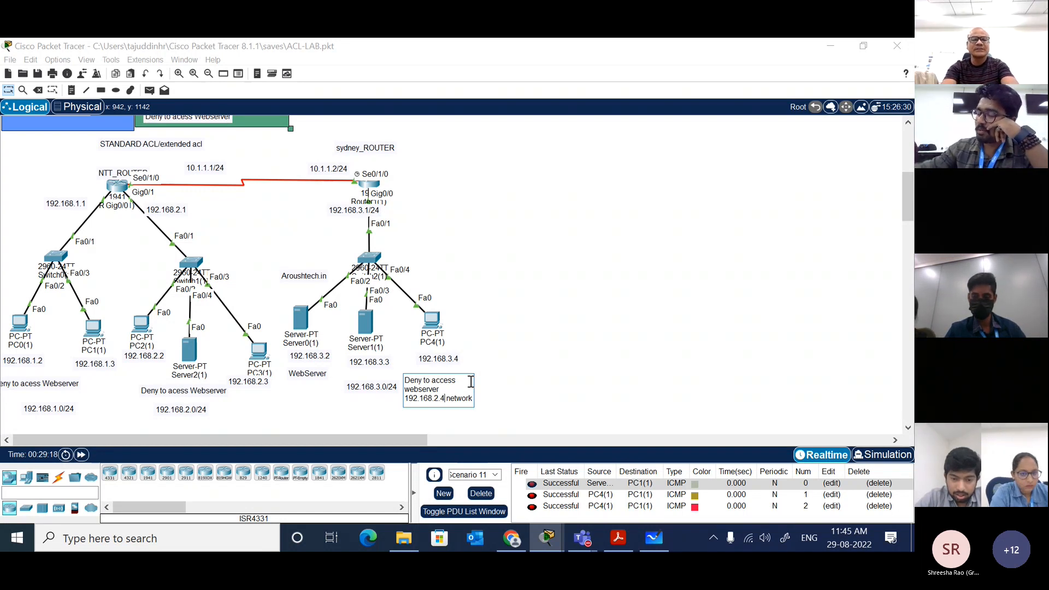
pyautogui.click(477, 388)
# Step: Check the IP configuration of Server2(1), and close its window
pyautogui.click(199, 351)
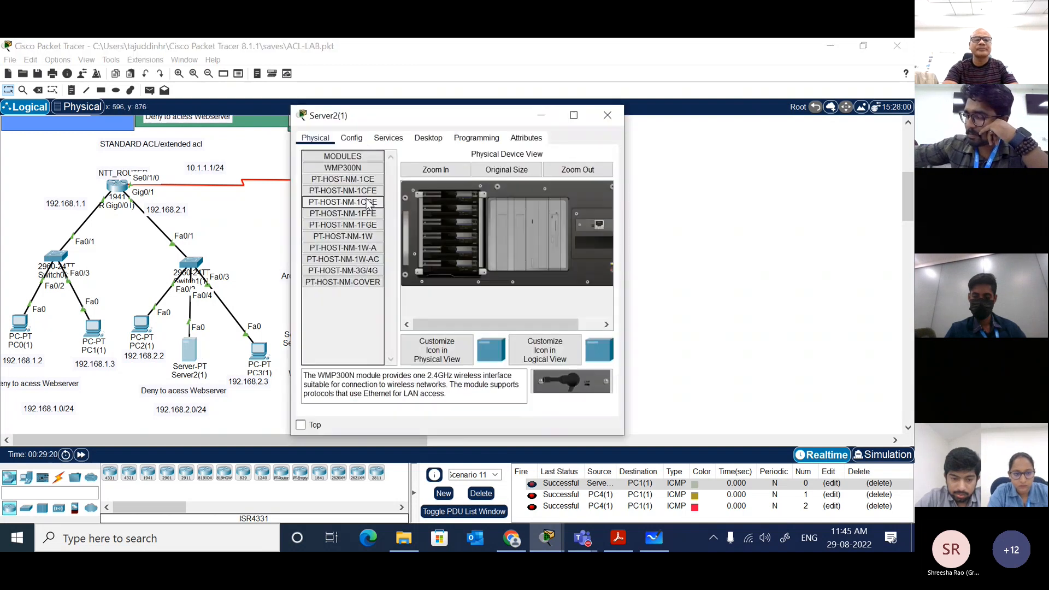
pyautogui.click(414, 142)
pyautogui.click(352, 167)
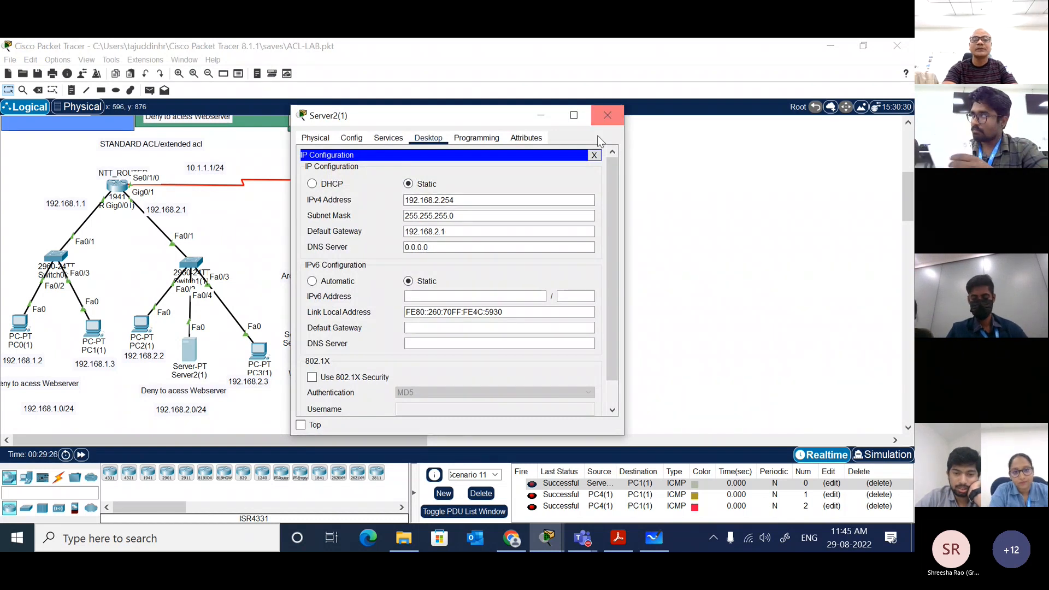
pyautogui.click(593, 155)
pyautogui.click(606, 115)
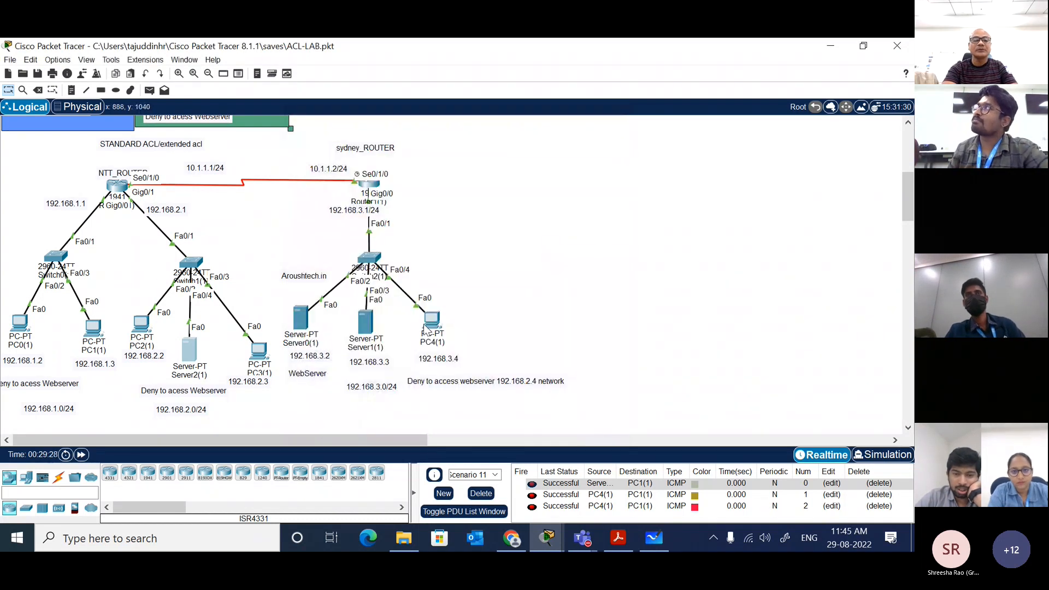
# Step: Change the note beneath PC4(1) to "Deny to access webserver 192.168.2.254 network"
pyautogui.doubleClick(460, 382)
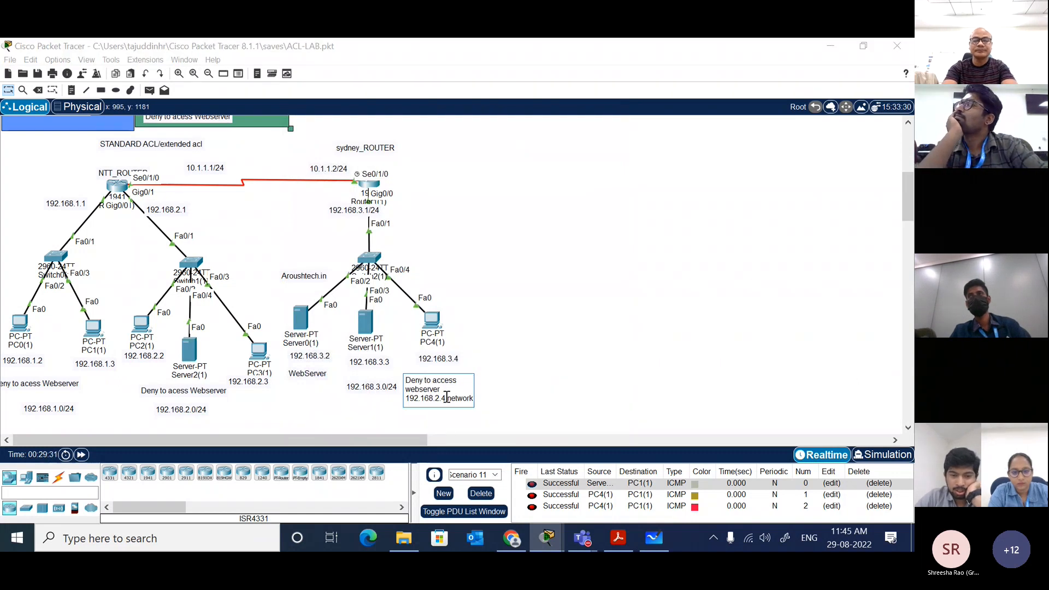
pyautogui.write('25')
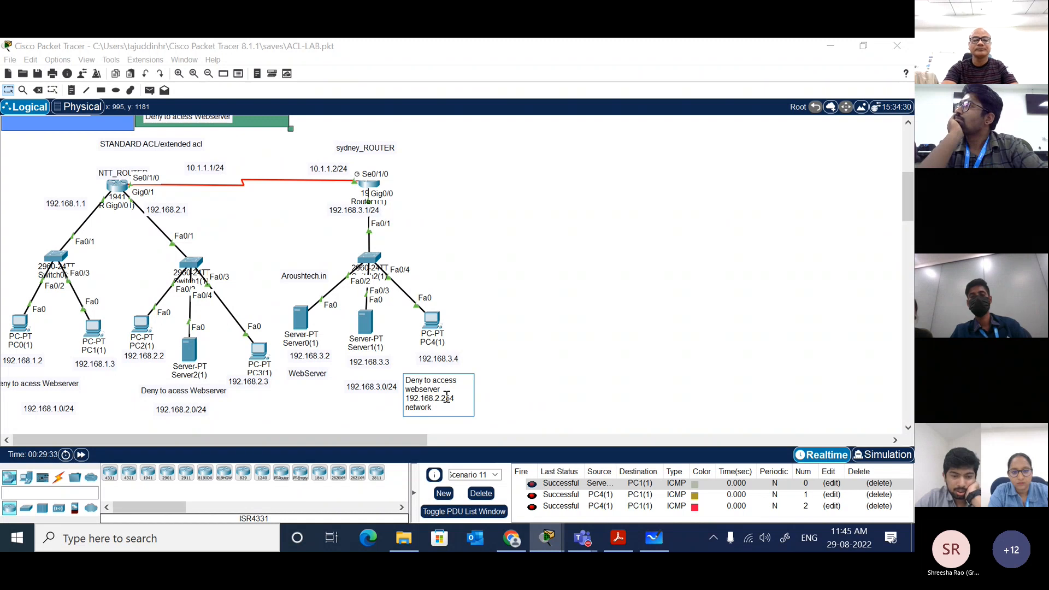
pyautogui.click(543, 357)
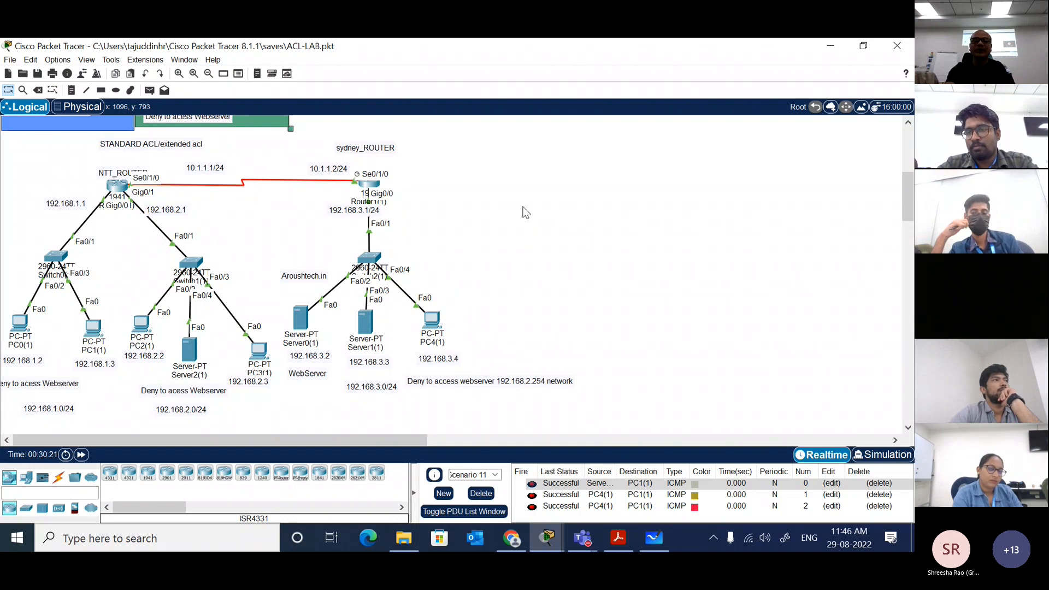
# Step: Open the Sydney router's command line and enter privileged mode with enable
pyautogui.click(371, 185)
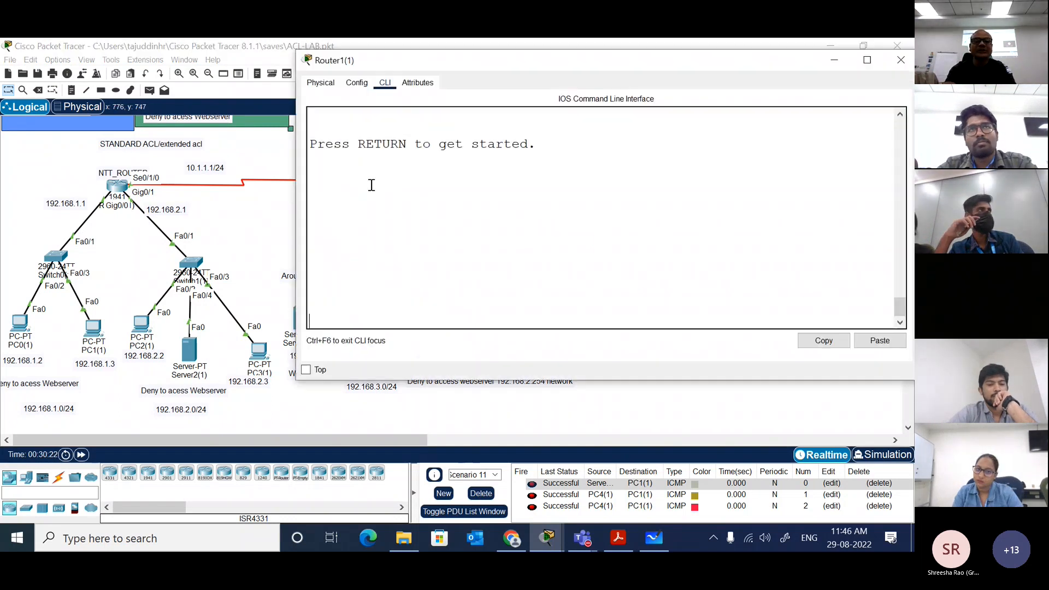
pyautogui.press('Return')
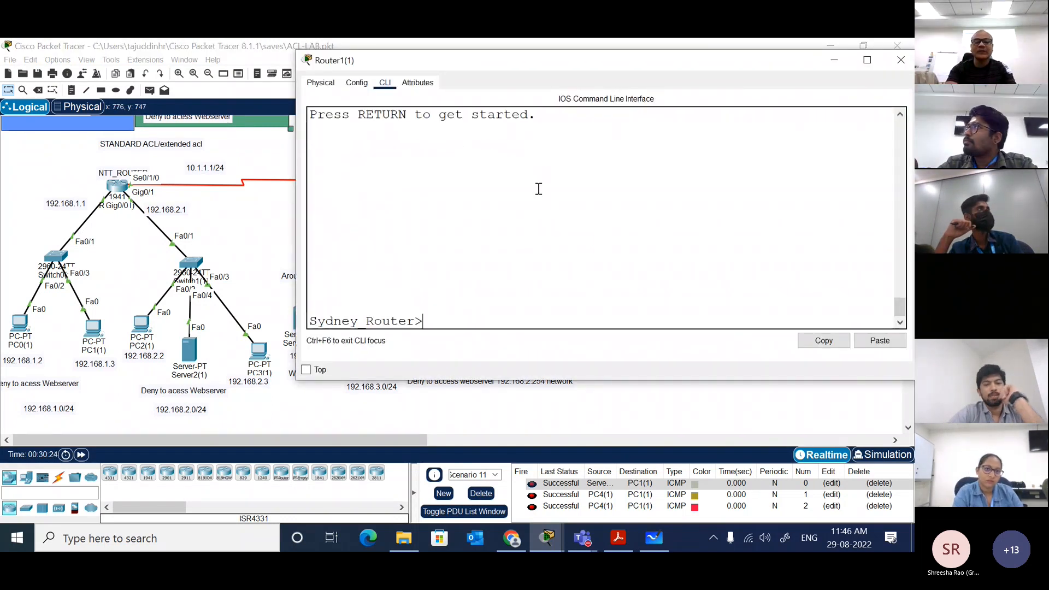
pyautogui.click(816, 273)
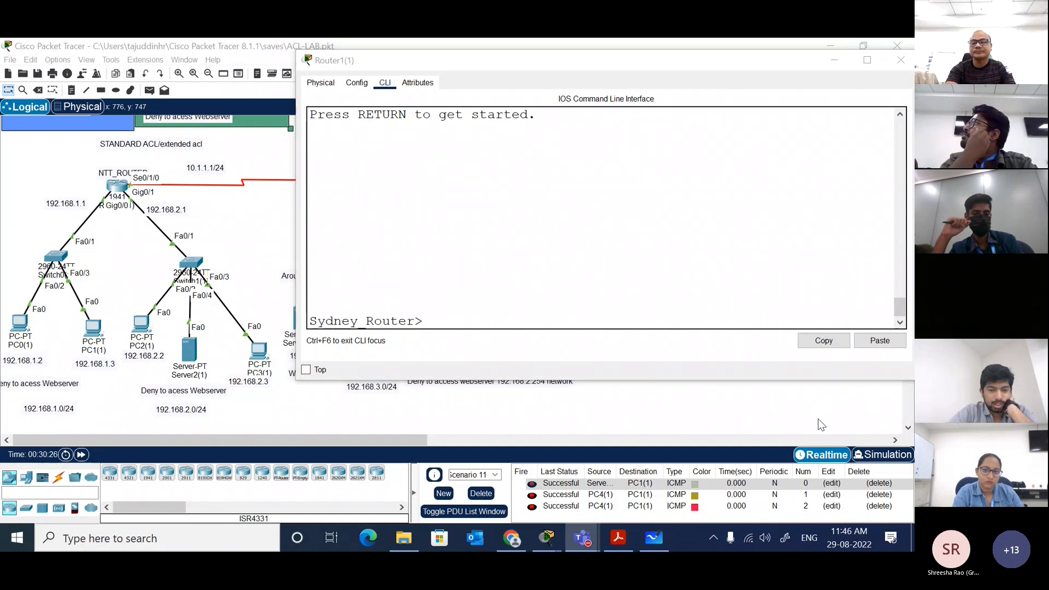
pyautogui.click(493, 213)
pyautogui.press('Return')
pyautogui.write('en')
pyautogui.press('Tab')
pyautogui.press('Return')
pyautogui.press('Return')
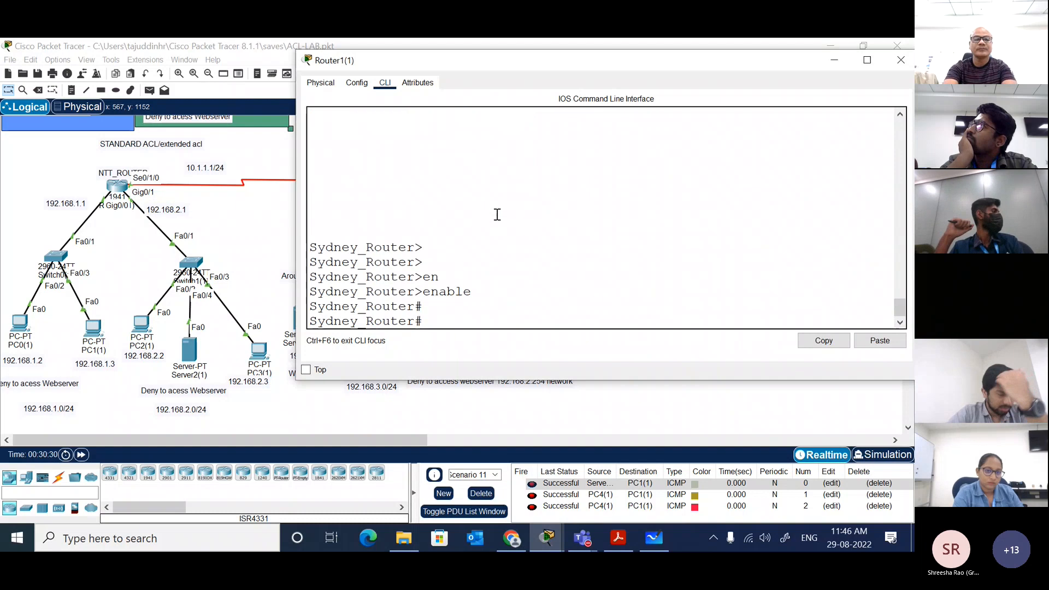
pyautogui.press('Return')
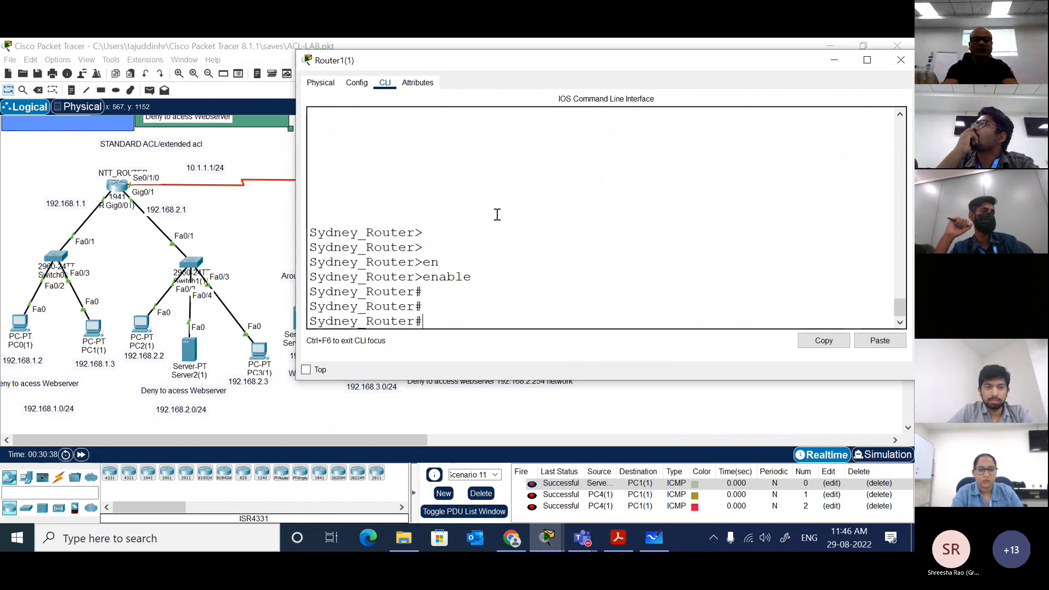
# Step: Enter global configuration mode on the Sydney router and start an access-list 100 deny entry, consulting the command help for the available actions
pyautogui.write('conf t')
pyautogui.press('Return')
pyautogui.write('acc')
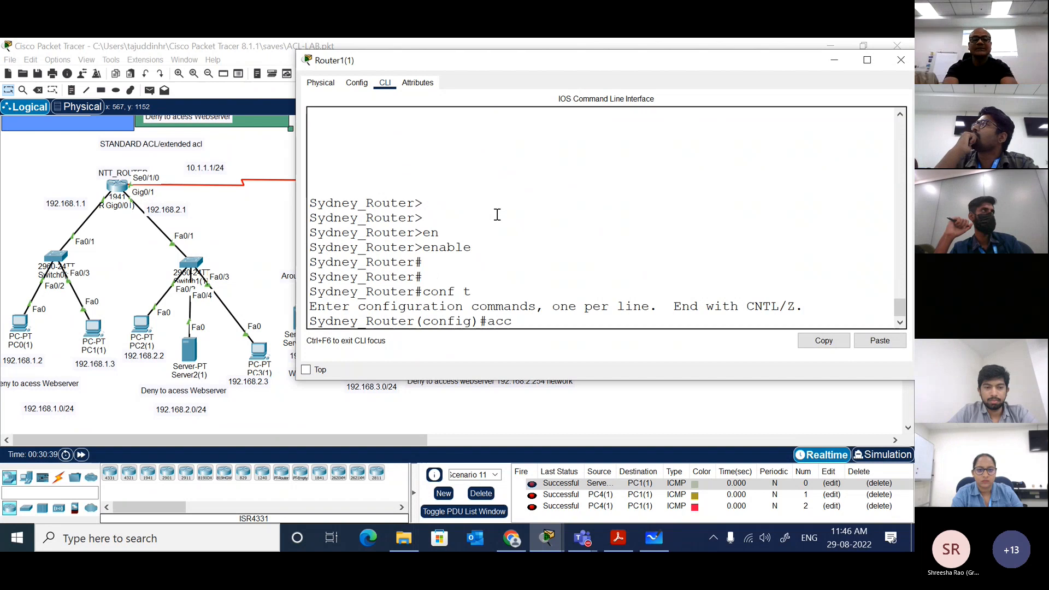
pyautogui.press('Tab')
pyautogui.moveTo(558, 63); pyautogui.dragTo(519, 52)
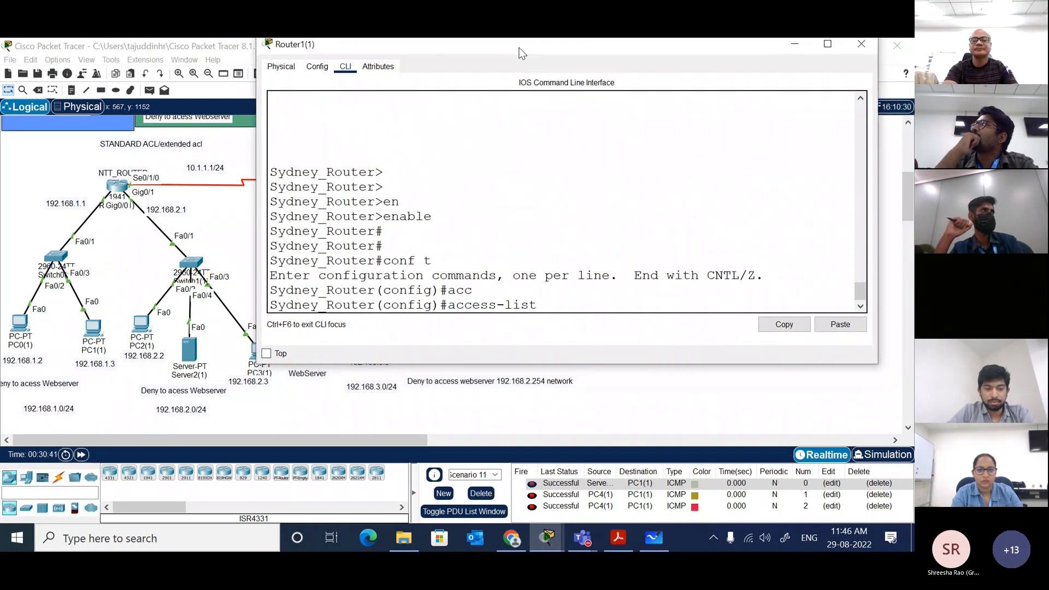
pyautogui.moveTo(880, 153); pyautogui.dragTo(908, 149)
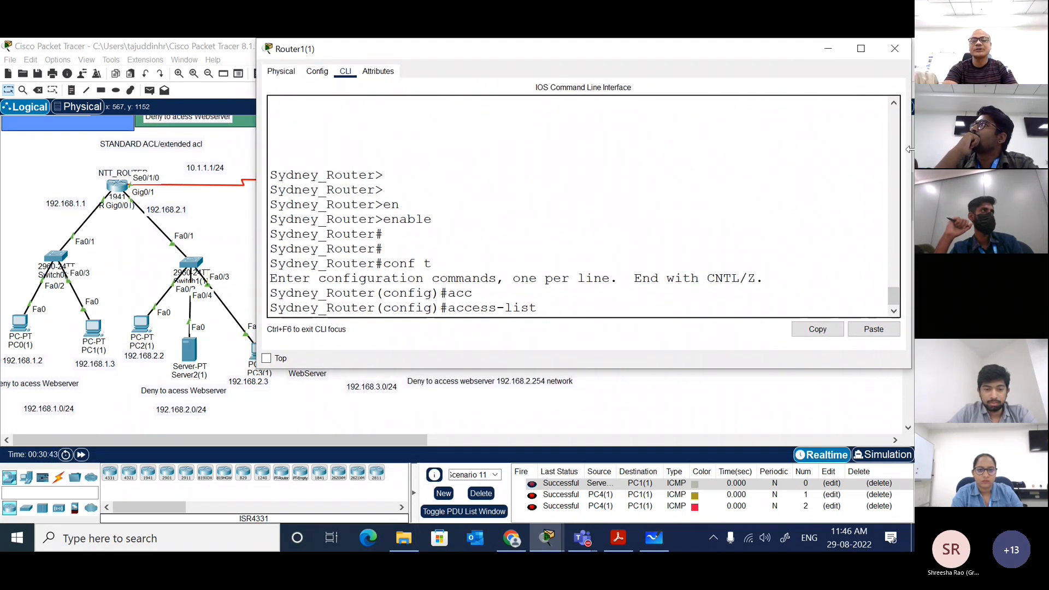
pyautogui.write('100')
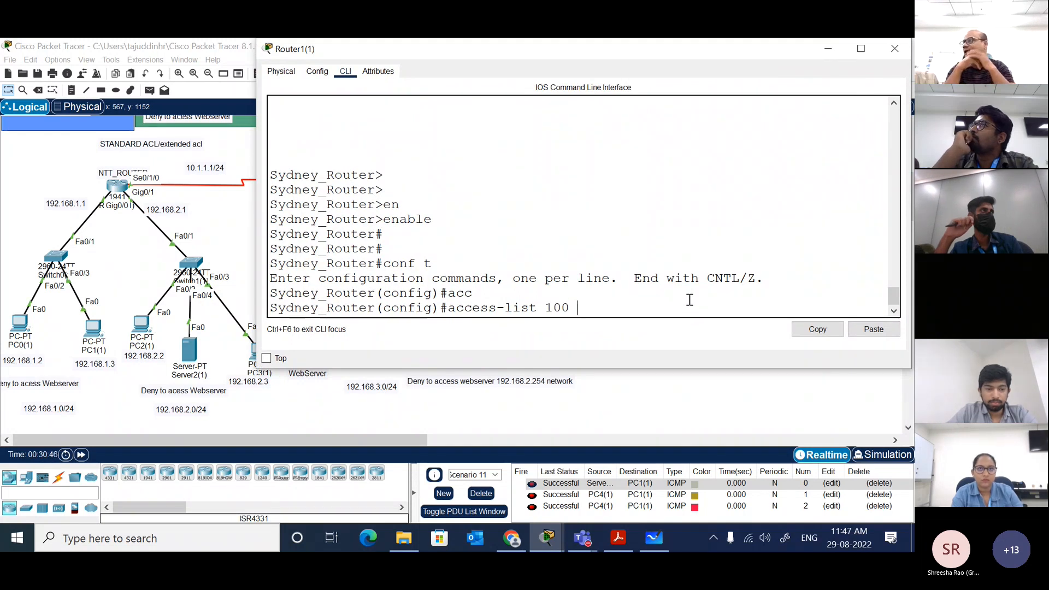
pyautogui.write(' ?')
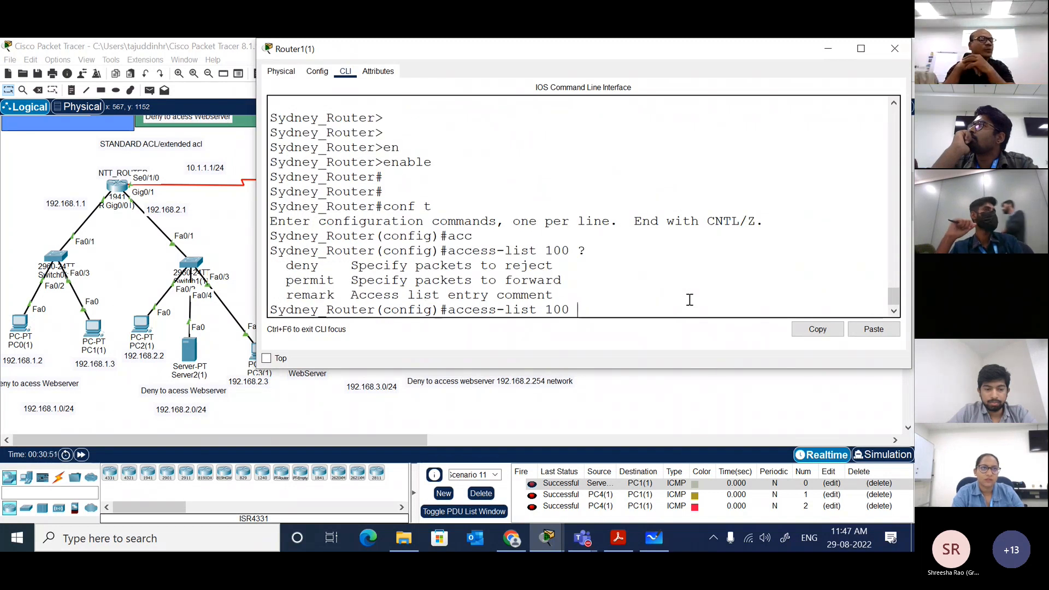
pyautogui.write('de')
pyautogui.press('Tab')
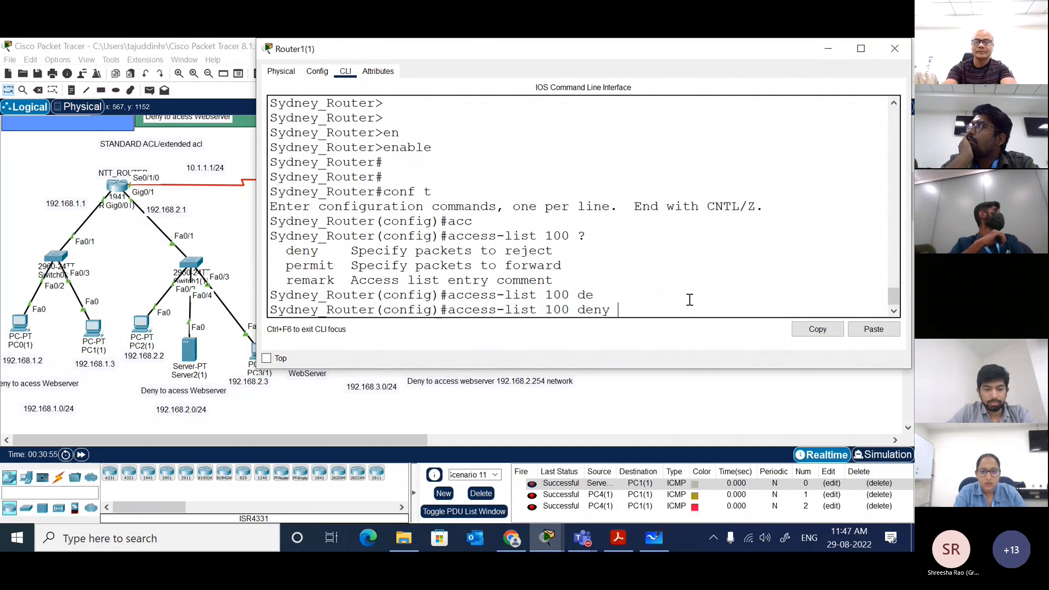
# Step: Extend the access-list 100 deny entry with protocol tcp, source 192.168.3.4 and wildcard 0.0.0.255, checking the command help for each argument
pyautogui.write('?')
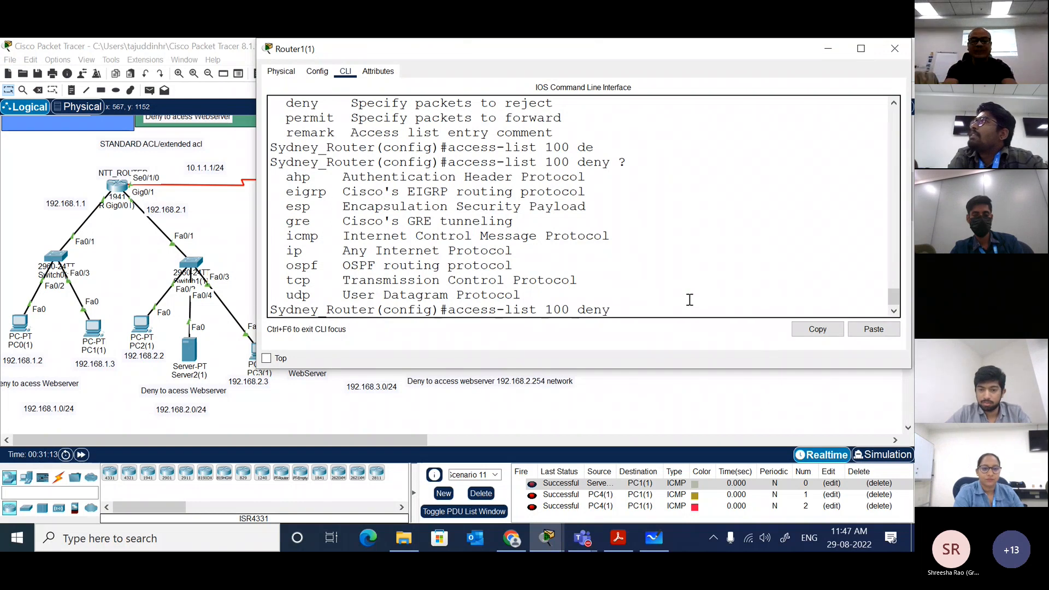
pyautogui.write('tcp')
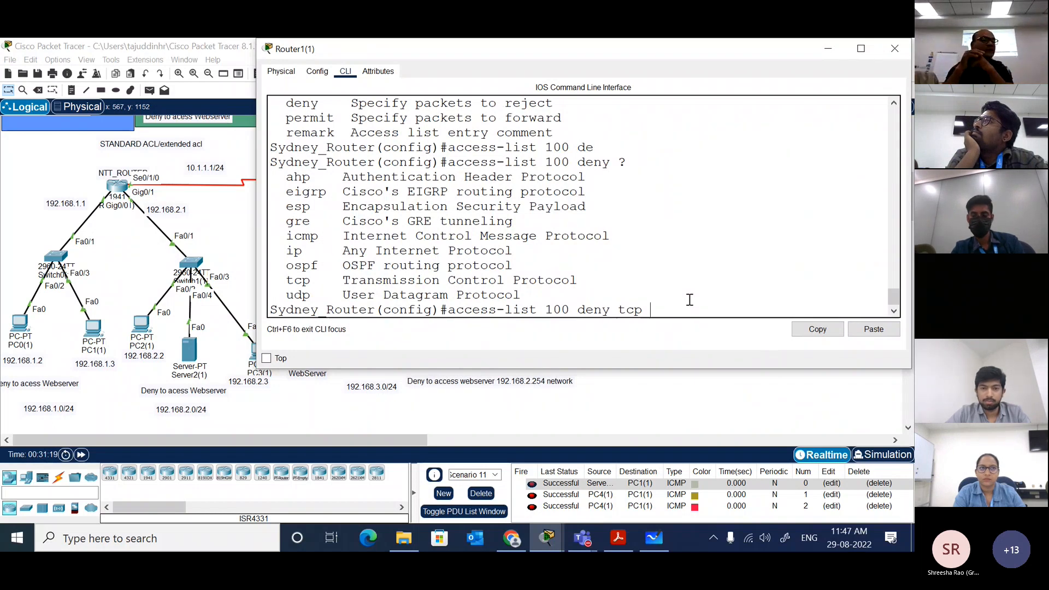
pyautogui.write('?')
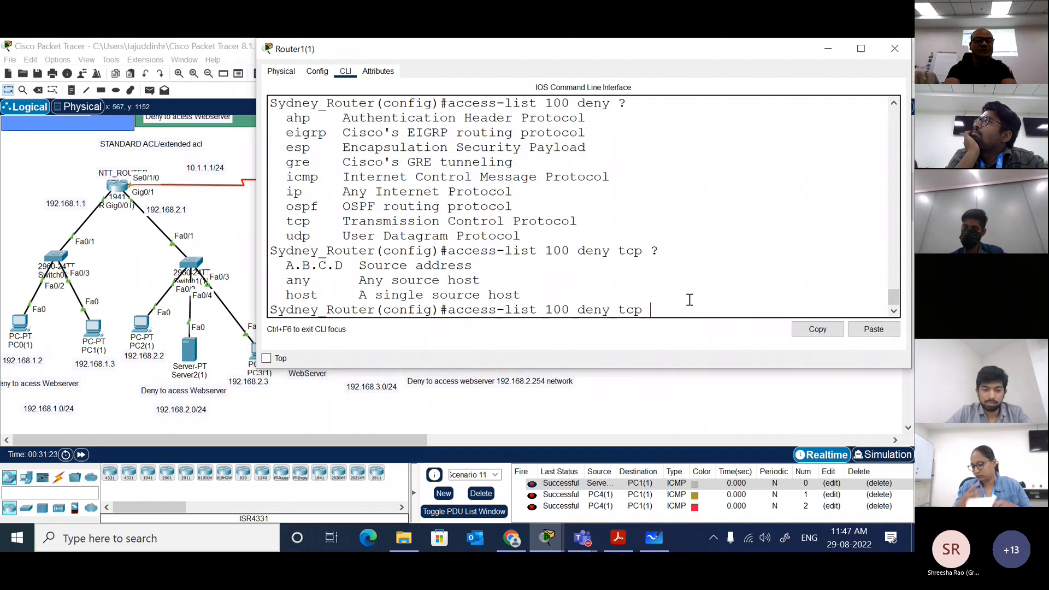
pyautogui.write('192.1')
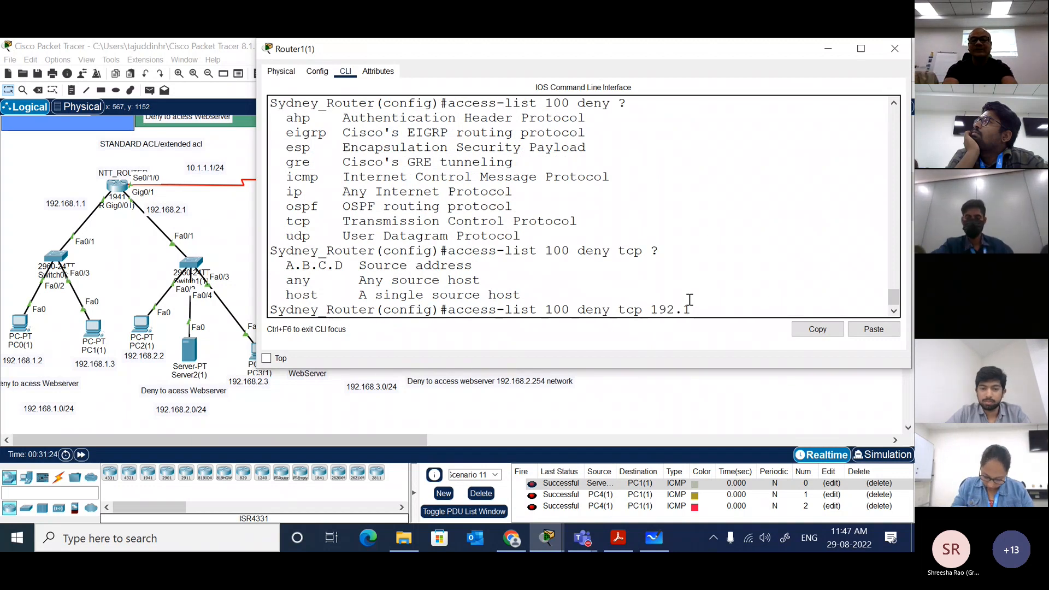
pyautogui.write('68.2.4')
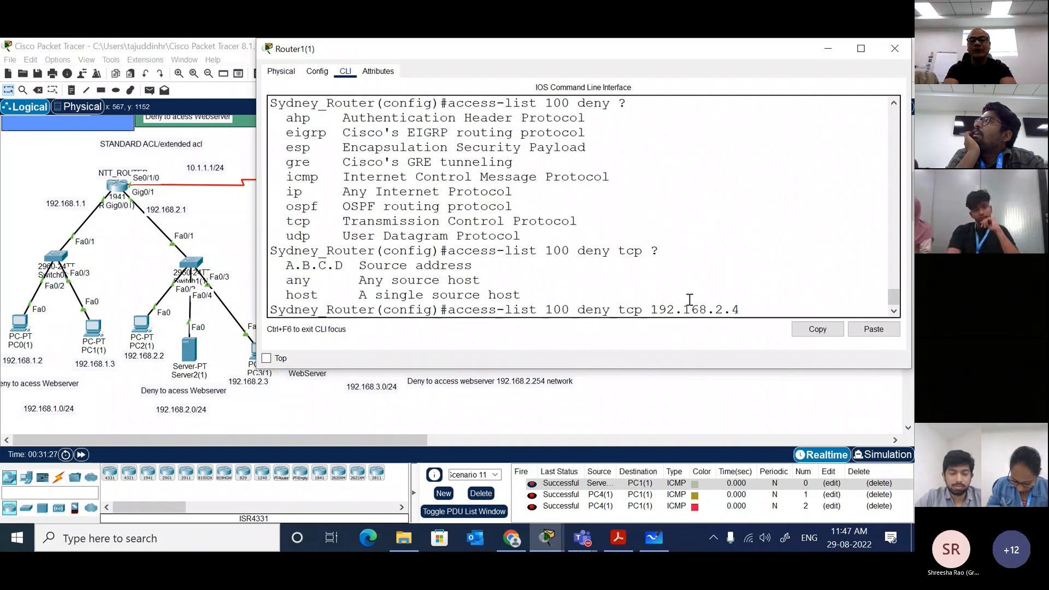
pyautogui.press('BackSpace')
pyautogui.press('BackSpace')
pyautogui.press('BackSpace')
pyautogui.write('3.4')
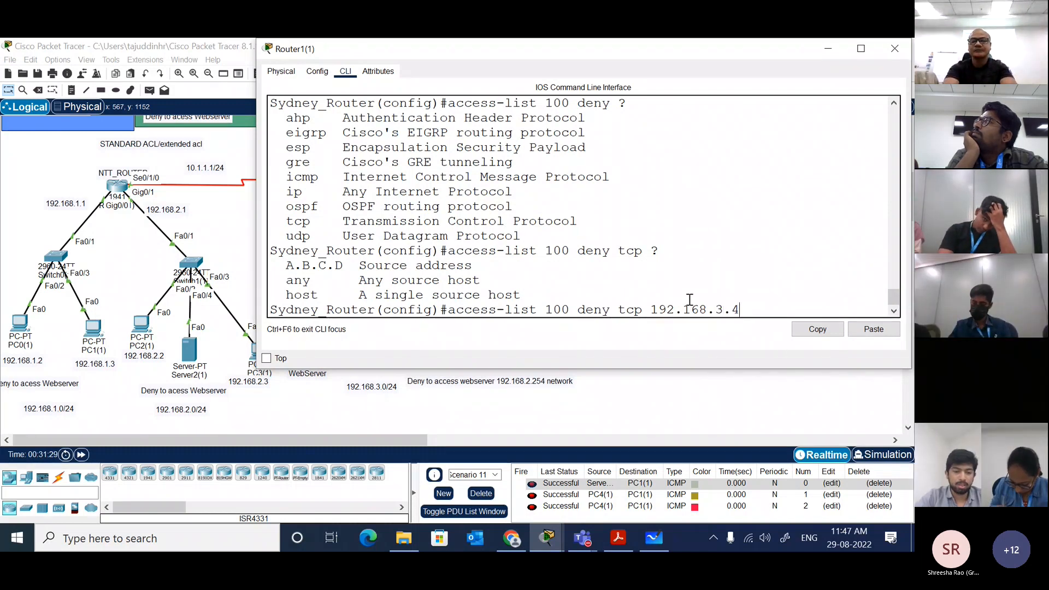
pyautogui.write(' ?')
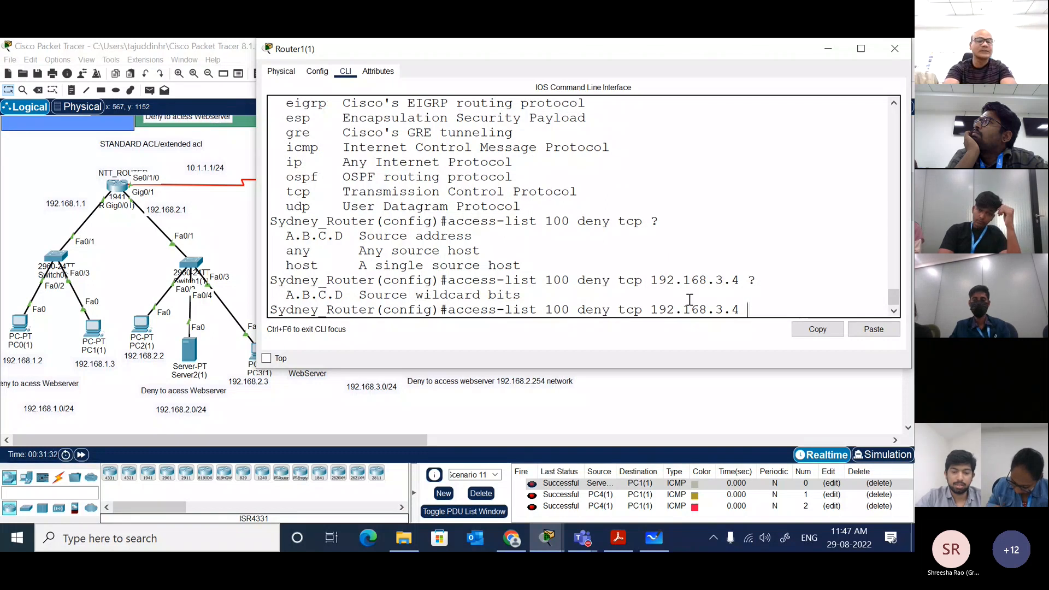
pyautogui.write('0.0.0.255')
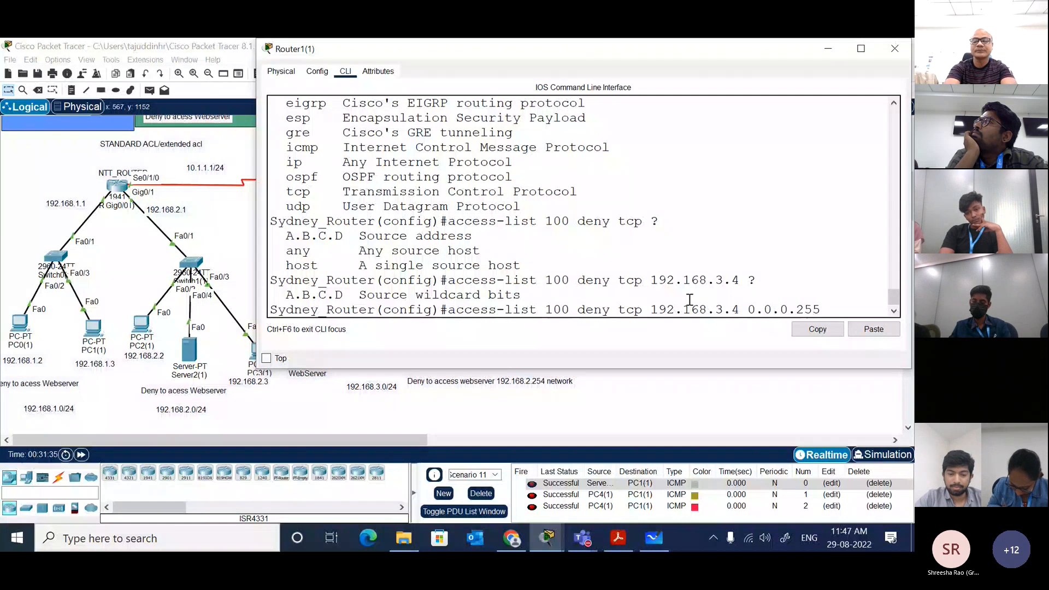
pyautogui.write(' ?')
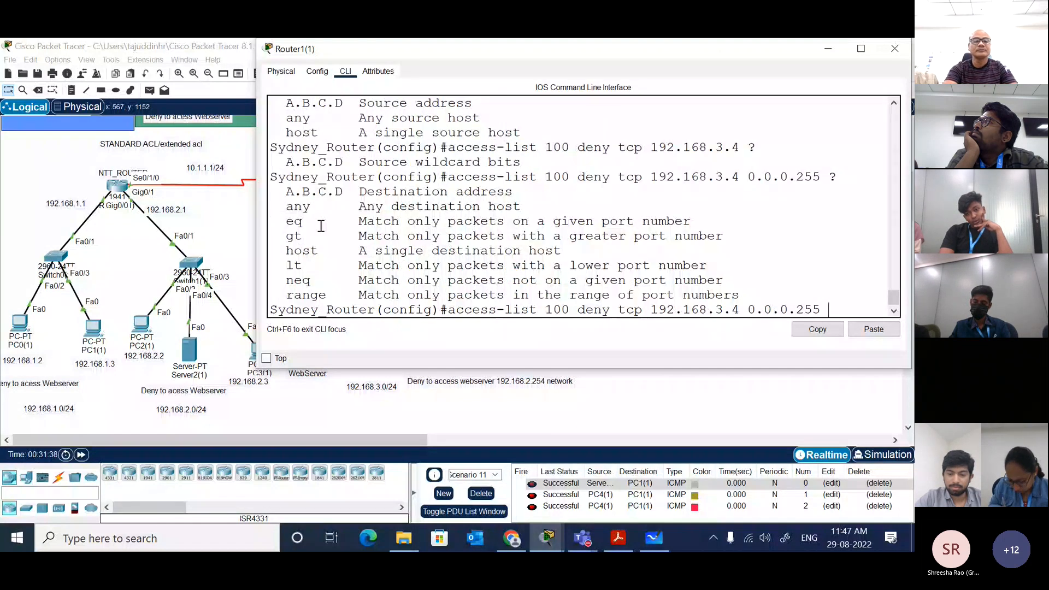
# Step: Add destination 192.168.2.254 with wildcard 0.0.0.255 to the deny entry, and list the port-matching options
pyautogui.moveTo(253, 222); pyautogui.dragTo(154, 222)
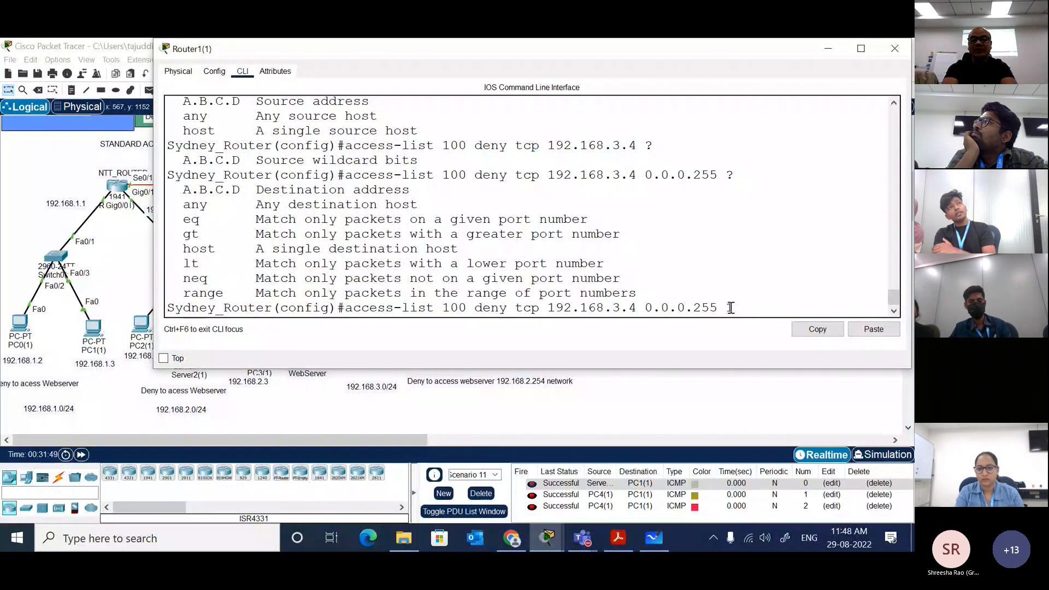
pyautogui.write('192.168.2.54')
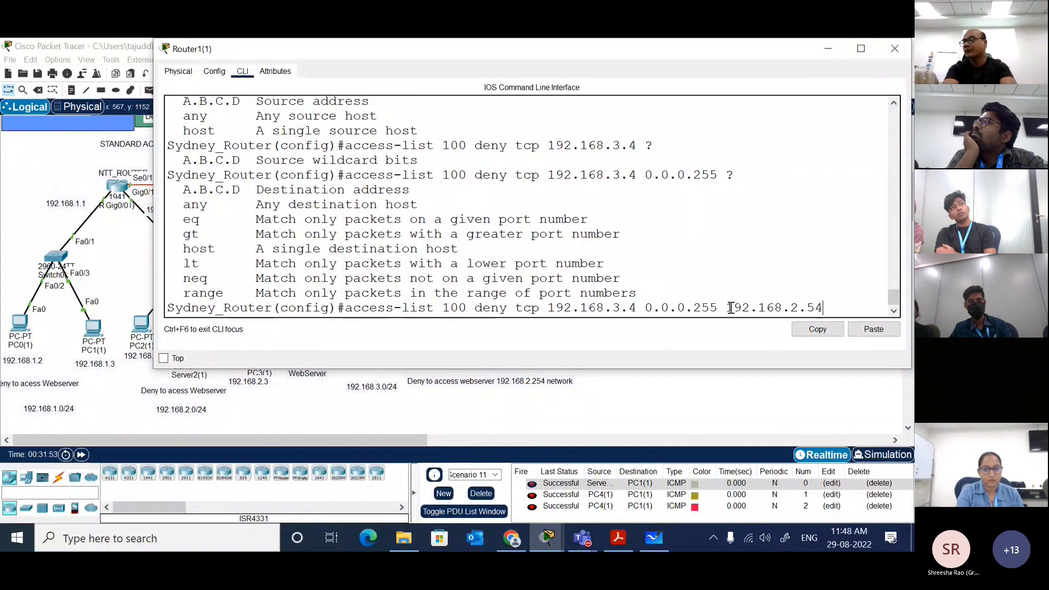
pyautogui.press('BackSpace')
pyautogui.press('BackSpace')
pyautogui.write('254')
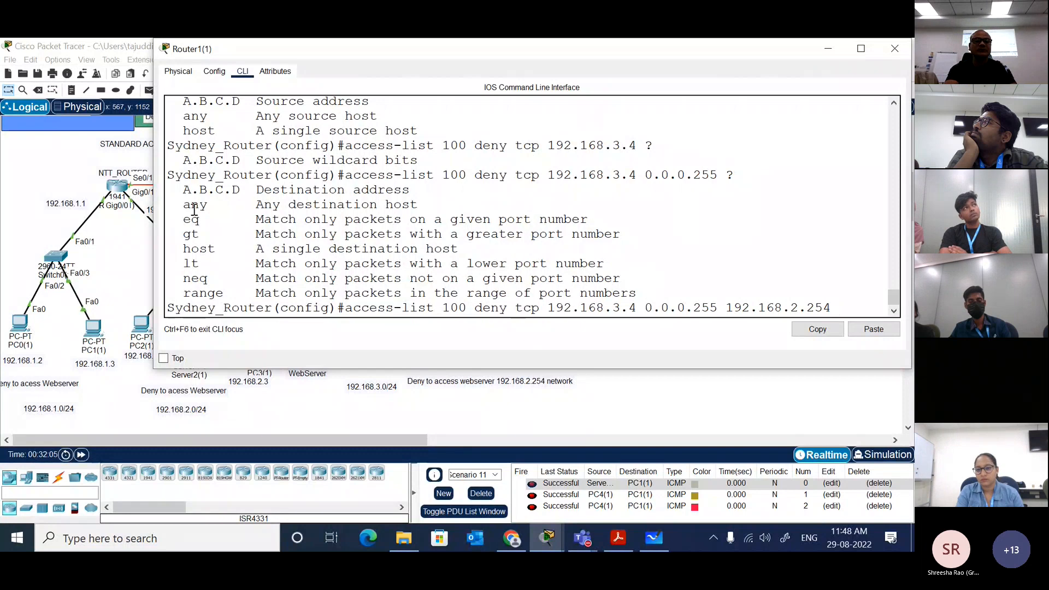
pyautogui.moveTo(152, 208); pyautogui.dragTo(102, 208)
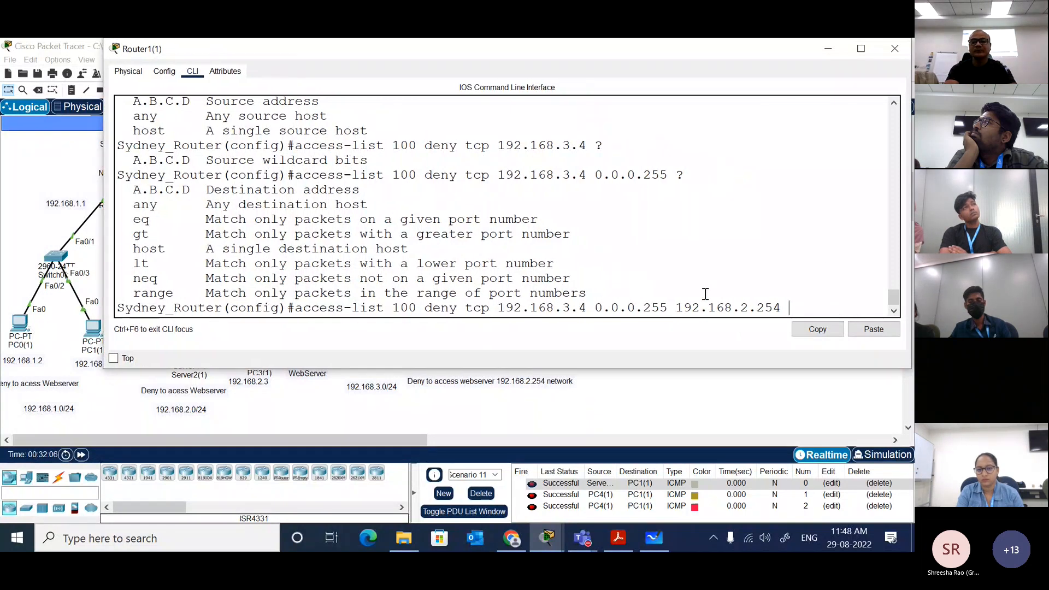
pyautogui.write('?')
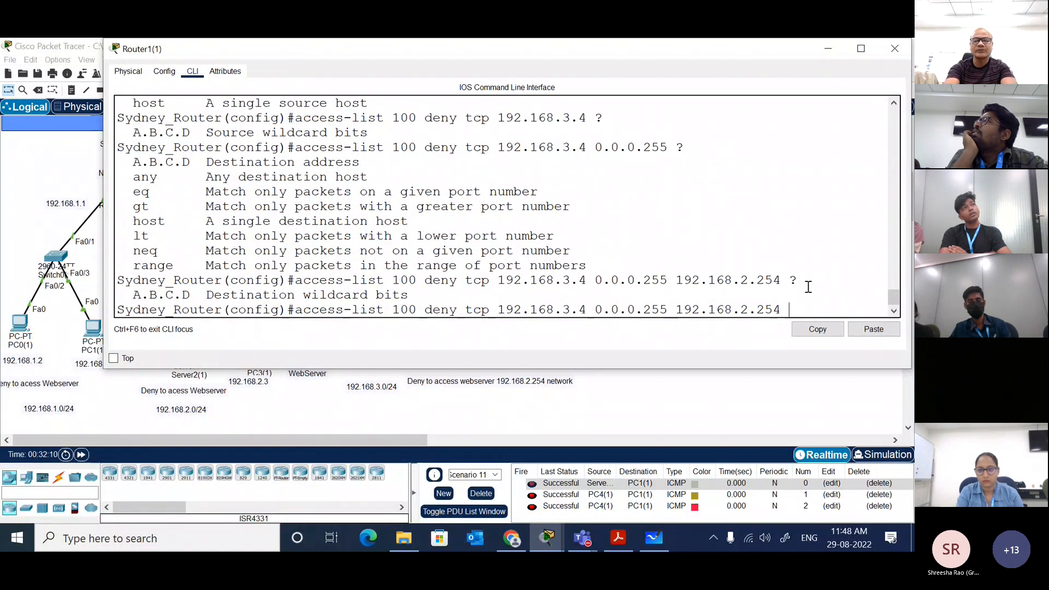
pyautogui.write('0.0.0.255 ?')
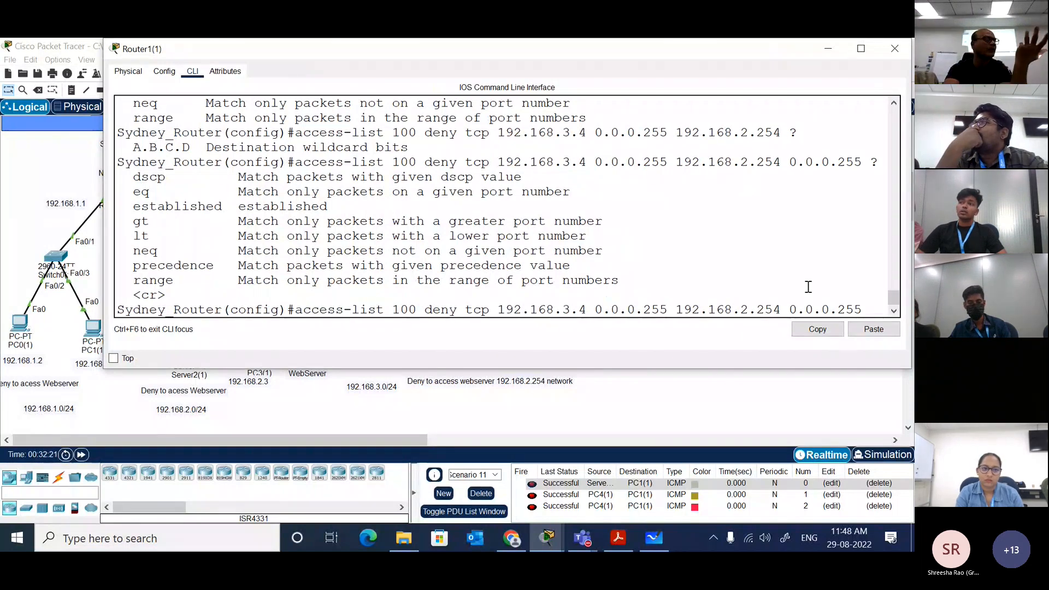
# Step: Complete the access-list 100 deny entry with eq www after listing the port choices, and submit it
pyautogui.write('eq')
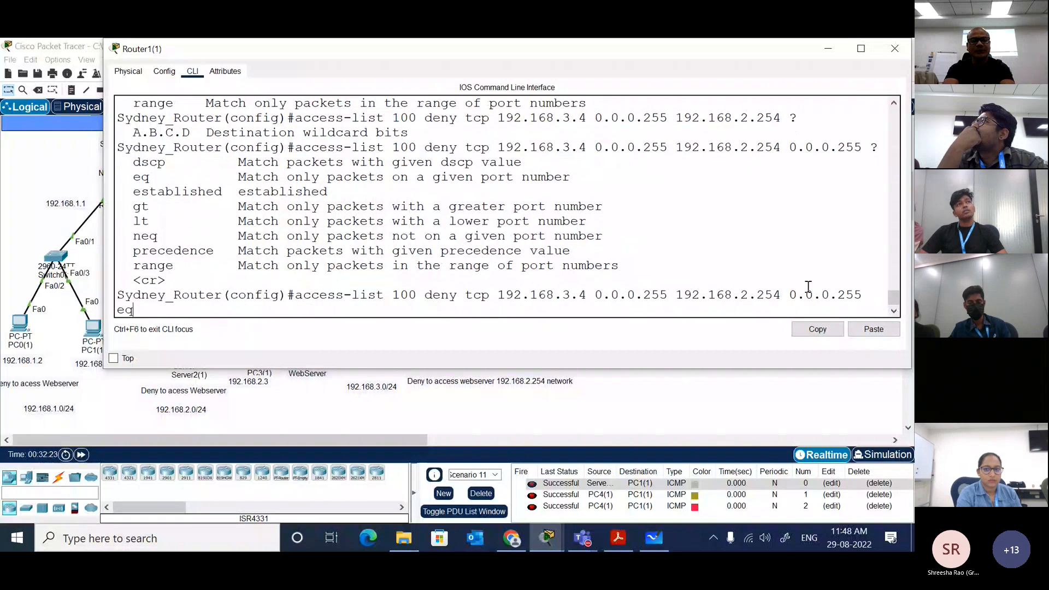
pyautogui.press('Tab')
pyautogui.write('?')
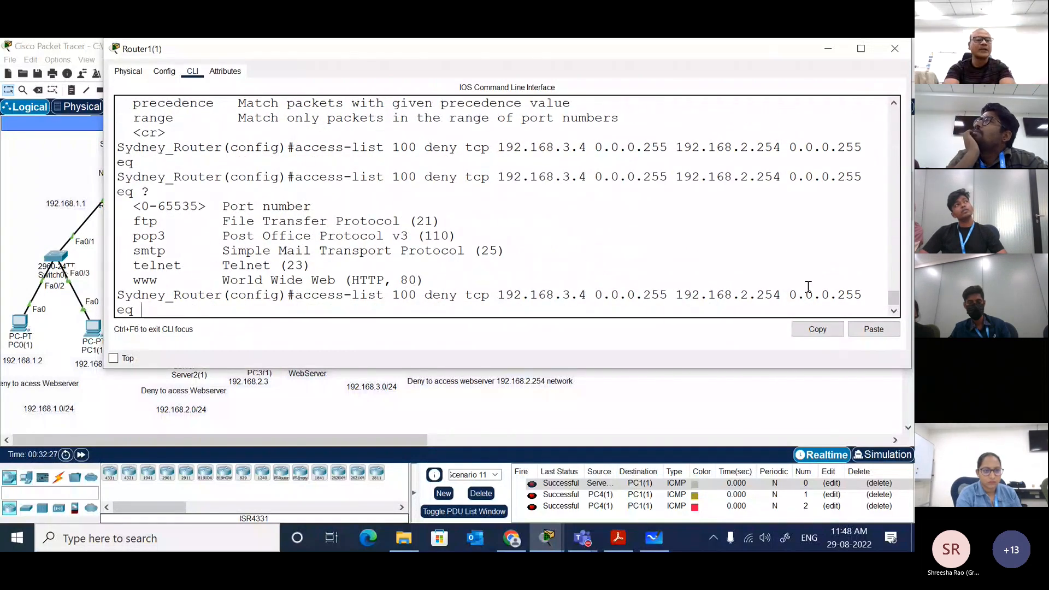
pyautogui.write('www')
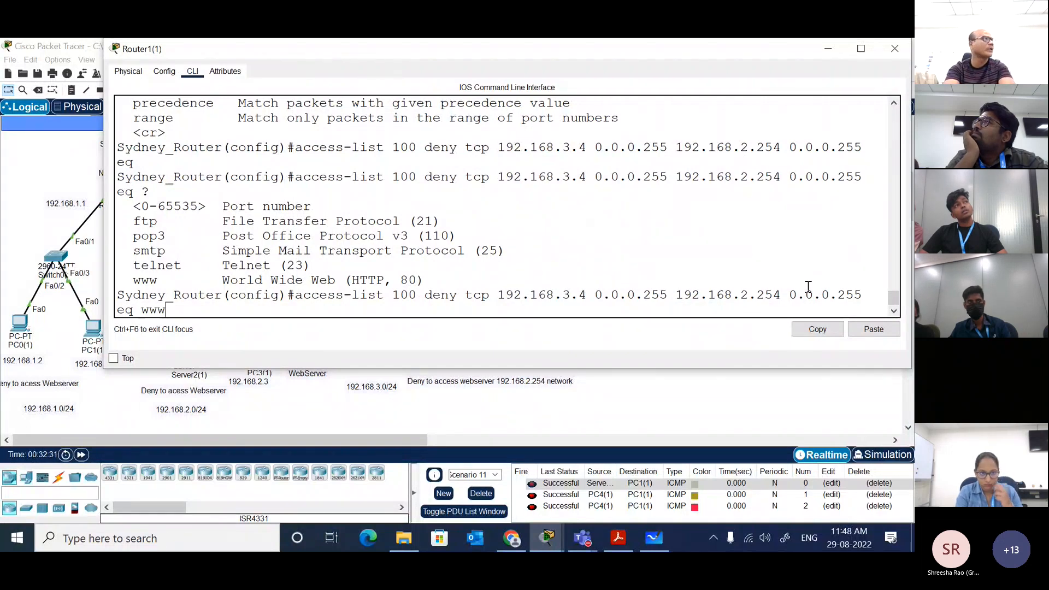
pyautogui.press('Return')
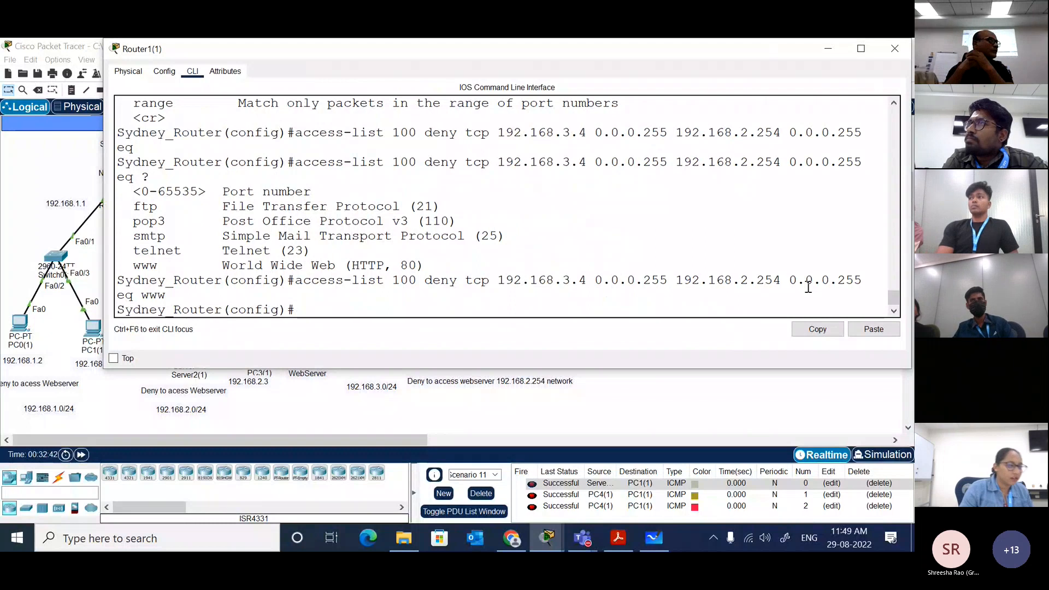
pyautogui.write('ip acc')
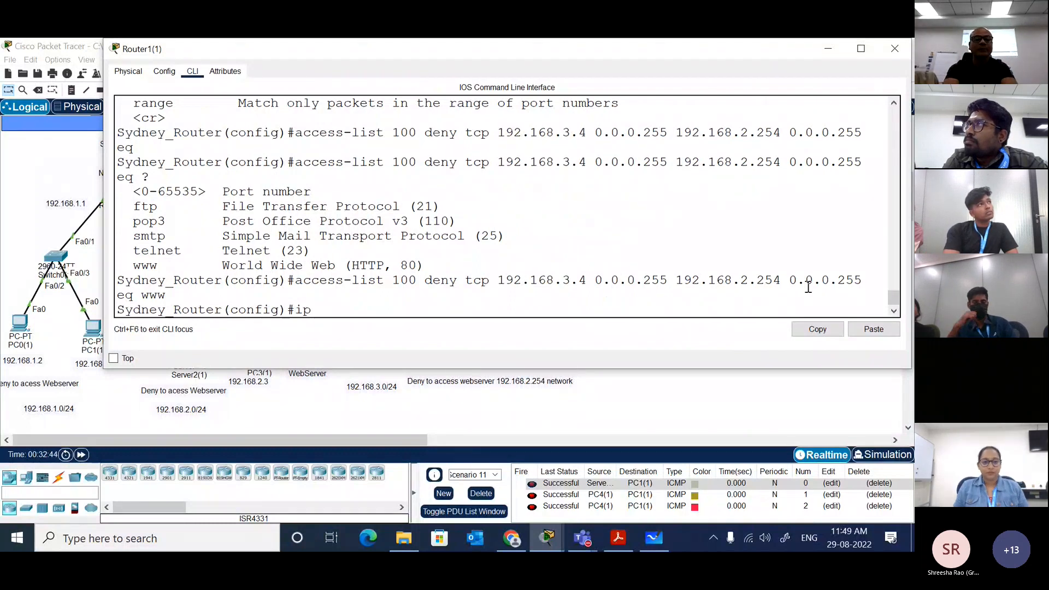
pyautogui.press('Tab')
pyautogui.write('1')
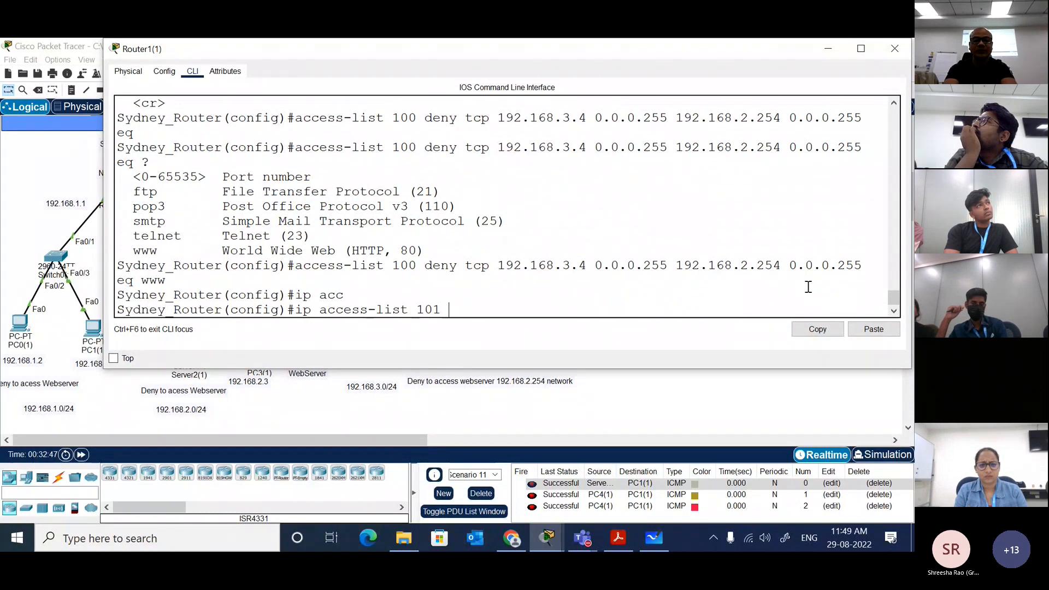
pyautogui.press('BackSpace')
pyautogui.write('0 ?')
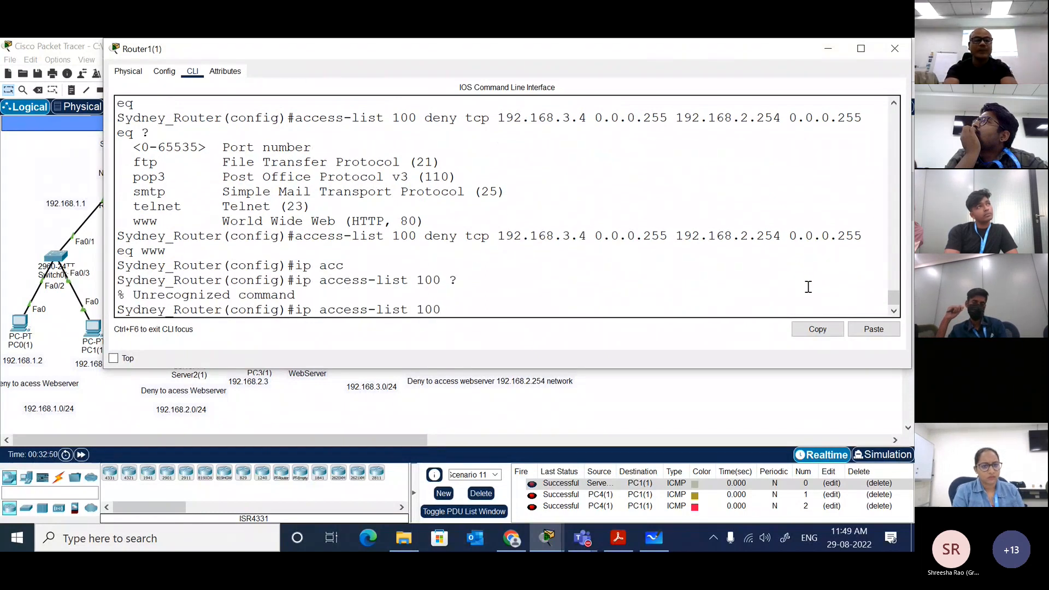
pyautogui.write('per')
pyautogui.press('Tab')
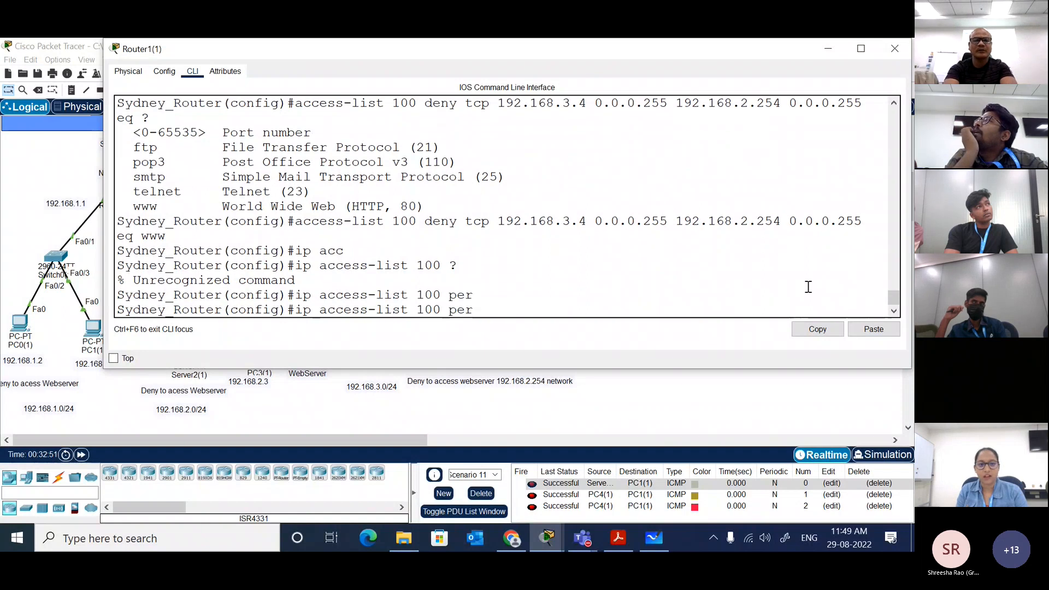
pyautogui.press('BackSpace')
pyautogui.press('BackSpace')
pyautogui.press('BackSpace')
pyautogui.press('BackSpace')
pyautogui.press('BackSpace')
pyautogui.press('BackSpace')
pyautogui.press('BackSpace')
pyautogui.press('BackSpace')
pyautogui.press('BackSpace')
pyautogui.press('BackSpace')
pyautogui.press('BackSpace')
pyautogui.press('BackSpace')
pyautogui.press('BackSpace')
pyautogui.press('BackSpace')
pyautogui.press('BackSpace')
pyautogui.press('BackSpace')
pyautogui.press('BackSpace')
pyautogui.press('BackSpace')
pyautogui.press('BackSpace')
pyautogui.press('BackSpace')
pyautogui.press('BackSpace')
pyautogui.press('BackSpace')
# Step: Start an access-list 100 permit entry and list the protocols it accepts with the command help
pyautogui.write('acc')
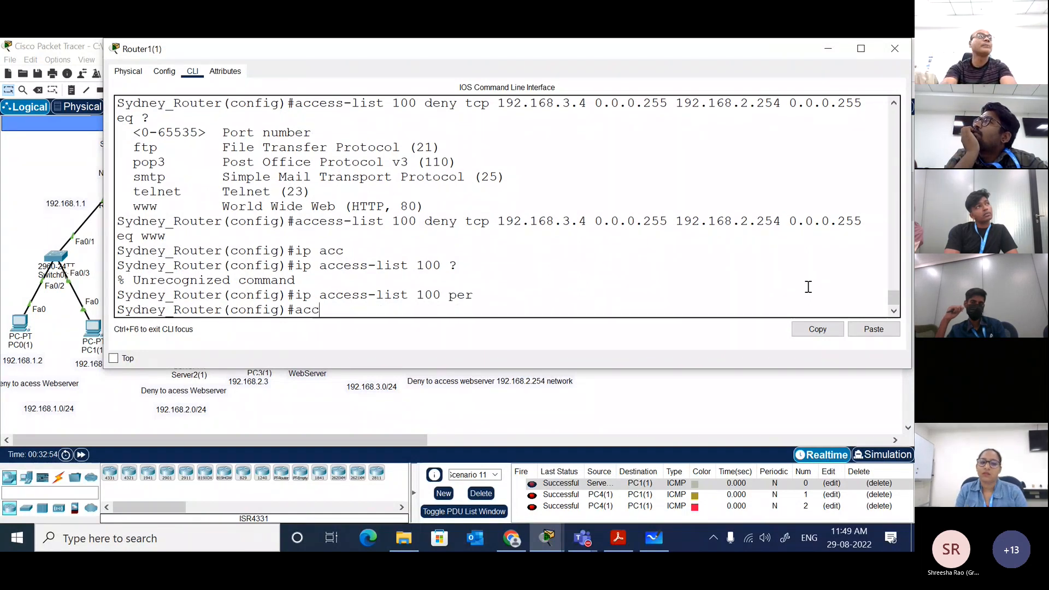
pyautogui.press('Tab')
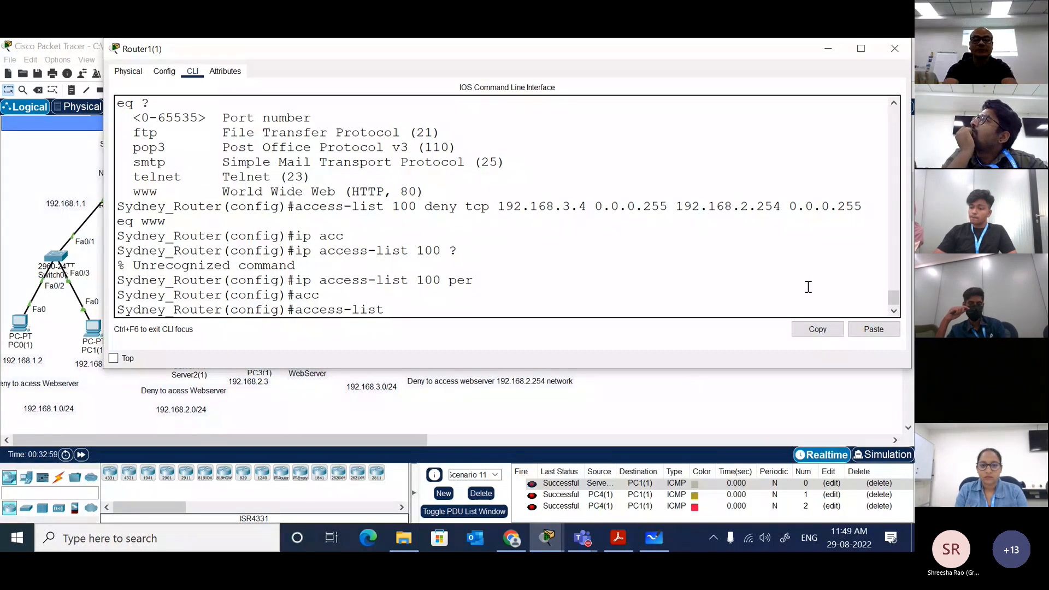
pyautogui.write('100 per')
pyautogui.press('Tab')
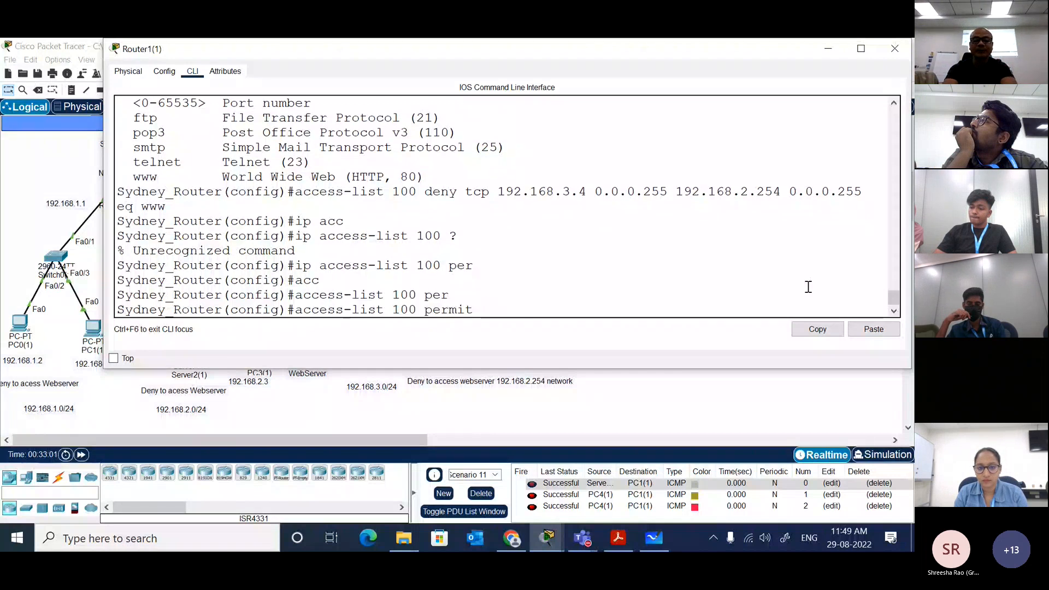
pyautogui.write('?')
pyautogui.write('ip')
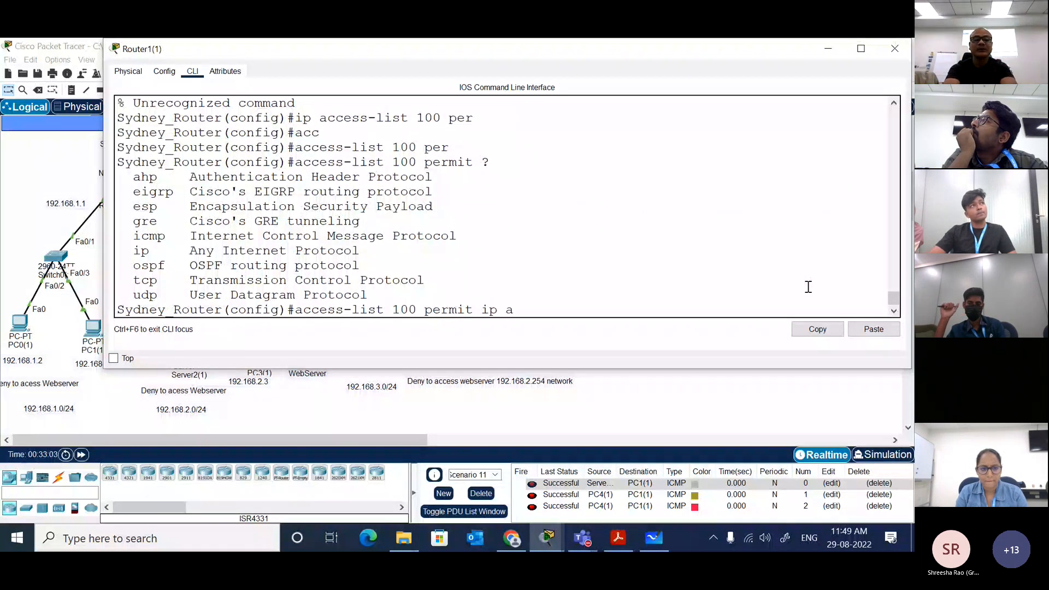
# Step: Complete the access-list 100 permit entry with ip any any and submit it
pyautogui.press('Tab')
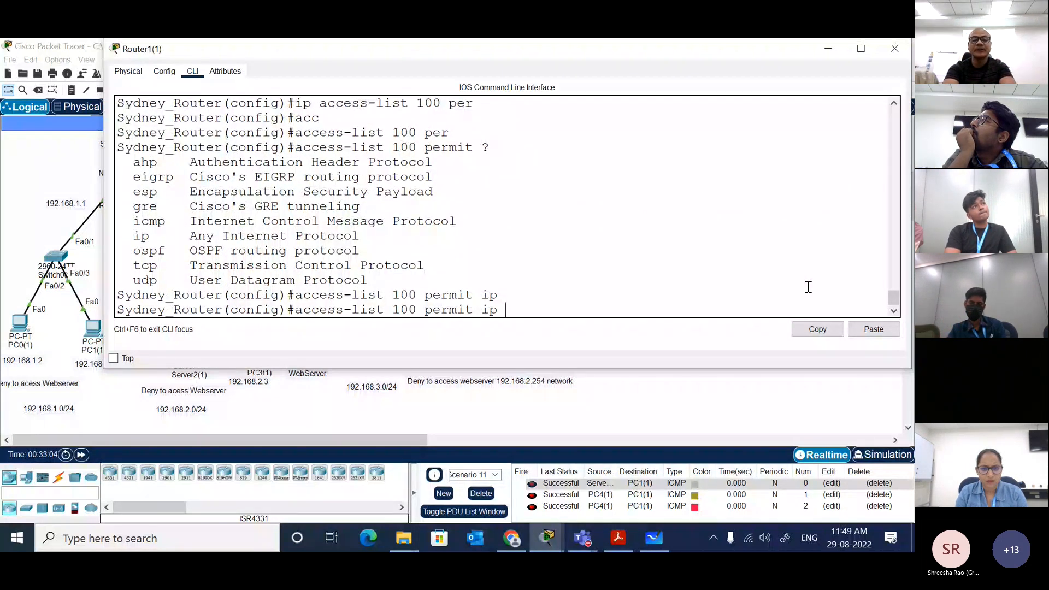
pyautogui.write('an')
pyautogui.press('Tab')
pyautogui.write('an')
pyautogui.press('Tab')
pyautogui.press('Return')
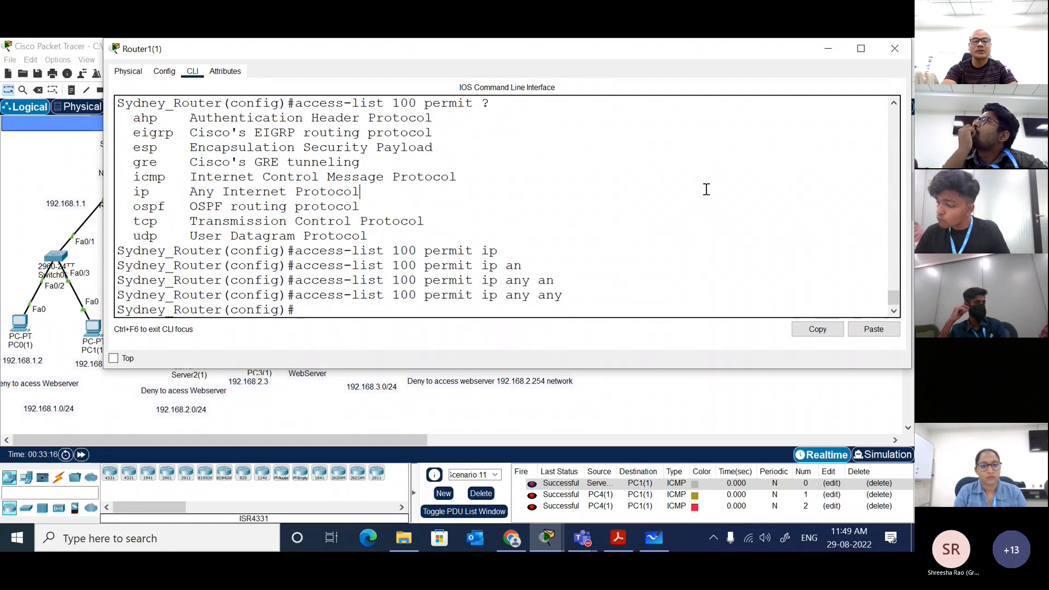
# Step: Go back to the network topology and create a new, empty PDU scenario
pyautogui.doubleClick(705, 190)
pyautogui.click(727, 405)
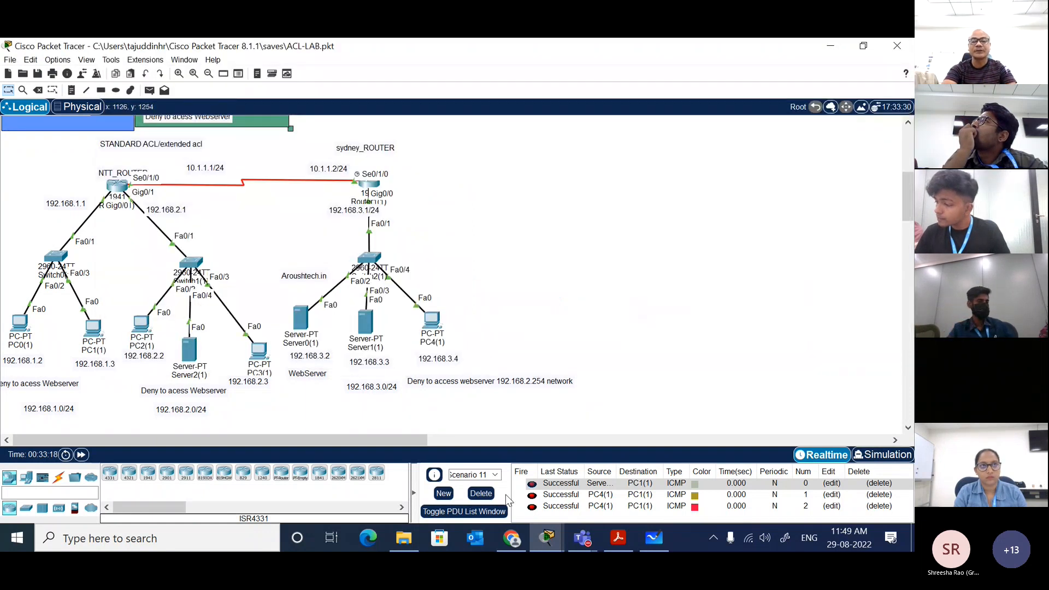
pyautogui.click(443, 493)
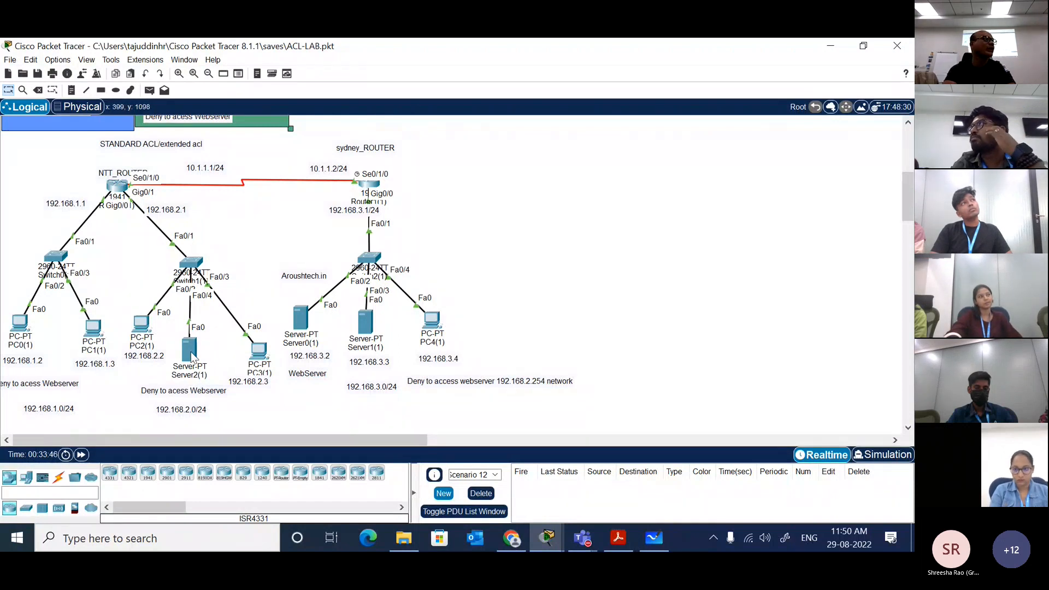
pyautogui.moveTo(192, 357)
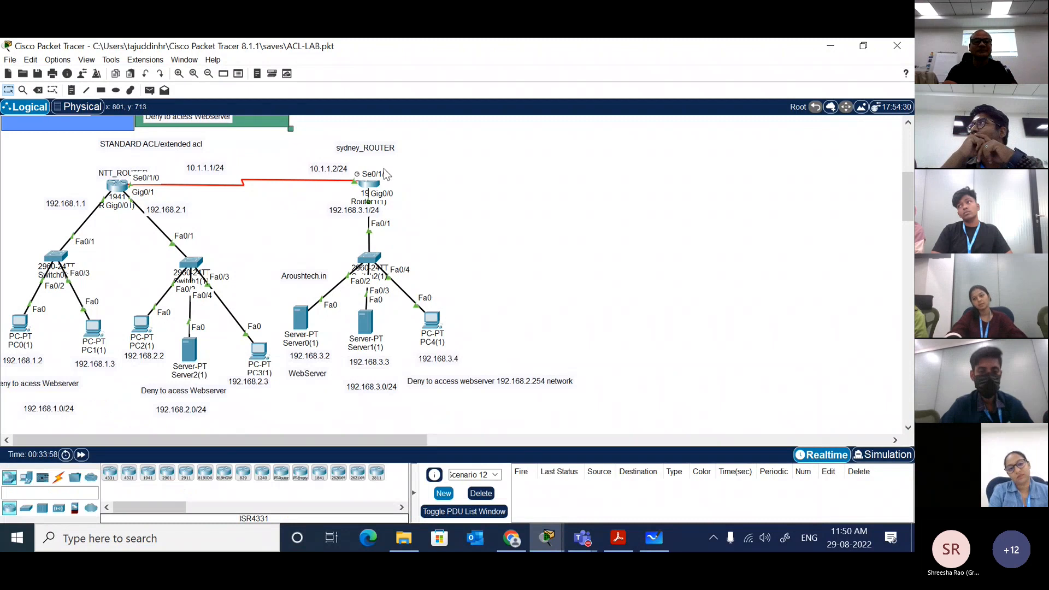
# Step: Return to the Sydney router's command line and enter configuration of interface gi0/0
pyautogui.click(371, 188)
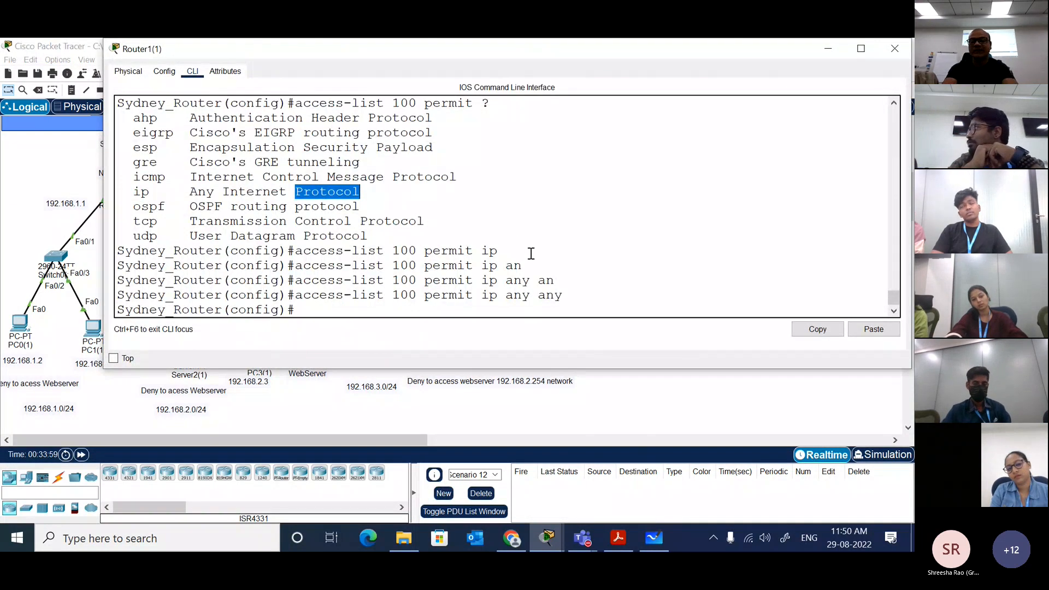
pyautogui.click(530, 253)
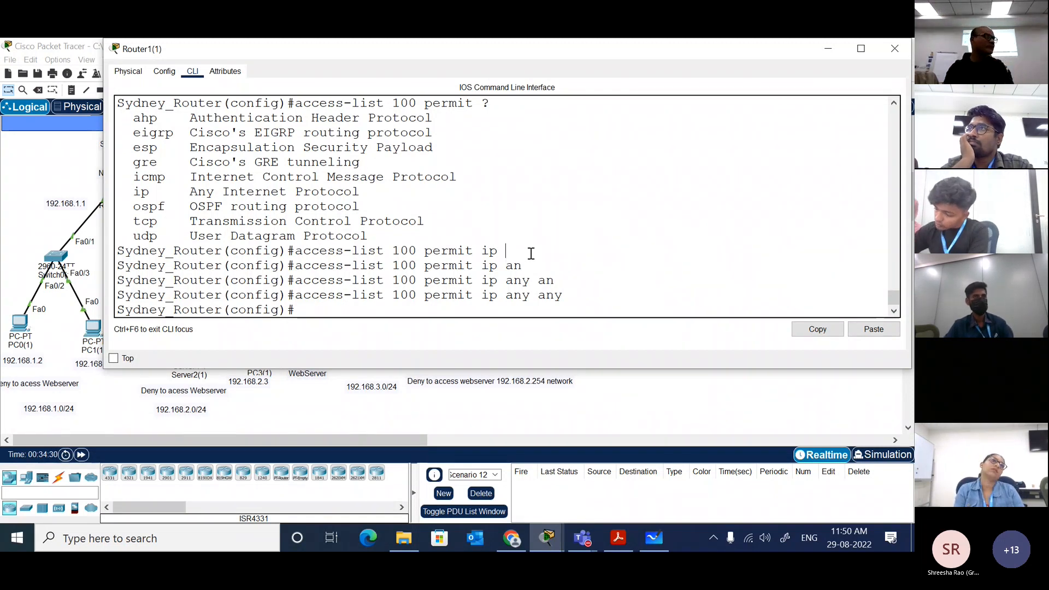
pyautogui.write('int')
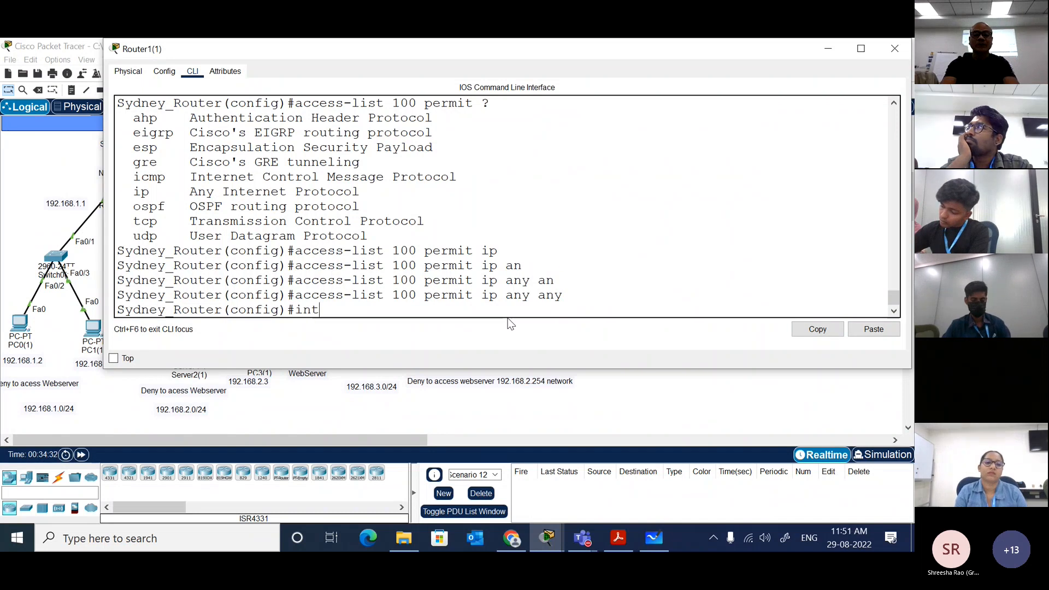
pyautogui.press('Tab')
pyautogui.write('gi0/')
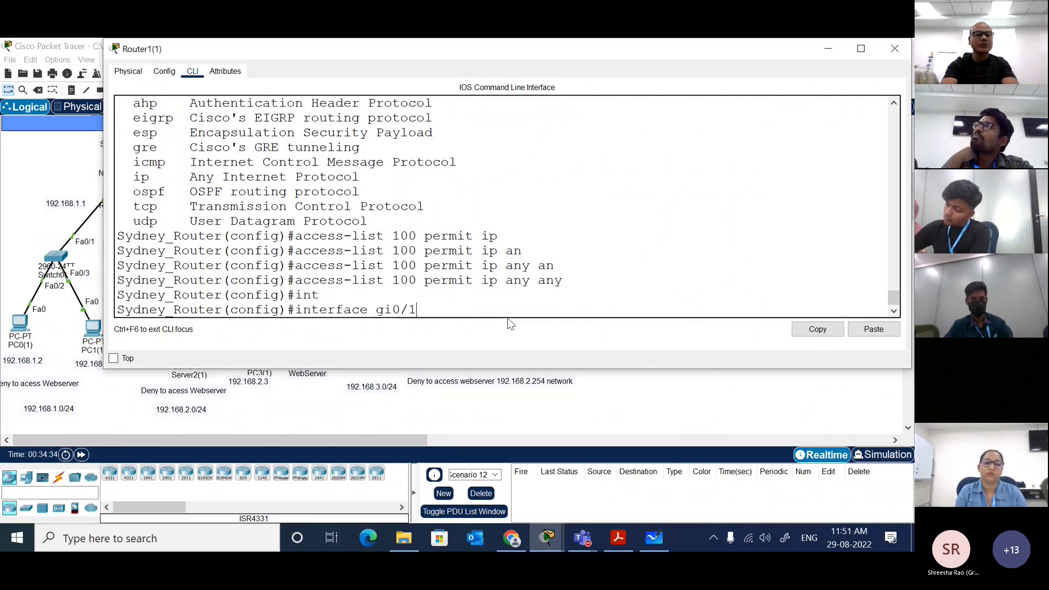
pyautogui.write('0')
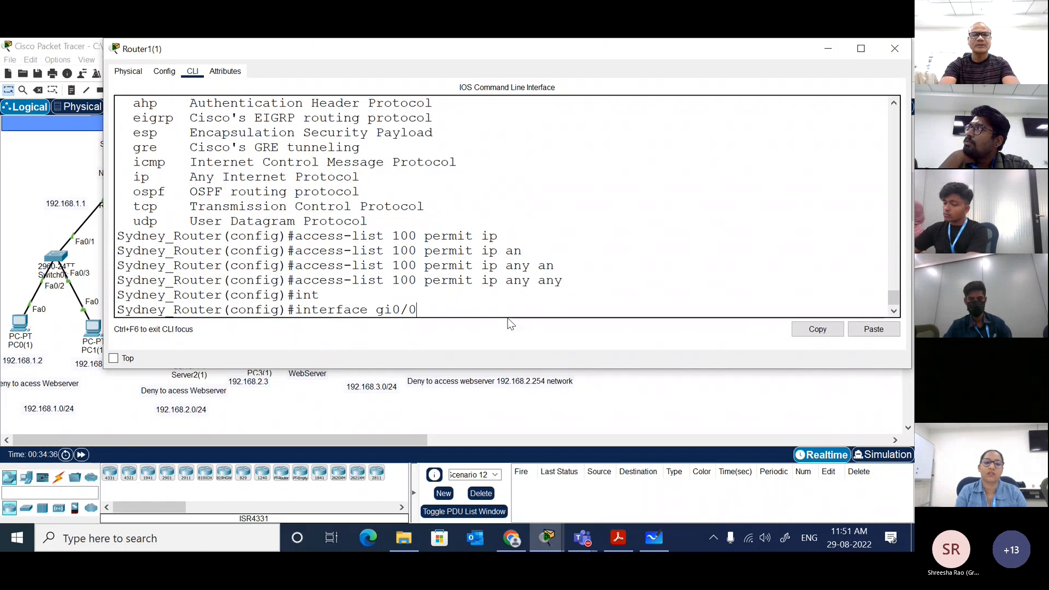
pyautogui.press('Return')
# Step: Apply access list 100 to the interface with ip access-group in the in direction, after listing the direction options
pyautogui.write('ip')
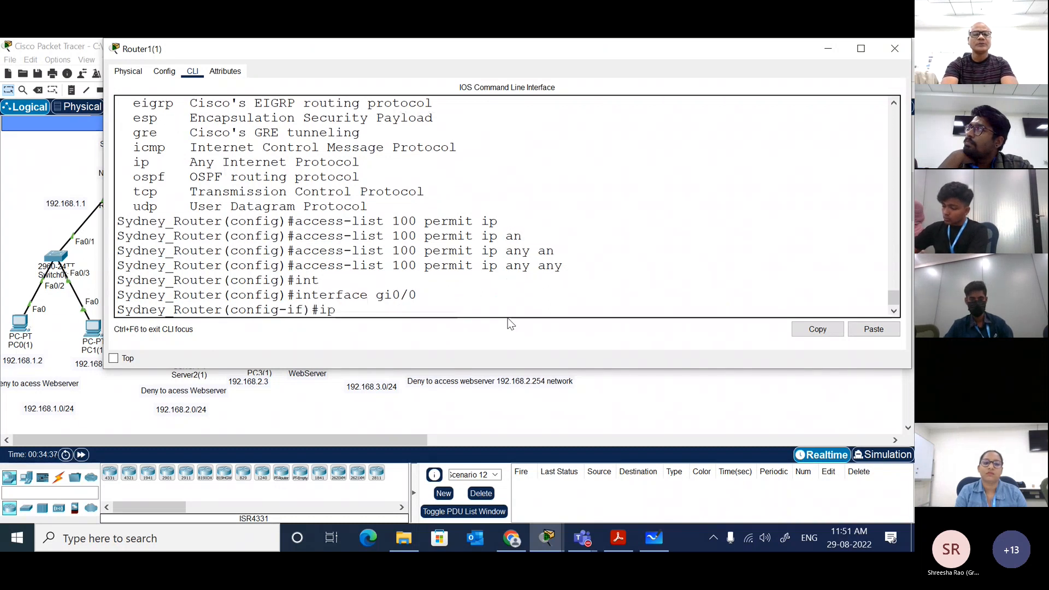
pyautogui.write(' ac')
pyautogui.write('c')
pyautogui.press('Tab')
pyautogui.write('100 ')
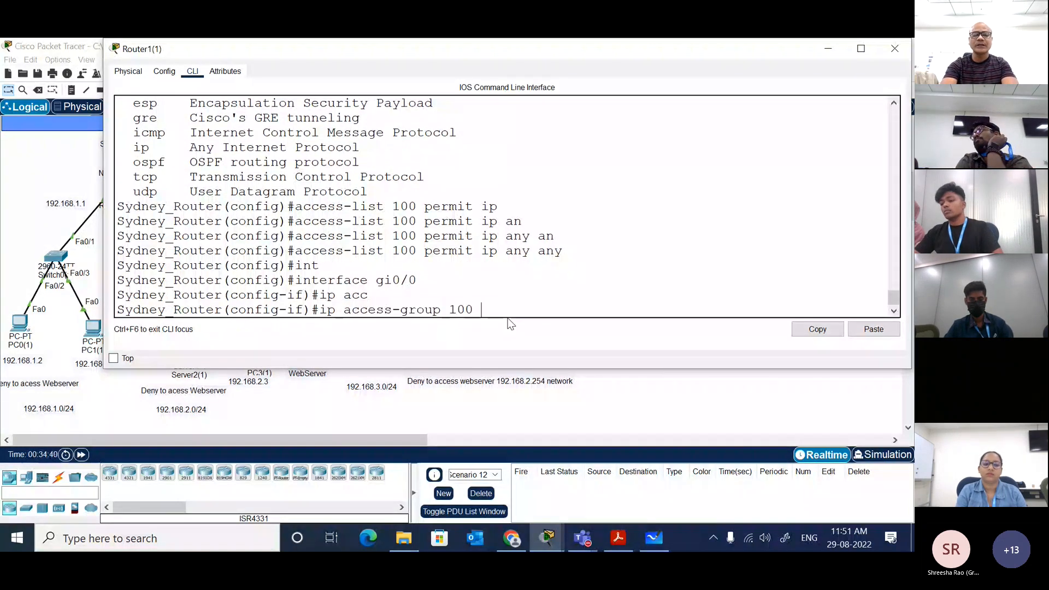
pyautogui.write('?')
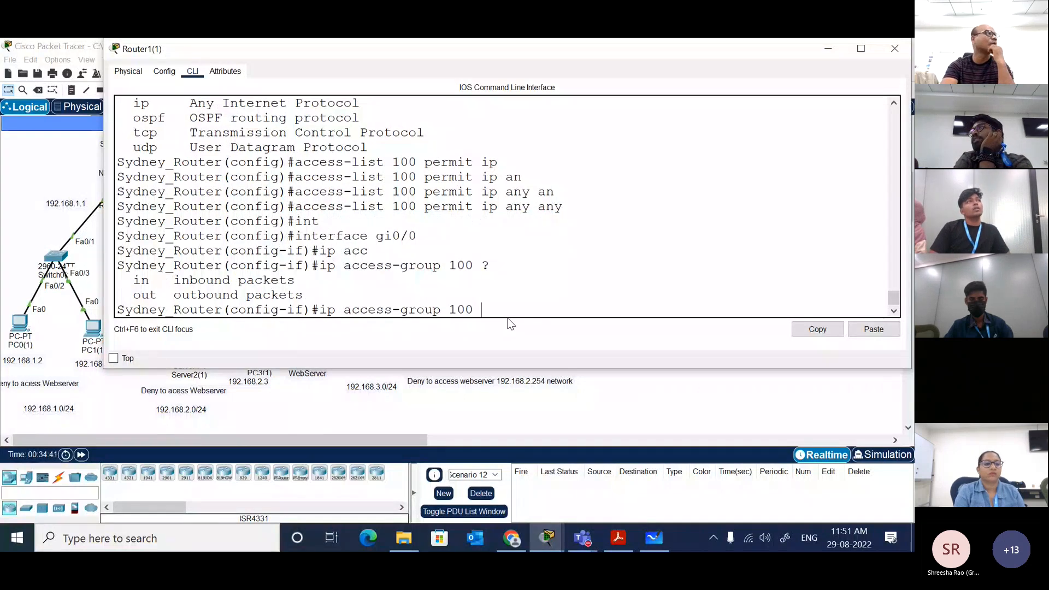
pyautogui.write('in')
pyautogui.press('Tab')
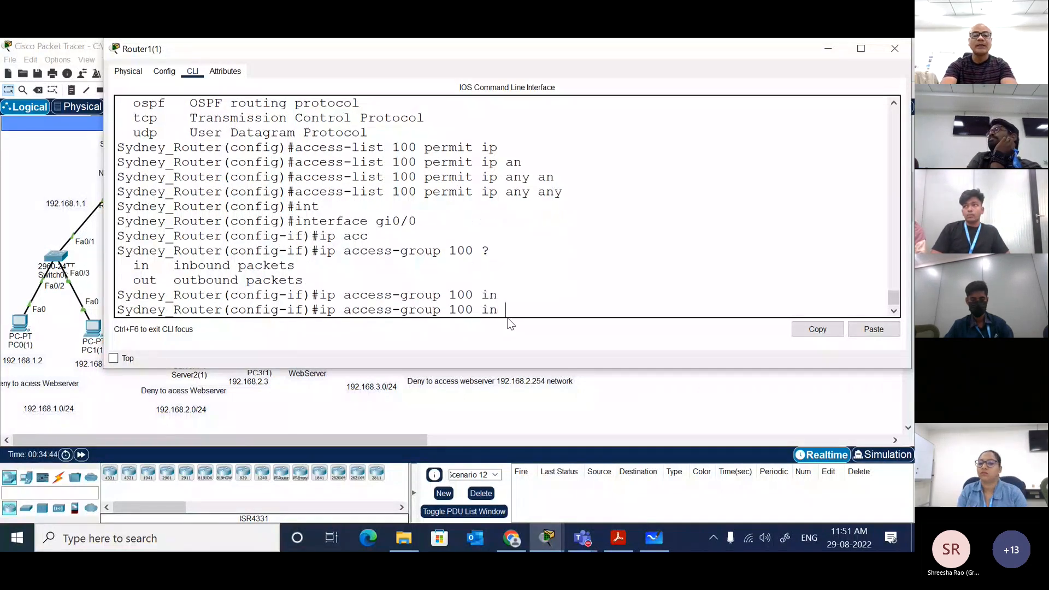
pyautogui.press('Return')
pyautogui.press('Return')
# Step: End the configuration session and return to privileged EXEC mode
pyautogui.write('end')
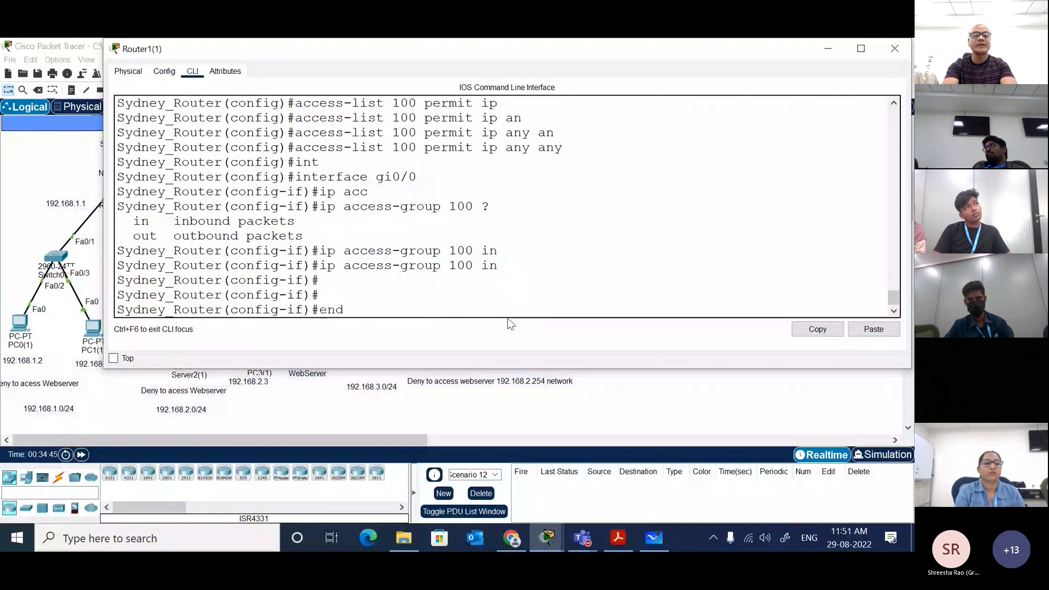
pyautogui.press('Return')
pyautogui.press('Return')
pyautogui.press('Return')
pyautogui.press('Return')
# Step: Display access list 100 with show ip access-lists and examine its permit and deny entries
pyautogui.write('sh')
pyautogui.press('Tab')
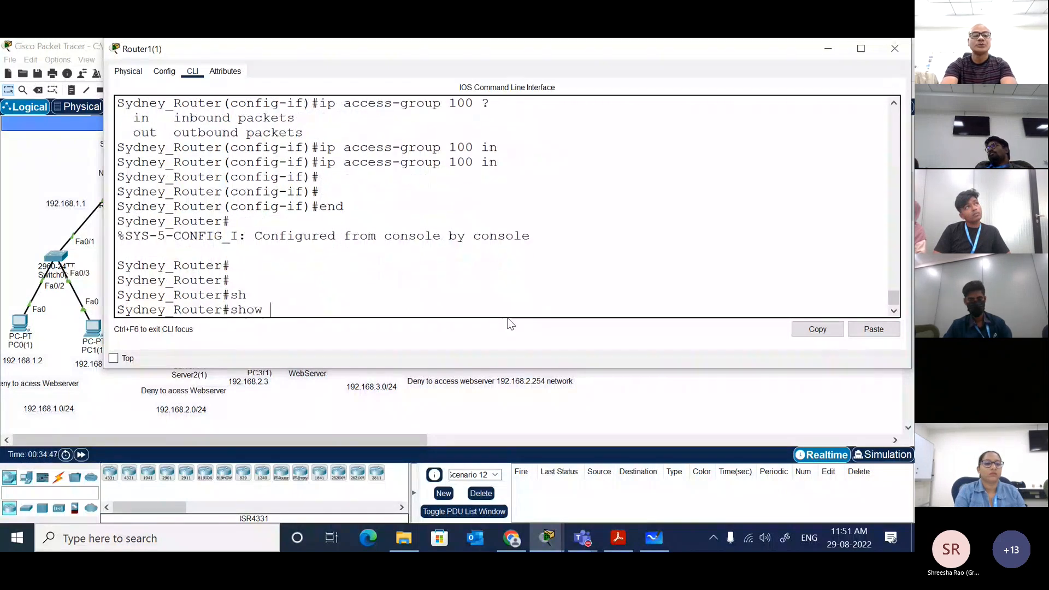
pyautogui.write('ip acc')
pyautogui.press('Tab')
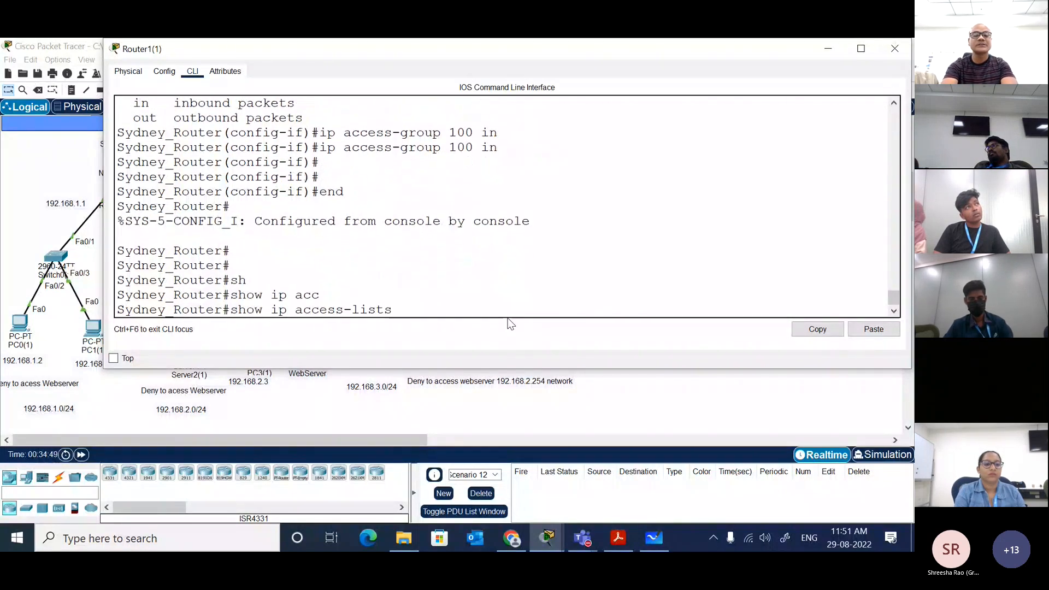
pyautogui.write('100')
pyautogui.press('Return')
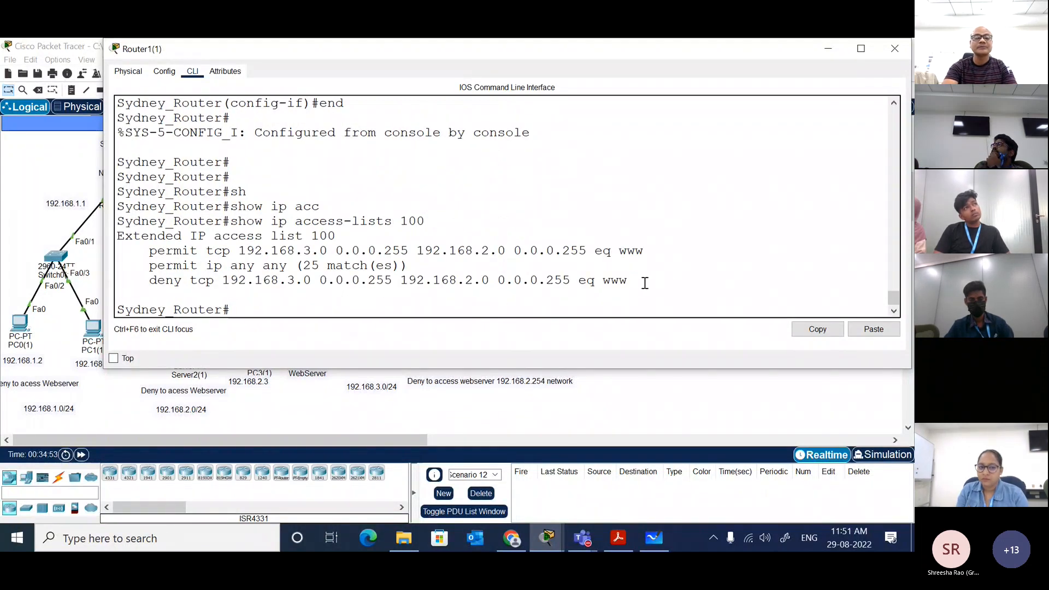
pyautogui.moveTo(645, 283); pyautogui.dragTo(162, 254)
pyautogui.moveTo(154, 252); pyautogui.dragTo(150, 252)
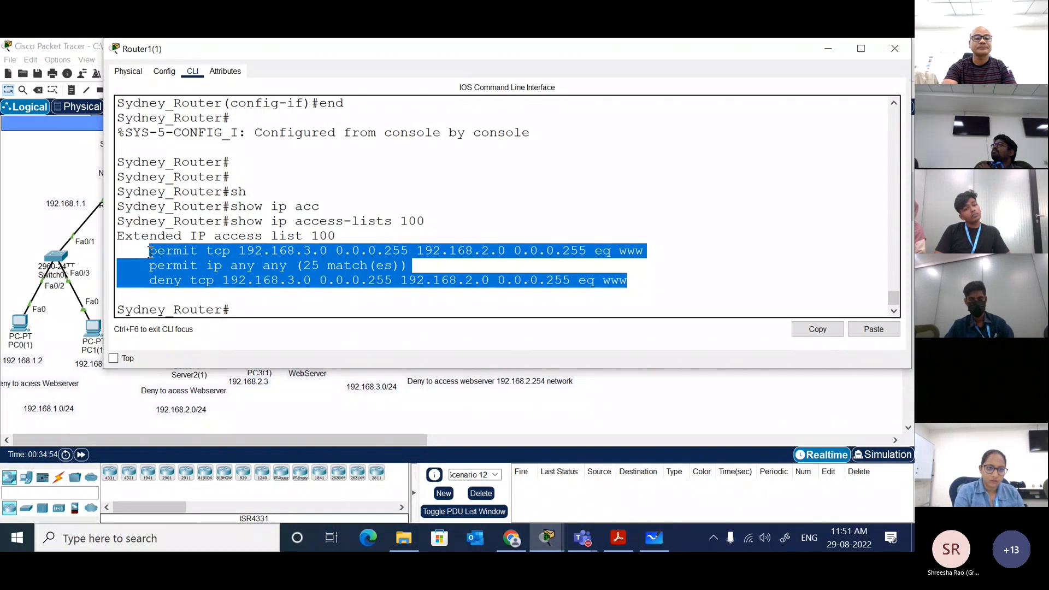
pyautogui.click(374, 272)
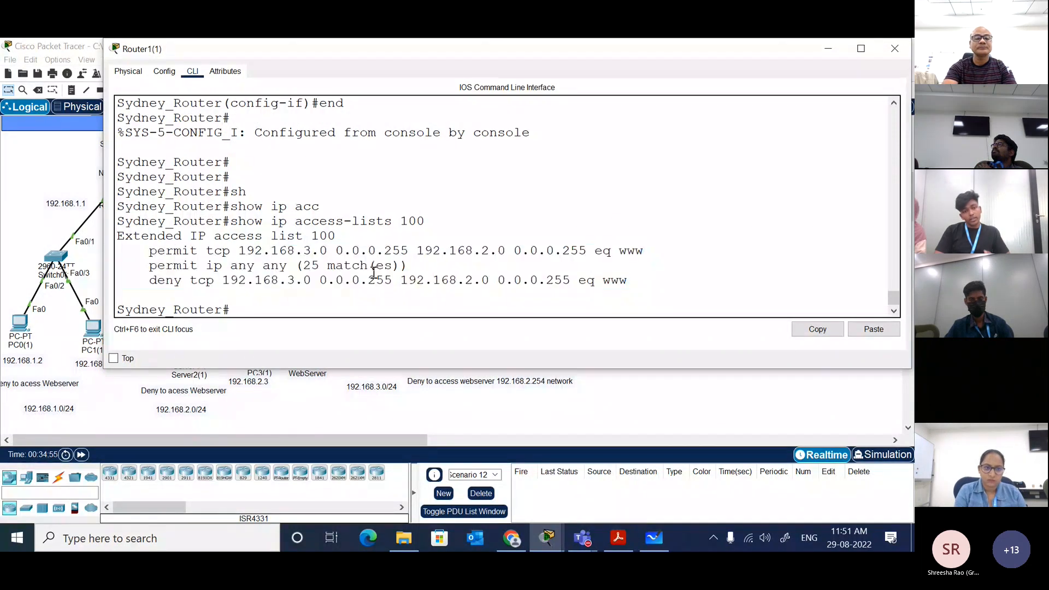
# Step: Open PC4(1) from the topology, widen its window and launch its web browser
pyautogui.click(64, 162)
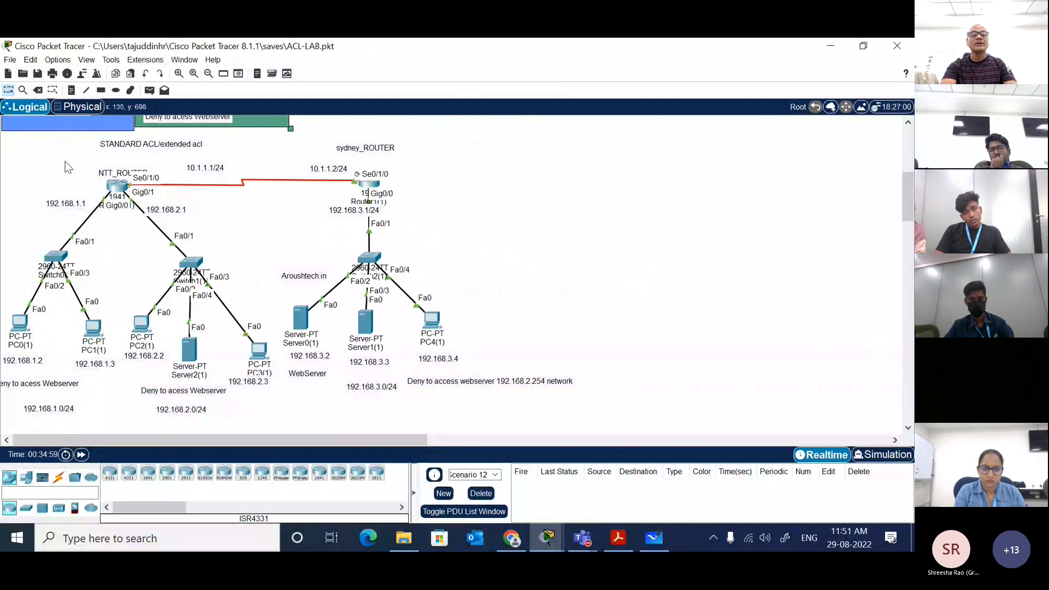
pyautogui.click(435, 323)
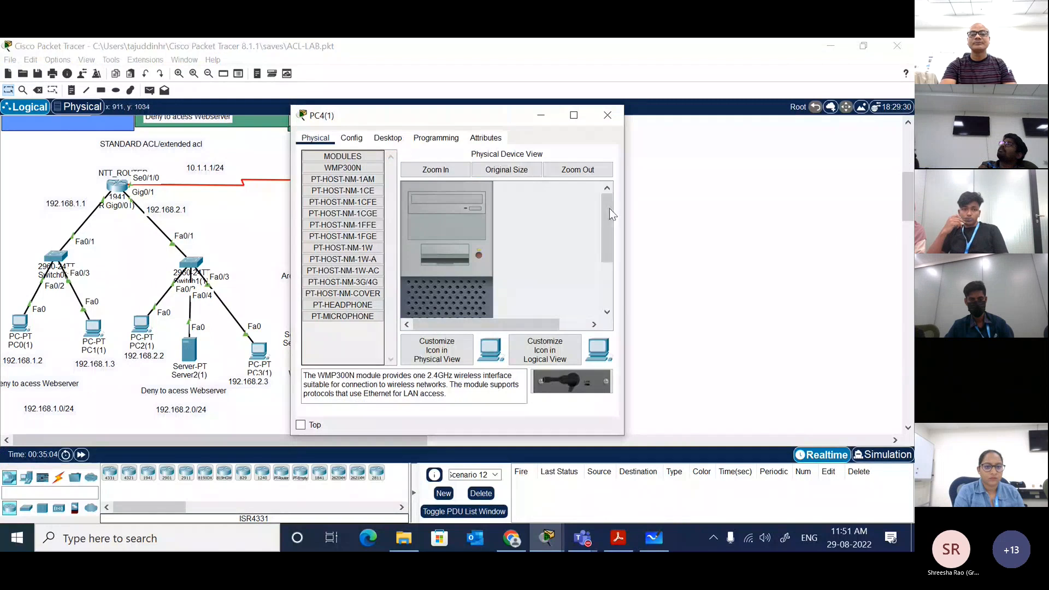
pyautogui.moveTo(623, 211); pyautogui.dragTo(859, 169)
pyautogui.click(388, 138)
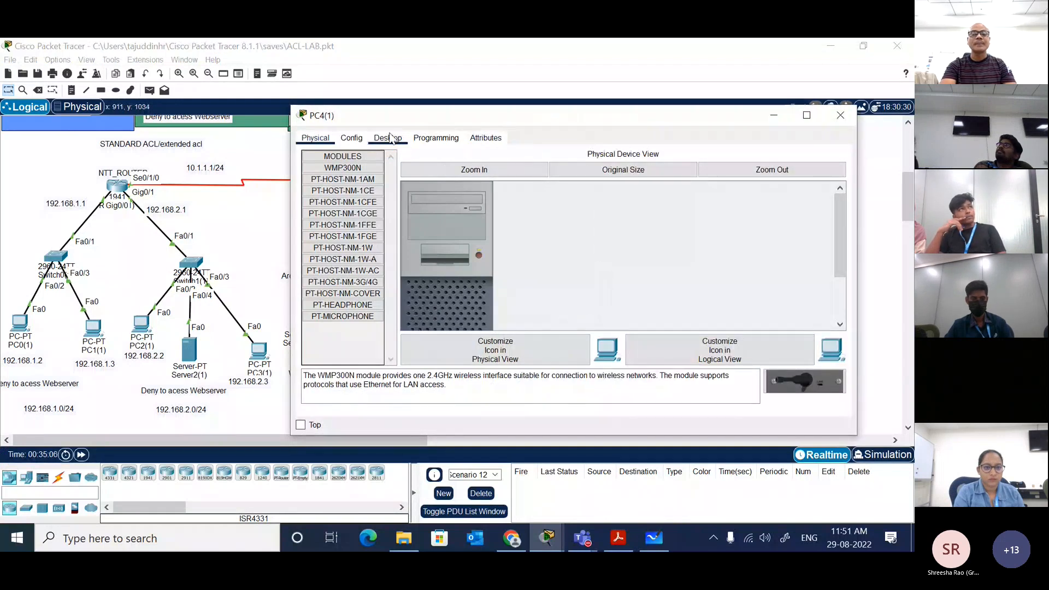
pyautogui.click(780, 180)
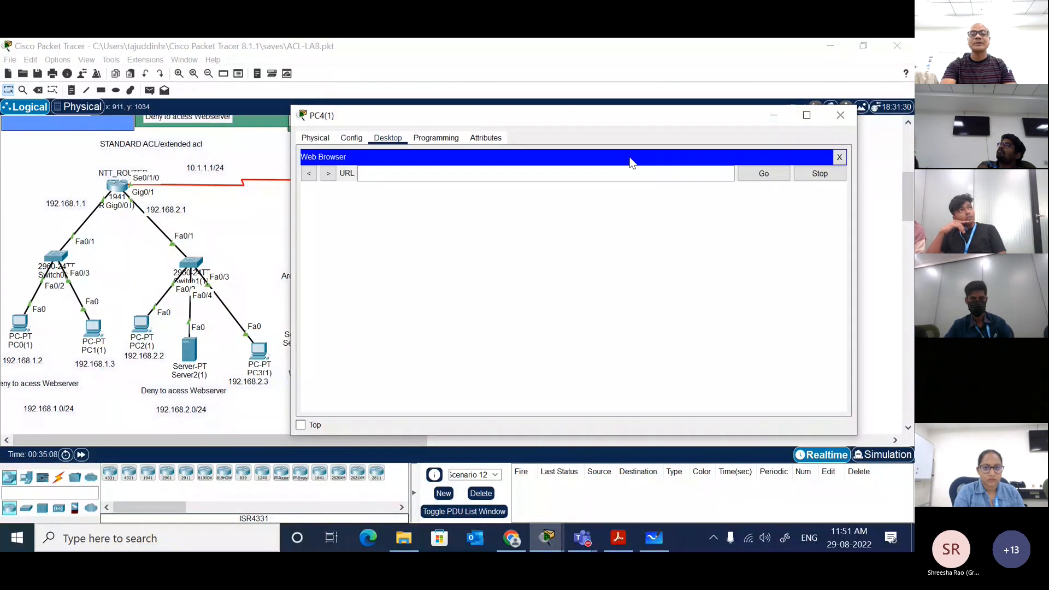
# Step: Load 192.168.2.254 in PC4(1)'s web browser to test access to the web server
pyautogui.click(527, 171)
pyautogui.write('19')
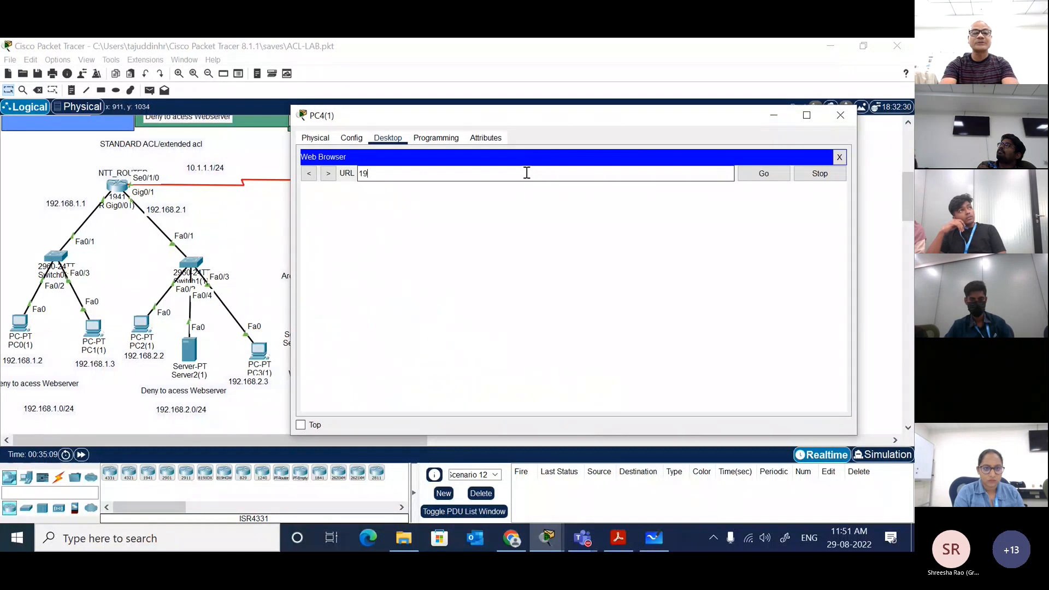
pyautogui.write('2.168.')
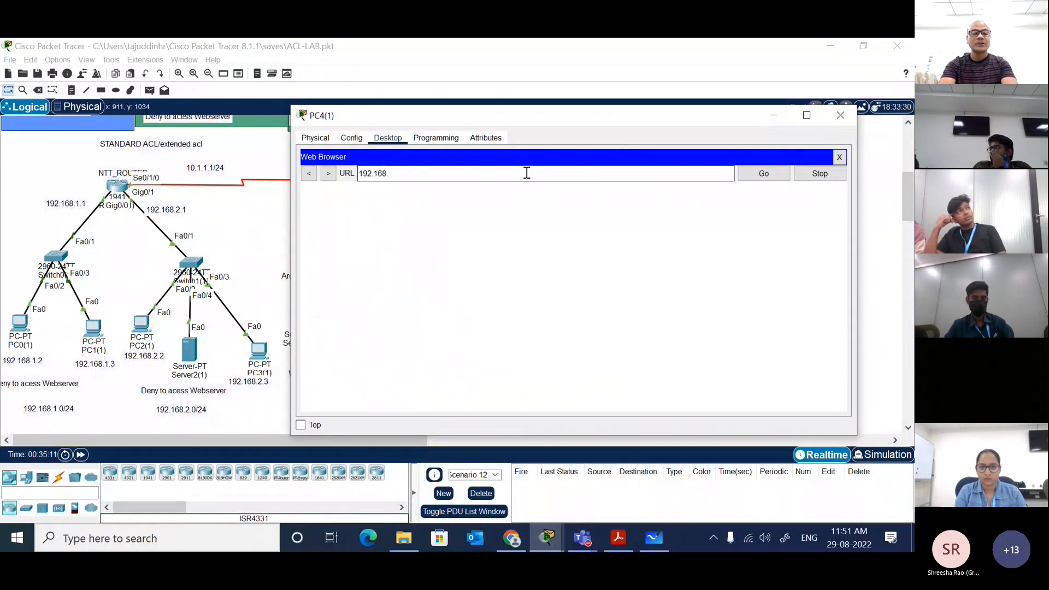
pyautogui.write('2.54')
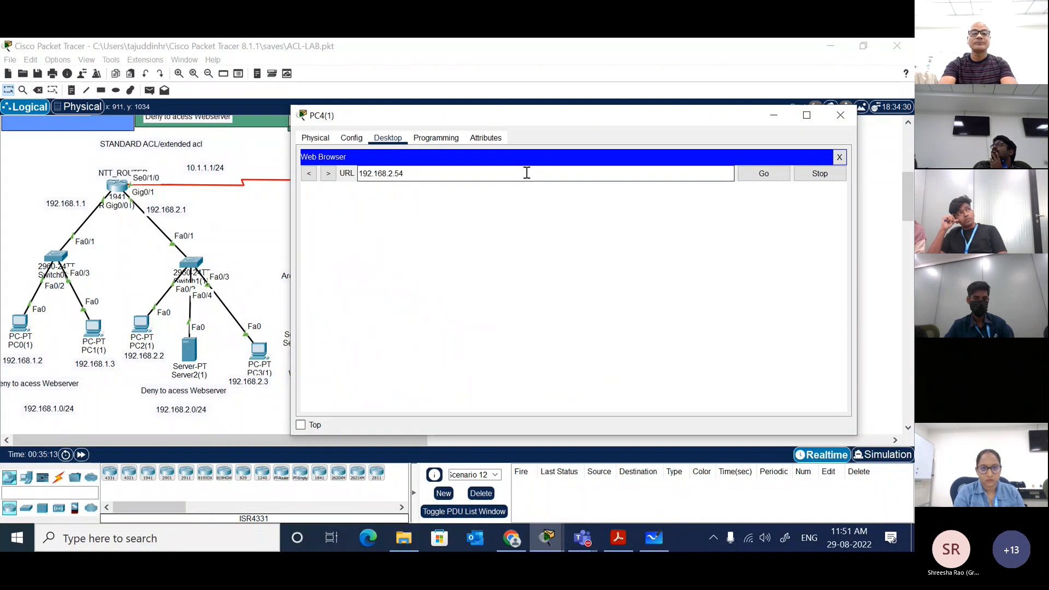
pyautogui.press('BackSpace')
pyautogui.press('BackSpace')
pyautogui.press('BackSpace')
pyautogui.write('.')
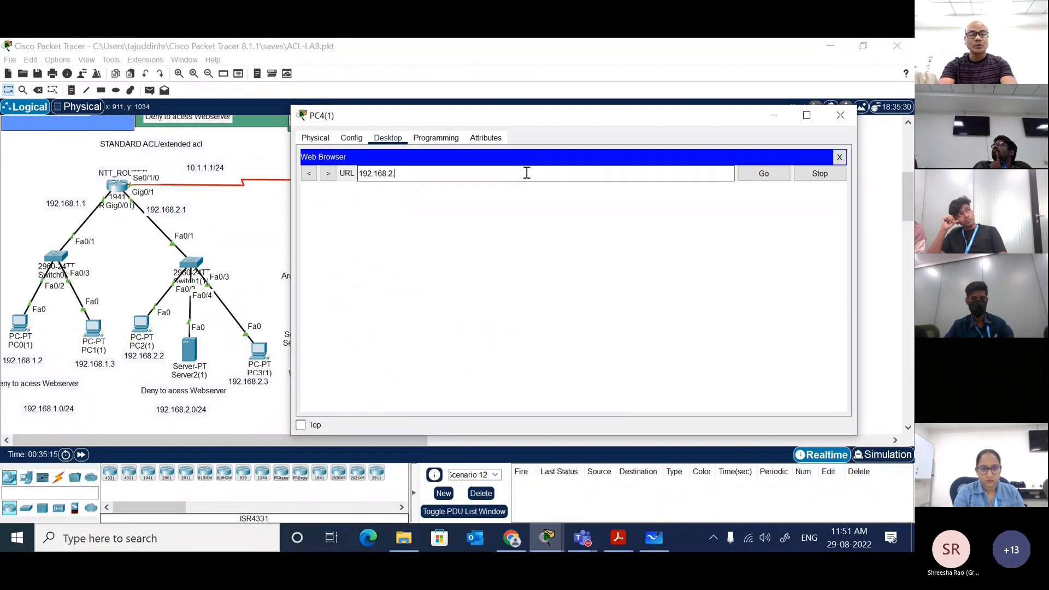
pyautogui.write('254')
pyautogui.press('Return')
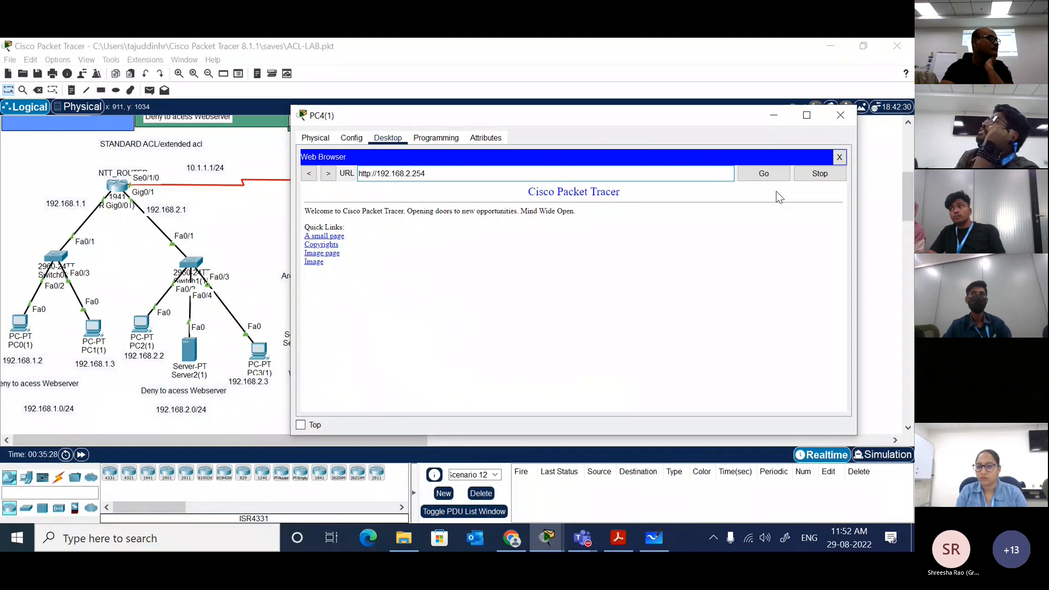
# Step: Close PC4(1)'s web browser, open its Command Prompt and ping 192.168.2.254
pyautogui.click(250, 237)
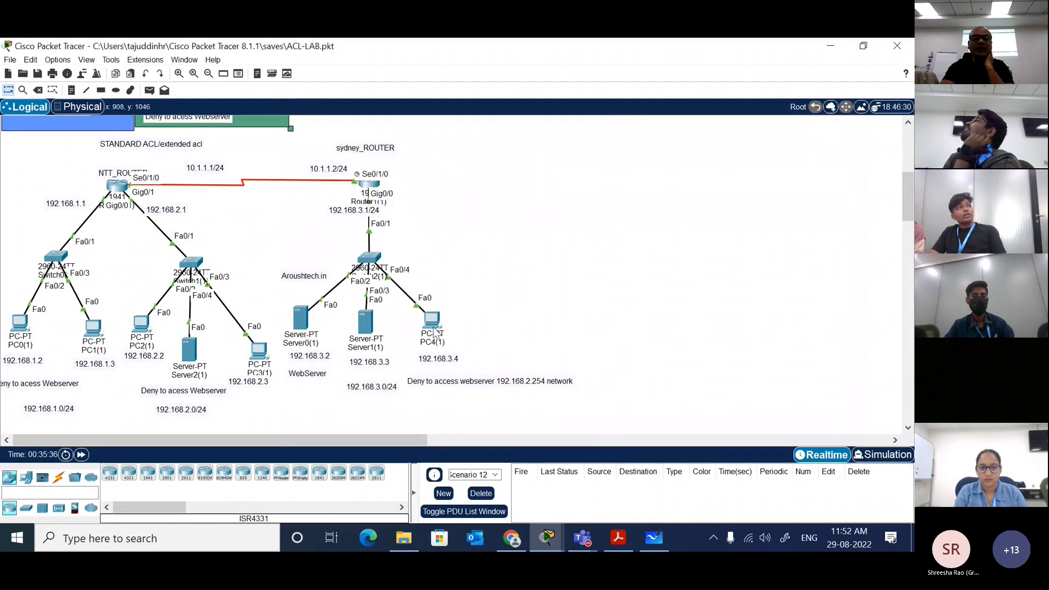
pyautogui.click(435, 332)
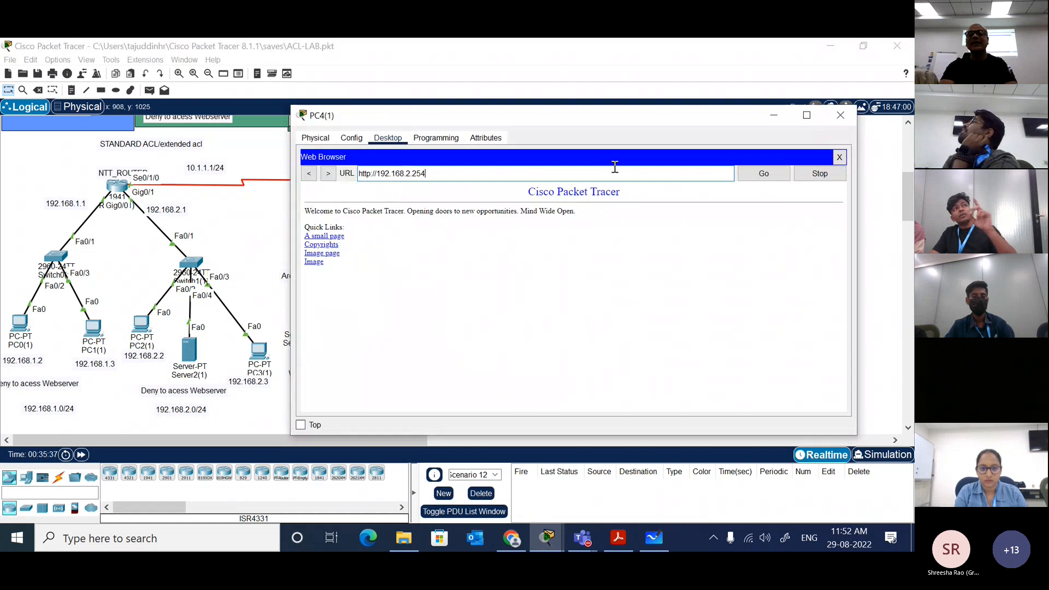
pyautogui.click(838, 158)
pyautogui.click(670, 183)
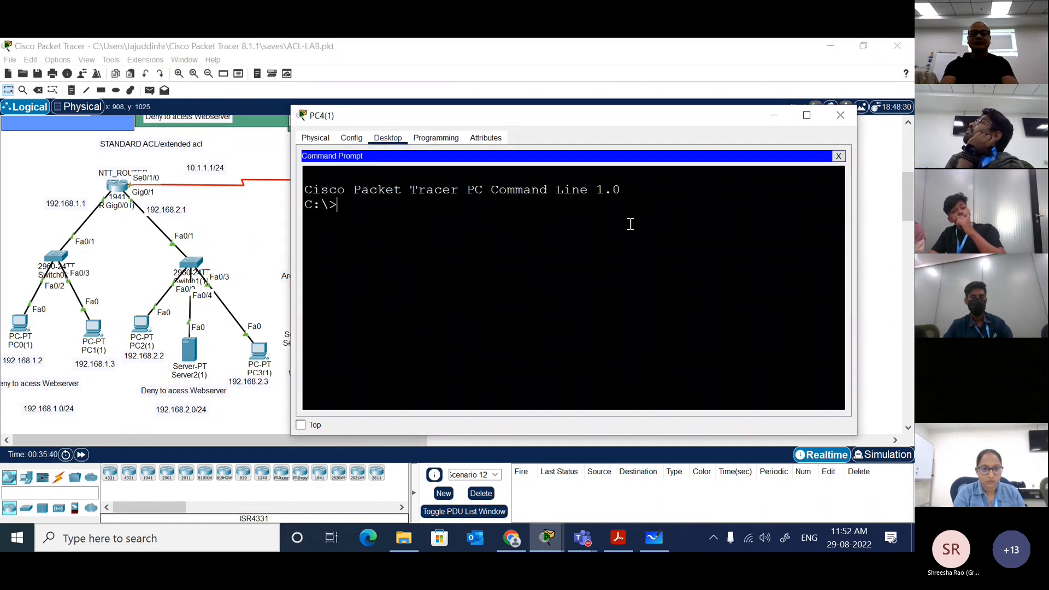
pyautogui.write('ping 192.16')
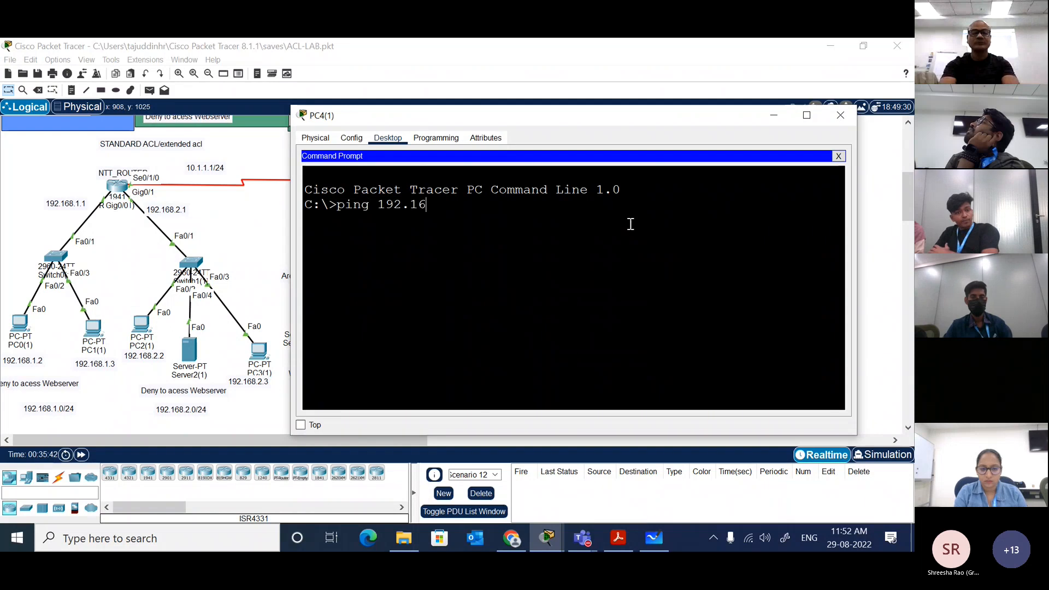
pyautogui.write('8.2.')
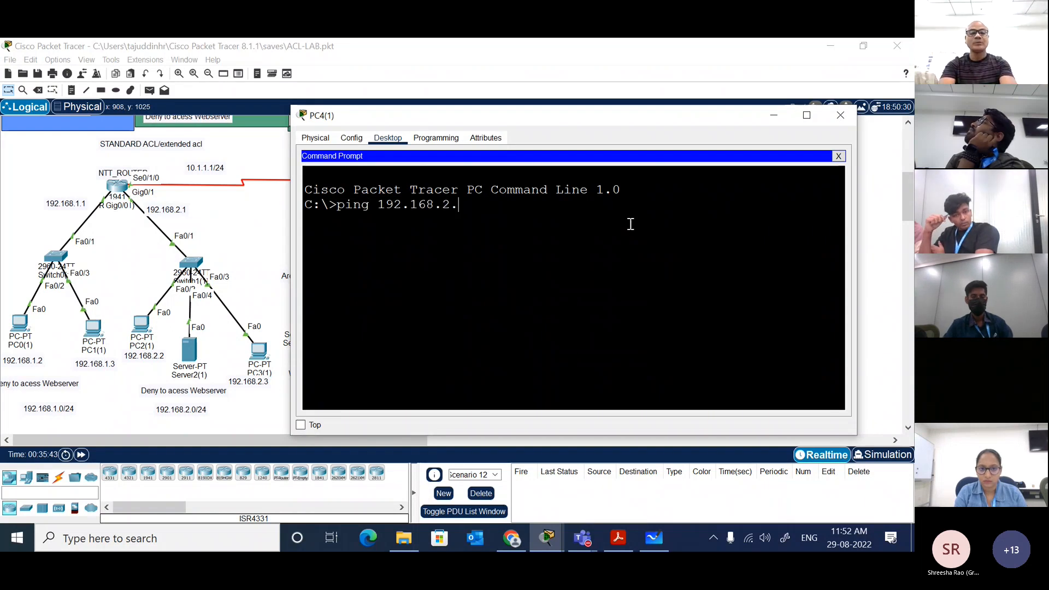
pyautogui.write('254')
pyautogui.press('Return')
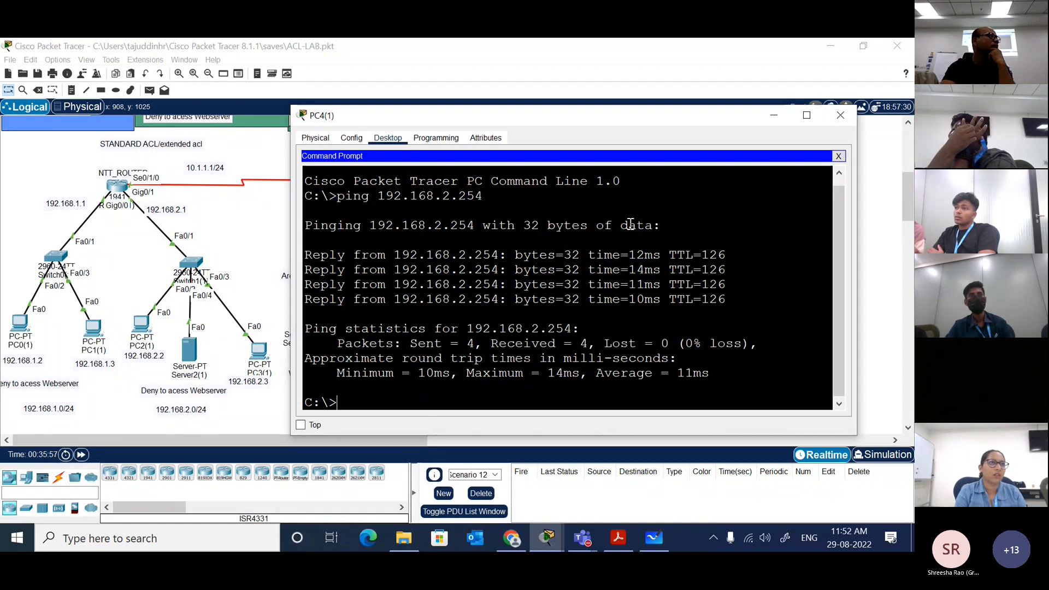
# Step: Reopen the Sydney router's command line from the topology and enter global configuration mode with conf t
pyautogui.click(255, 231)
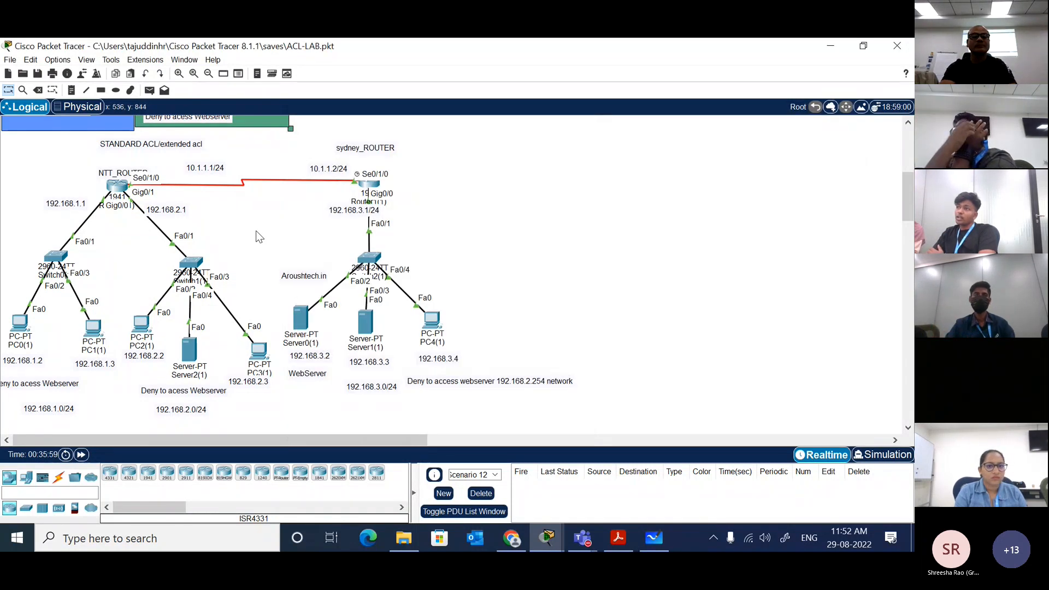
pyautogui.click(370, 188)
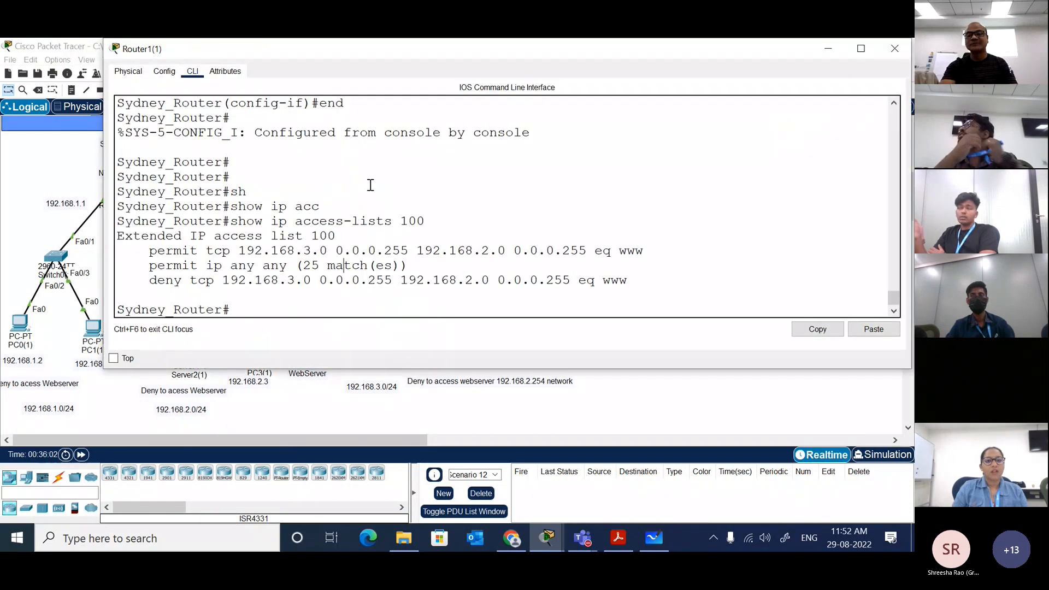
pyautogui.click(523, 263)
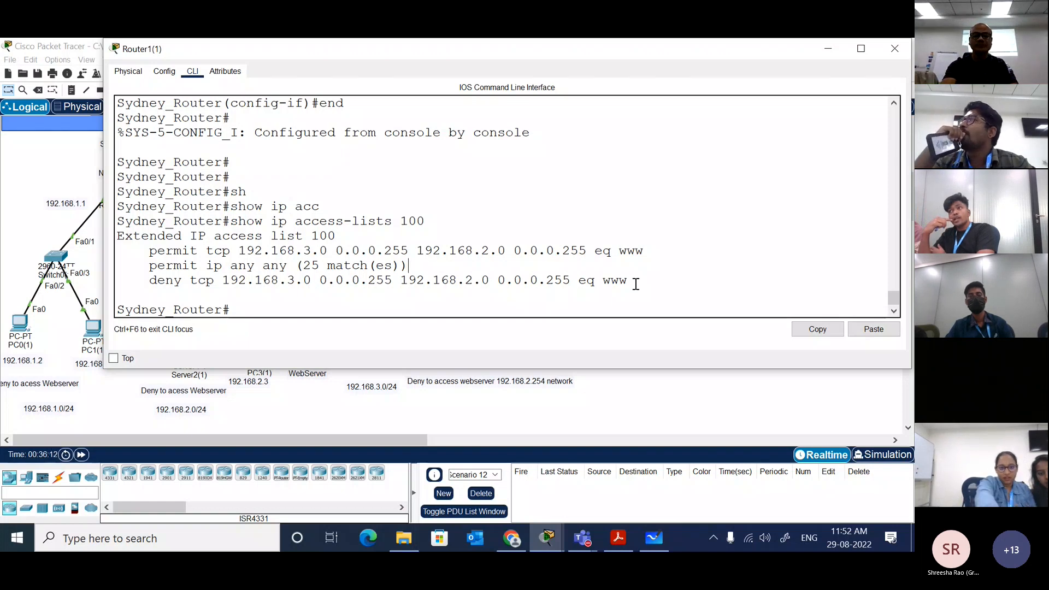
pyautogui.press('Up')
pyautogui.press('Down')
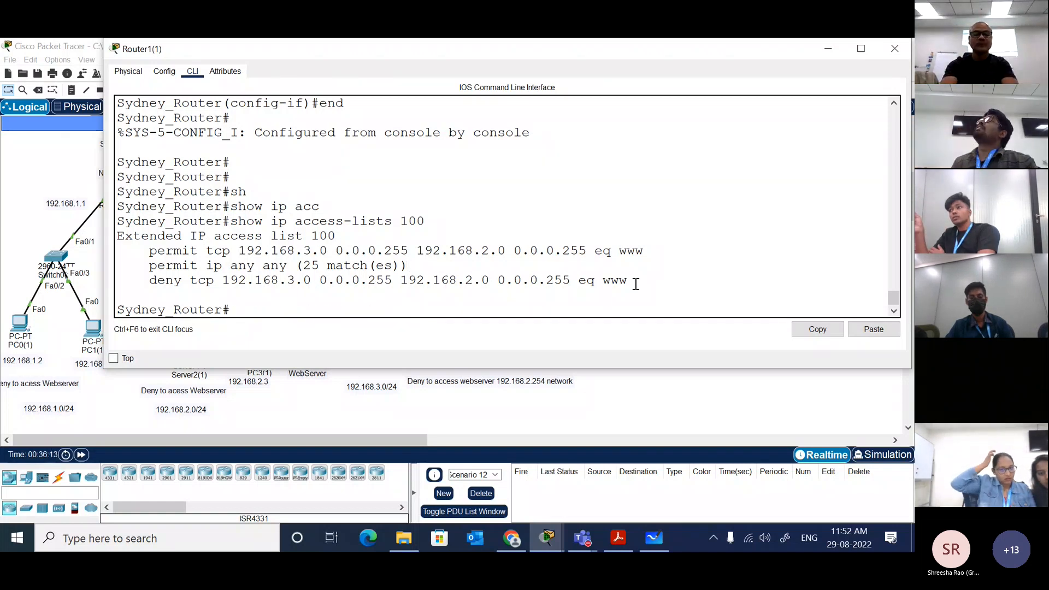
pyautogui.write('con ft')
pyautogui.press('Return')
pyautogui.write('conf t')
pyautogui.press('Return')
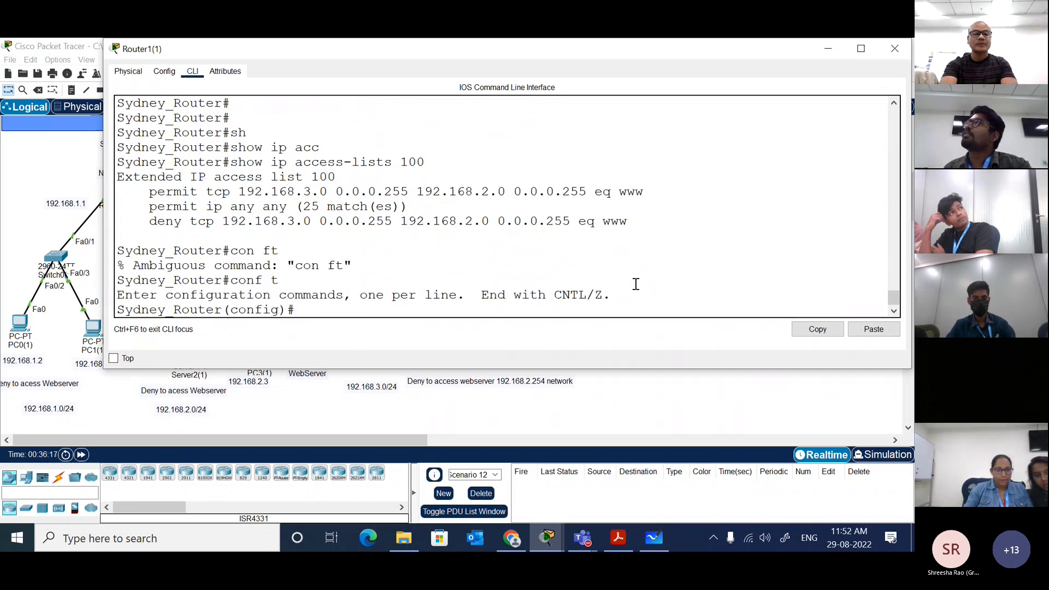
# Step: Begin a new access-list command for list number 100, completing the keyword to access-list
pyautogui.write('acc')
pyautogui.press('Tab')
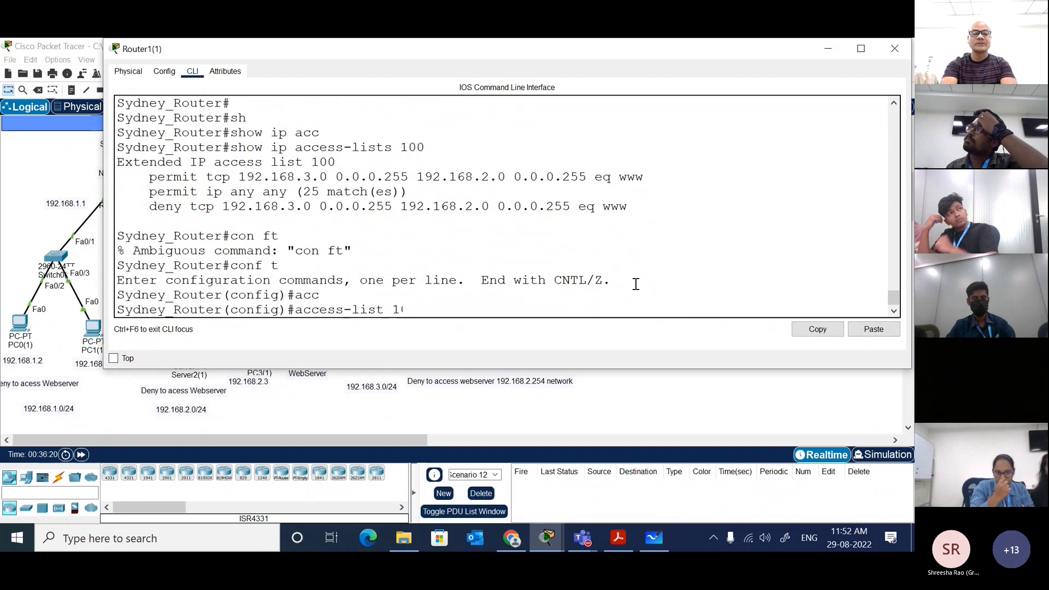
pyautogui.write('100')
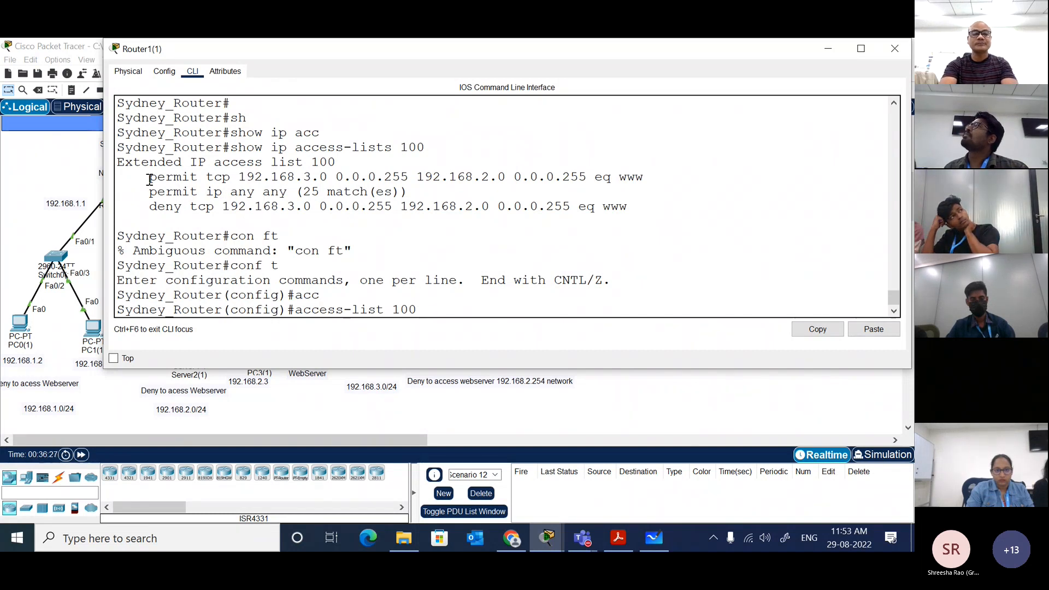
pyautogui.write('per')
pyautogui.press('Tab')
pyautogui.write('?')
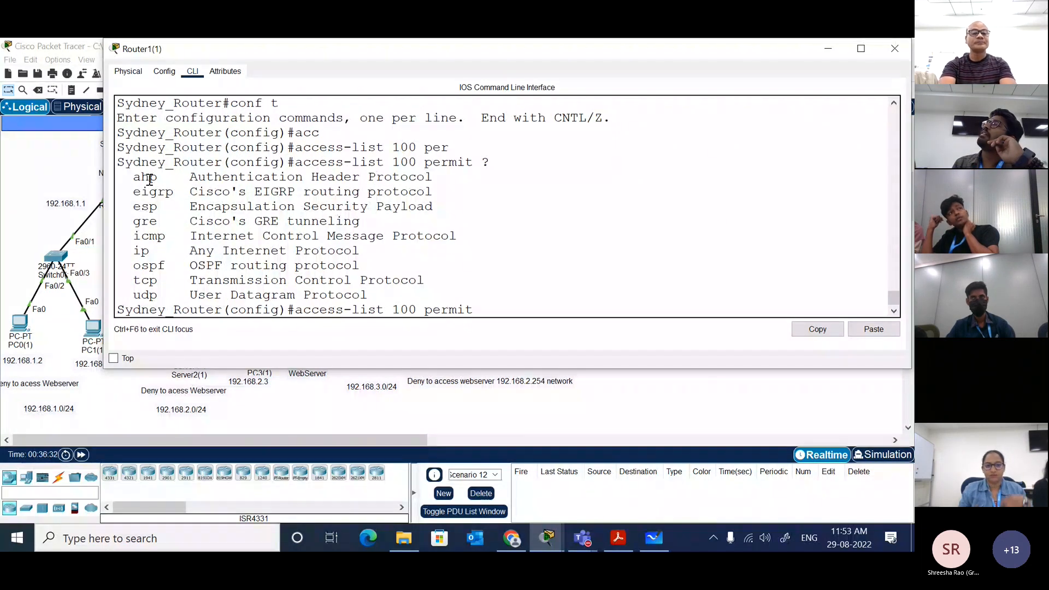
pyautogui.press('BackSpace')
pyautogui.press('BackSpace')
pyautogui.press('BackSpace')
pyautogui.press('BackSpace')
pyautogui.press('BackSpace')
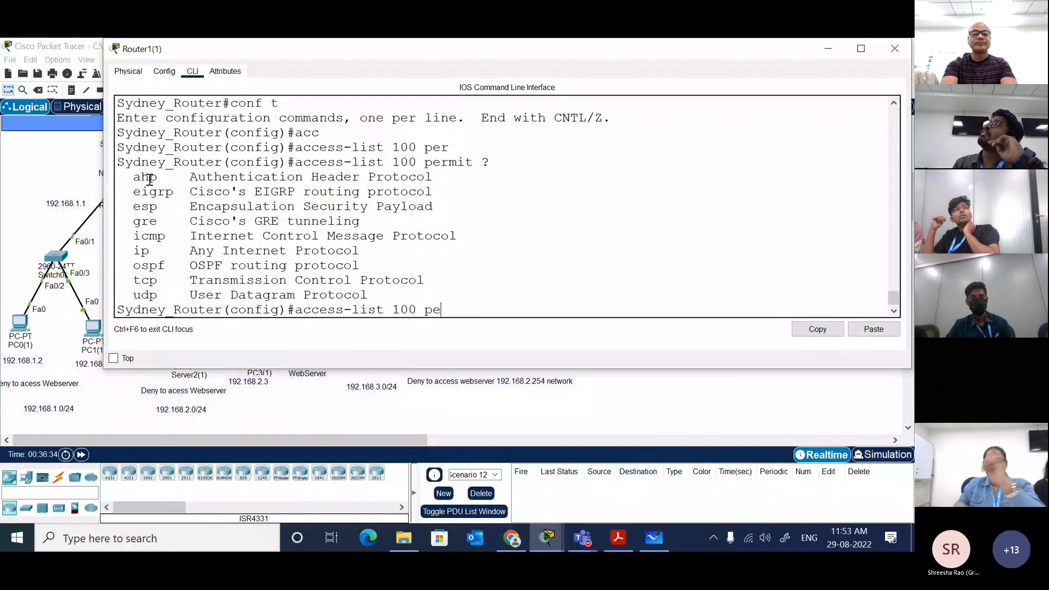
pyautogui.press('BackSpace')
pyautogui.press('BackSpace')
# Step: Continue the access-list 100 entry with deny tcp, listing the protocol and source options along the way
pyautogui.write('de')
pyautogui.press('Tab')
pyautogui.write('?')
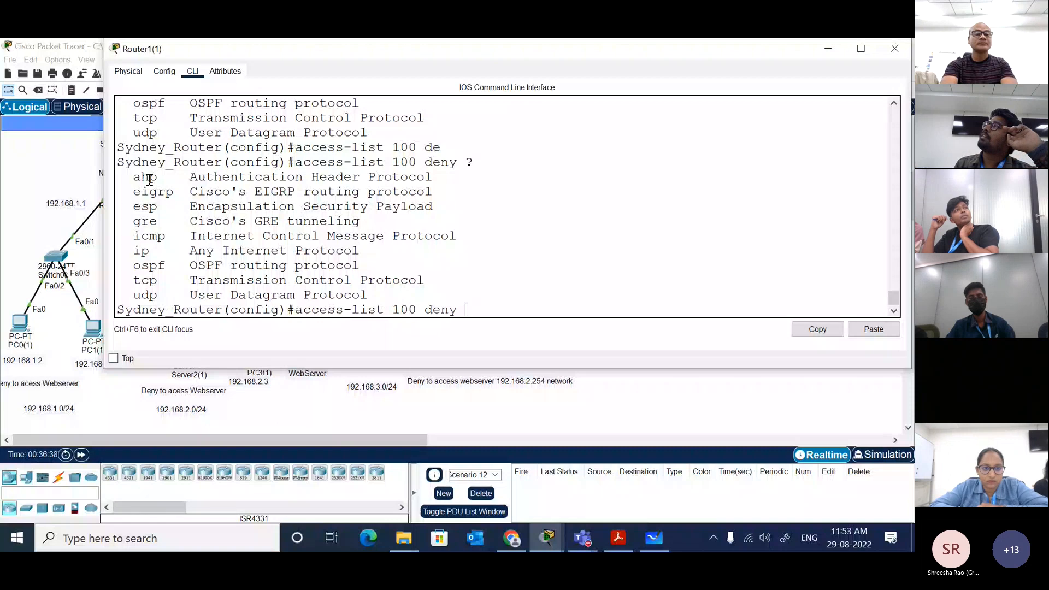
pyautogui.write('tc')
pyautogui.press('Tab')
pyautogui.write('?')
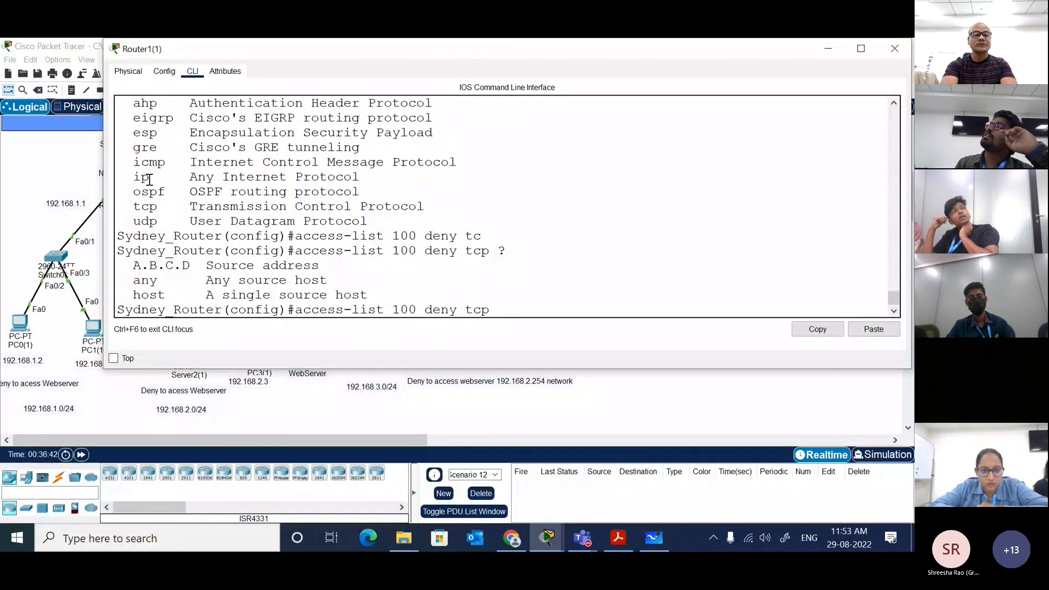
pyautogui.write('hos')
pyautogui.press('Tab')
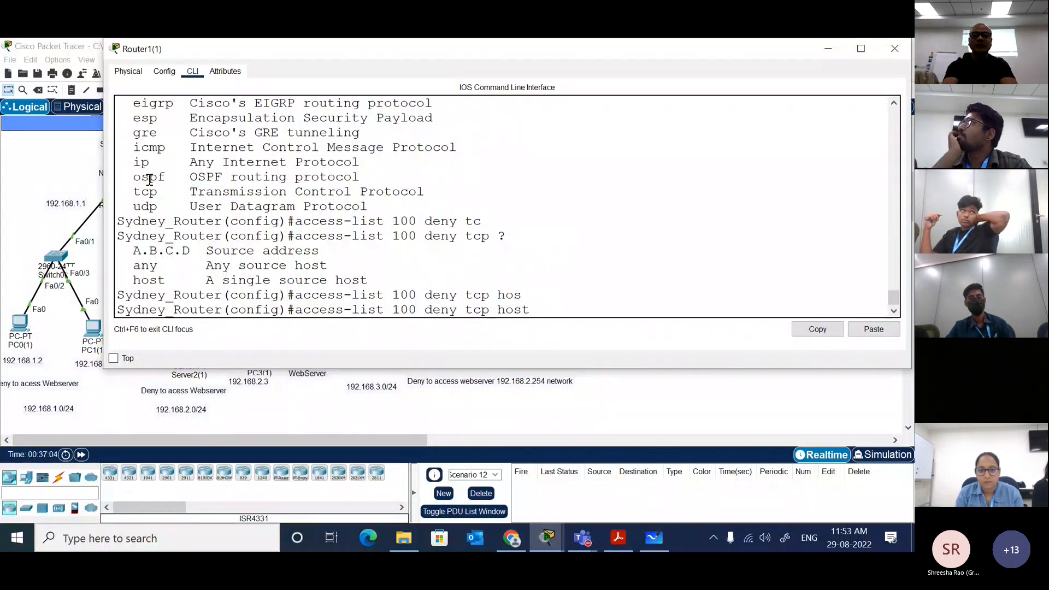
pyautogui.write('?')
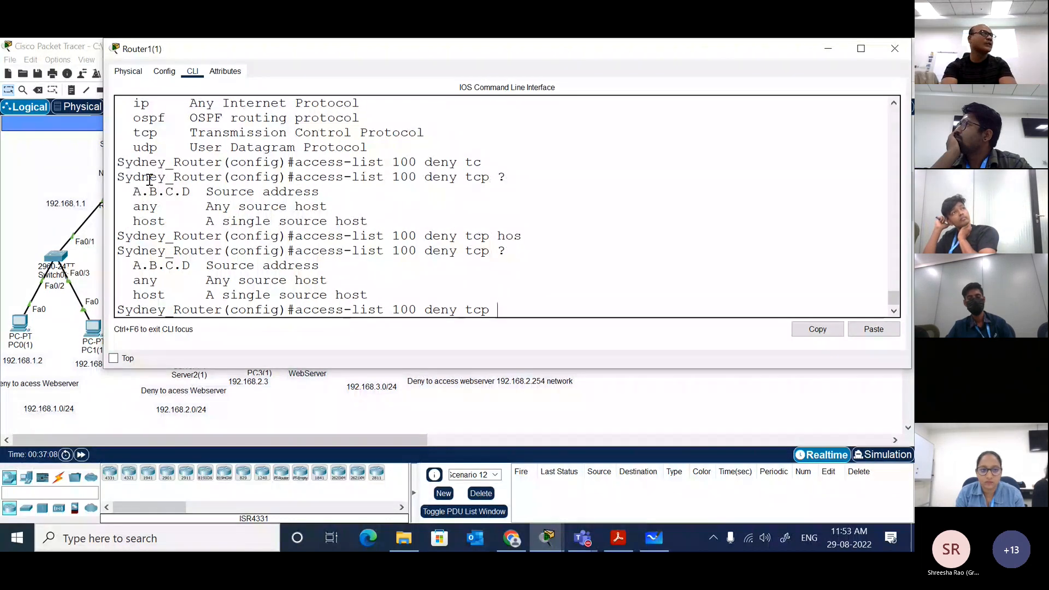
pyautogui.write('192.')
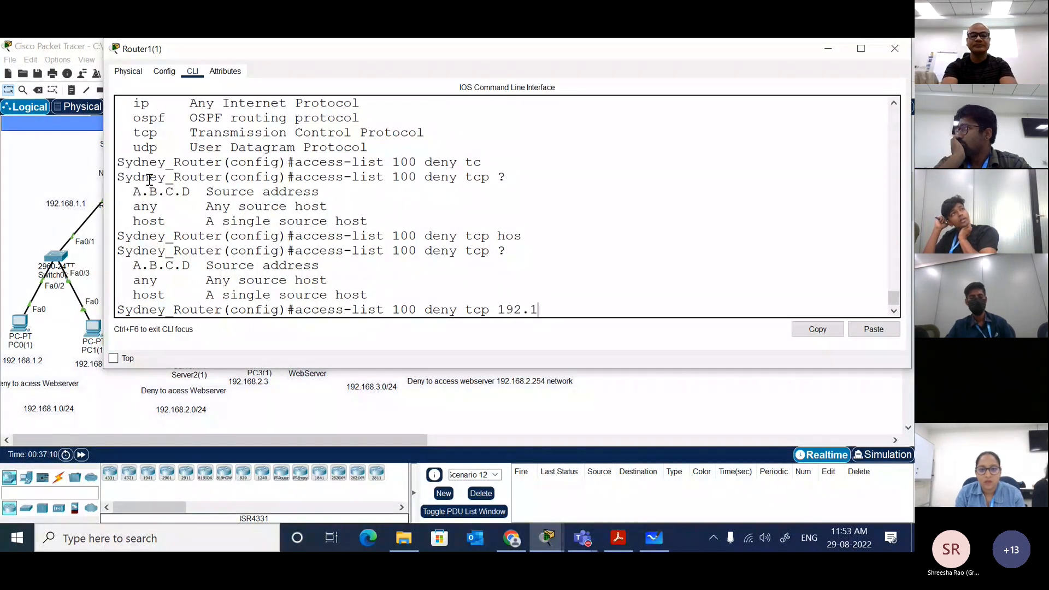
pyautogui.write('168.3.4 ?')
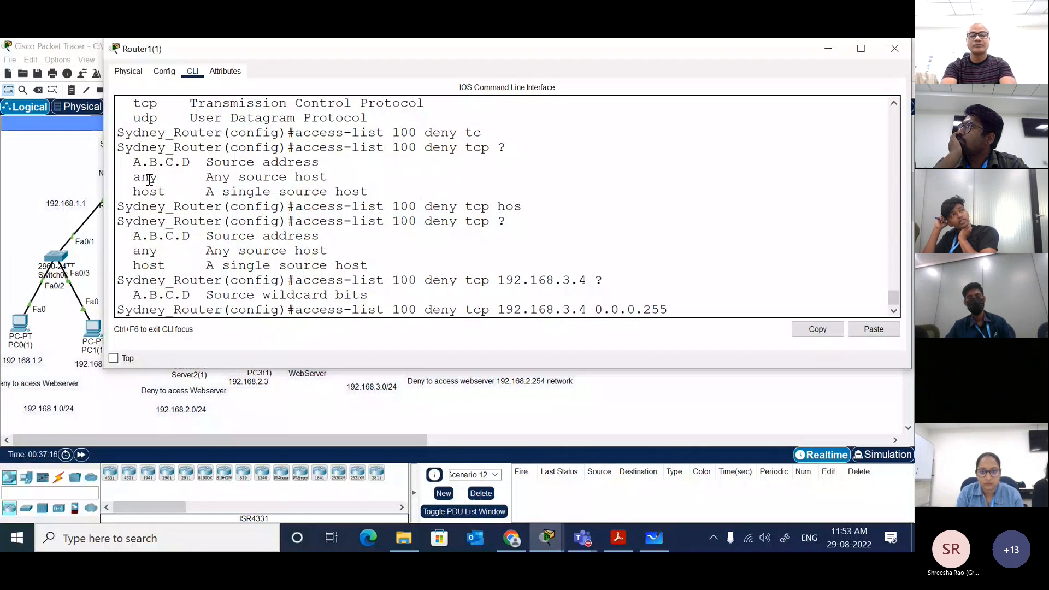
pyautogui.write('0.0.0.255 ?')
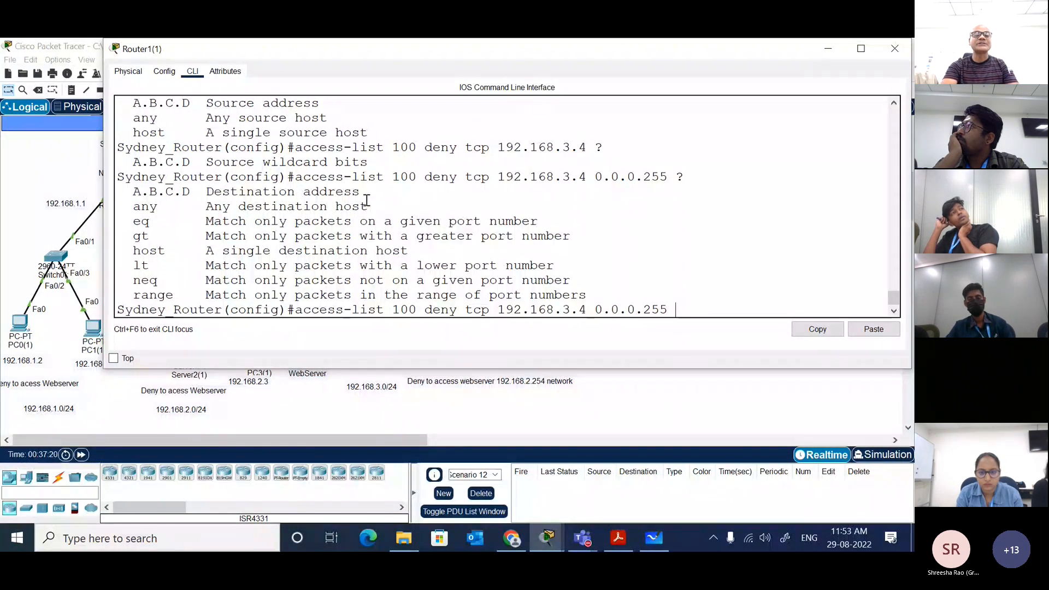
# Step: Enter destination address 192.168.2.254 with wildcard 0.0.0.255 in the deny tcp entry, checking the command help before adding the wildcard
pyautogui.moveTo(363, 195); pyautogui.dragTo(136, 191)
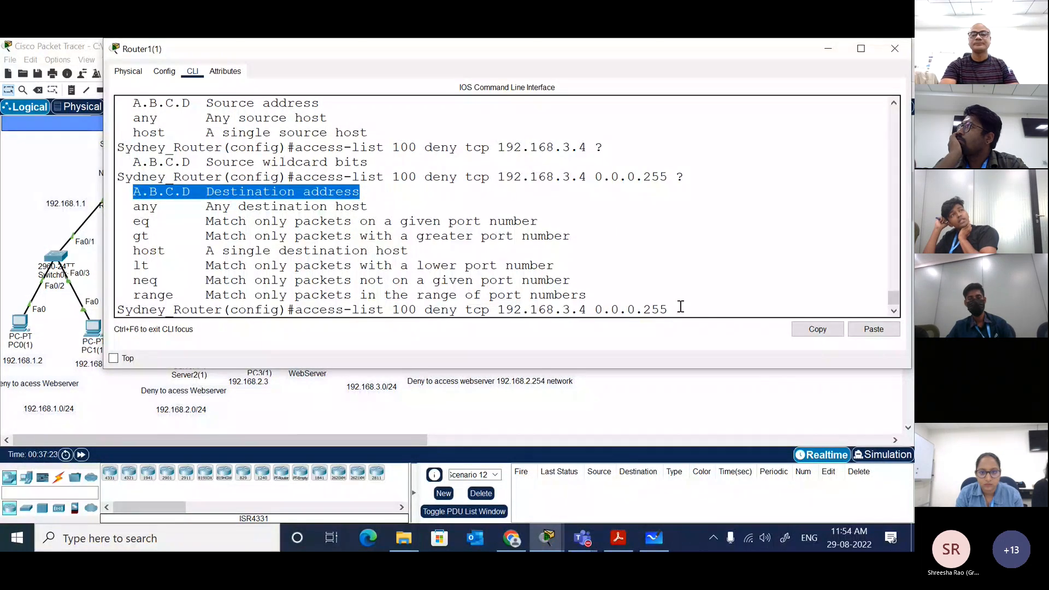
pyautogui.click(680, 307)
pyautogui.write('192.')
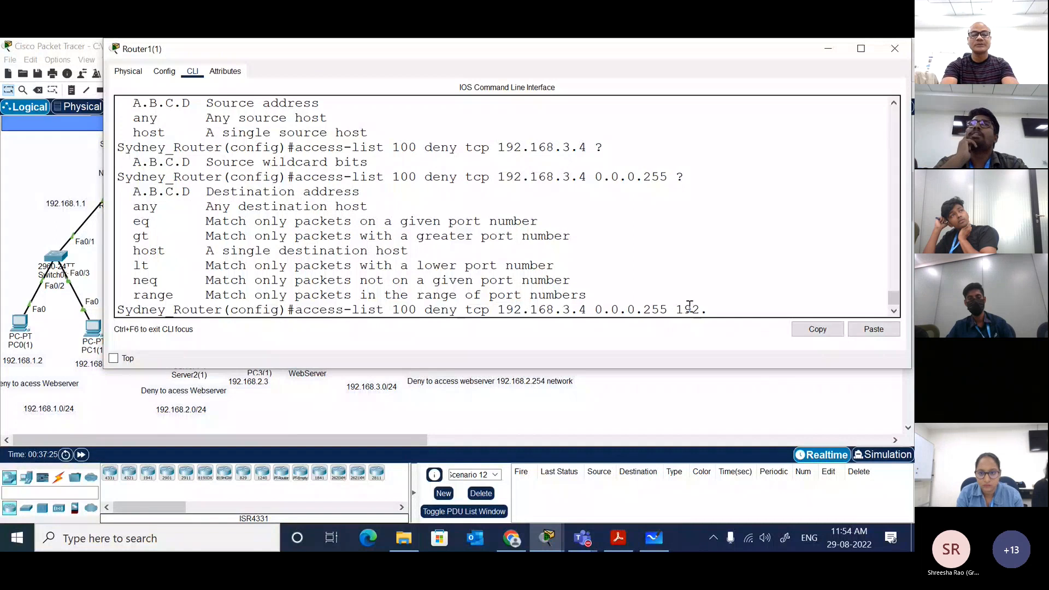
pyautogui.write('168.2.')
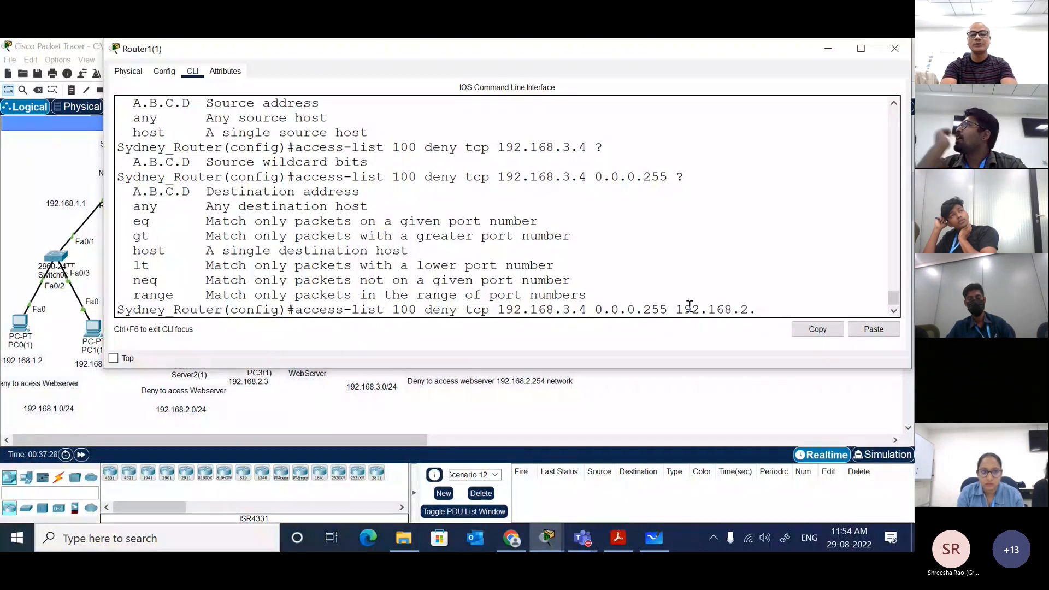
pyautogui.write('254')
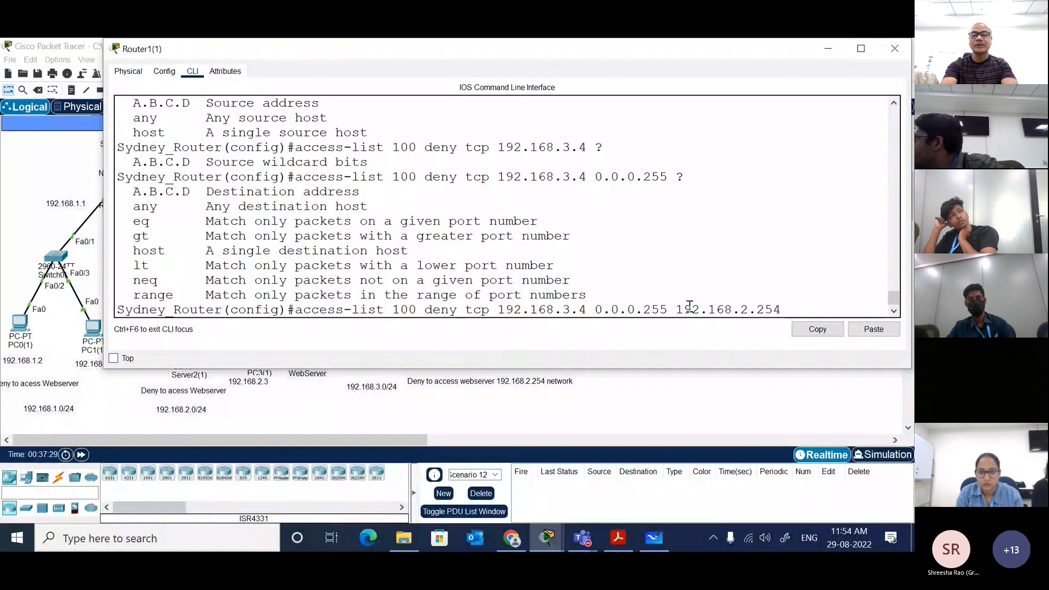
pyautogui.write(' 0')
pyautogui.press('BackSpace')
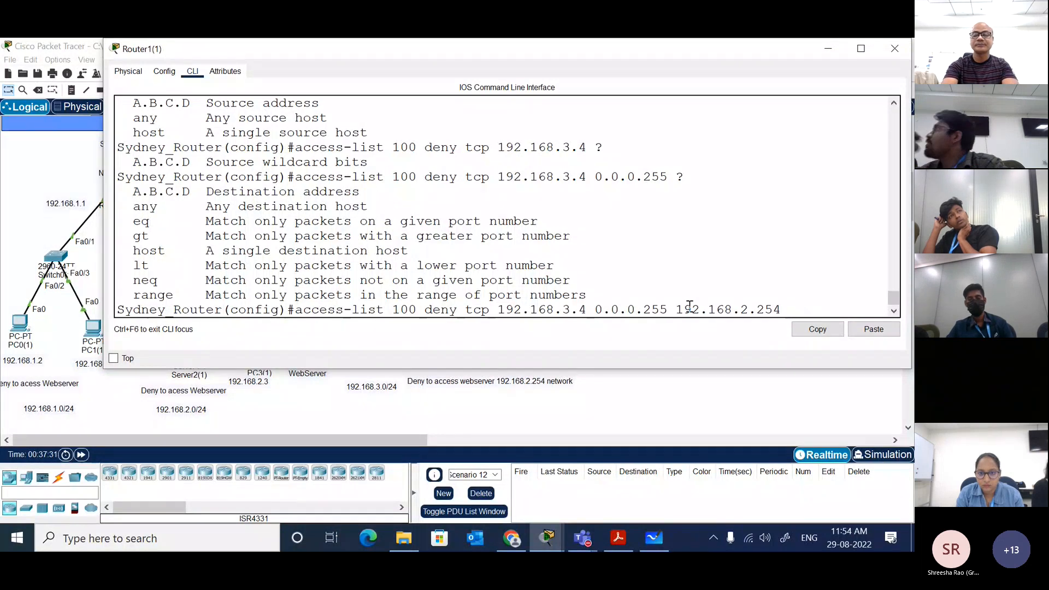
pyautogui.write('?')
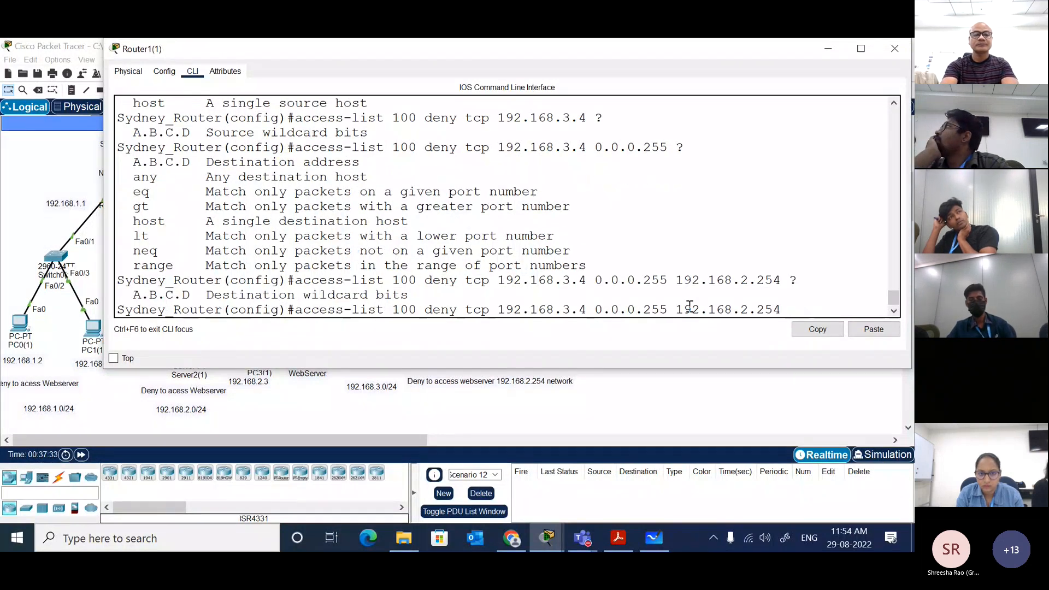
pyautogui.write('0.0.0.25')
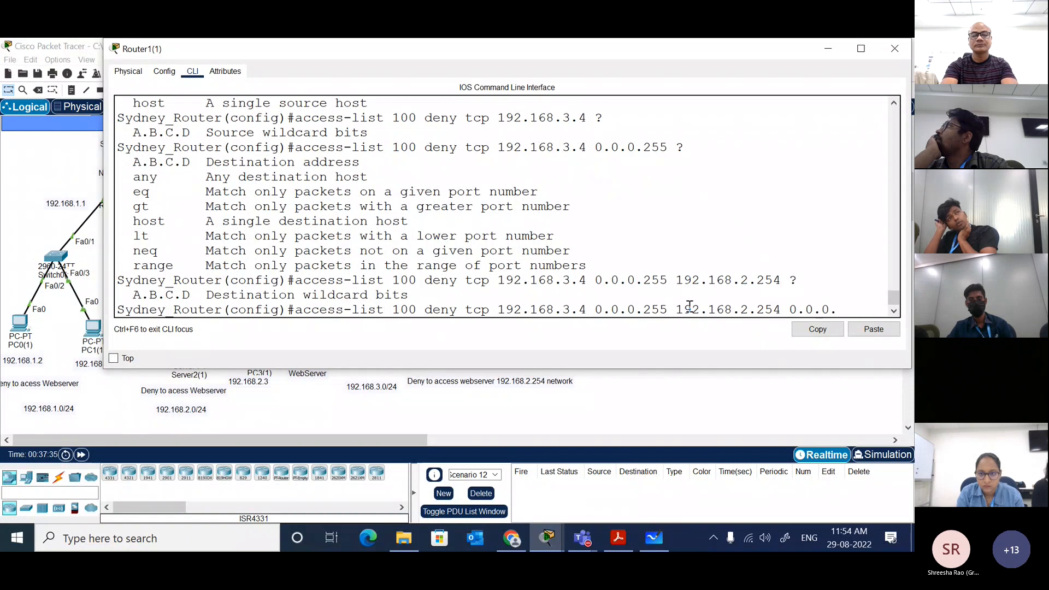
pyautogui.write('4')
pyautogui.press('BackSpace')
pyautogui.write('55')
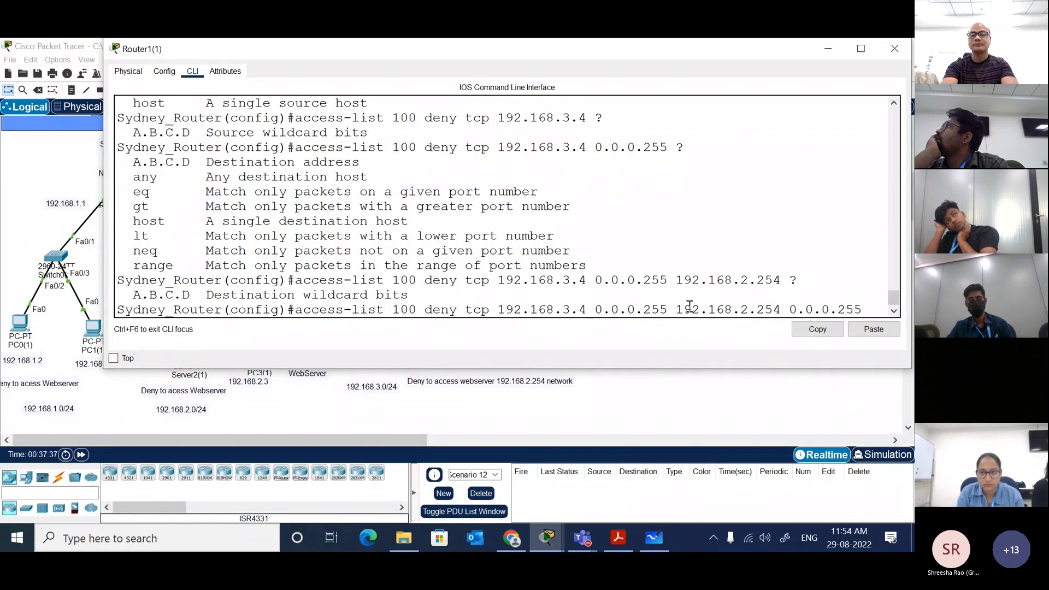
pyautogui.write(' ?')
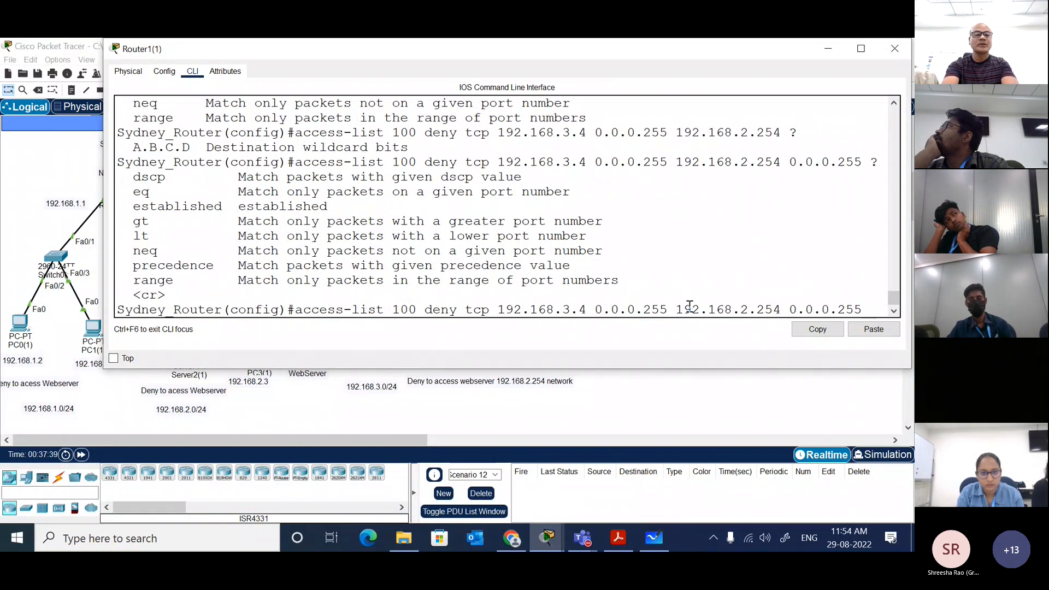
pyautogui.write(' e')
# Step: List the match options after the destination wildcard, add the eq operator to the deny tcp entry and list its port choices
pyautogui.press('Tab')
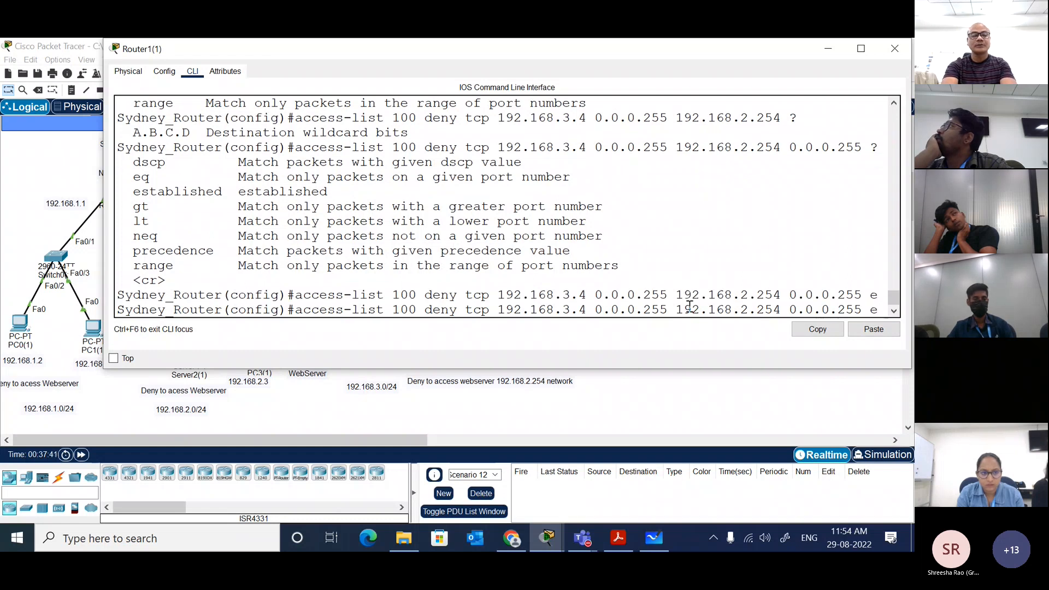
pyautogui.write('q')
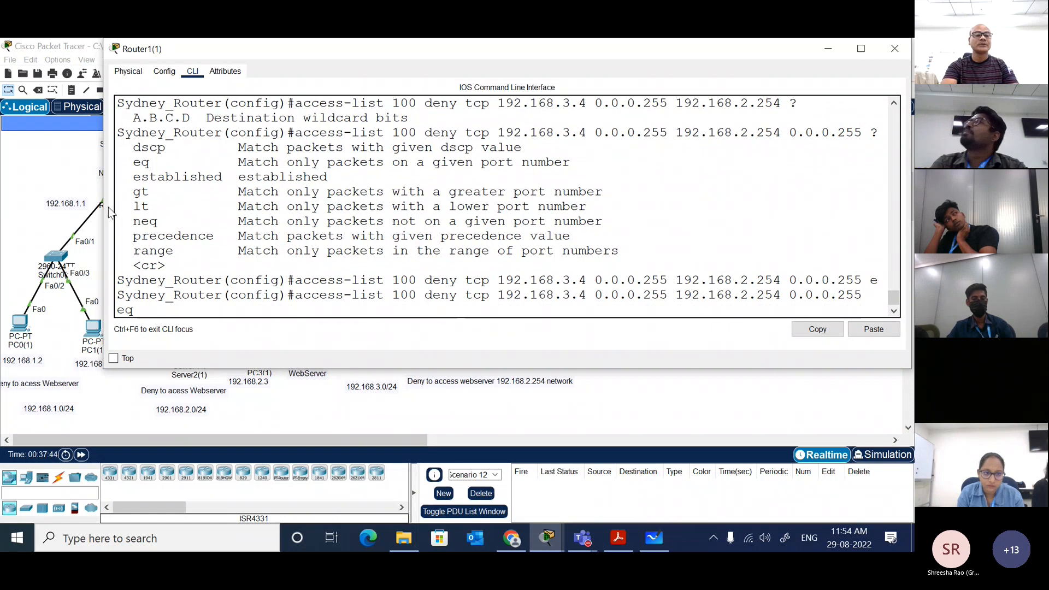
pyautogui.moveTo(104, 206); pyautogui.dragTo(55, 206)
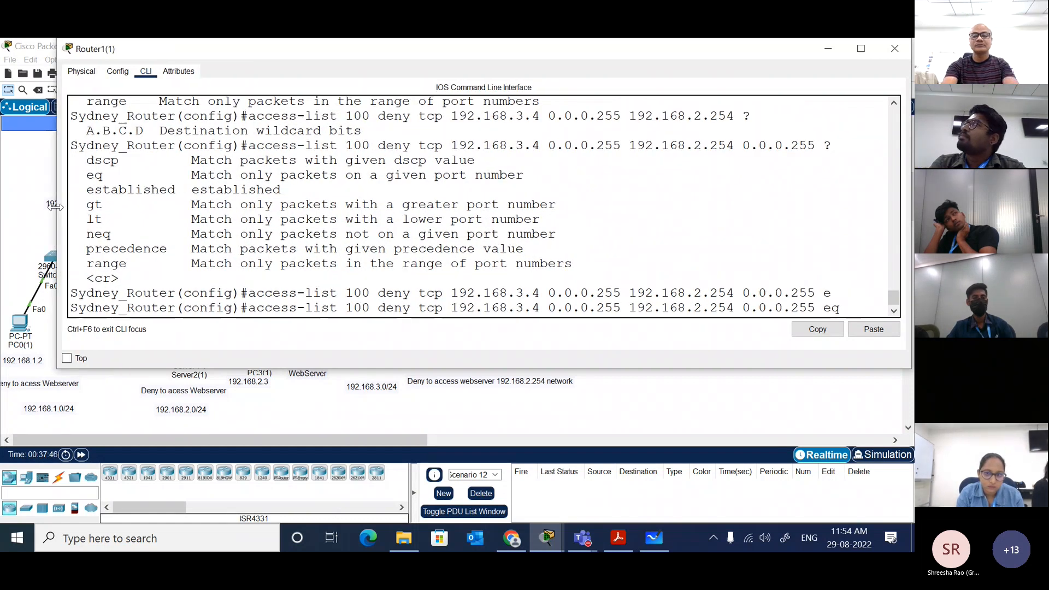
pyautogui.write('?')
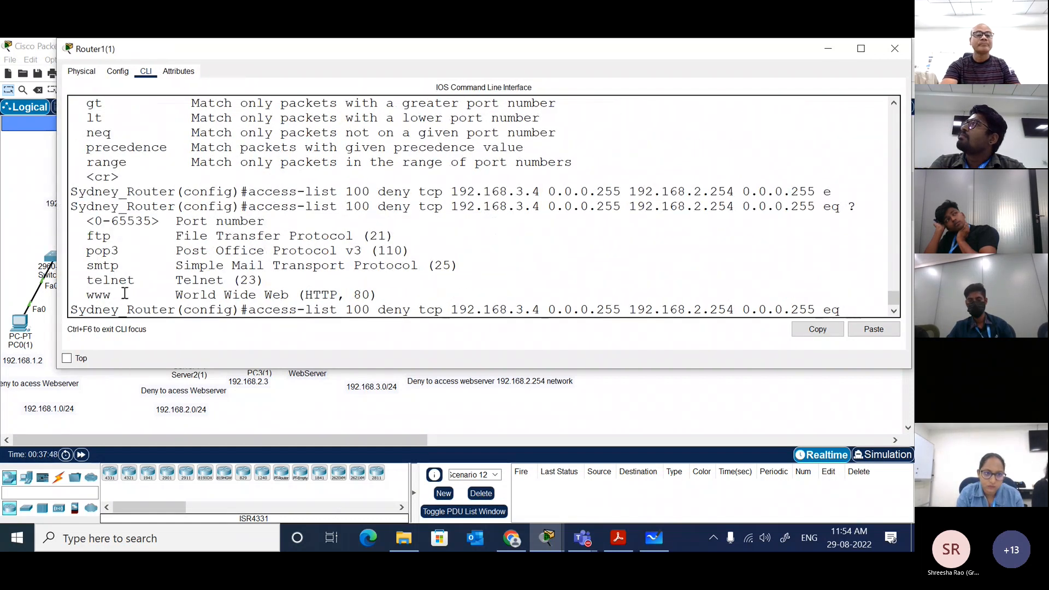
# Step: Highlight the www option in the port list, and complete and submit the access-list 100 deny entry with port 80
pyautogui.moveTo(383, 296); pyautogui.dragTo(98, 297)
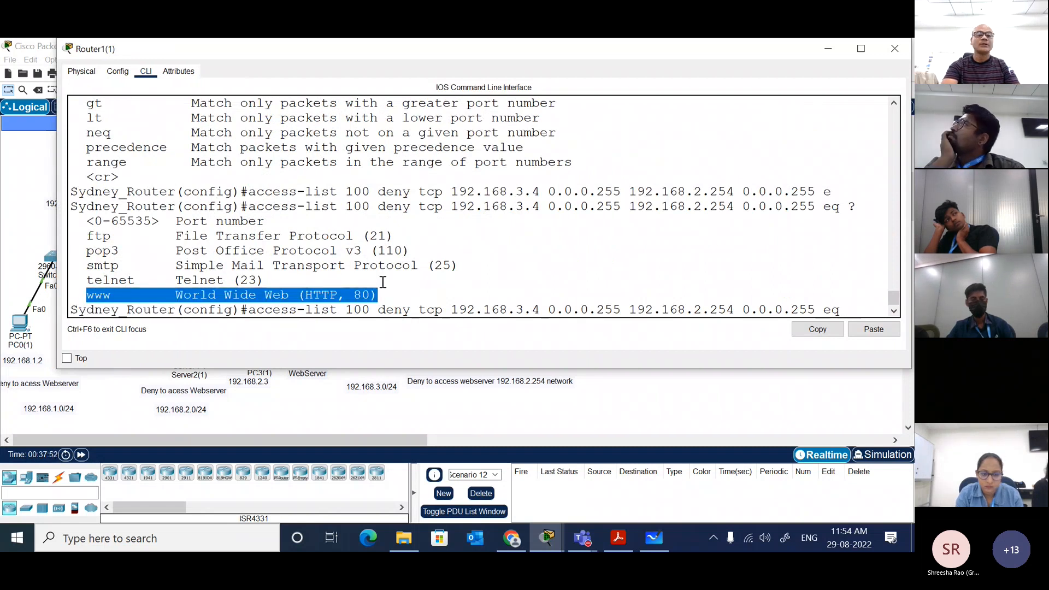
pyautogui.click(458, 284)
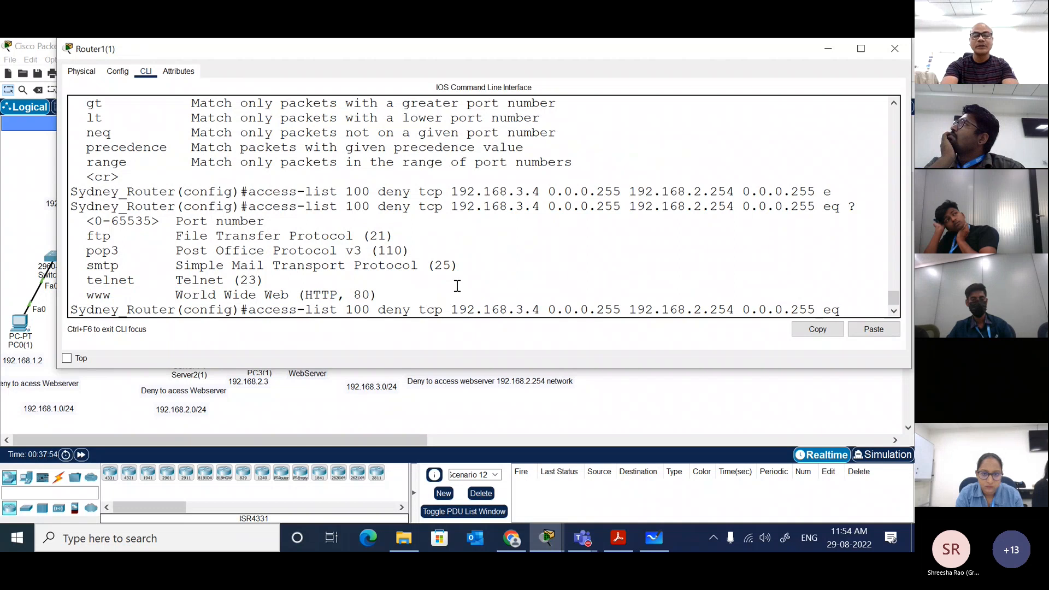
pyautogui.write('80')
pyautogui.press('Return')
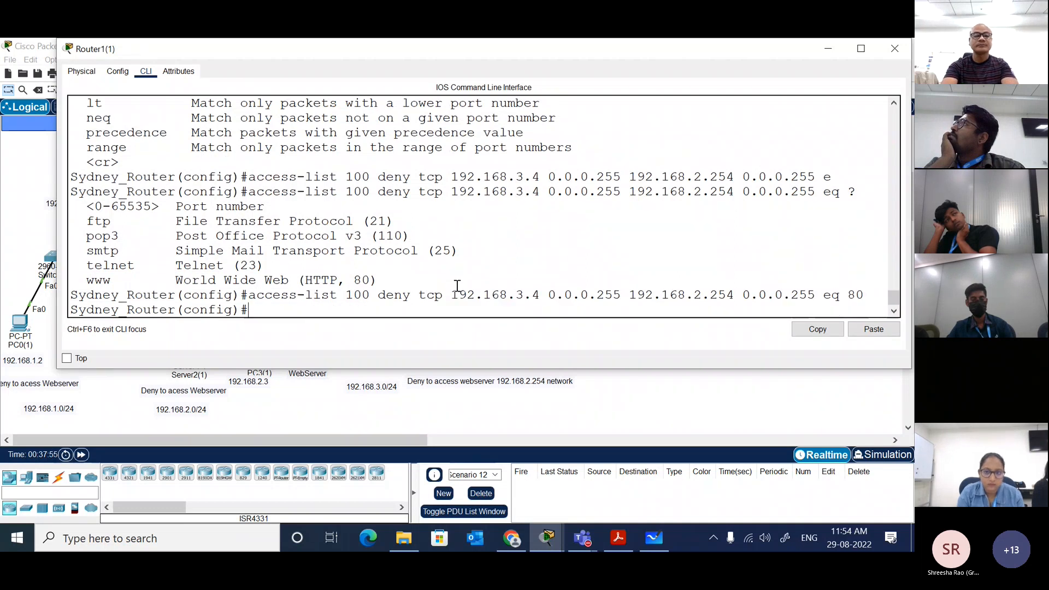
# Step: Add the access-list 100 permit ip any any entry to the Sydney router
pyautogui.press('Return')
pyautogui.write('acc')
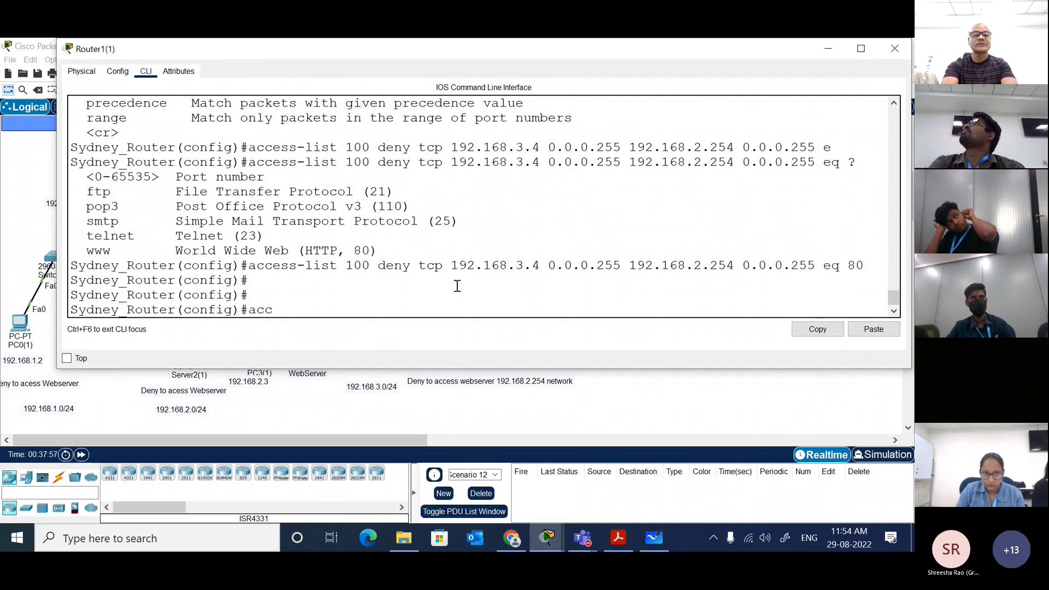
pyautogui.press('Tab')
pyautogui.write('100 per')
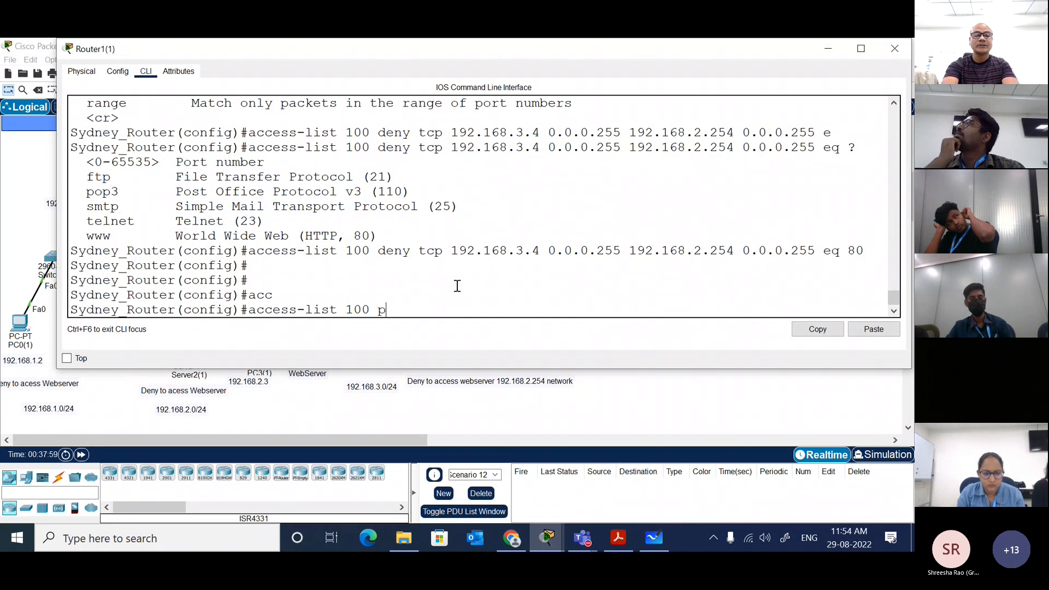
pyautogui.press('Tab')
pyautogui.write('ip a')
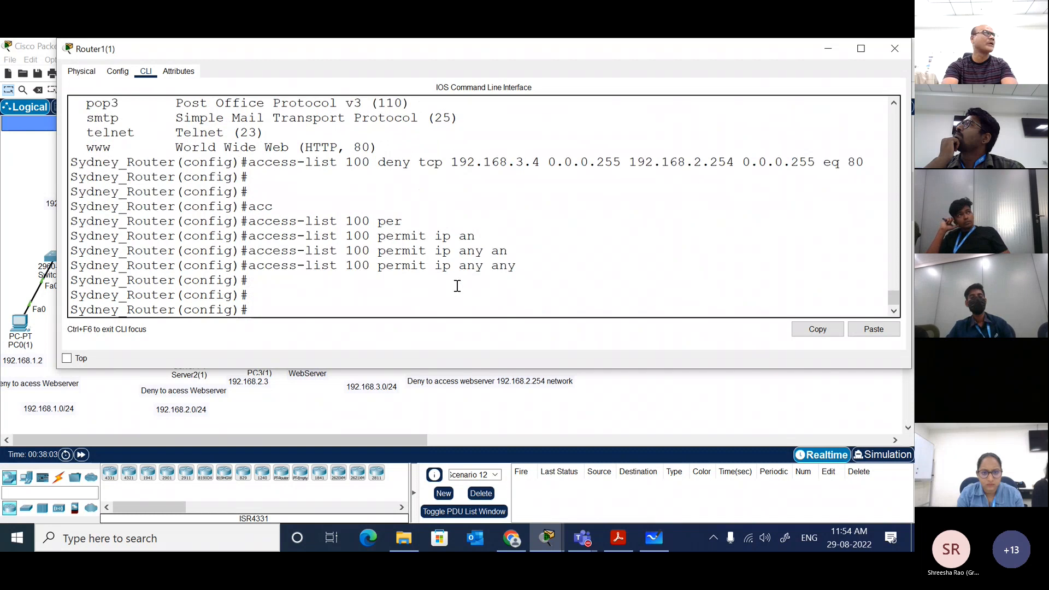
# Step: Ping 192.168.2.254 again from PC4(1)'s command prompt
pyautogui.click(540, 395)
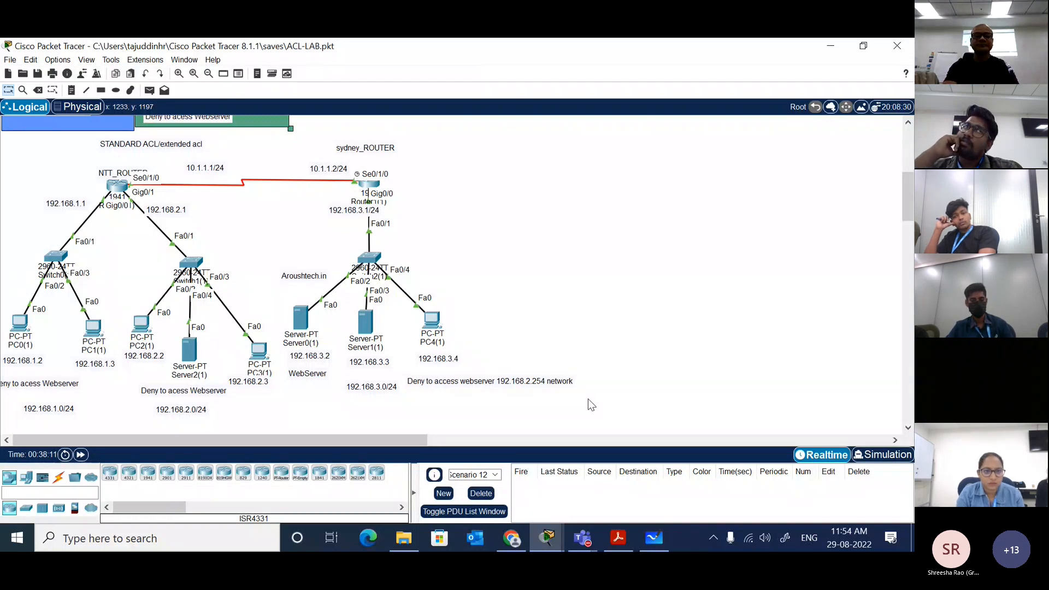
pyautogui.click(430, 322)
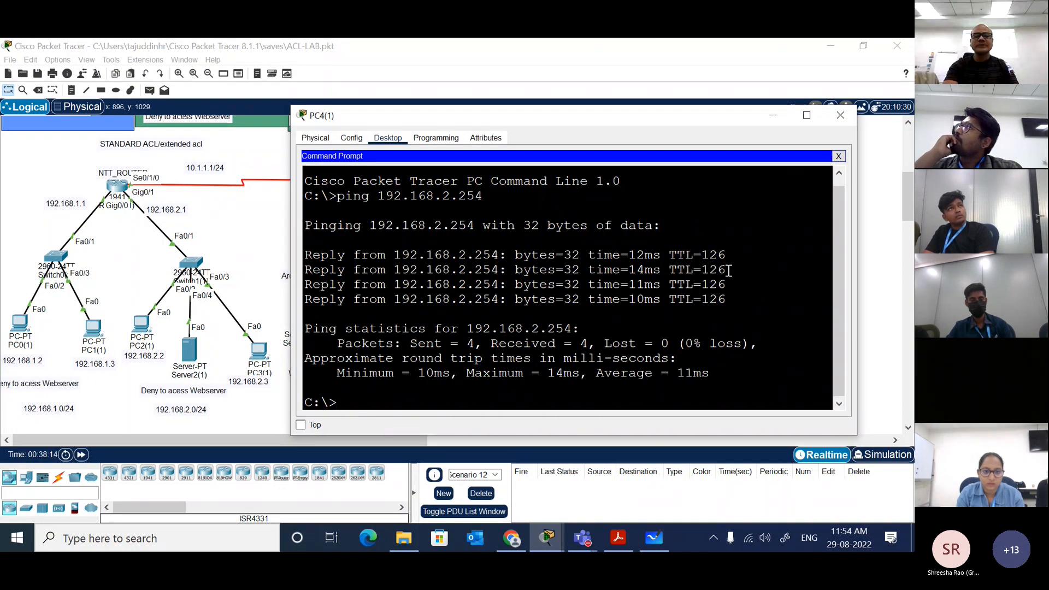
pyautogui.press('Up')
pyautogui.press('Return')
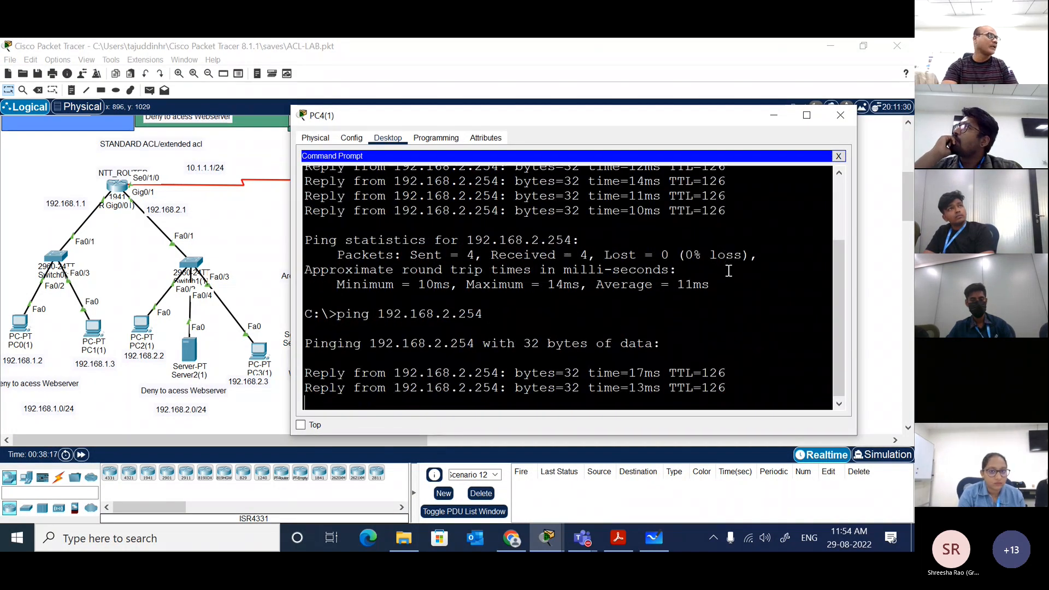
# Step: Load 192.168.2.254 in PC4(1)'s web browser and open its Image page link
pyautogui.click(839, 156)
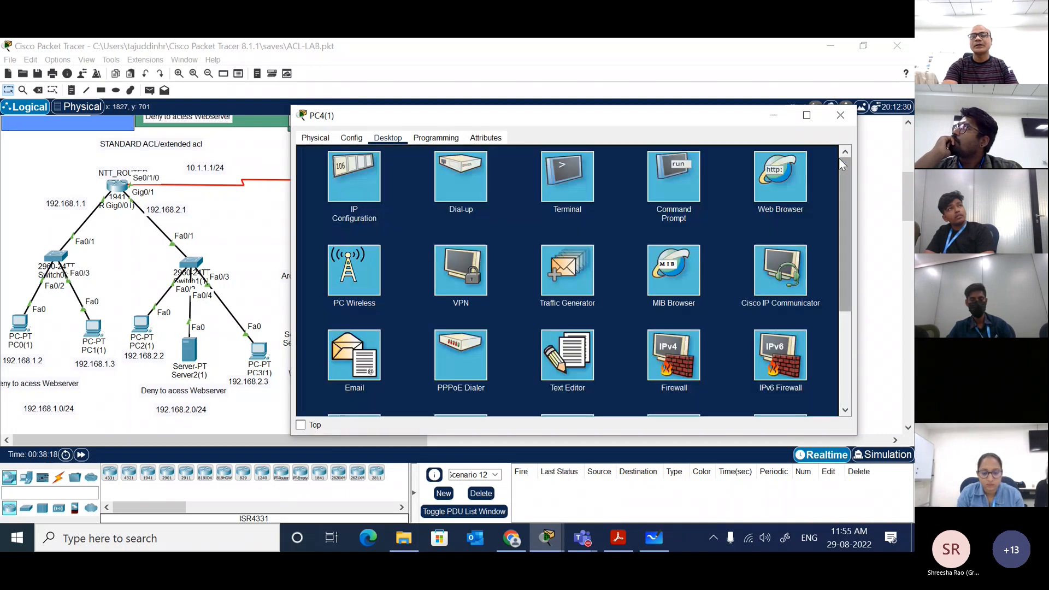
pyautogui.click(780, 176)
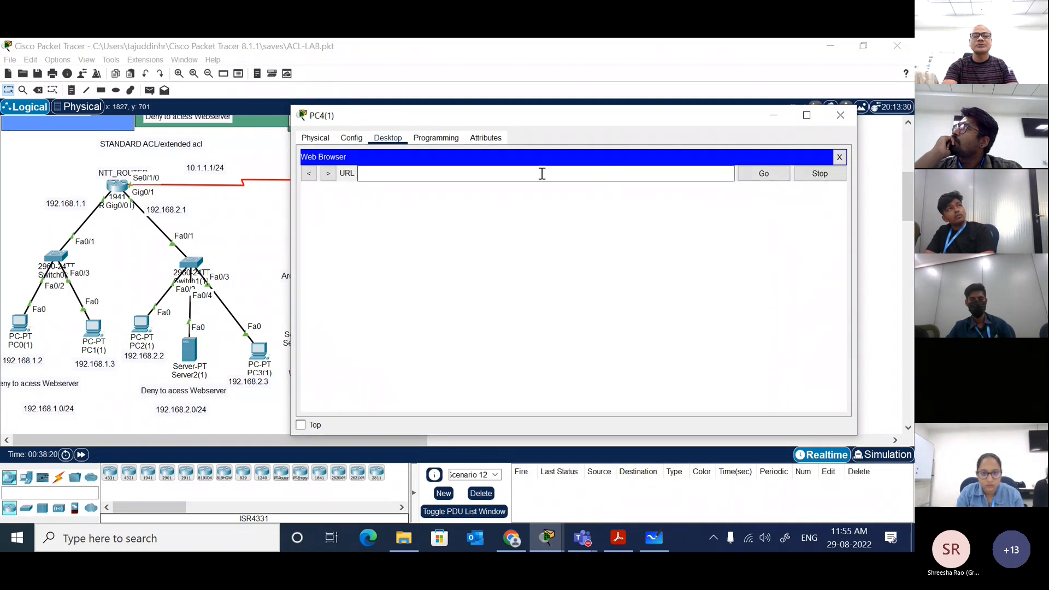
pyautogui.write('192.168')
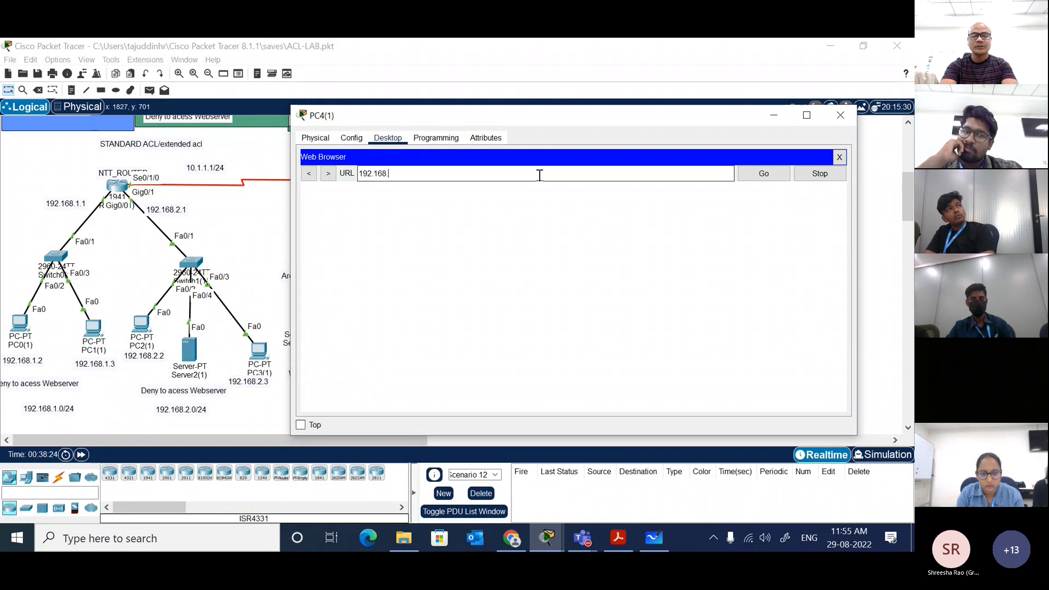
pyautogui.write('.2')
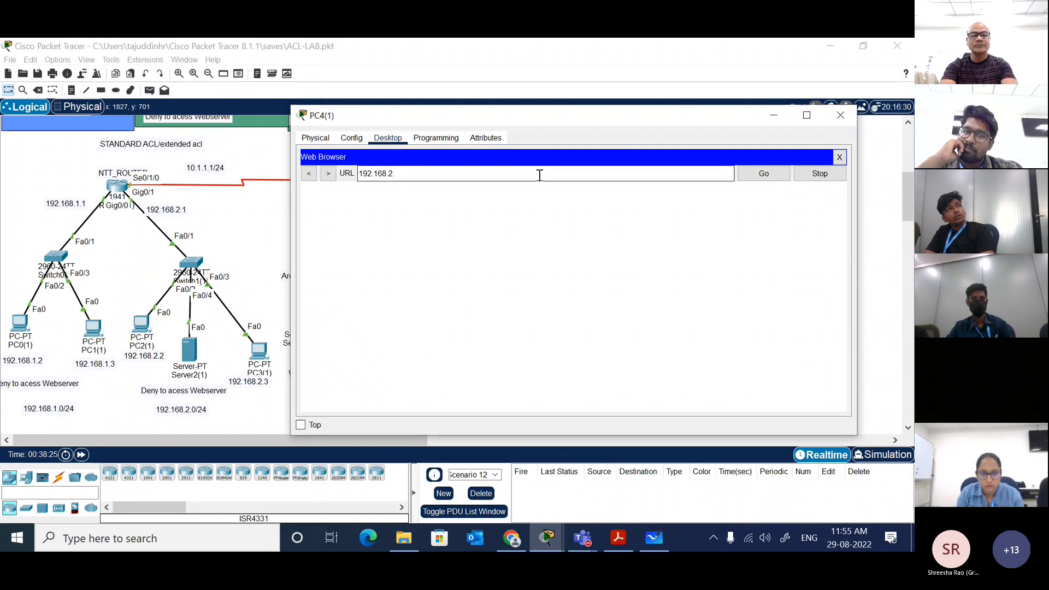
pyautogui.write('.254')
pyautogui.press('Return')
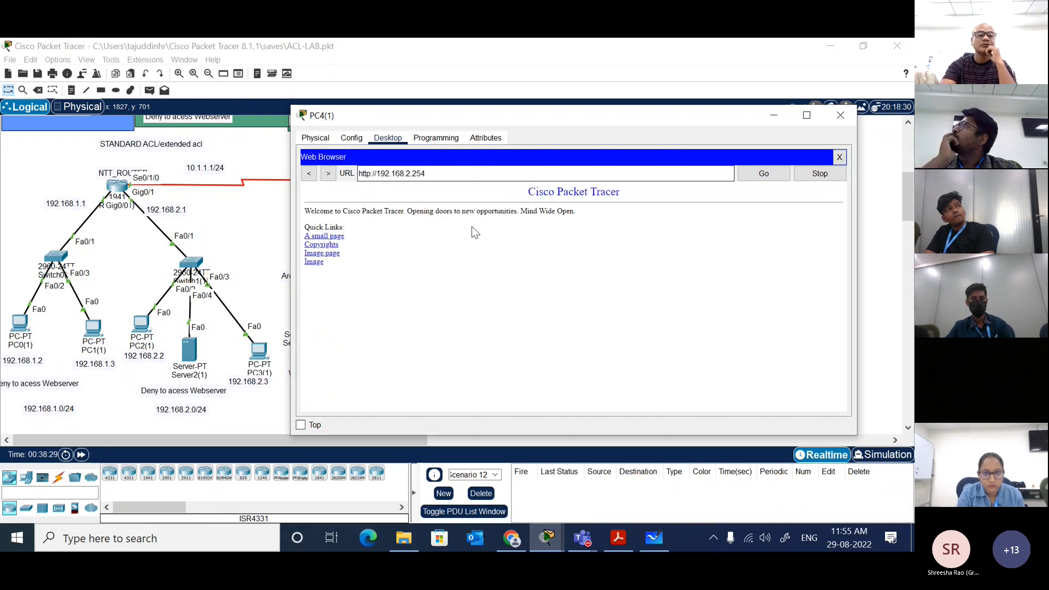
pyautogui.click(330, 255)
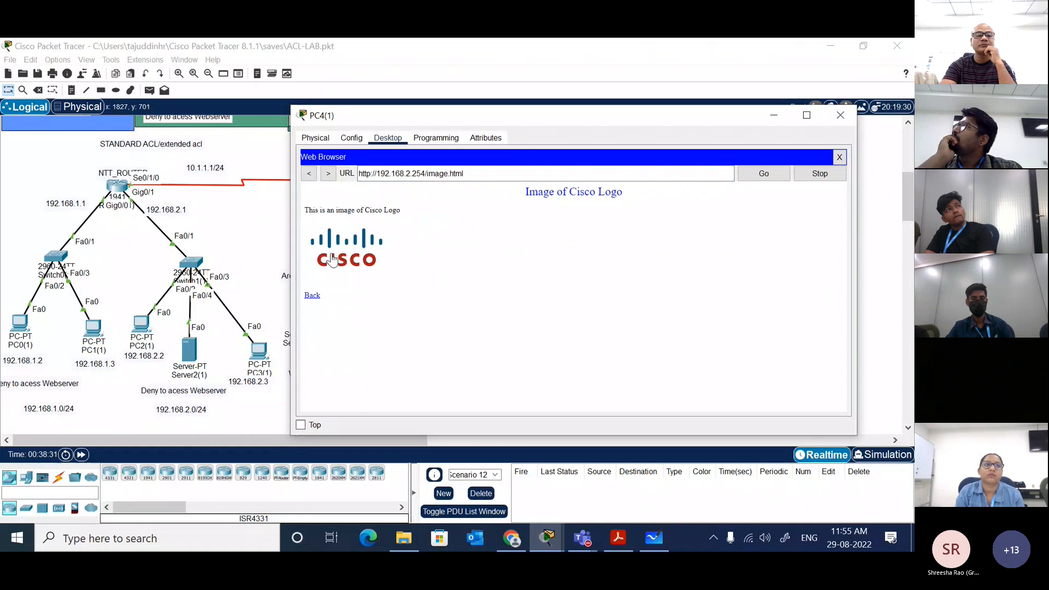
# Step: Return to the Sydney router's command line and enter configuration of interface gigabitEthernet 0/0
pyautogui.click(252, 228)
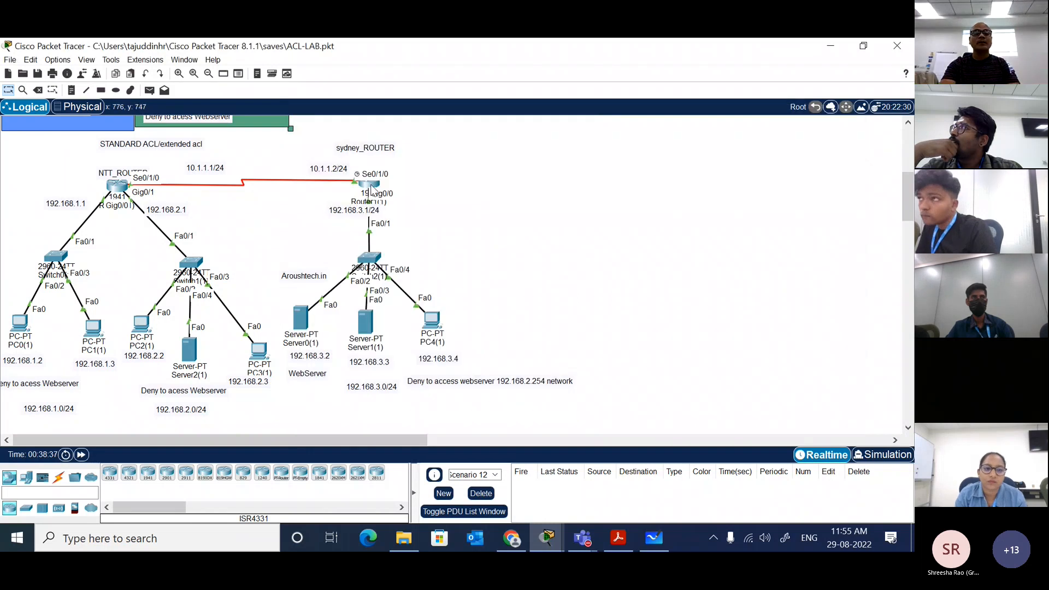
pyautogui.click(371, 189)
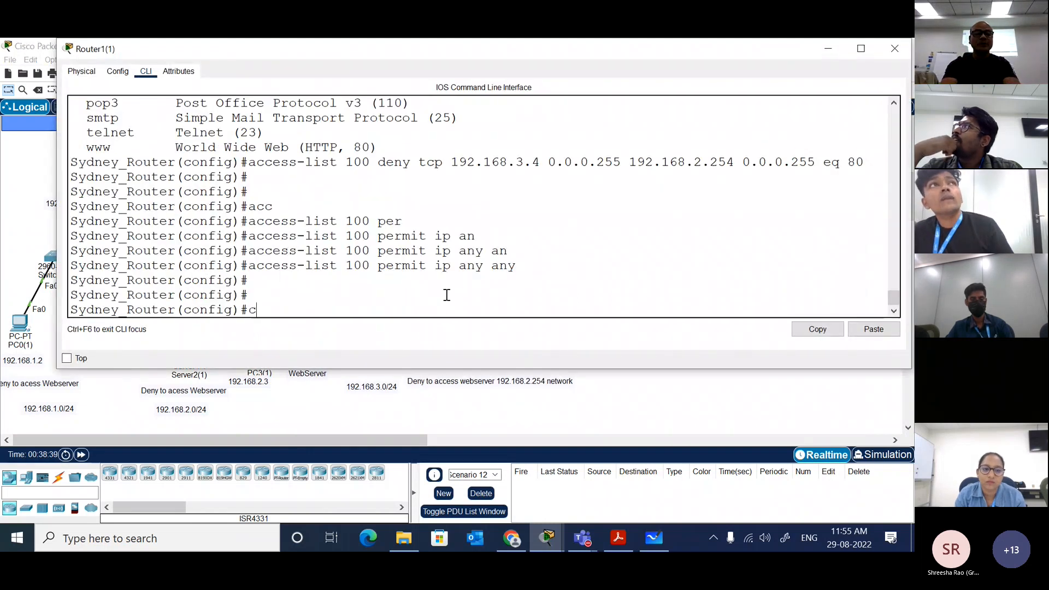
pyautogui.write('int')
pyautogui.press('Tab')
pyautogui.write('gi')
pyautogui.press('Tab')
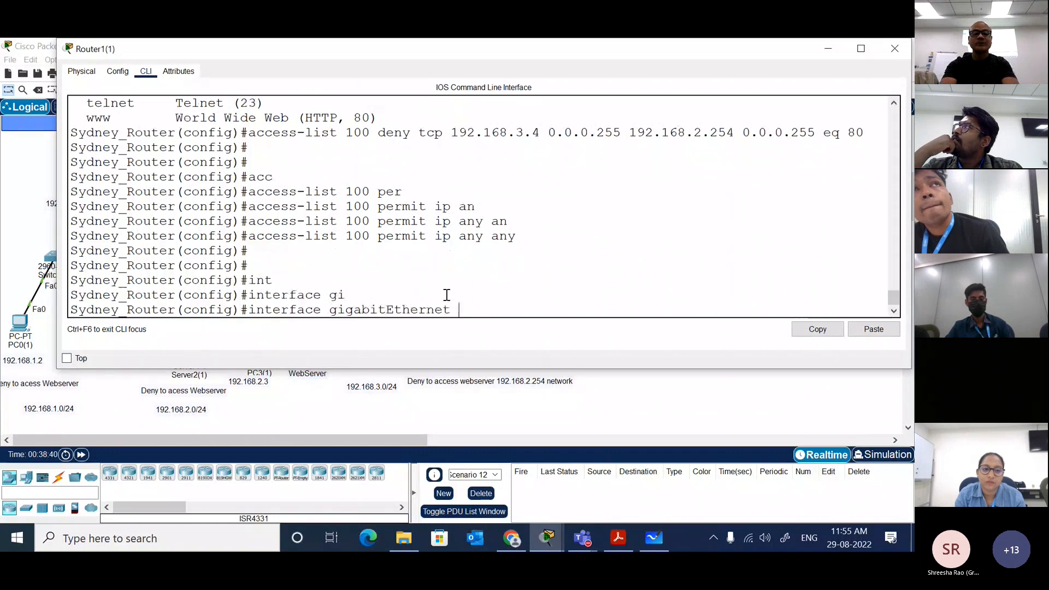
pyautogui.write('0/1')
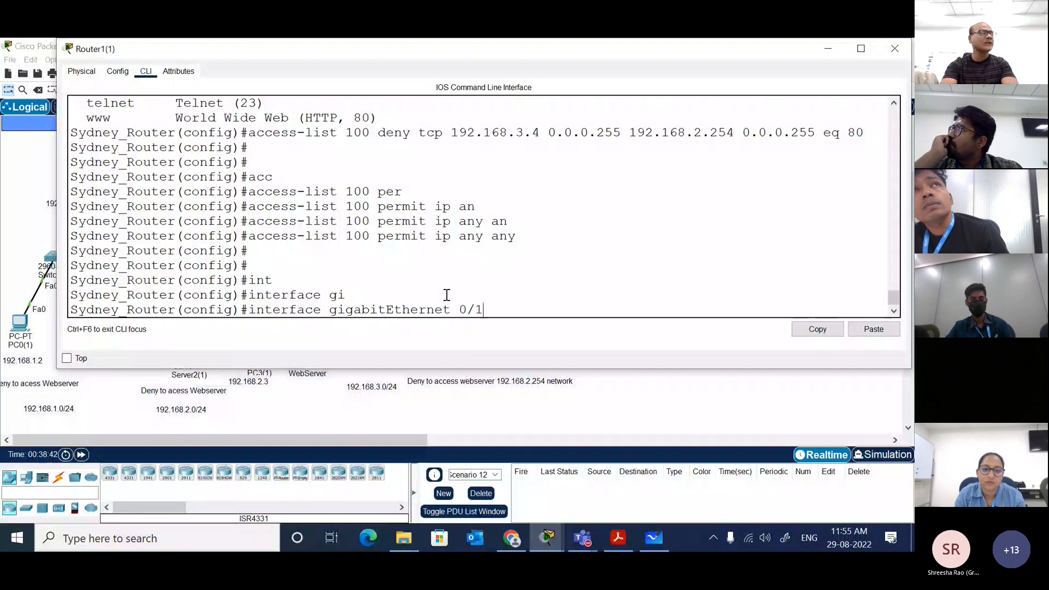
pyautogui.press('BackSpace')
pyautogui.write('0')
pyautogui.press('Return')
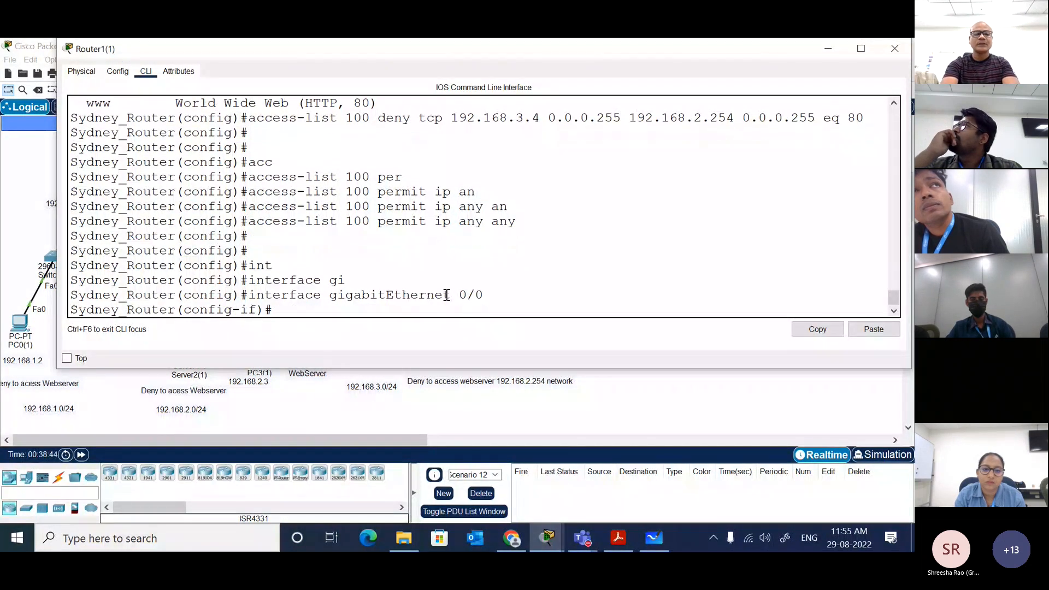
# Step: Apply access group 100 inbound on the gigabitEthernet 0/0 interface and end configuration mode
pyautogui.write('ip acc')
pyautogui.press('Tab')
pyautogui.write('1')
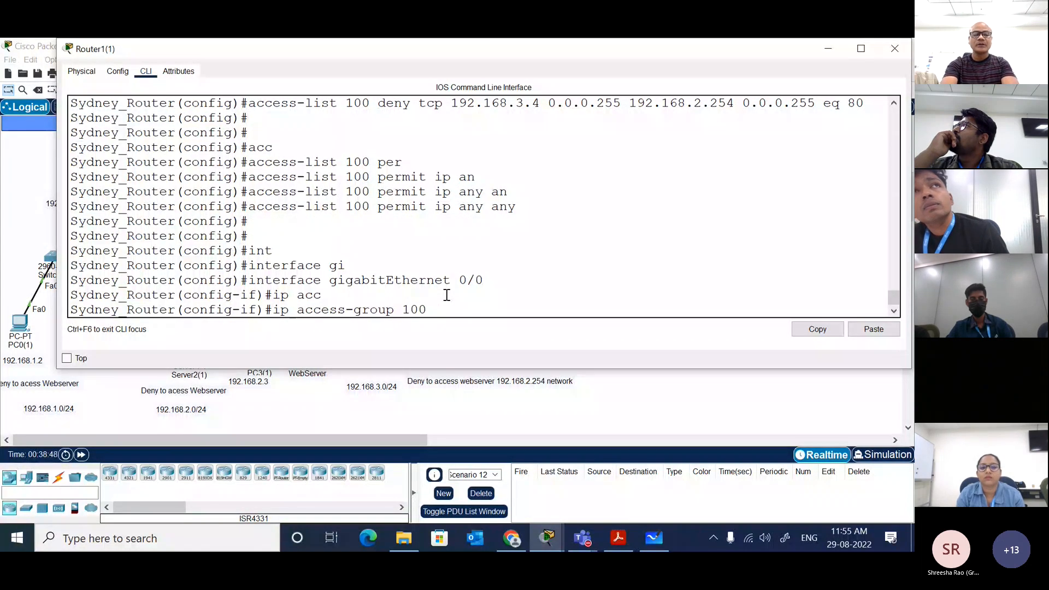
pyautogui.write('00 in')
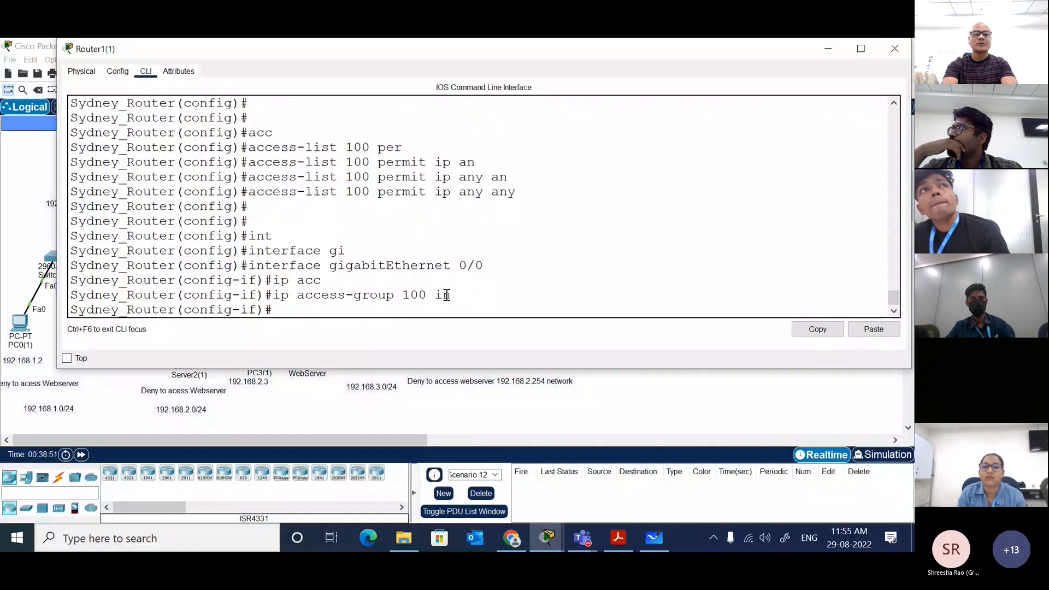
pyautogui.press('Return')
pyautogui.press('Return')
pyautogui.write('end')
pyautogui.press('Return')
pyautogui.press('Return')
pyautogui.press('Return')
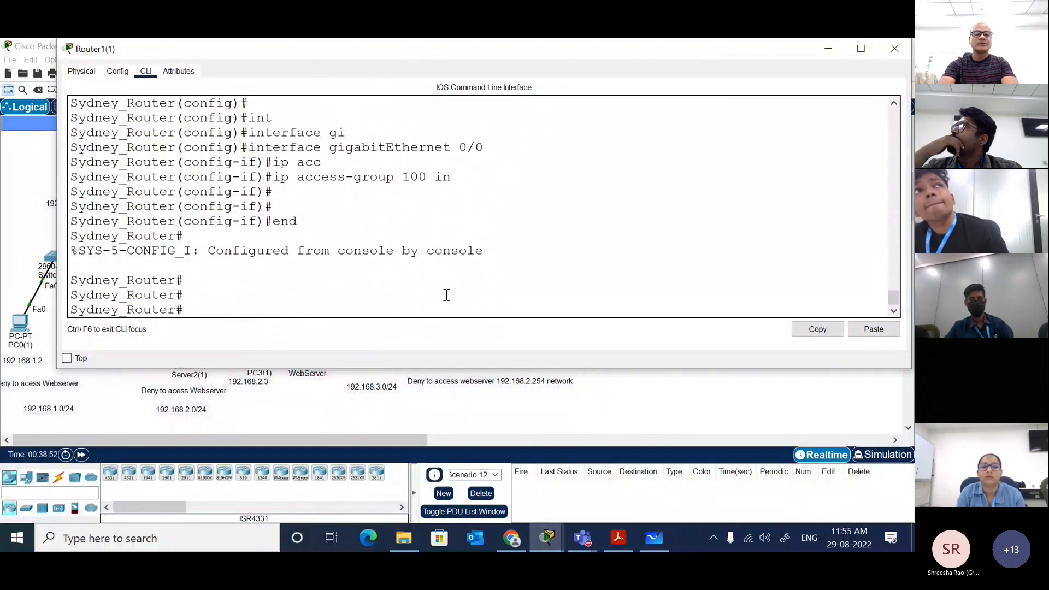
# Step: Restart PC4(1)'s web browser and request 192.168.2.254 to test web access with the access list applied
pyautogui.click(662, 397)
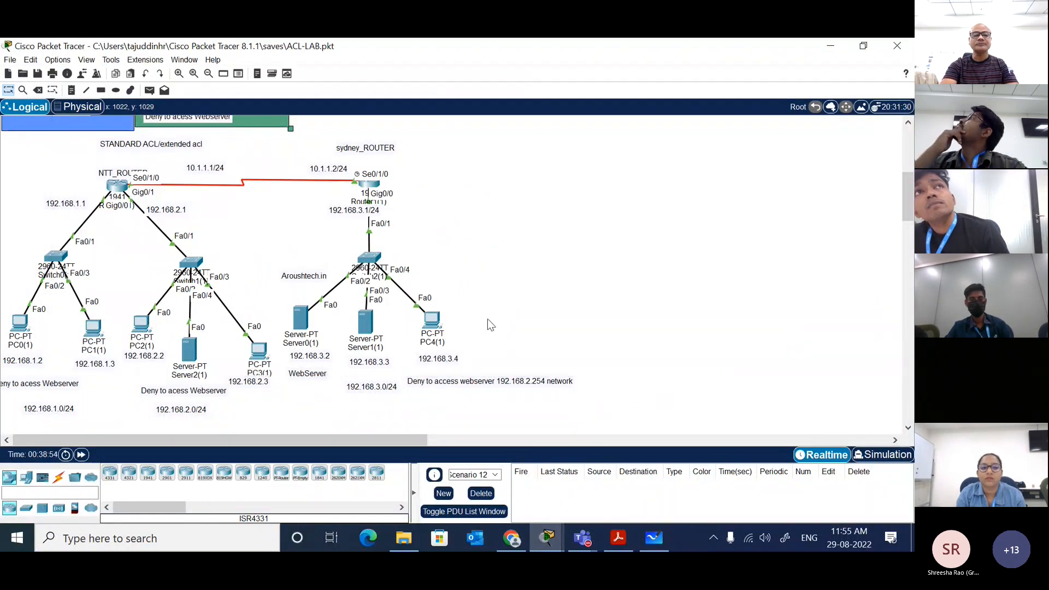
pyautogui.click(435, 327)
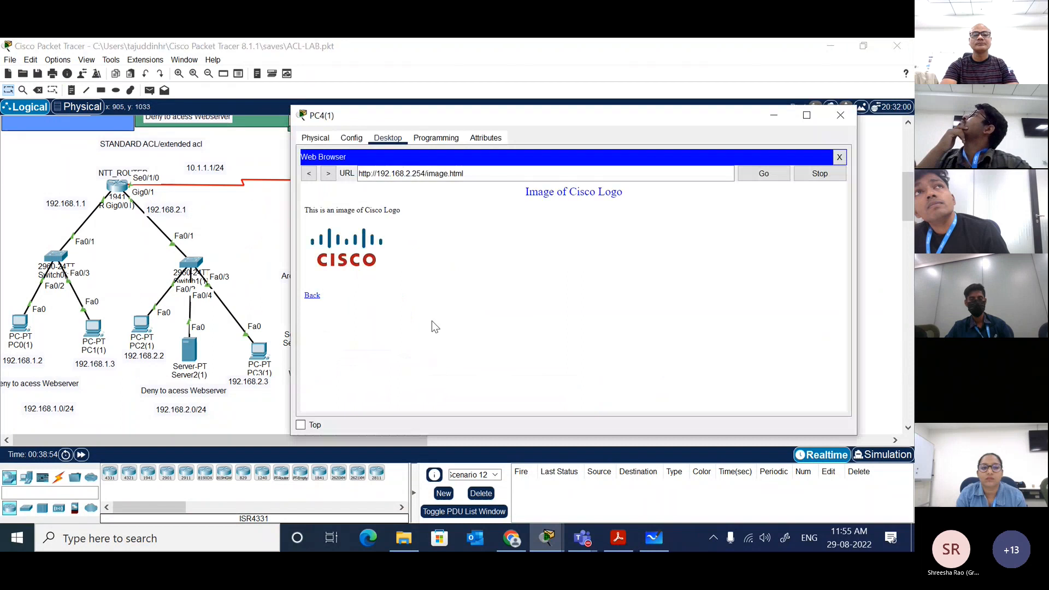
pyautogui.click(839, 158)
pyautogui.click(780, 175)
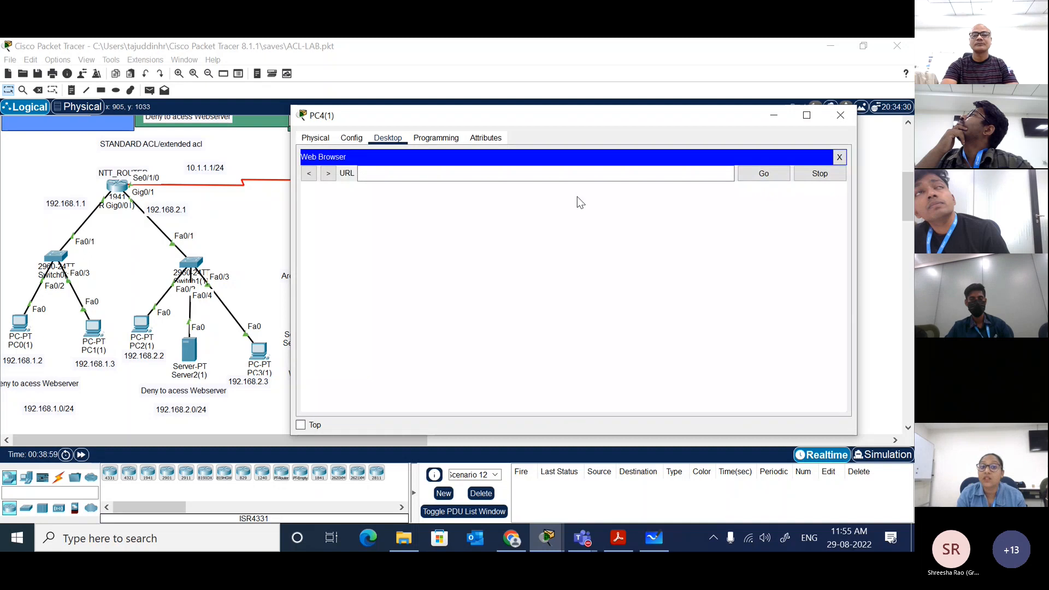
pyautogui.click(593, 172)
pyautogui.write('192')
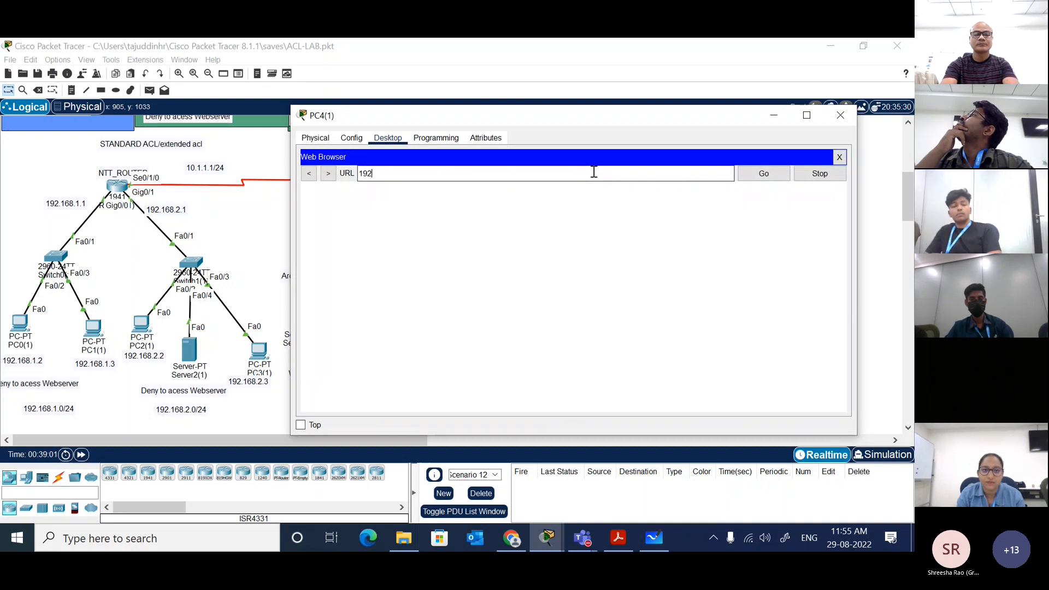
pyautogui.write('.168.')
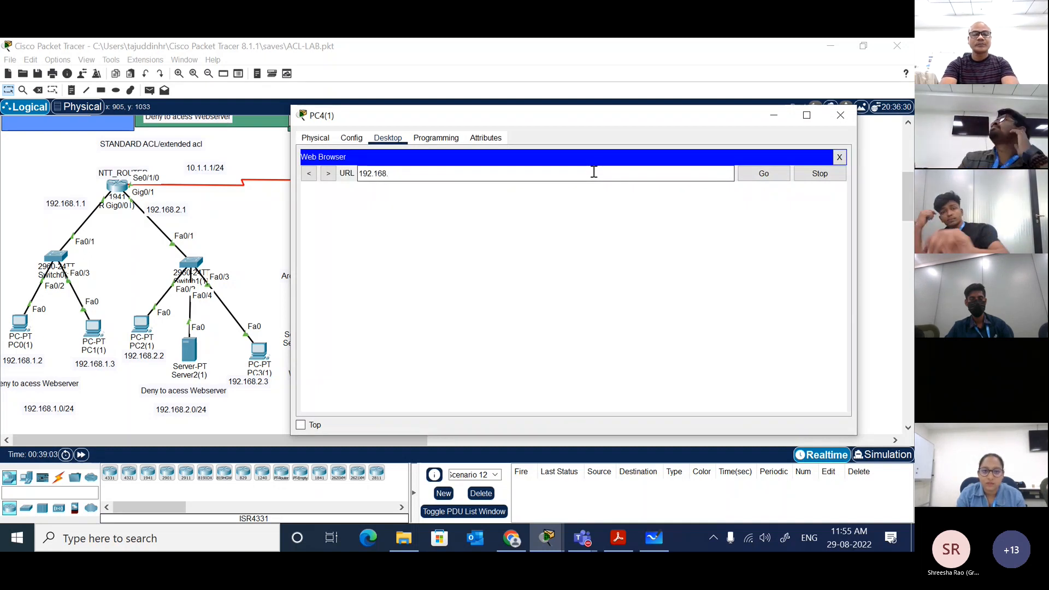
pyautogui.write('2.2')
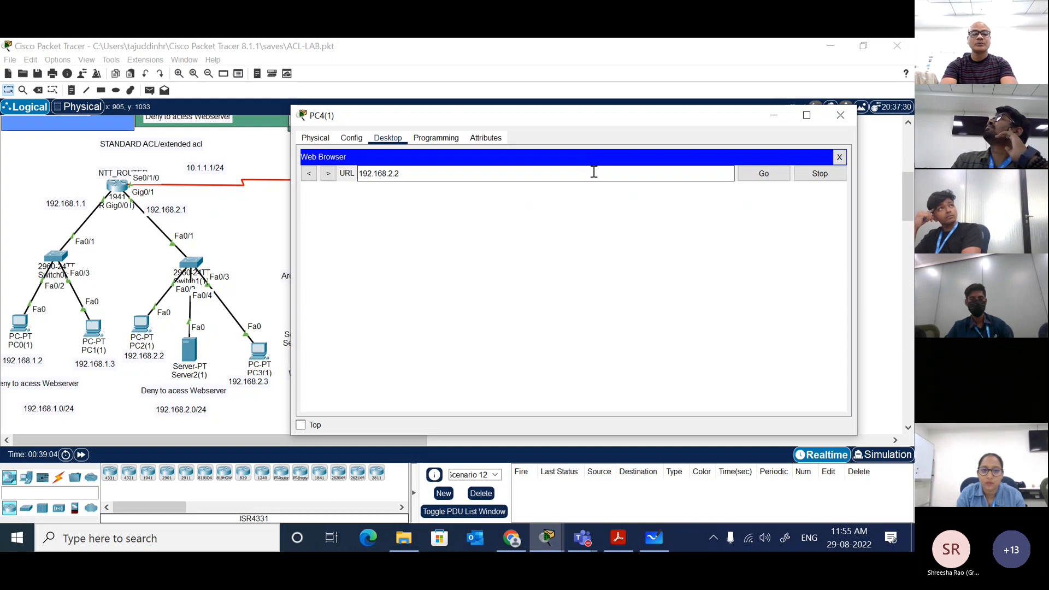
pyautogui.write('54')
pyautogui.press('Return')
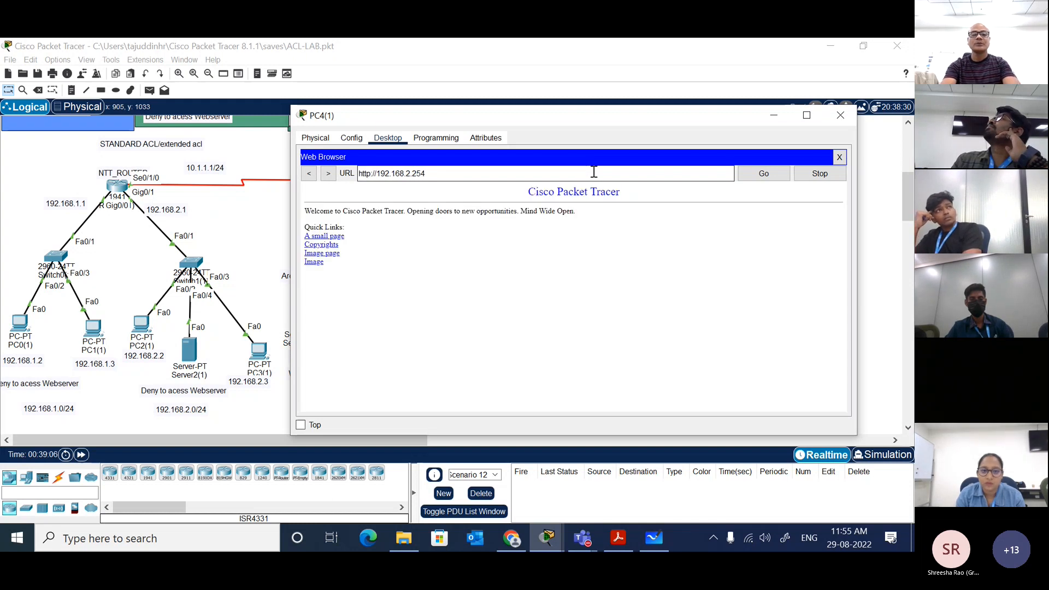
# Step: Open the Image page in PC4(1)'s web browser, follow its Back link, and close the browser
pyautogui.click(330, 254)
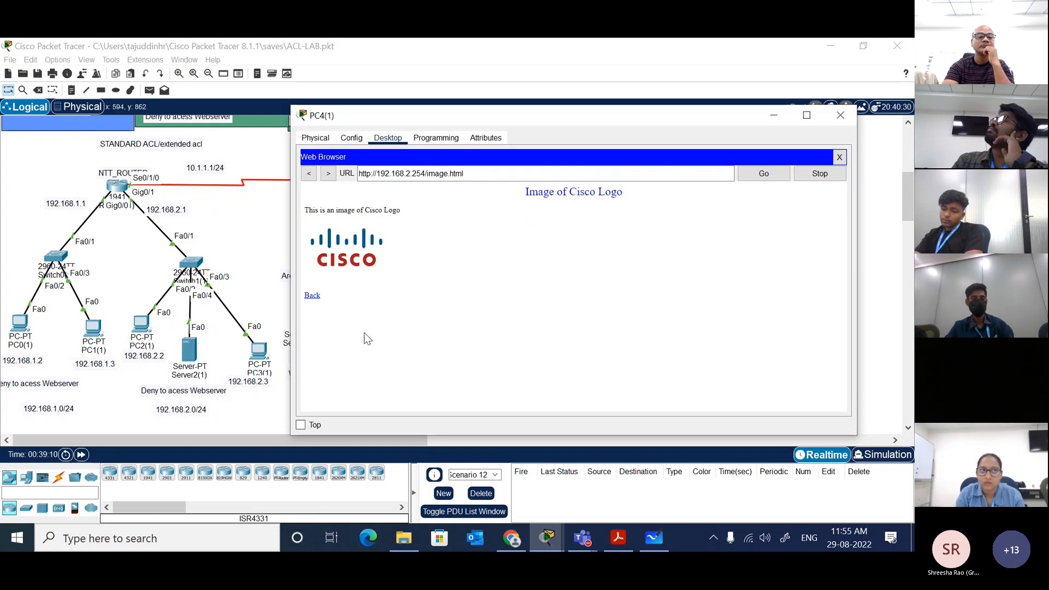
pyautogui.click(313, 295)
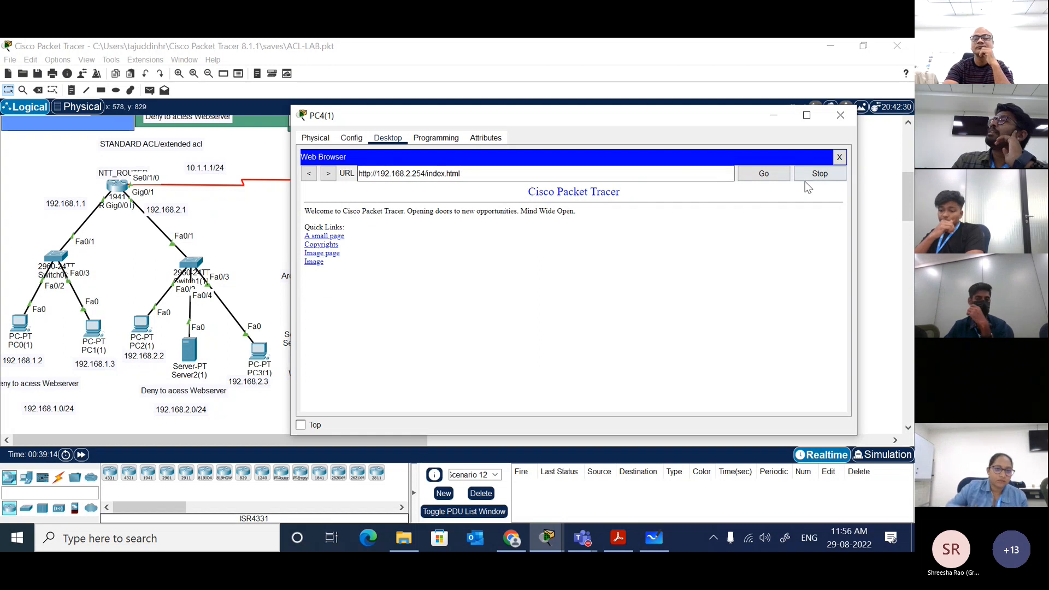
pyautogui.click(840, 157)
pyautogui.click(267, 229)
# Step: Check the IP configuration of Server2(1) and close its window
pyautogui.click(191, 349)
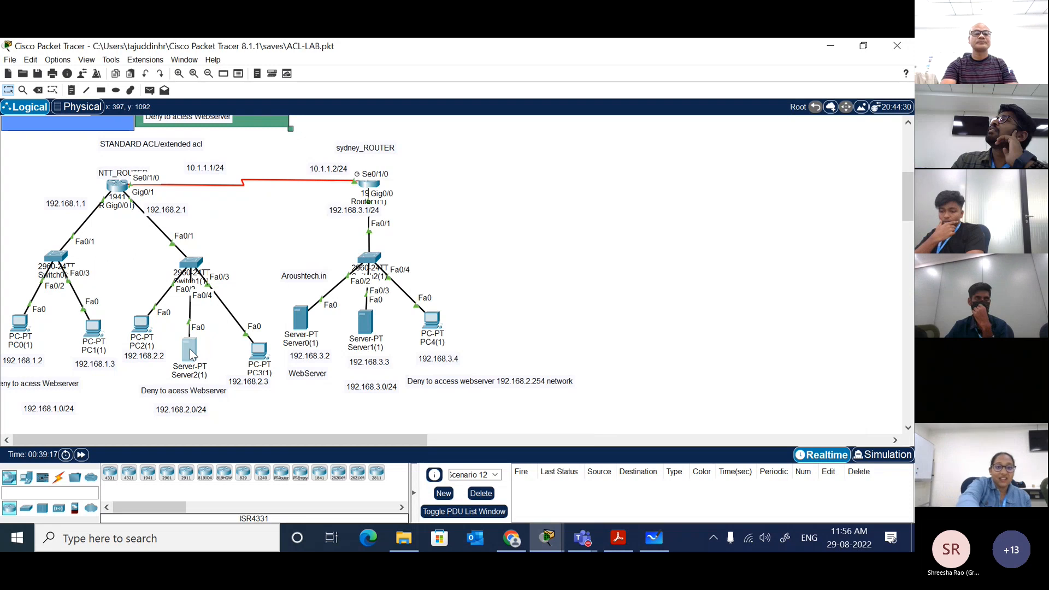
pyautogui.click(343, 181)
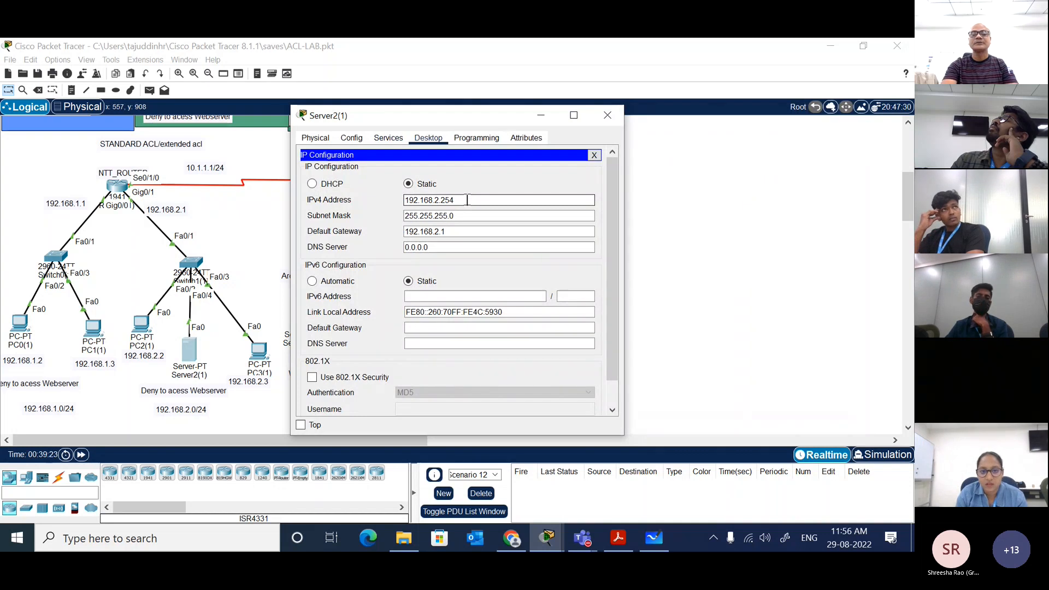
pyautogui.click(594, 155)
pyautogui.click(606, 114)
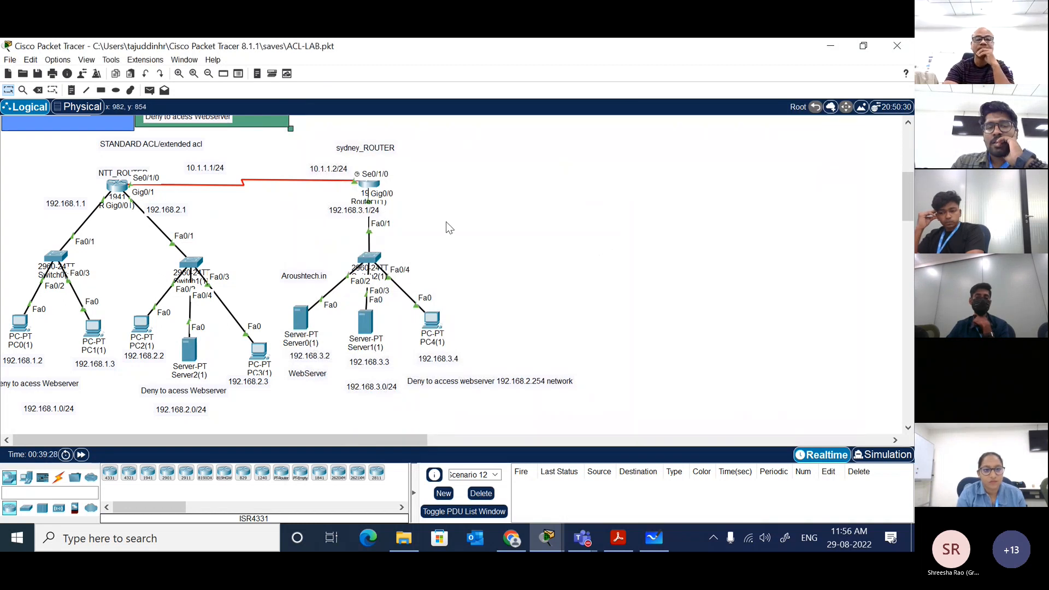
# Step: Show the running configuration on the Sydney router and examine its access-list entries
pyautogui.click(372, 190)
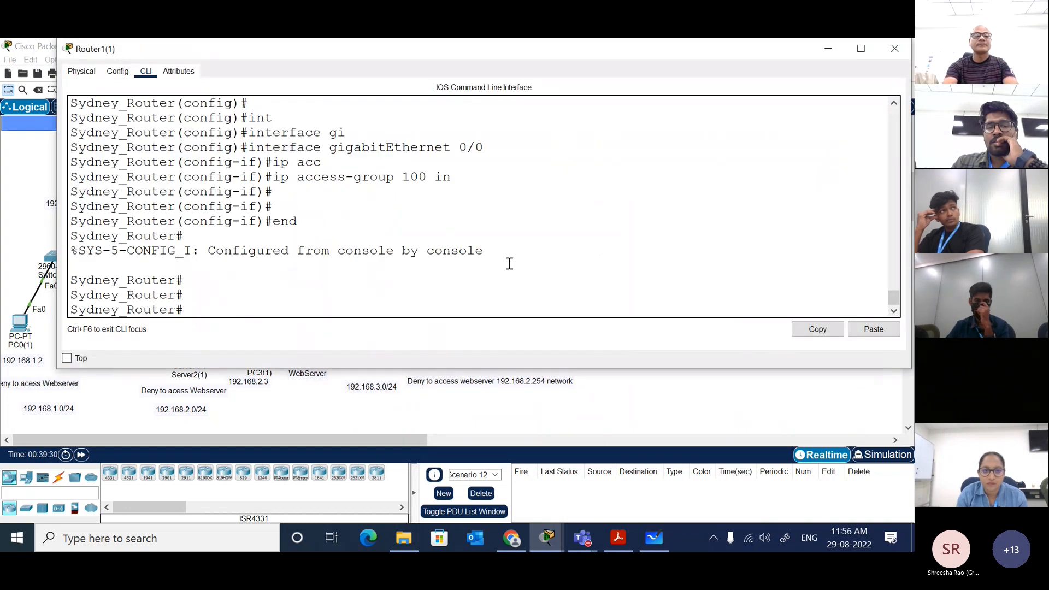
pyautogui.press('Return')
pyautogui.press('Return')
pyautogui.write('show ru')
pyautogui.press('Tab')
pyautogui.press('Return')
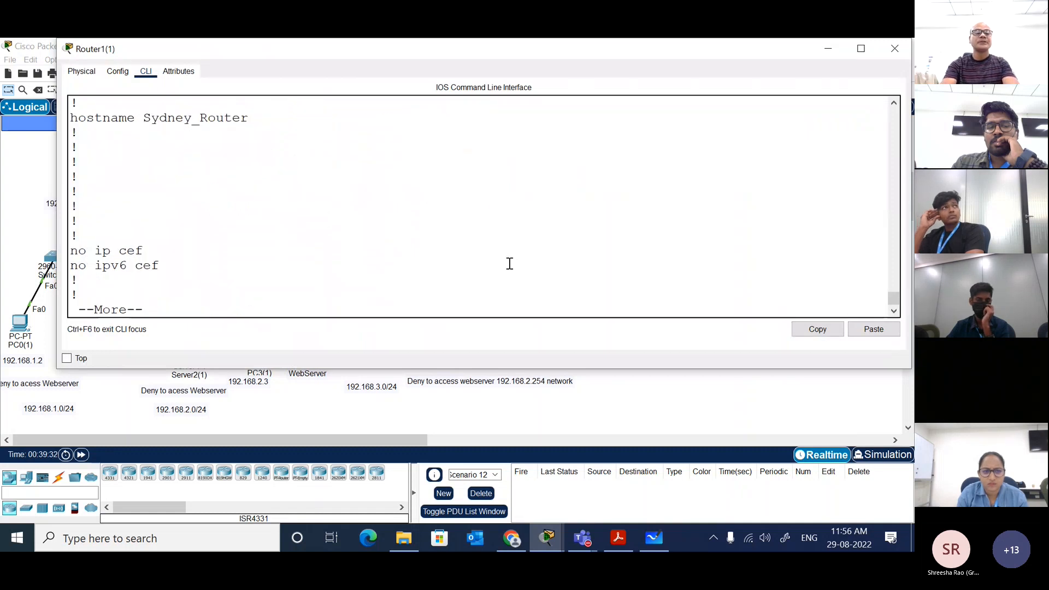
pyautogui.press('space')
pyautogui.press('space')
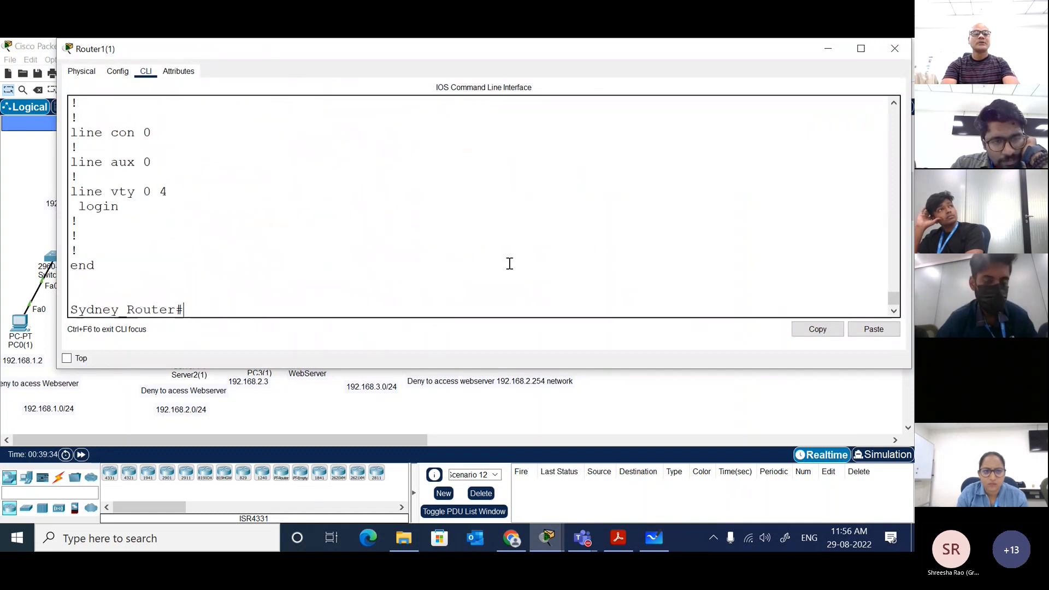
pyautogui.scroll(3, 509, 263)
pyautogui.scroll(2, 509, 263)
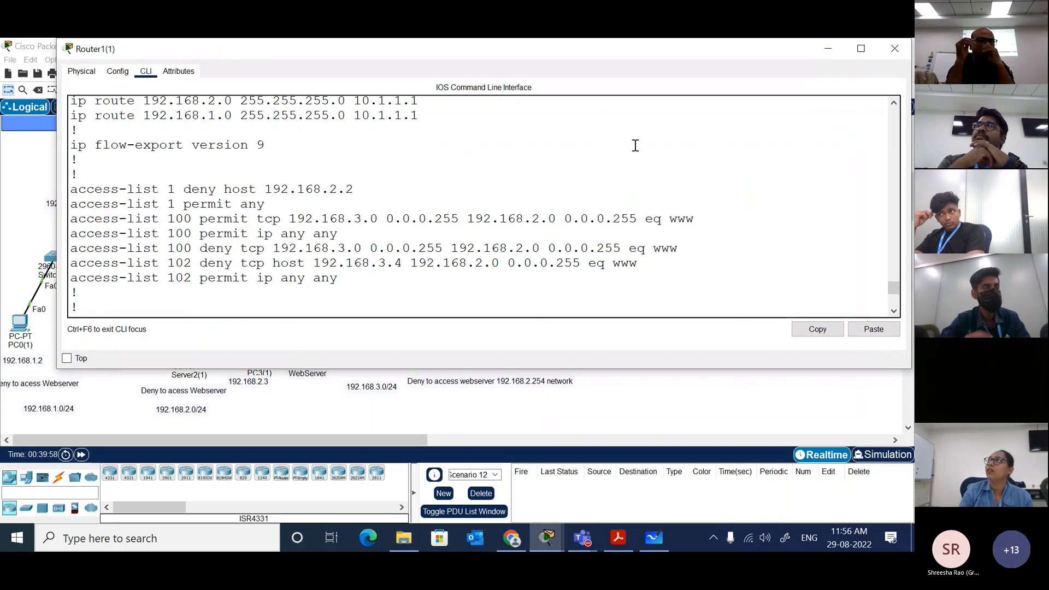
pyautogui.click(612, 387)
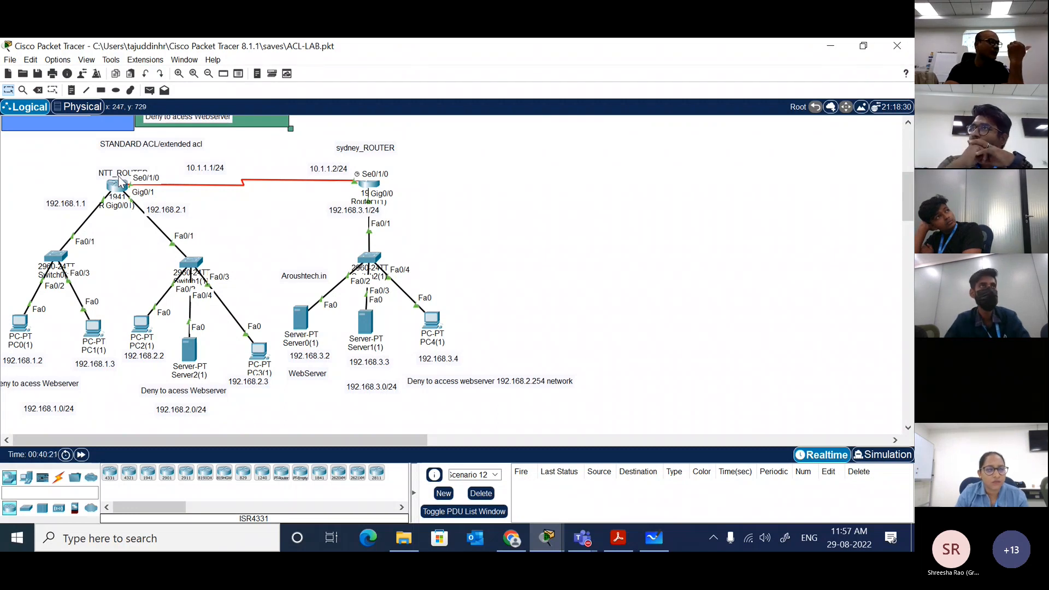
# Step: Enter global configuration mode on the Sydney router and remove access list 100
pyautogui.click(371, 184)
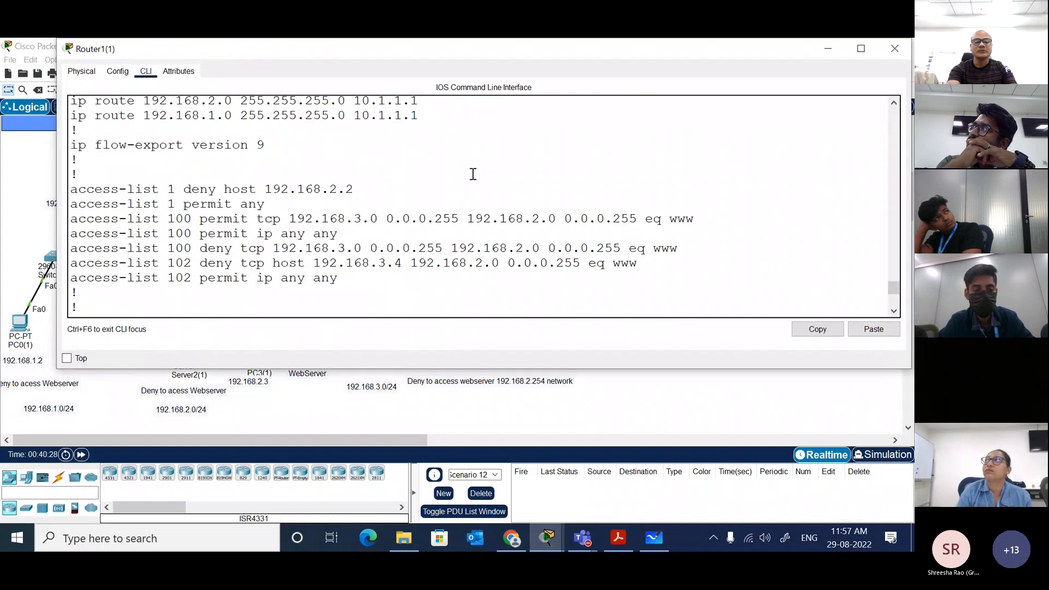
pyautogui.scroll(-6, 473, 174)
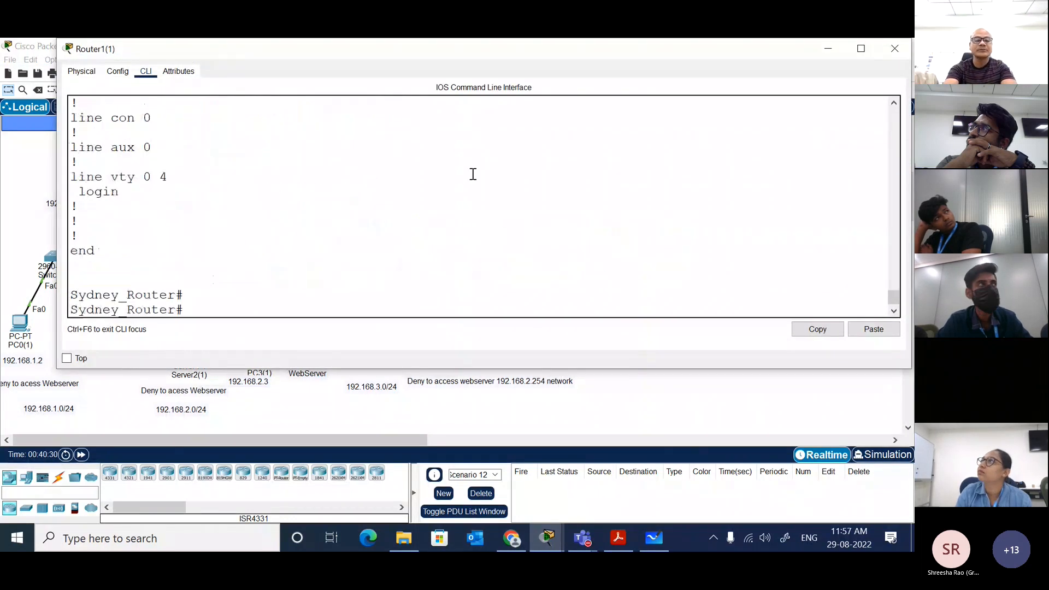
pyautogui.scroll(2, 495, 178)
pyautogui.scroll(3, 494, 178)
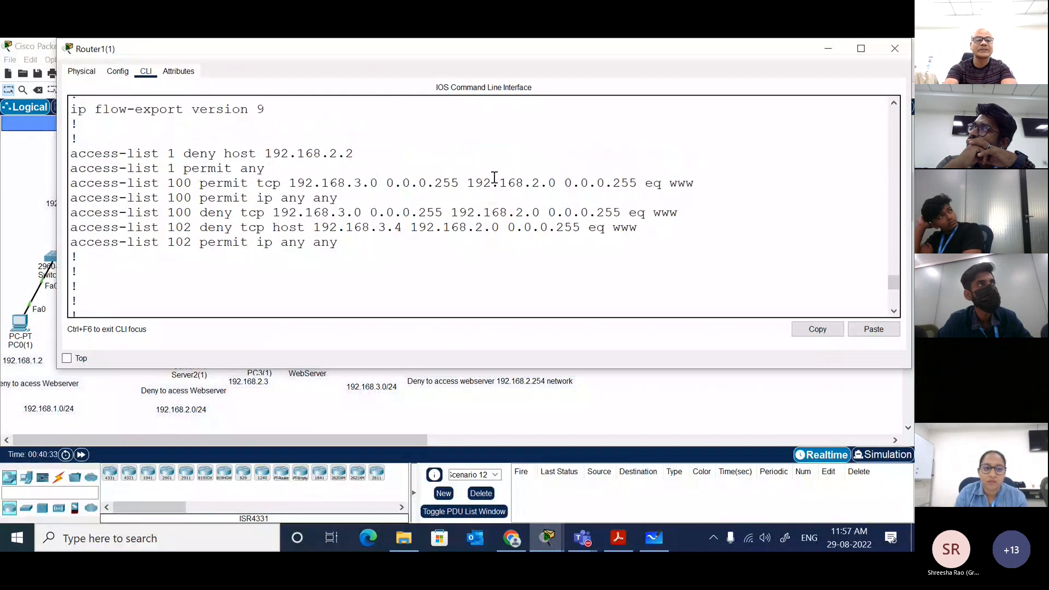
pyautogui.write('conf t')
pyautogui.press('Return')
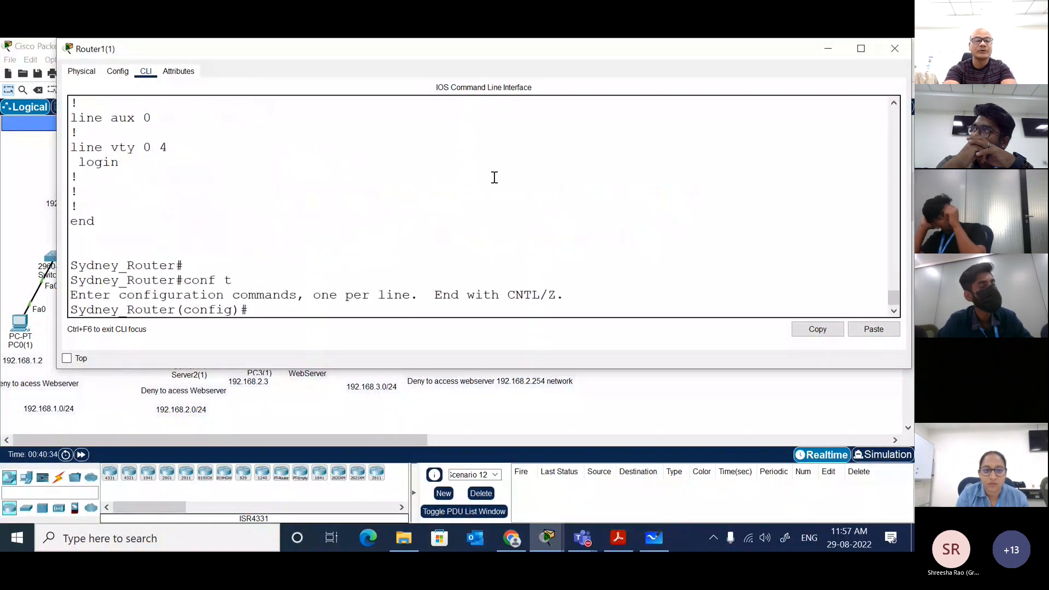
pyautogui.write('no acc')
pyautogui.press('Tab')
pyautogui.write('100')
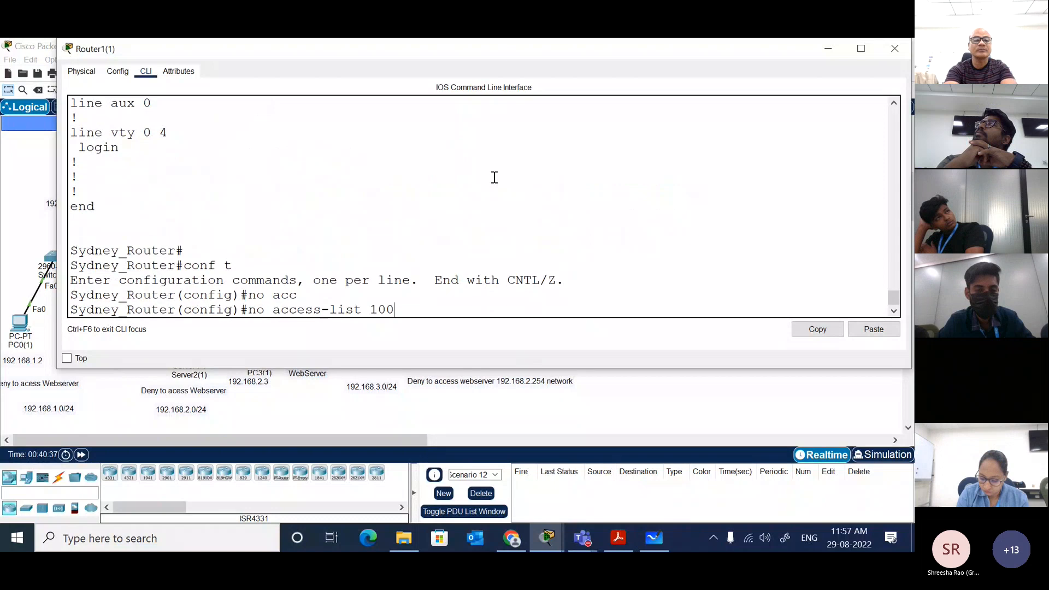
pyautogui.press('Return')
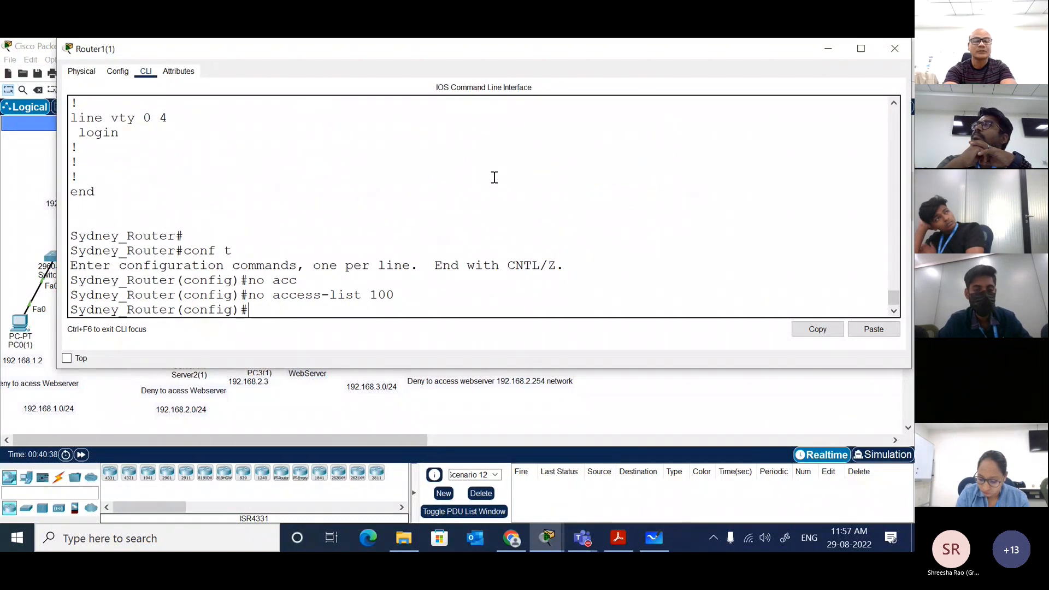
# Step: Show the running configuration from configuration mode and check which access-list entries remain after removing list 100
pyautogui.write('do sh ru')
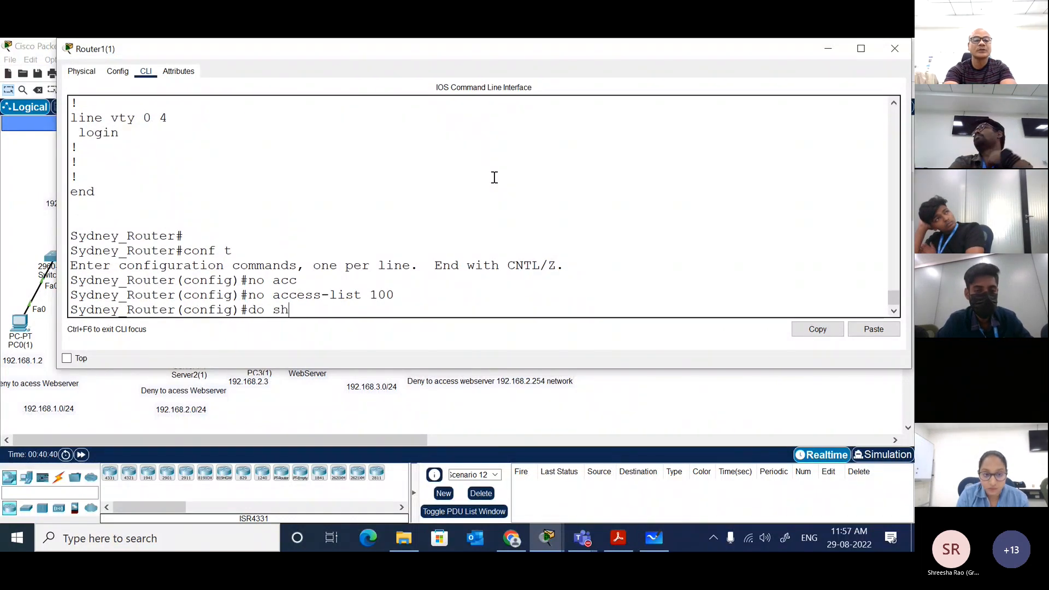
pyautogui.press('Return')
pyautogui.press('space')
pyautogui.press('space')
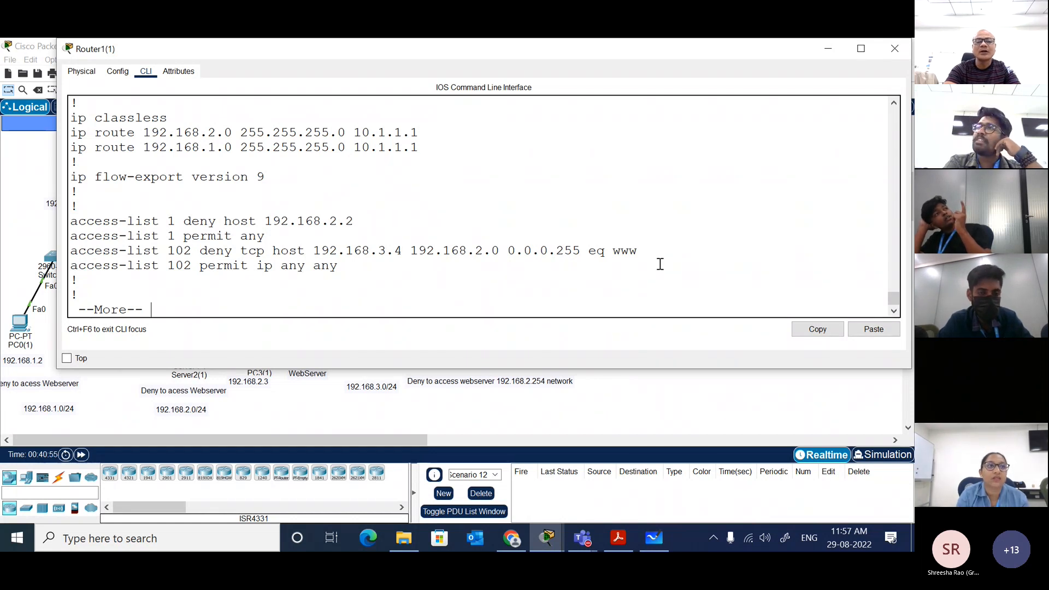
pyautogui.moveTo(643, 247); pyautogui.dragTo(187, 272)
pyautogui.click(325, 238)
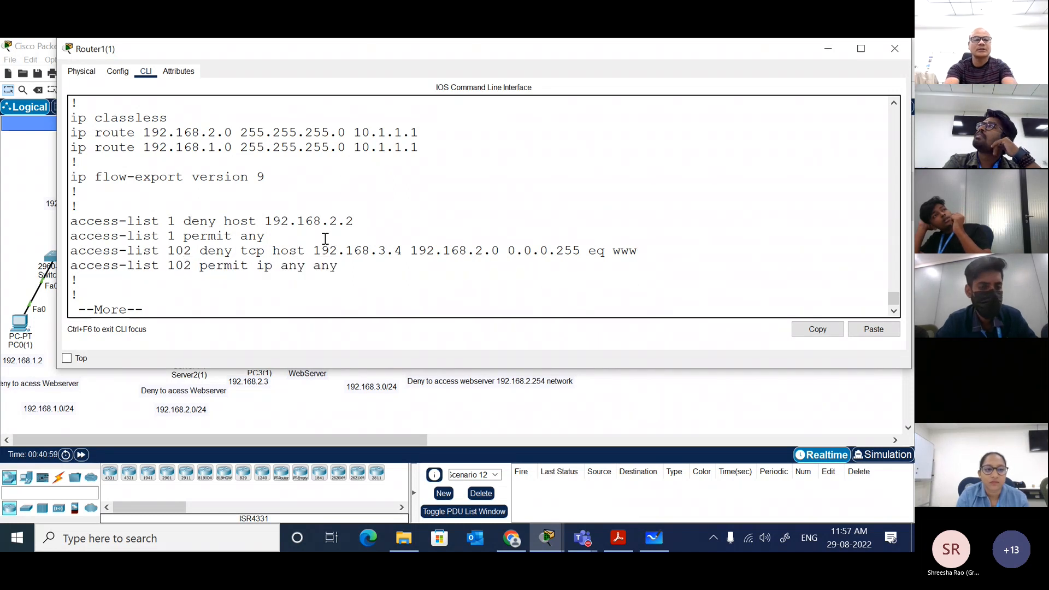
pyautogui.press('space')
# Step: Remove access list 102 from the Sydney router
pyautogui.write('no acc')
pyautogui.press('Tab')
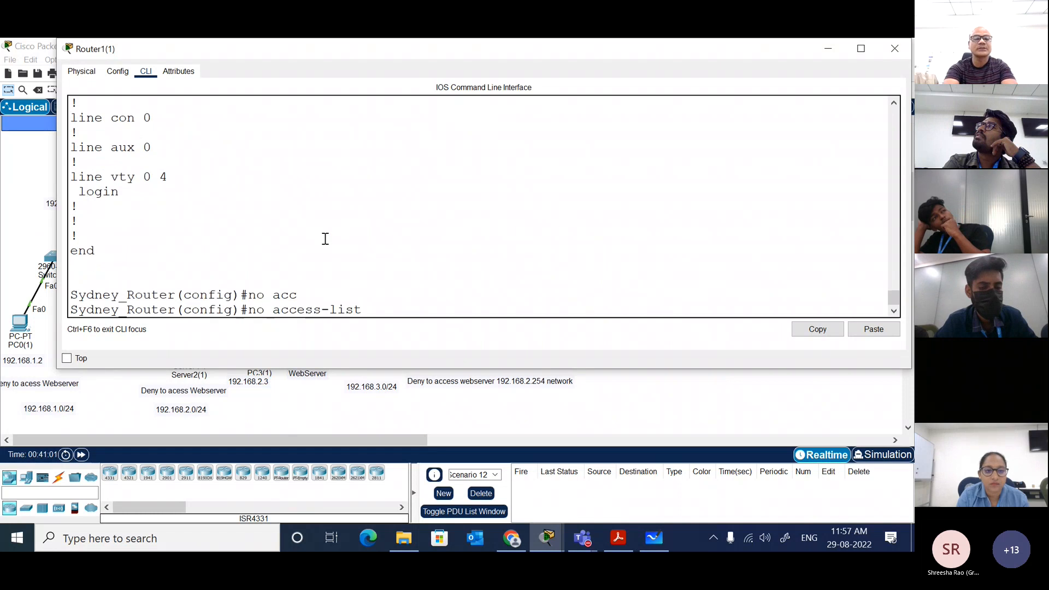
pyautogui.write('102')
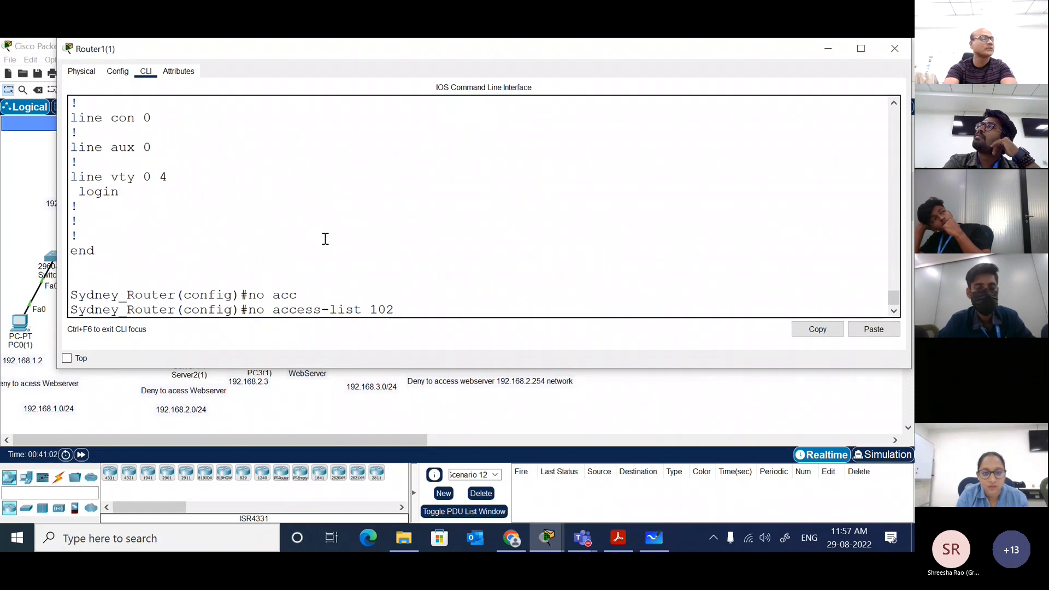
pyautogui.press('Return')
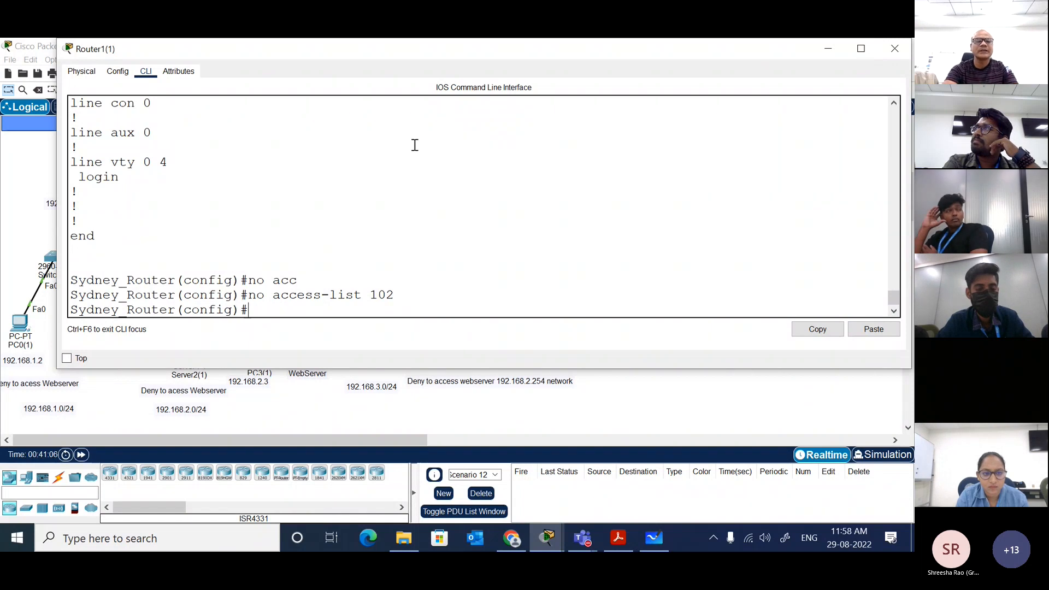
# Step: Check the remaining access-list entries in the earlier output and remove access list 1 from the Sydney router
pyautogui.scroll(6, 421, 140)
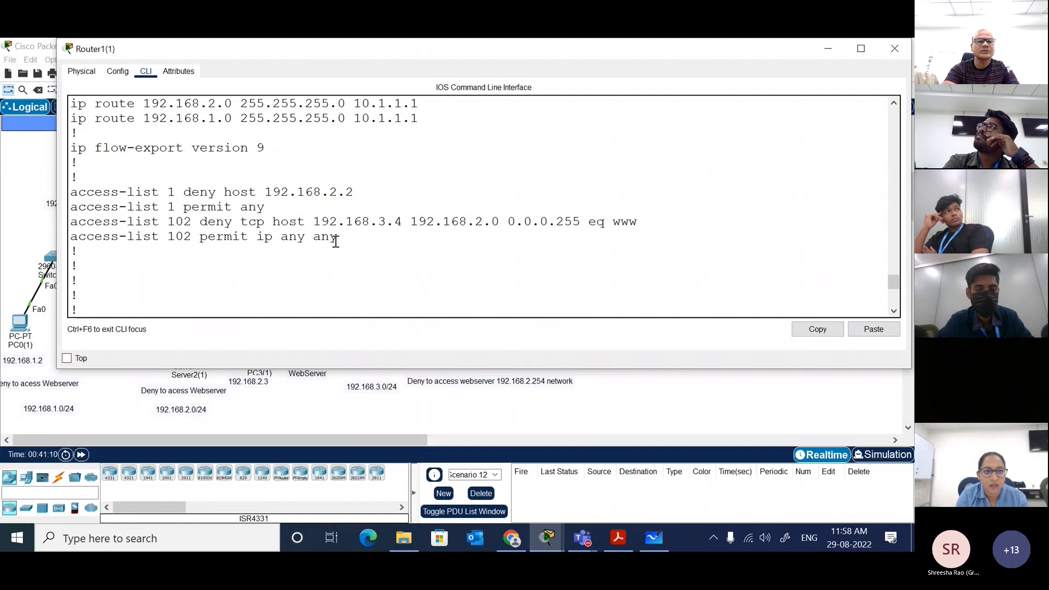
pyautogui.click(309, 206)
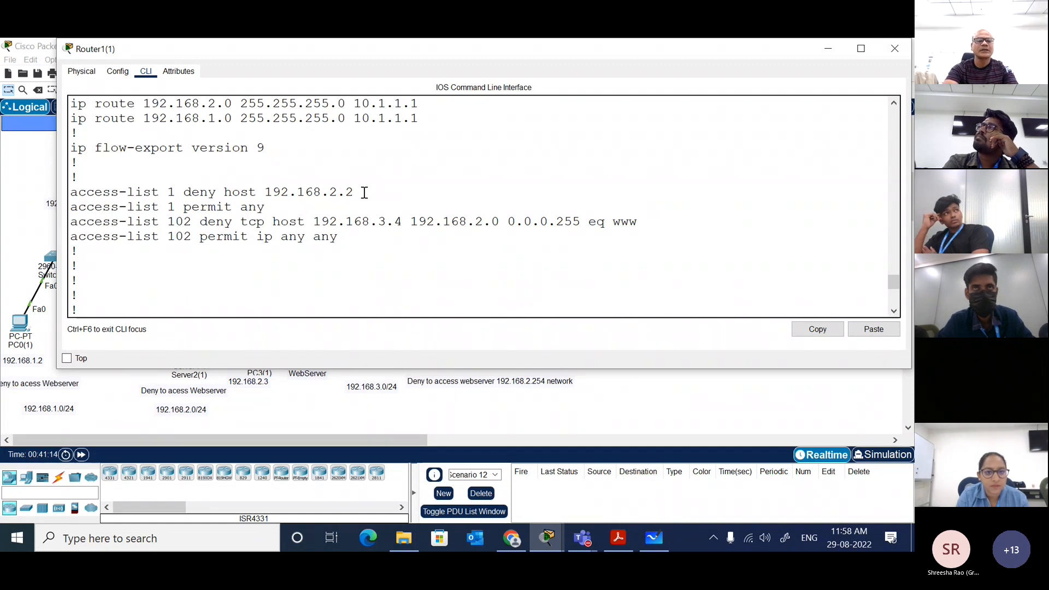
pyautogui.write('no acc')
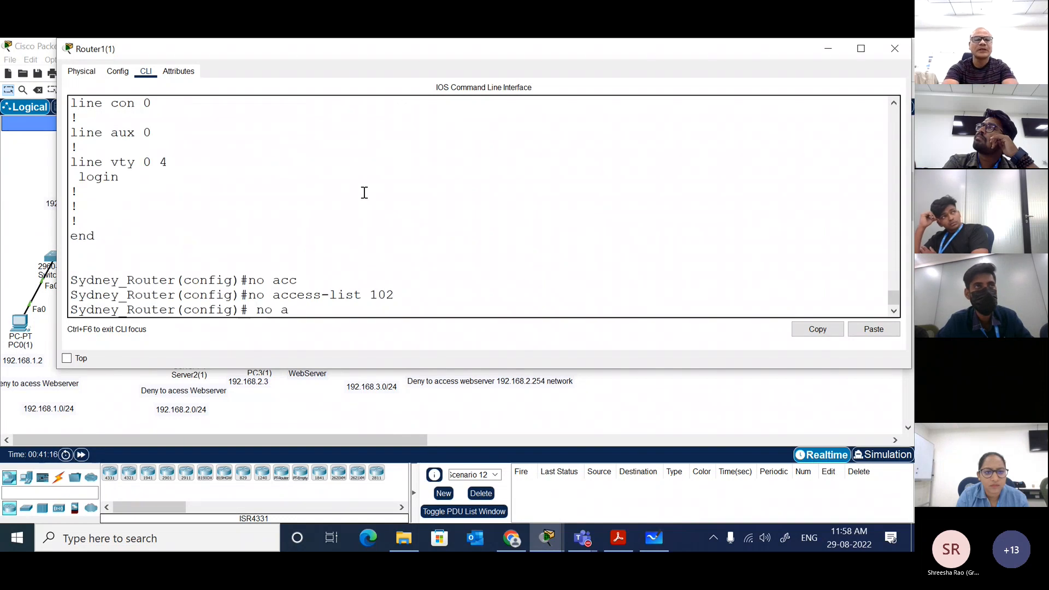
pyautogui.press('Tab')
pyautogui.write('2')
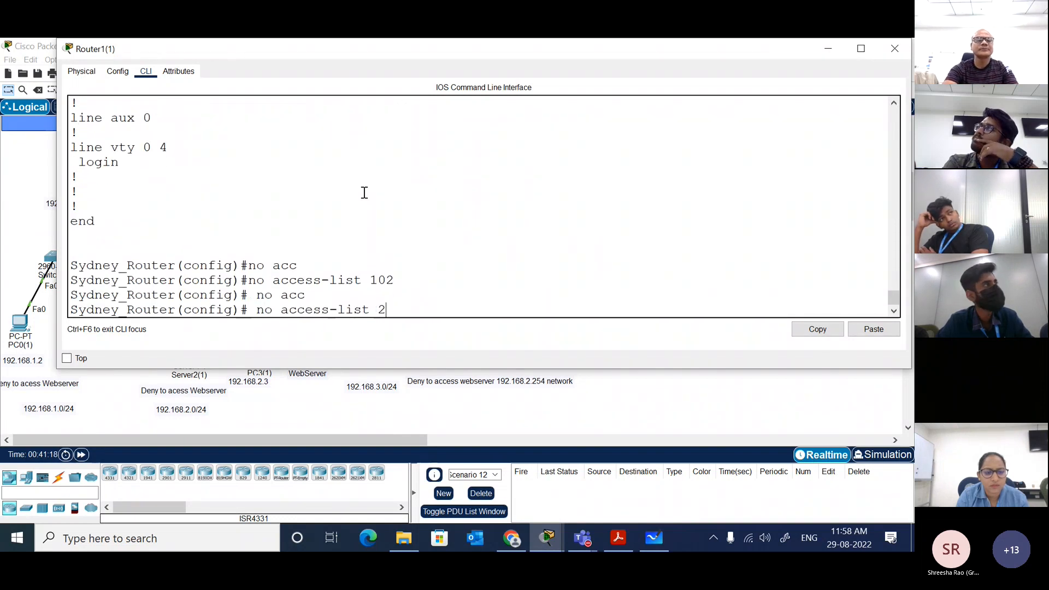
pyautogui.scroll(5, 365, 192)
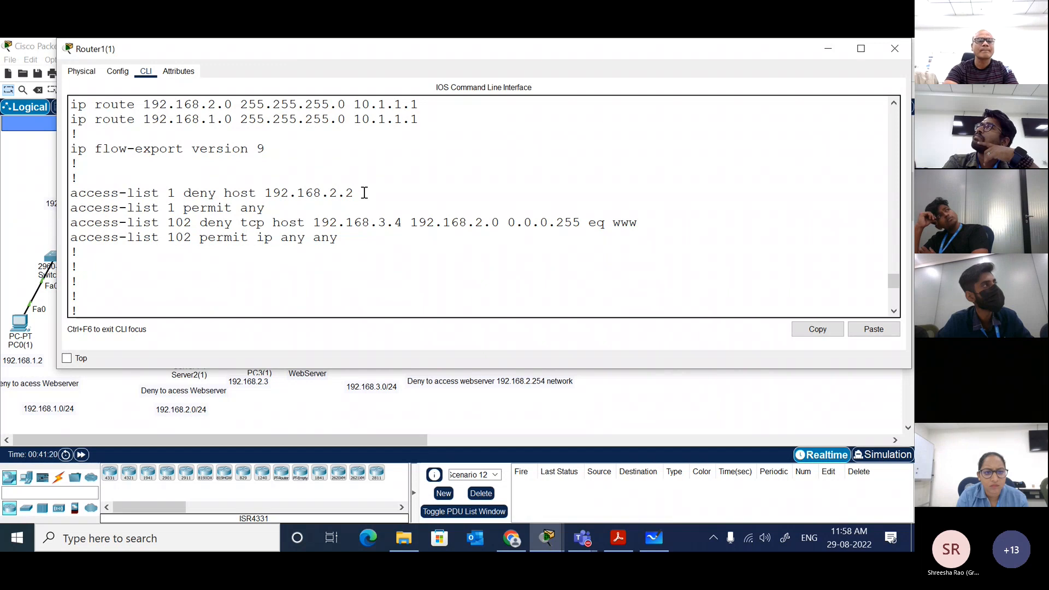
pyautogui.scroll(1, 364, 192)
pyautogui.scroll(-1, 364, 192)
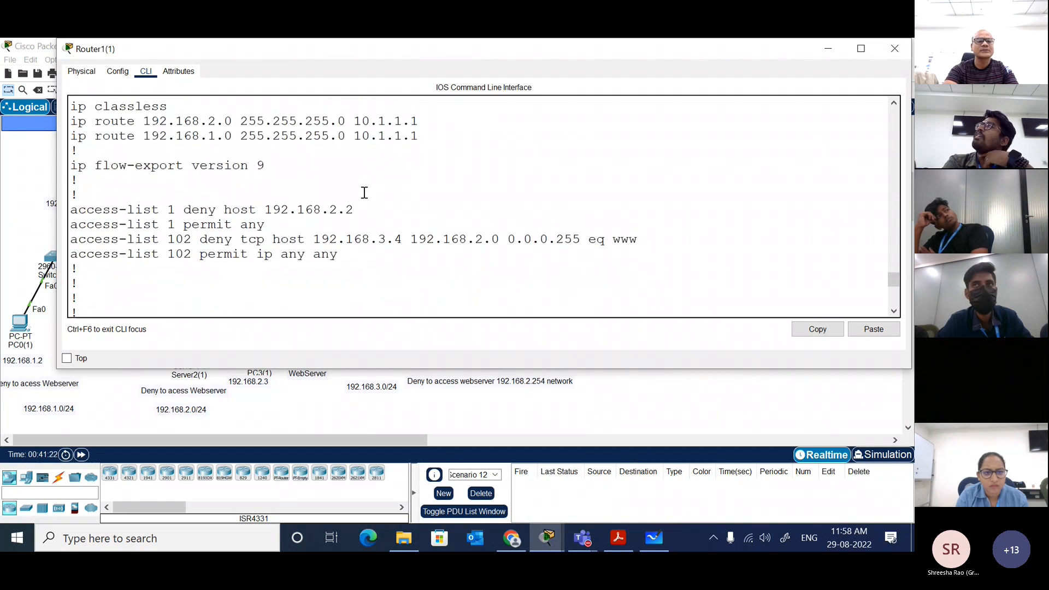
pyautogui.scroll(-5, 364, 193)
pyautogui.press('BackSpace')
pyautogui.write('1')
pyautogui.press('Return')
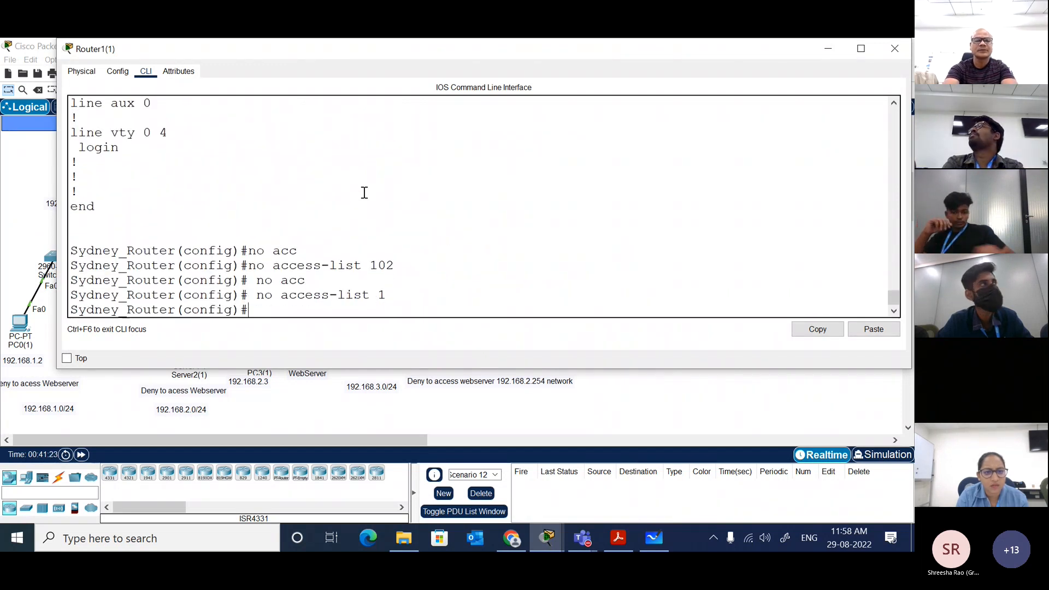
pyautogui.press('Return')
pyautogui.press('Return')
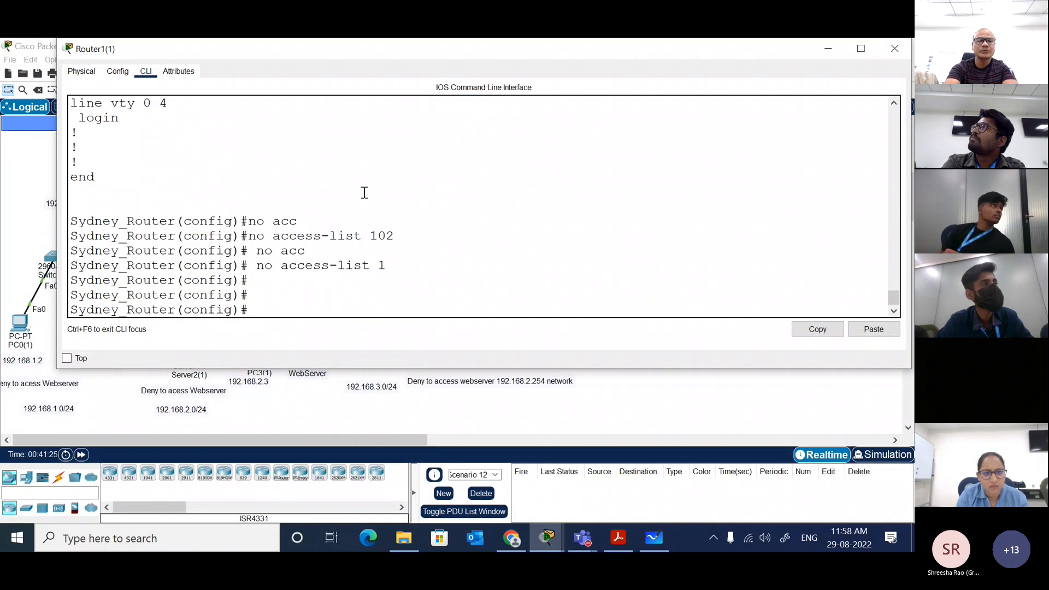
# Step: Show the running configuration again, page through to its end to check for access lists, and maximize the router window
pyautogui.press('Up')
pyautogui.press('Up')
pyautogui.press('Up')
pyautogui.press('Return')
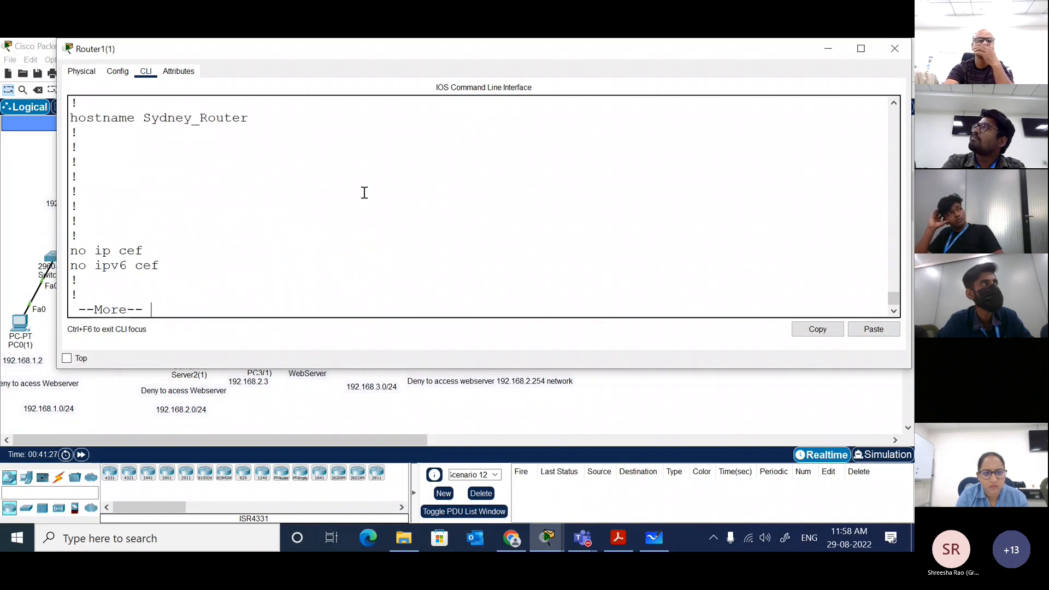
pyautogui.scroll(2, 364, 192)
pyautogui.scroll(-2, 364, 192)
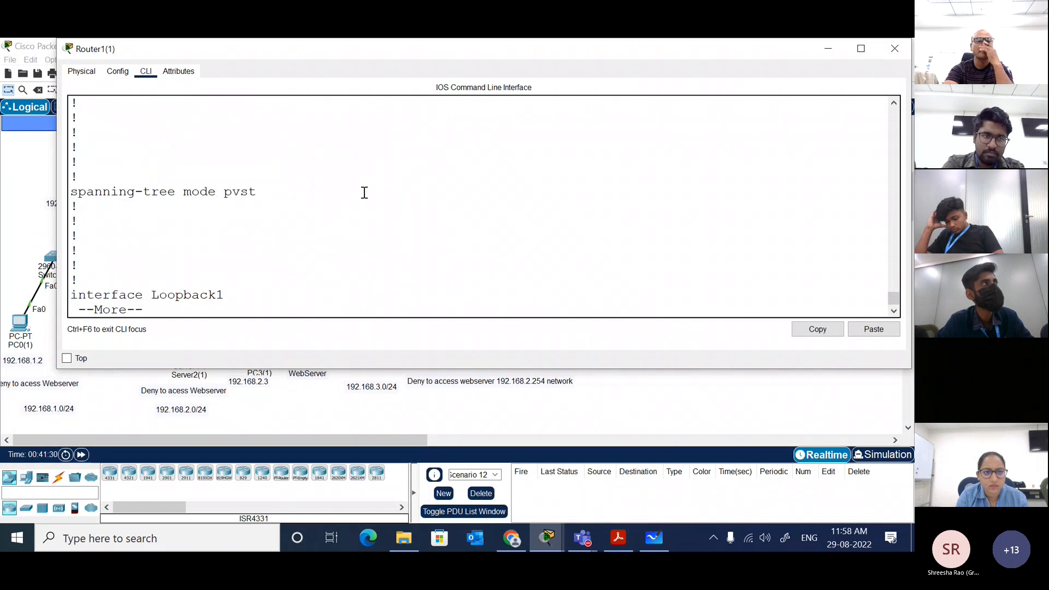
pyautogui.press('space')
pyautogui.press('space')
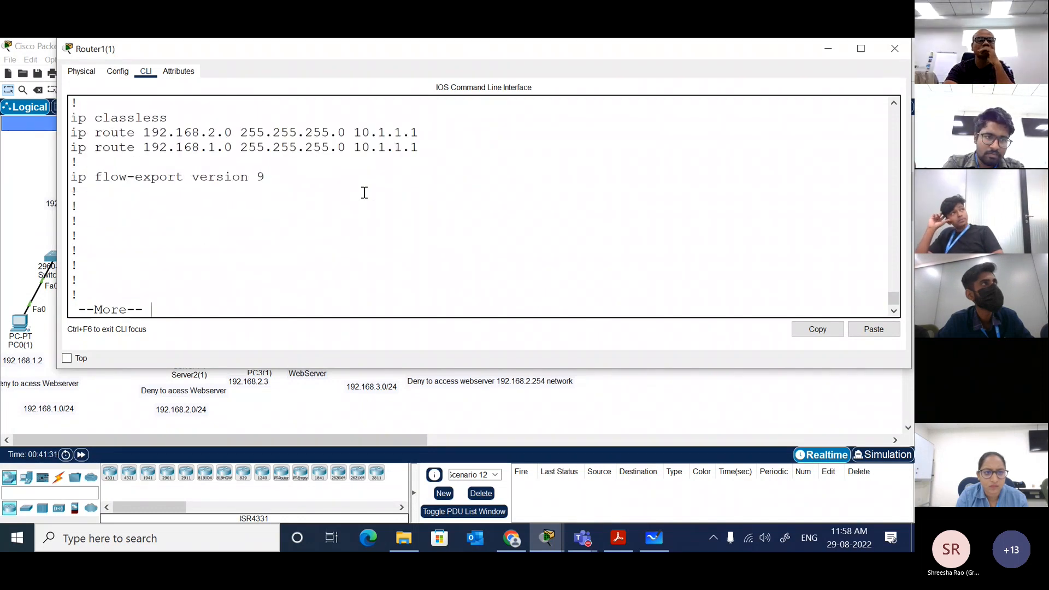
pyautogui.press('space')
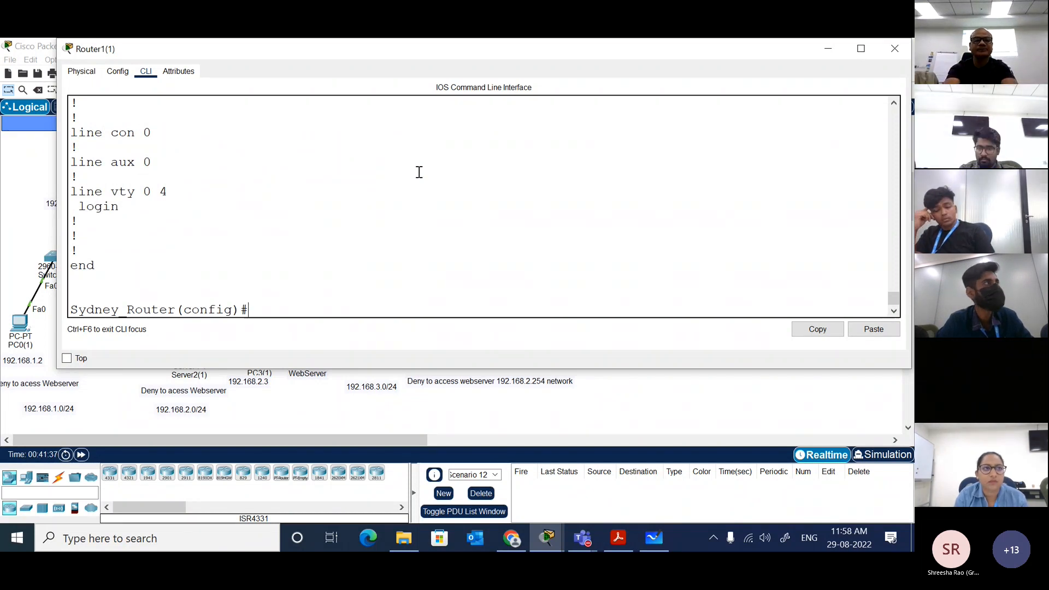
pyautogui.doubleClick(653, 48)
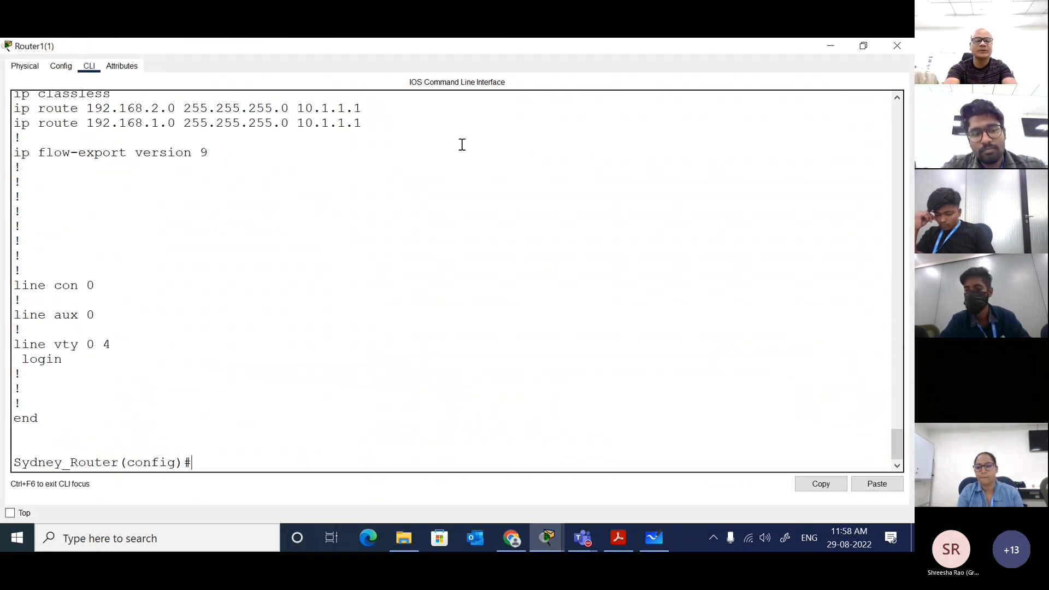
# Step: Begin a deny rule for TCP in access list 110, listing the available options after each keyword
pyautogui.write('acc')
pyautogui.press('Tab')
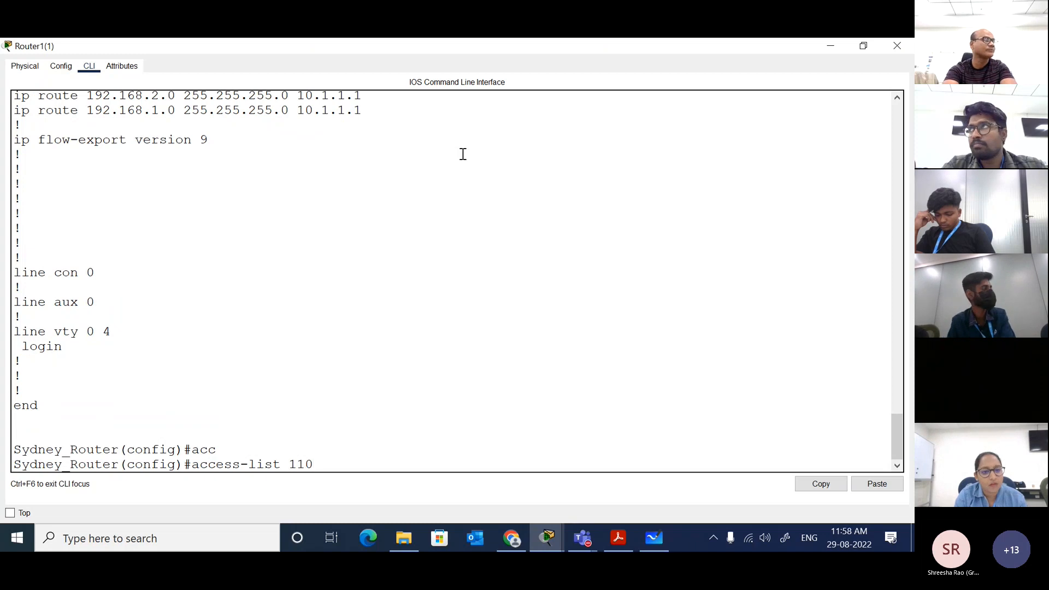
pyautogui.write('?')
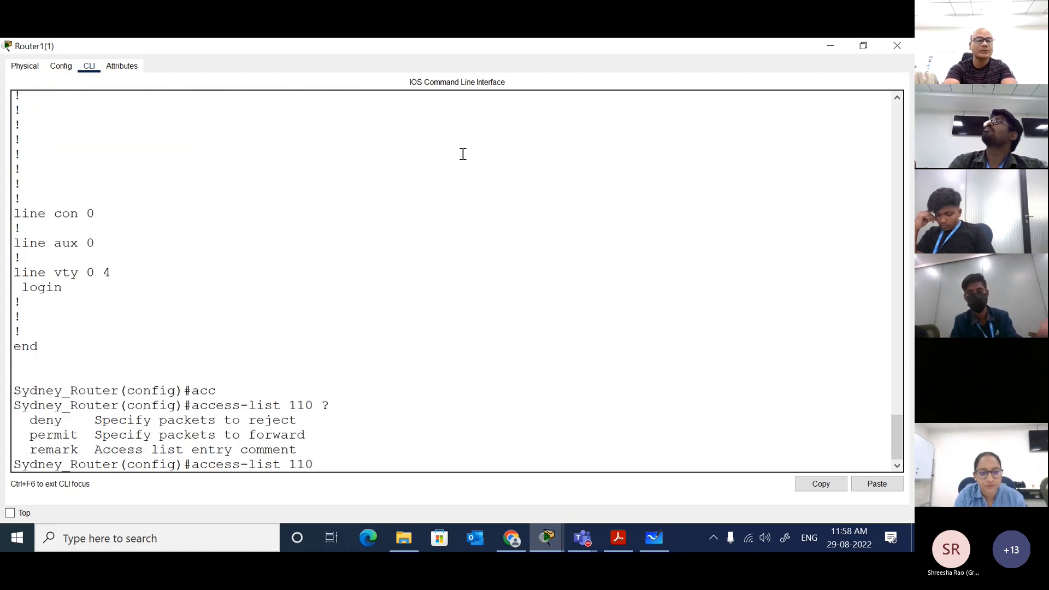
pyautogui.write('de')
pyautogui.press('Tab')
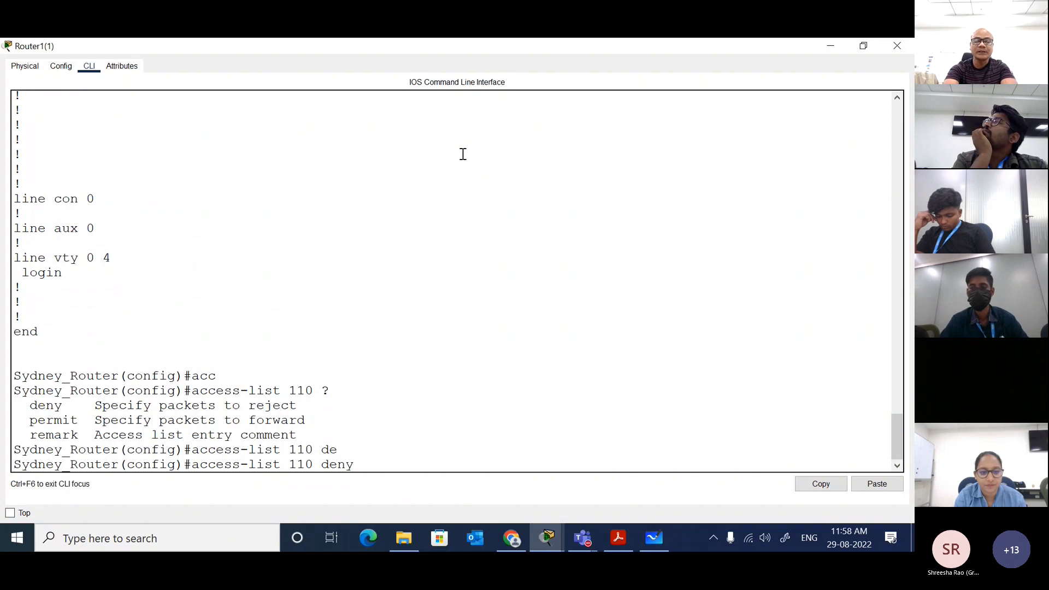
pyautogui.write('?')
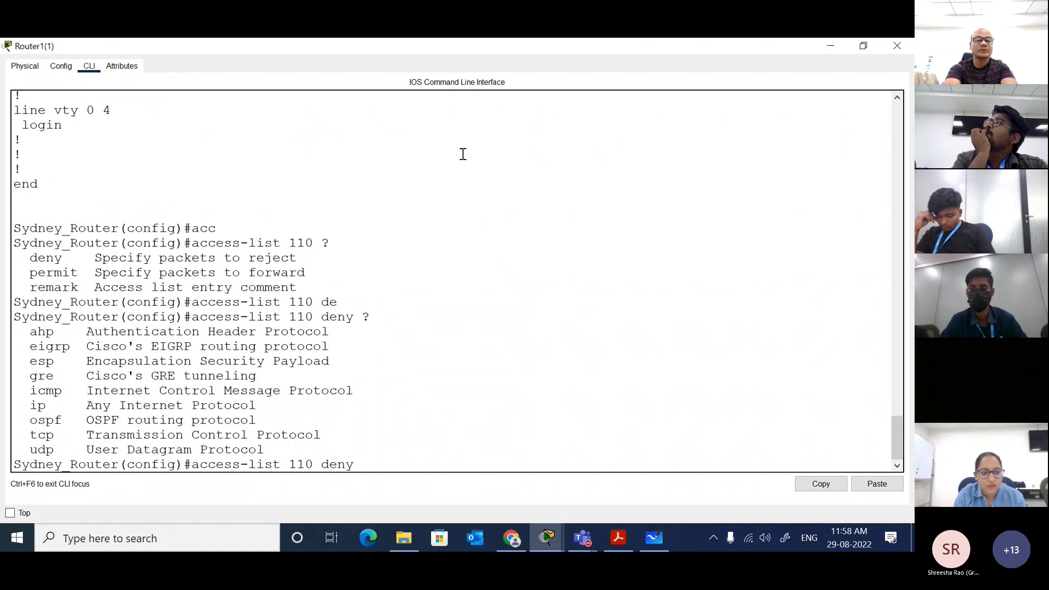
pyautogui.write('tcp')
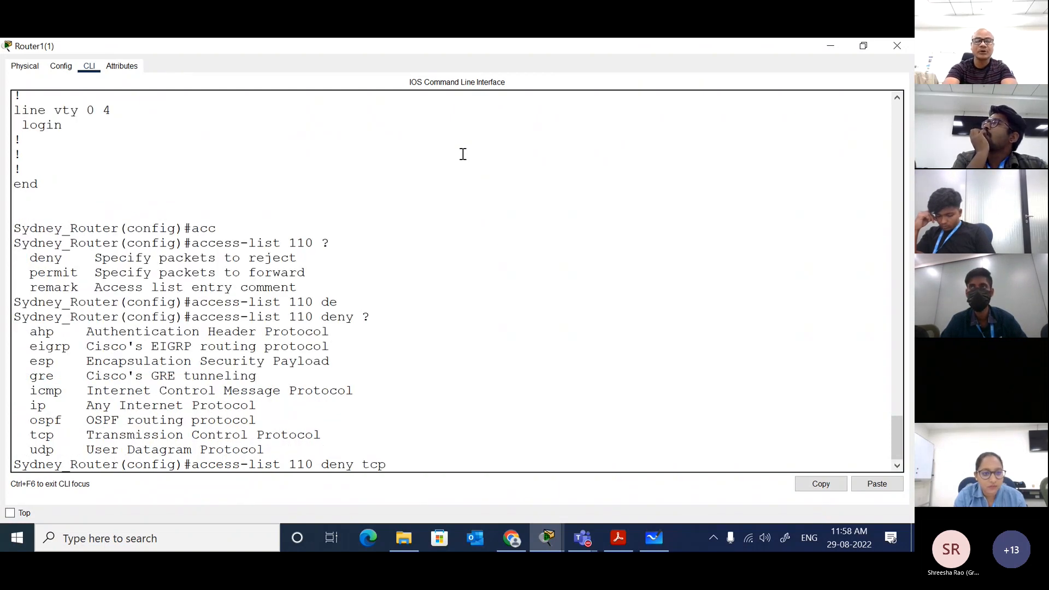
pyautogui.write(' ?')
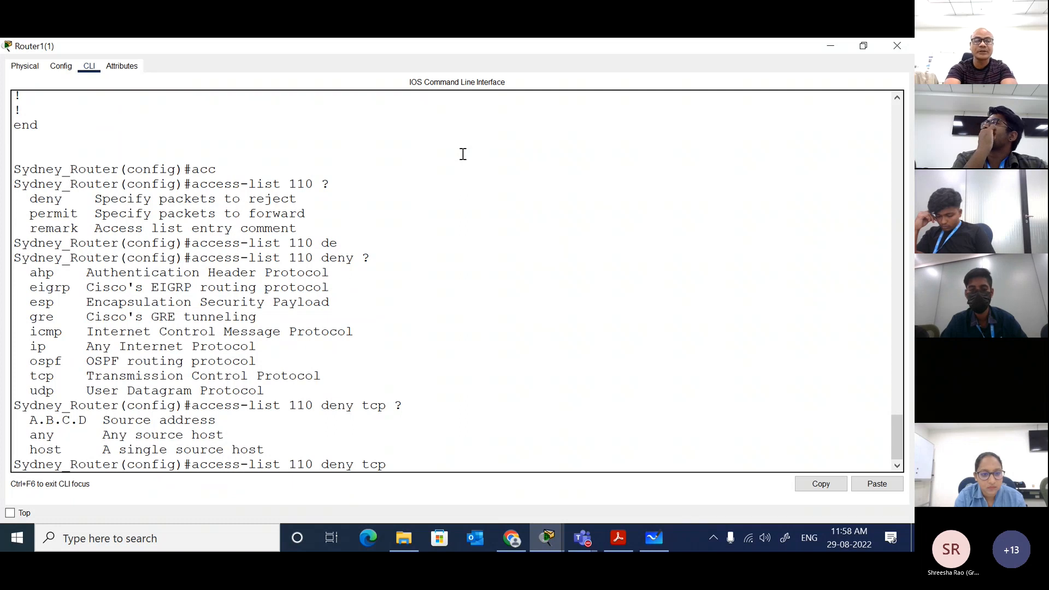
pyautogui.write('192.168.')
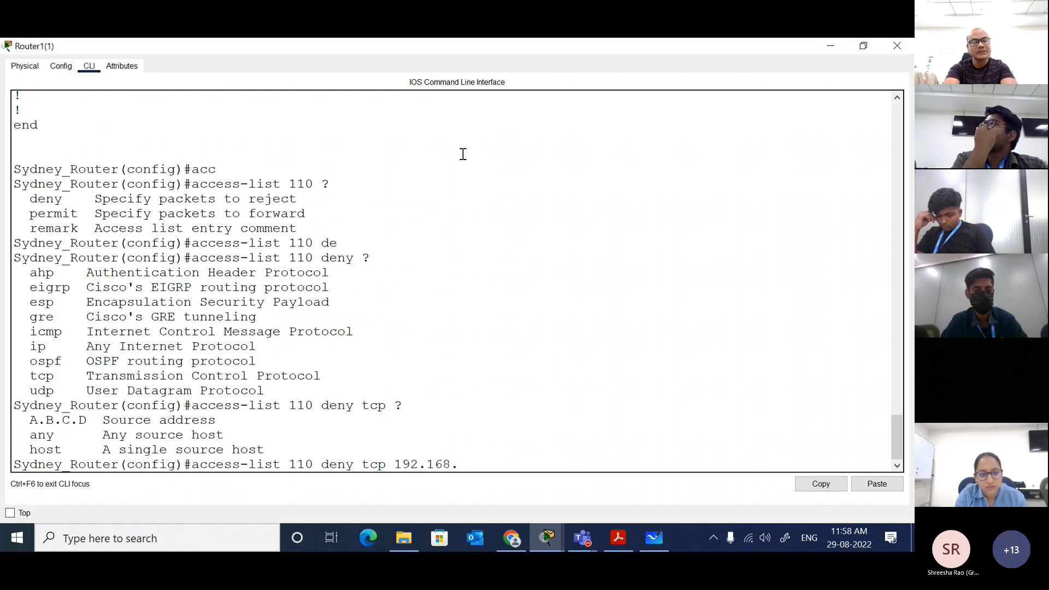
pyautogui.write('3.4 0.0.0.0')
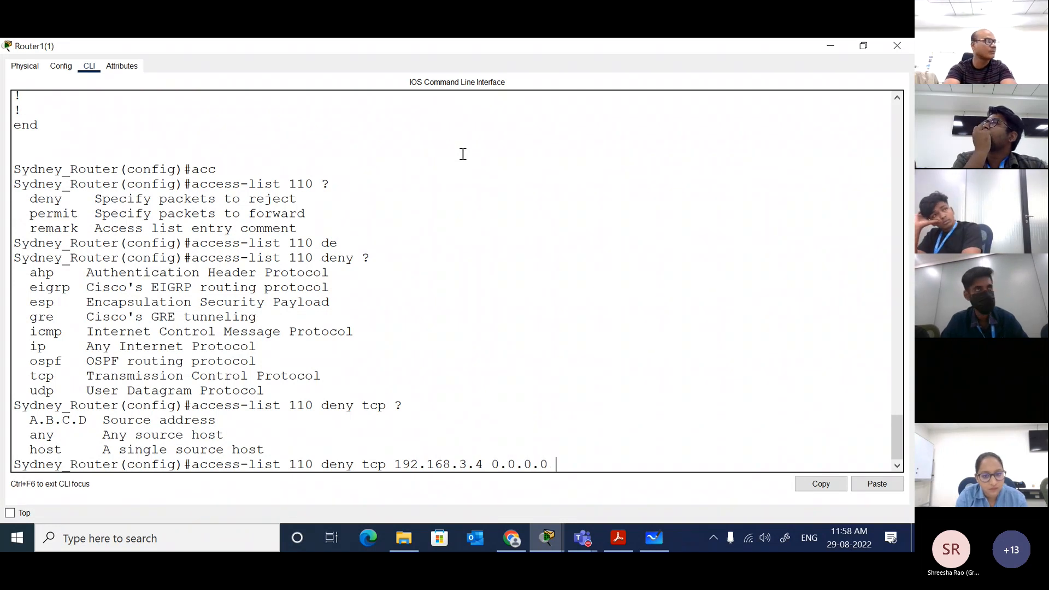
# Step: Specify source address 192.168.3.4 with wildcard 0.0.0.0 in the deny rule and list the options that can follow
pyautogui.write('?')
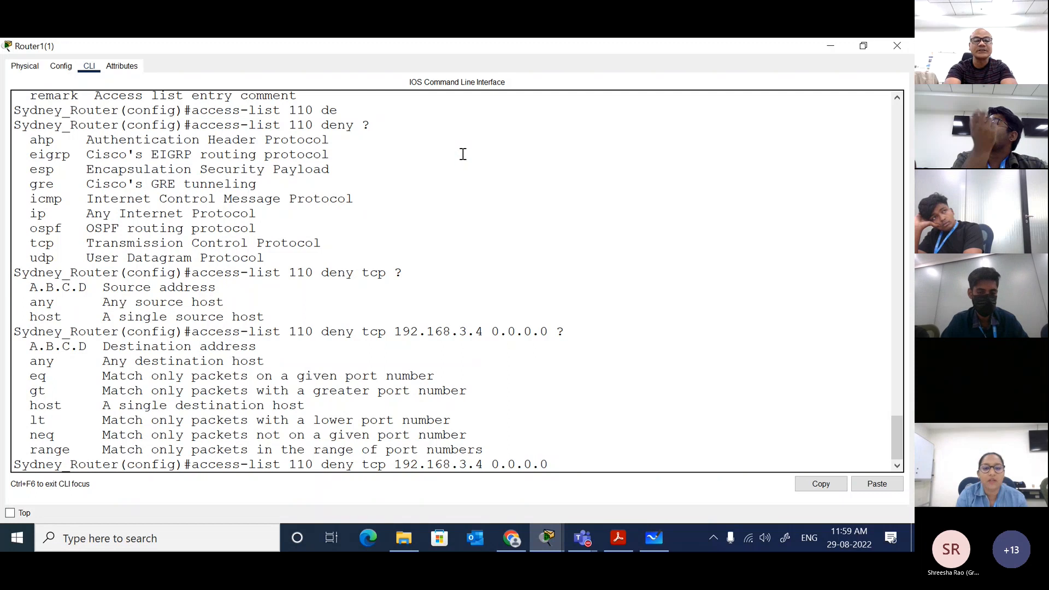
# Step: Add destination 192.168.2.254 with wildcard 0.0.0.255 to the deny rule and list the matching options
pyautogui.write('192.1')
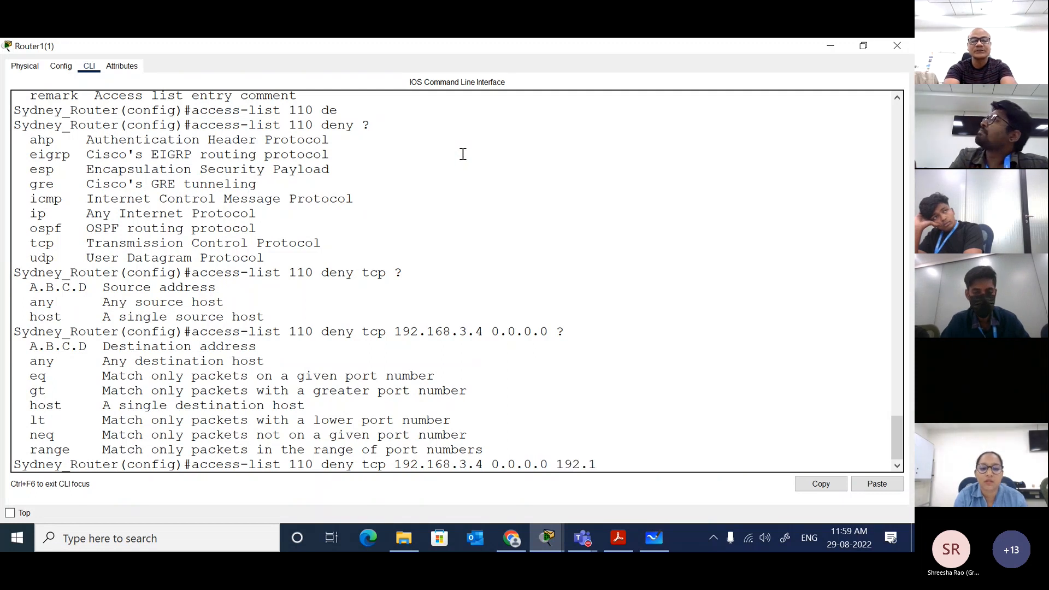
pyautogui.write('68.2.')
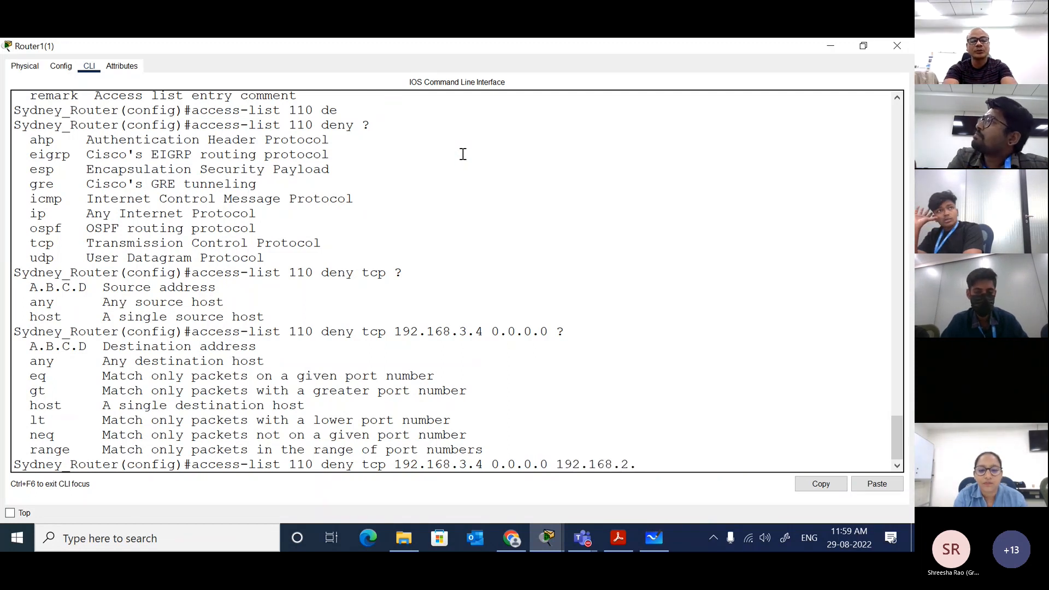
pyautogui.write('254')
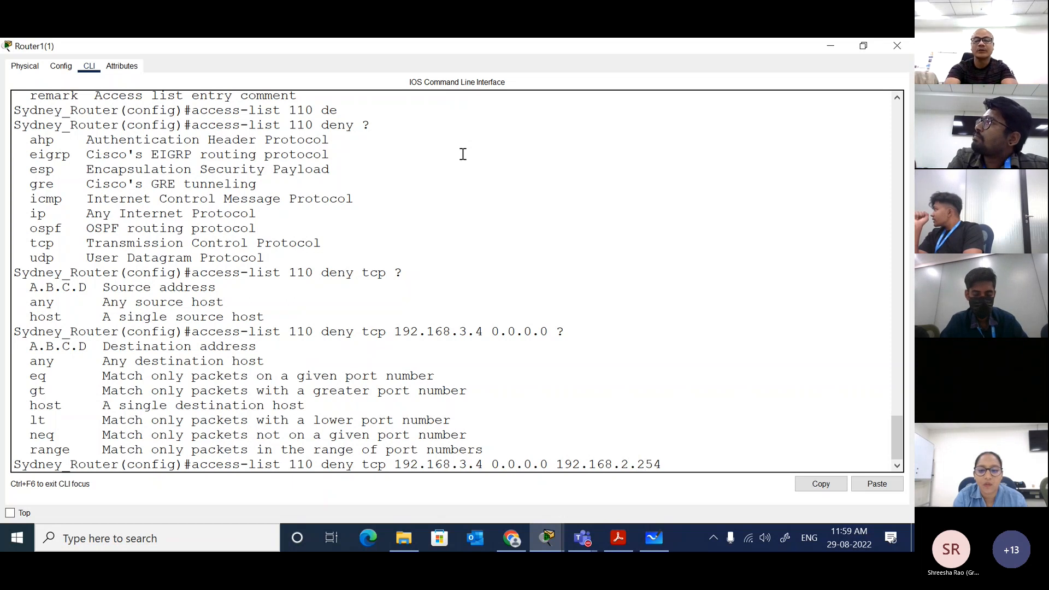
pyautogui.write(' 0.0.0.')
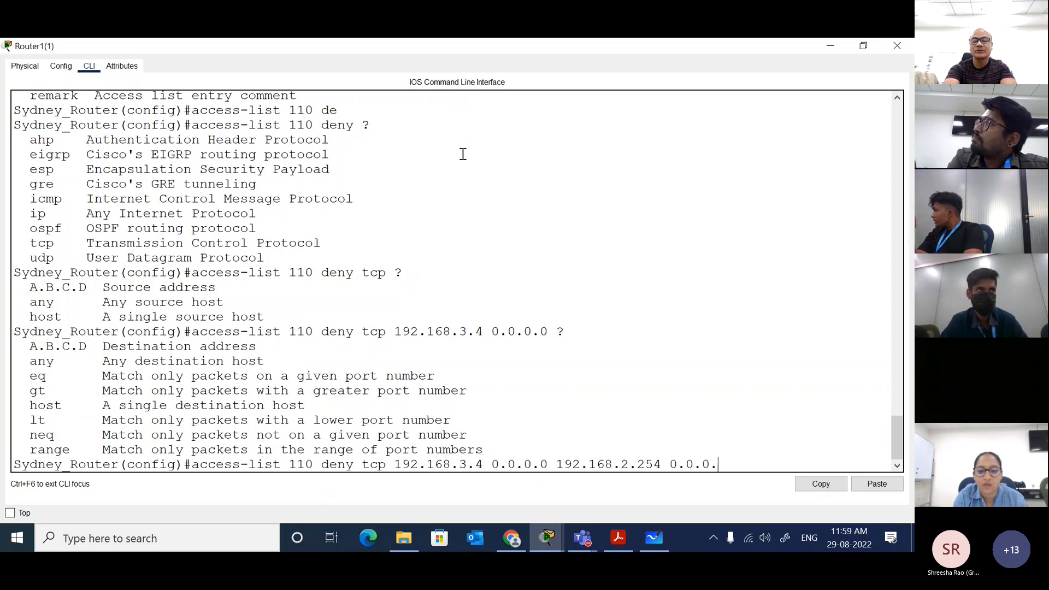
pyautogui.write('255 ')
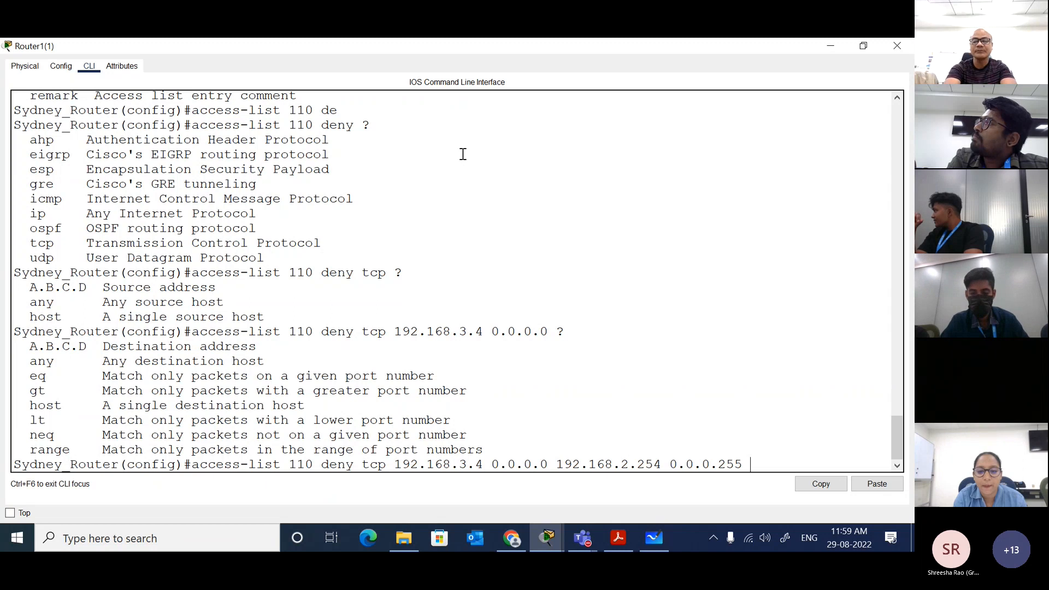
pyautogui.write('?')
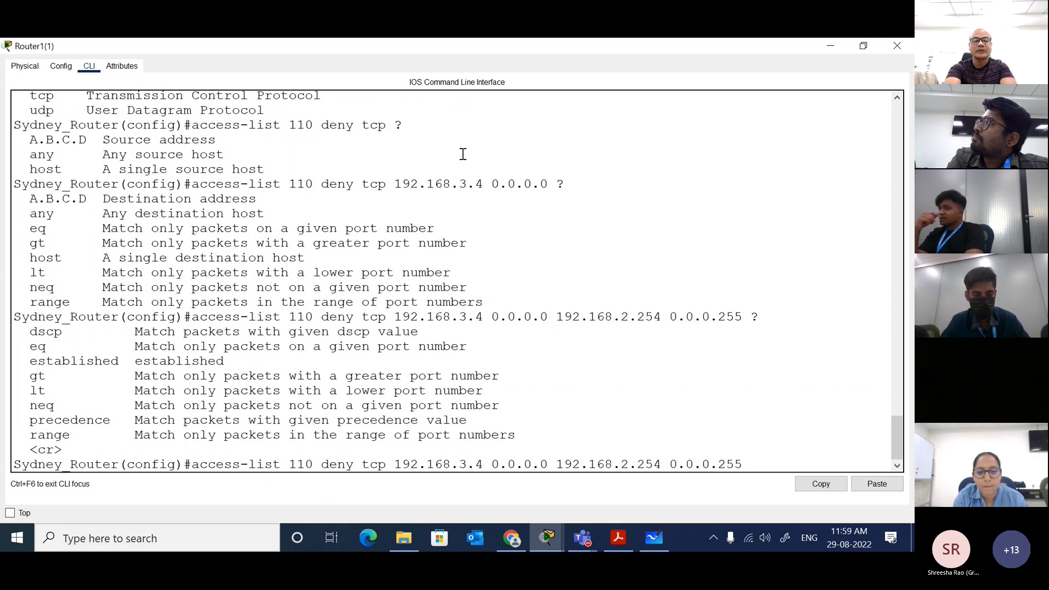
pyautogui.write('eu')
# Step: Complete the deny rule with eq 80 as the port match, after listing the port choices, and submit it
pyautogui.press('Tab')
pyautogui.press('Tab')
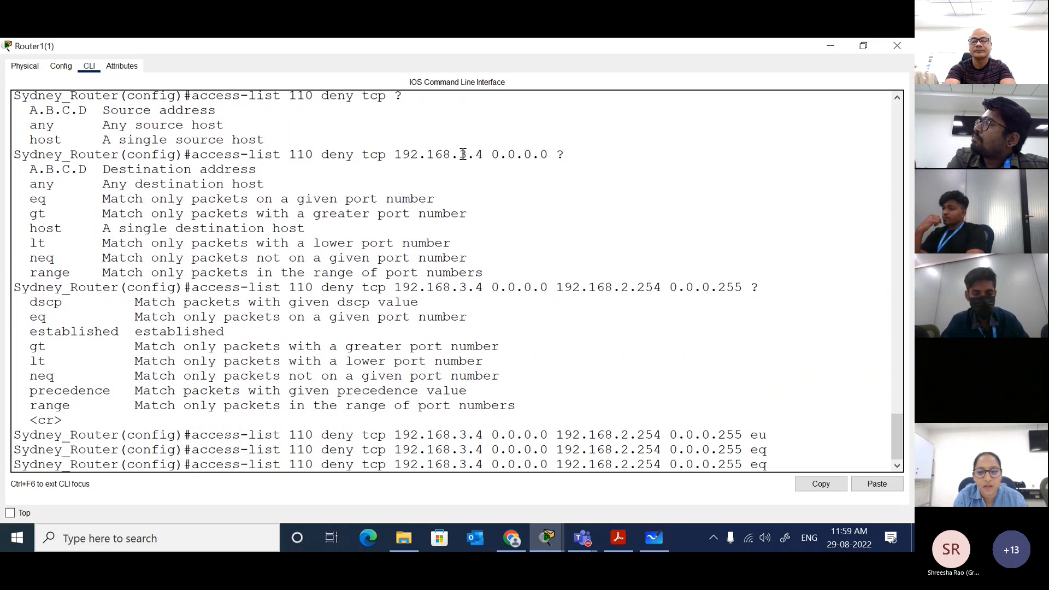
pyautogui.write('?')
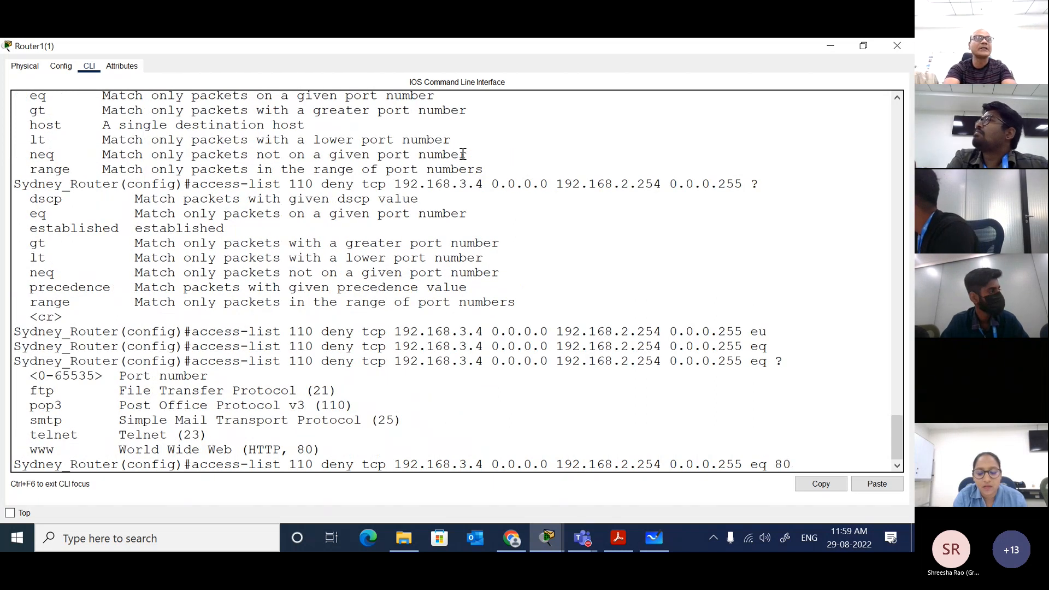
pyautogui.write('80')
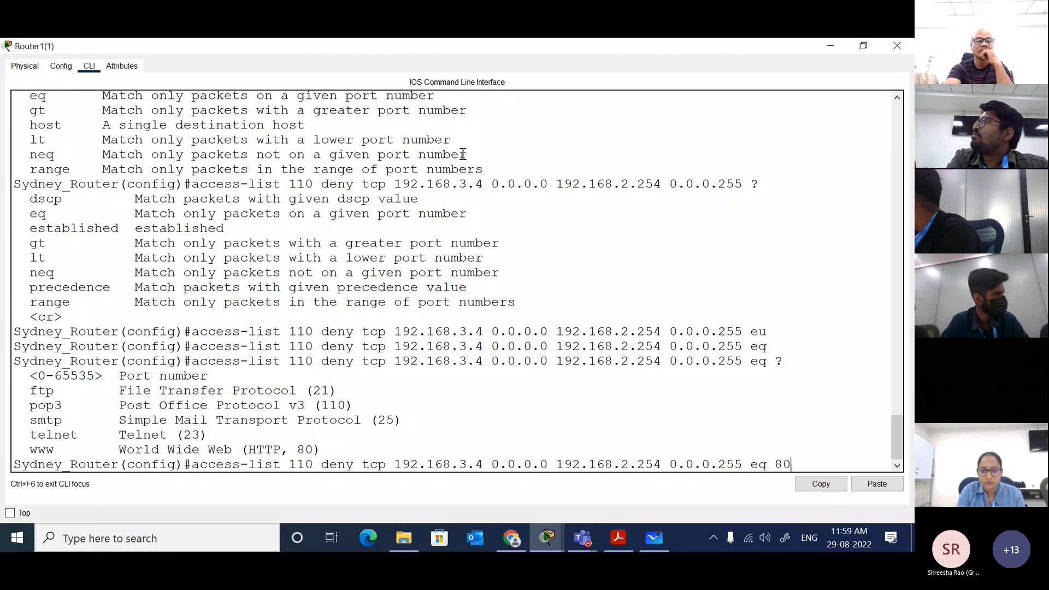
pyautogui.press('Return')
pyautogui.press('Return')
pyautogui.press('Return')
pyautogui.write('ip ac')
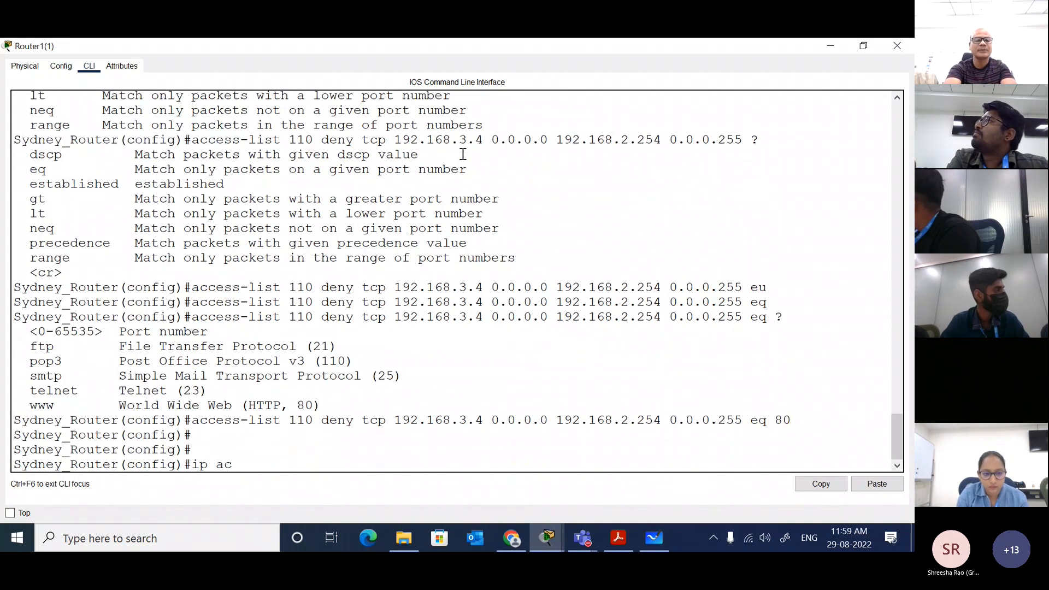
pyautogui.press('Tab')
pyautogui.press('BackSpace')
pyautogui.press('BackSpace')
pyautogui.press('BackSpace')
pyautogui.press('BackSpace')
pyautogui.press('BackSpace')
pyautogui.press('BackSpace')
pyautogui.press('BackSpace')
pyautogui.press('BackSpace')
pyautogui.press('BackSpace')
pyautogui.press('BackSpace')
pyautogui.press('BackSpace')
pyautogui.press('BackSpace')
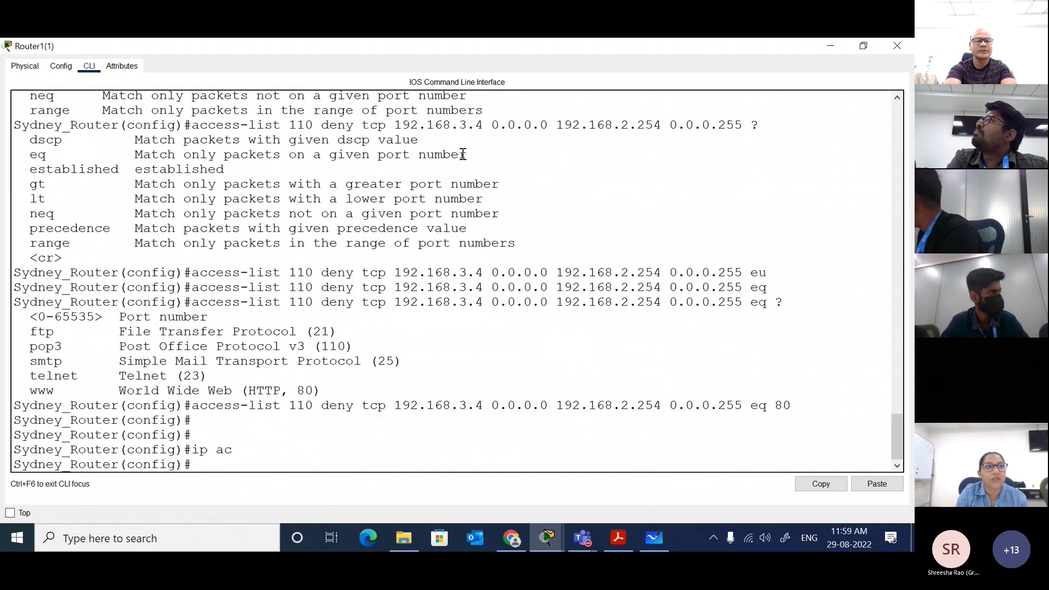
pyautogui.write('acc')
pyautogui.press('Tab')
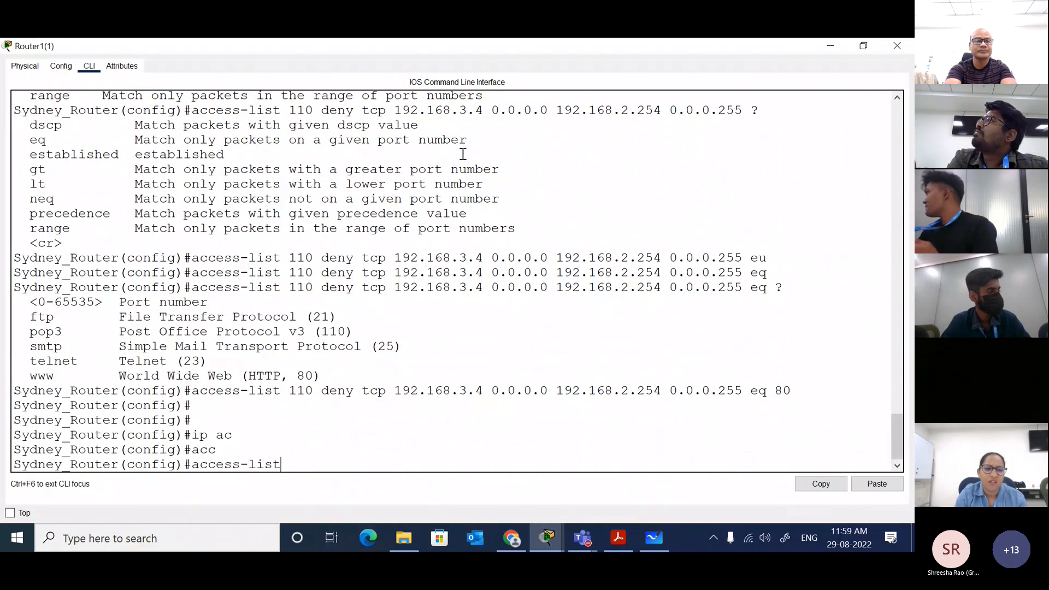
pyautogui.press('BackSpace')
pyautogui.press('BackSpace')
pyautogui.press('BackSpace')
pyautogui.press('BackSpace')
pyautogui.press('BackSpace')
pyautogui.press('BackSpace')
pyautogui.press('BackSpace')
pyautogui.press('BackSpace')
pyautogui.press('BackSpace')
pyautogui.press('BackSpace')
pyautogui.press('BackSpace')
pyautogui.press('BackSpace')
# Step: Add a permit ip any any rule to access list 110
pyautogui.write('a')
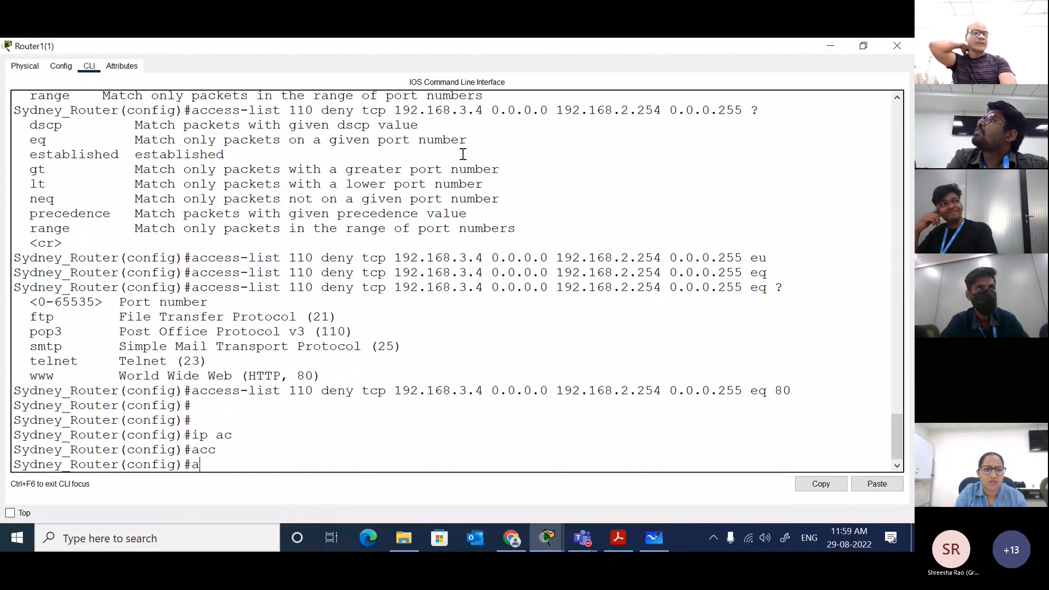
pyautogui.write('cc')
pyautogui.press('Tab')
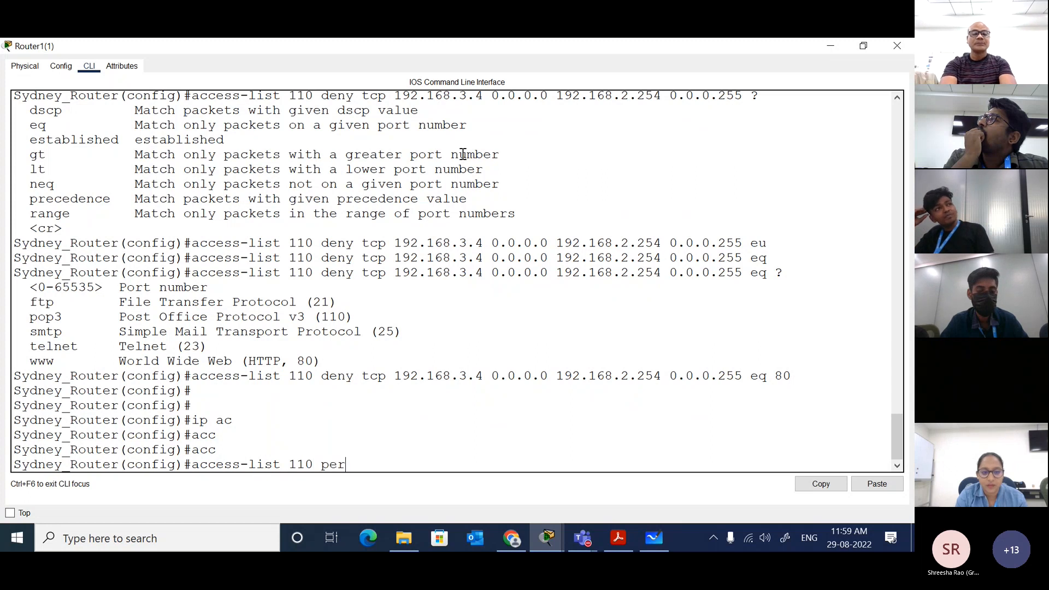
pyautogui.press('Tab')
pyautogui.write('ip')
pyautogui.press('Tab')
pyautogui.write('an')
pyautogui.press('Tab')
pyautogui.write('a')
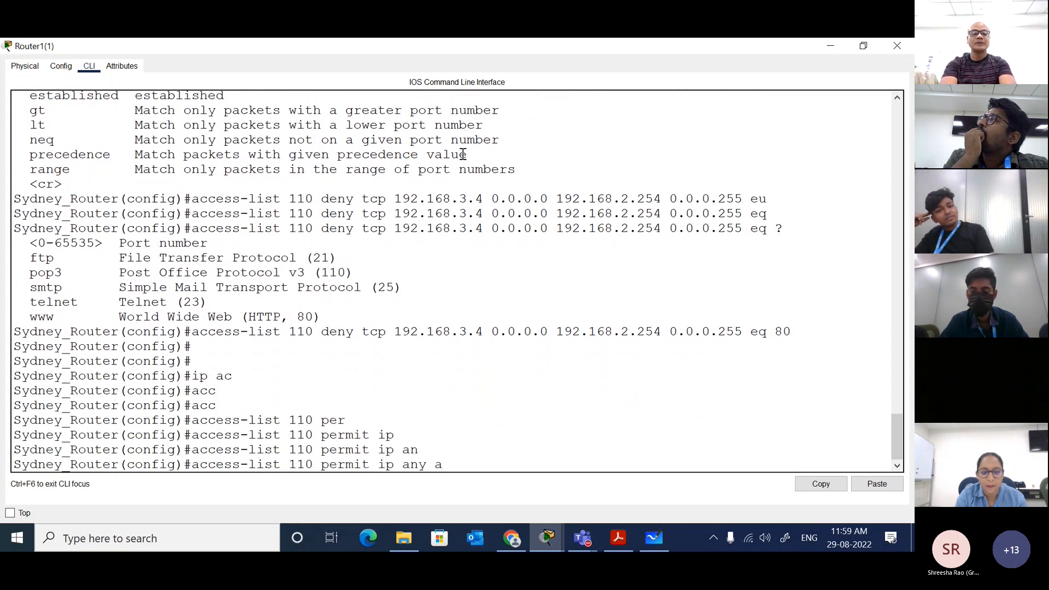
pyautogui.write('n')
pyautogui.press('Tab')
pyautogui.press('Return')
pyautogui.press('Return')
pyautogui.press('Return')
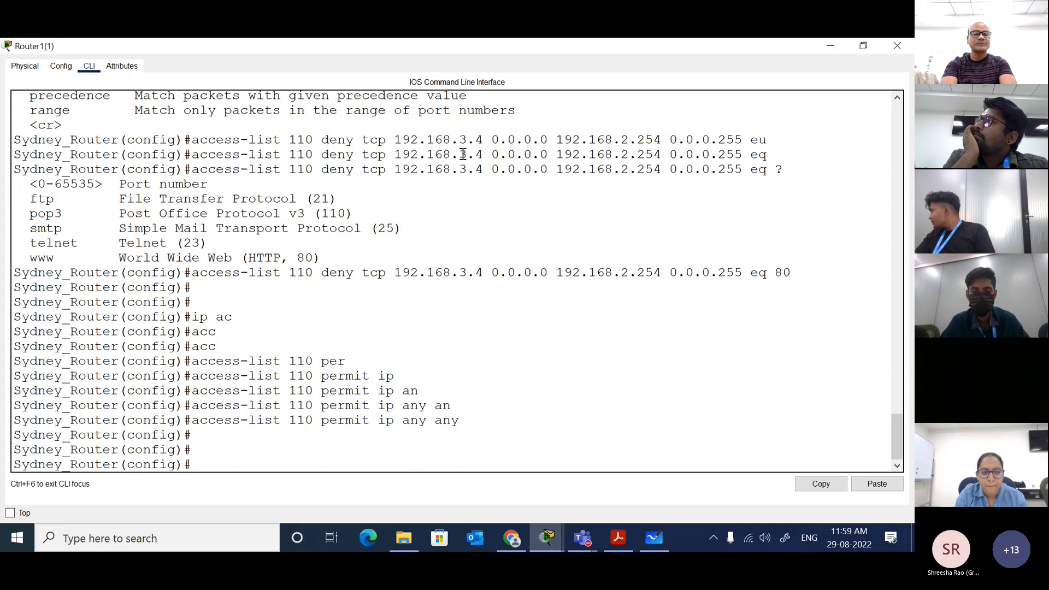
# Step: Enter interface configuration mode for gi0/0
pyautogui.write('int gi0/1')
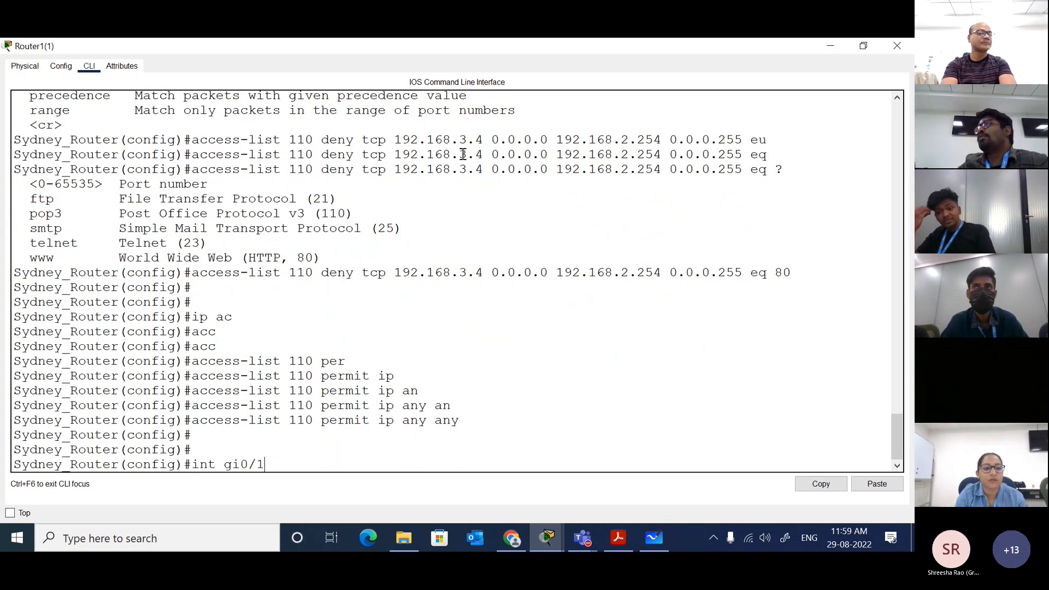
pyautogui.press('BackSpace')
pyautogui.write('0')
pyautogui.press('Return')
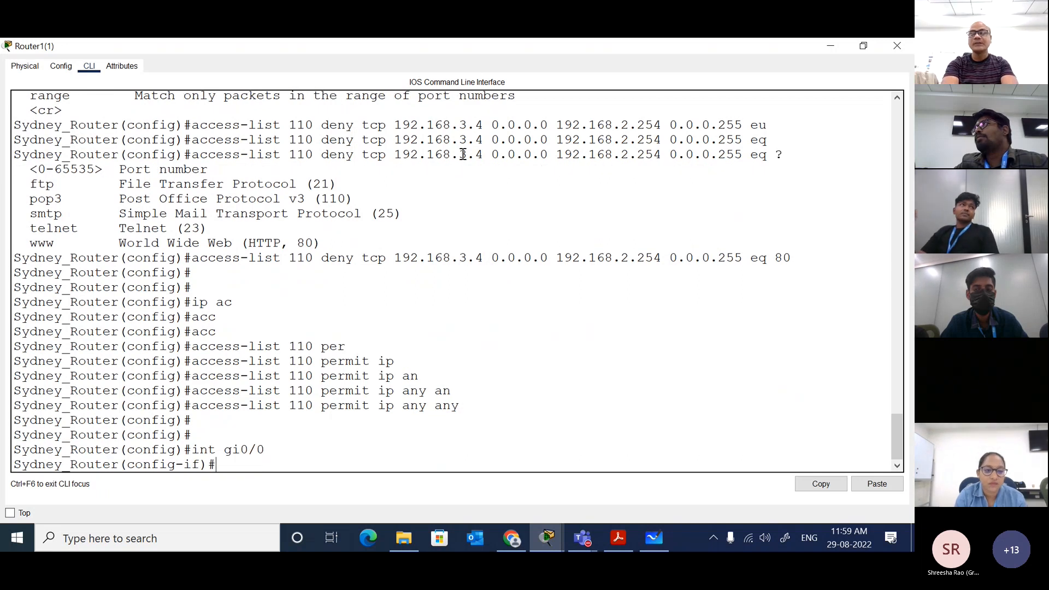
pyautogui.write('acc')
pyautogui.press('Tab')
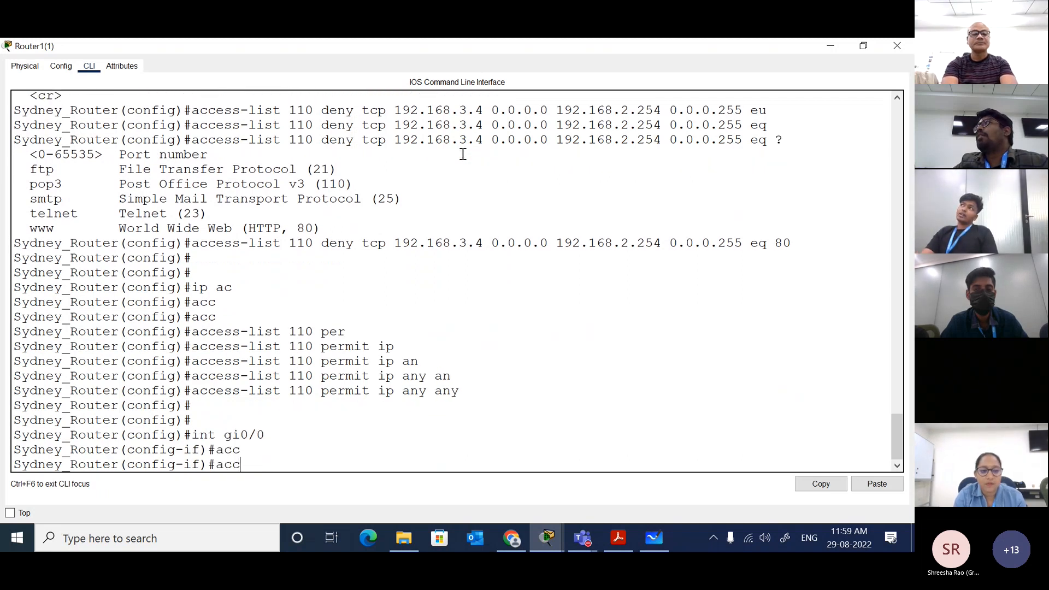
pyautogui.press('BackSpace')
pyautogui.press('BackSpace')
pyautogui.press('BackSpace')
# Step: Apply access list 110 inbound on the interface with ip access-group and end configuration mode
pyautogui.write('ip acc')
pyautogui.press('Tab')
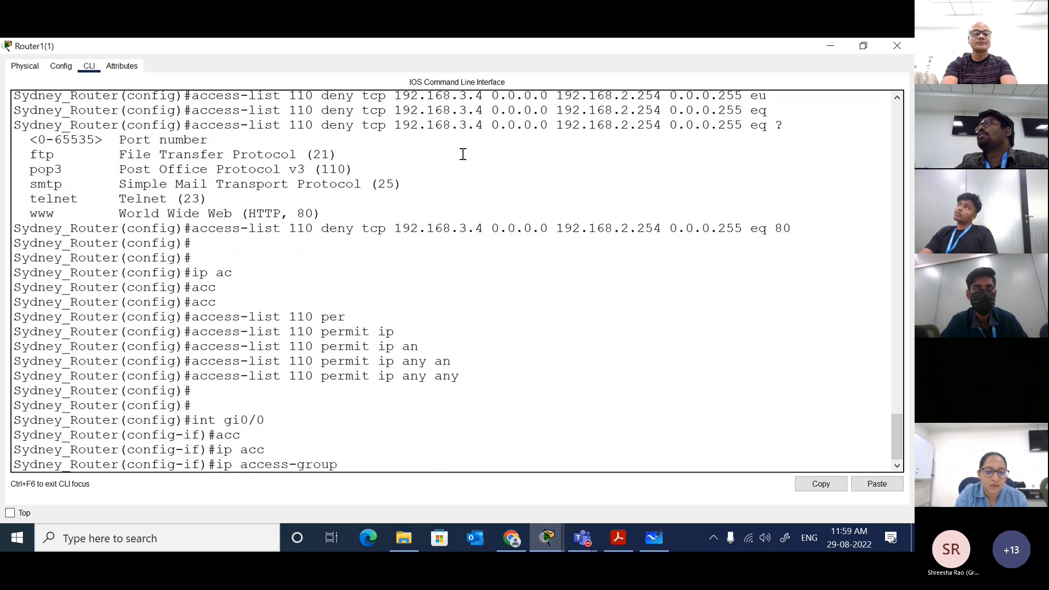
pyautogui.write('110')
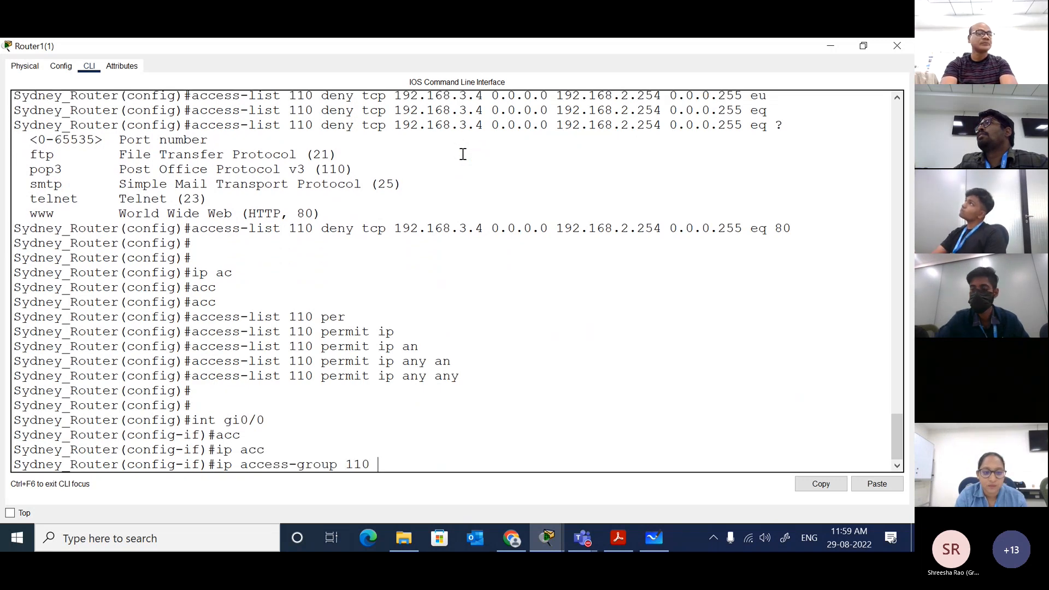
pyautogui.write(' in')
pyautogui.press('Tab')
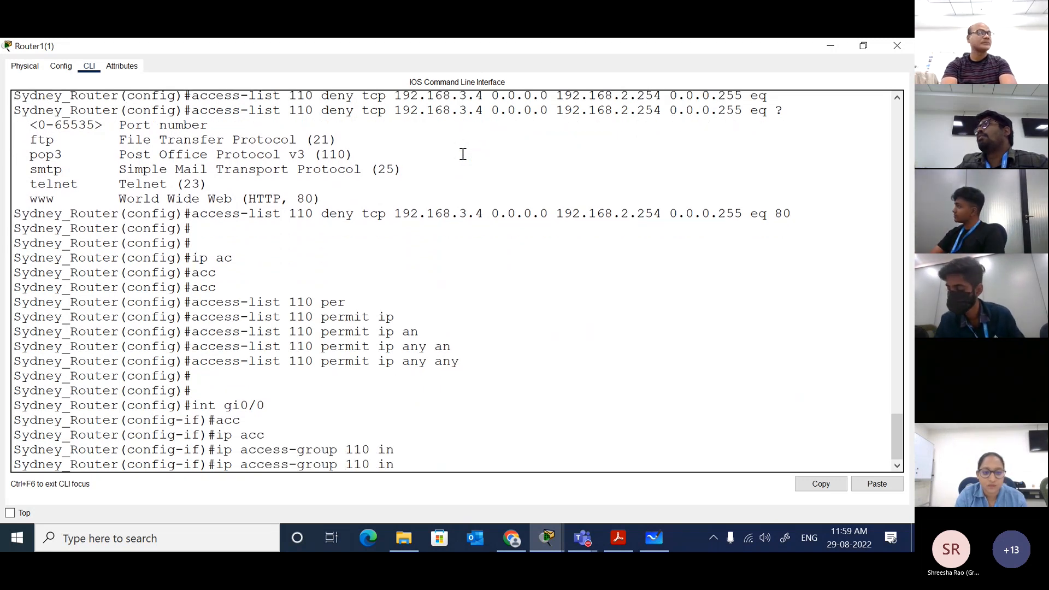
pyautogui.press('Return')
pyautogui.press('Return')
pyautogui.press('Return')
pyautogui.write('en')
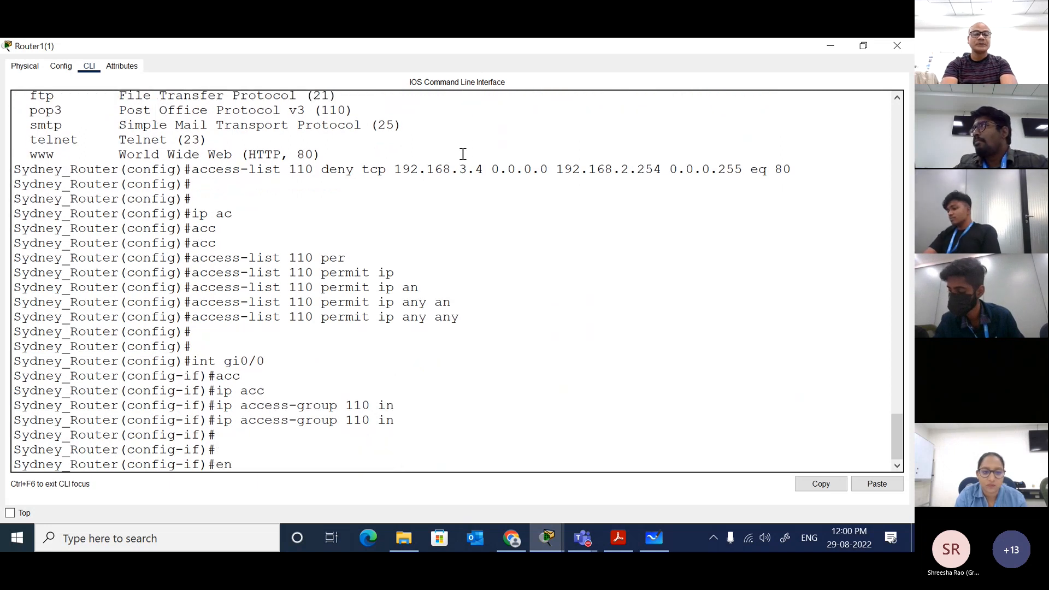
pyautogui.write('d')
pyautogui.press('Return')
pyautogui.press('Return')
pyautogui.press('Return')
pyautogui.press('Return')
# Step: Show access list 110 to check its entries
pyautogui.write('sh')
pyautogui.press('Tab')
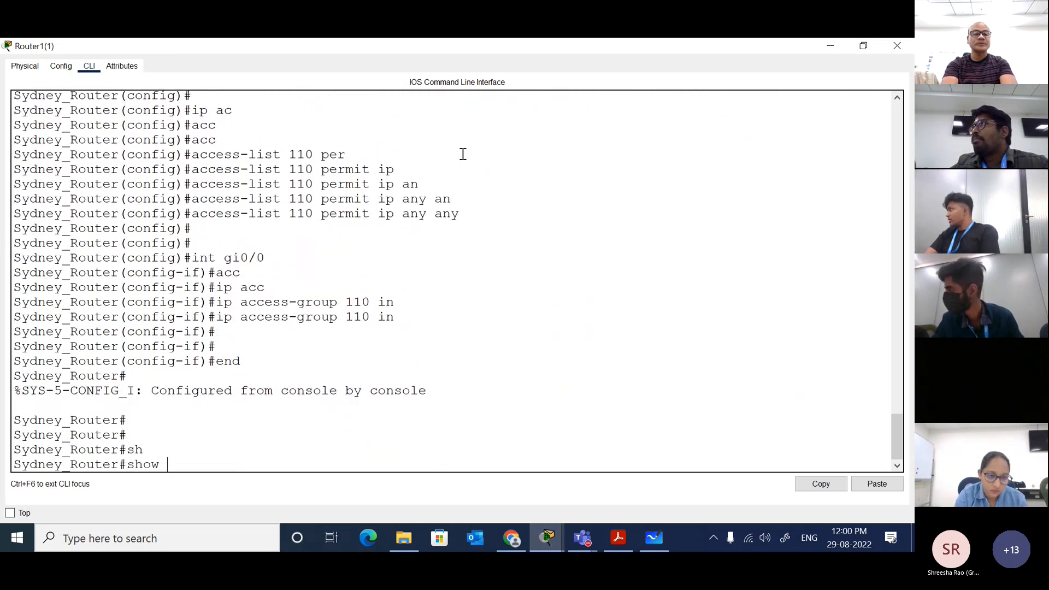
pyautogui.write('acc')
pyautogui.press('Tab')
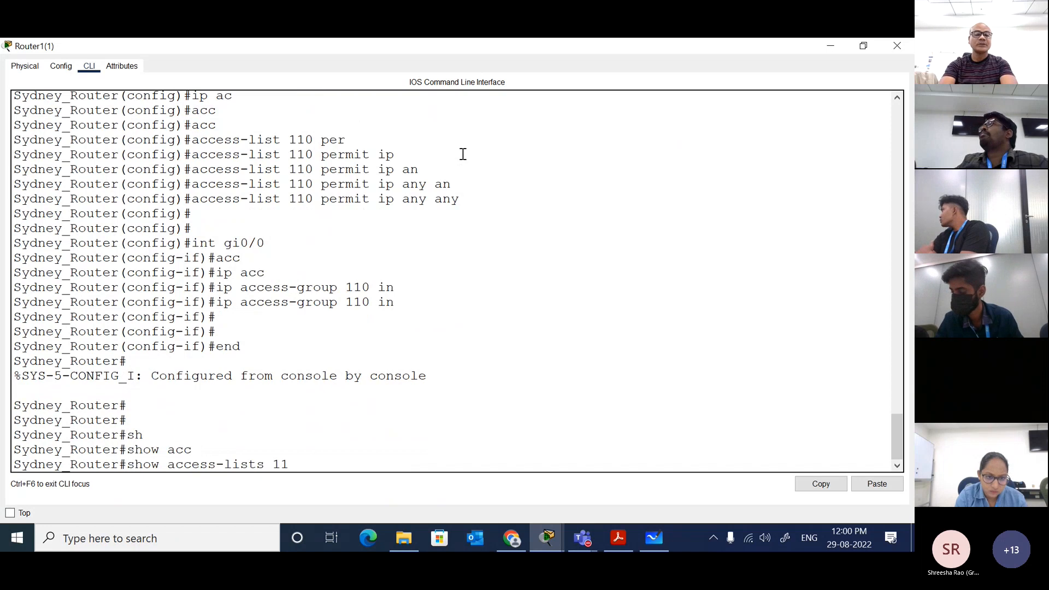
pyautogui.write('110')
pyautogui.press('Return')
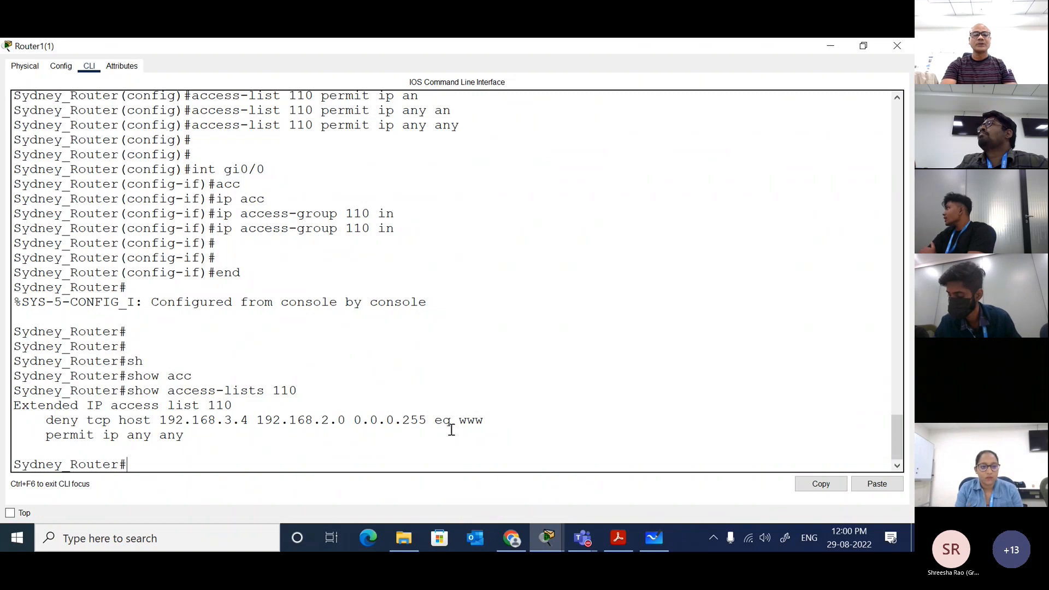
# Step: Test web access from PC4(1) by browsing to 192.168.2.254 in its web browser
pyautogui.click(830, 47)
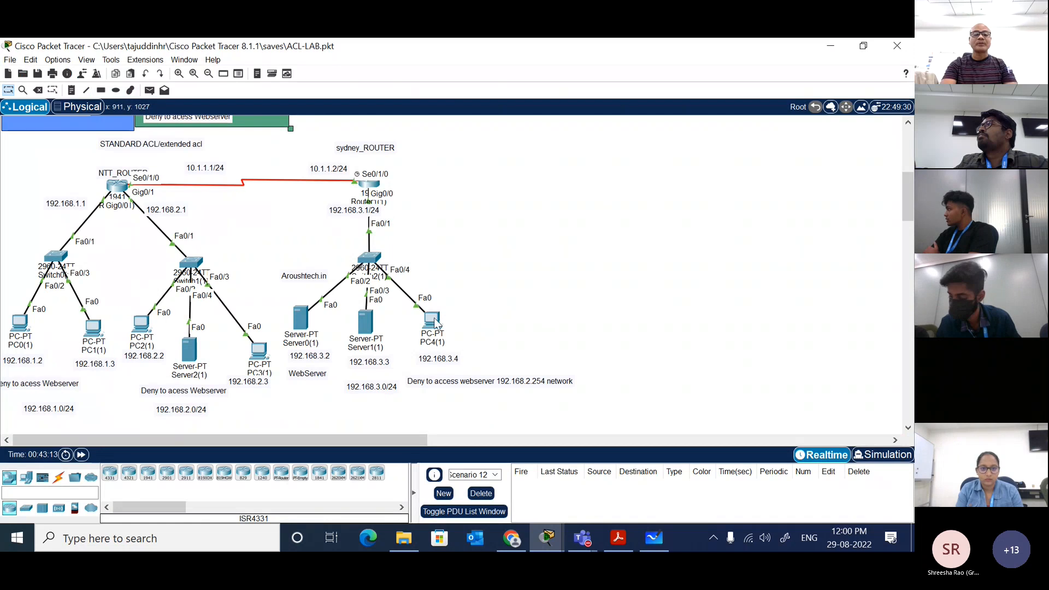
pyautogui.click(434, 321)
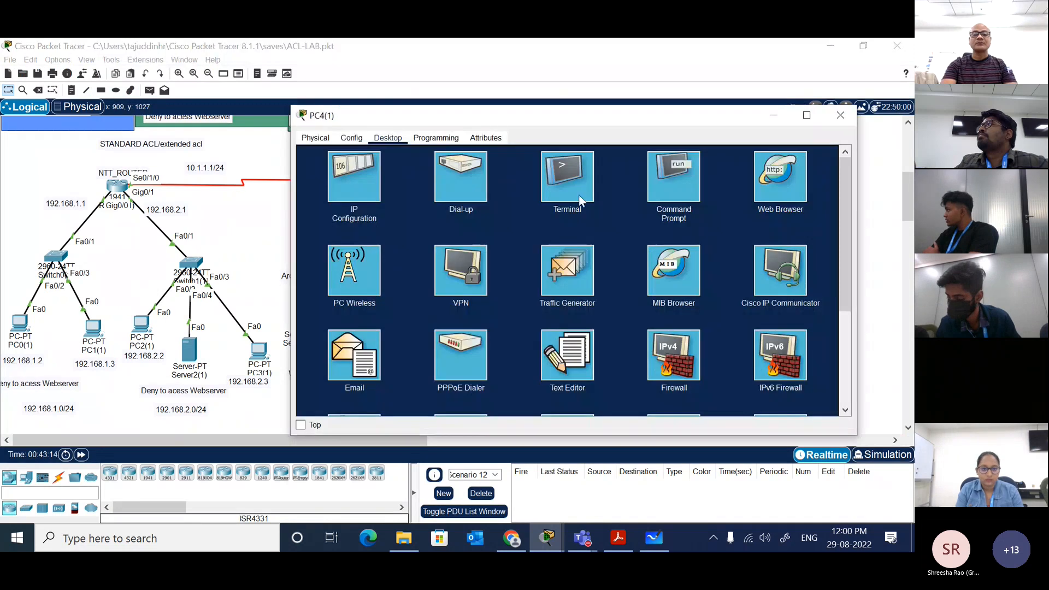
pyautogui.click(771, 175)
pyautogui.click(618, 172)
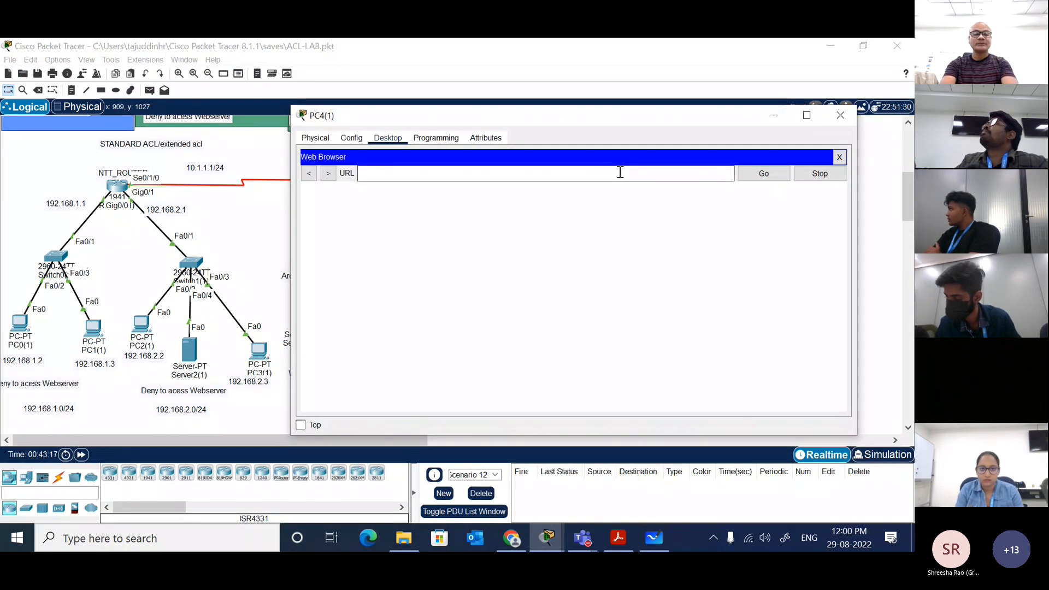
pyautogui.write('192.168')
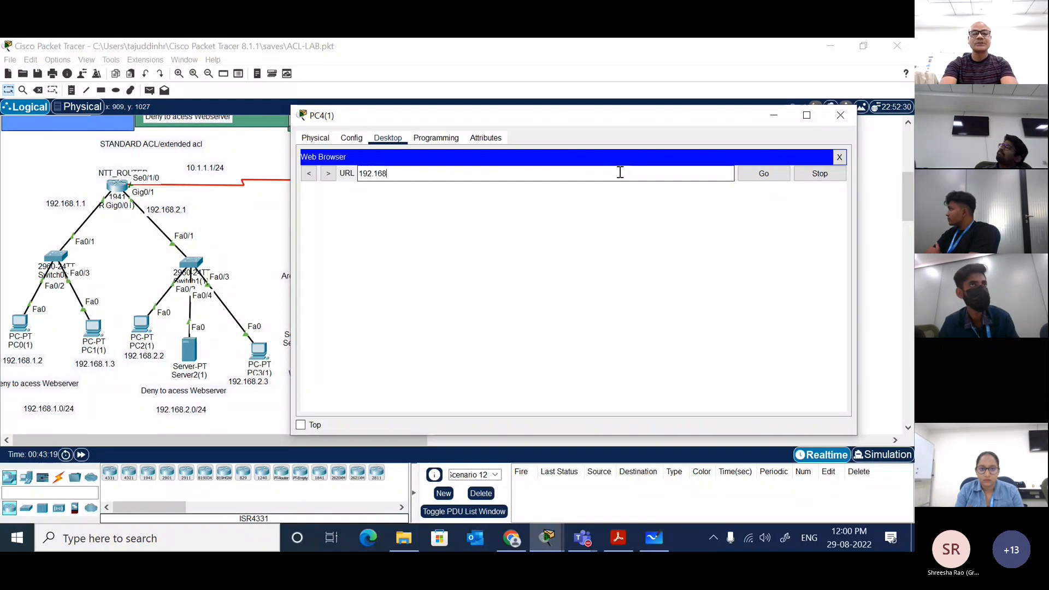
pyautogui.write('.2.2')
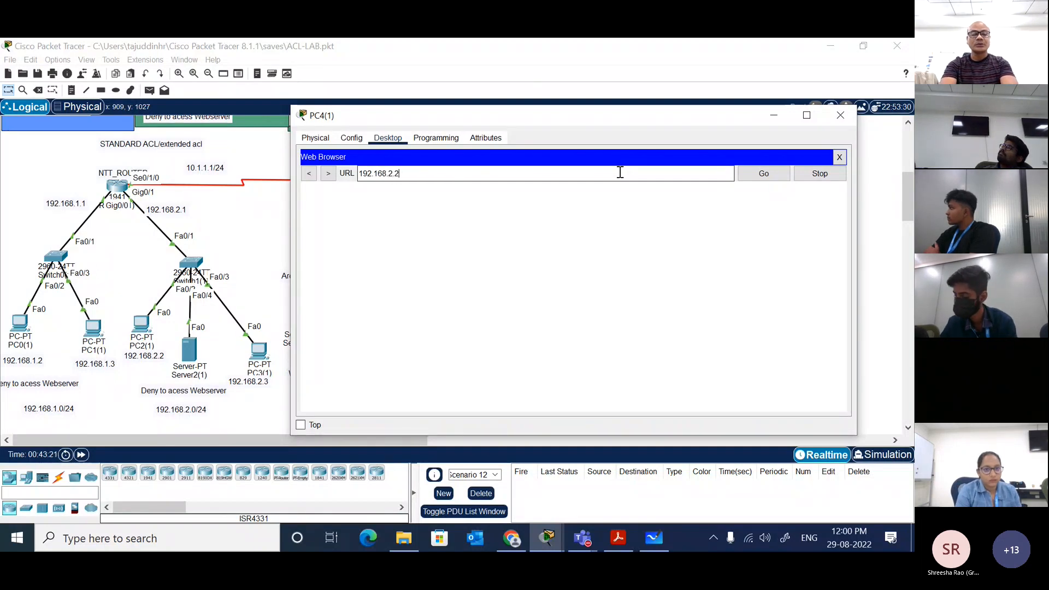
pyautogui.write('54')
pyautogui.press('Return')
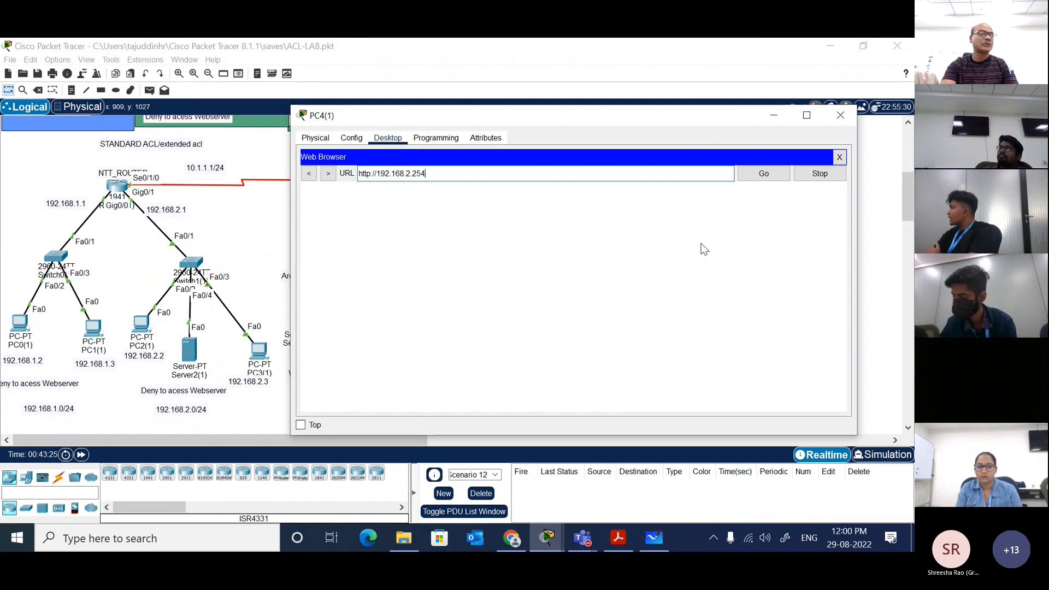
pyautogui.click(840, 158)
# Step: Ping 192.168.2.254 from PC4(1)'s command prompt to test ICMP reachability
pyautogui.click(667, 175)
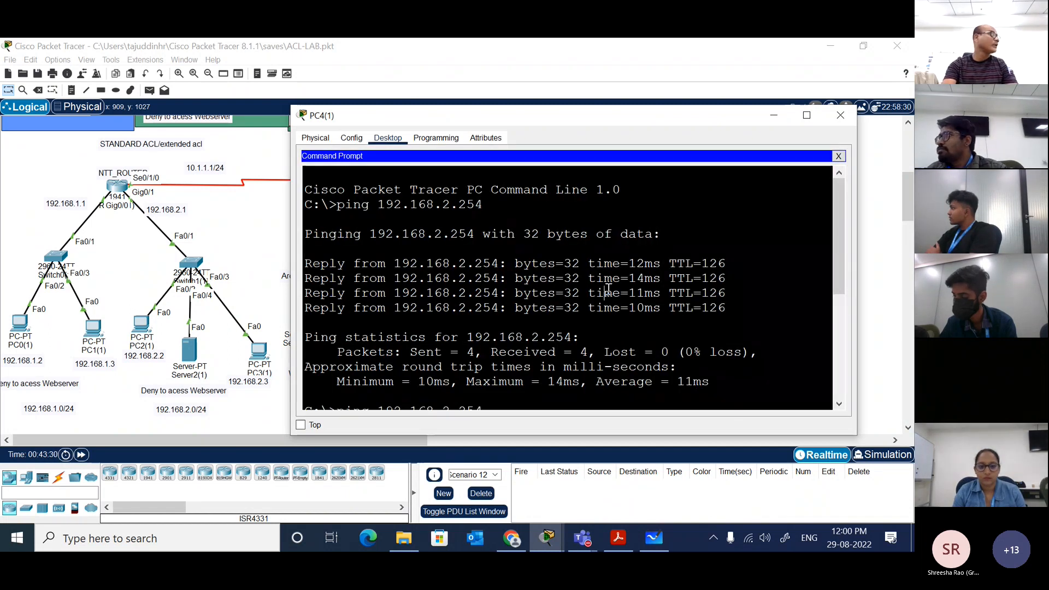
pyautogui.press('Return')
pyautogui.press('Return')
pyautogui.press('Up')
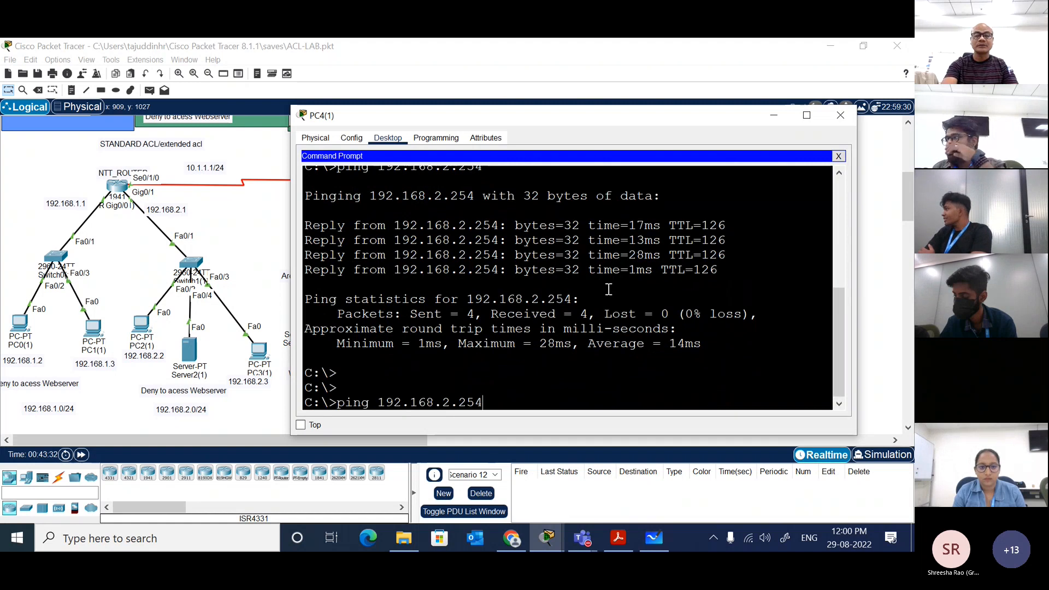
pyautogui.press('Return')
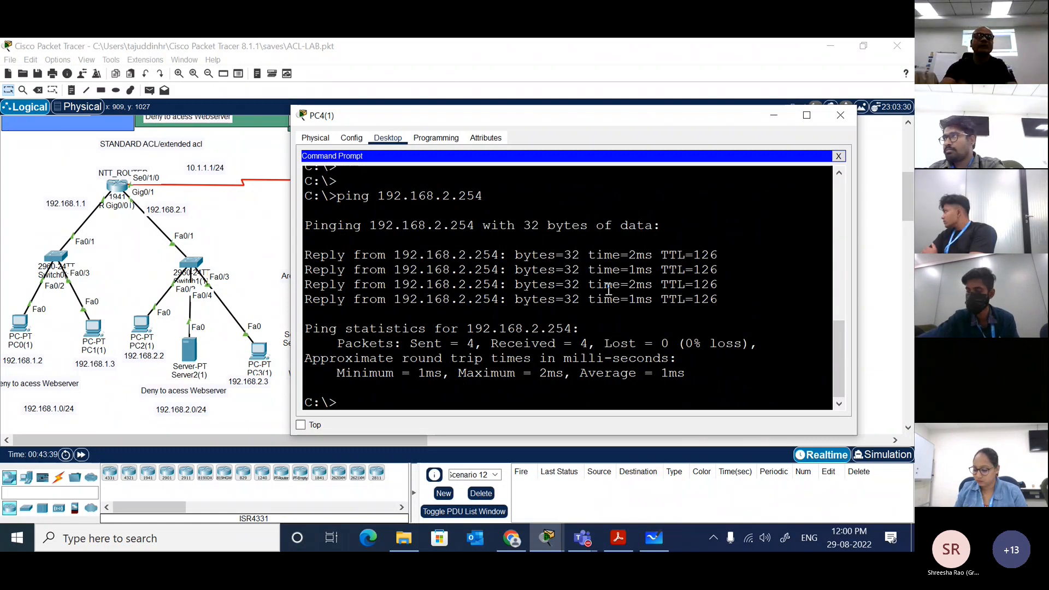
pyautogui.click(255, 234)
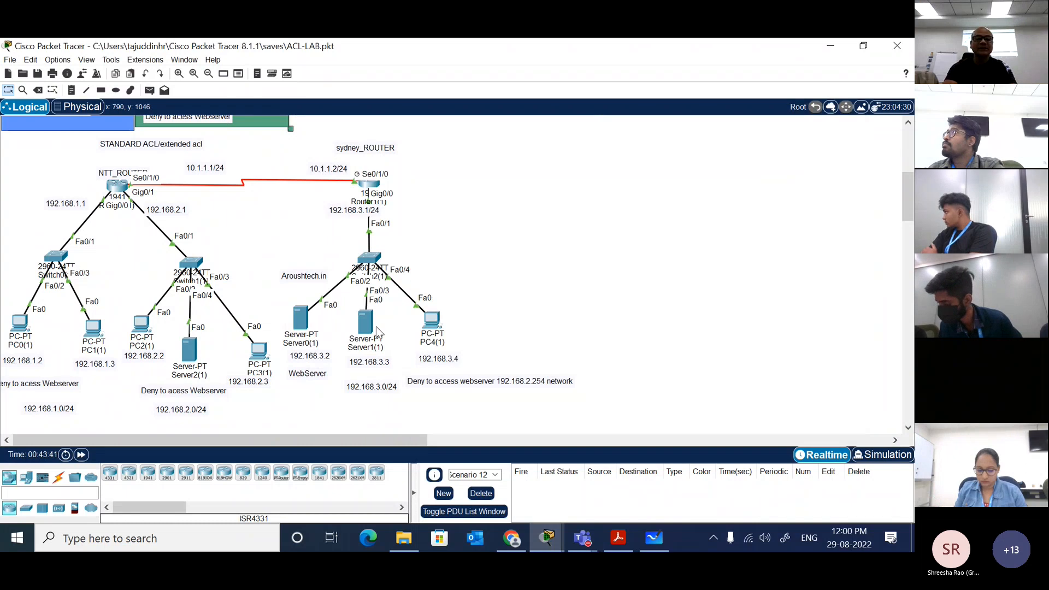
# Step: Test web access from Server1(1) by browsing to 192.168.2.254 and opening the site's Image page
pyautogui.click(366, 323)
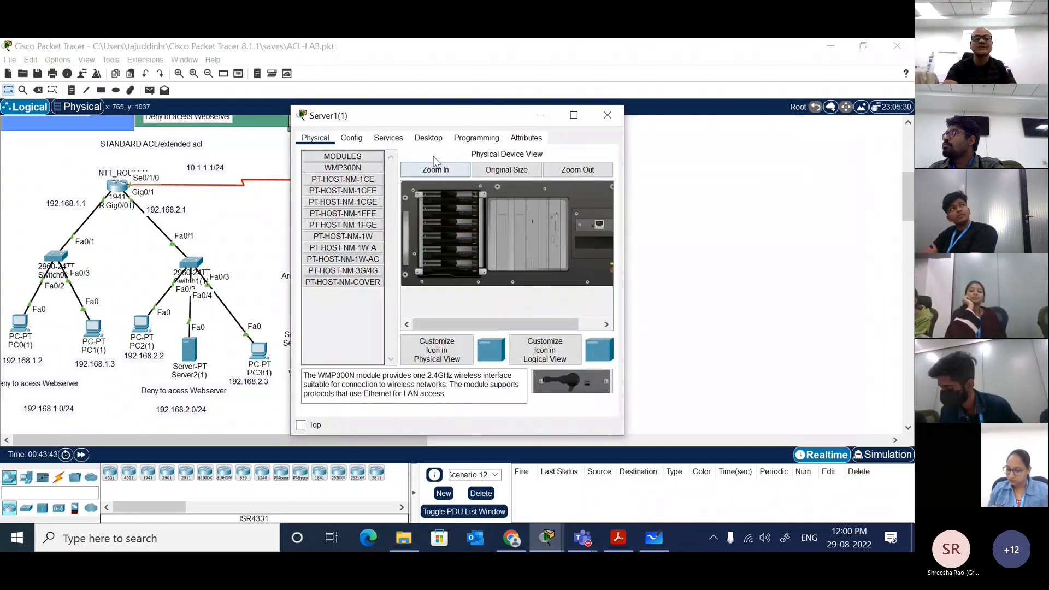
pyautogui.click(430, 139)
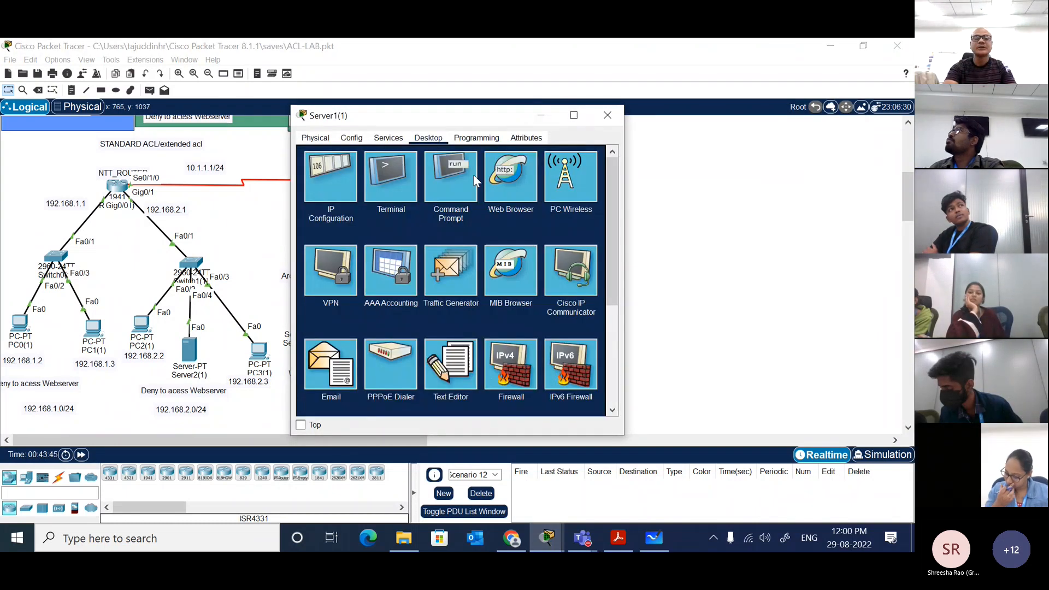
pyautogui.click(516, 176)
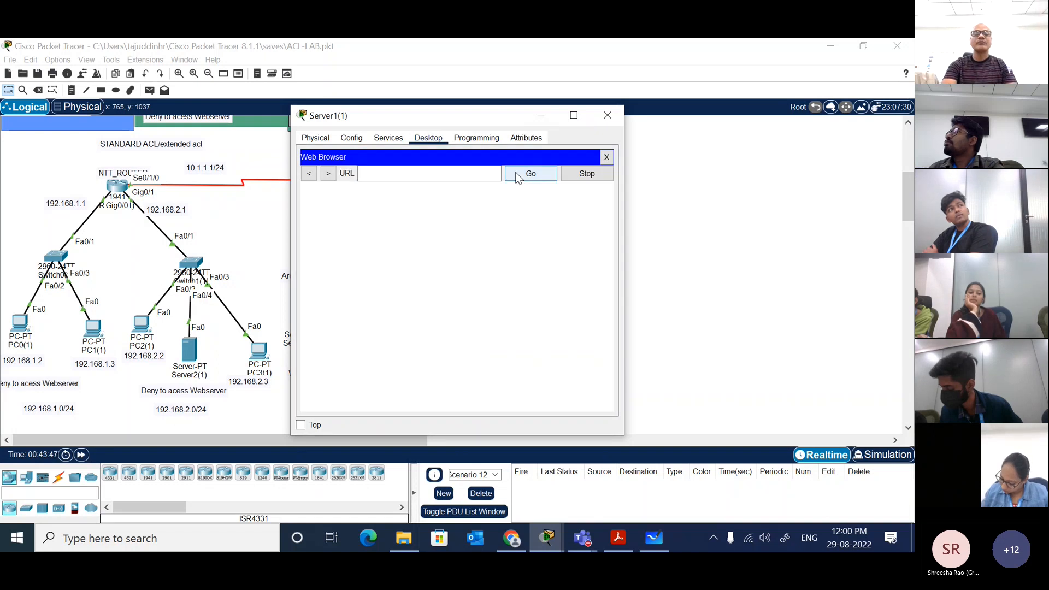
pyautogui.click(479, 172)
pyautogui.write('192')
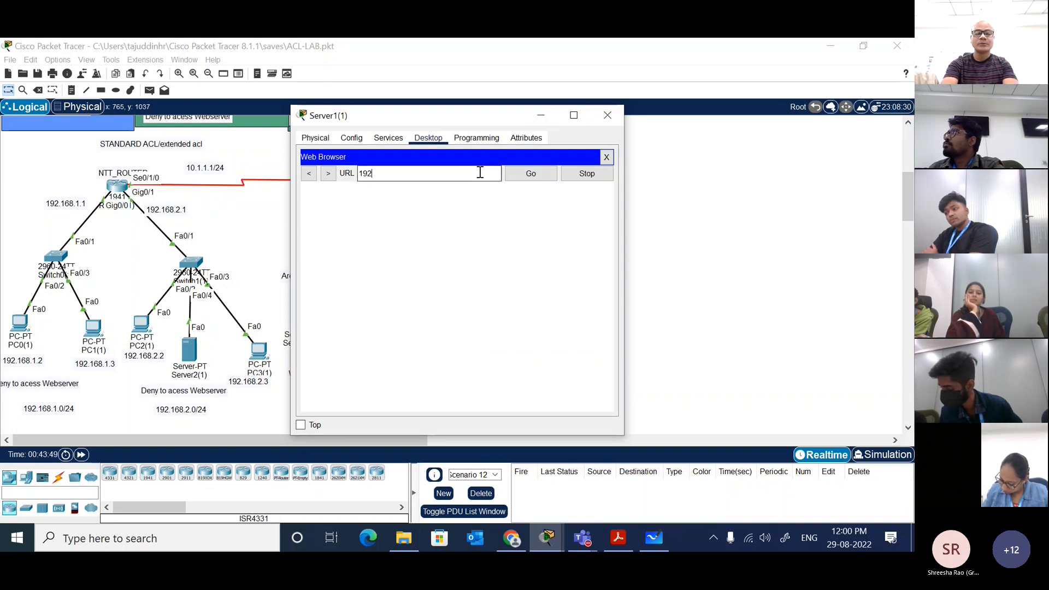
pyautogui.write('.168.2.254')
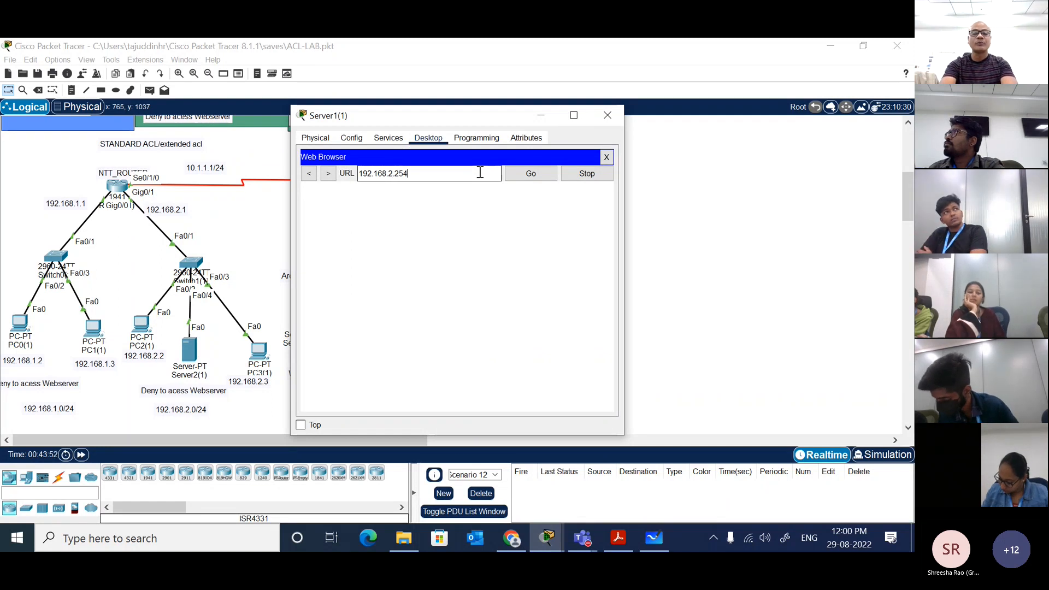
pyautogui.press('Return')
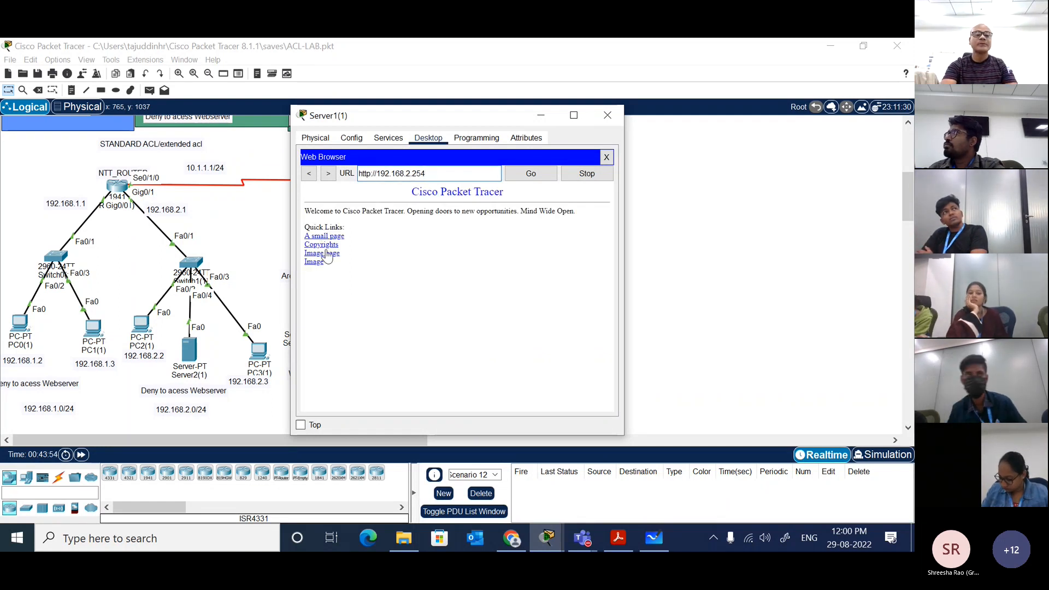
pyautogui.click(321, 253)
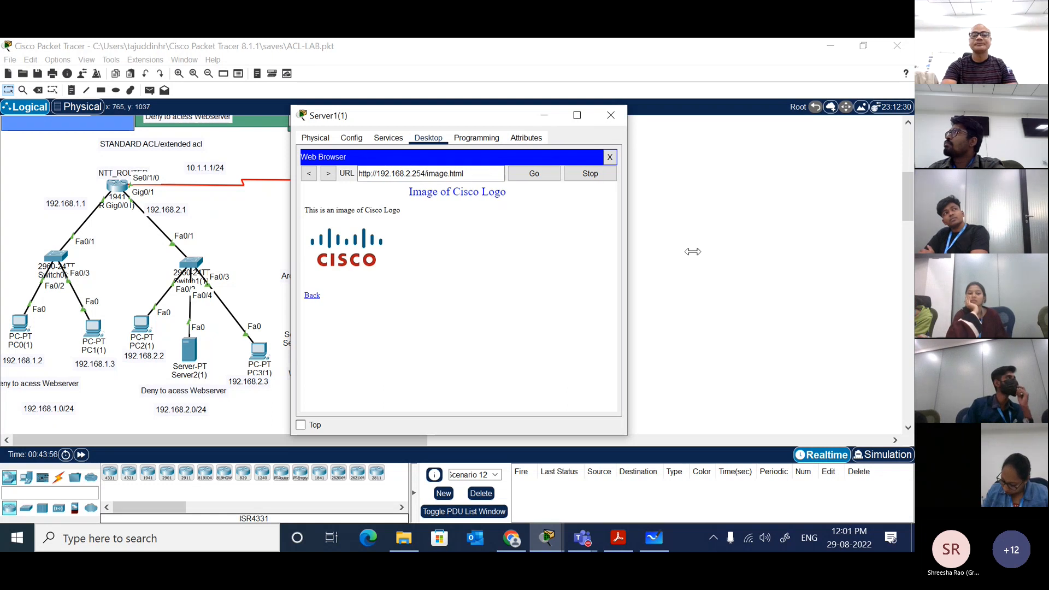
pyautogui.moveTo(624, 255); pyautogui.dragTo(897, 253)
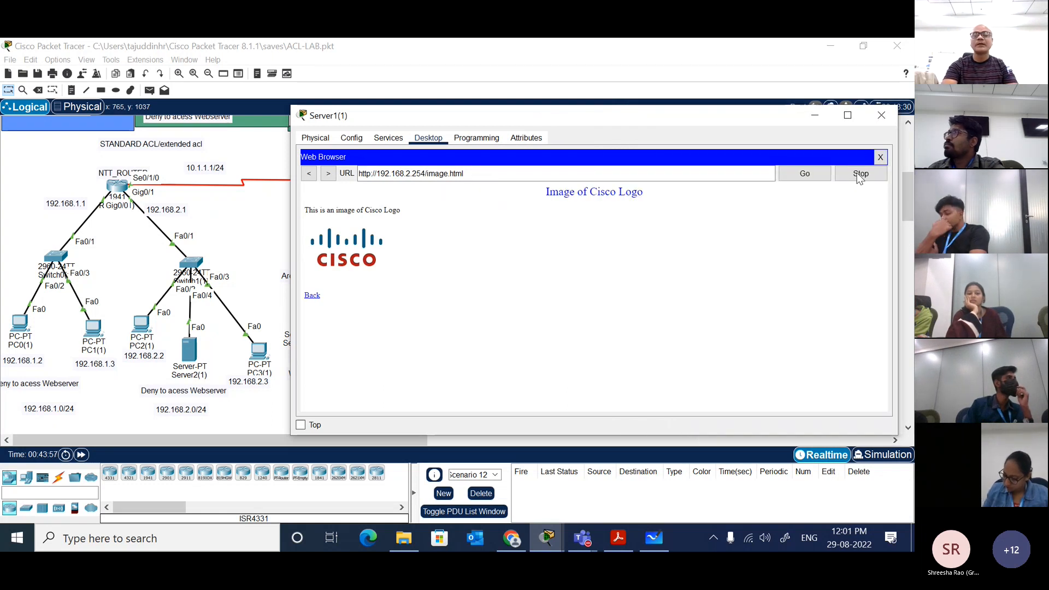
pyautogui.click(880, 157)
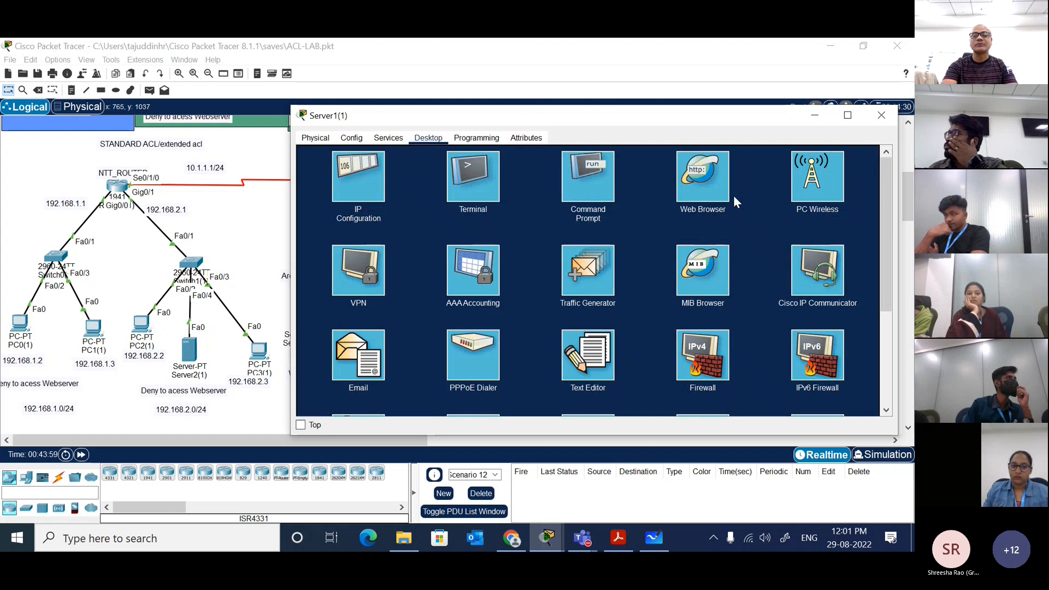
# Step: Ping 192.168.2.1 from Server1(1)'s command prompt and interrupt it
pyautogui.click(587, 182)
pyautogui.write('ping ')
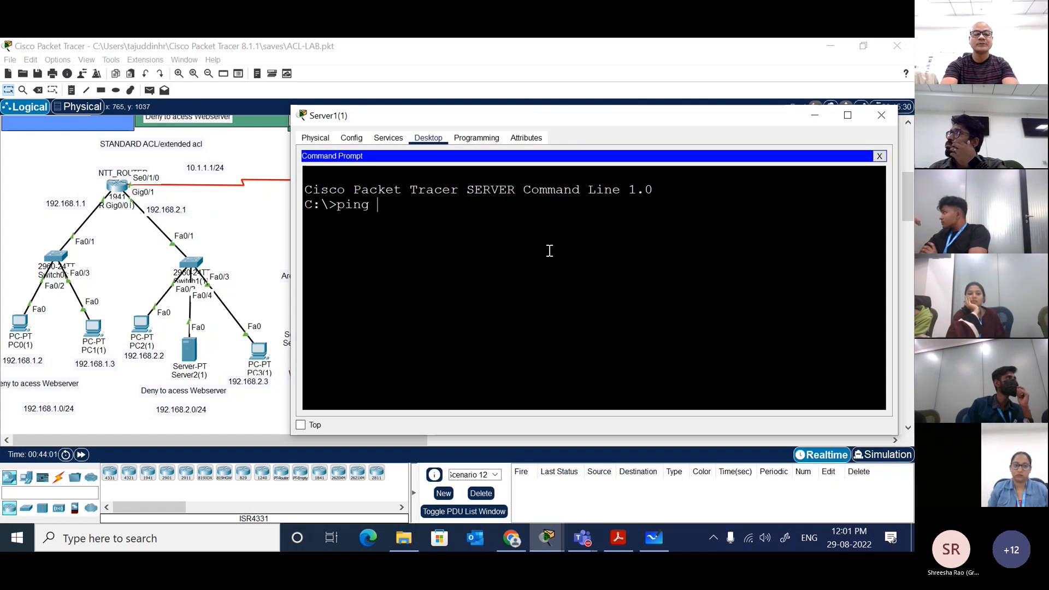
pyautogui.write('192.168.2.1')
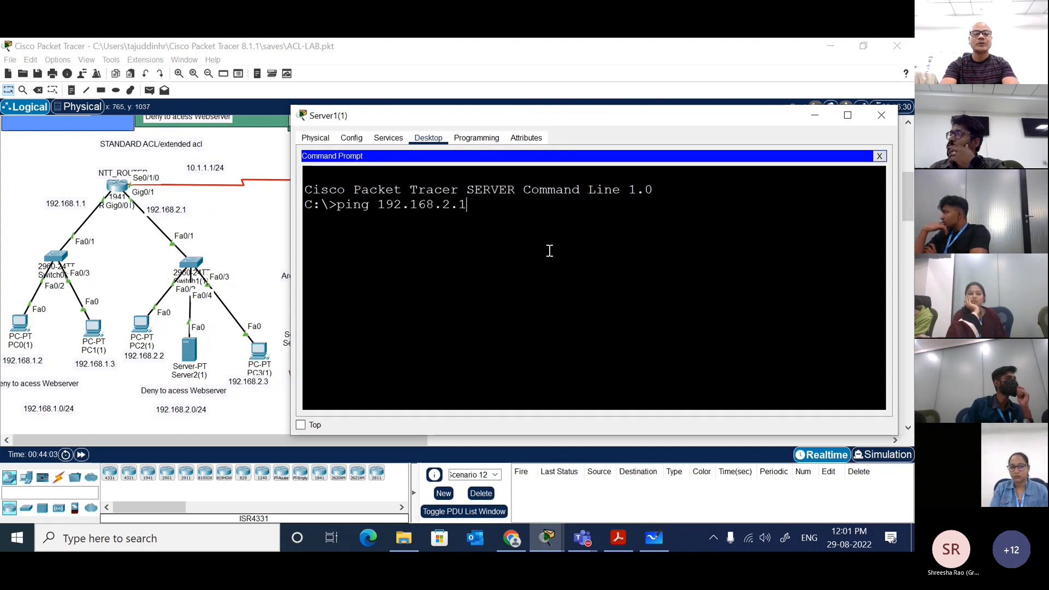
pyautogui.press('Return')
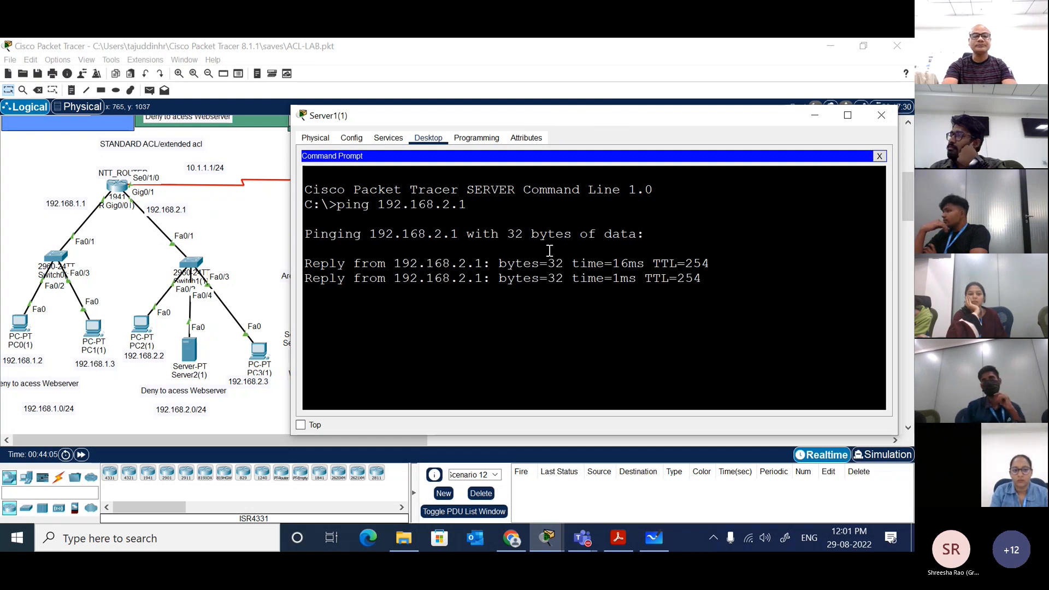
pyautogui.hotkey('ctrl', 'c')
# Step: Ping the web server 192.168.2.254 from Server1(1) and return to the topology
pyautogui.press('Up')
pyautogui.press('BackSpace')
pyautogui.write('254')
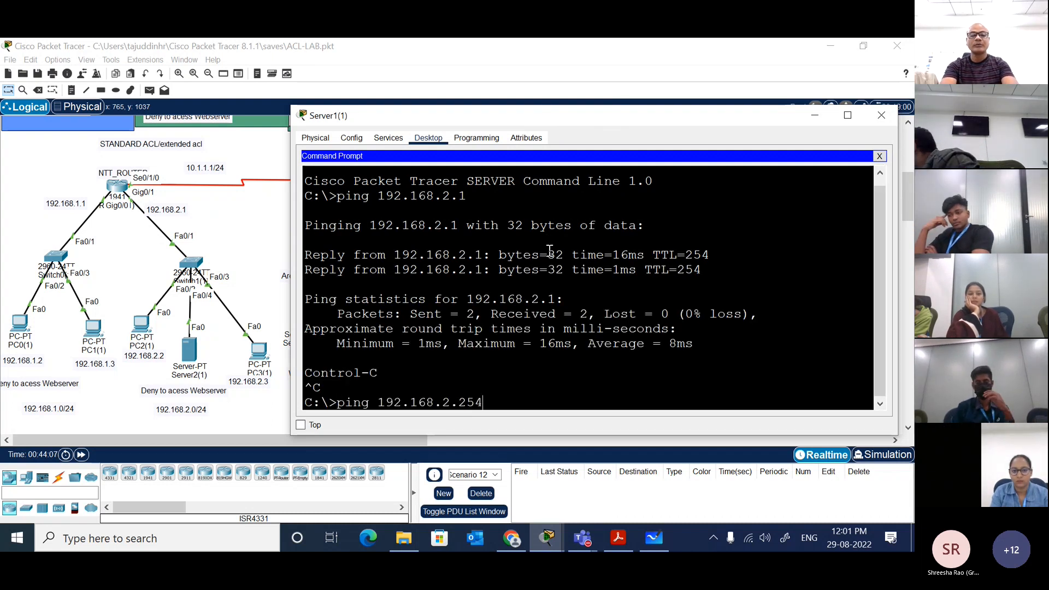
pyautogui.press('Return')
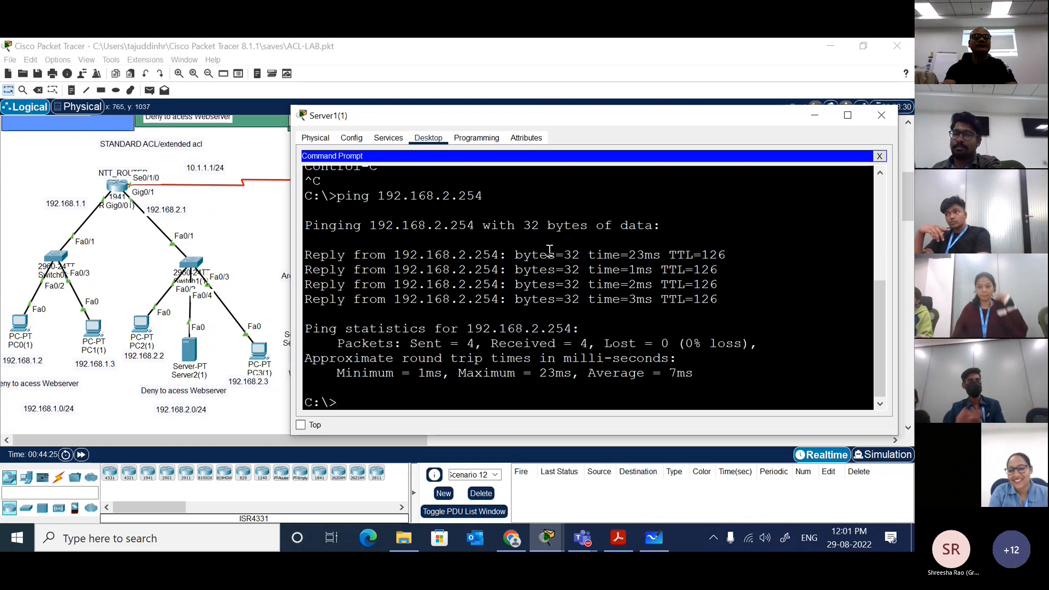
pyautogui.click(260, 222)
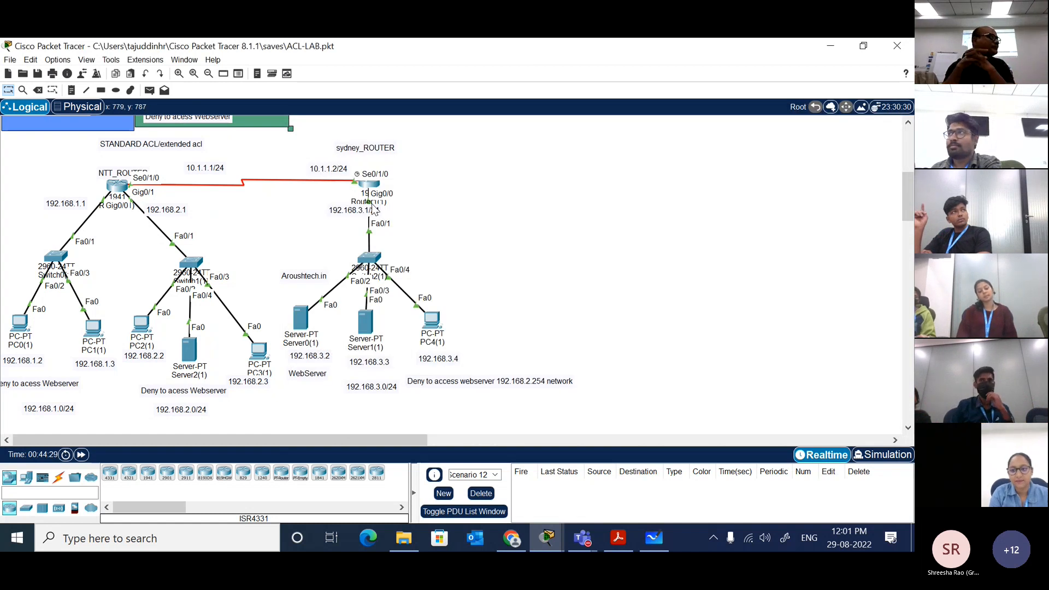
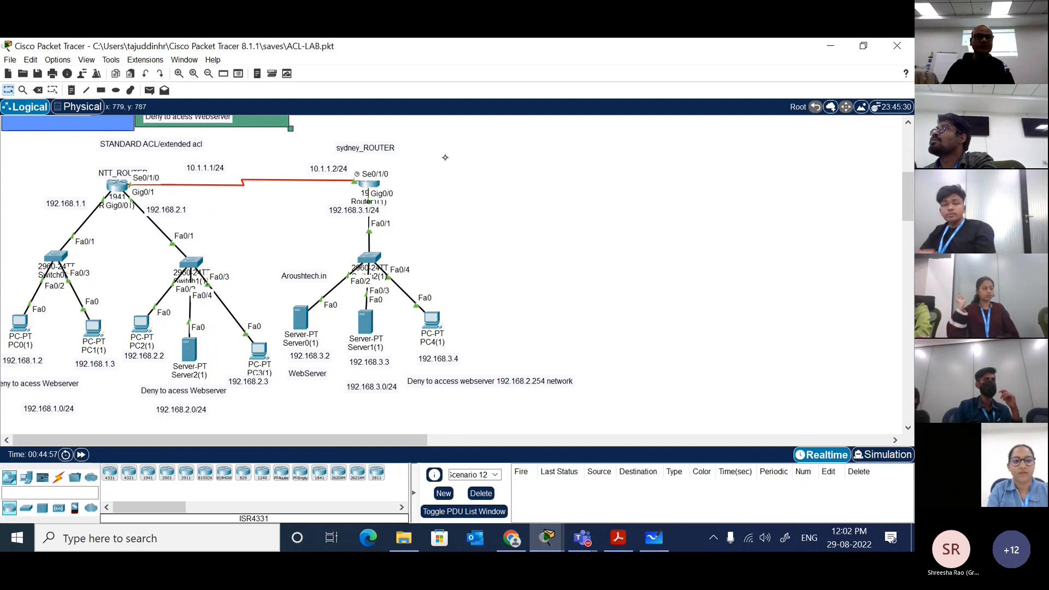
# Step: Switch the Sydney router's GigabitEthernet0/0 port off and back on in its interface configuration
pyautogui.click(368, 184)
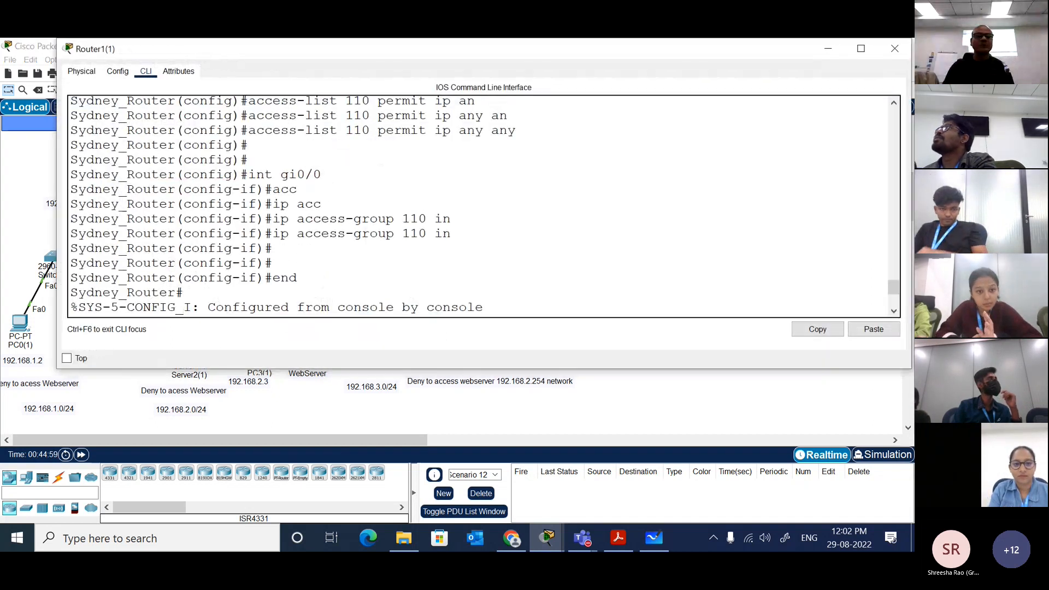
pyautogui.click(81, 71)
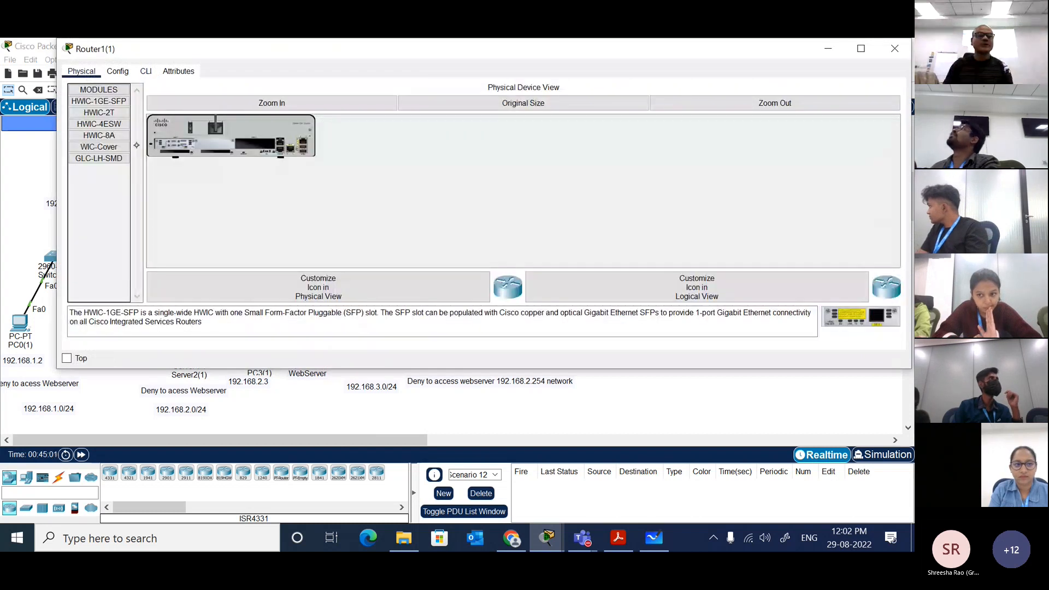
pyautogui.click(118, 71)
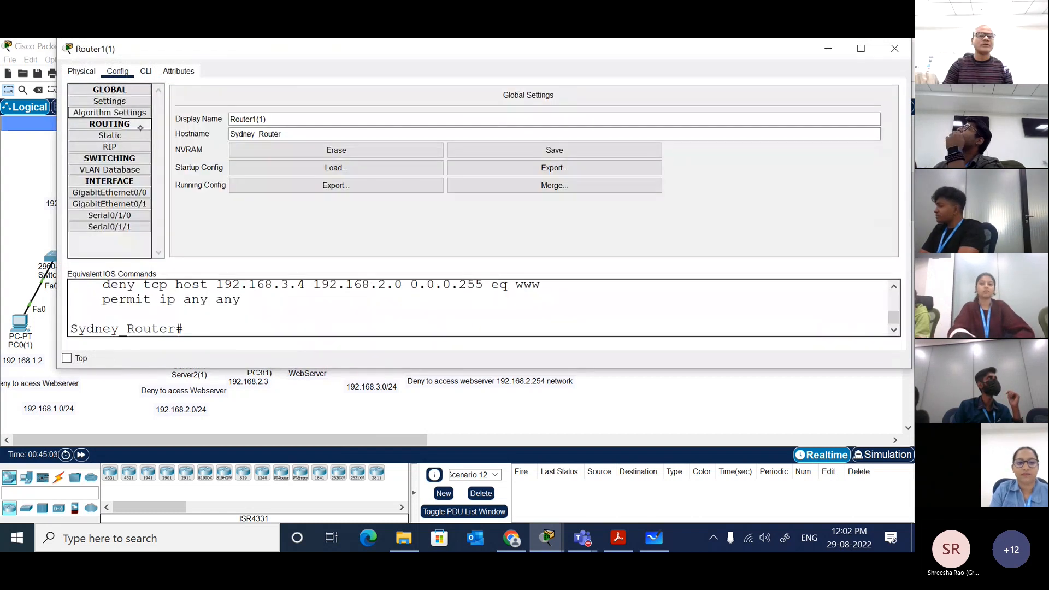
pyautogui.click(109, 192)
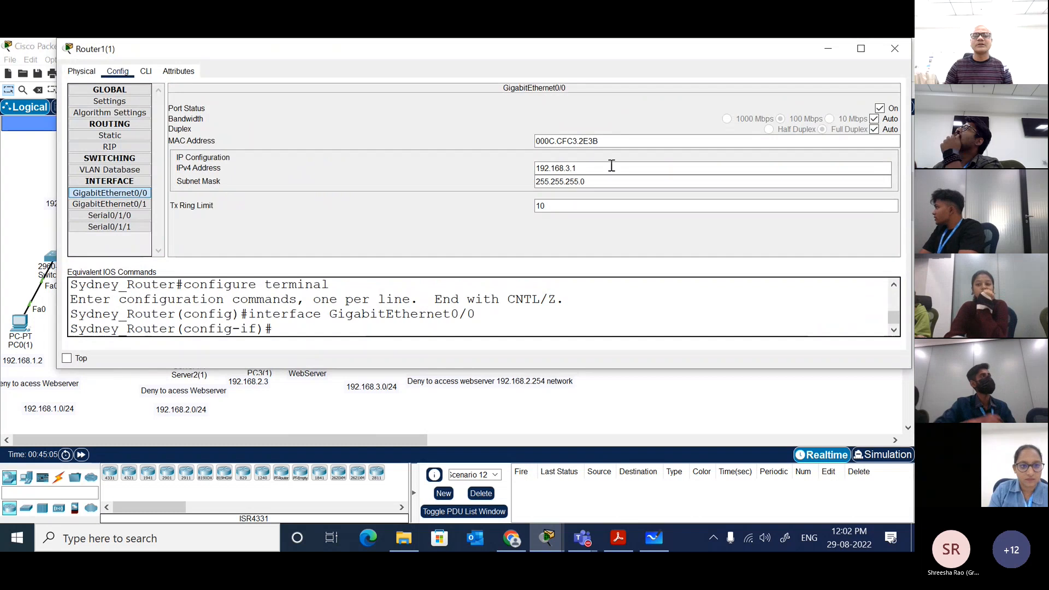
pyautogui.click(889, 110)
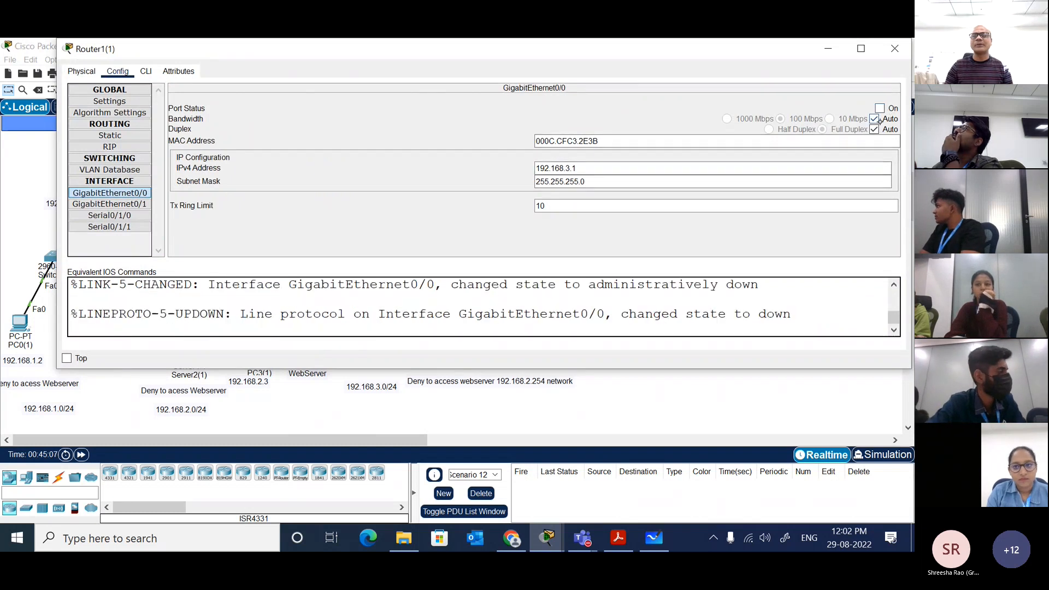
pyautogui.click(878, 109)
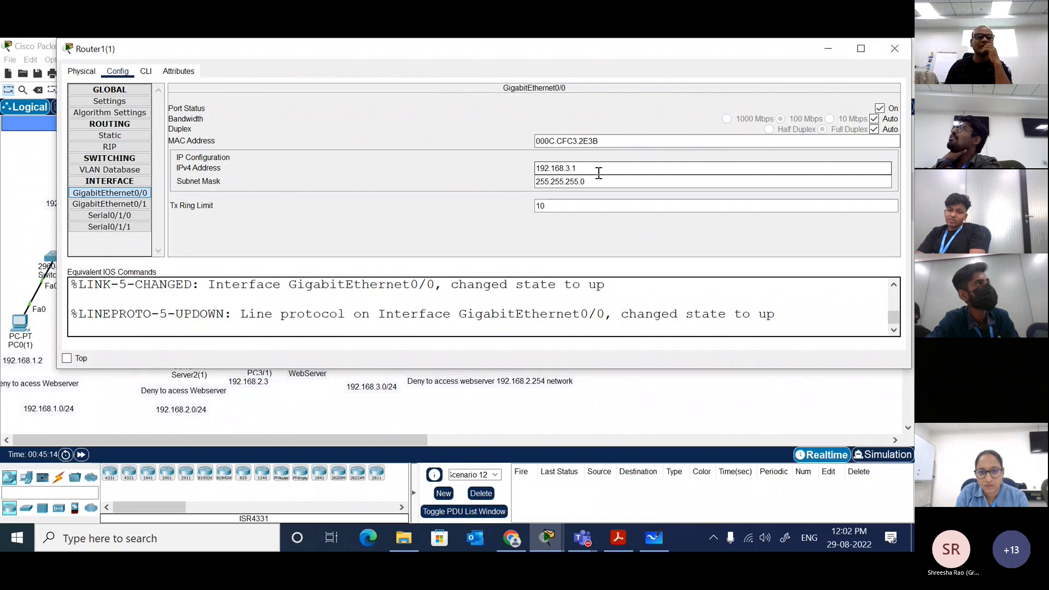
# Step: Review the Serial0/1/0 interface settings and its clock rate options, and close the router's window
pyautogui.click(110, 215)
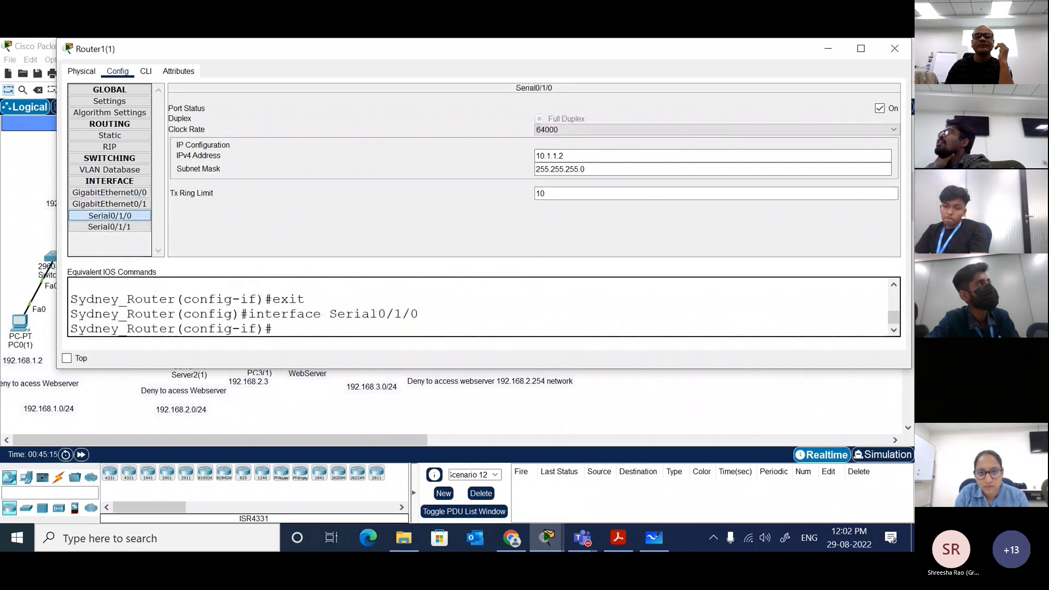
pyautogui.click(667, 131)
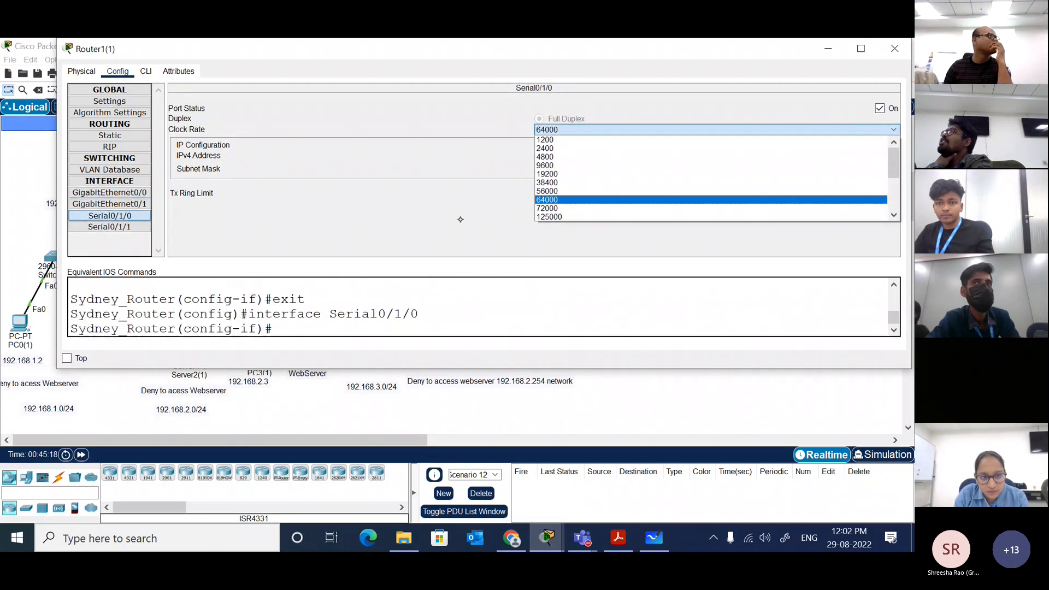
pyautogui.click(459, 218)
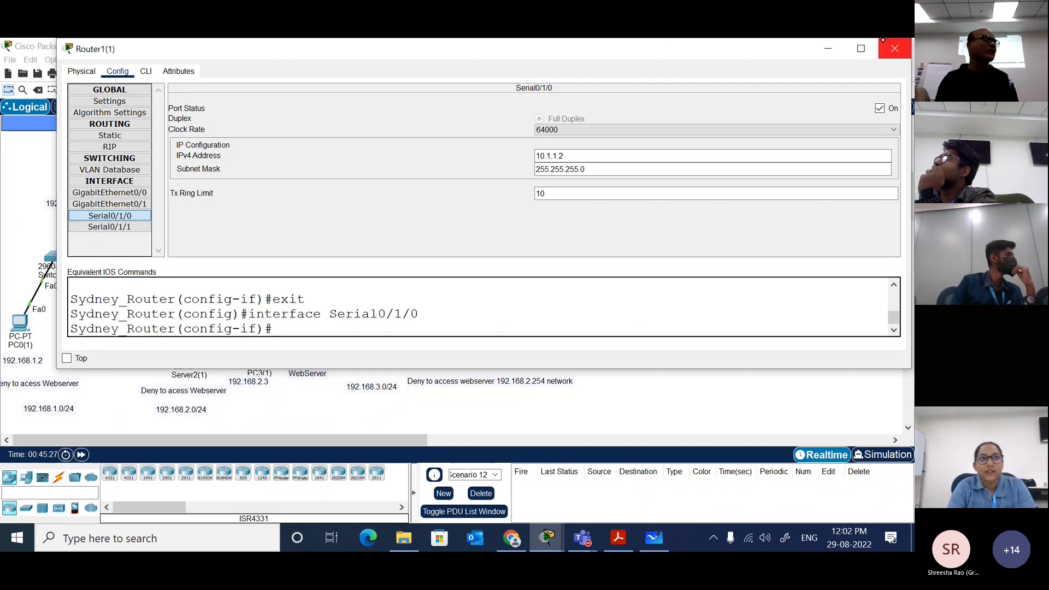
pyautogui.click(895, 52)
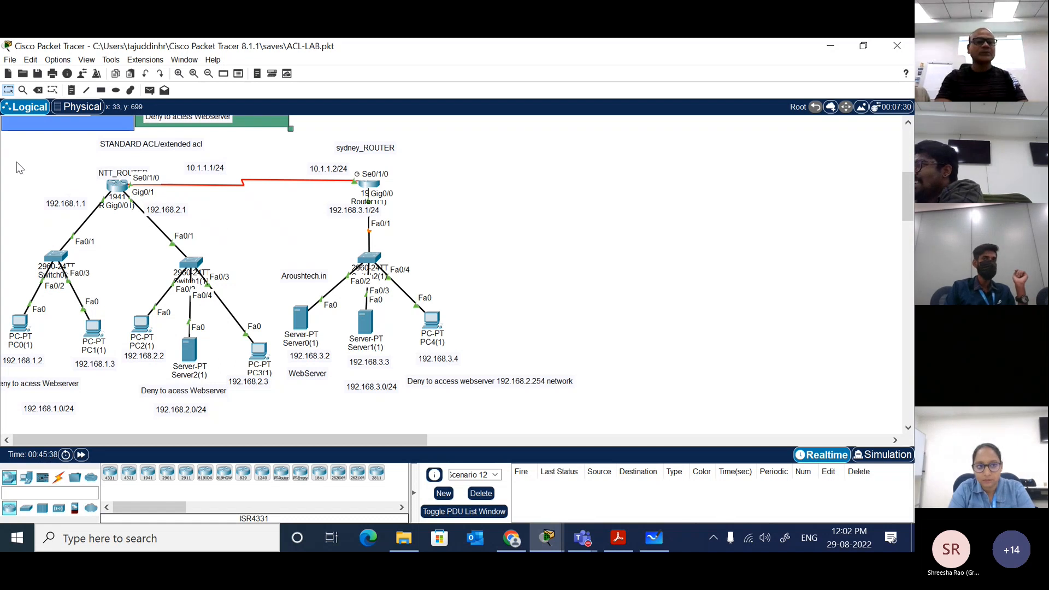
# Step: Duplicate the entire STANDARD ACL/extended acl topology and place the copy below the original
pyautogui.moveTo(7, 154); pyautogui.dragTo(587, 424)
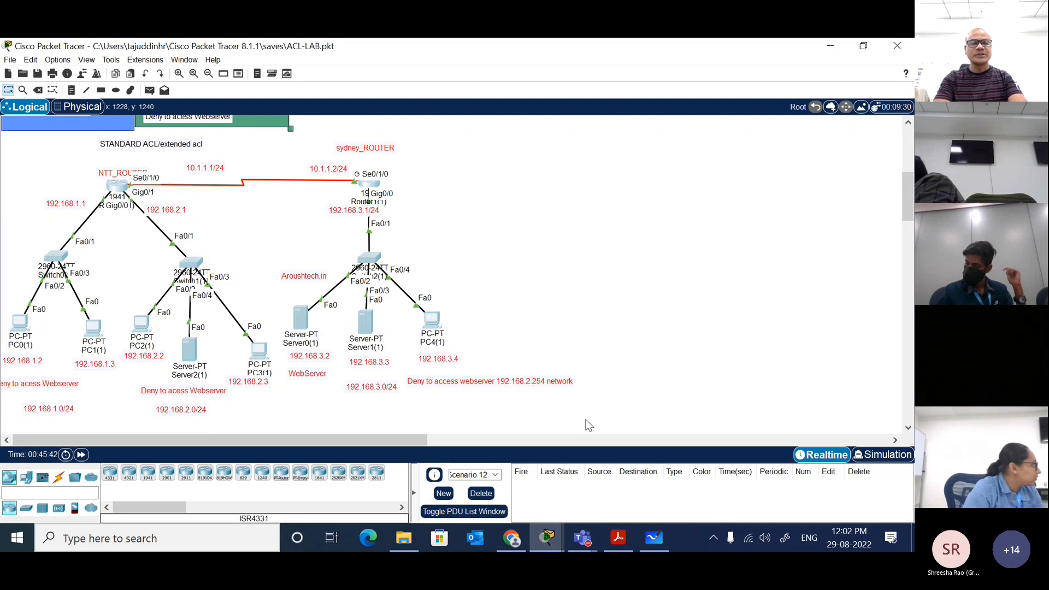
pyautogui.hotkey('ctrl', 'c')
pyautogui.hotkey('ctrl', 'v')
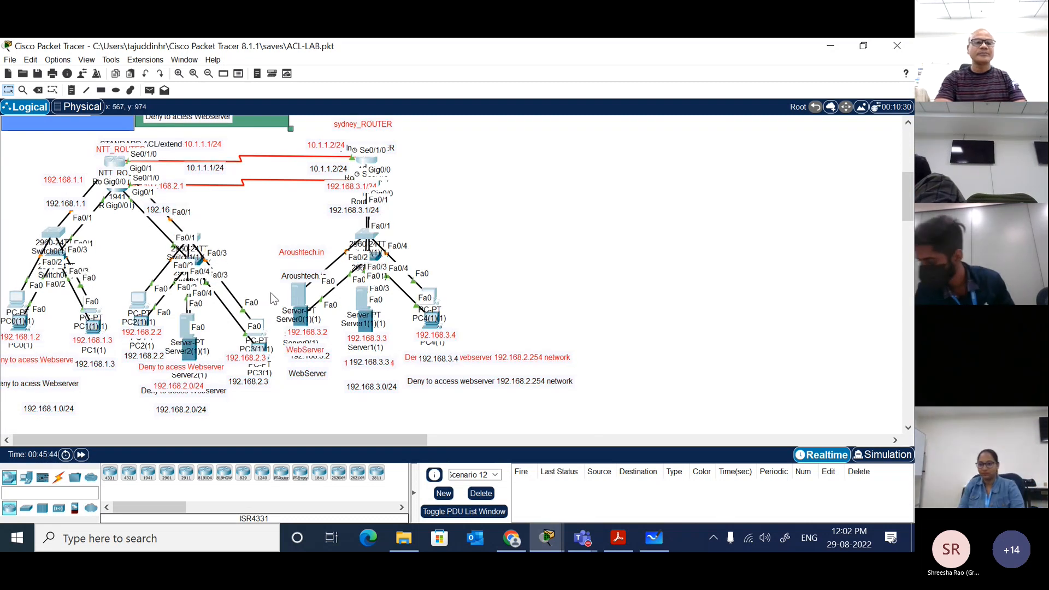
pyautogui.moveTo(109, 202); pyautogui.dragTo(123, 488)
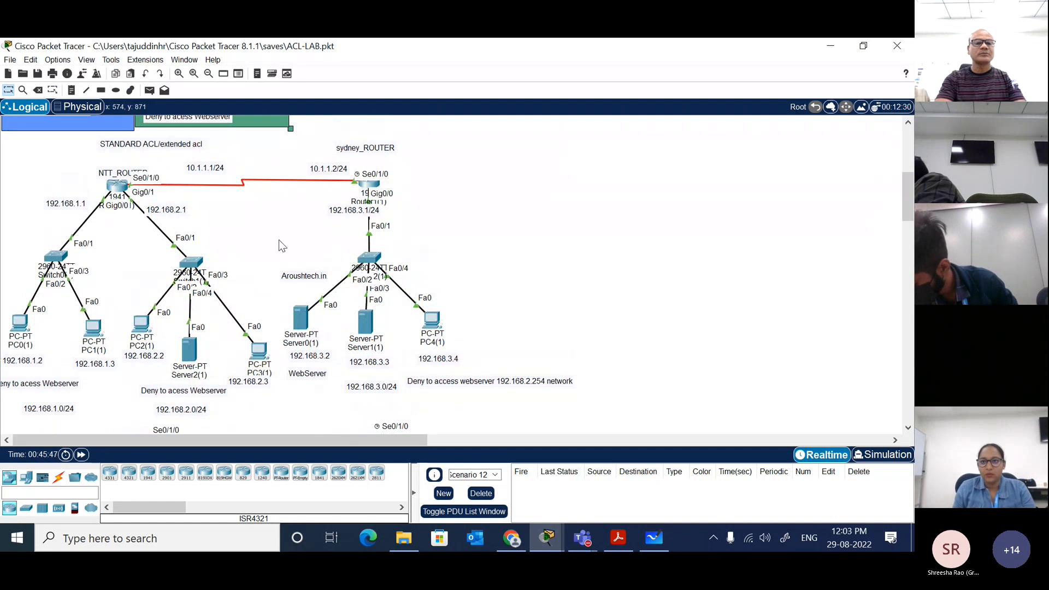
# Step: Add the note "NAMED ACL" above the copied topology, between the NTT and Sydney routers
pyautogui.scroll(-5, 466, 227)
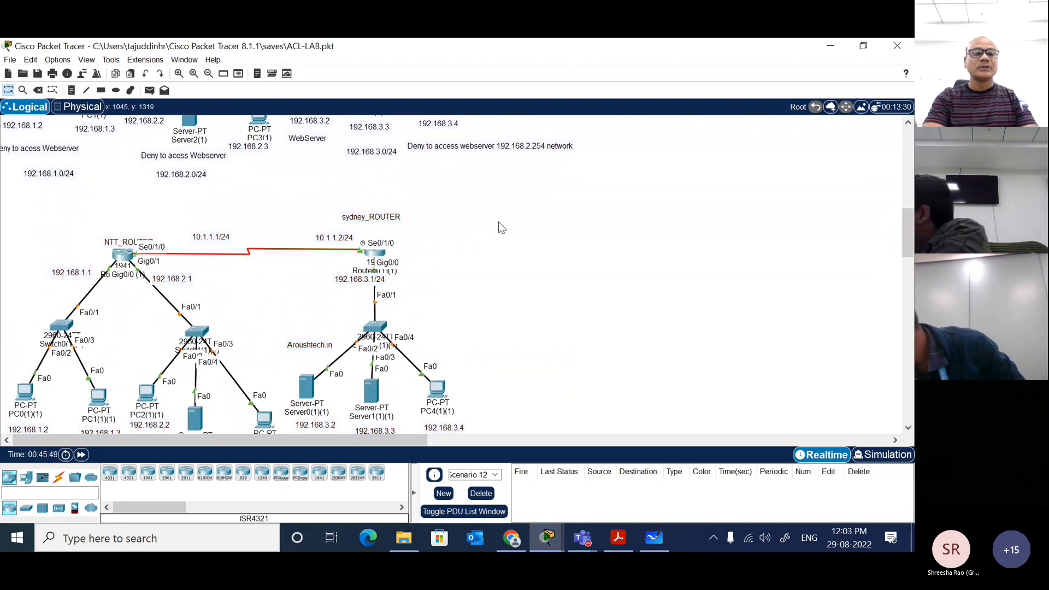
pyautogui.scroll(-2, 288, 214)
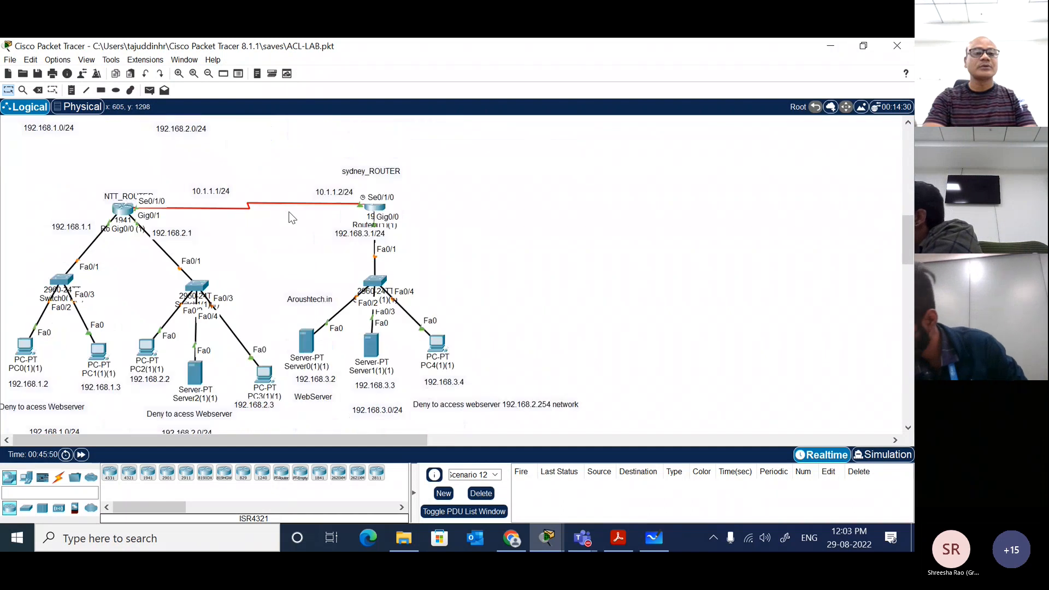
pyautogui.click(72, 90)
pyautogui.click(160, 133)
pyautogui.write('NAM')
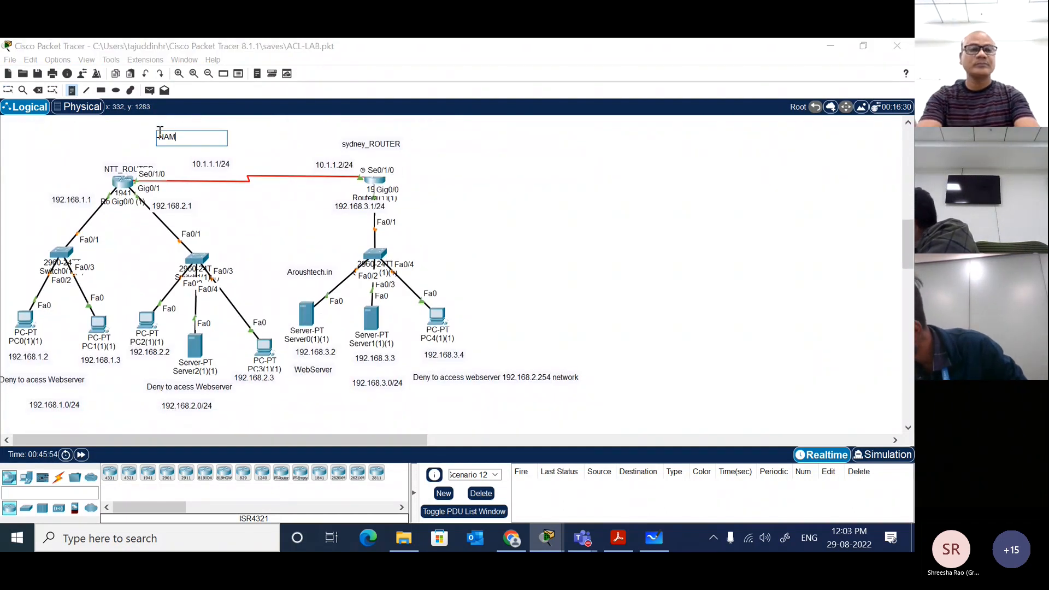
pyautogui.write('ED ACL')
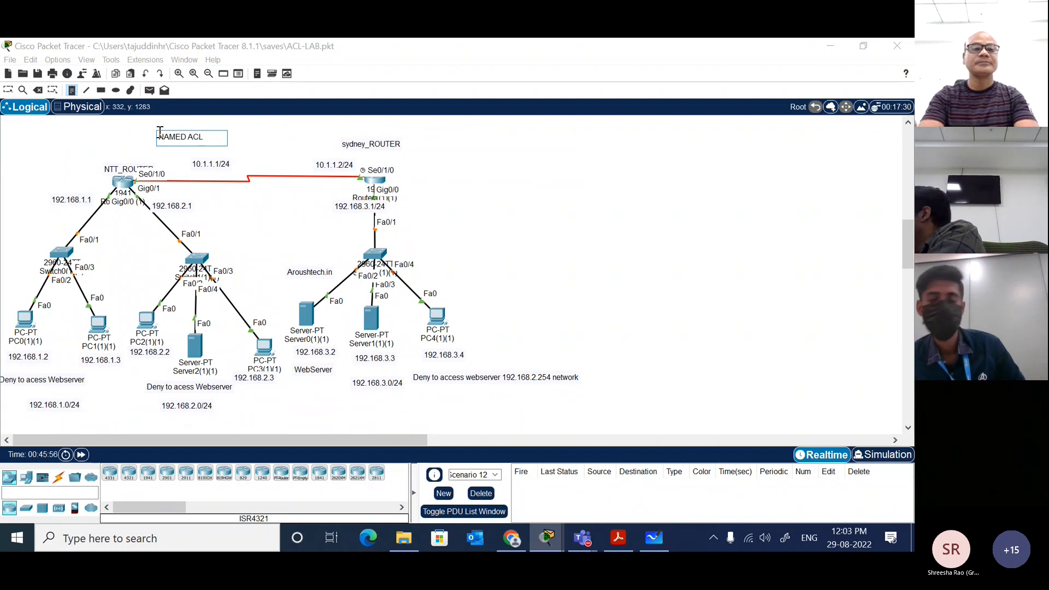
pyautogui.press('Escape')
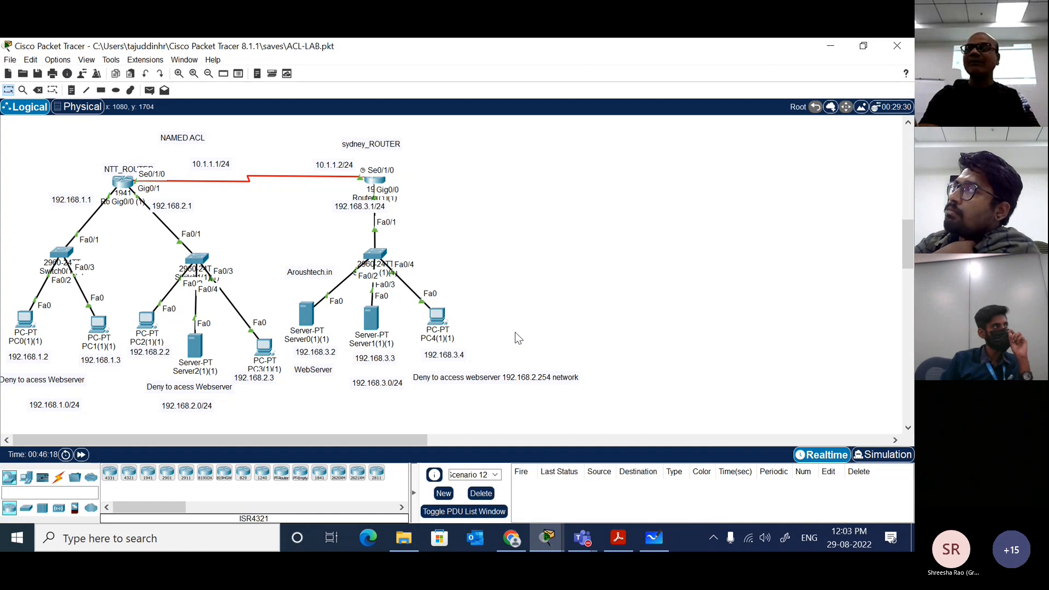
# Step: Open the copied Sydney router's command line in a widened window and enter global configuration mode
pyautogui.click(375, 180)
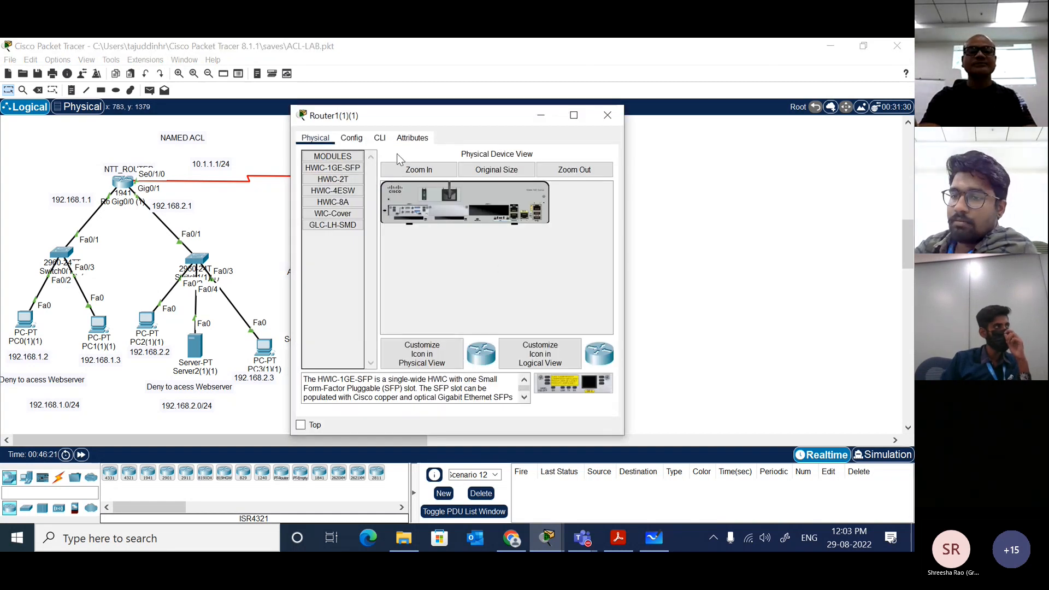
pyautogui.click(379, 138)
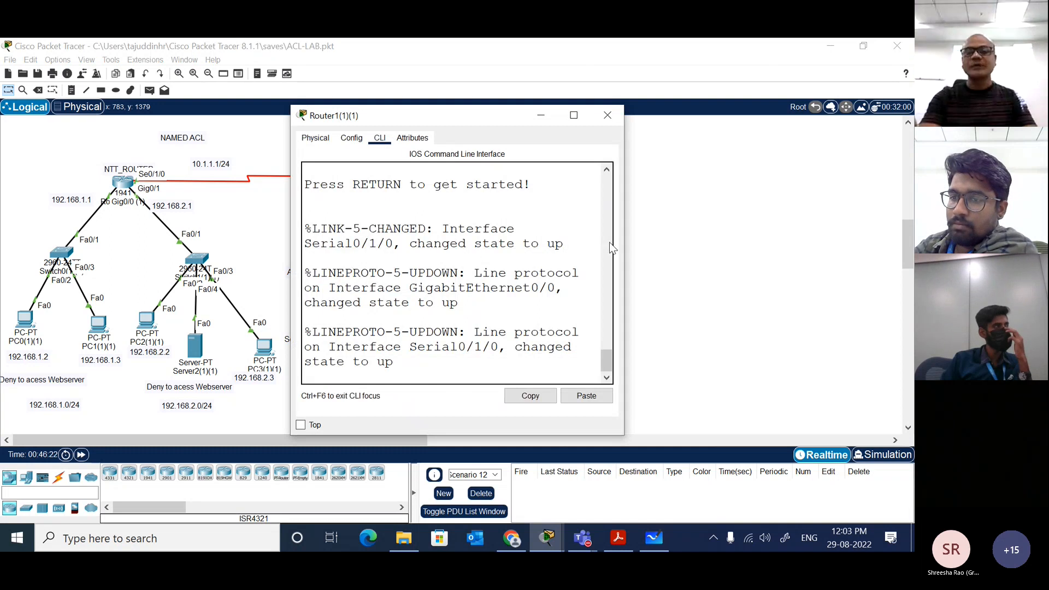
pyautogui.moveTo(612, 249); pyautogui.dragTo(880, 249)
pyautogui.press('Return')
pyautogui.press('Return')
pyautogui.press('Return')
pyautogui.write('EN')
pyautogui.press('Tab')
pyautogui.press('Return')
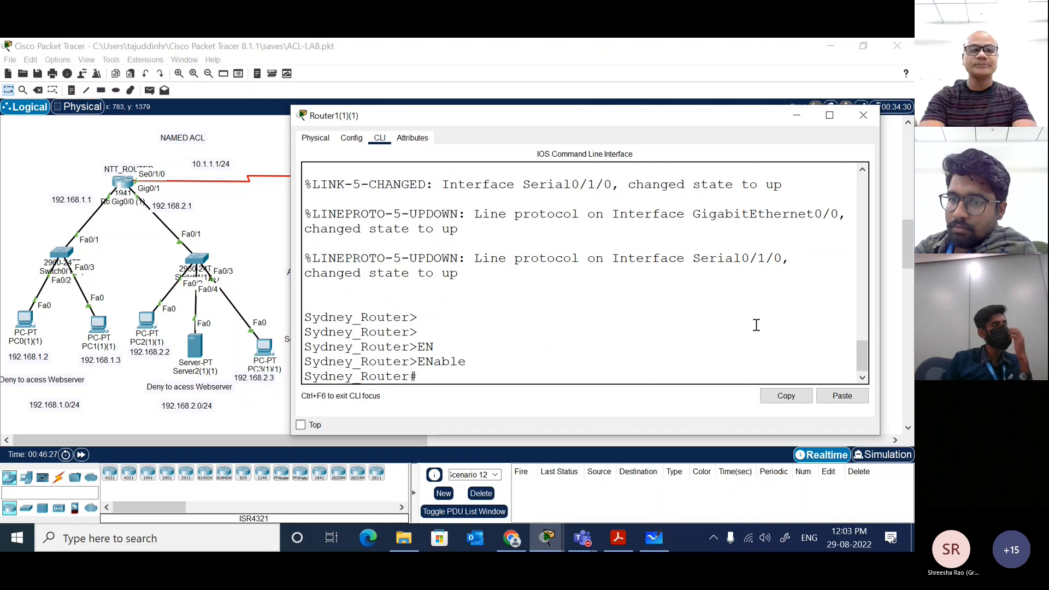
pyautogui.write('CONF T')
pyautogui.press('Return')
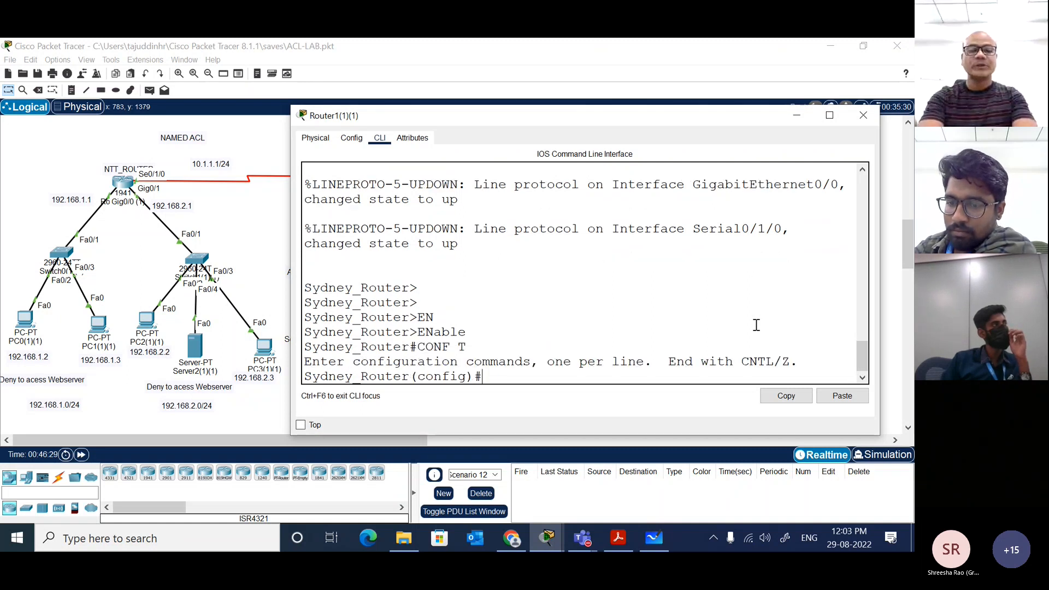
# Step: Remove access list 110 from the copied Sydney router and leave configuration mode
pyautogui.write('NO')
pyautogui.press('Tab')
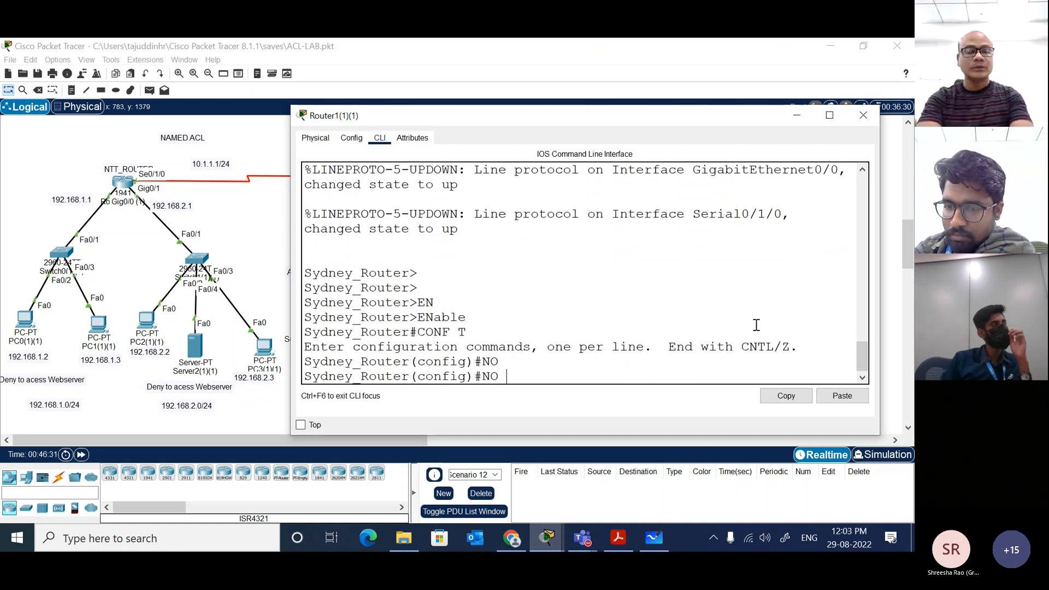
pyautogui.write('acc')
pyautogui.press('Tab')
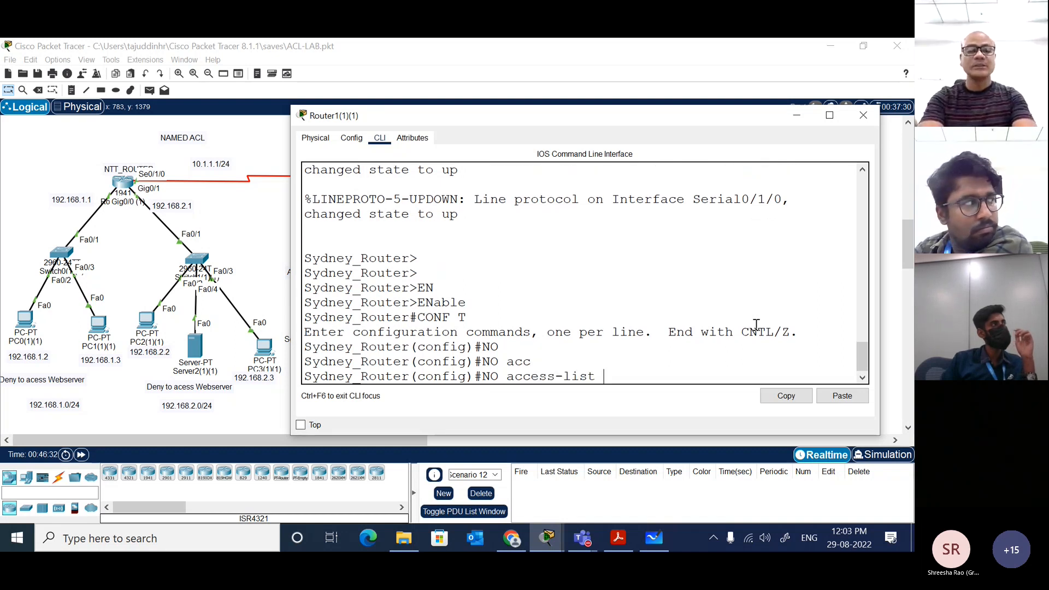
pyautogui.write('110')
pyautogui.press('Return')
pyautogui.write('end')
pyautogui.press('Return')
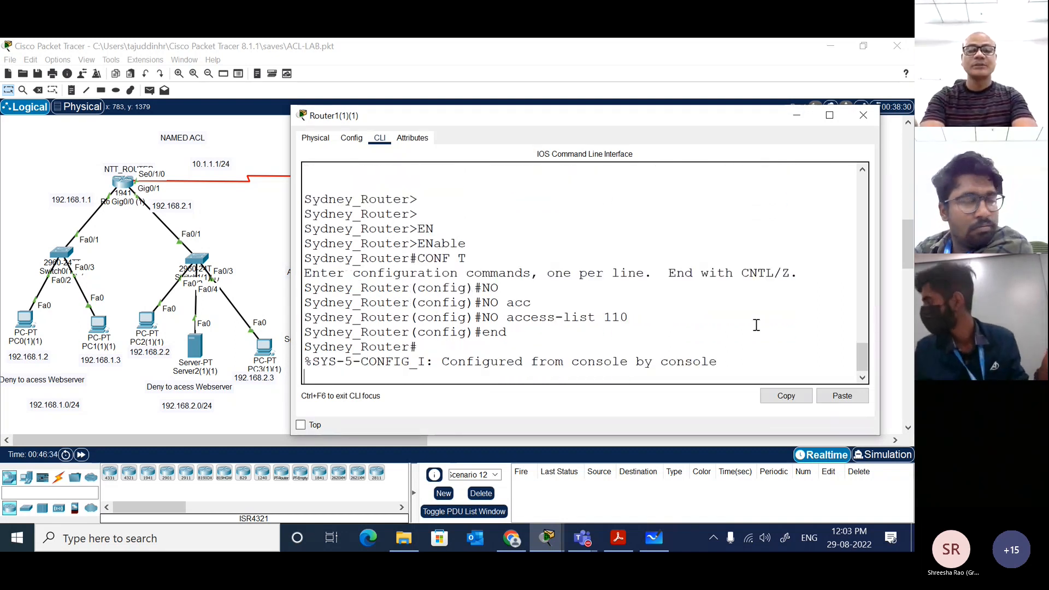
# Step: Display all IP access lists on the copied Sydney router with show ip access-lists
pyautogui.press('Return')
pyautogui.press('Return')
pyautogui.write('sh')
pyautogui.press('Tab')
pyautogui.write('ip acc')
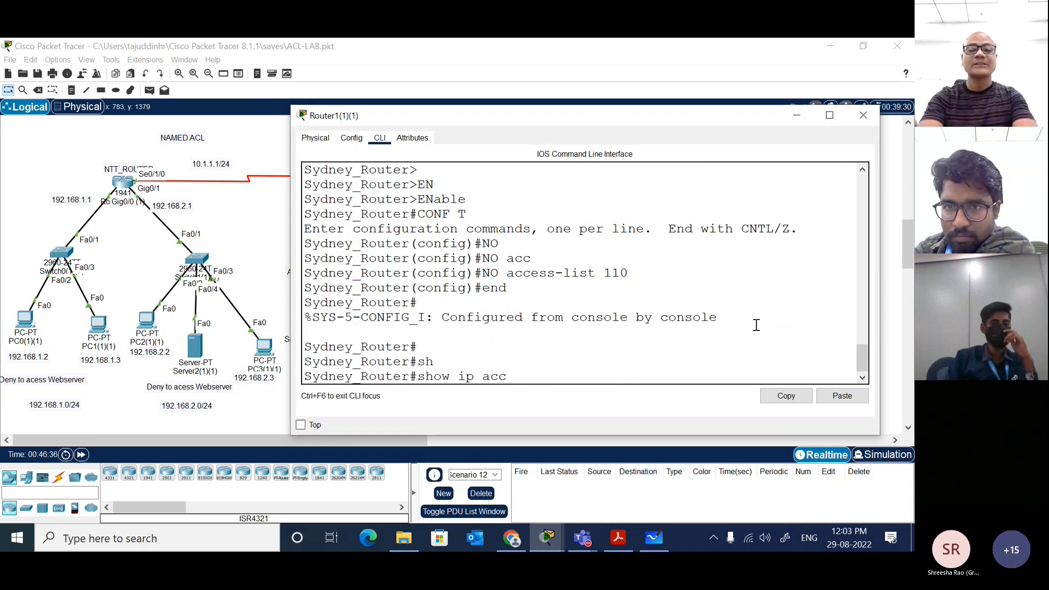
pyautogui.press('Tab')
pyautogui.write('1')
pyautogui.press('BackSpace')
pyautogui.press('Return')
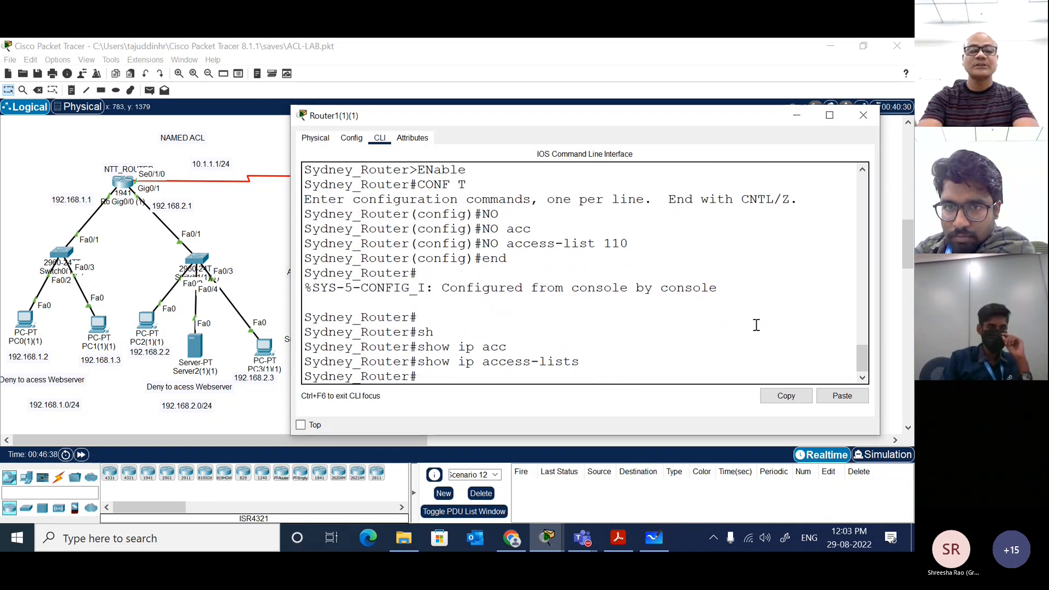
# Step: Query access list 110 specifically with show ip access-lists 110
pyautogui.press('Up')
pyautogui.write('11')
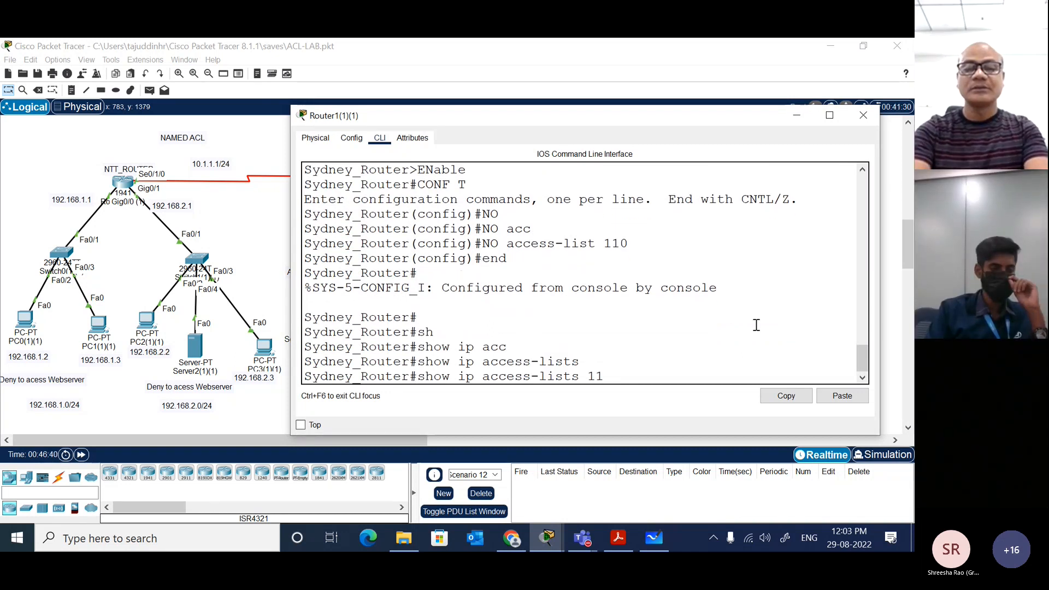
pyautogui.write('0')
pyautogui.press('Return')
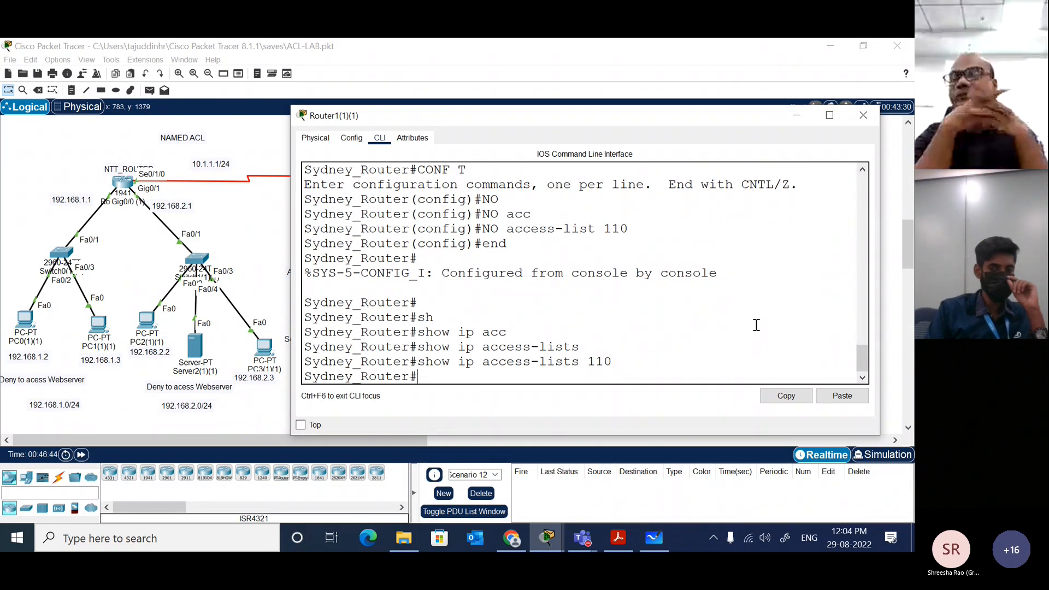
# Step: Return to the topology, then reopen the copied Sydney router's command line at a fresh privileged prompt
pyautogui.click(246, 222)
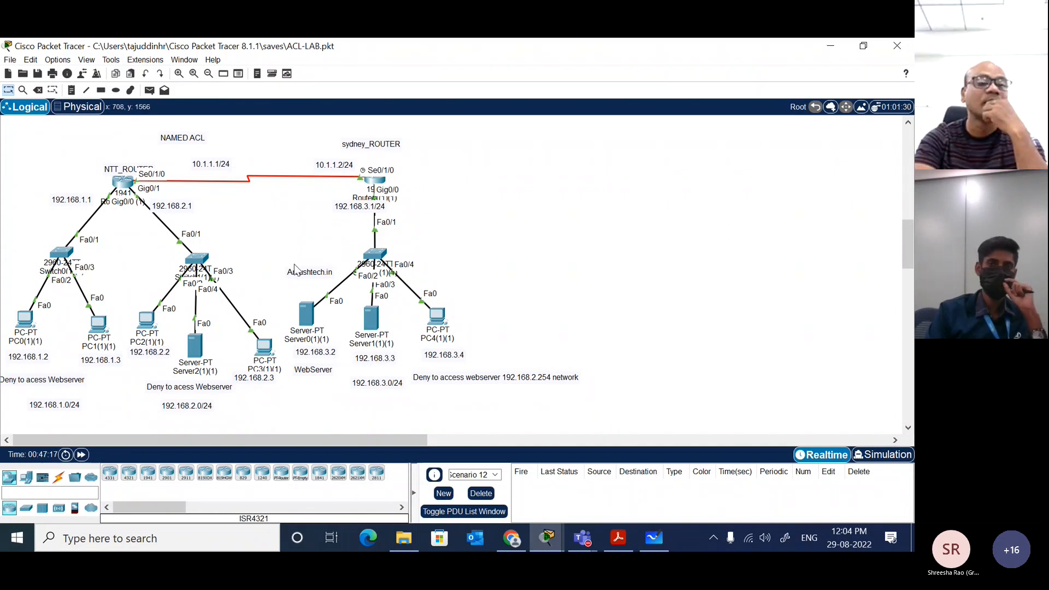
pyautogui.moveTo(19, 335)
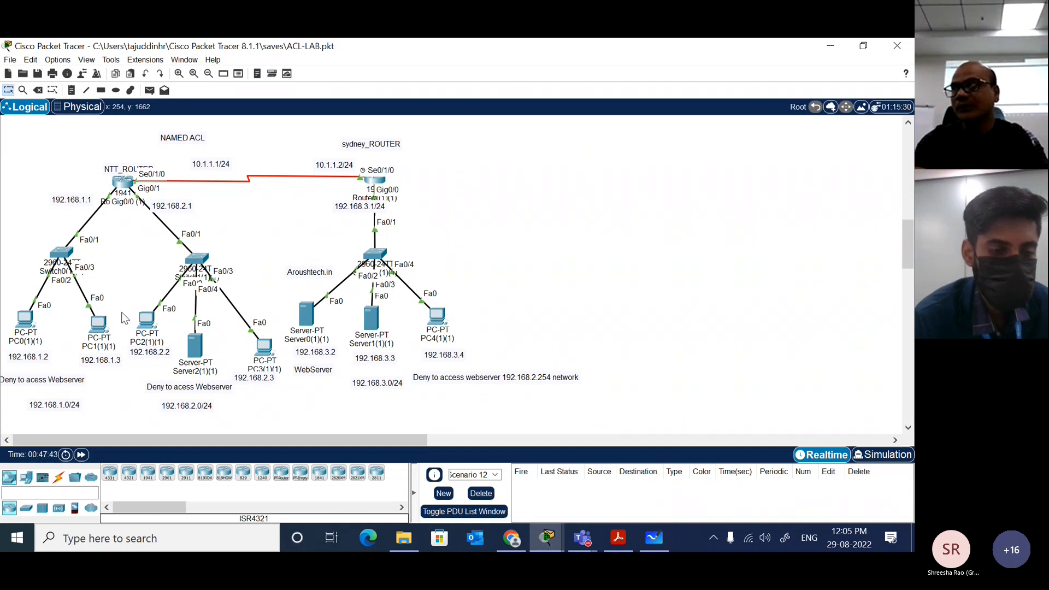
pyautogui.click(376, 181)
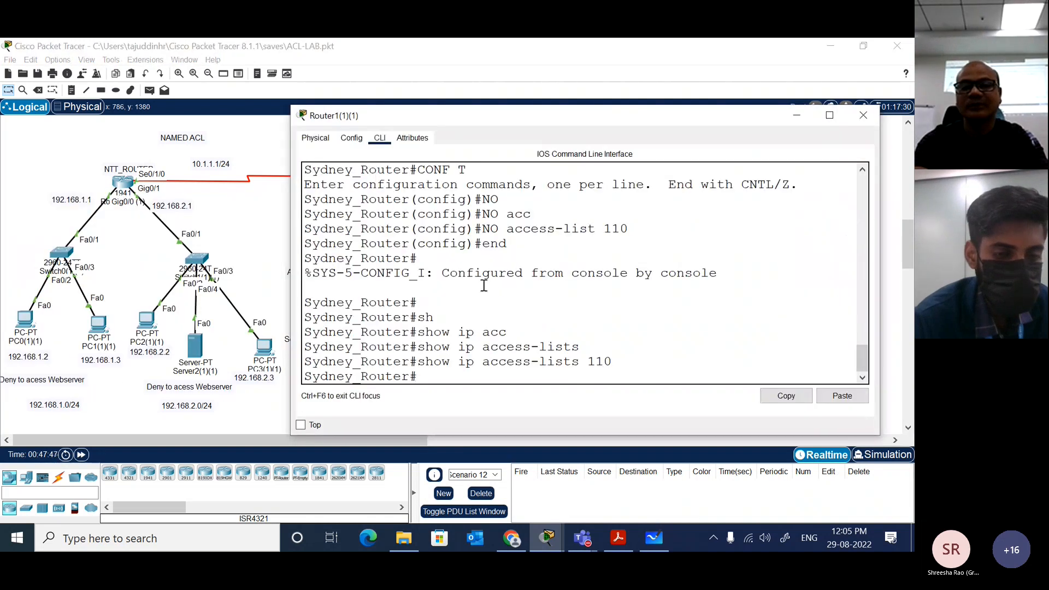
pyautogui.click(636, 350)
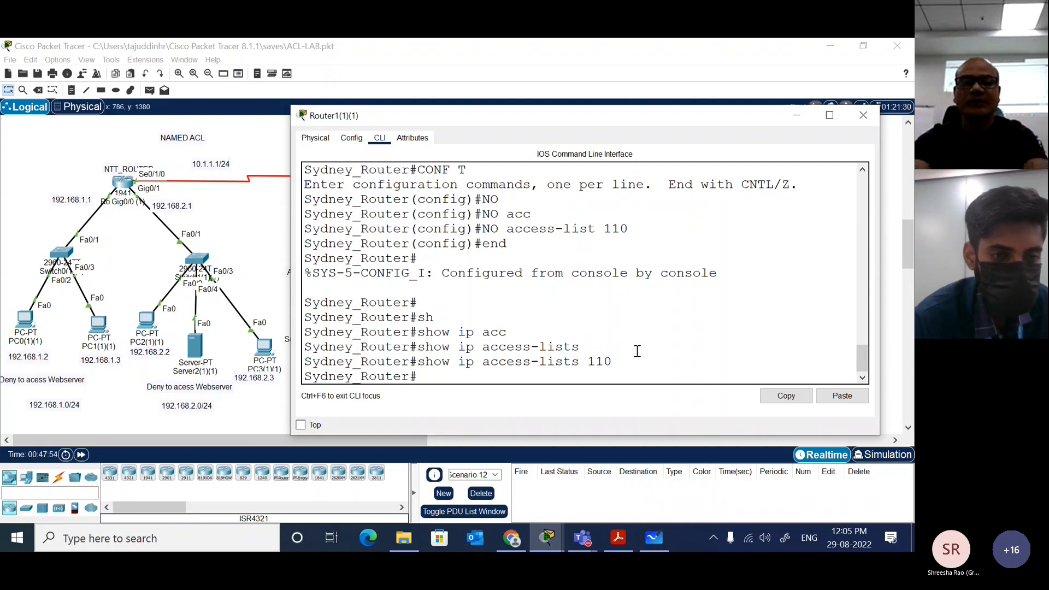
pyautogui.press('Return')
pyautogui.press('Return')
pyautogui.press('Return')
pyautogui.write('ip acc')
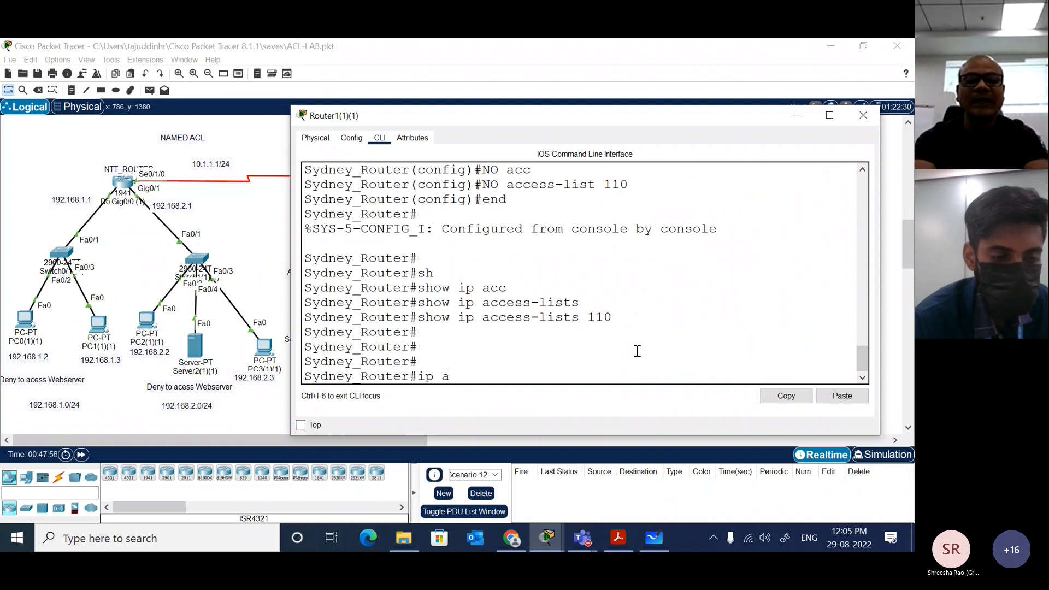
pyautogui.press('Tab')
pyautogui.press('BackSpace')
pyautogui.press('BackSpace')
pyautogui.press('BackSpace')
pyautogui.press('BackSpace')
pyautogui.press('BackSpace')
pyautogui.press('BackSpace')
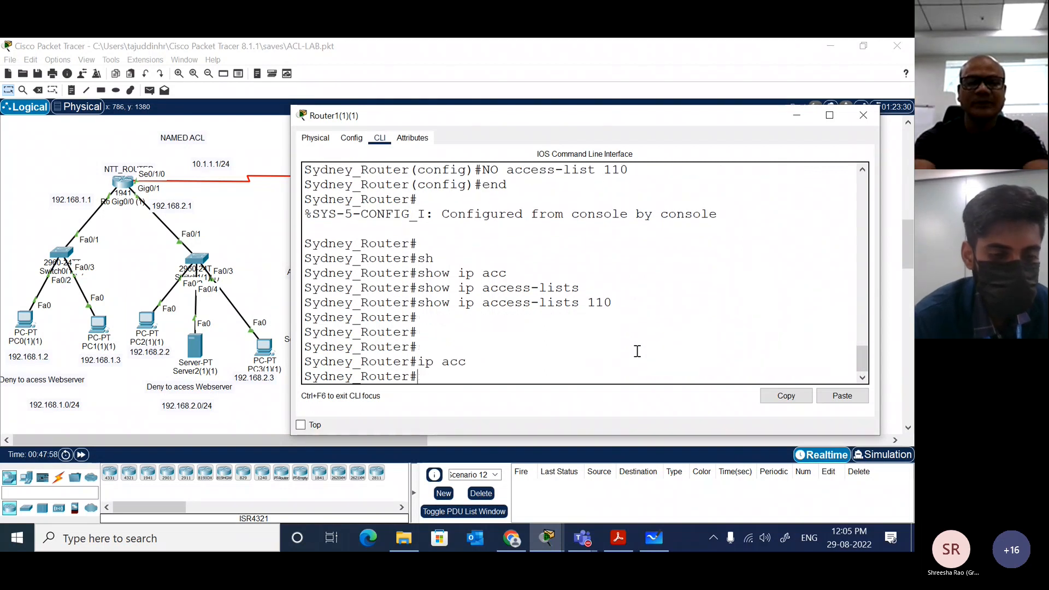
# Step: Enter global configuration mode on the copied Sydney router and list the types offered for ip access-list
pyautogui.write('acc')
pyautogui.press('Tab')
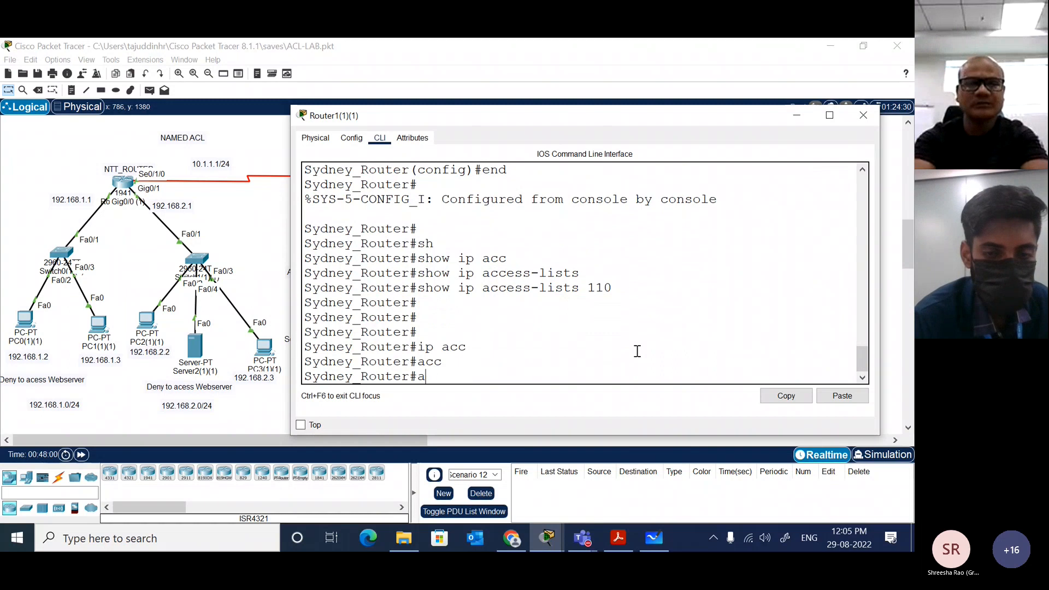
pyautogui.press('BackSpace')
pyautogui.write('conf t')
pyautogui.press('Return')
pyautogui.write('ig)#i')
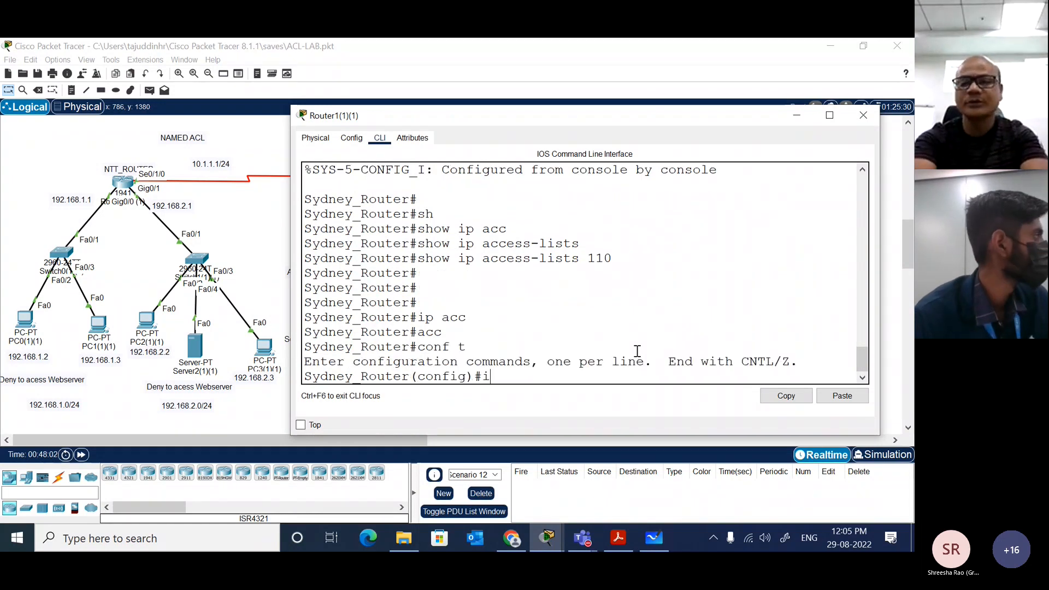
pyautogui.write('p acc')
pyautogui.press('Tab')
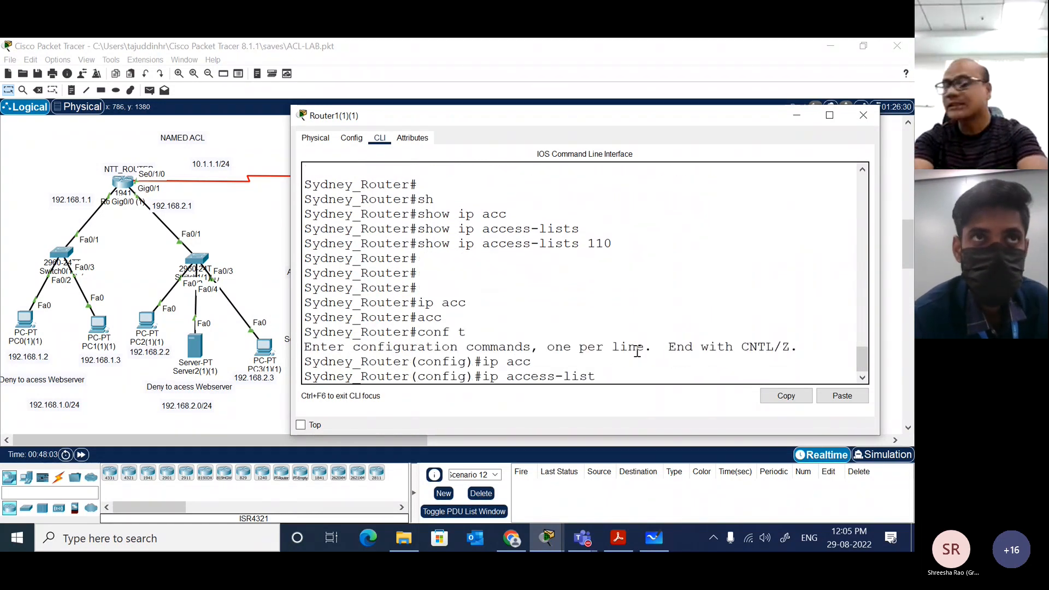
pyautogui.write('?')
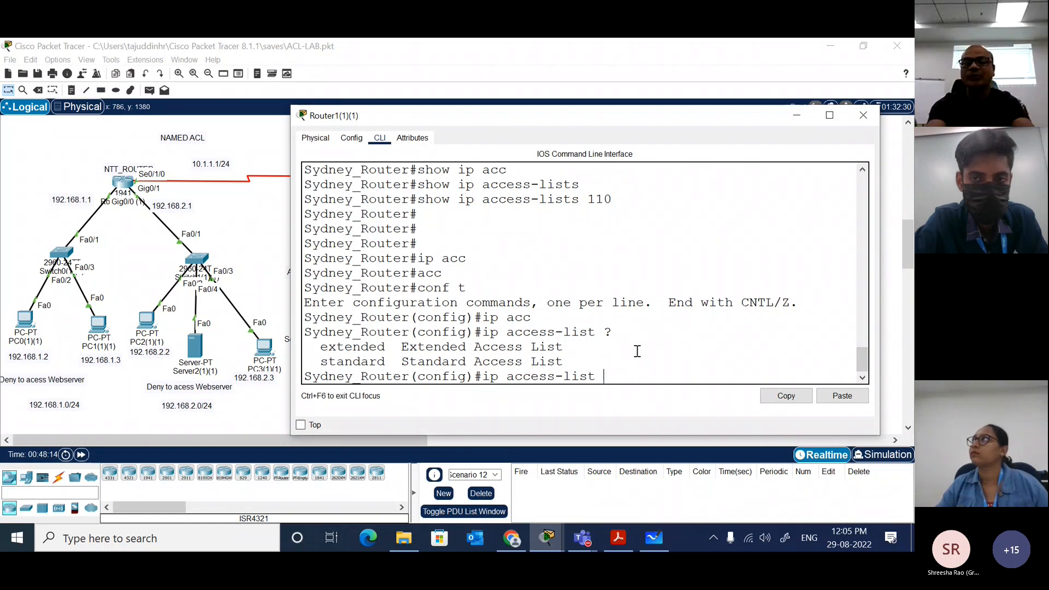
# Step: Look up the number ranges offered by the plain access-list command for comparison, leaving the command line empty
pyautogui.press('BackSpace')
pyautogui.press('BackSpace')
pyautogui.press('BackSpace')
pyautogui.press('BackSpace')
pyautogui.press('BackSpace')
pyautogui.press('BackSpace')
pyautogui.press('BackSpace')
pyautogui.press('BackSpace')
pyautogui.press('BackSpace')
pyautogui.press('BackSpace')
pyautogui.press('BackSpace')
pyautogui.press('BackSpace')
pyautogui.press('BackSpace')
pyautogui.press('BackSpace')
pyautogui.write('acc')
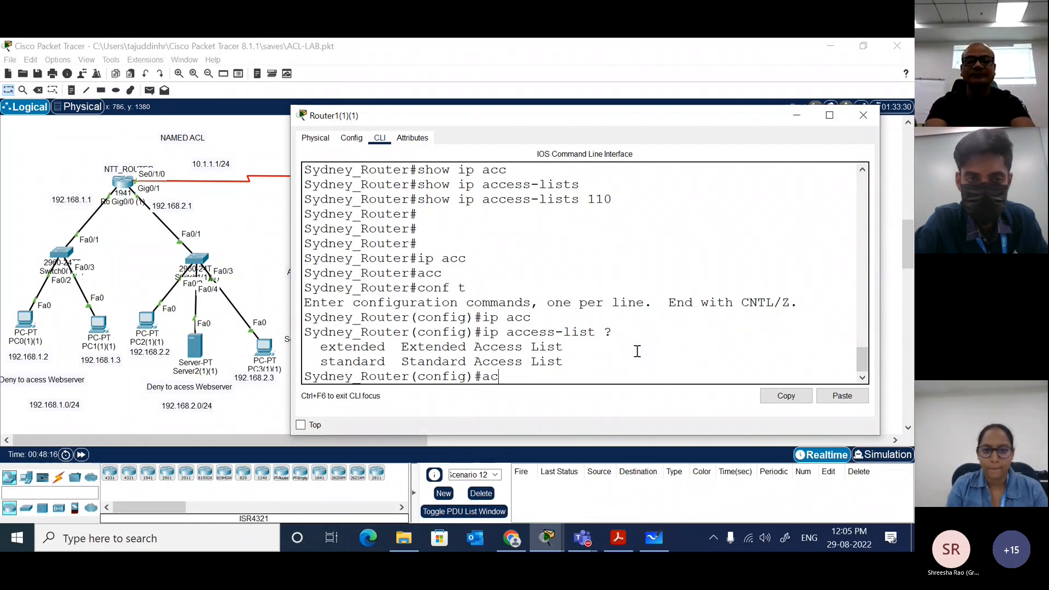
pyautogui.press('Tab')
pyautogui.write('?')
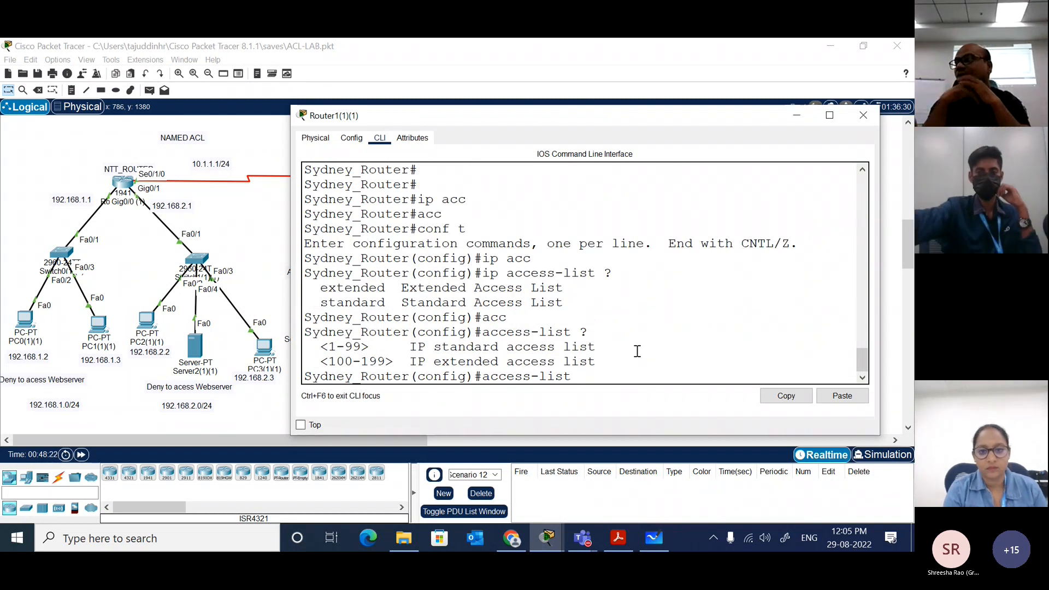
pyautogui.press('BackSpace')
pyautogui.press('BackSpace')
pyautogui.press('BackSpace')
pyautogui.press('BackSpace')
pyautogui.press('BackSpace')
pyautogui.press('BackSpace')
pyautogui.press('BackSpace')
pyautogui.press('BackSpace')
pyautogui.press('BackSpace')
pyautogui.press('BackSpace')
pyautogui.press('BackSpace')
pyautogui.press('BackSpace')
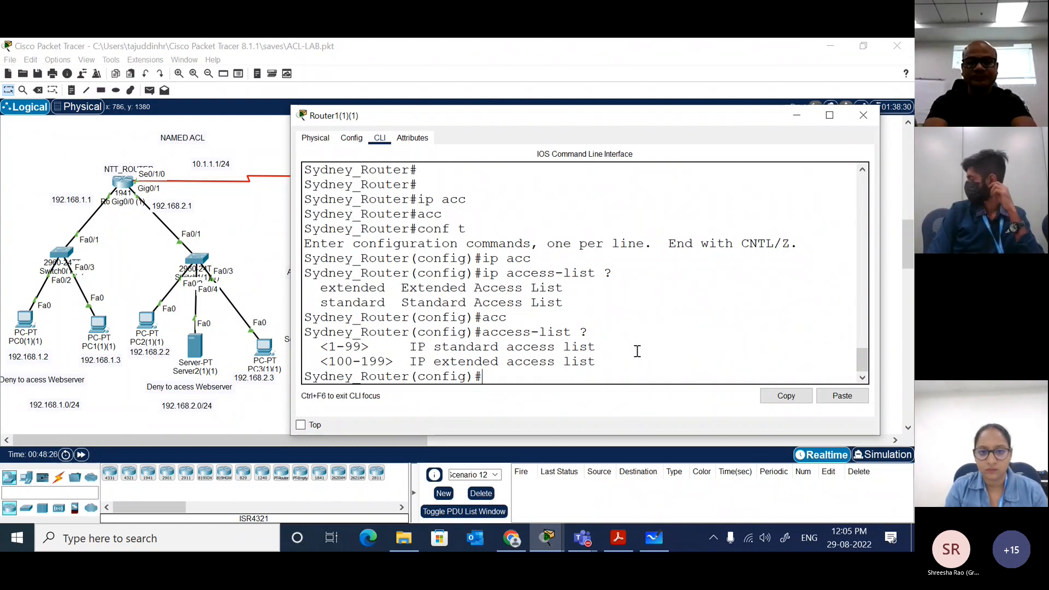
# Step: Create a standard named access list called HR_PC with ip access-list, consulting the command's help for the type and name options
pyautogui.write('ip acc')
pyautogui.press('Tab')
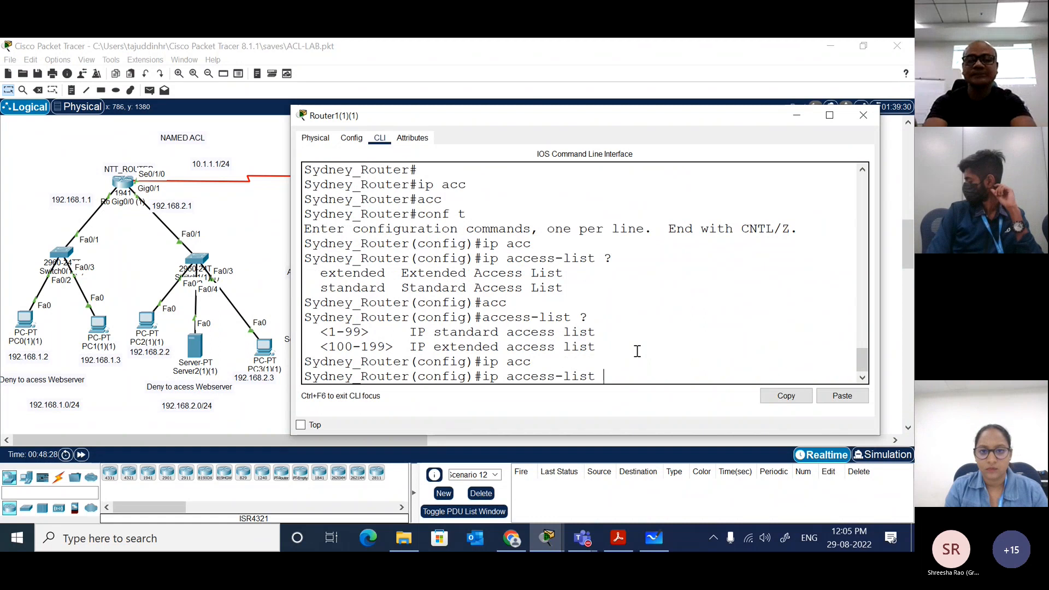
pyautogui.write('?')
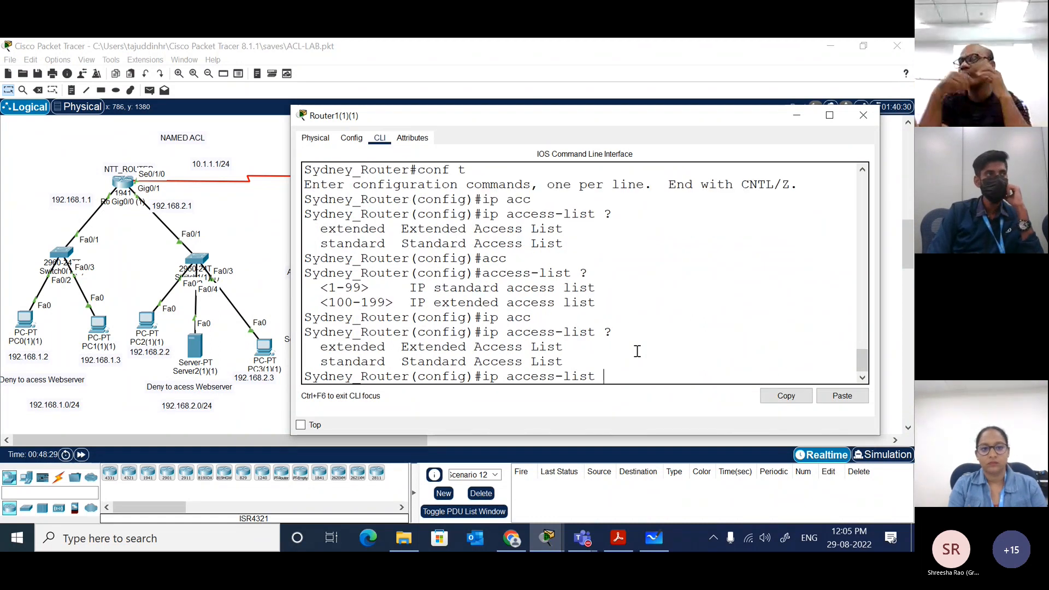
pyautogui.write('s')
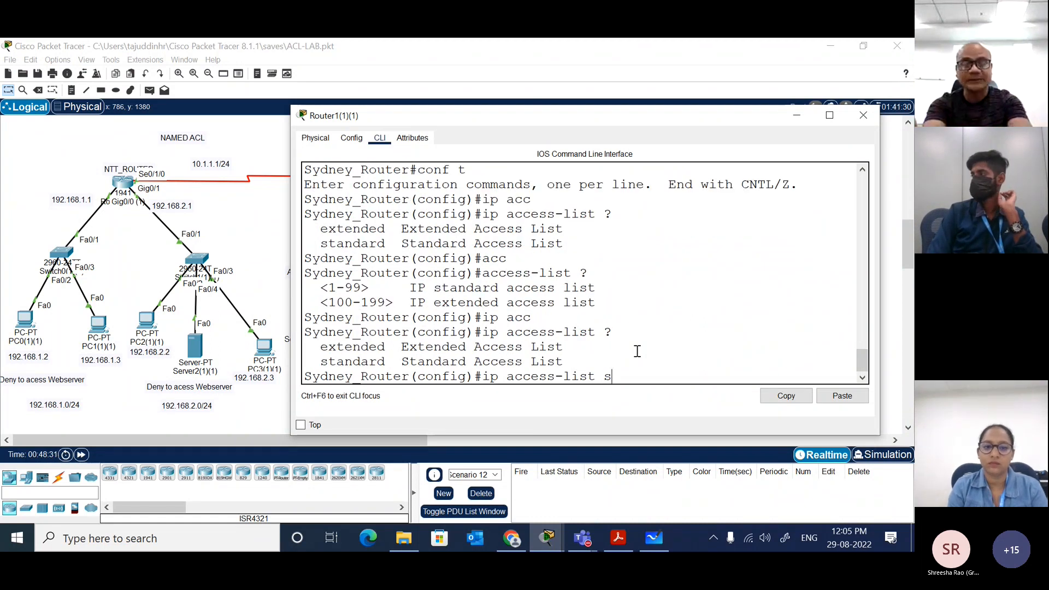
pyautogui.write('t')
pyautogui.press('Tab')
pyautogui.write('?')
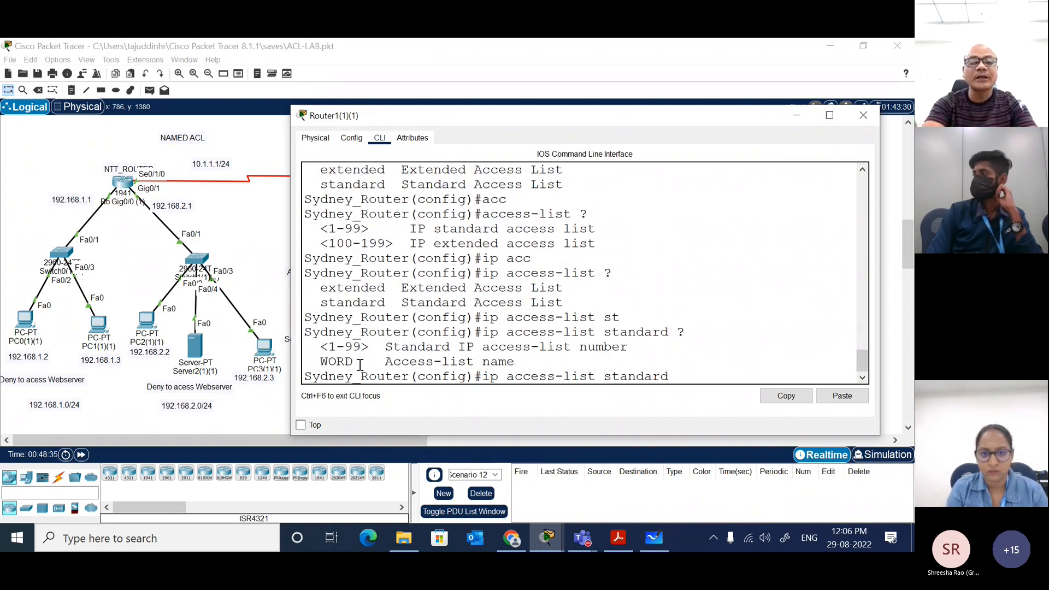
pyautogui.doubleClick(320, 362)
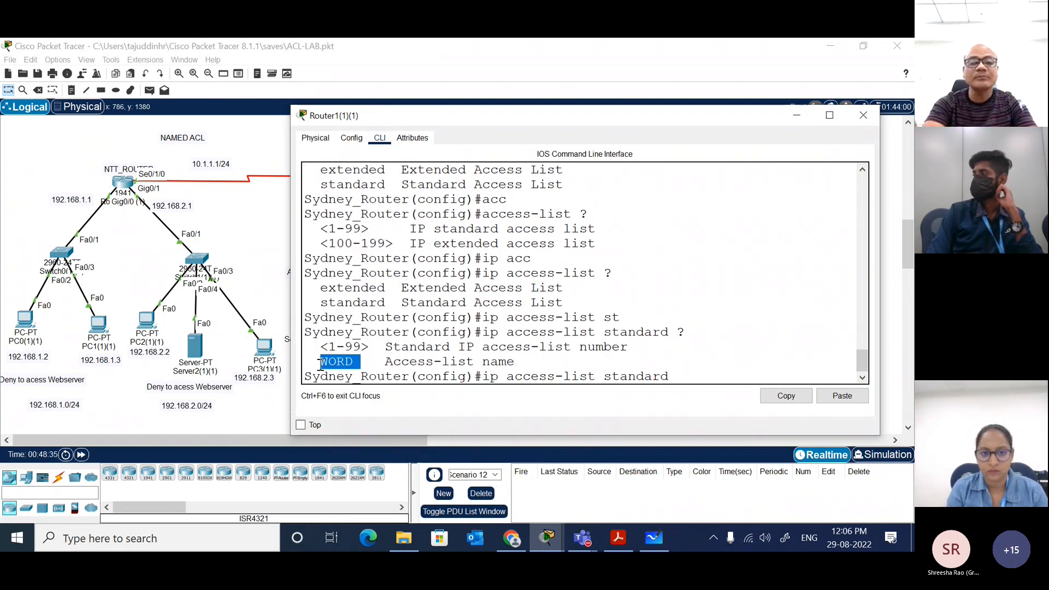
pyautogui.click(685, 376)
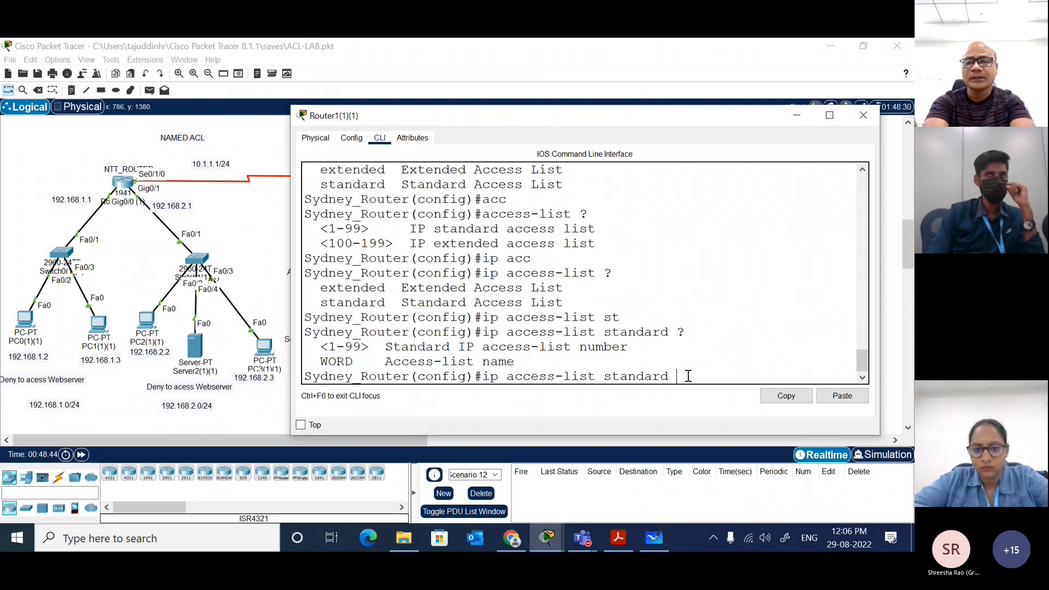
pyautogui.write('HR')
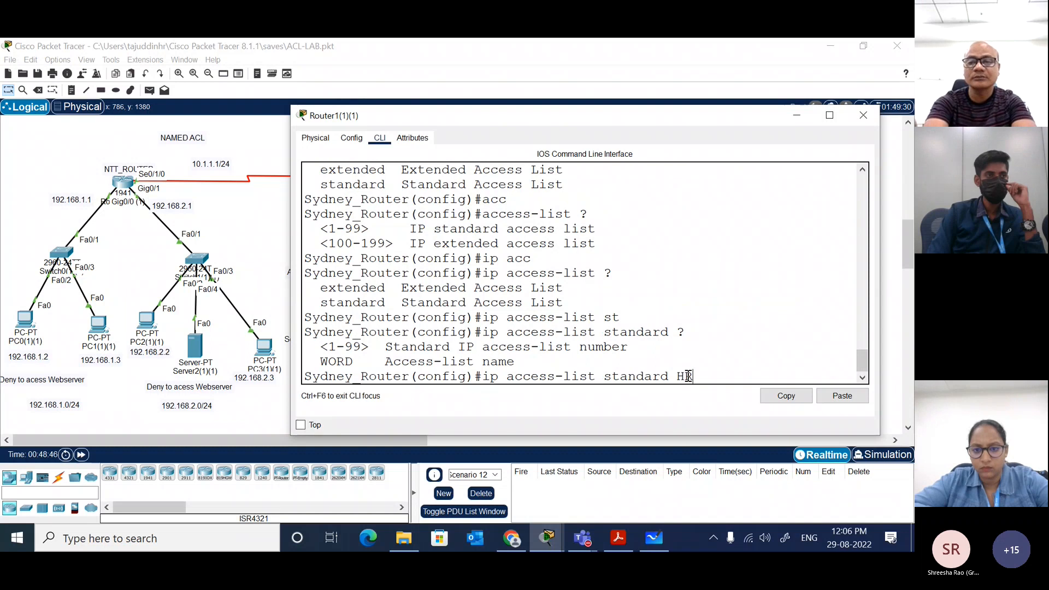
pyautogui.write('_')
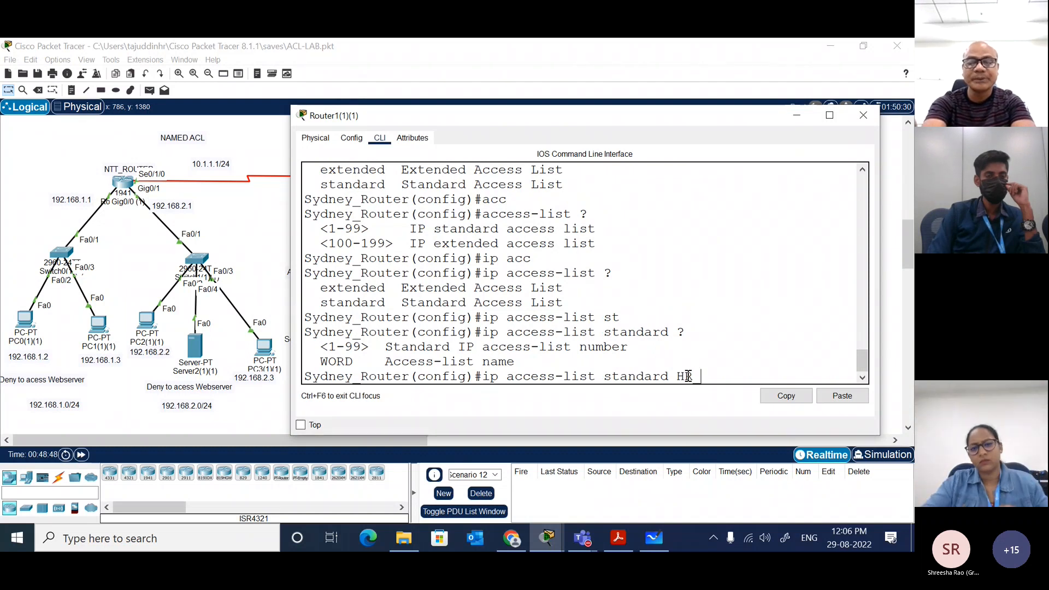
pyautogui.write('PC')
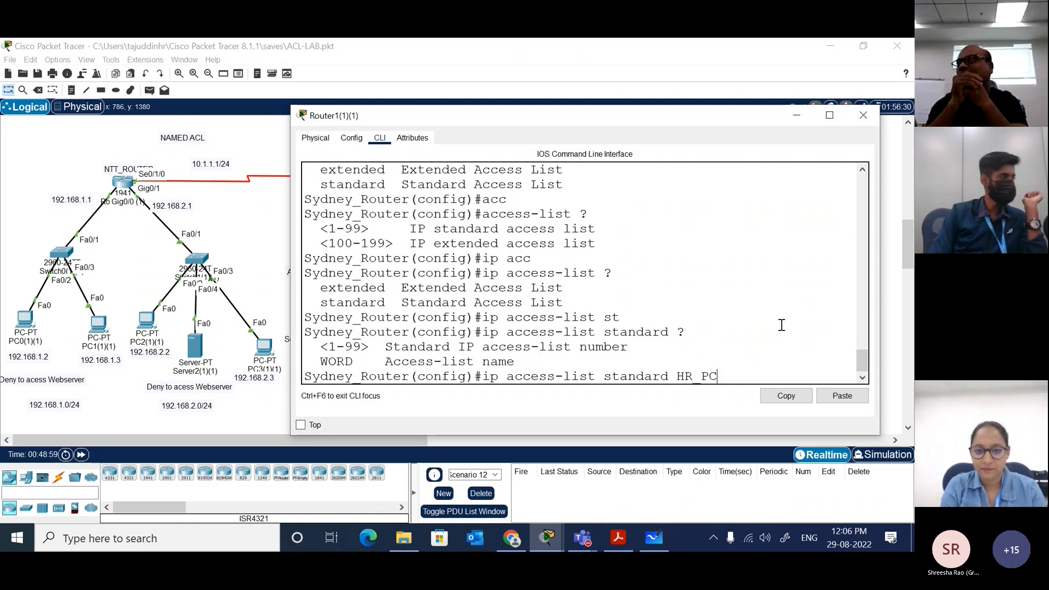
pyautogui.press('Return')
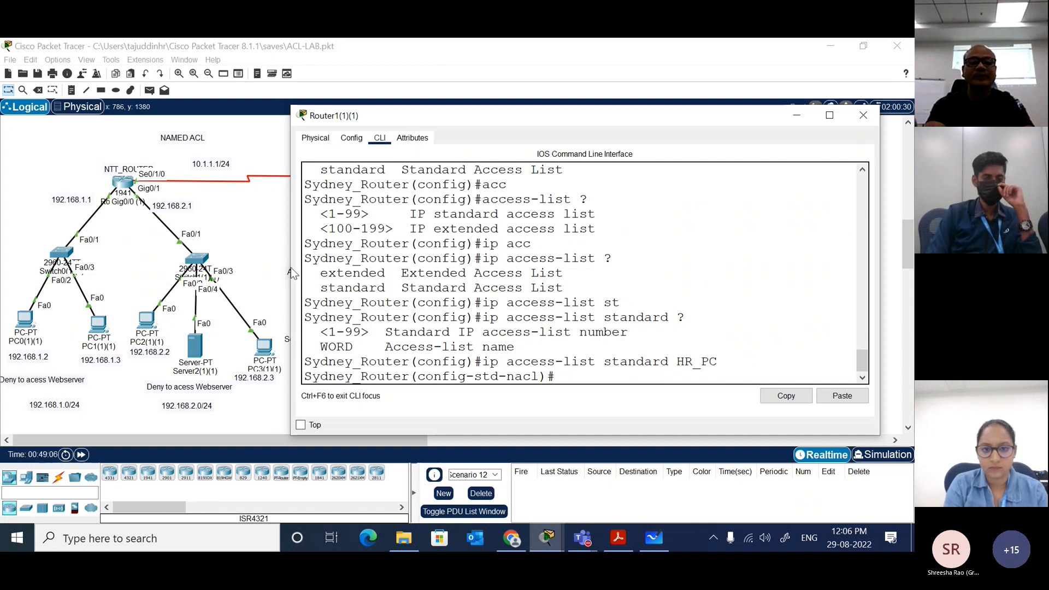
# Step: Widen the router's window and move it higher over the topology
pyautogui.moveTo(288, 267); pyautogui.dragTo(150, 267)
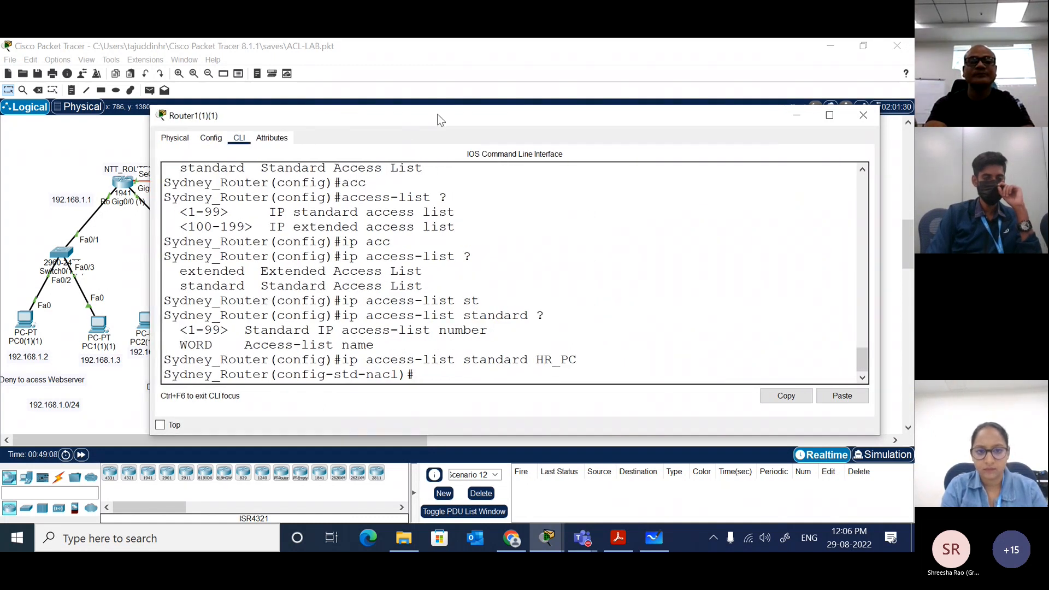
pyautogui.moveTo(440, 119); pyautogui.dragTo(449, 85)
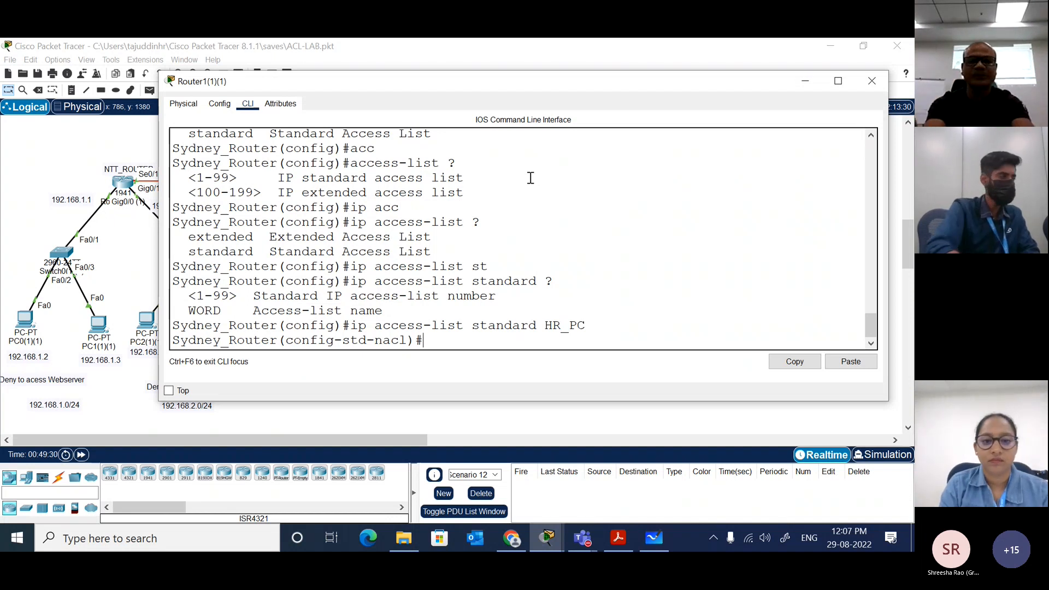
pyautogui.write('ip acc')
pyautogui.press('Tab')
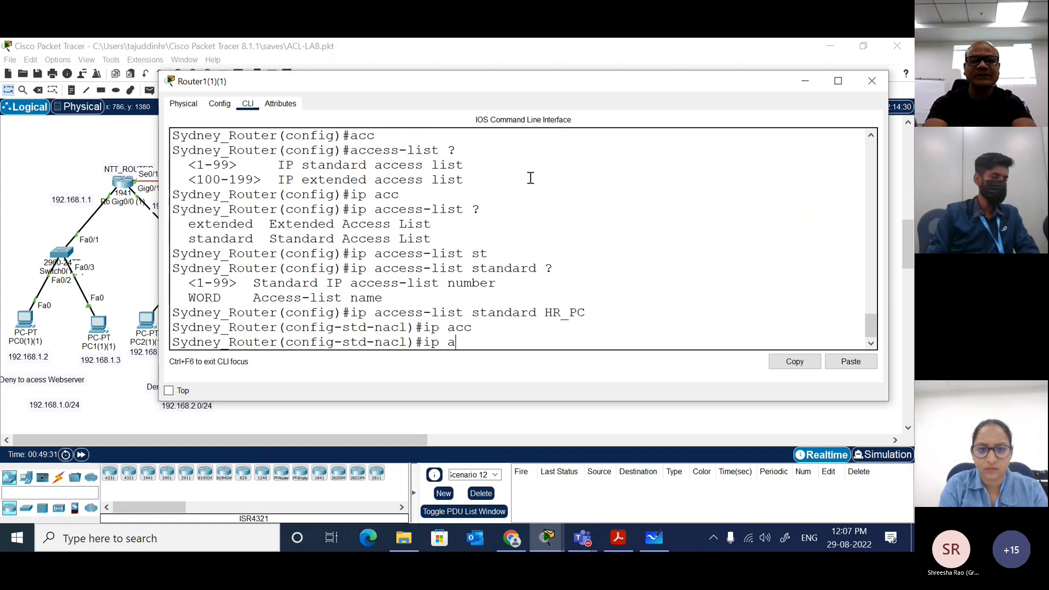
pyautogui.press('BackSpace')
pyautogui.press('BackSpace')
pyautogui.press('BackSpace')
pyautogui.press('BackSpace')
pyautogui.write('acc')
pyautogui.press('Tab')
pyautogui.press('BackSpace')
pyautogui.press('BackSpace')
pyautogui.press('BackSpace')
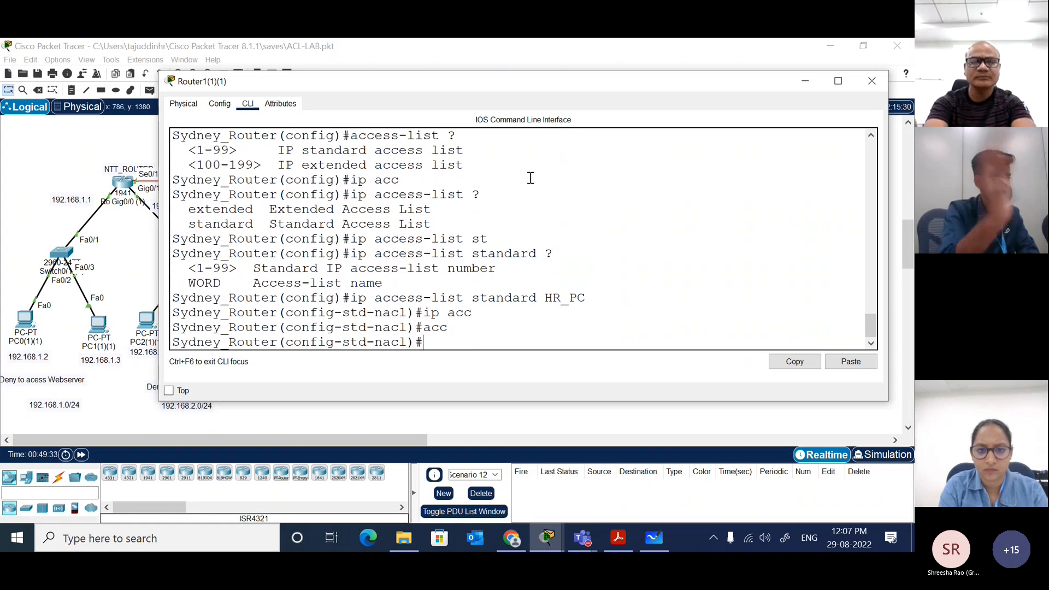
# Step: List the commands available in the standard named access list configuration mode
pyautogui.write('?')
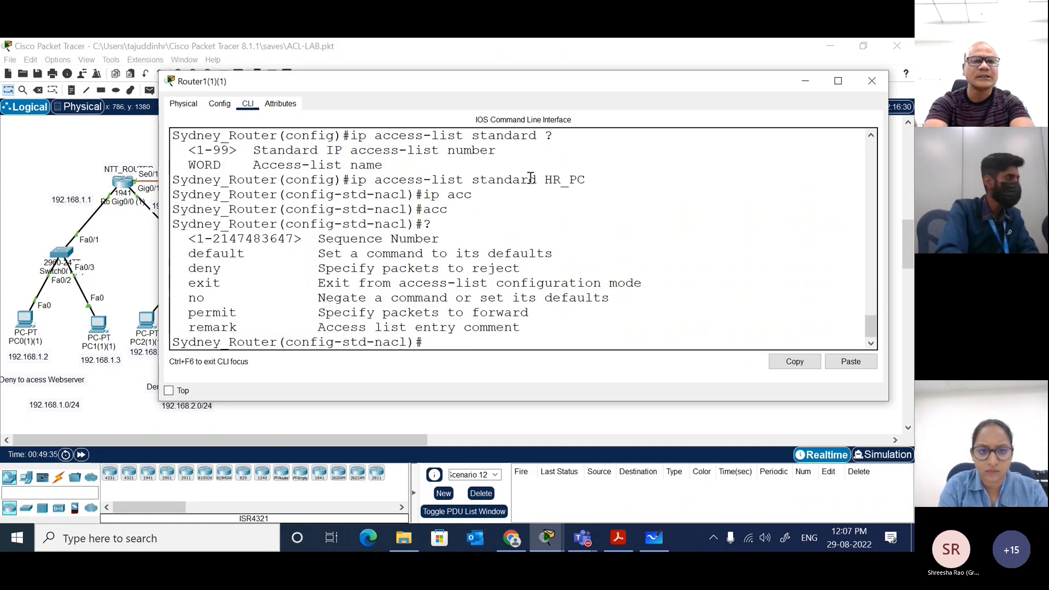
pyautogui.write('de')
pyautogui.press('Tab')
pyautogui.press('BackSpace')
pyautogui.press('BackSpace')
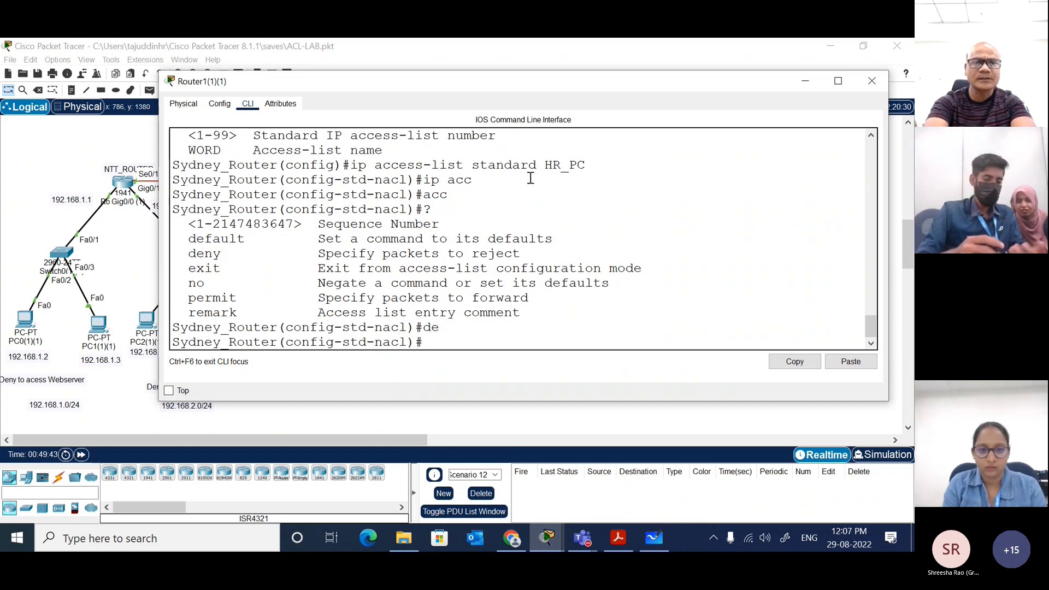
pyautogui.write('?')
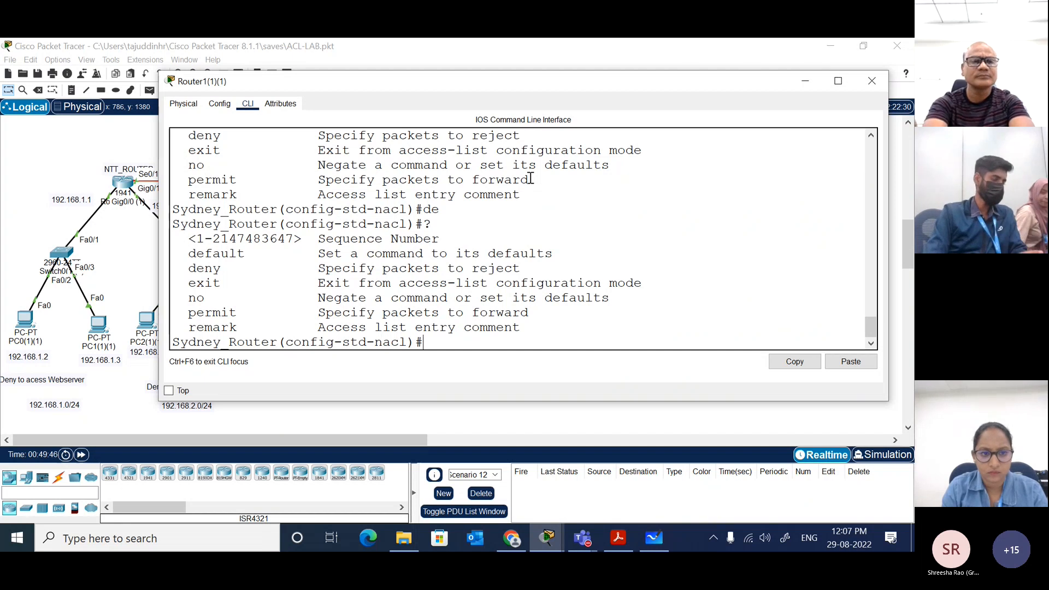
pyautogui.write('de')
# Step: Add a rule to HR_PC denying source 192.168.1.3 with wildcard 0.0.0.0, consulting the deny options
pyautogui.press('Tab')
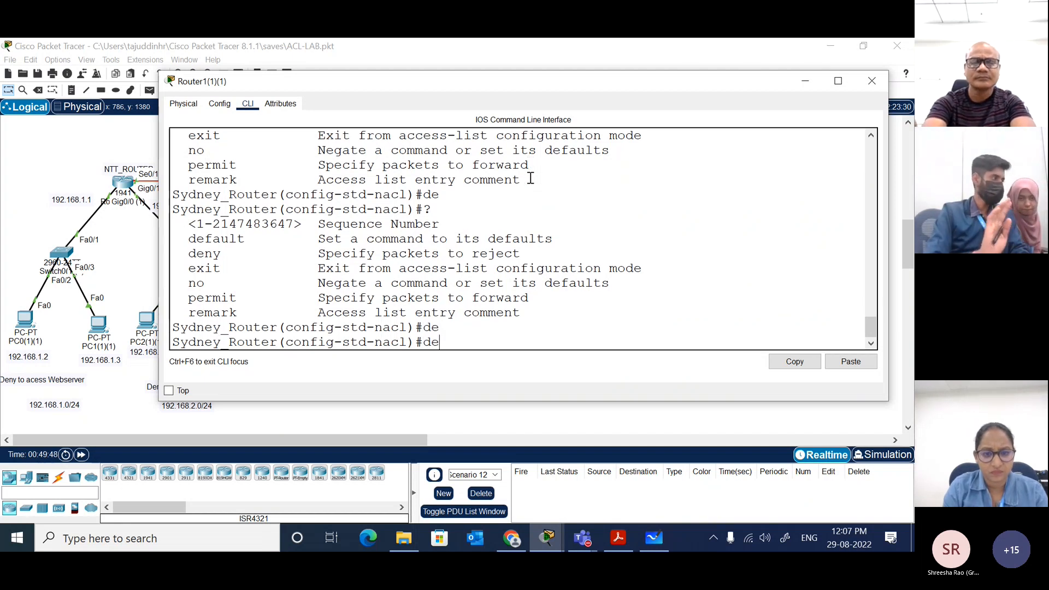
pyautogui.write('ny ?')
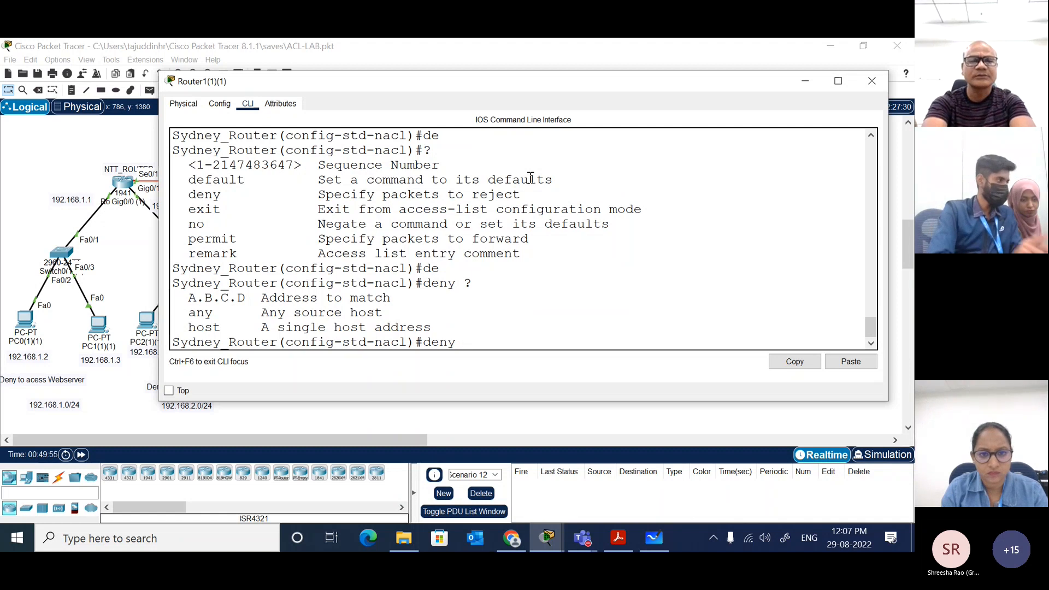
pyautogui.write('192.168.')
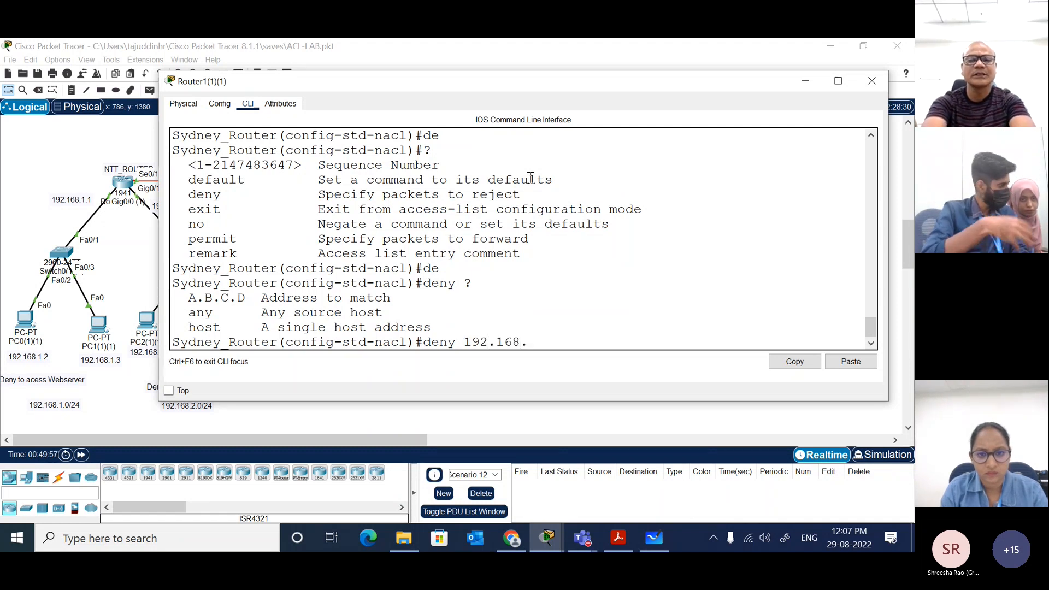
pyautogui.write('1.3 ')
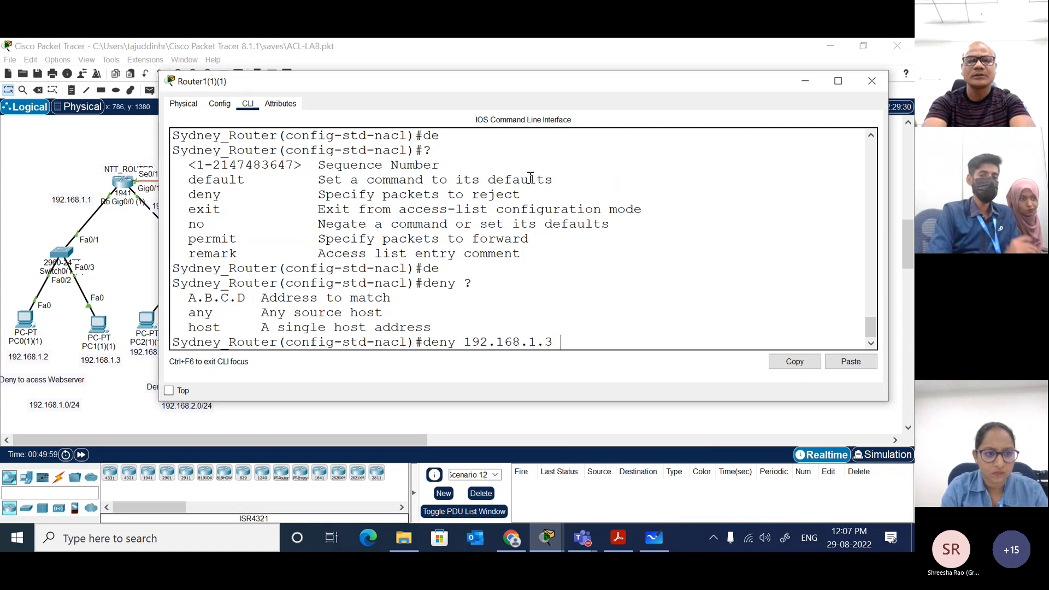
pyautogui.write('?')
pyautogui.write('0.0.0.0')
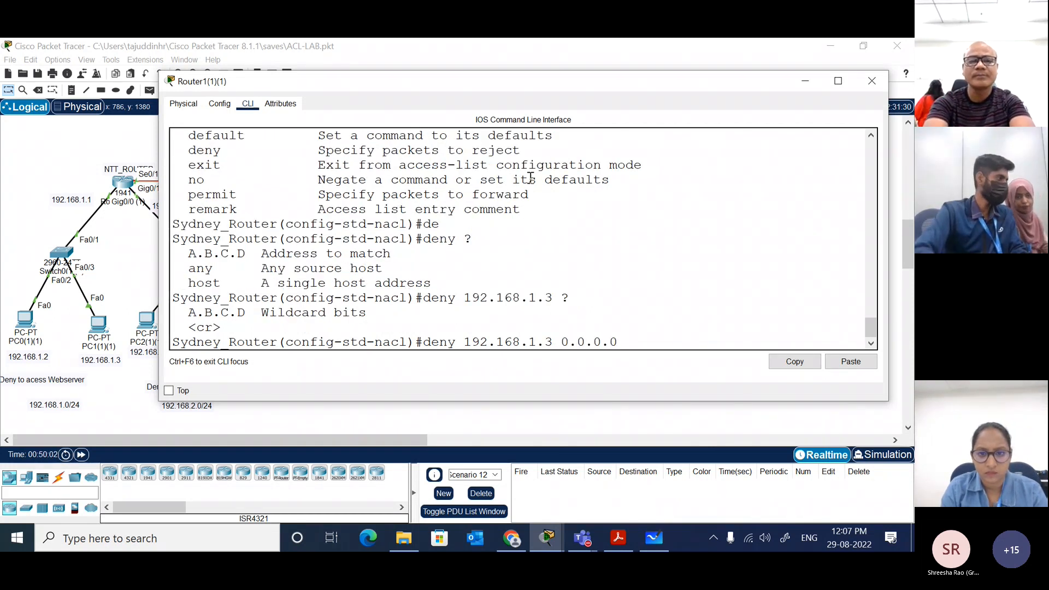
pyautogui.write(' ?')
pyautogui.press('Return')
pyautogui.press('Return')
pyautogui.press('Return')
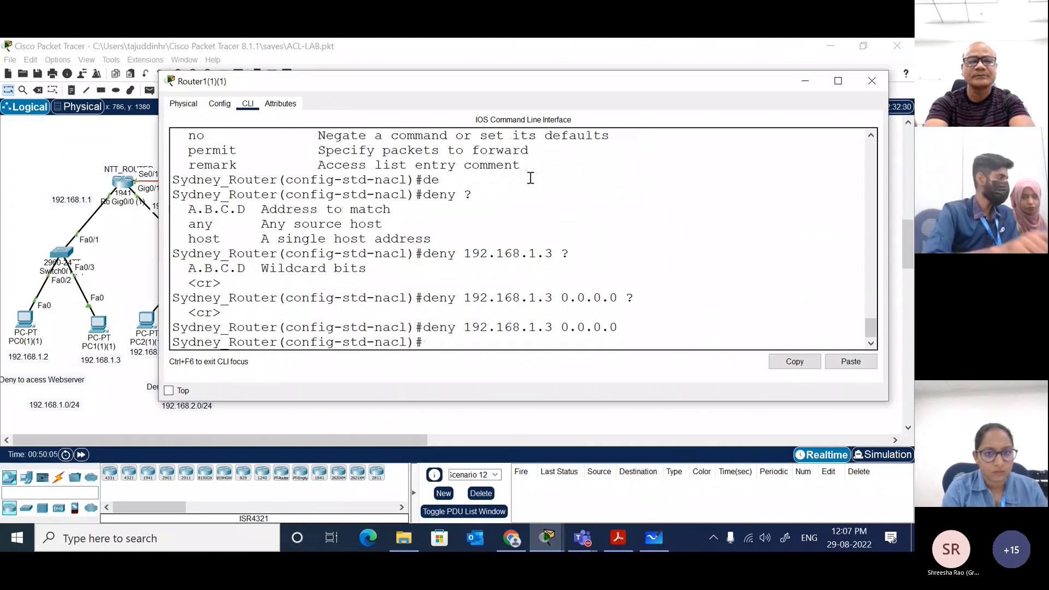
# Step: Add a permit any rule to HR_PC, consulting the permit options
pyautogui.write('per')
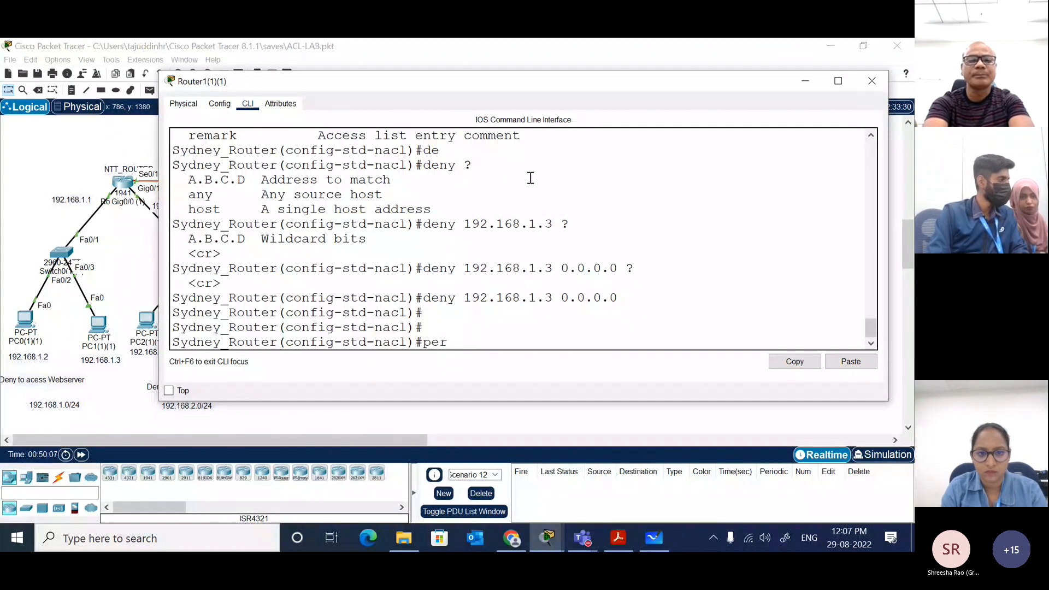
pyautogui.press('Tab')
pyautogui.write('ip')
pyautogui.press('Tab')
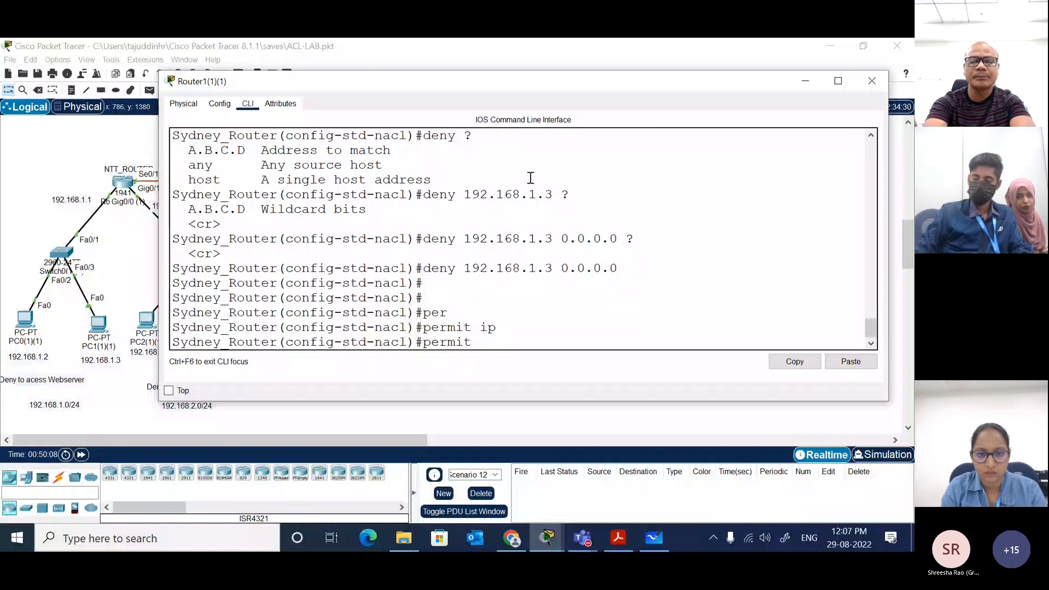
pyautogui.write('?')
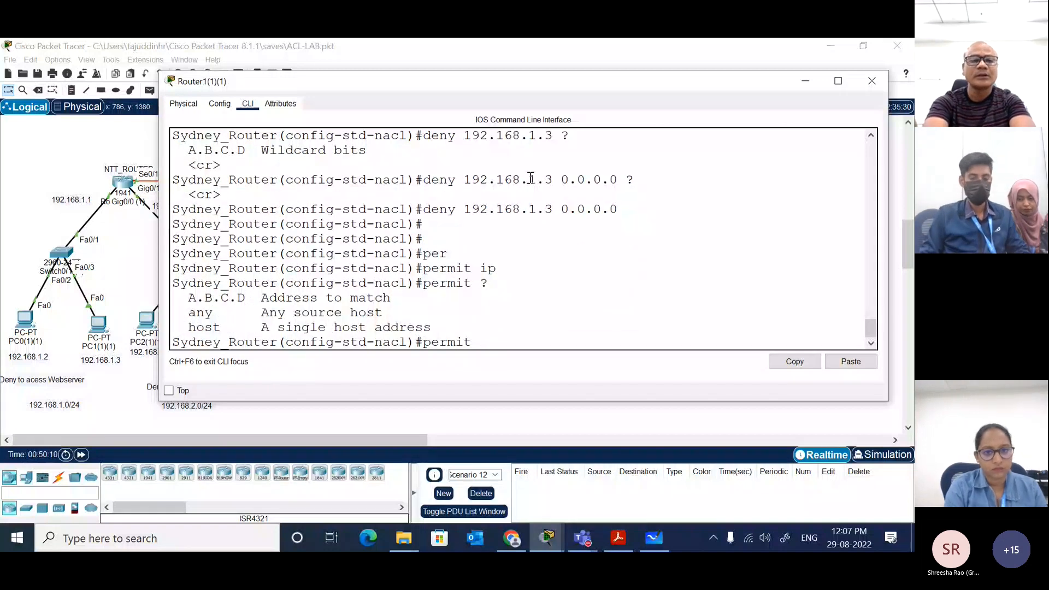
pyautogui.write('an')
pyautogui.press('Tab')
pyautogui.write('?')
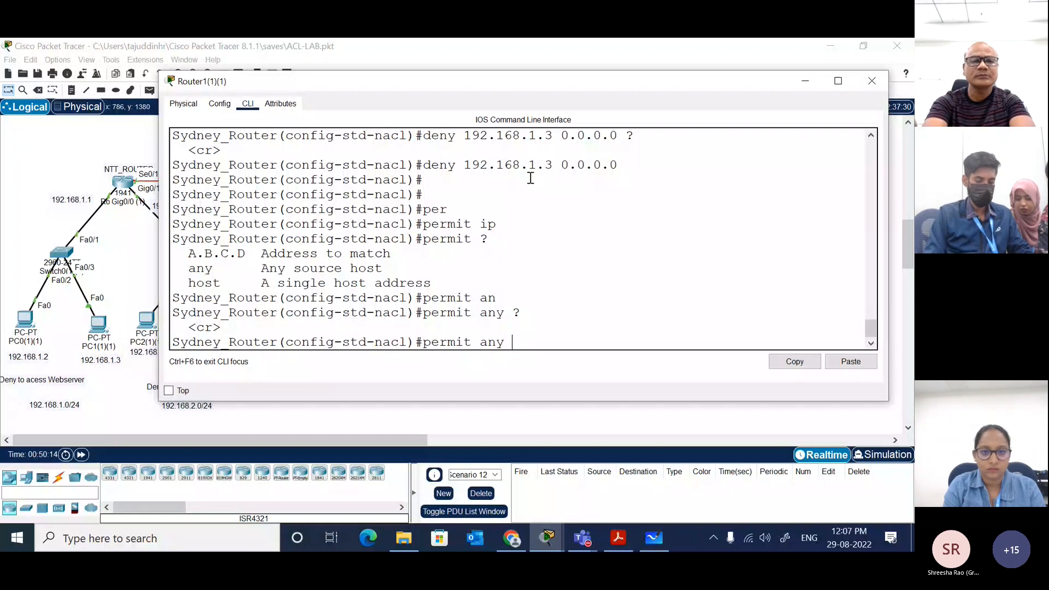
pyautogui.press('Return')
pyautogui.press('Return')
pyautogui.press('Return')
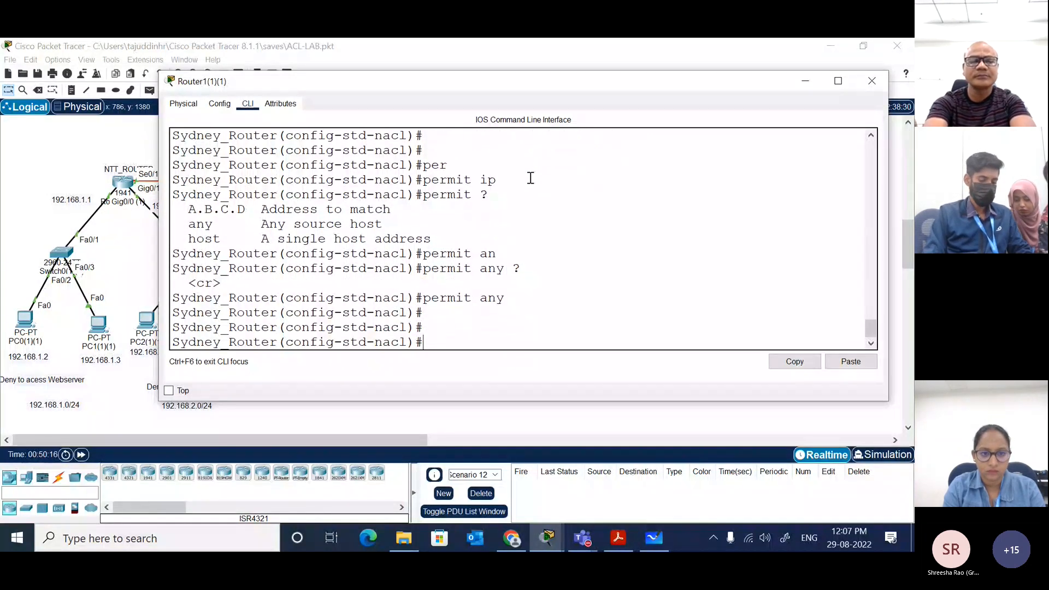
# Step: Leave the named access list mode and enter configuration mode for interface gigabitEthernet 0/0
pyautogui.write('exit')
pyautogui.press('Return')
pyautogui.press('Return')
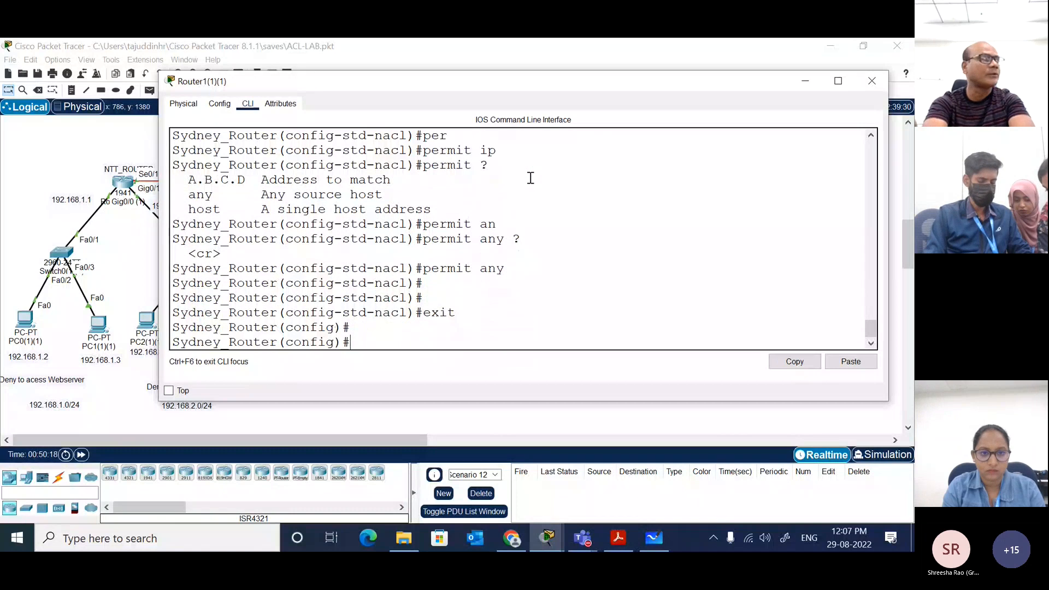
pyautogui.write('int')
pyautogui.press('Tab')
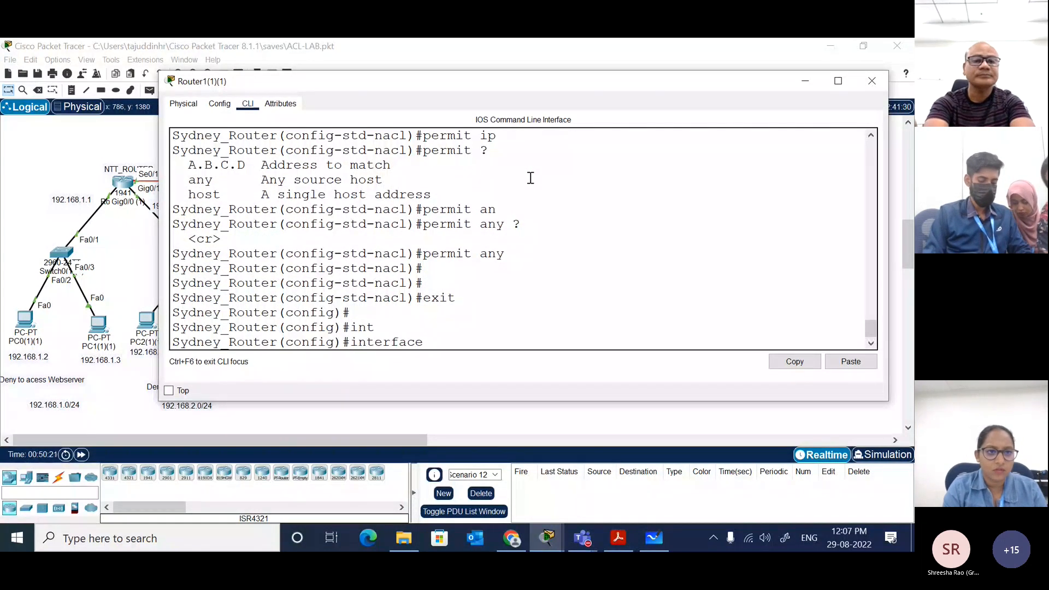
pyautogui.write('gi')
pyautogui.press('Tab')
pyautogui.write('0/0')
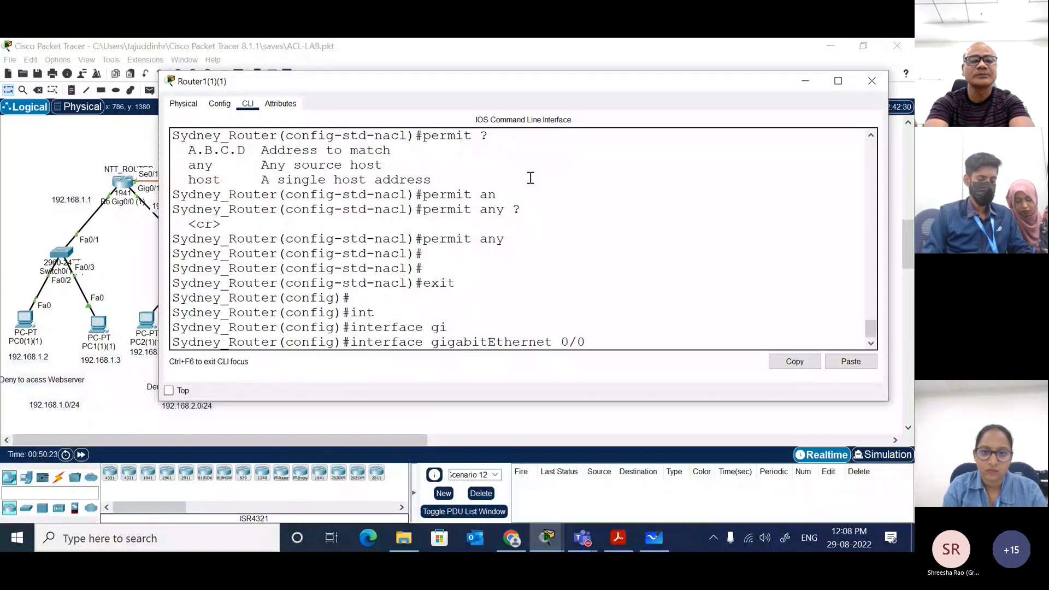
pyautogui.press('Return')
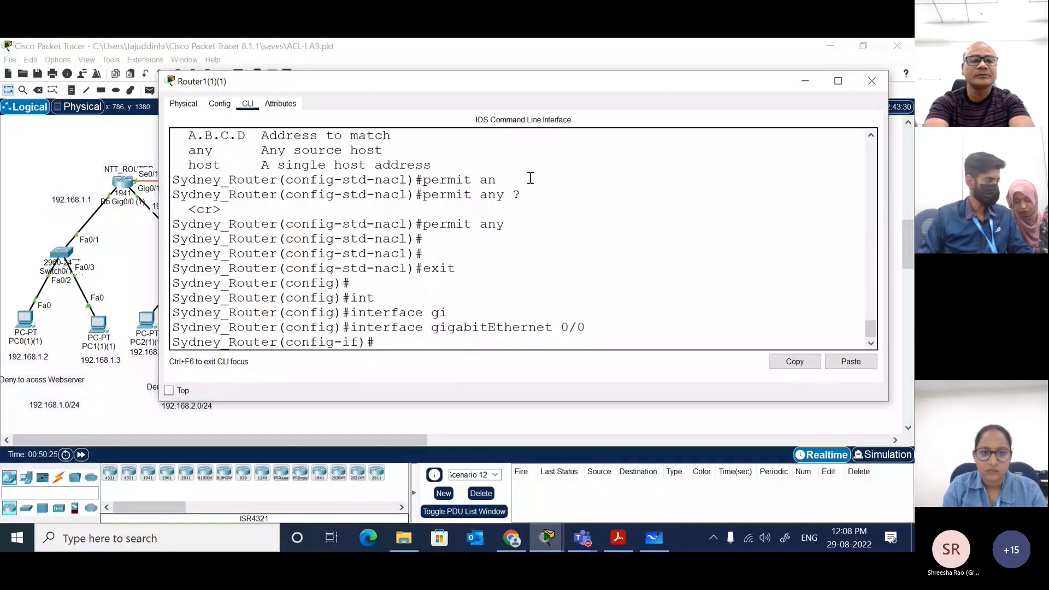
# Step: Begin the ip access-group command for hr_pc on the interface, consulting its list and direction options
pyautogui.write('ip access-group')
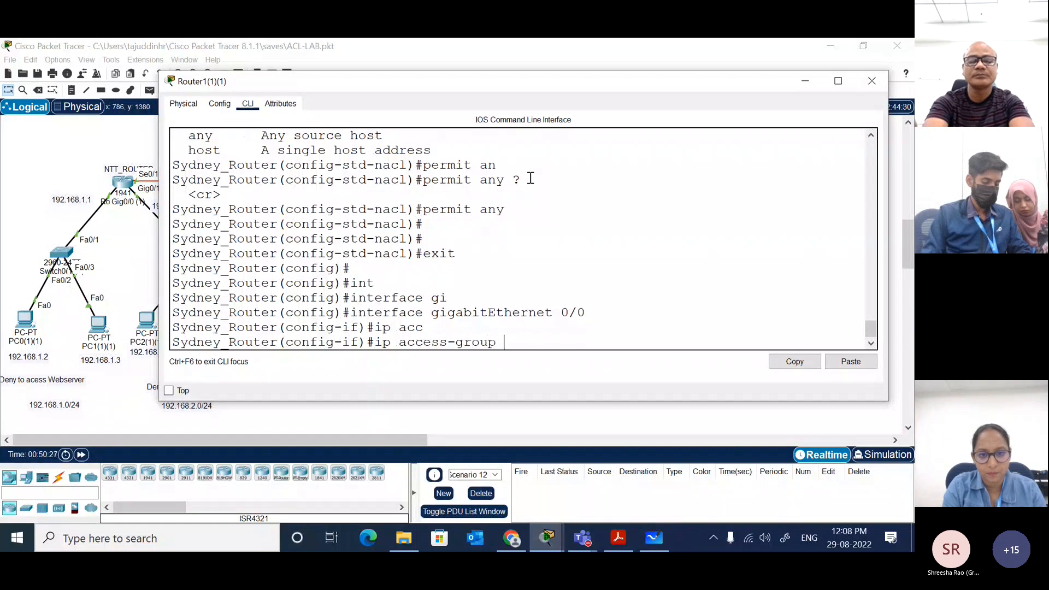
pyautogui.write('?')
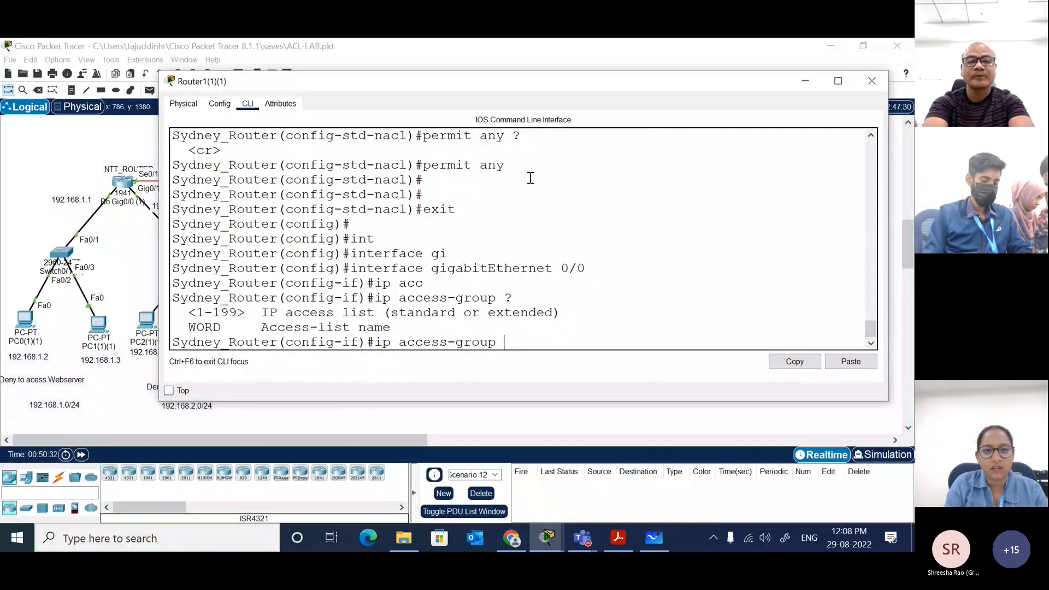
pyautogui.write('hr')
pyautogui.press('Tab')
pyautogui.write('hr_')
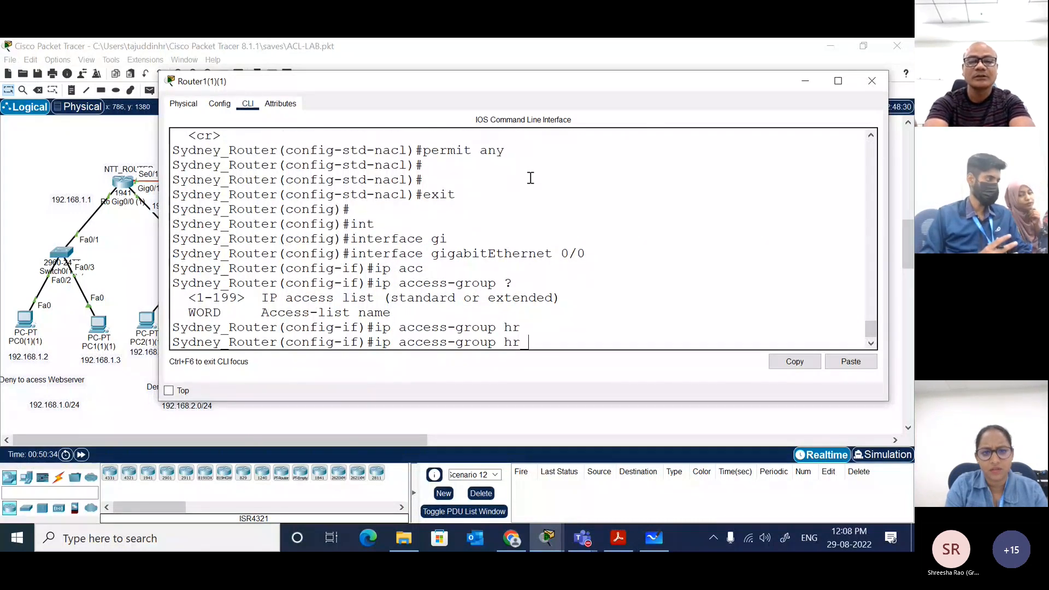
pyautogui.write('pc')
pyautogui.press('Tab')
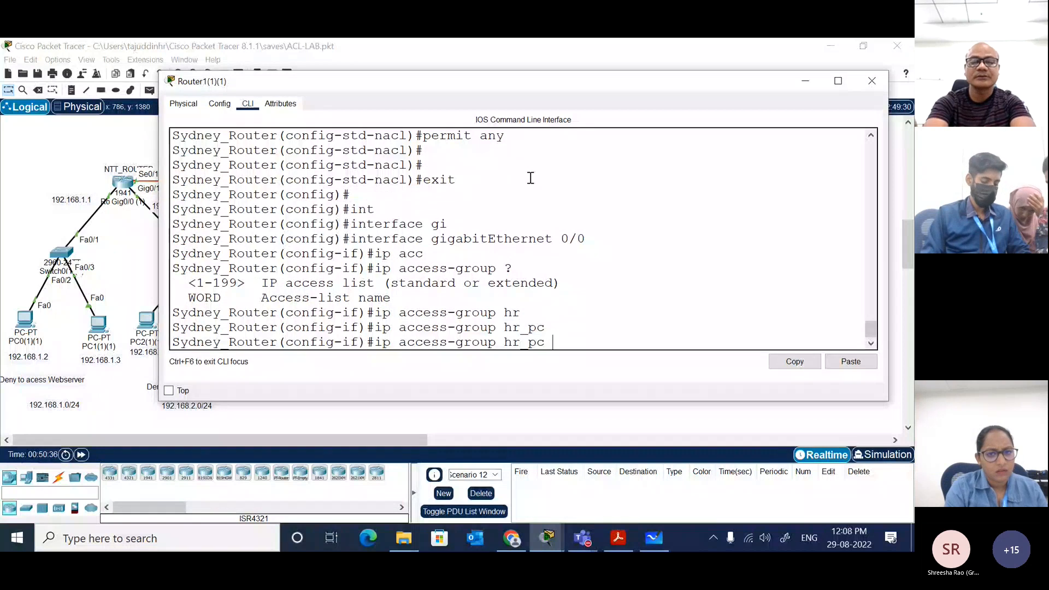
pyautogui.press('Return')
pyautogui.press('Up')
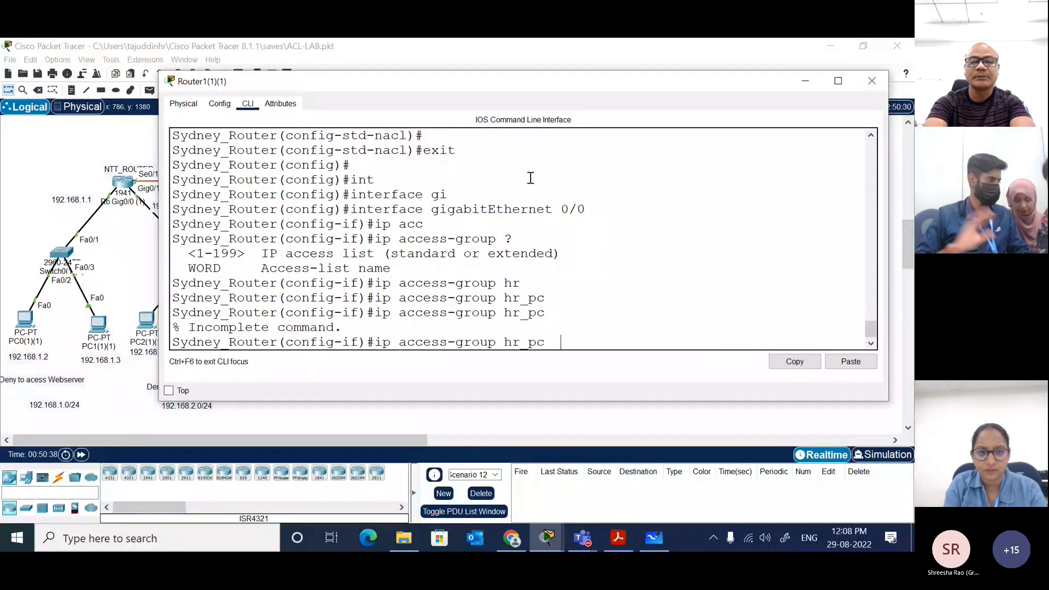
pyautogui.write('?')
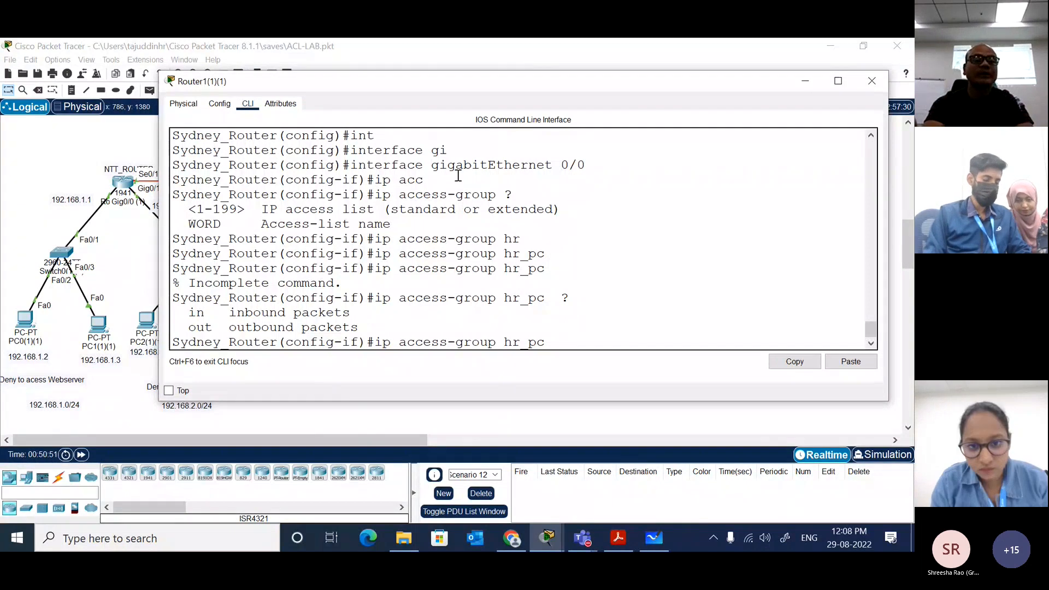
# Step: Check the router's LAN side in the topology, then apply access group hr_pc outbound on the interface and end configuration mode
pyautogui.click(129, 264)
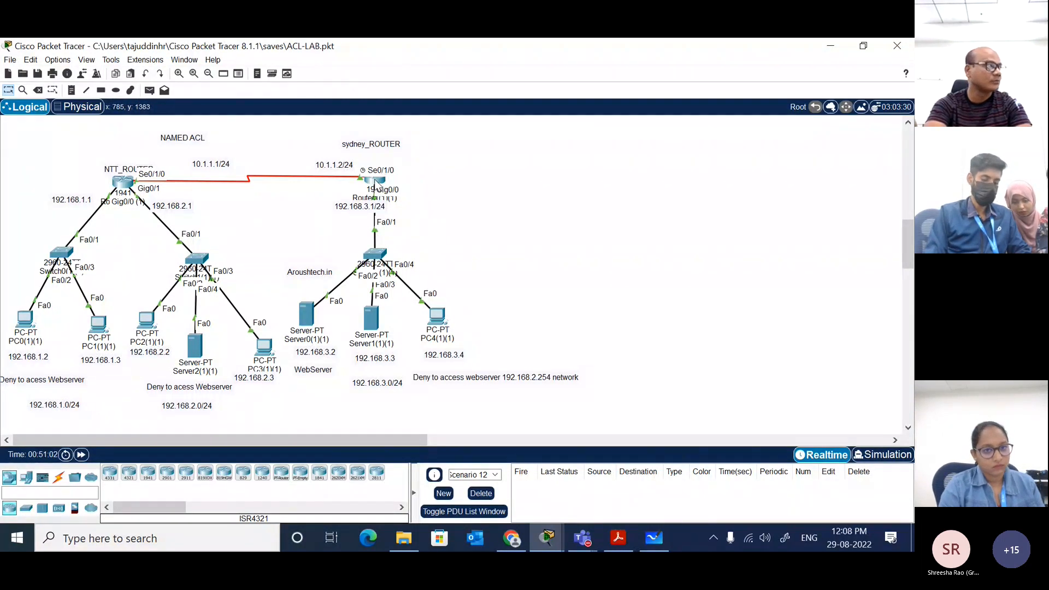
pyautogui.moveTo(377, 187)
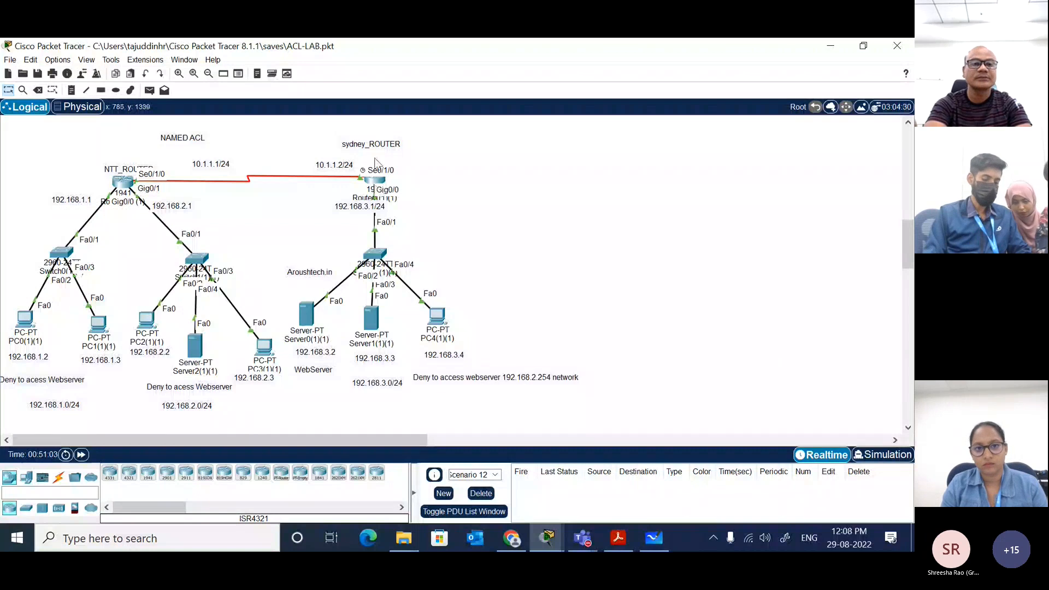
pyautogui.click(376, 181)
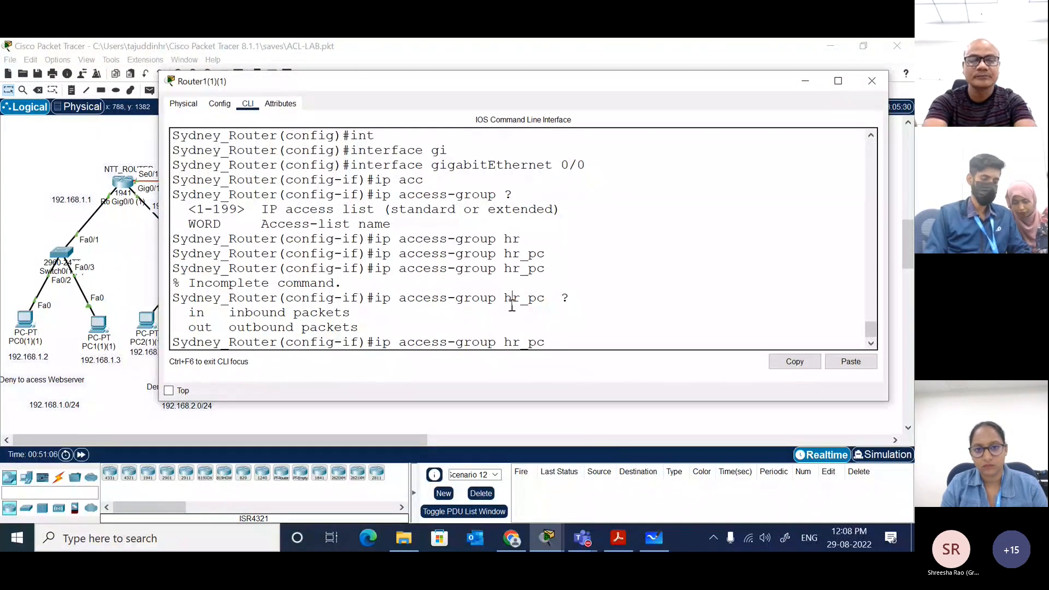
pyautogui.write('out')
pyautogui.press('Return')
pyautogui.press('Up')
pyautogui.press('Return')
pyautogui.press('Return')
pyautogui.press('Return')
pyautogui.write('er(config-if)#e')
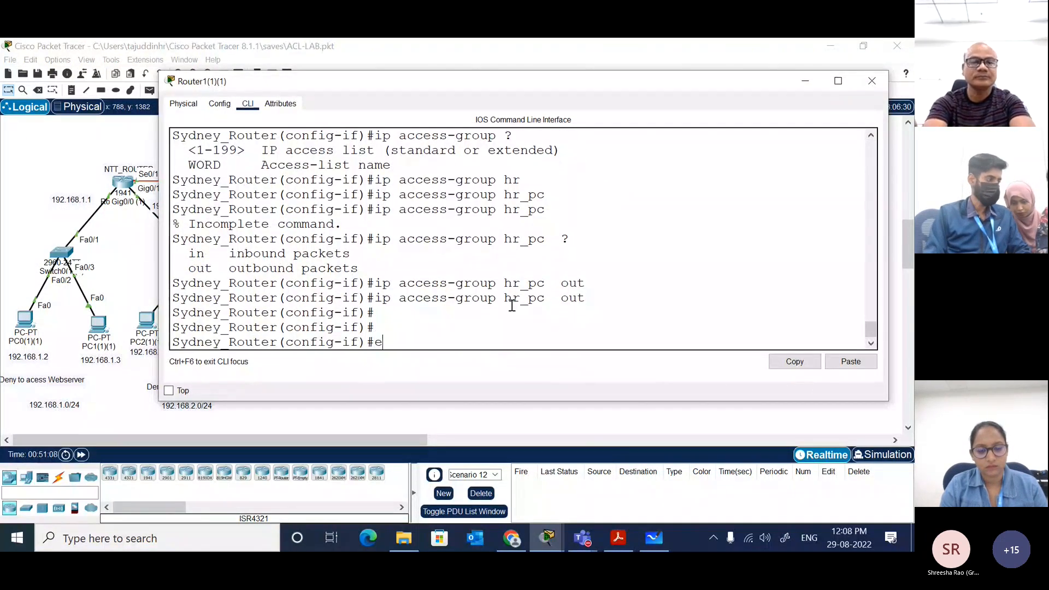
pyautogui.write('nd')
pyautogui.press('Return')
pyautogui.press('Return')
pyautogui.press('Return')
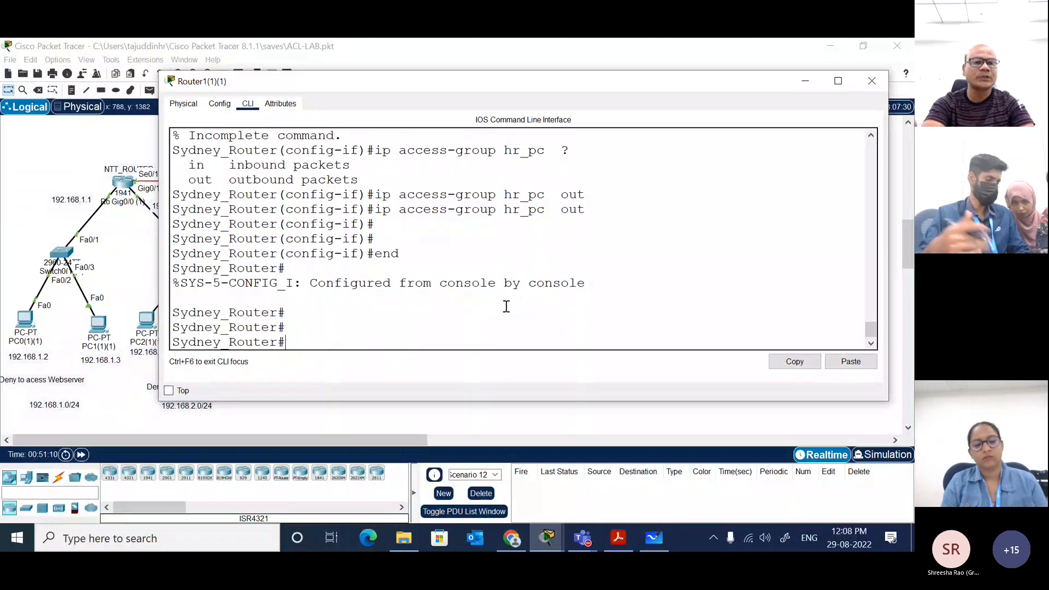
# Step: Send two simple PDUs from the PC at 192.168.1.3 to the web server at 192.168.3.2 to test connectivity
pyautogui.click(136, 262)
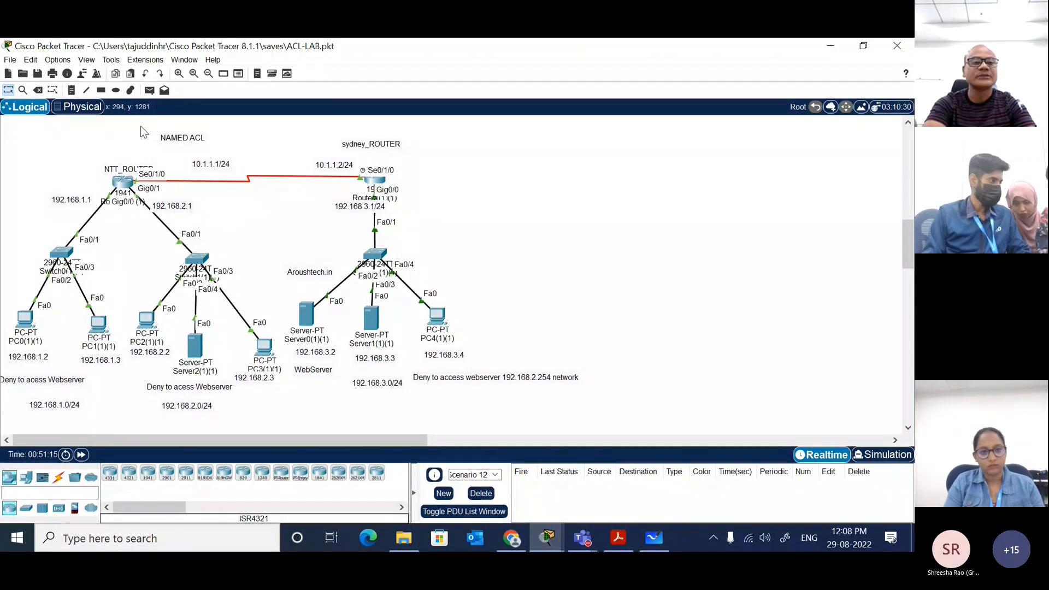
pyautogui.click(148, 90)
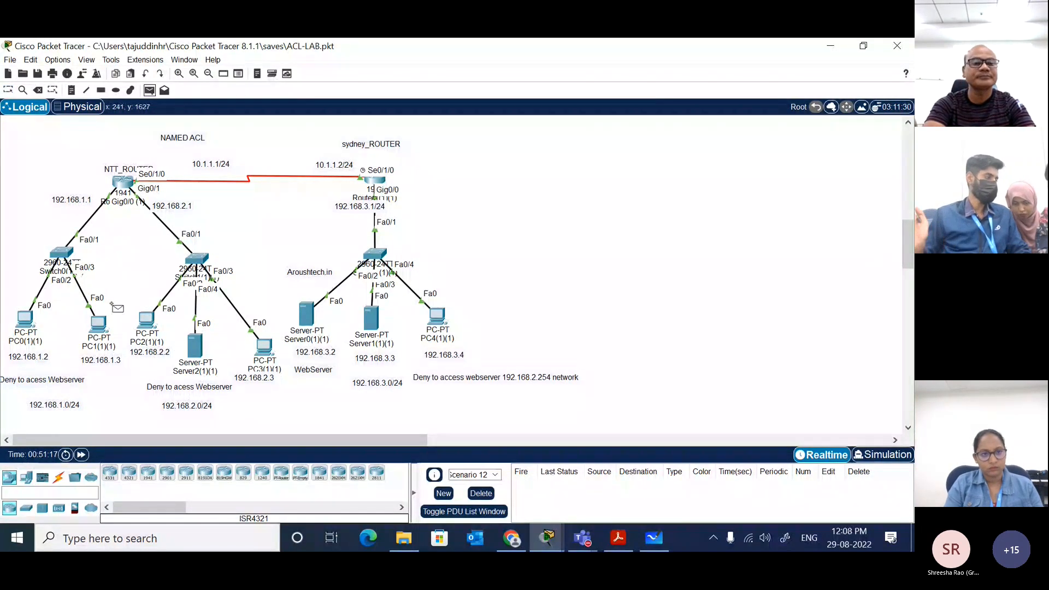
pyautogui.click(102, 324)
pyautogui.click(307, 316)
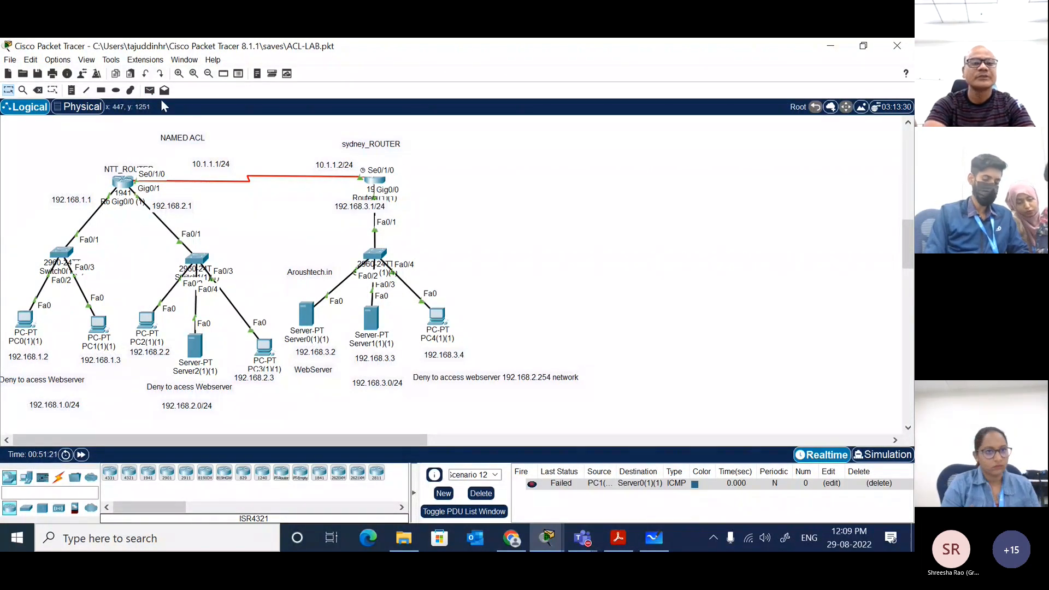
pyautogui.click(149, 90)
pyautogui.click(101, 323)
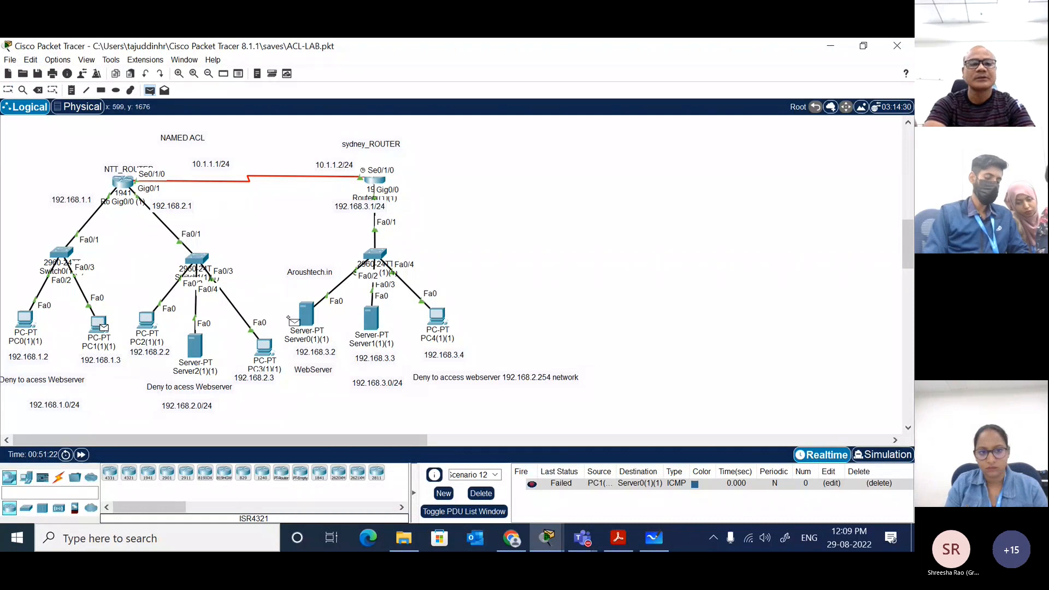
pyautogui.click(308, 317)
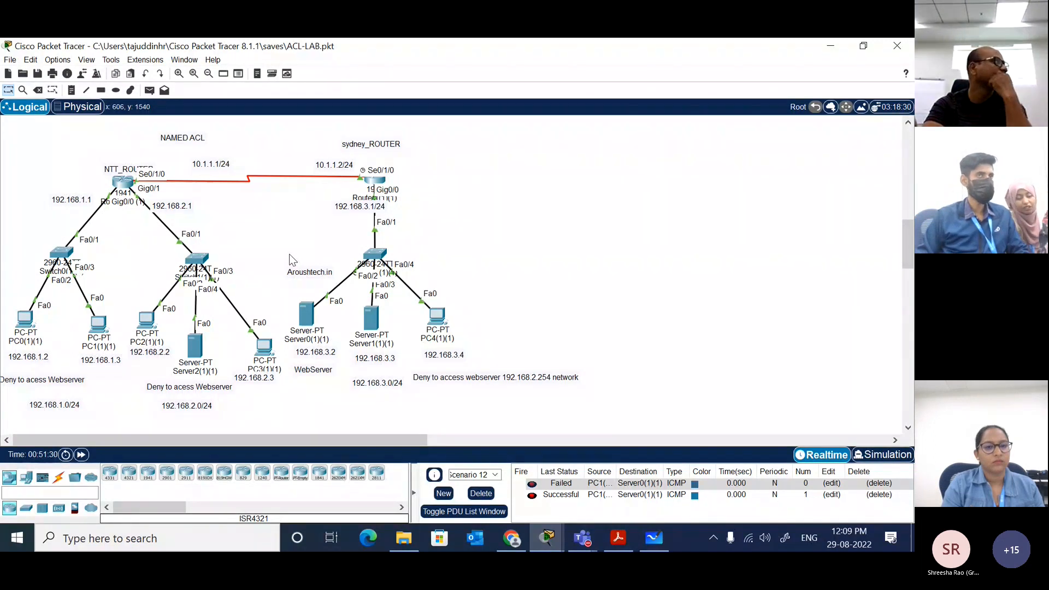
# Step: Send two simple PDUs from the PC at 192.168.1.3 to the server at 192.168.3.3 and check their status
pyautogui.click(149, 90)
pyautogui.click(99, 323)
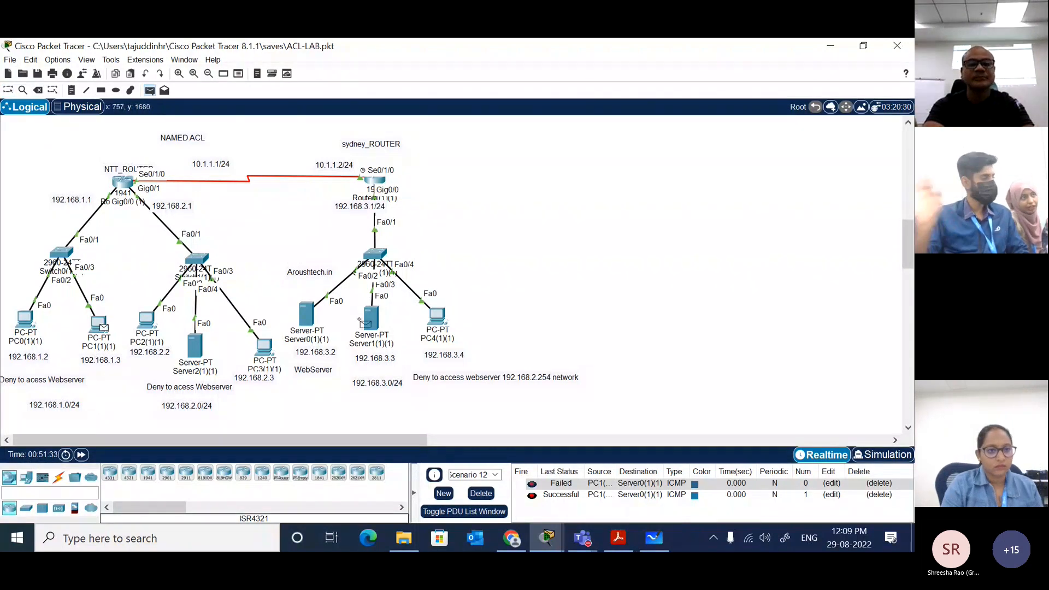
pyautogui.click(371, 317)
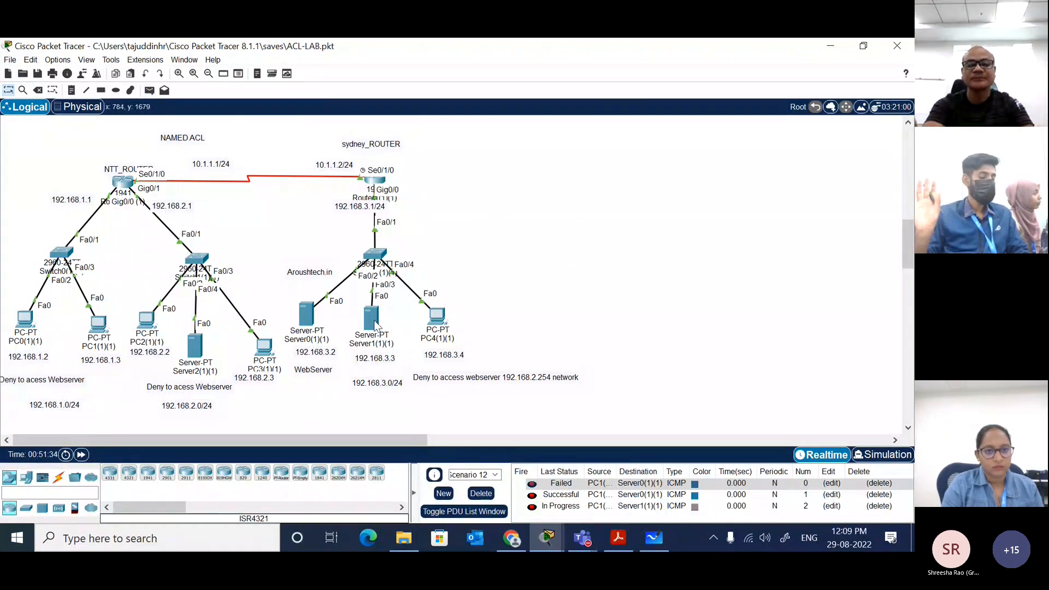
pyautogui.click(149, 90)
pyautogui.click(99, 327)
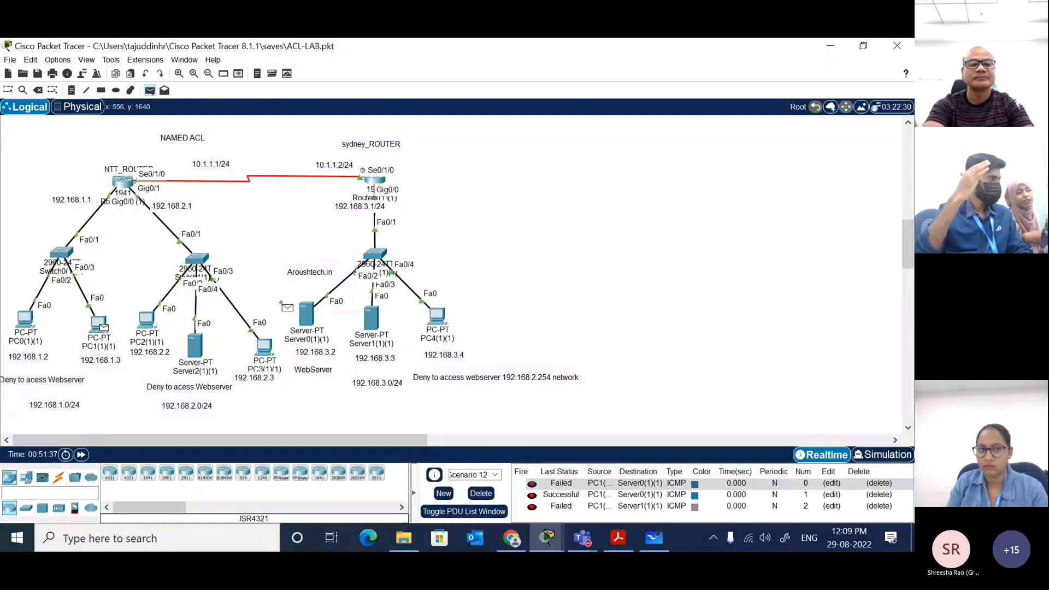
pyautogui.click(371, 316)
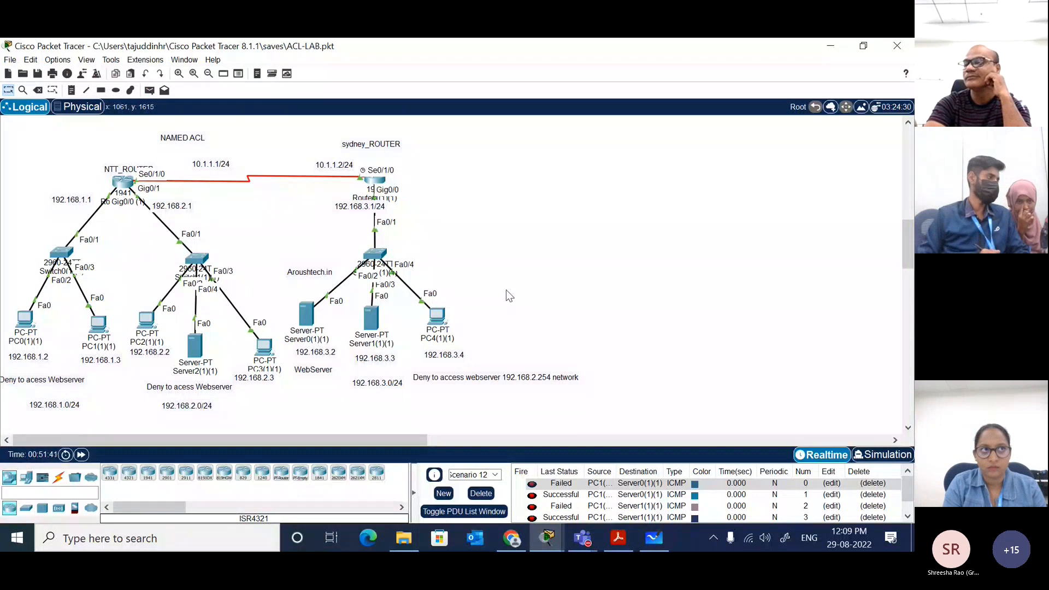
pyautogui.scroll(-1, 667, 496)
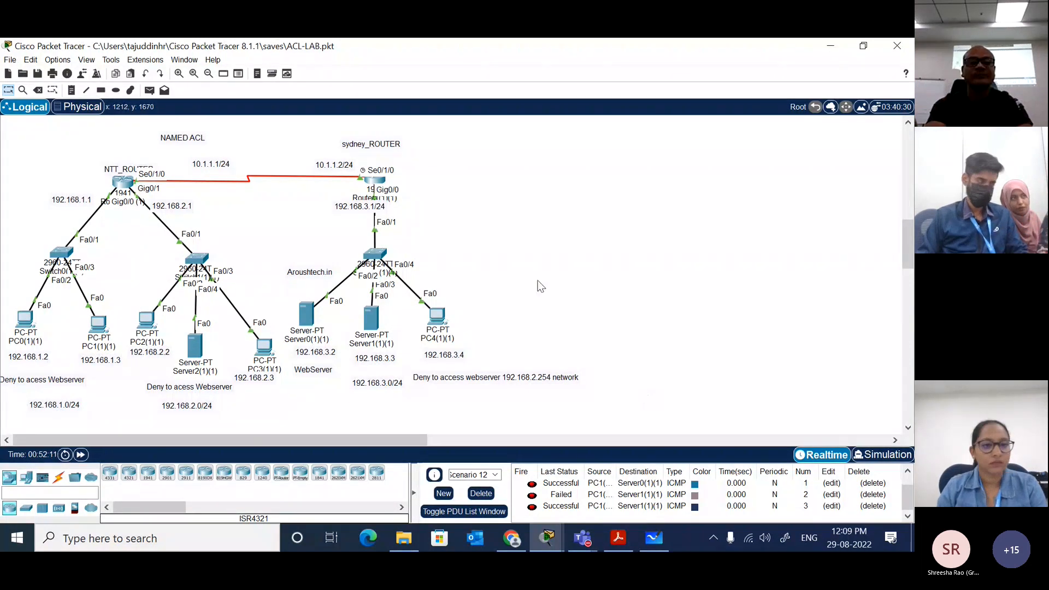
# Step: Show the Sydney router's running configuration and highlight the standard access list HR_PC with its deny and permit rules
pyautogui.click(375, 183)
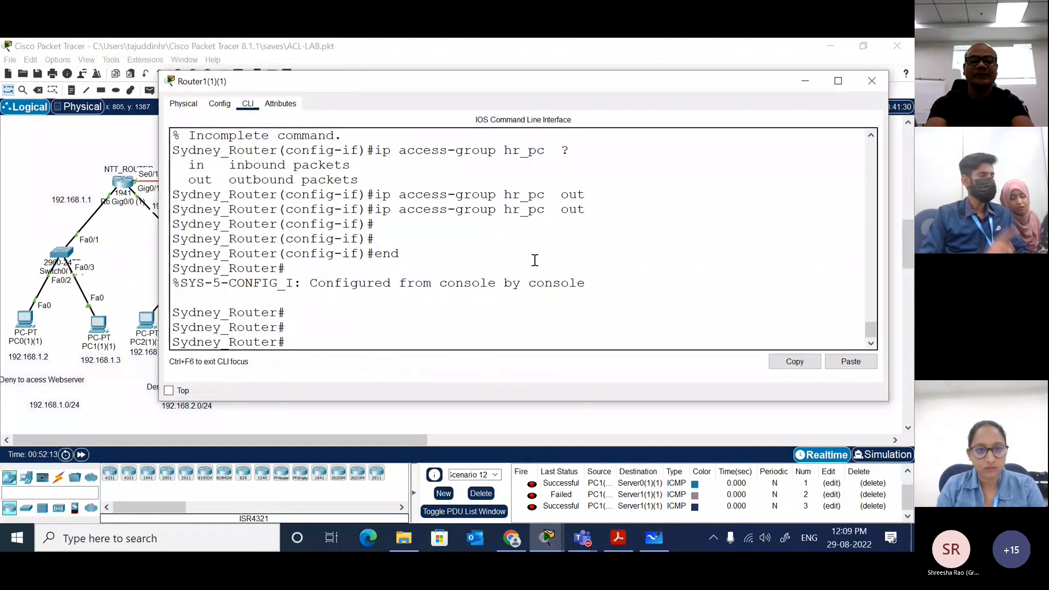
pyautogui.write('sh')
pyautogui.press('Tab')
pyautogui.write('r')
pyautogui.press('Return')
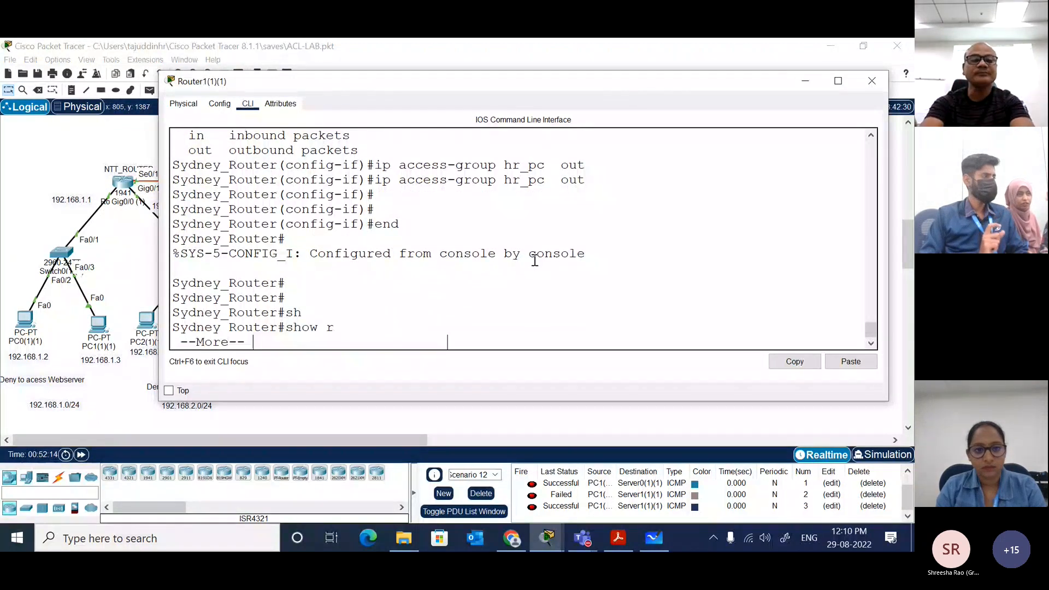
pyautogui.press('space')
pyautogui.press('space')
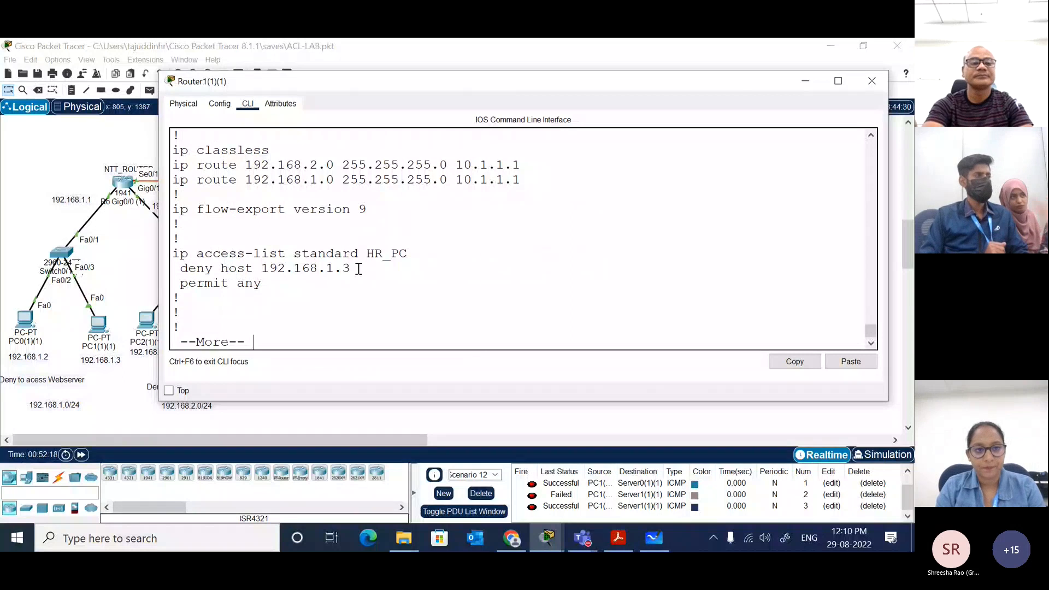
pyautogui.press('space')
pyautogui.scroll(5, 359, 268)
pyautogui.scroll(1, 358, 269)
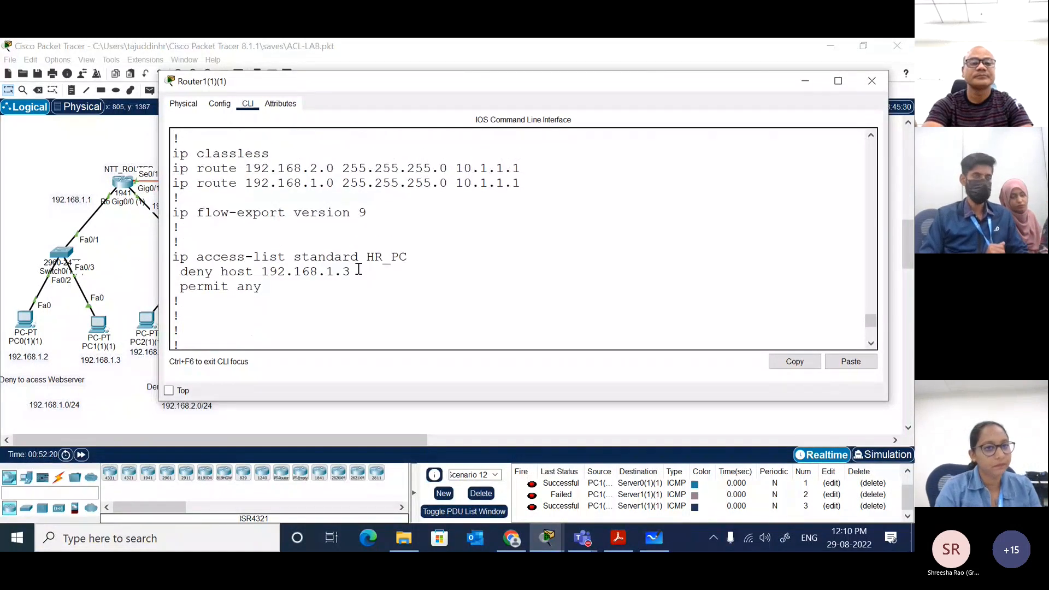
pyautogui.moveTo(300, 300); pyautogui.dragTo(168, 263)
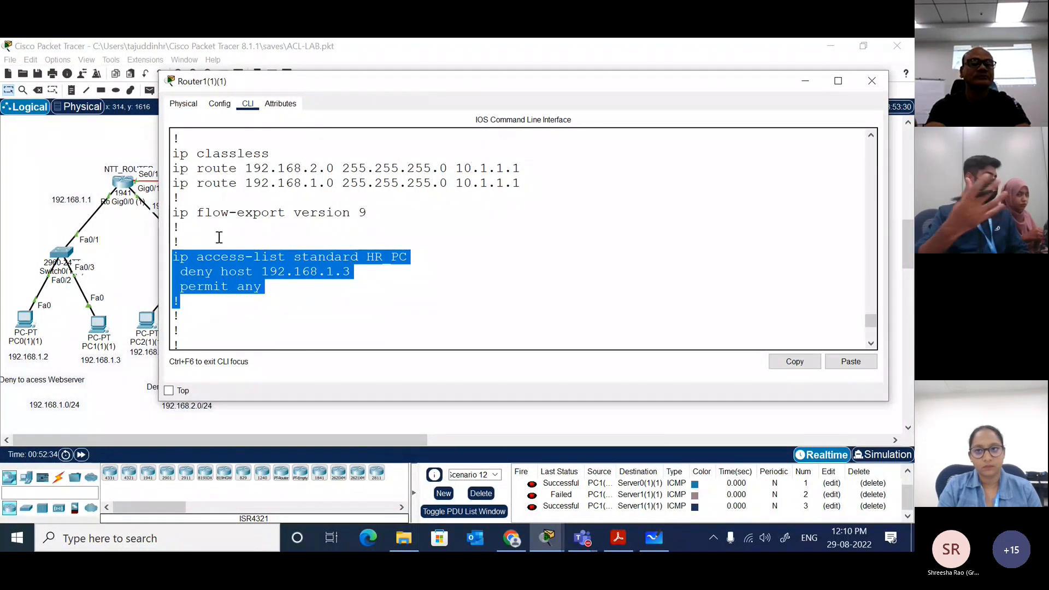
# Step: Return to the topology, delete the current PDU scenario and create a new empty one
pyautogui.click(125, 337)
pyautogui.click(481, 494)
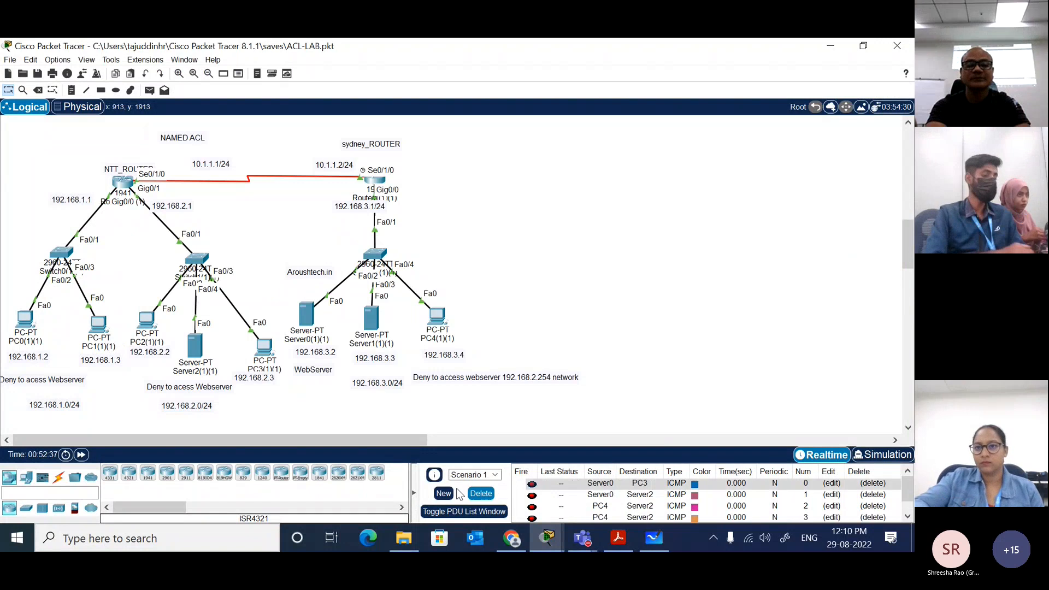
pyautogui.click(444, 493)
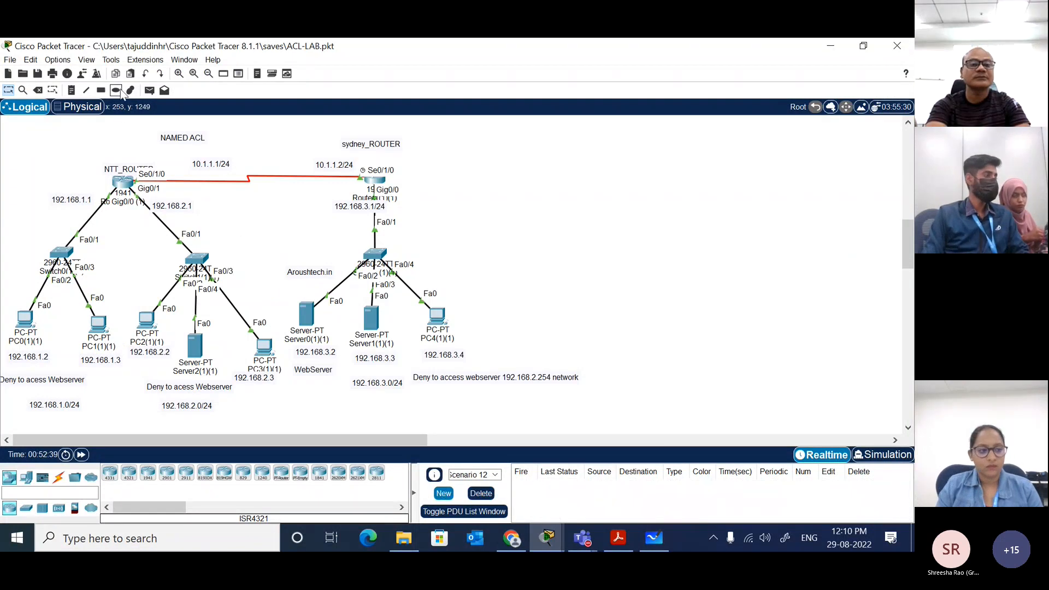
# Step: Send a simple PDU from the PC at 192.168.1.3 to the web server at 192.168.3.2 and one to the server at 192.168.3.3
pyautogui.click(149, 91)
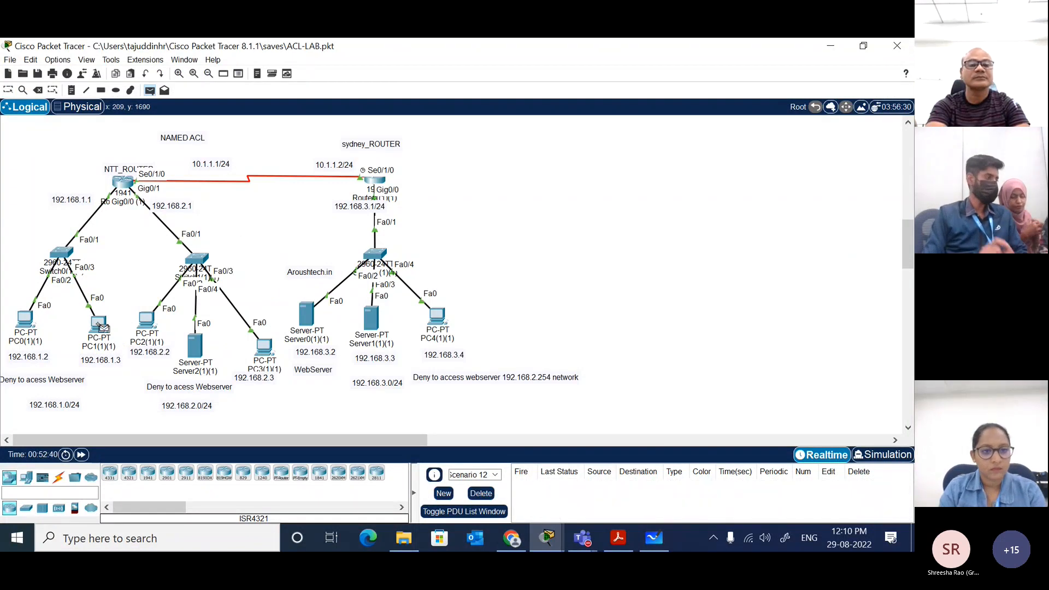
pyautogui.click(102, 326)
pyautogui.click(306, 314)
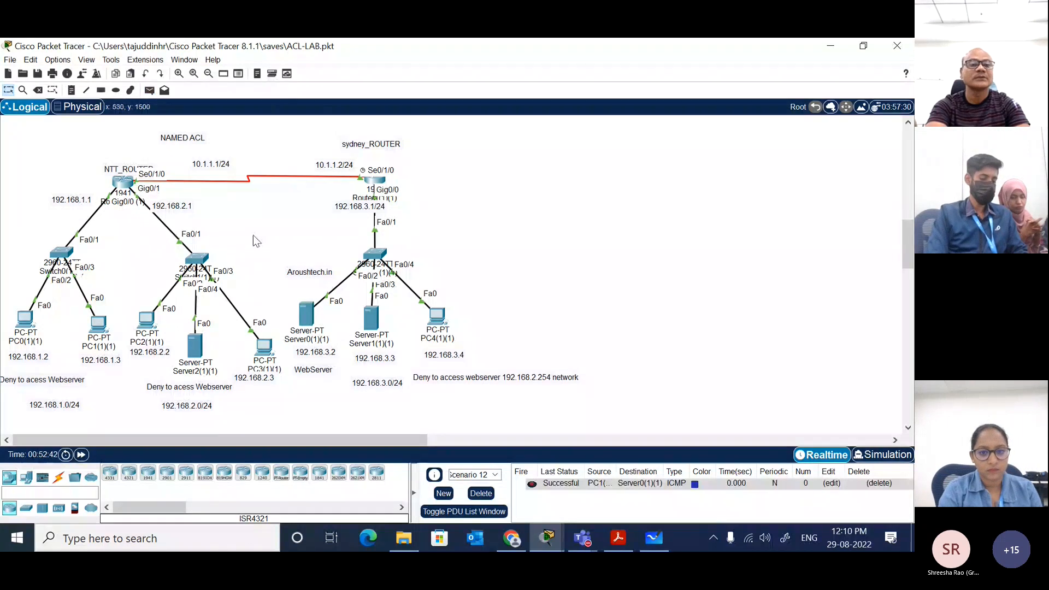
pyautogui.click(149, 90)
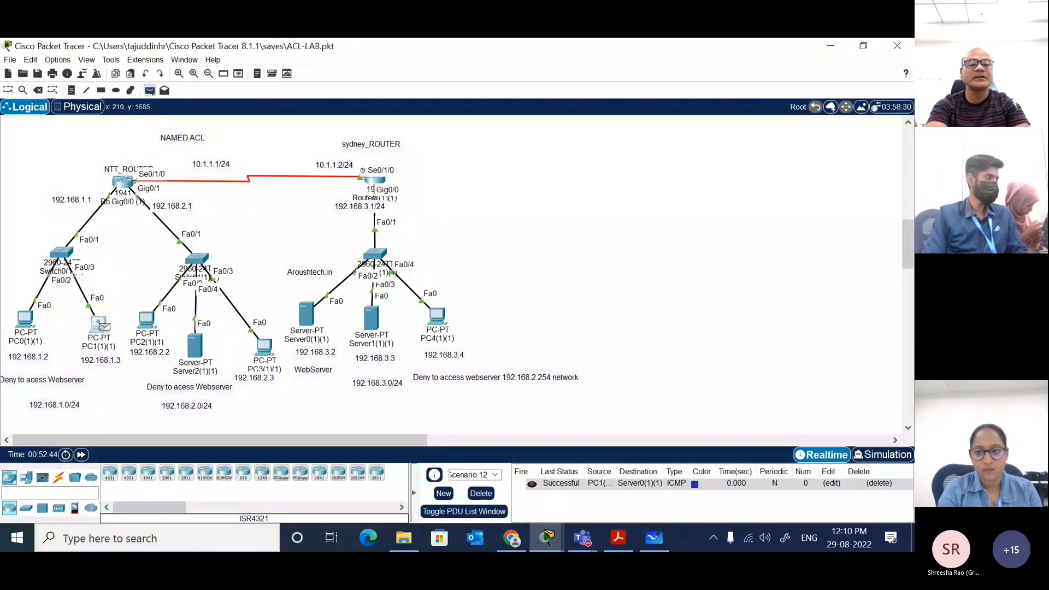
pyautogui.click(102, 326)
pyautogui.click(371, 317)
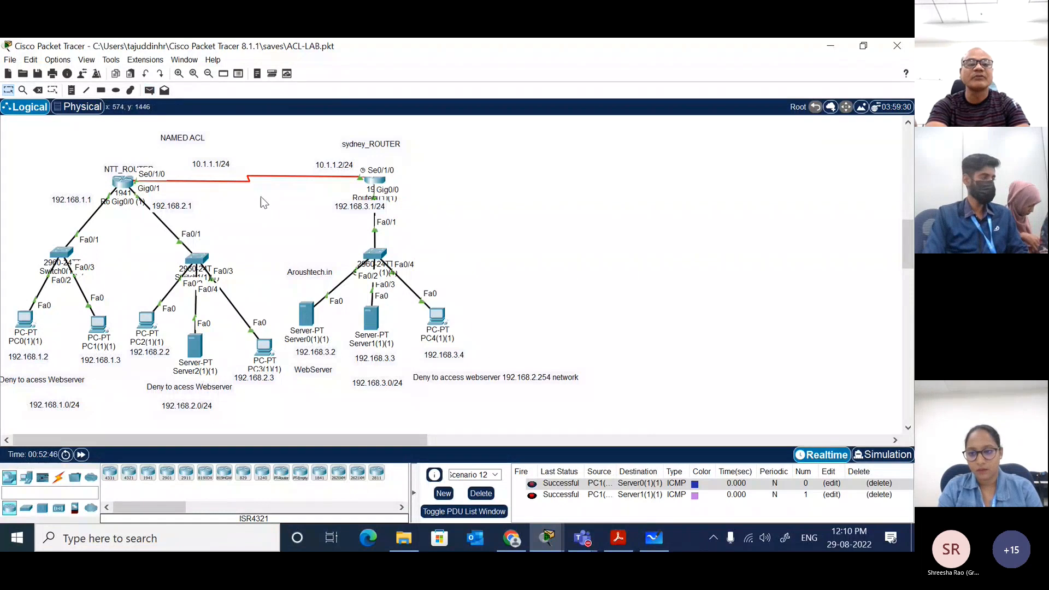
# Step: Send two simple PDUs from the PC at 192.168.1.3 to the PC at 192.168.3.4, and create a new empty PDU scenario
pyautogui.click(149, 90)
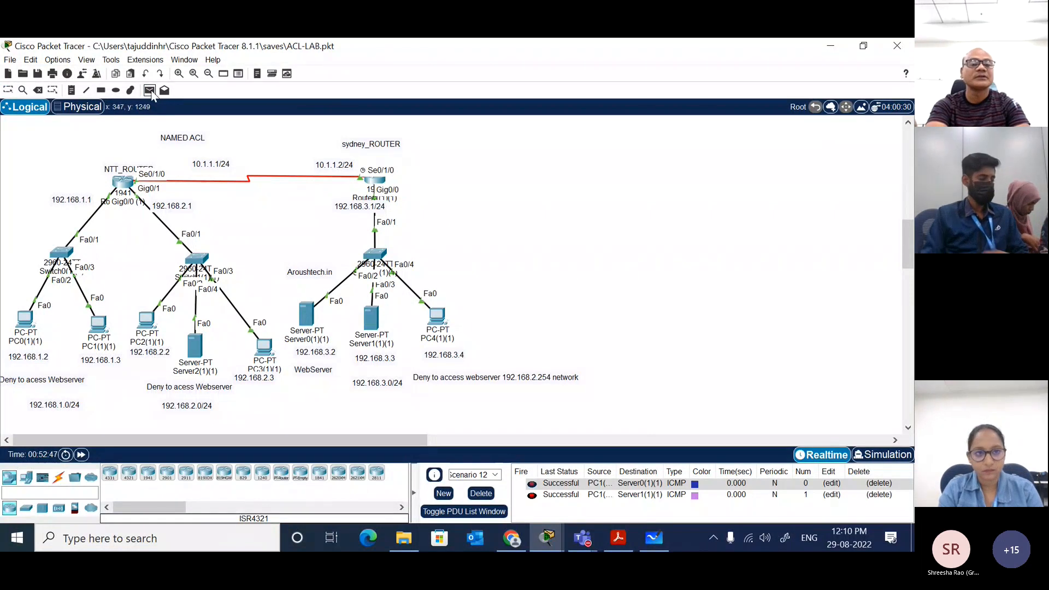
pyautogui.click(95, 324)
pyautogui.click(437, 315)
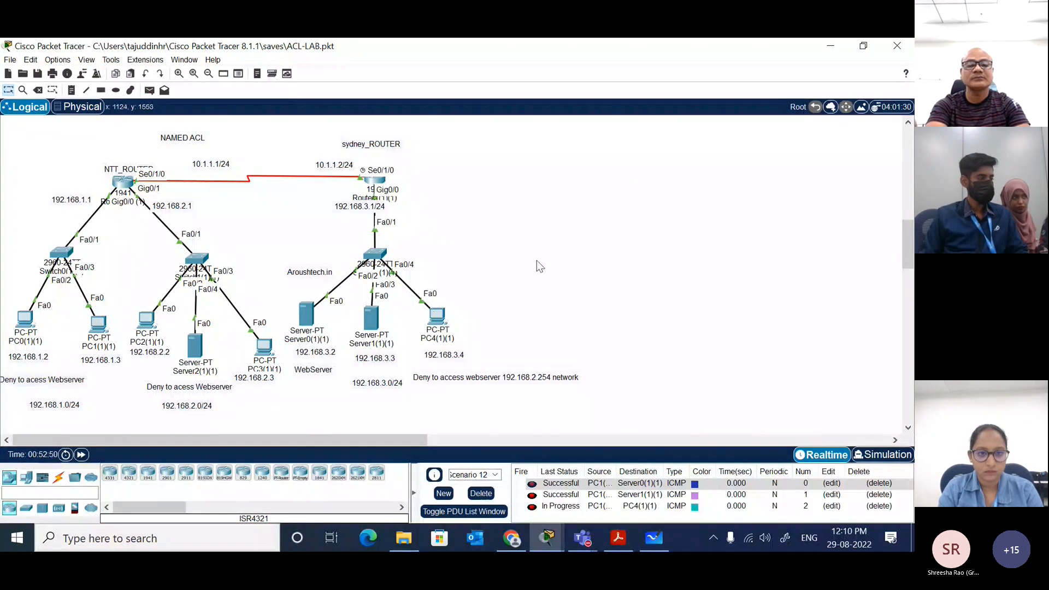
pyautogui.click(149, 90)
pyautogui.click(99, 325)
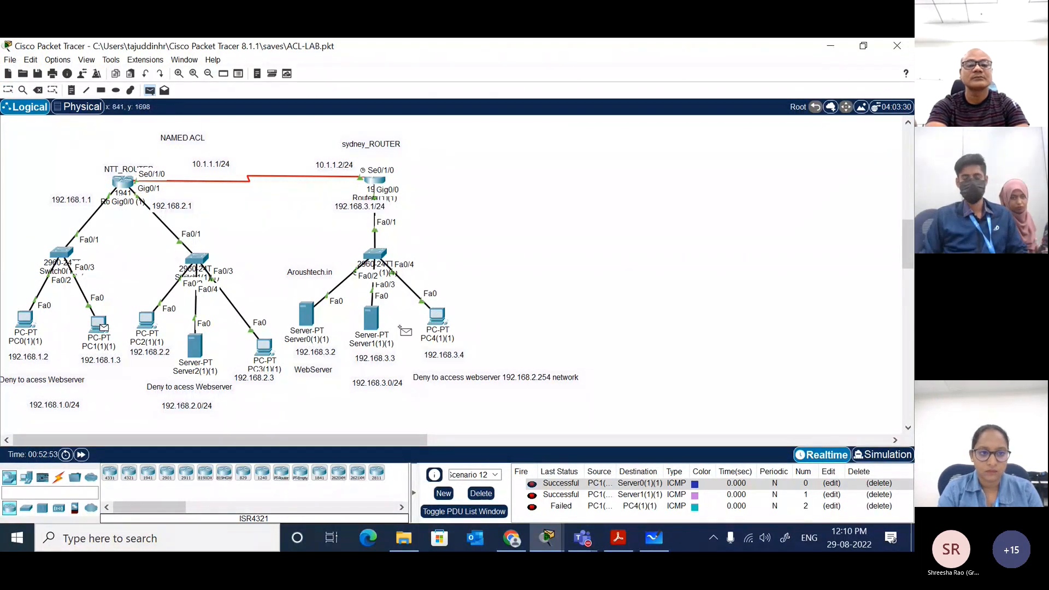
pyautogui.click(437, 316)
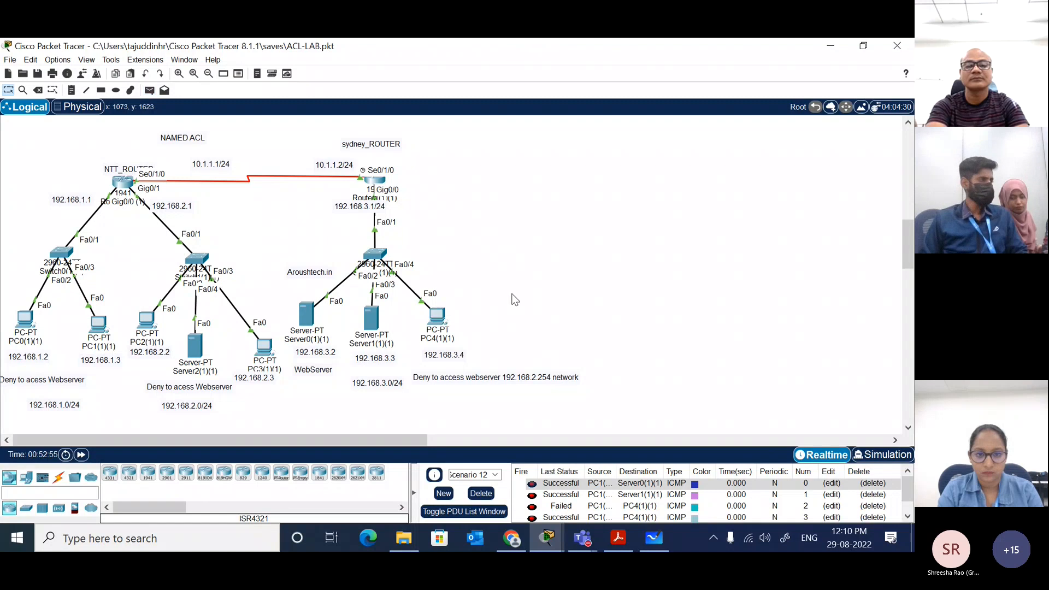
pyautogui.click(444, 493)
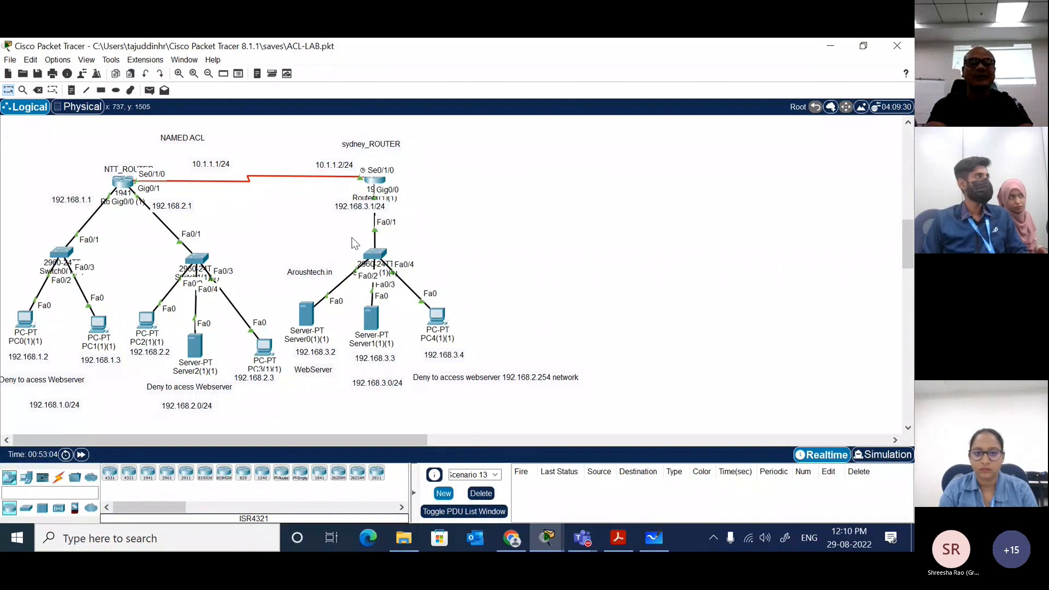
# Step: Review the HR_PC standard access list and its deny and permit rules in the Sydney router's running configuration, and return to the topology
pyautogui.click(380, 181)
pyautogui.click(508, 254)
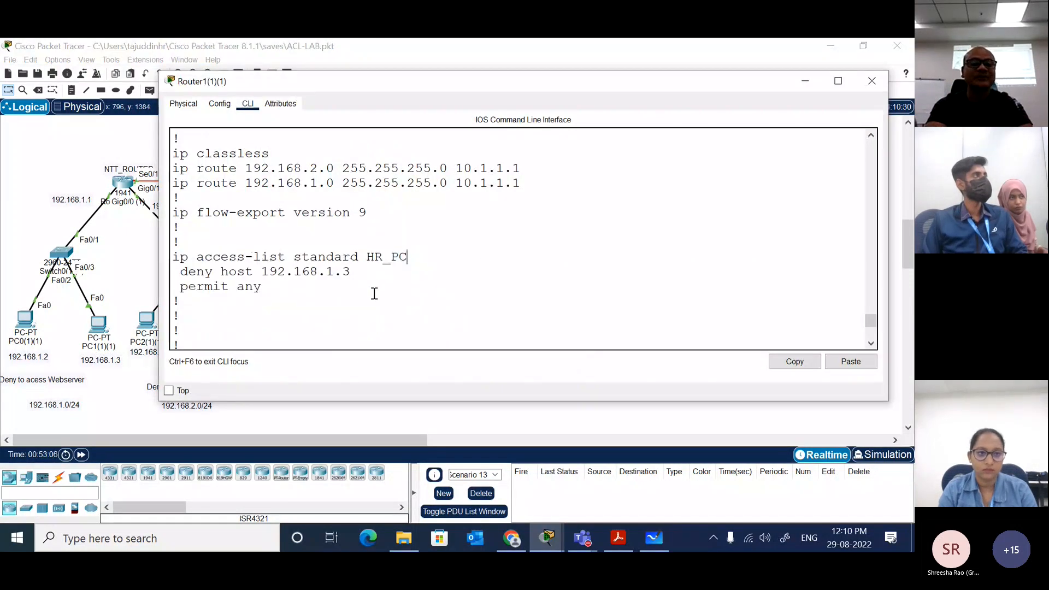
pyautogui.moveTo(313, 291); pyautogui.dragTo(175, 253)
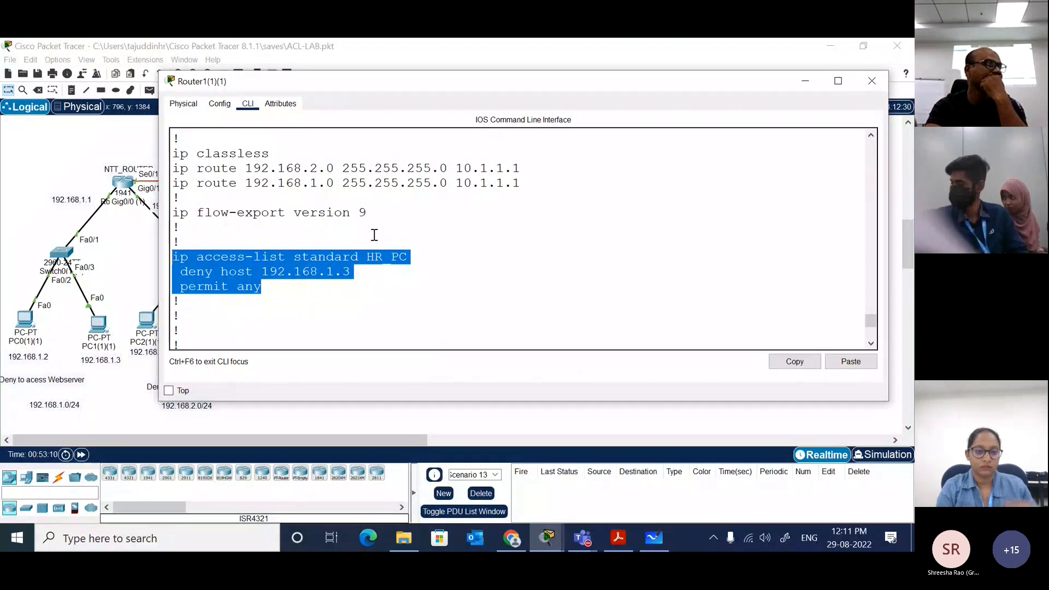
pyautogui.click(64, 159)
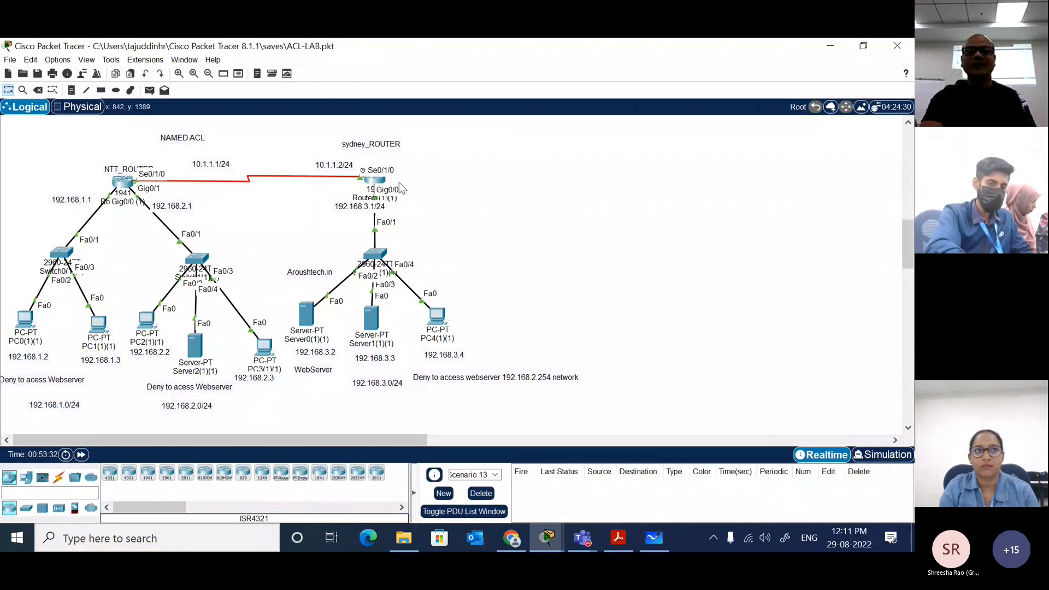
pyautogui.click(376, 180)
pyautogui.click(511, 267)
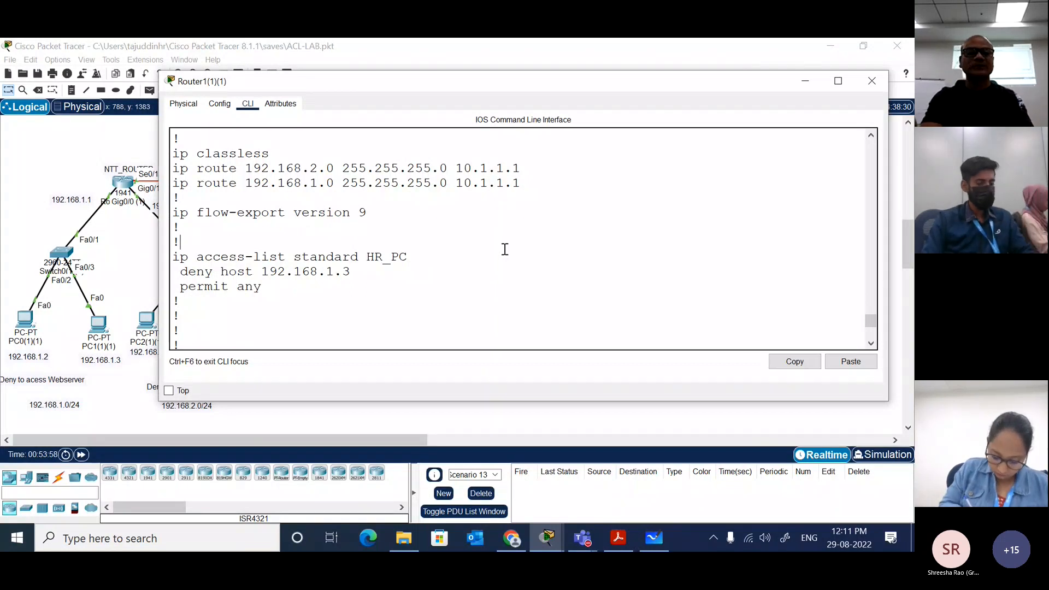
pyautogui.click(67, 157)
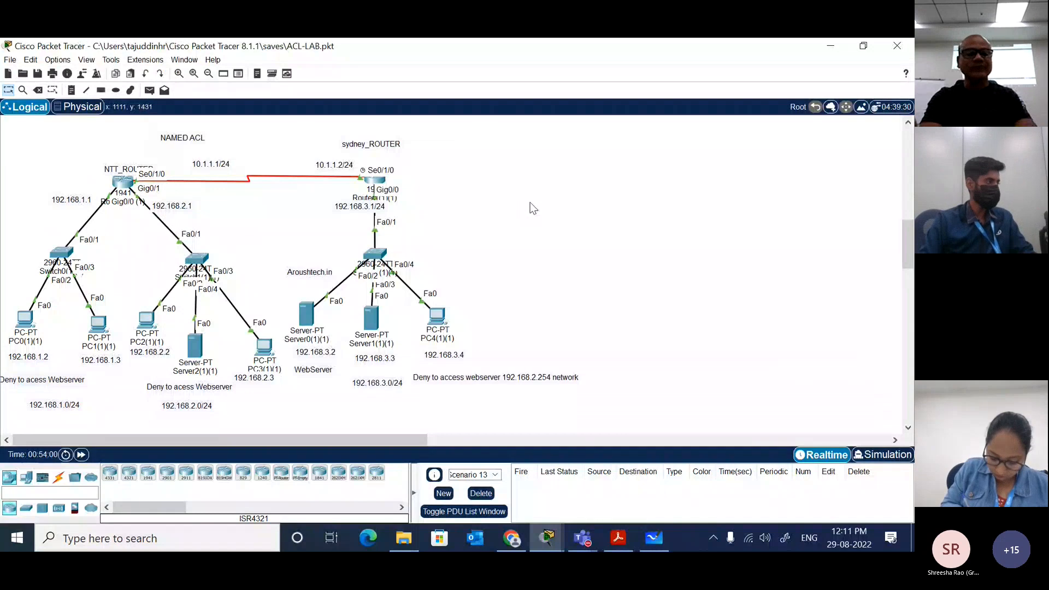
# Step: Save the ACL-LAB.pkt file and close Packet Tracer
pyautogui.hotkey('ctrl', 's')
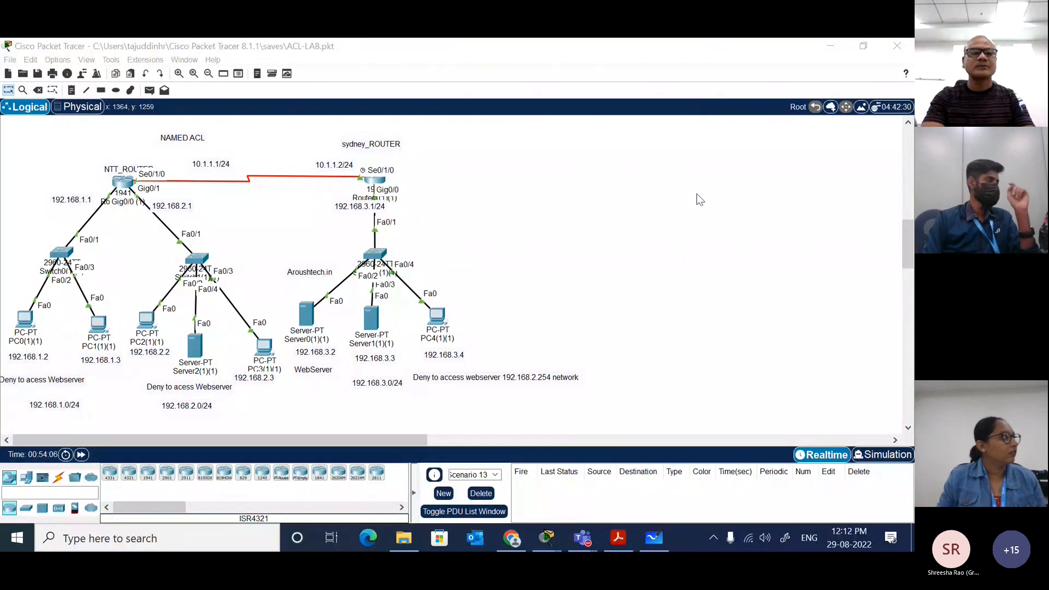
pyautogui.click(557, 347)
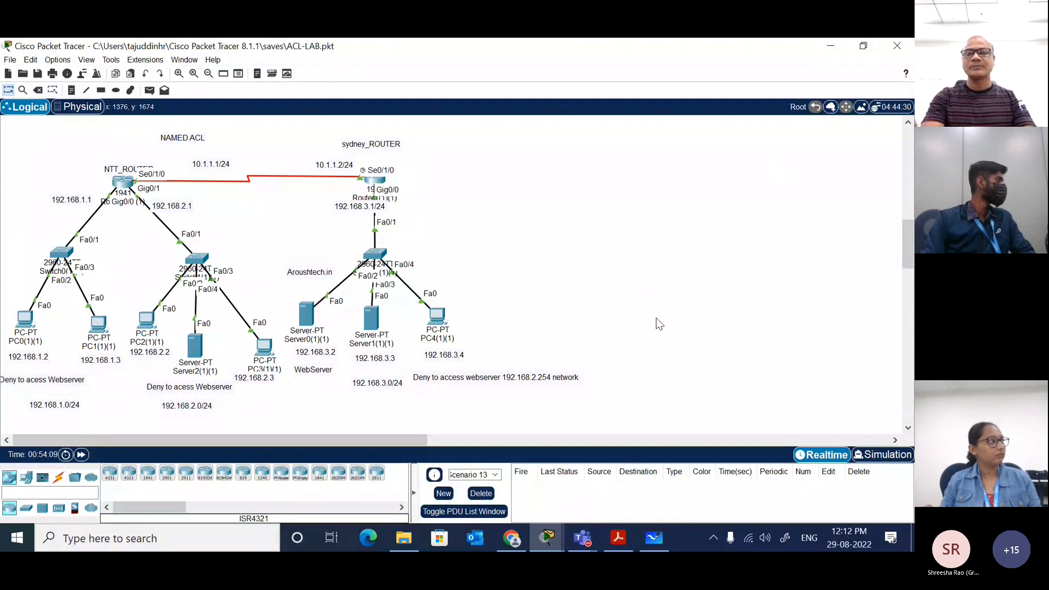
pyautogui.click(904, 47)
pyautogui.click(421, 304)
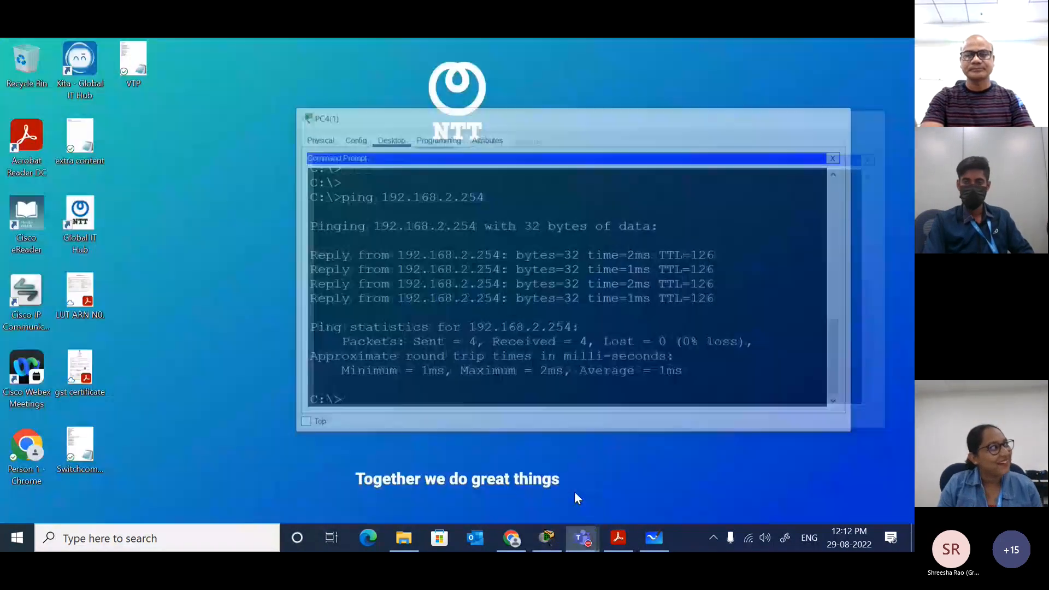
# Step: In File Explorer, open the saves folder of Cisco Packet Tracer 8.1.1 within the user's profile on drive C
pyautogui.click(404, 538)
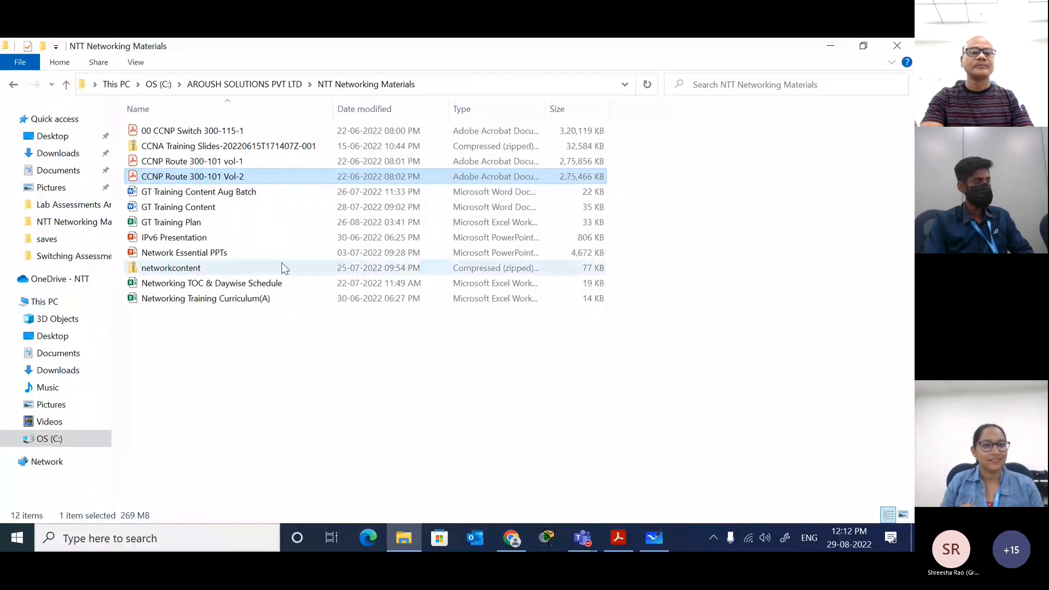
pyautogui.click(44, 301)
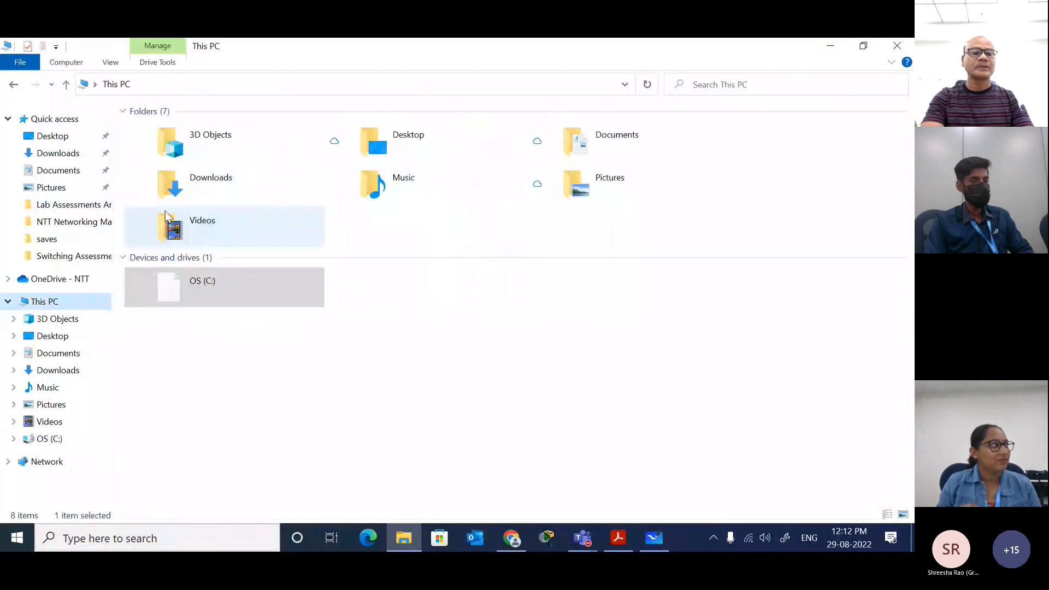
pyautogui.doubleClick(201, 283)
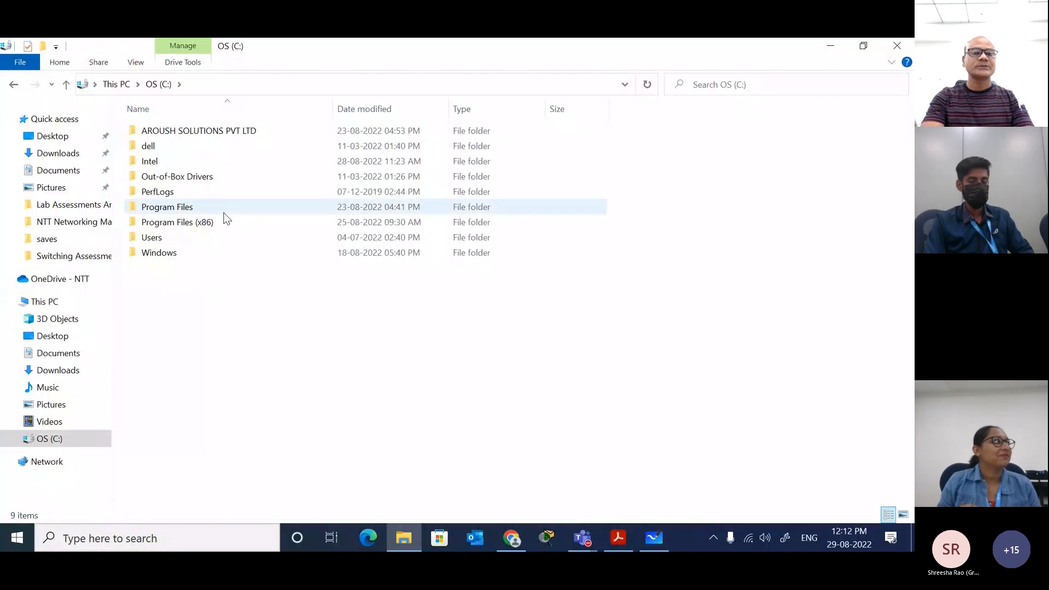
pyautogui.doubleClick(202, 239)
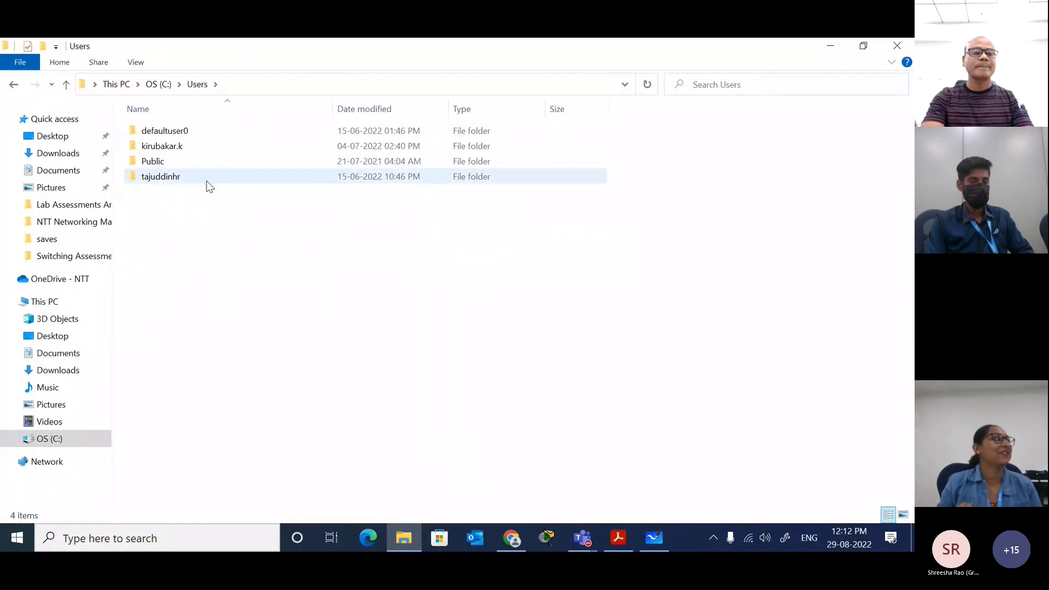
pyautogui.doubleClick(208, 178)
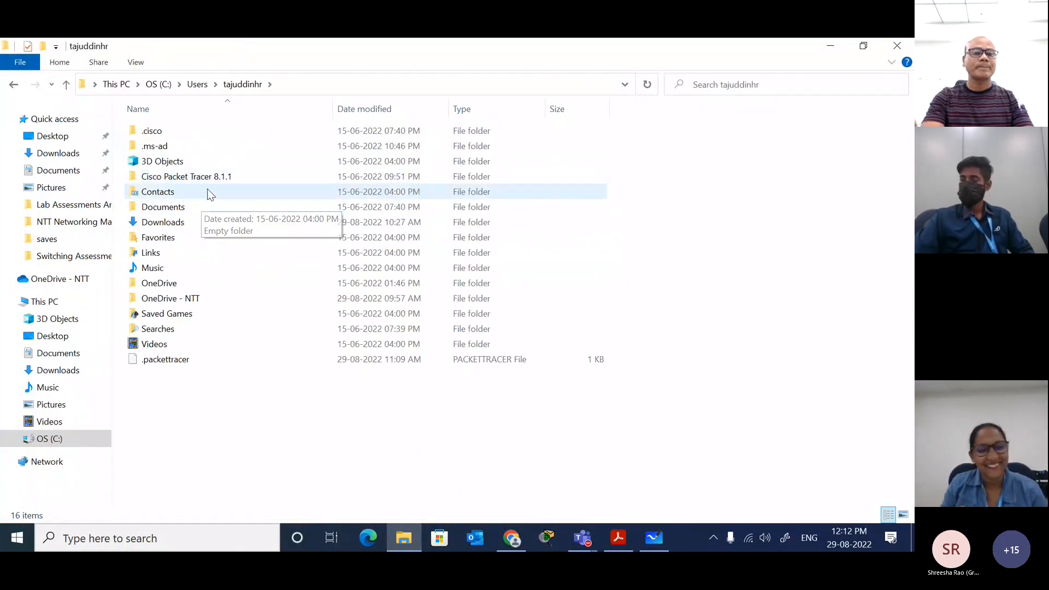
pyautogui.doubleClick(219, 176)
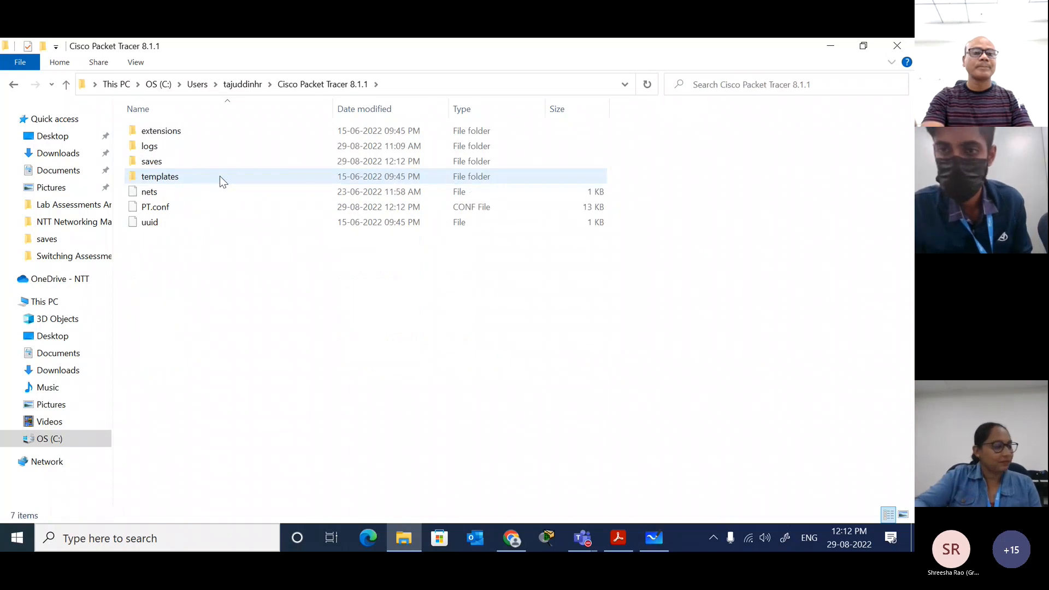
pyautogui.doubleClick(216, 162)
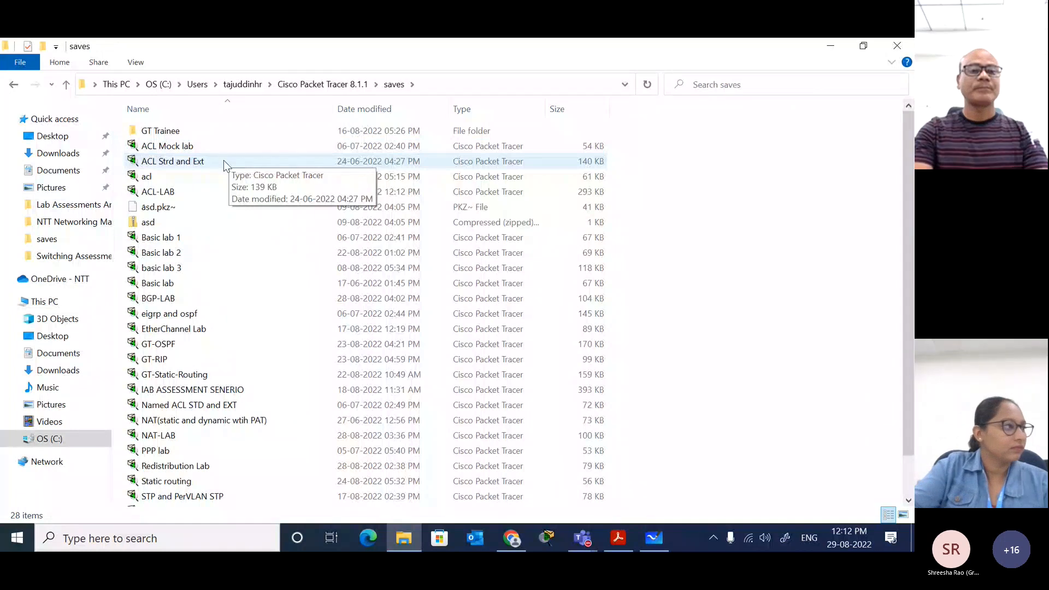
# Step: Select the ACL-LAB file and switch to Teams to start a new conversation in the General channel of GT training 2022
pyautogui.moveTo(201, 190); pyautogui.dragTo(457, 471)
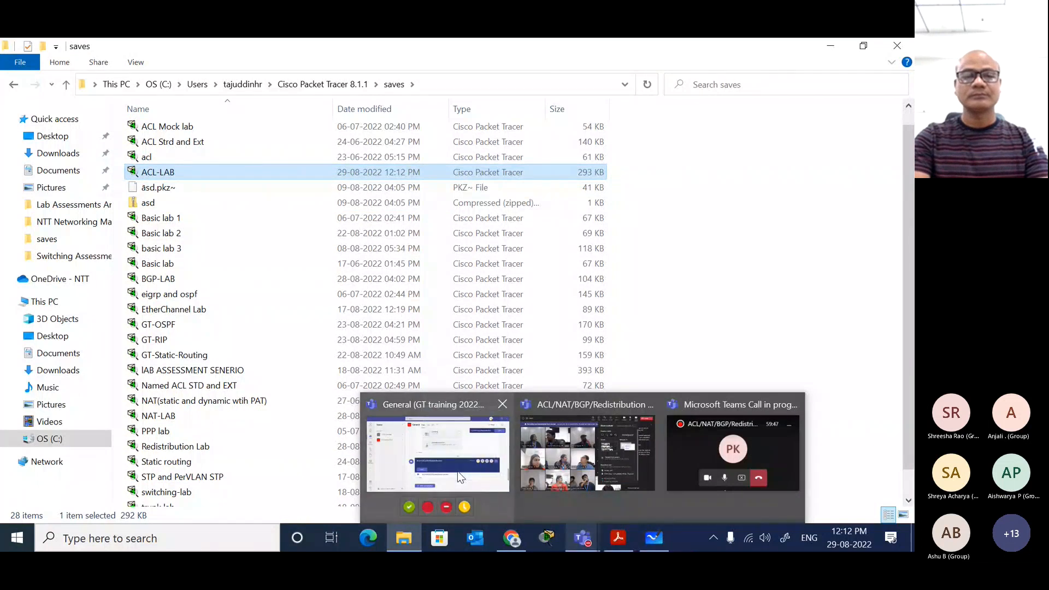
pyautogui.click(457, 471)
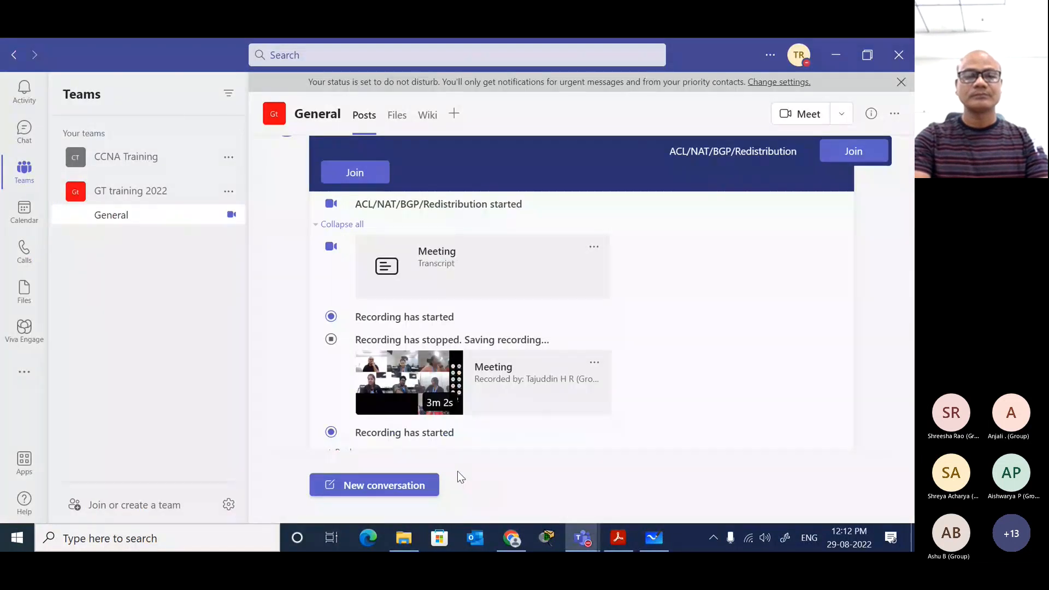
pyautogui.click(407, 485)
pyautogui.scroll(-1, 458, 436)
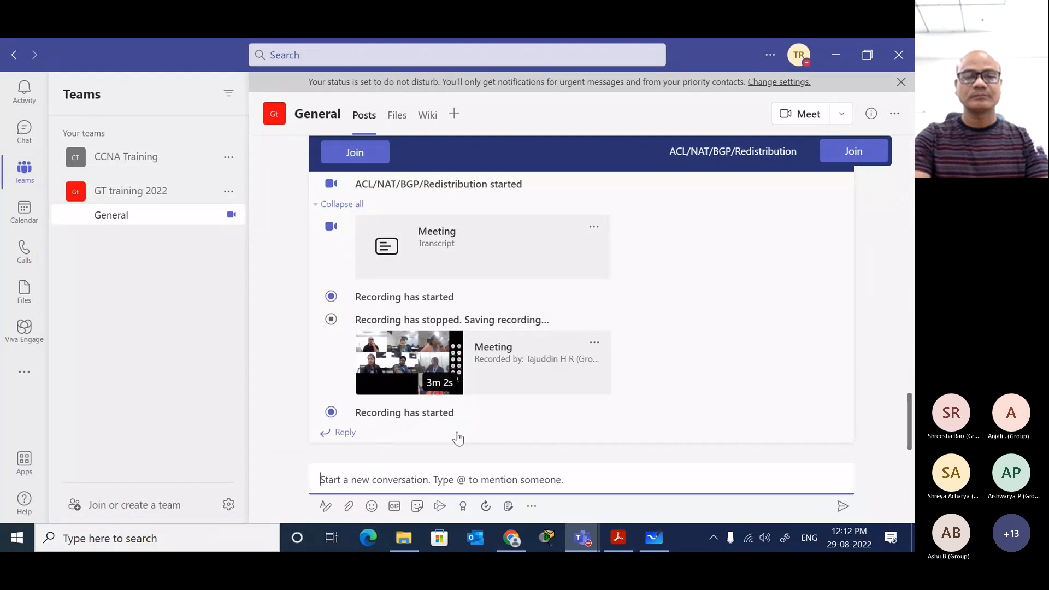
# Step: Attach ACL-LAB.pkt from the saves folder to the new conversation in the General channel and post it
pyautogui.click(403, 538)
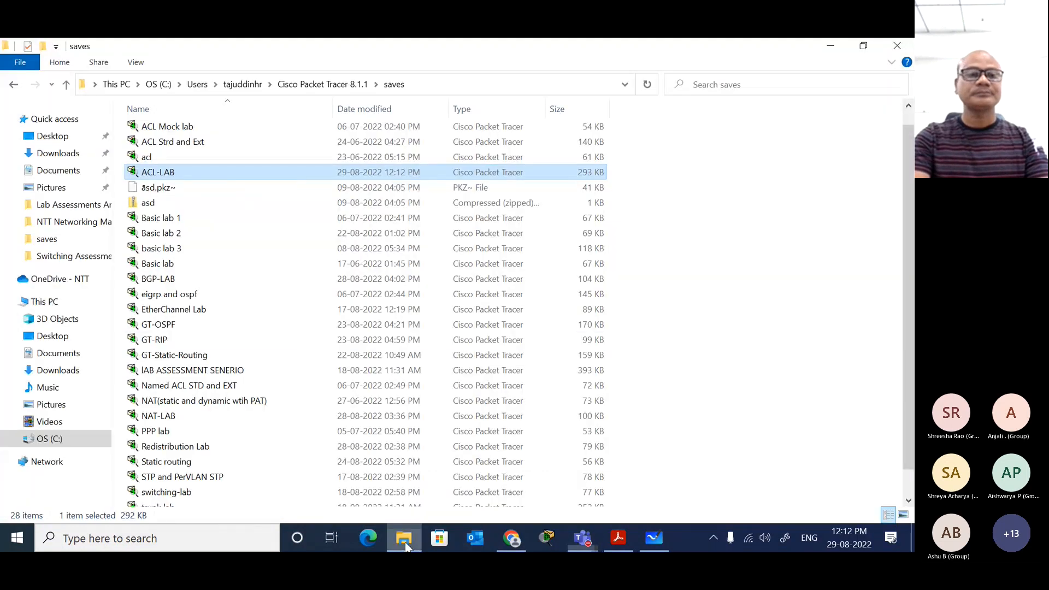
pyautogui.moveTo(146, 181); pyautogui.dragTo(390, 487)
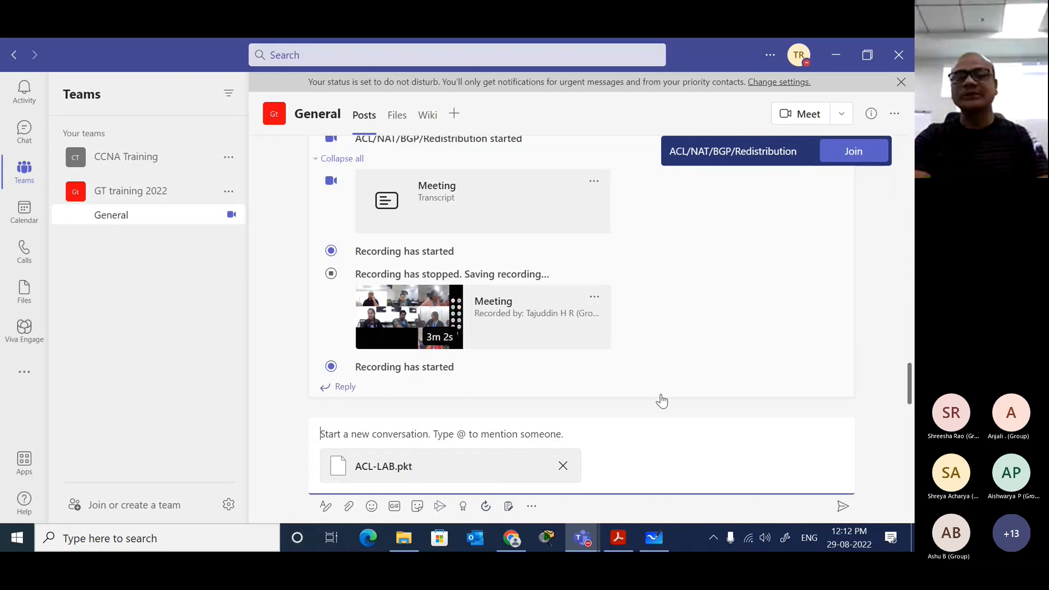
pyautogui.click(842, 506)
pyautogui.click(800, 409)
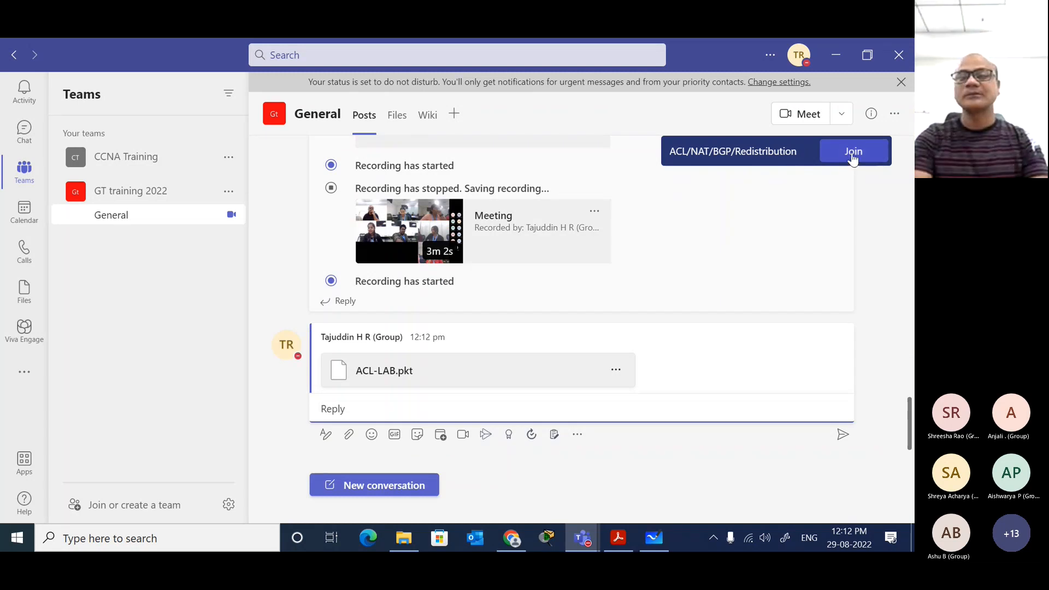
# Step: Minimize Teams and File Explorer, and open the saved NAT-LAB.pkt file in Packet Tracer
pyautogui.click(834, 49)
pyautogui.click(828, 47)
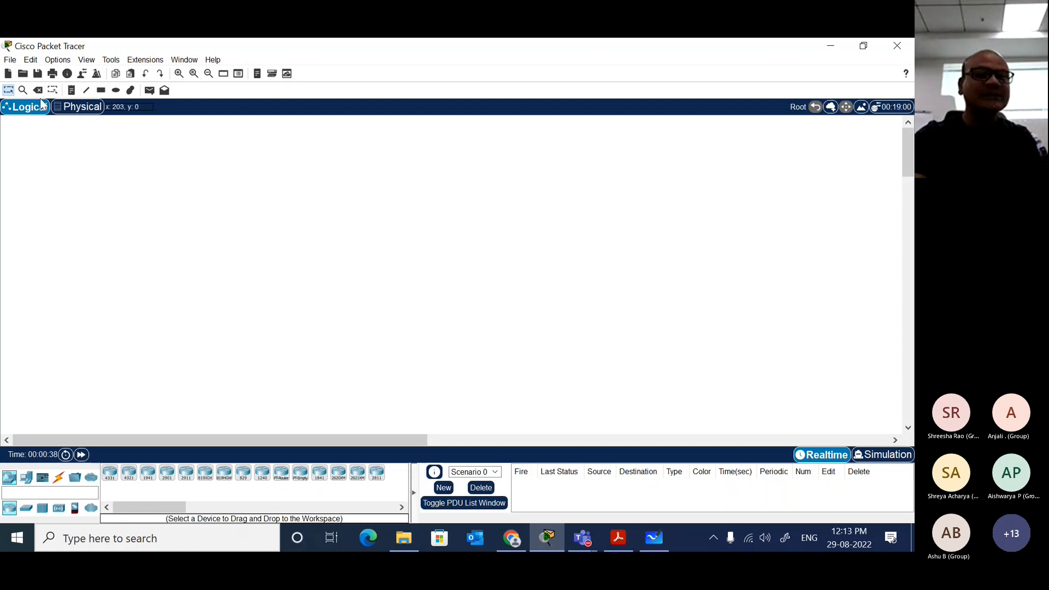
pyautogui.click(22, 73)
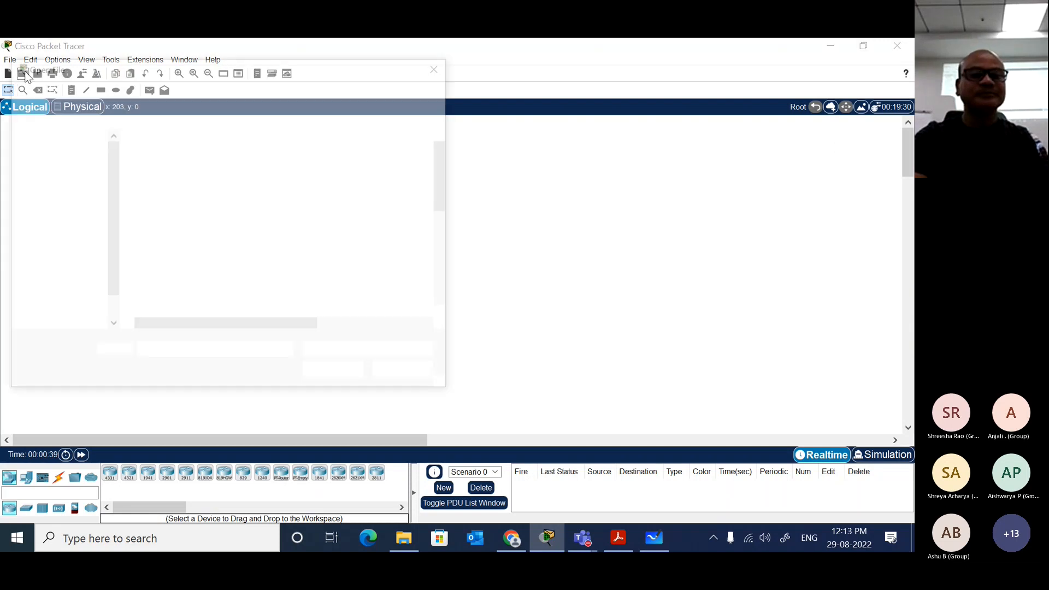
pyautogui.doubleClick(257, 192)
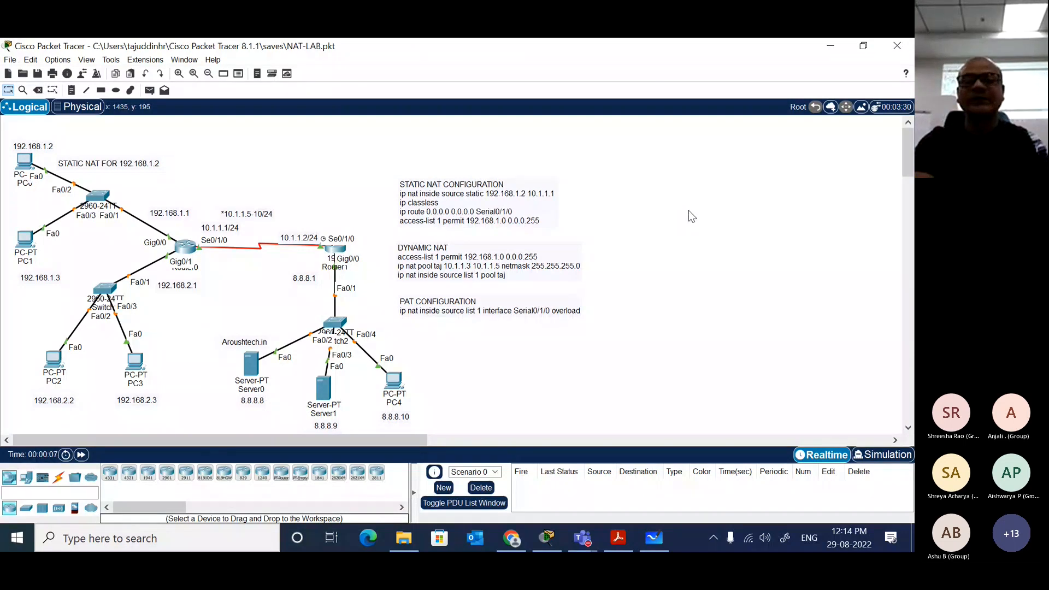
# Step: Open Router0's command line in an enlarged window and enter privileged EXEC mode
pyautogui.scroll(-5, 710, 228)
pyautogui.scroll(5, 710, 227)
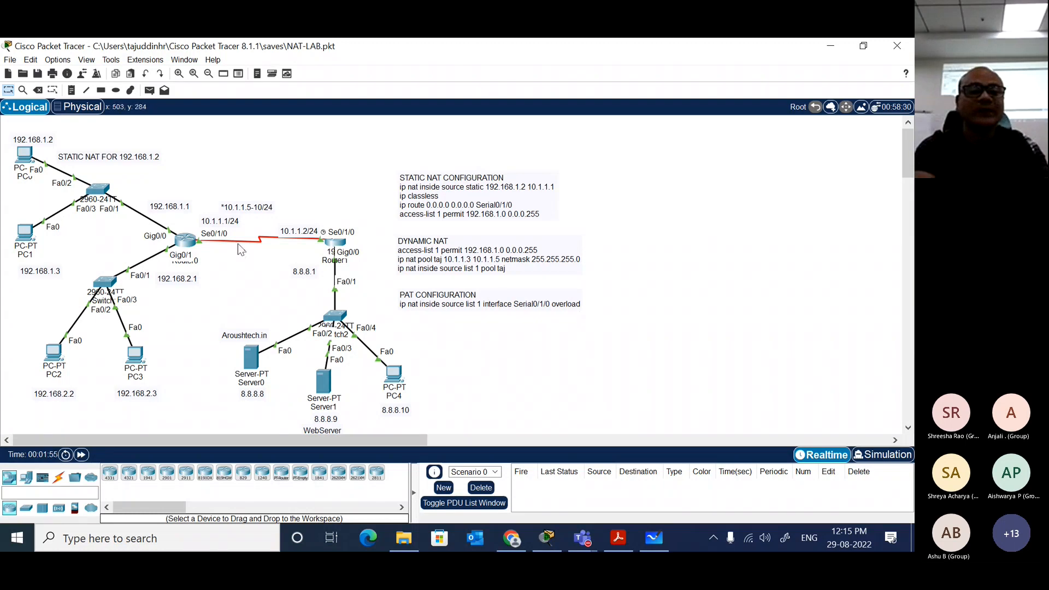
pyautogui.click(186, 240)
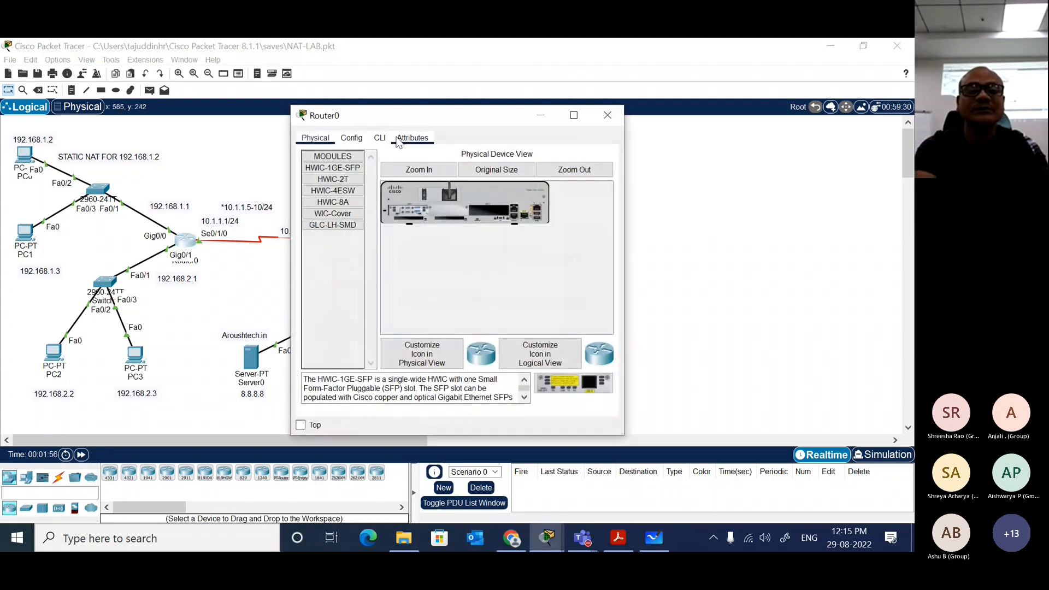
pyautogui.click(379, 137)
pyautogui.moveTo(625, 238); pyautogui.dragTo(899, 238)
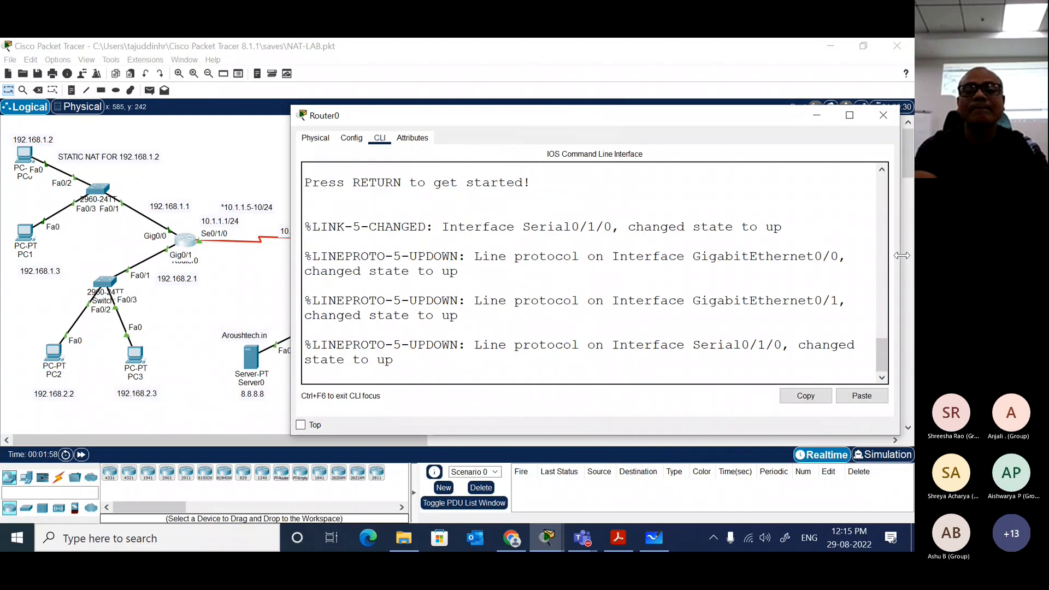
pyautogui.press('Return')
pyautogui.press('Return')
pyautogui.press('Return')
pyautogui.write('en')
pyautogui.press('Tab')
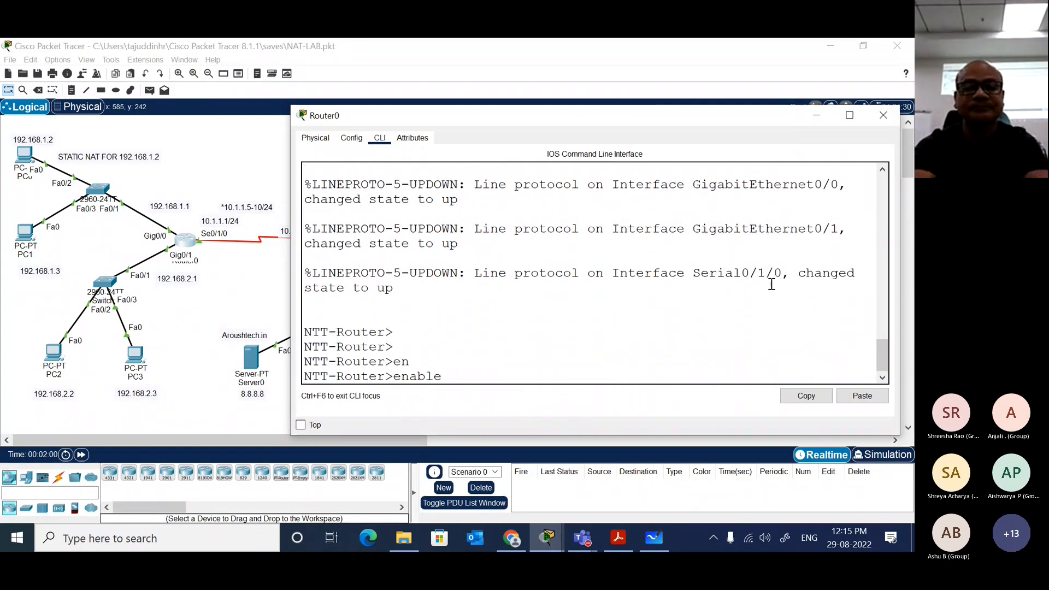
pyautogui.press('Return')
# Step: Display Router0's running configuration in full and examine its NAT, default route and access-list entries
pyautogui.write('sh')
pyautogui.press('Tab')
pyautogui.write('i')
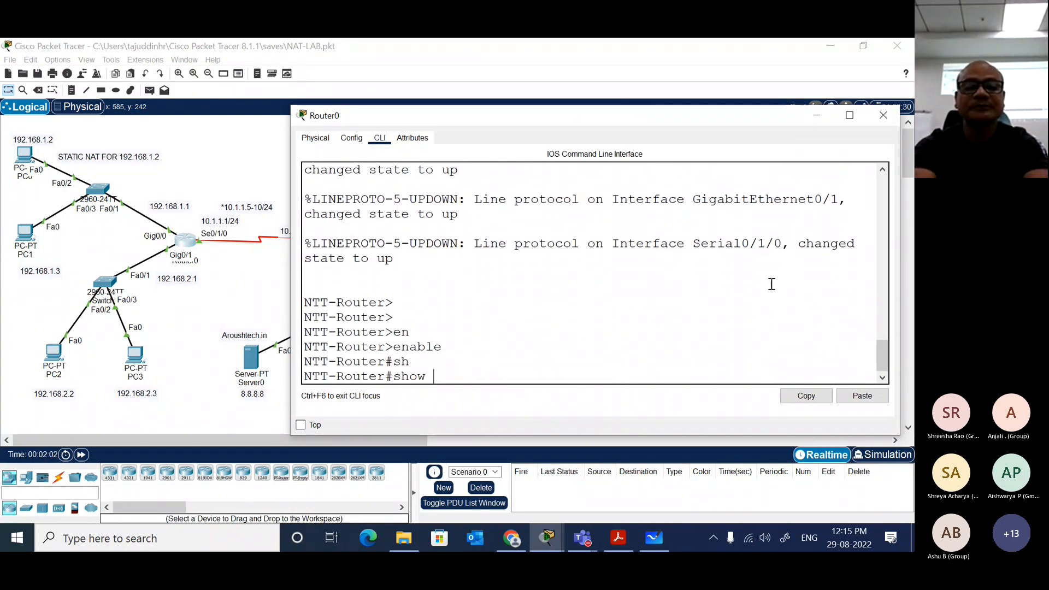
pyautogui.write('run')
pyautogui.press('Return')
pyautogui.press('space')
pyautogui.press('space')
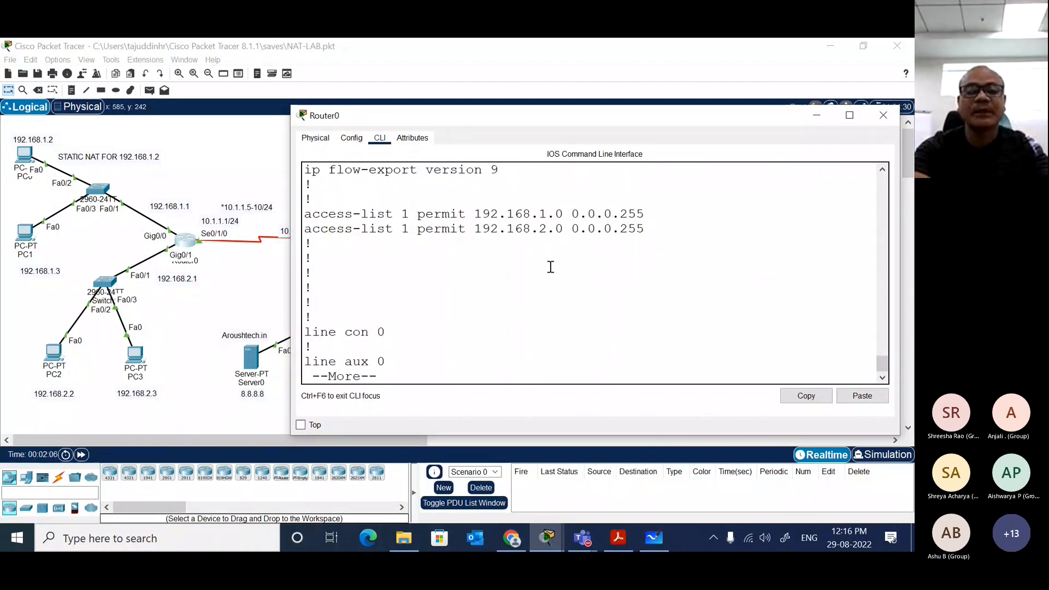
pyautogui.press('space')
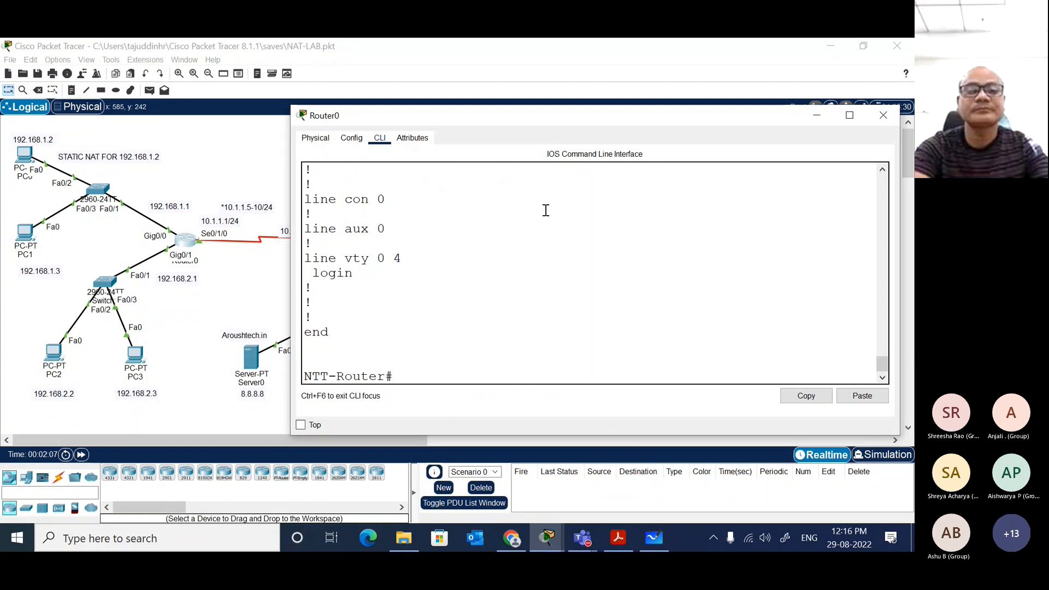
pyautogui.scroll(7, 545, 210)
pyautogui.scroll(1, 546, 210)
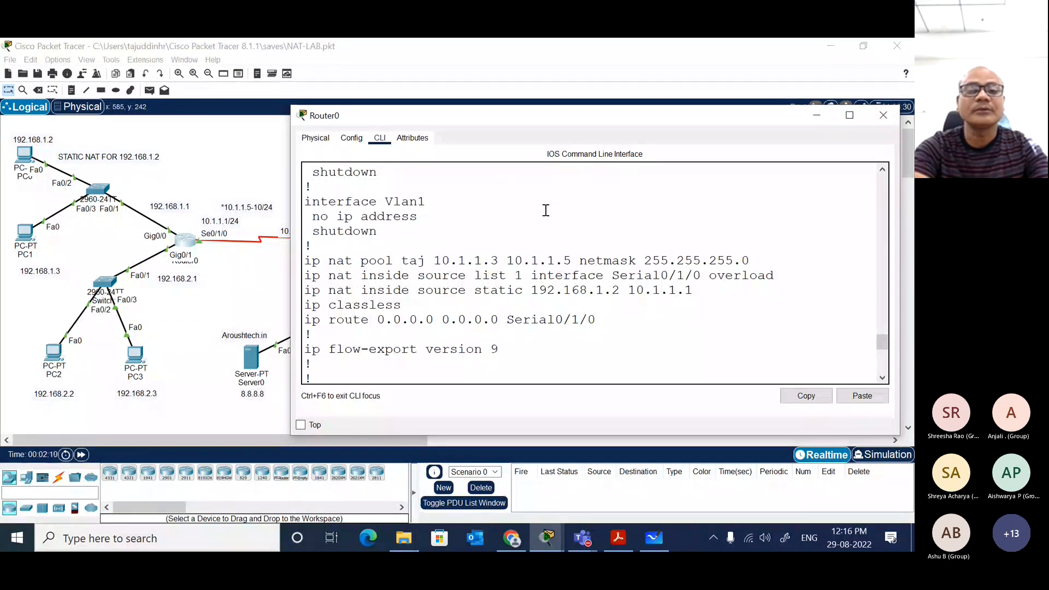
pyautogui.scroll(-3, 545, 210)
pyautogui.scroll(2, 545, 210)
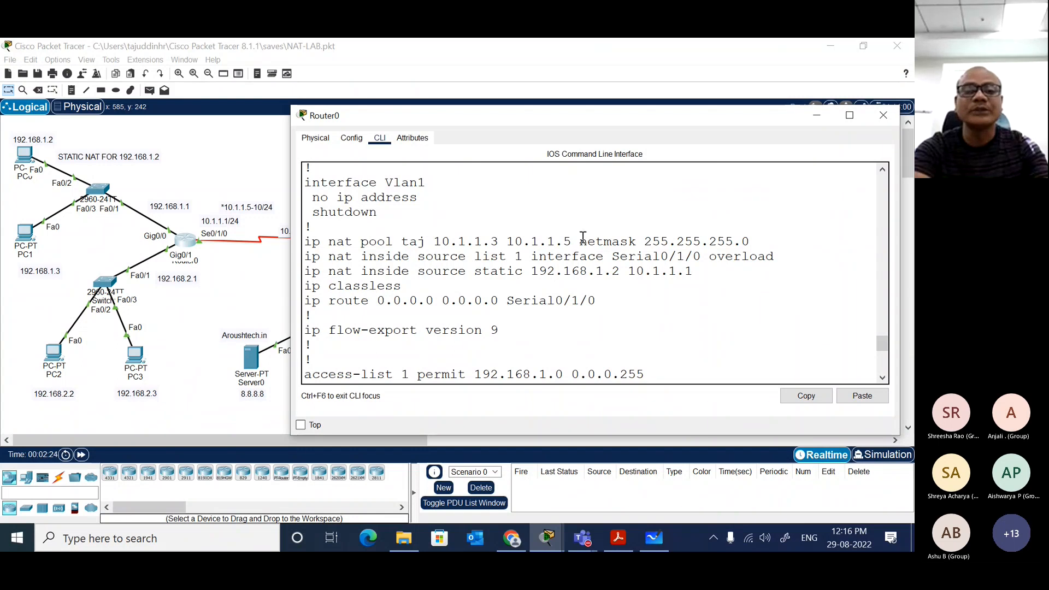
# Step: In global configuration mode, remove the NAT pool taj with range 10.1.1.3 to 10.1.1.5 and netmask 255.255.255.0
pyautogui.moveTo(305, 242); pyautogui.dragTo(754, 240)
pyautogui.press('super+c')
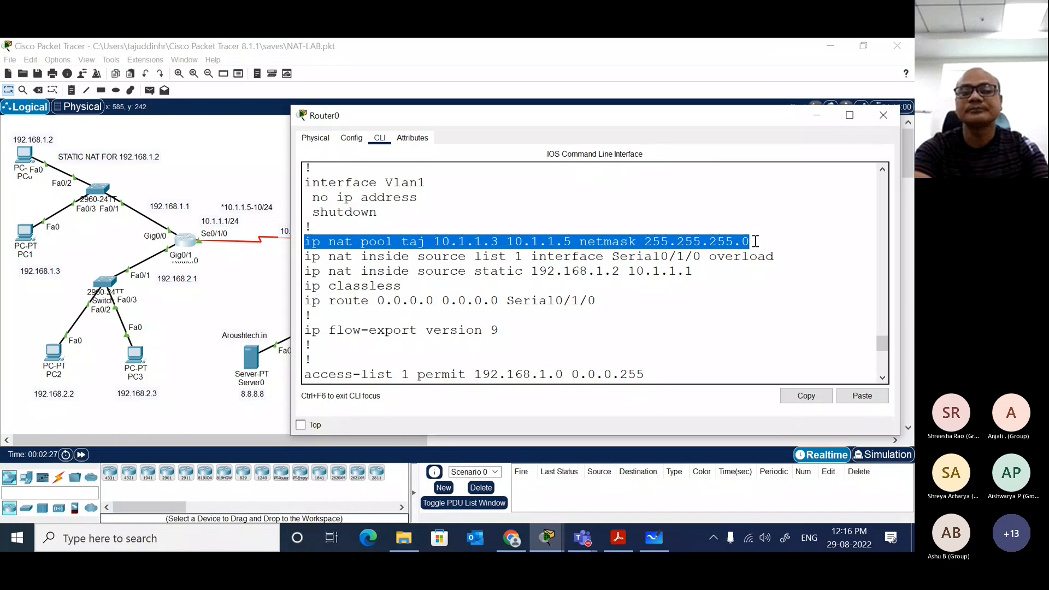
pyautogui.click(807, 398)
pyautogui.write('conf t')
pyautogui.press('Return')
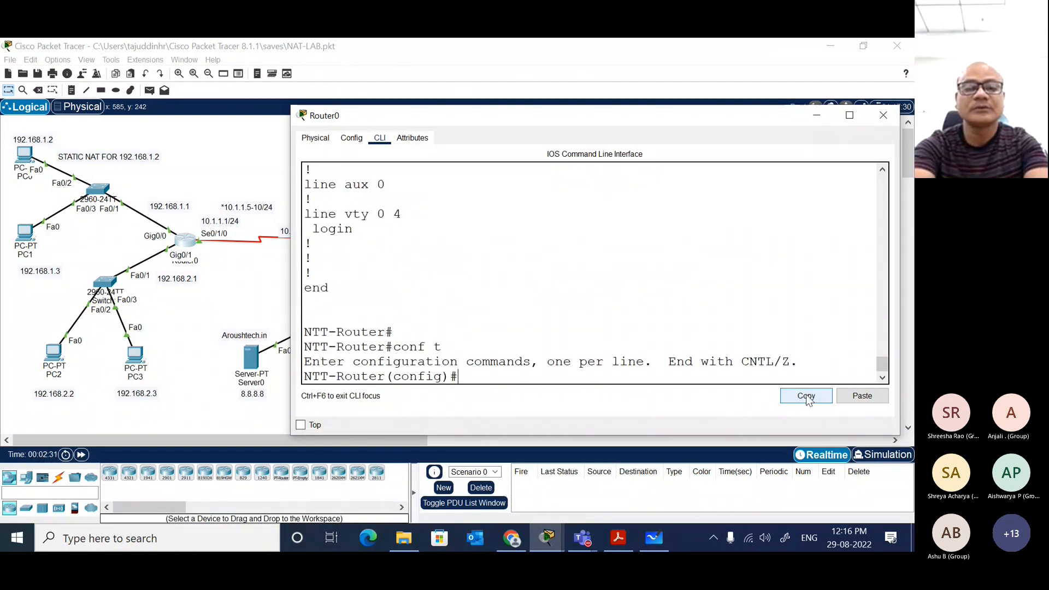
pyautogui.write('no')
pyautogui.click(862, 398)
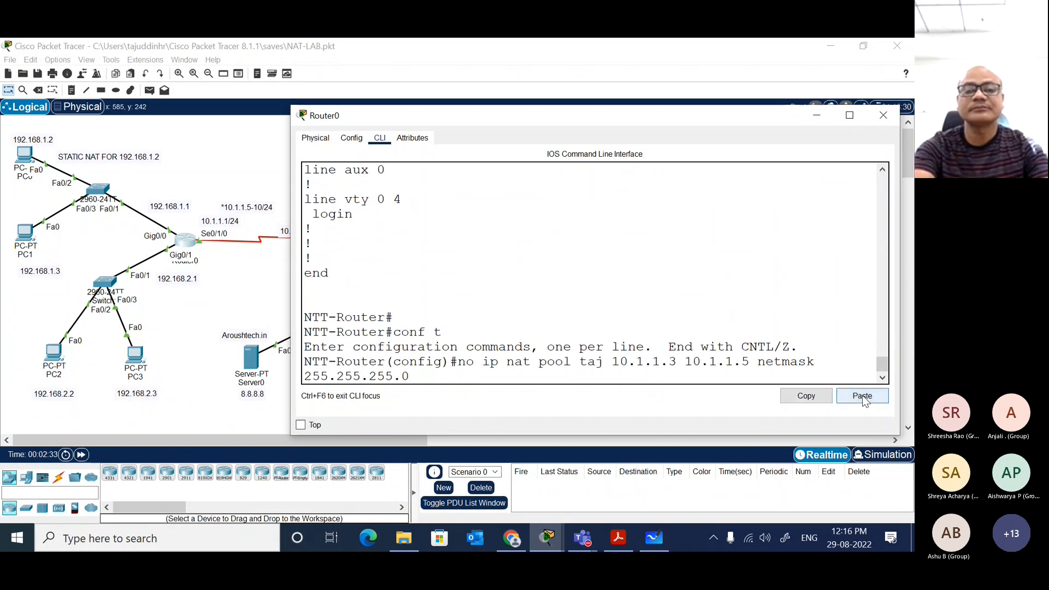
pyautogui.press('Return')
# Step: Remove the PAT rule "ip nat inside source list 1 interface Serial0/1/0 overload" from Router0
pyautogui.write('no')
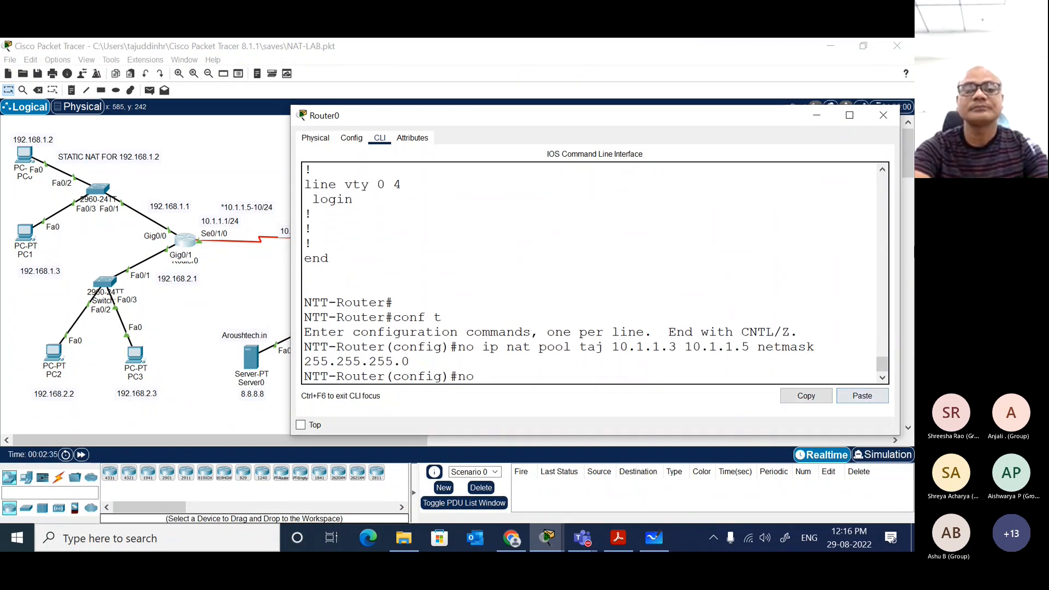
pyautogui.scroll(4, 622, 238)
pyautogui.scroll(4, 621, 238)
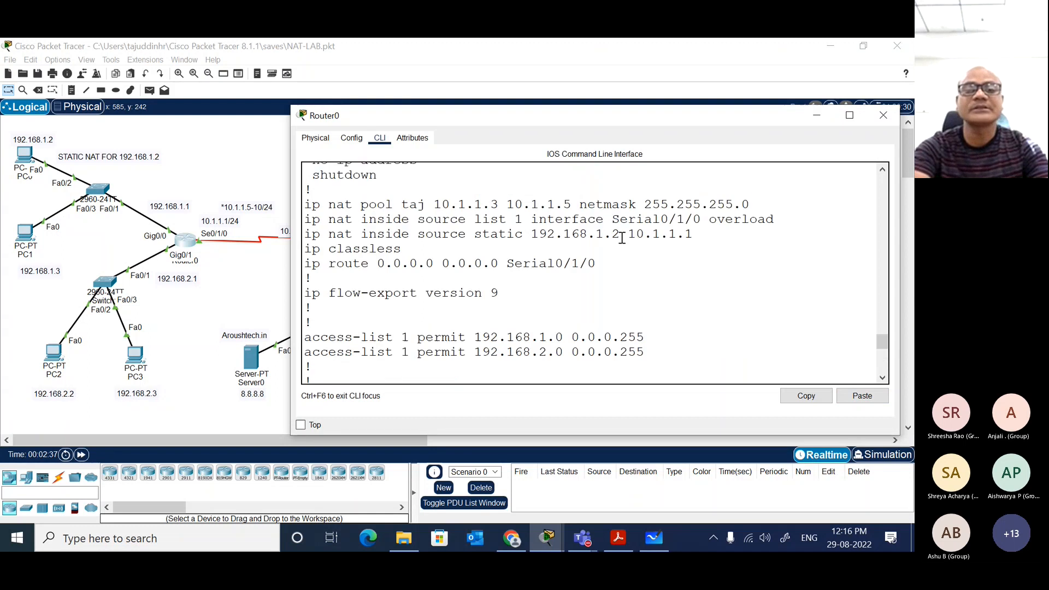
pyautogui.moveTo(781, 287); pyautogui.dragTo(289, 282)
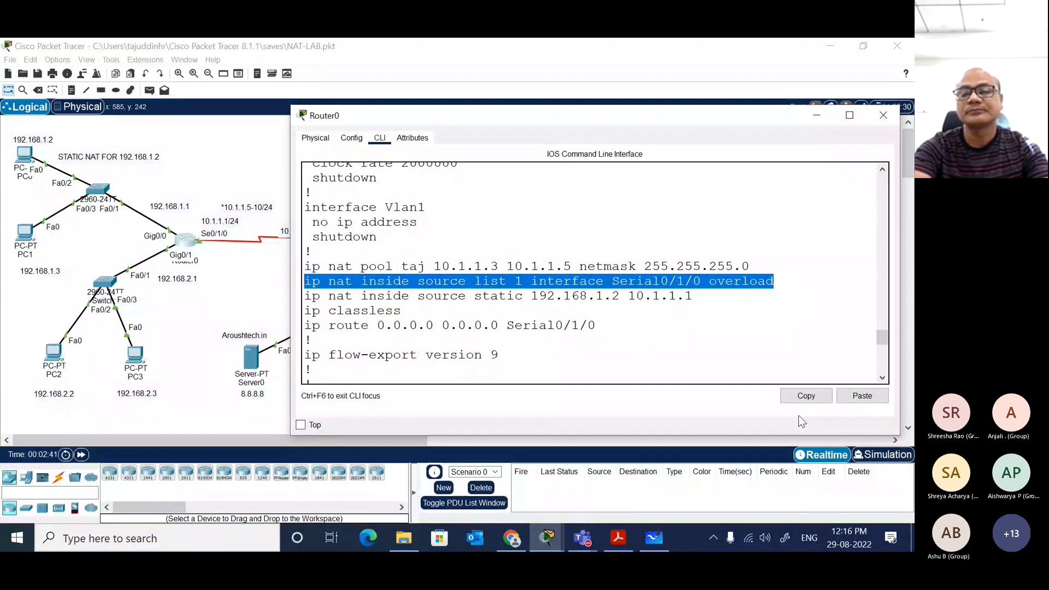
pyautogui.click(857, 399)
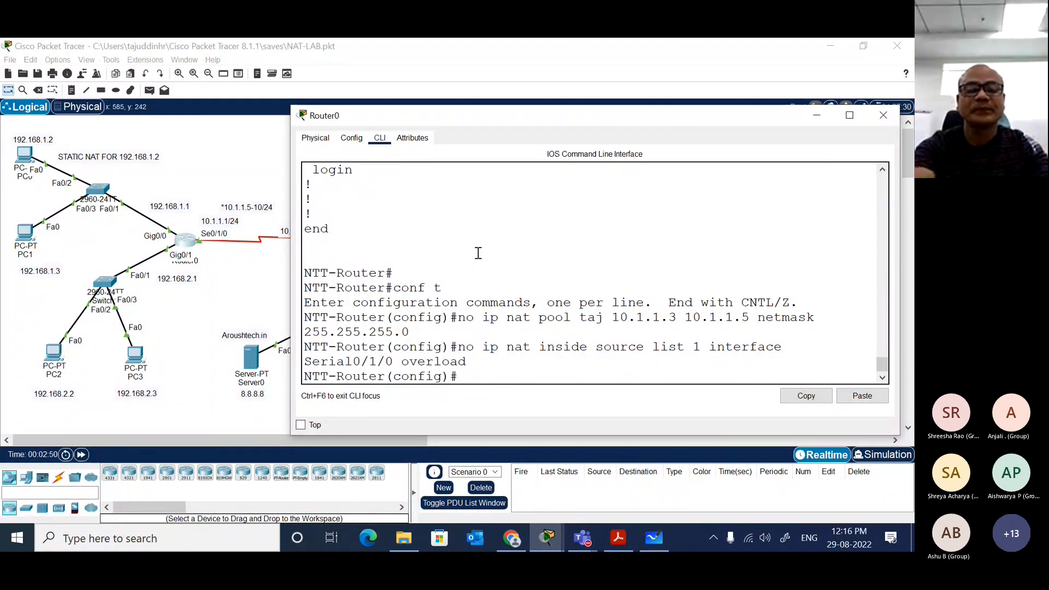
pyautogui.press('super+d')
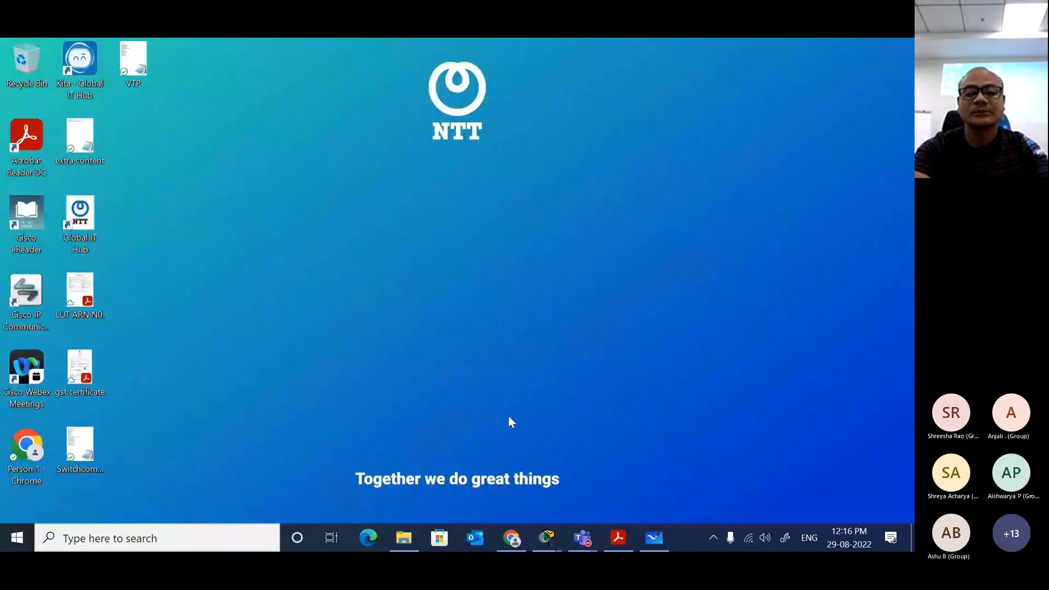
pyautogui.moveTo(545, 535)
pyautogui.click(492, 482)
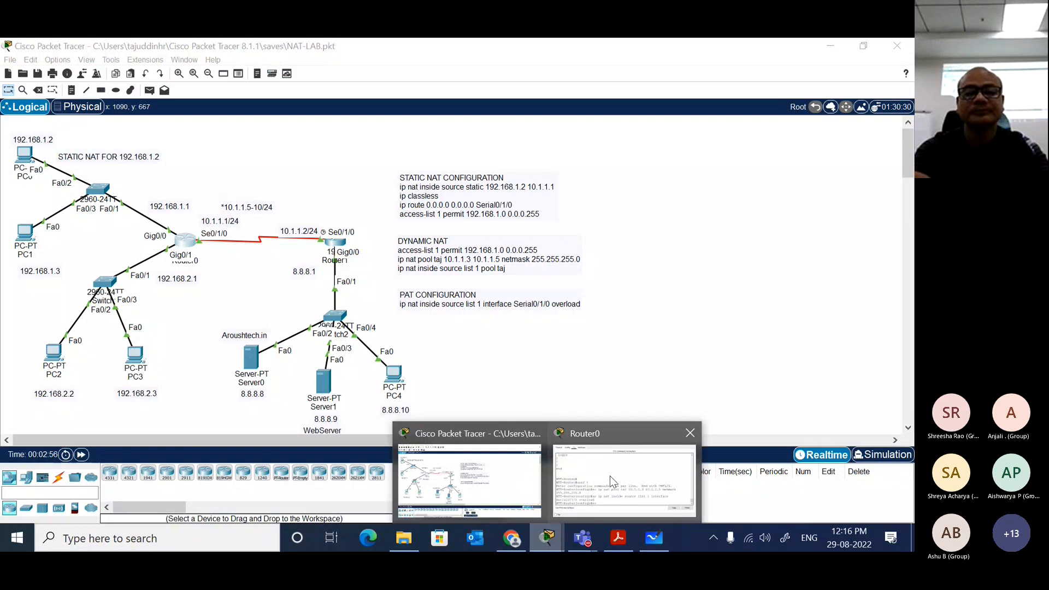
pyautogui.click(610, 476)
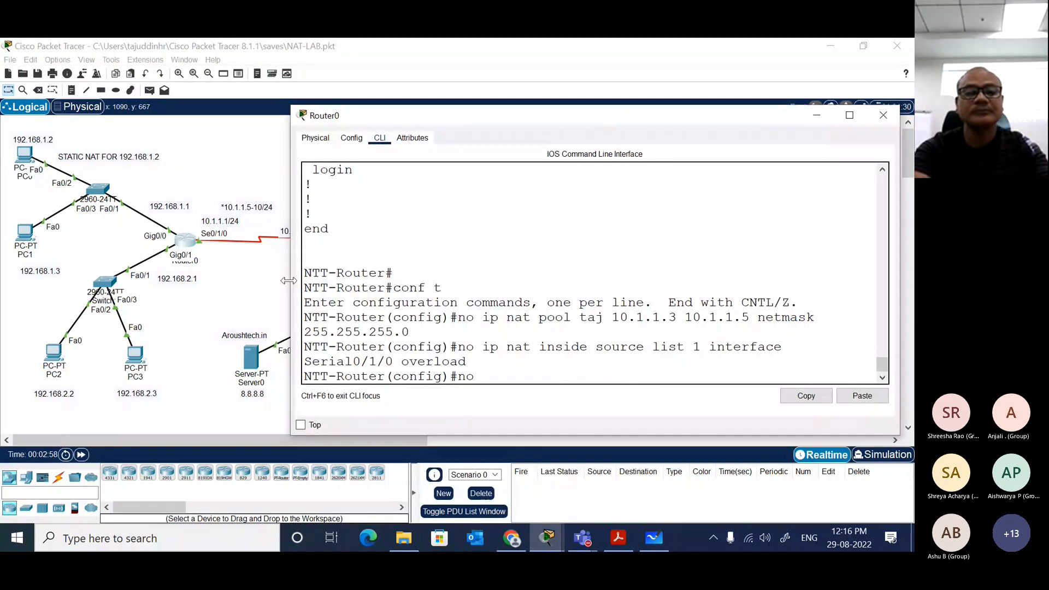
# Step: Widen the Router0 window and remove the static NAT entry mapping 192.168.1.2 to 10.1.1.1
pyautogui.moveTo(291, 276); pyautogui.dragTo(68, 278)
pyautogui.scroll(8, 367, 281)
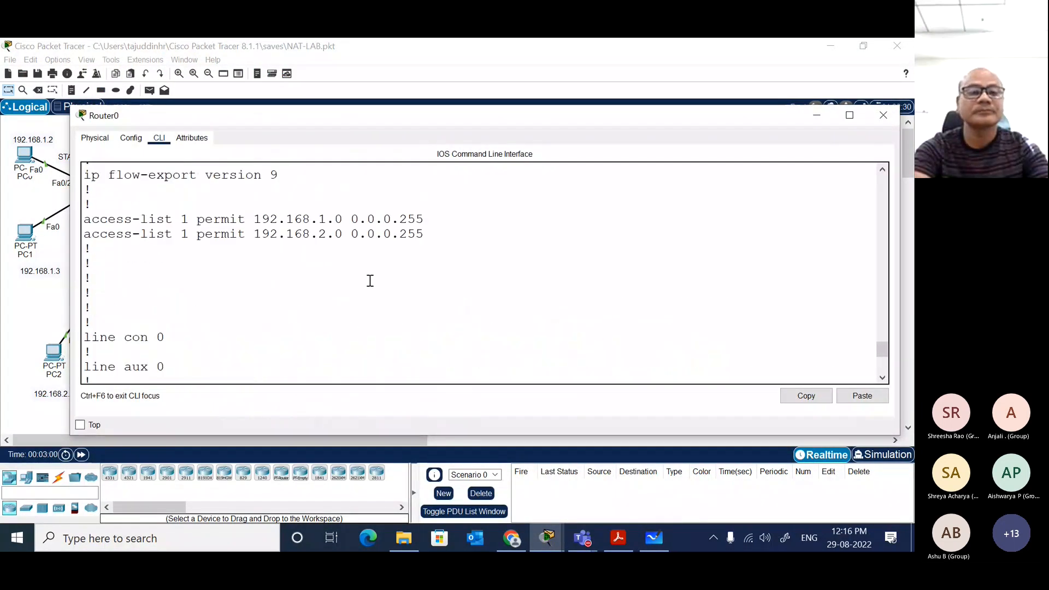
pyautogui.moveTo(472, 231); pyautogui.dragTo(83, 232)
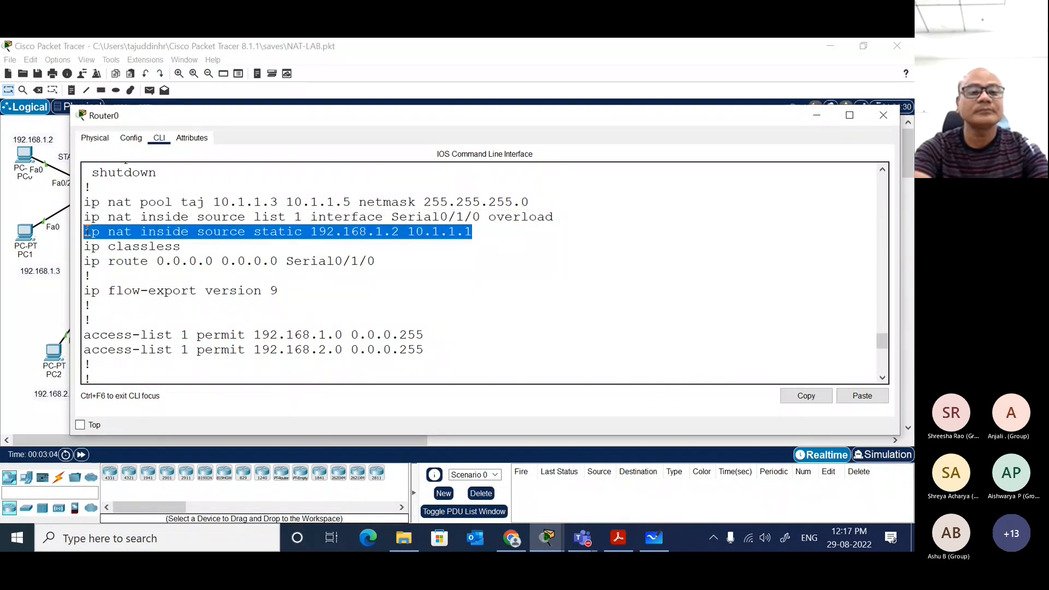
pyautogui.click(802, 395)
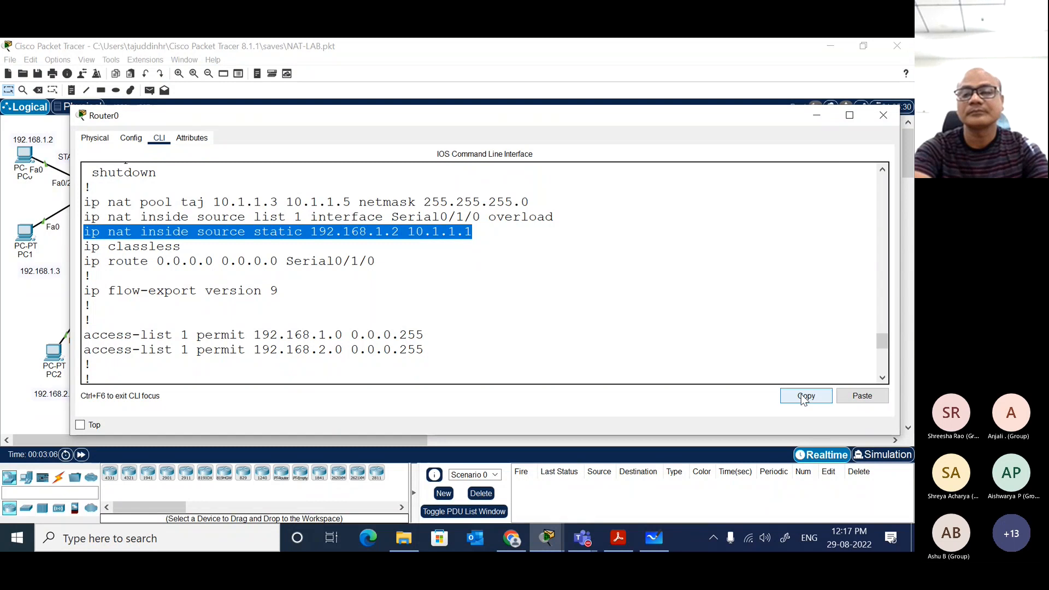
pyautogui.click(858, 399)
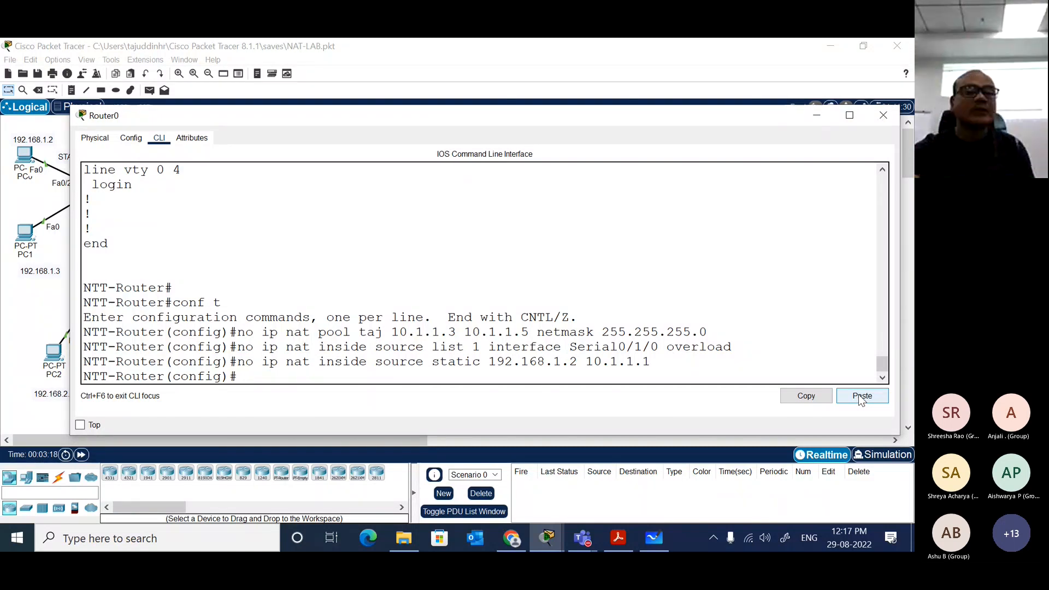
# Step: Review the default route through Serial0/1/0 in Router0's configuration output and close the router window
pyautogui.scroll(5, 743, 340)
pyautogui.scroll(2, 743, 339)
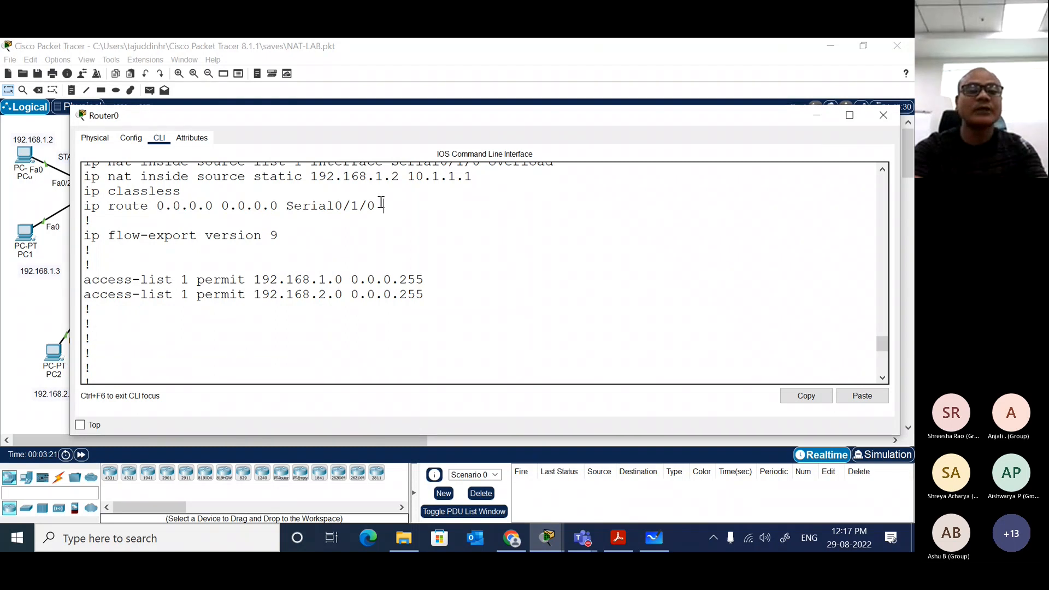
pyautogui.moveTo(382, 206); pyautogui.dragTo(88, 207)
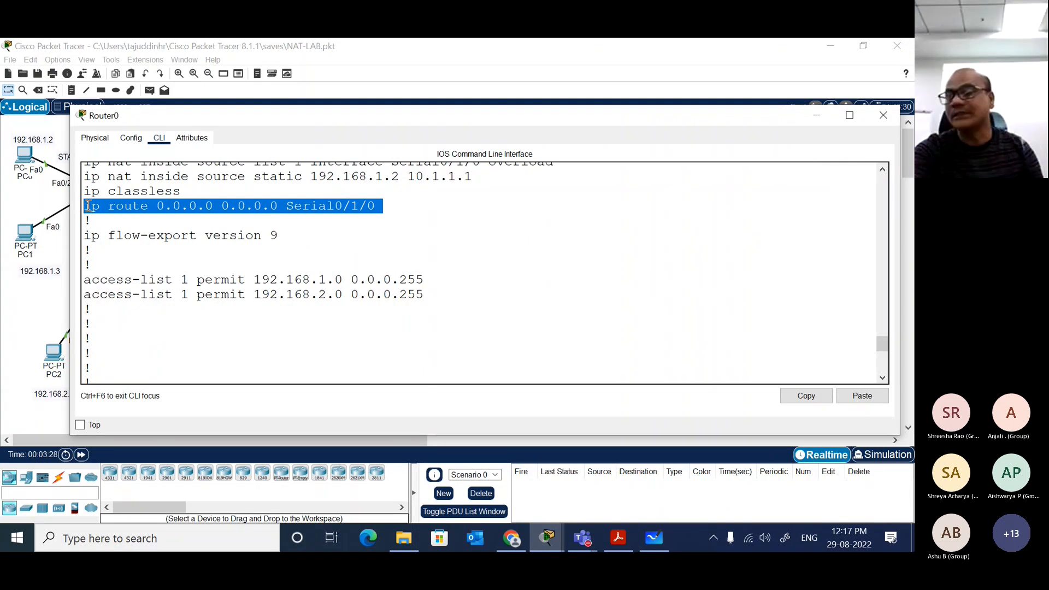
pyautogui.click(883, 115)
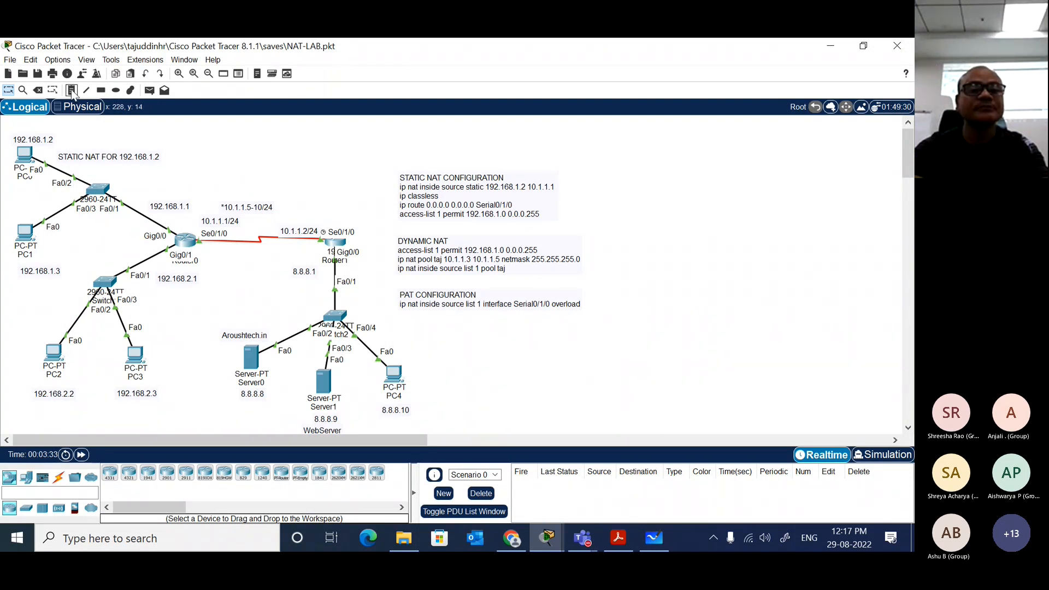
pyautogui.click(71, 91)
pyautogui.click(300, 162)
pyautogui.press('Escape')
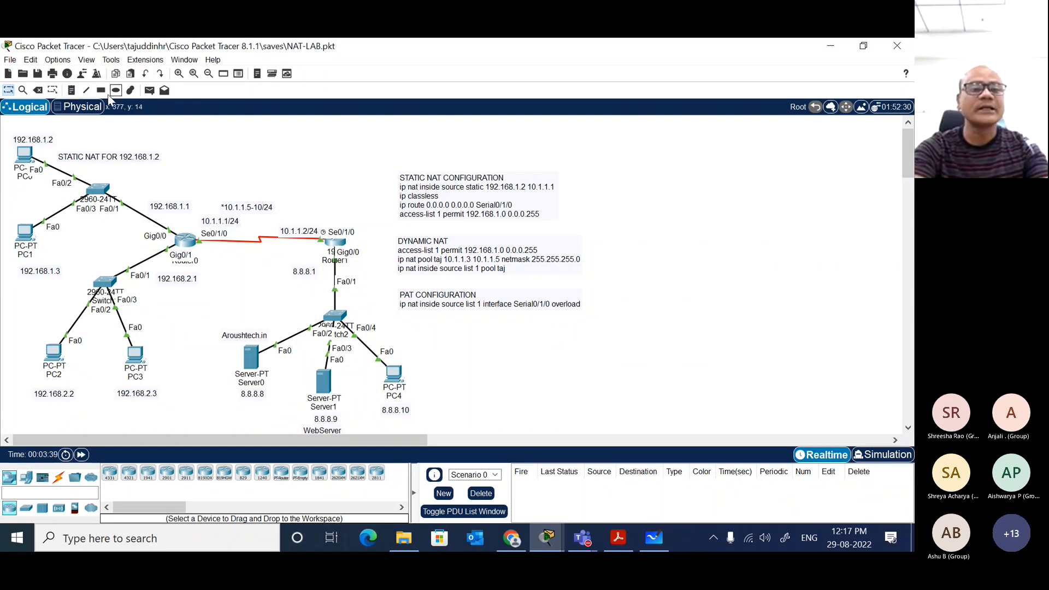
# Step: Place a text note reading ISP_ROUTER above Router1 in the topology
pyautogui.click(72, 91)
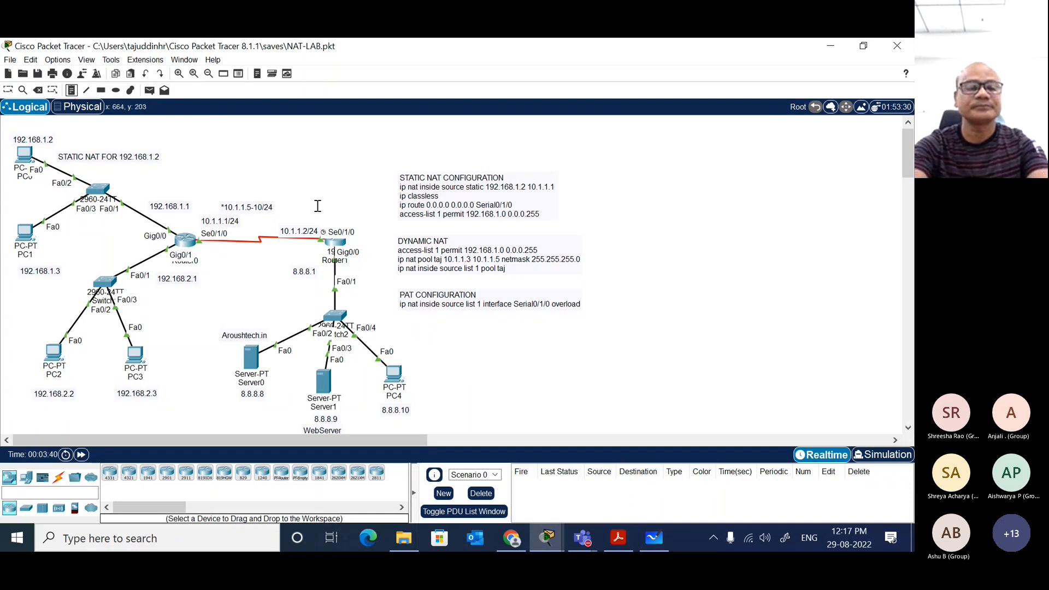
pyautogui.click(318, 206)
pyautogui.write('ISP')
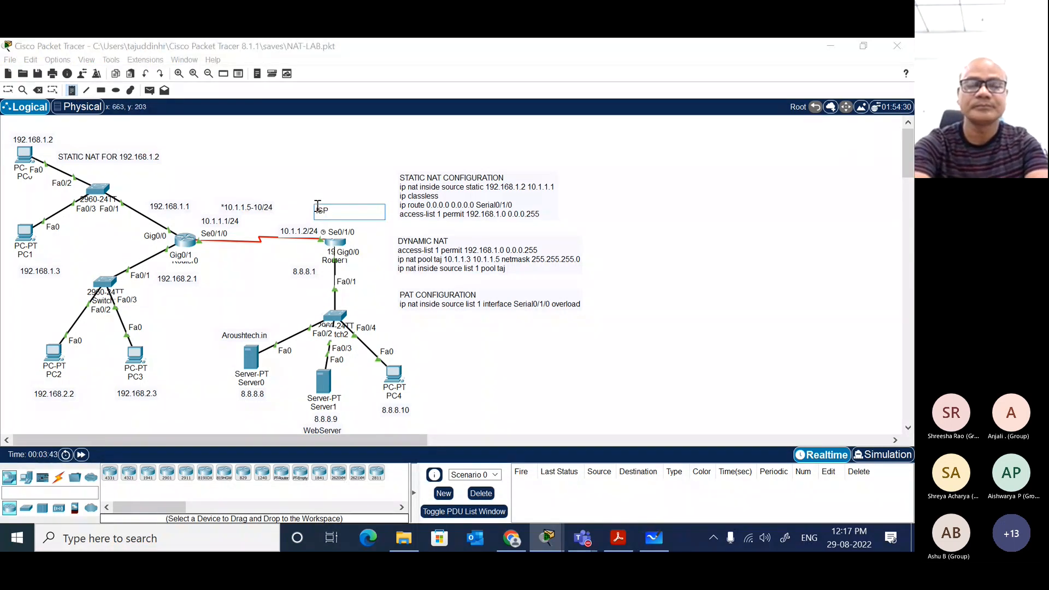
pyautogui.write('_ROUTER')
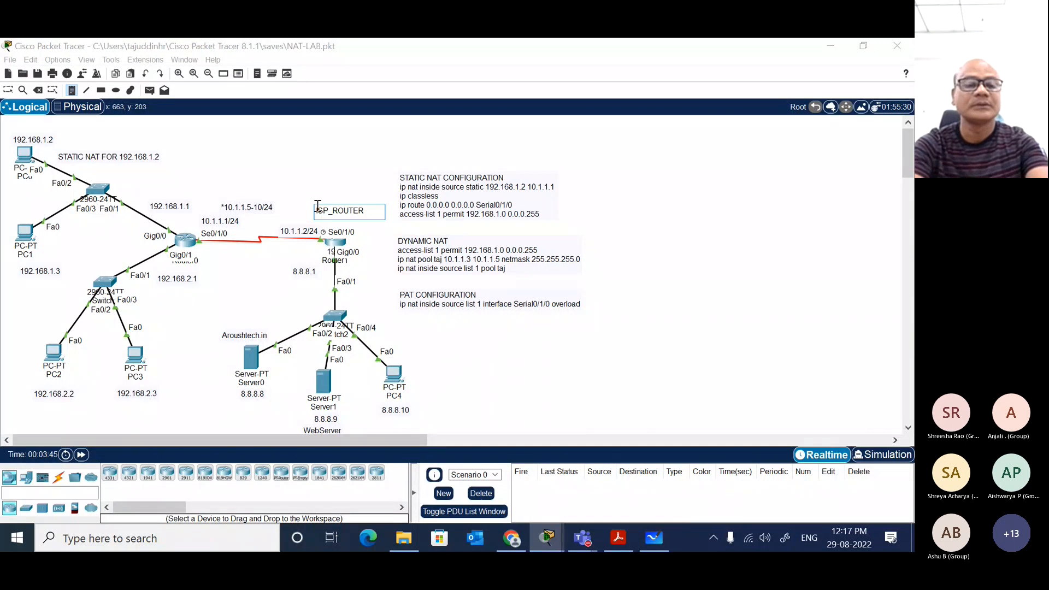
pyautogui.press('Escape')
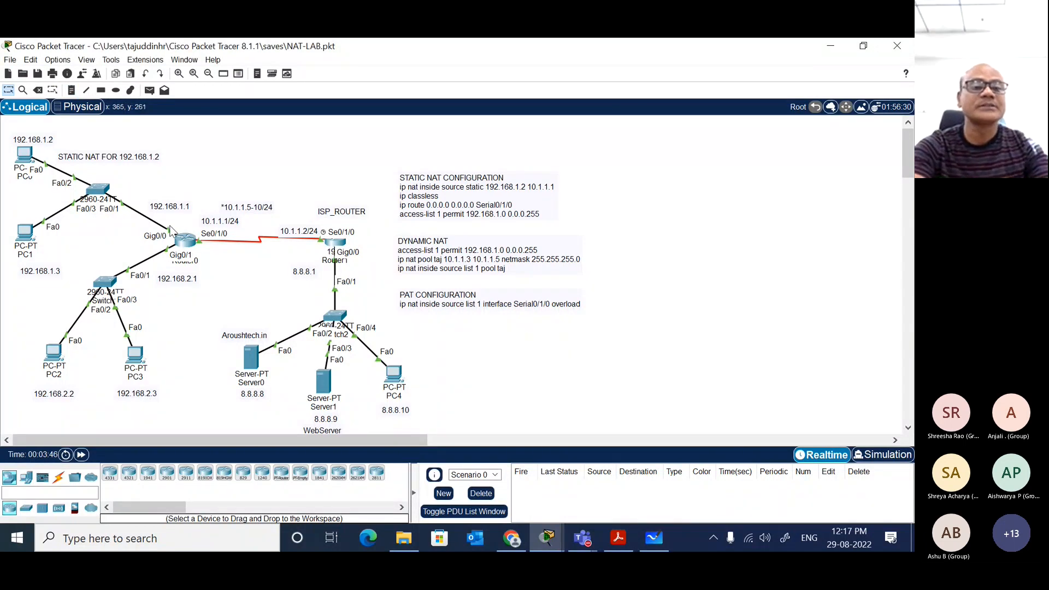
# Step: Place a text note reading NTT_ROUTER above Router0 and nudge it slightly upward, clear of the address labels
pyautogui.click(71, 90)
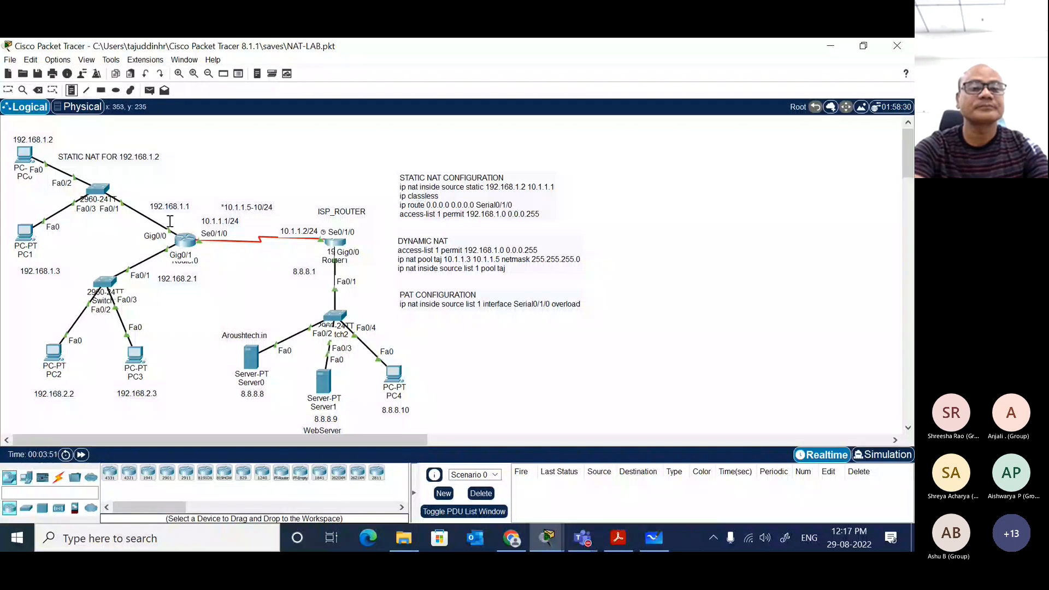
pyautogui.click(172, 186)
pyautogui.write('NTT')
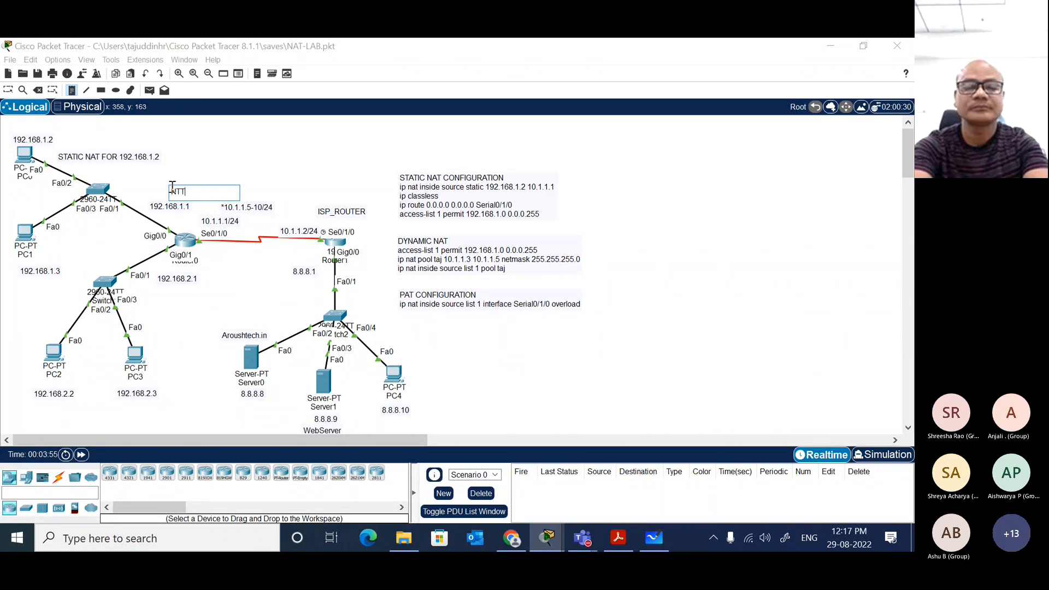
pyautogui.write('_ROUTER')
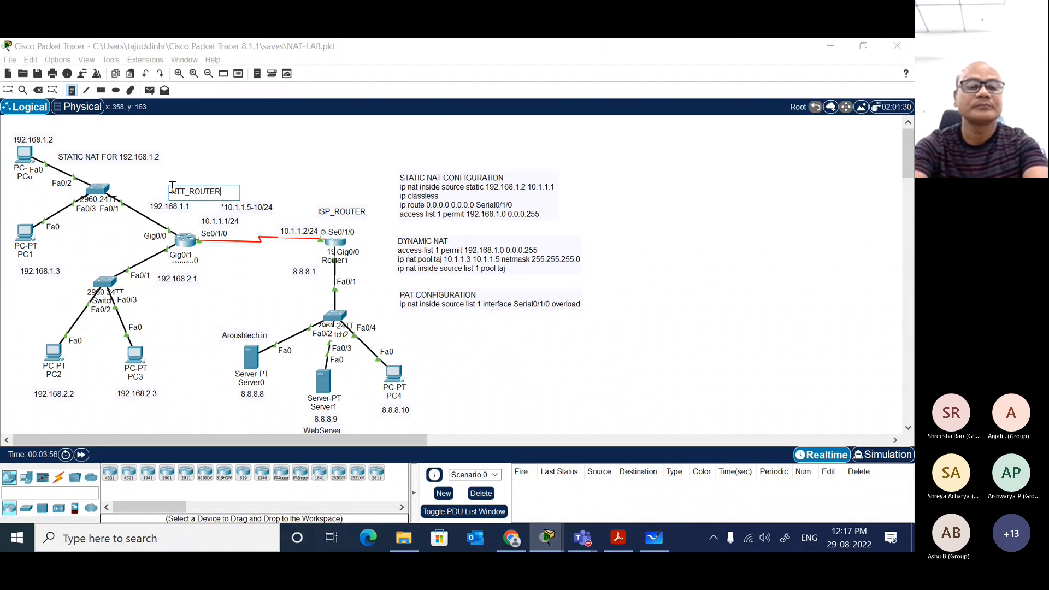
pyautogui.press('Escape')
pyautogui.moveTo(214, 195); pyautogui.dragTo(212, 189)
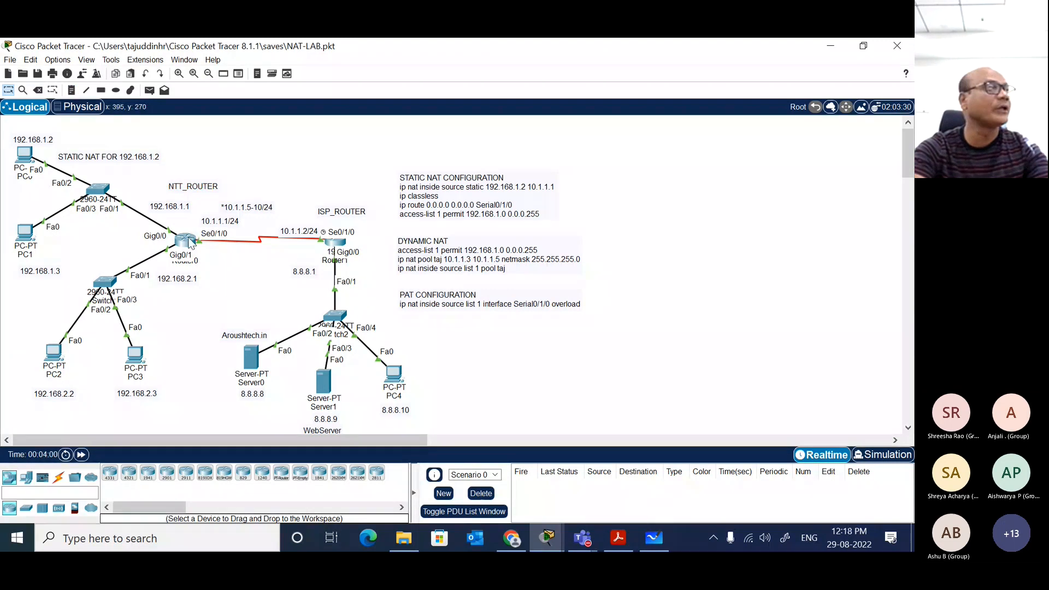
pyautogui.moveTo(191, 243)
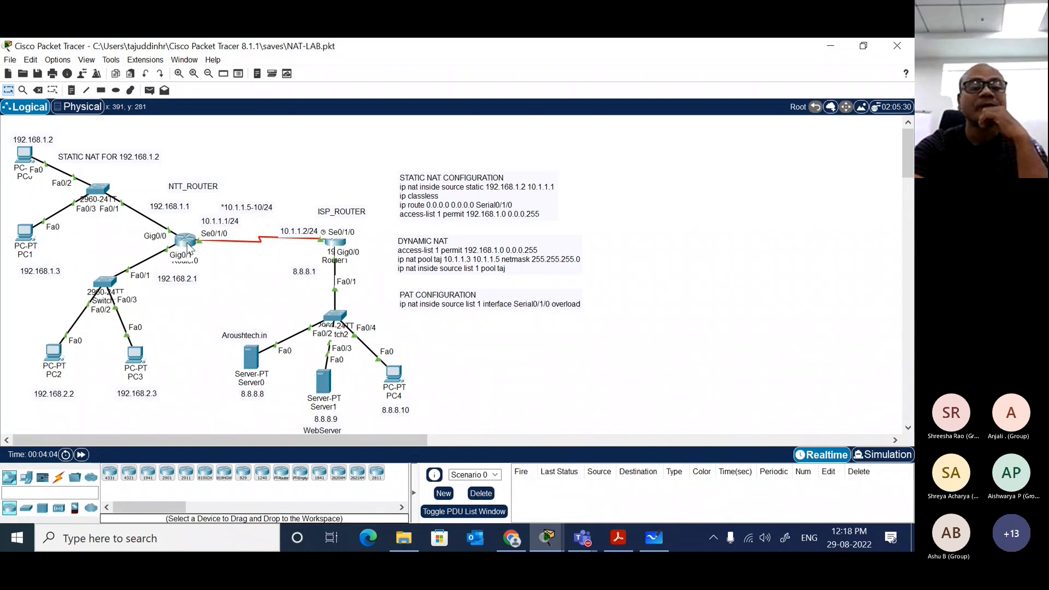
pyautogui.click(192, 248)
pyautogui.click(376, 258)
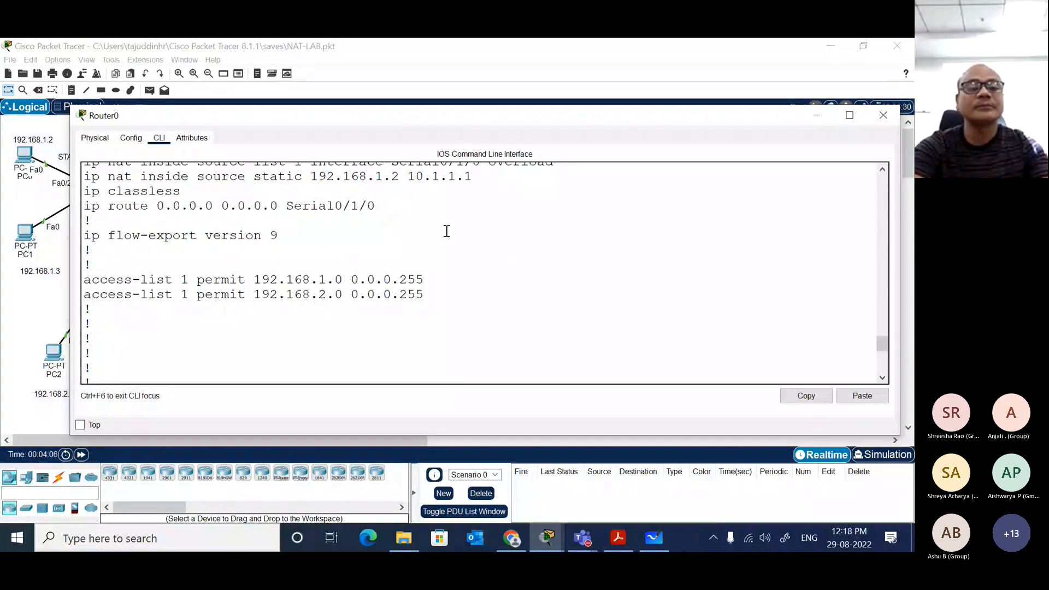
pyautogui.press('super+d')
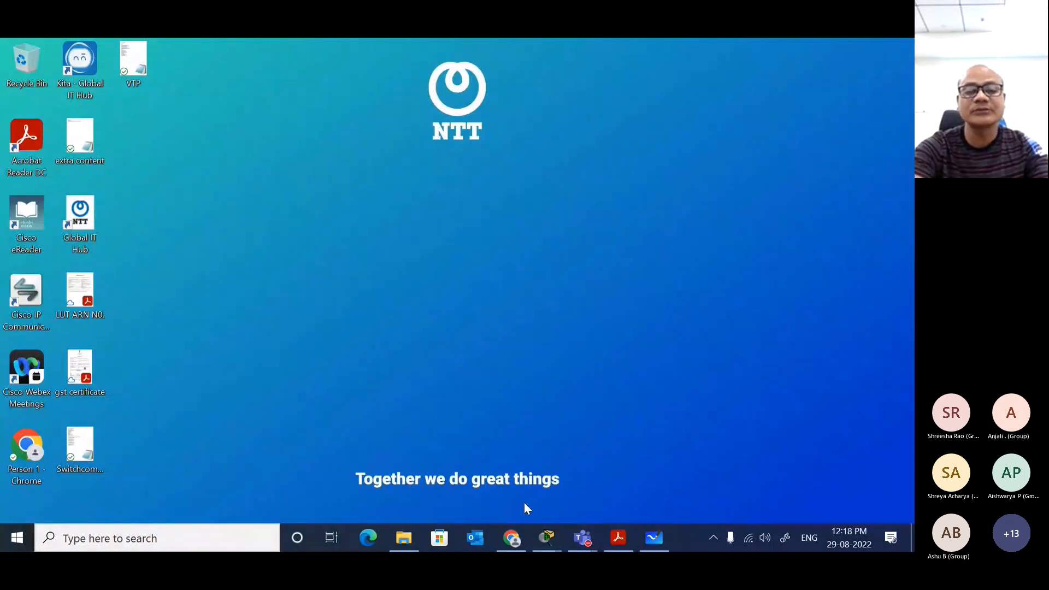
pyautogui.moveTo(546, 538)
pyautogui.click(470, 477)
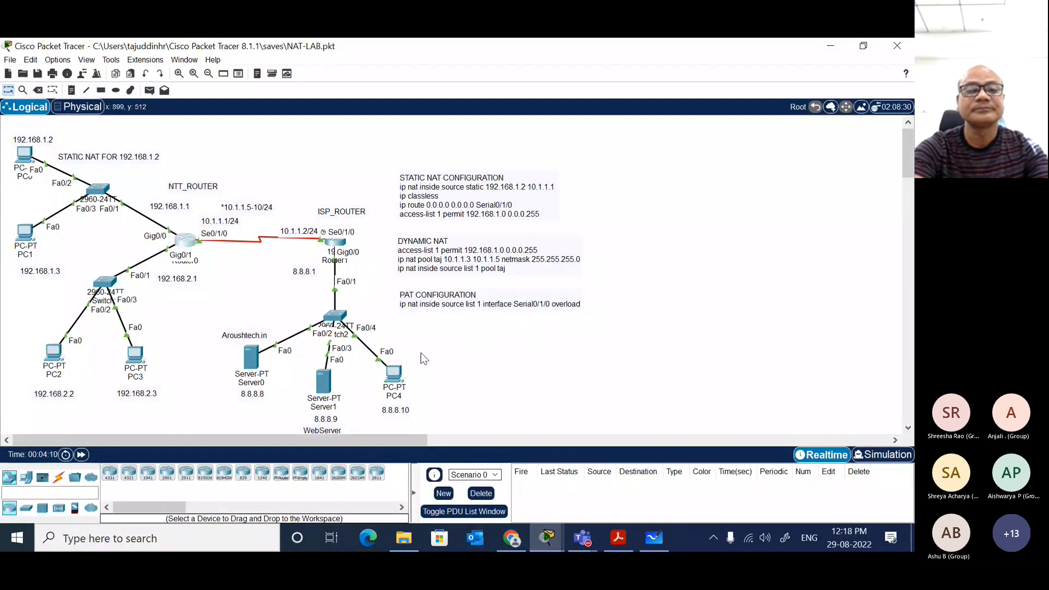
# Step: Open Router0's command-line window, move it higher up, and return to the topology
pyautogui.click(186, 241)
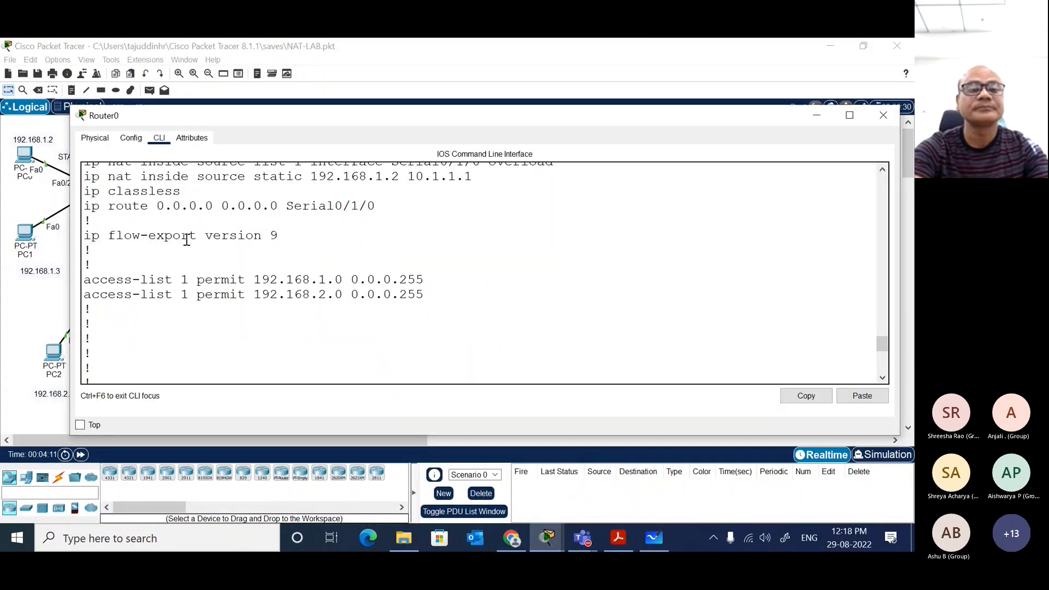
pyautogui.moveTo(459, 117); pyautogui.dragTo(497, 57)
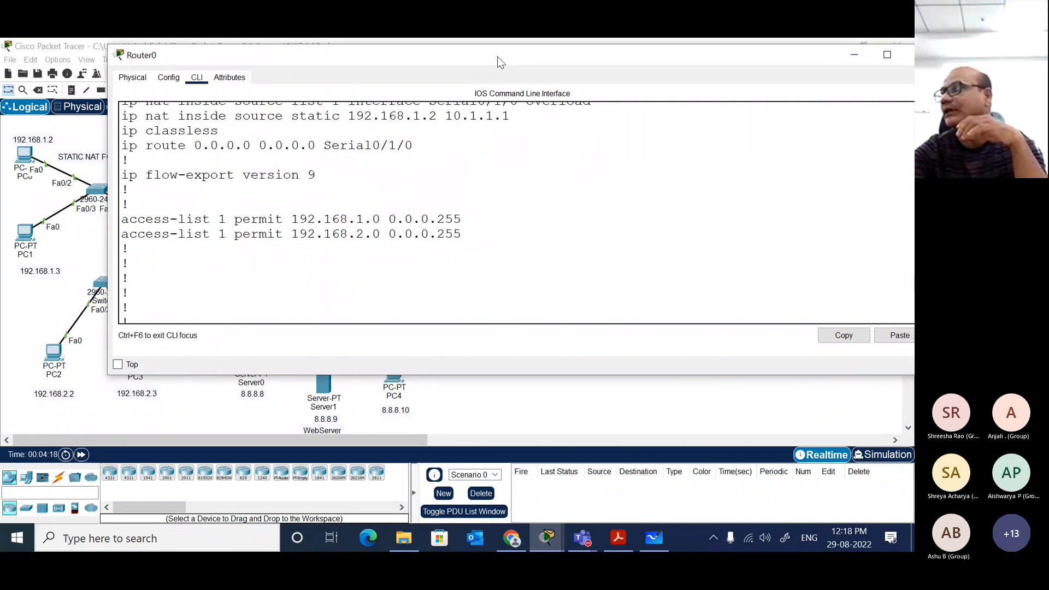
pyautogui.click(597, 398)
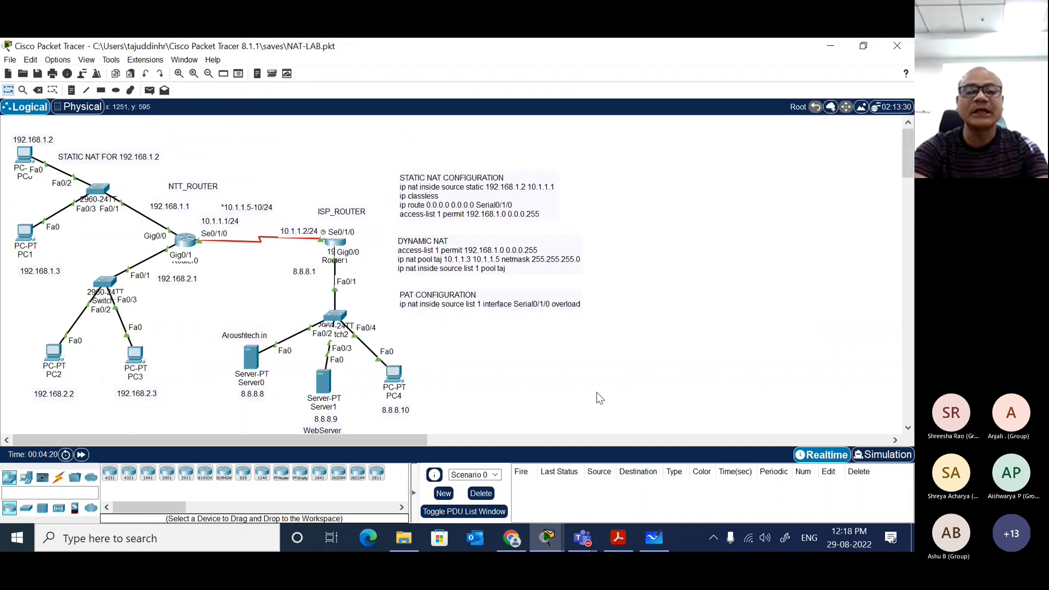
# Step: Look over the topology and the STATIC NAT CONFIGURATION note, leaving the note's text as it is
pyautogui.scroll(-3, 513, 354)
pyautogui.scroll(1, 449, 349)
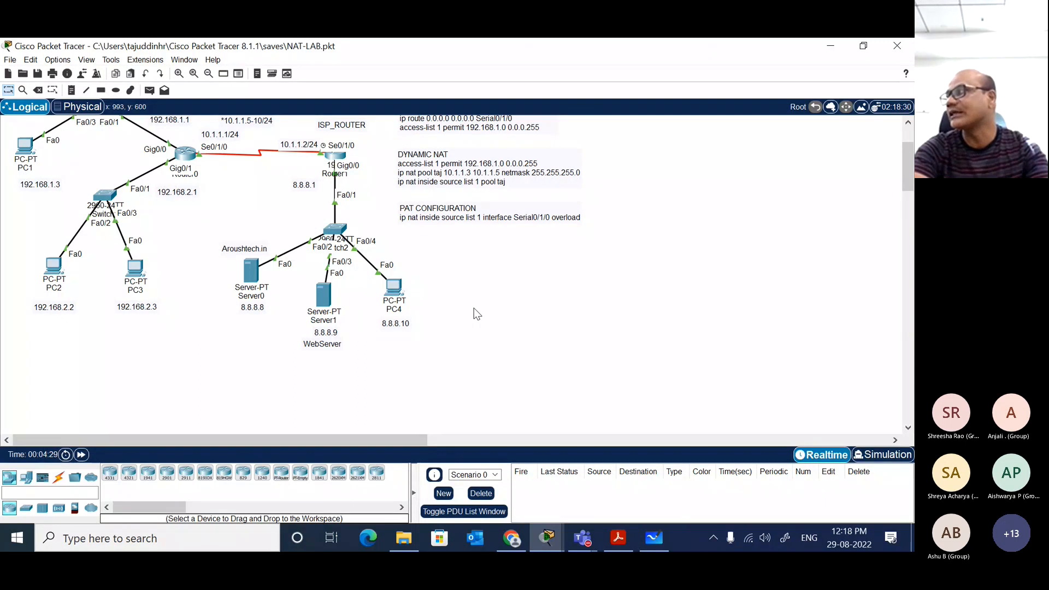
pyautogui.scroll(3, 476, 314)
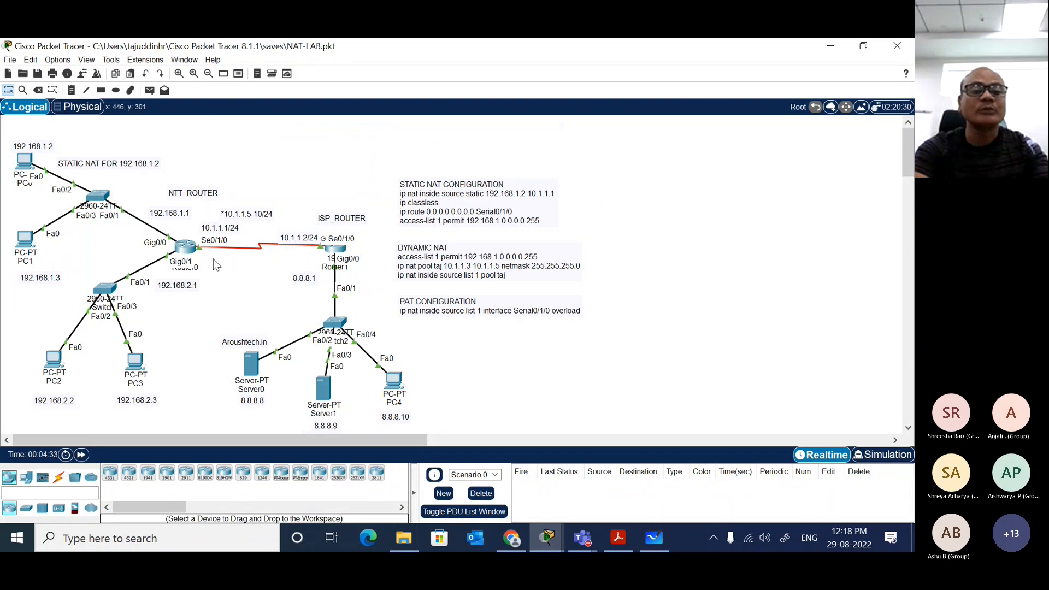
pyautogui.click(460, 189)
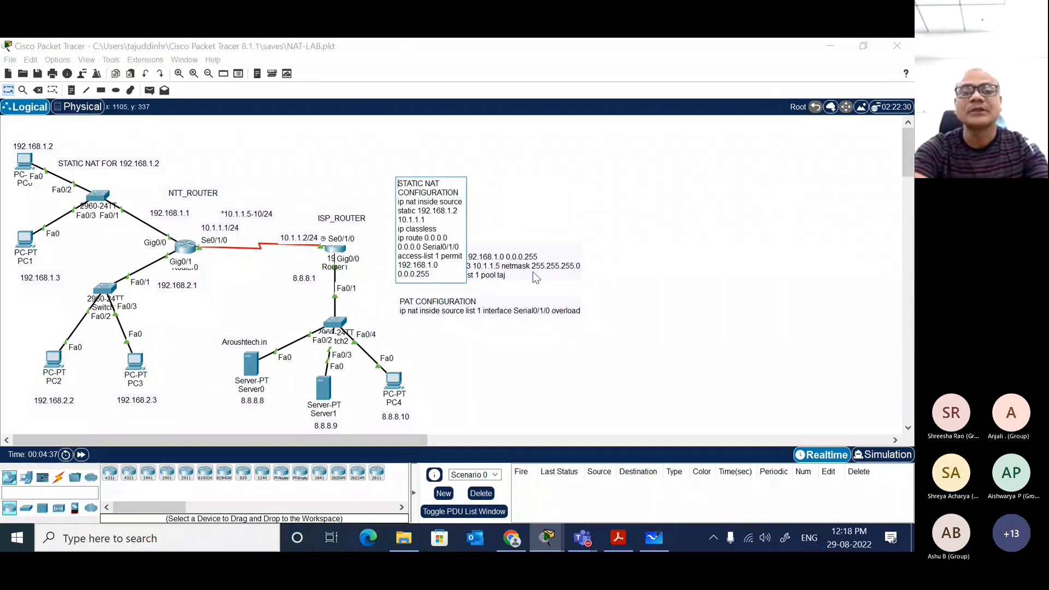
pyautogui.click(592, 187)
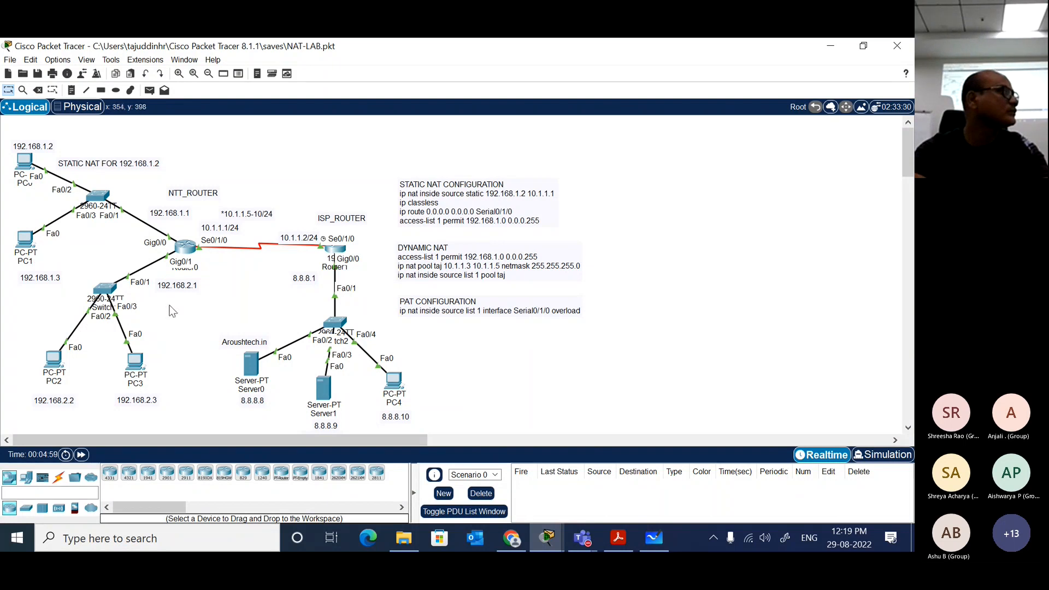
# Step: Examine the default route and its Serial0/1/0 exit interface in Router0's configuration output, and return to the topology
pyautogui.click(186, 249)
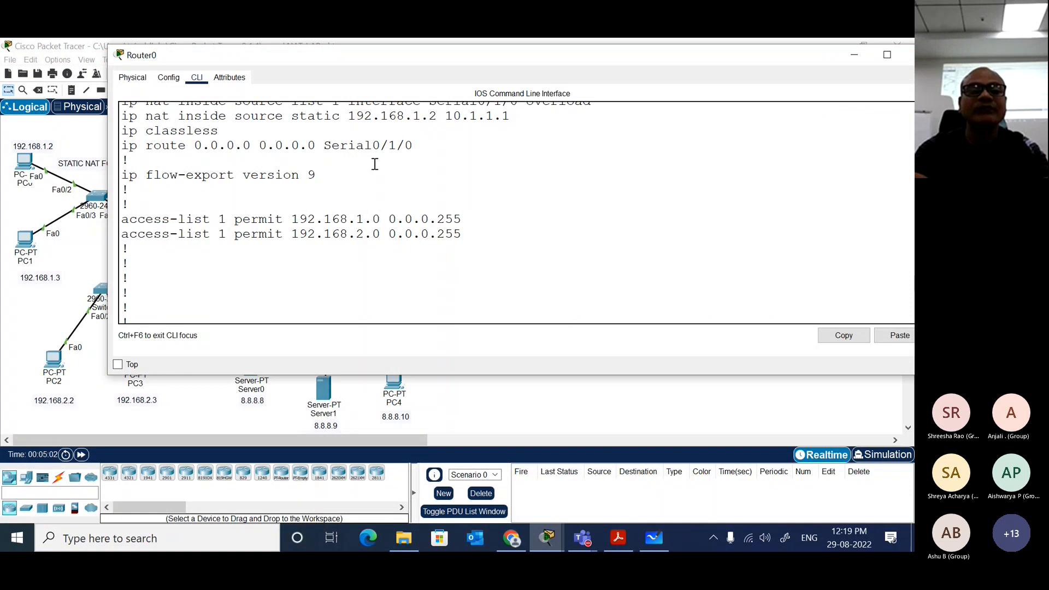
pyautogui.moveTo(414, 145); pyautogui.dragTo(124, 155)
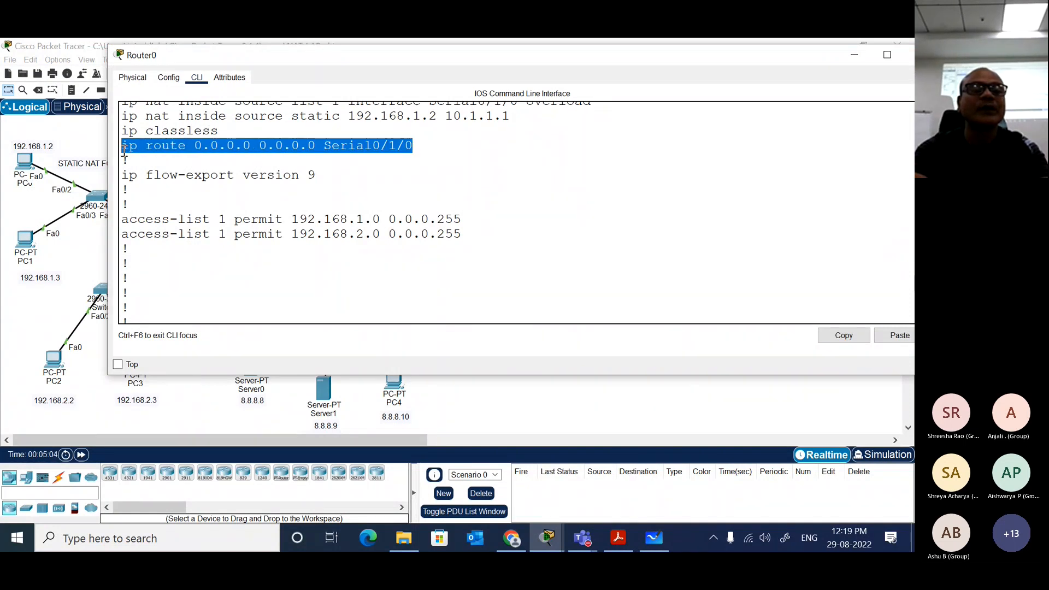
pyautogui.click(283, 155)
pyautogui.moveTo(324, 145); pyautogui.dragTo(415, 145)
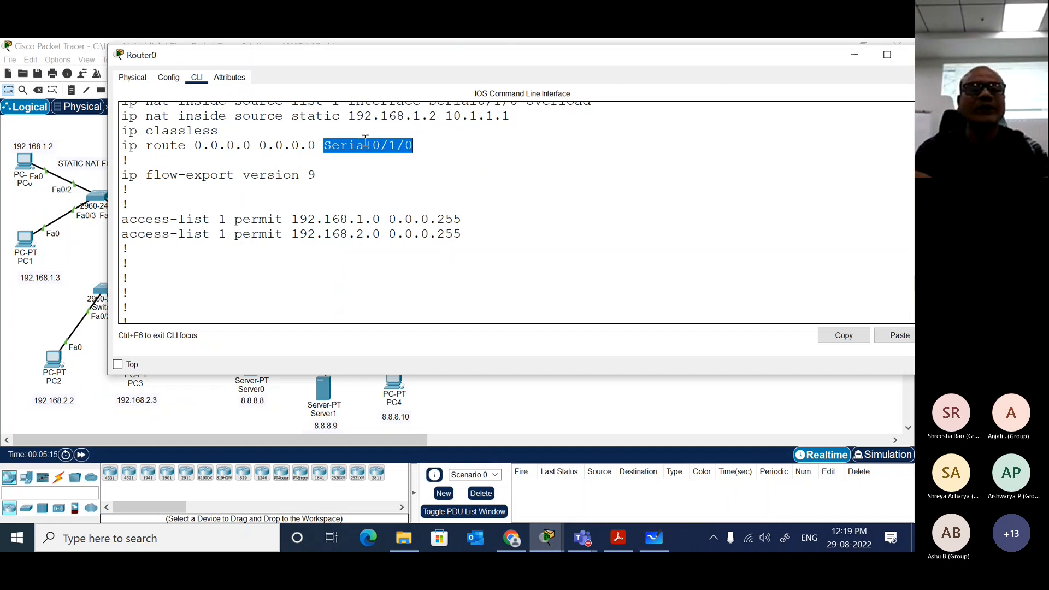
pyautogui.click(283, 394)
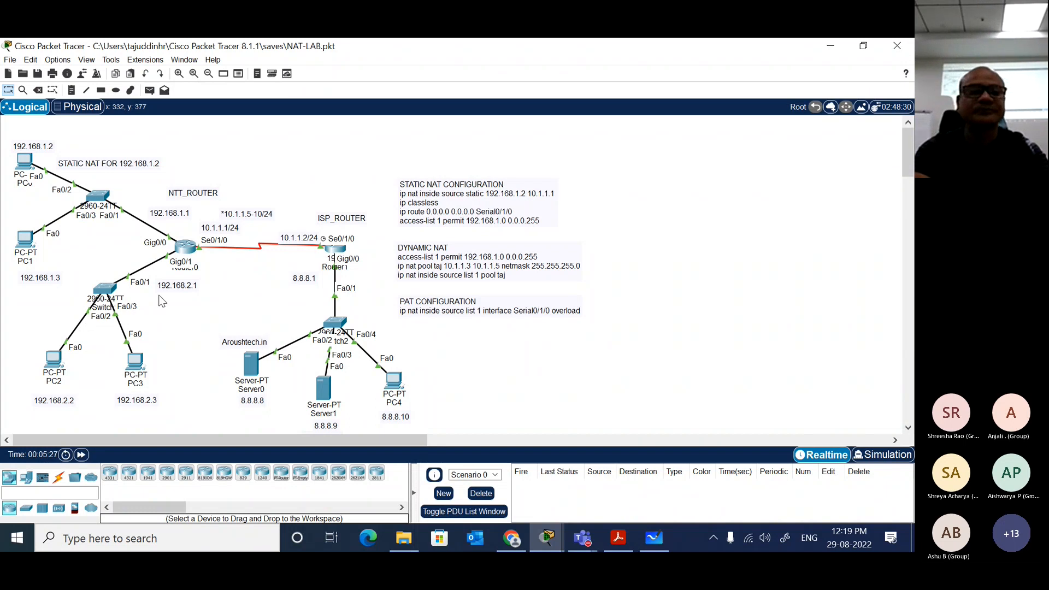
# Step: Return to Router0's global configuration prompt and list the options available for the ip nat command
pyautogui.click(187, 249)
pyautogui.click(358, 263)
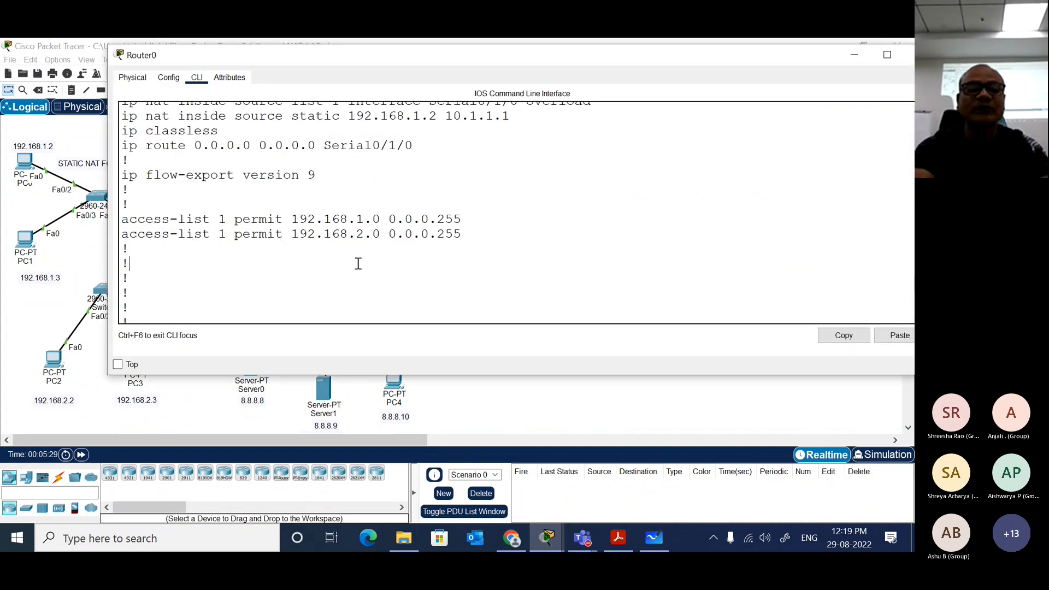
pyautogui.press('Return')
pyautogui.press('Return')
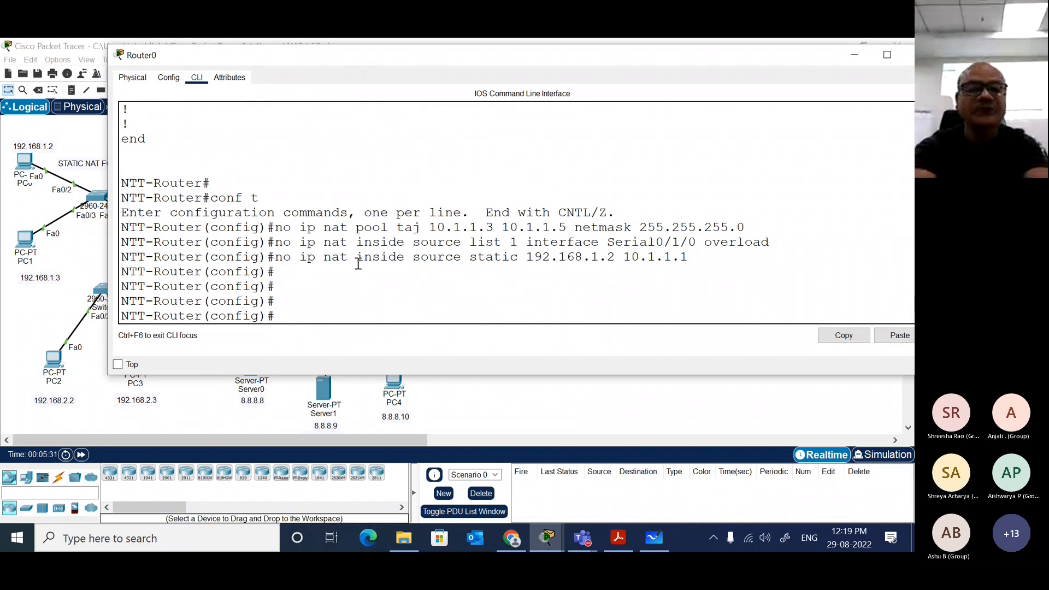
pyautogui.write('IP AN')
pyautogui.press('Tab')
pyautogui.press('BackSpace')
pyautogui.press('BackSpace')
pyautogui.press('BackSpace')
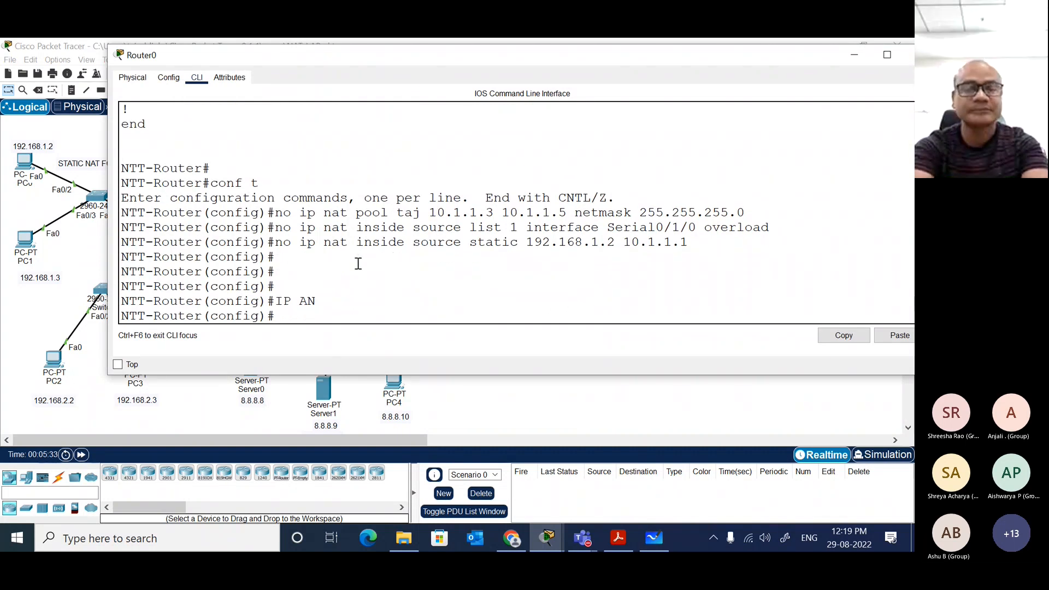
pyautogui.press('BackSpace')
pyautogui.press('BackSpace')
pyautogui.write('ip nat')
pyautogui.press('Tab')
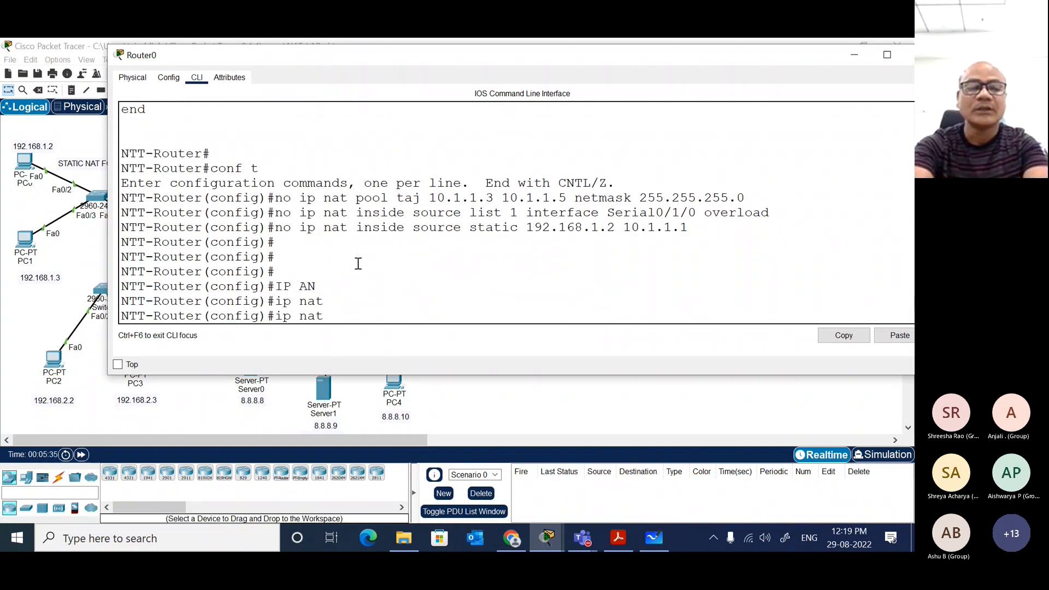
pyautogui.write('?')
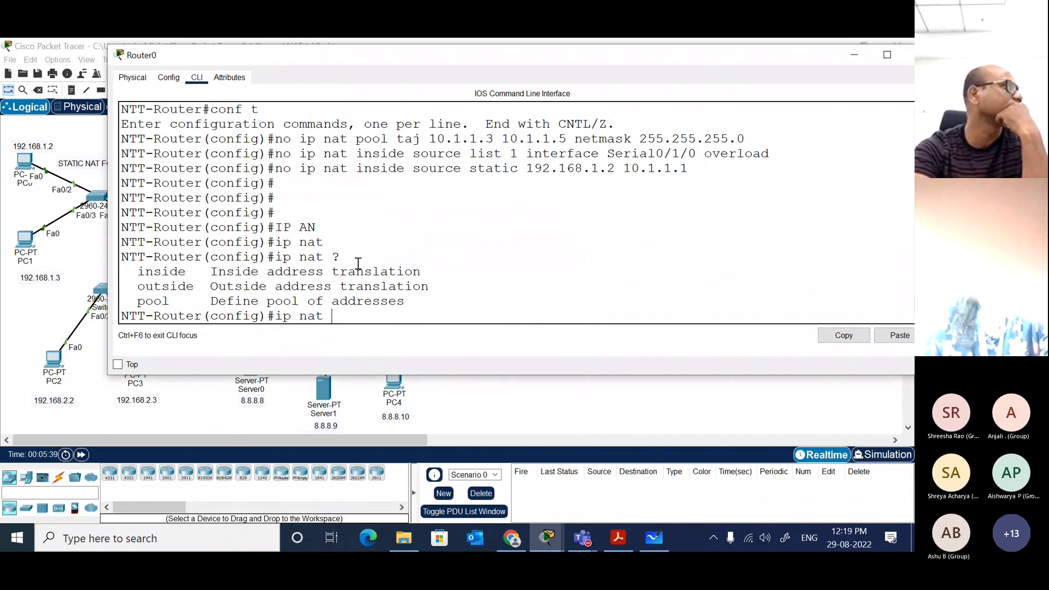
# Step: Extend Router0's pending command to ip nat inside source, listing the available options after inside and after source
pyautogui.click(483, 406)
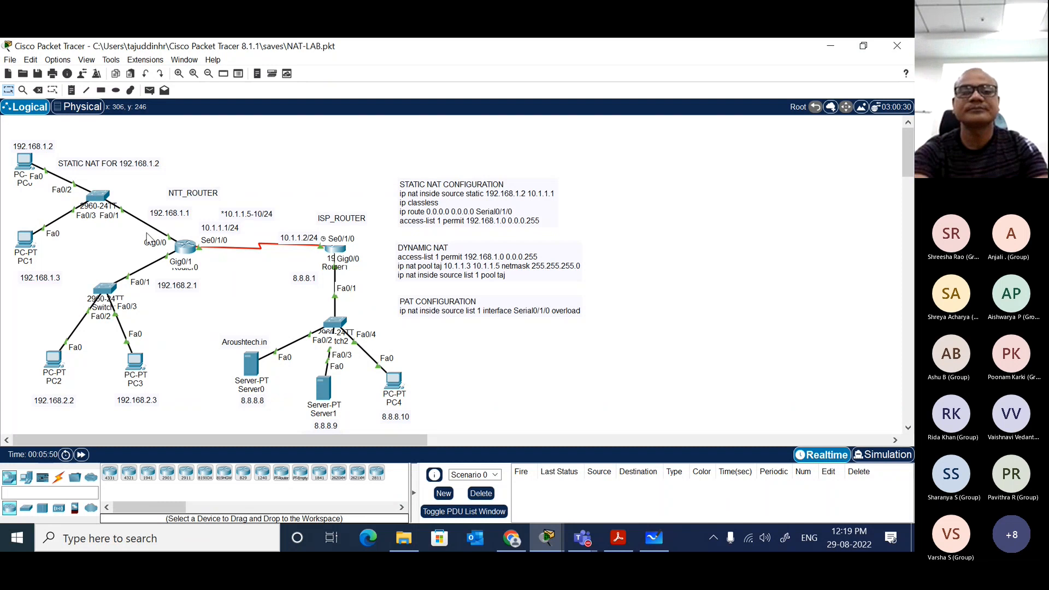
pyautogui.click(188, 248)
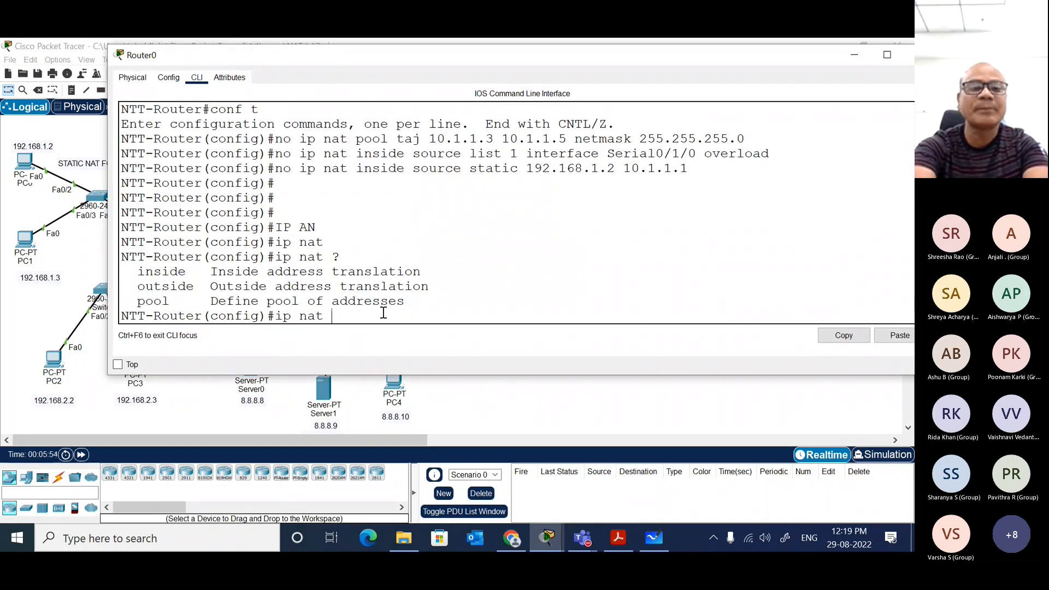
pyautogui.click(535, 404)
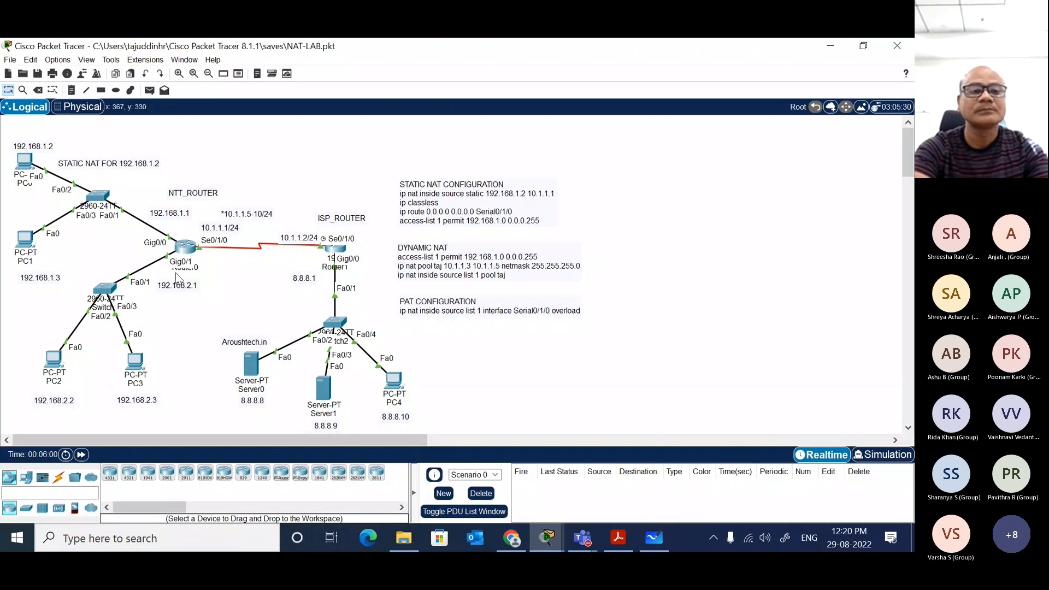
pyautogui.click(185, 247)
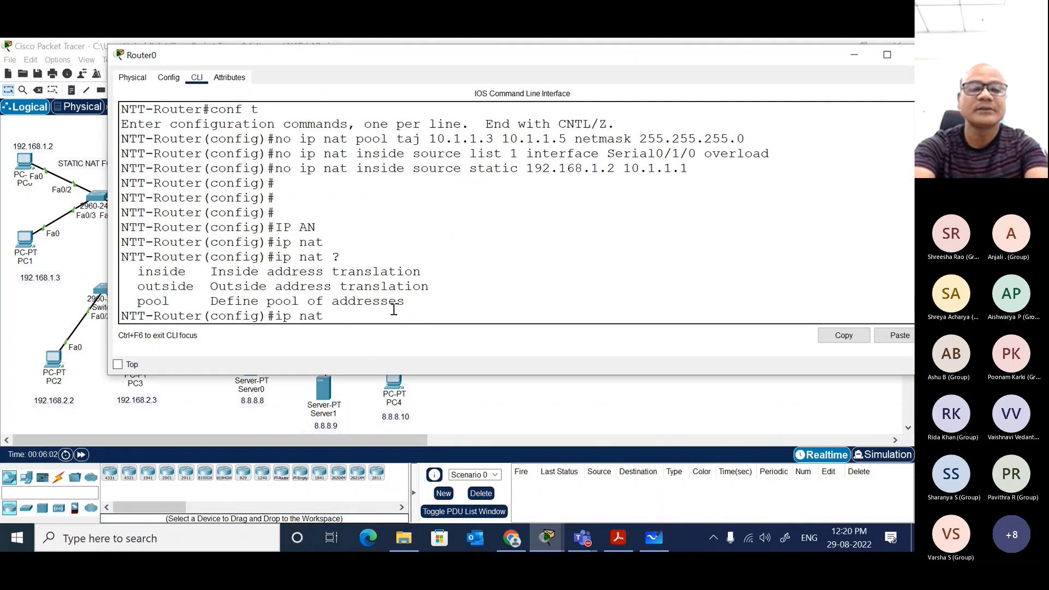
pyautogui.write('ins')
pyautogui.press('Tab')
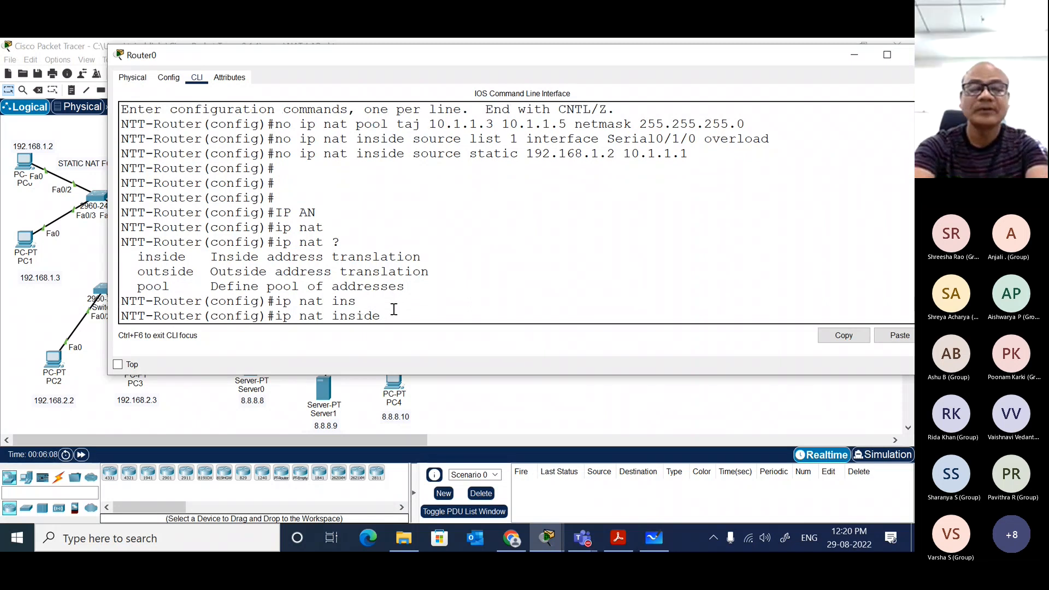
pyautogui.write('?')
pyautogui.write('so')
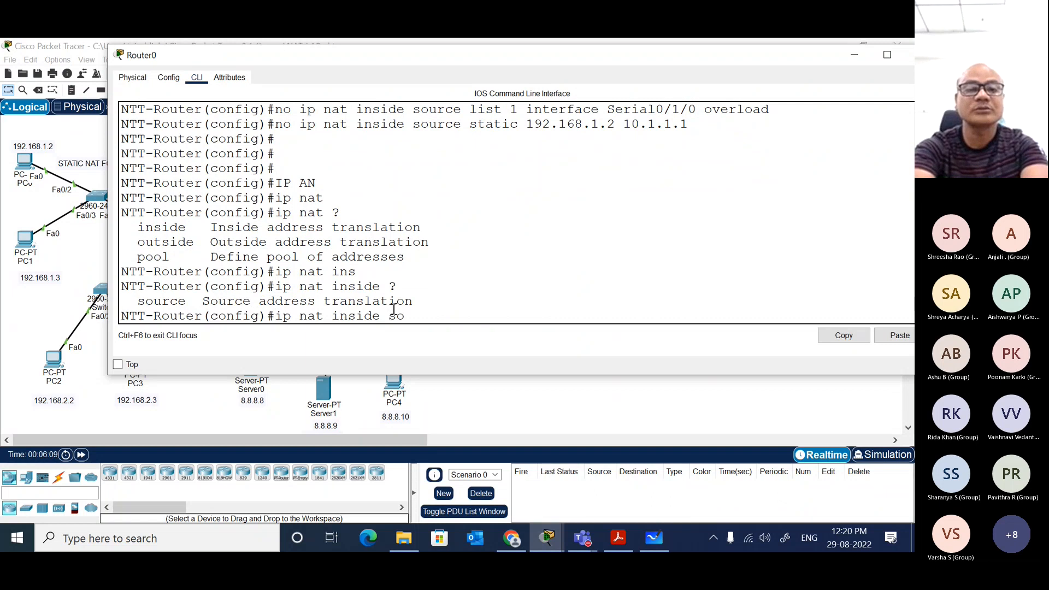
pyautogui.press('Tab')
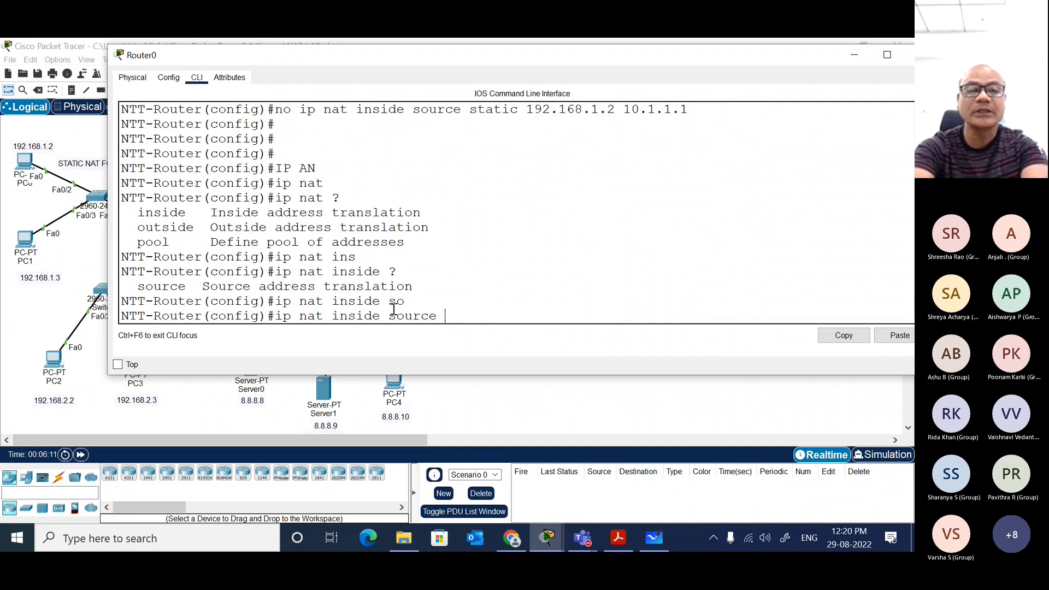
pyautogui.write('?')
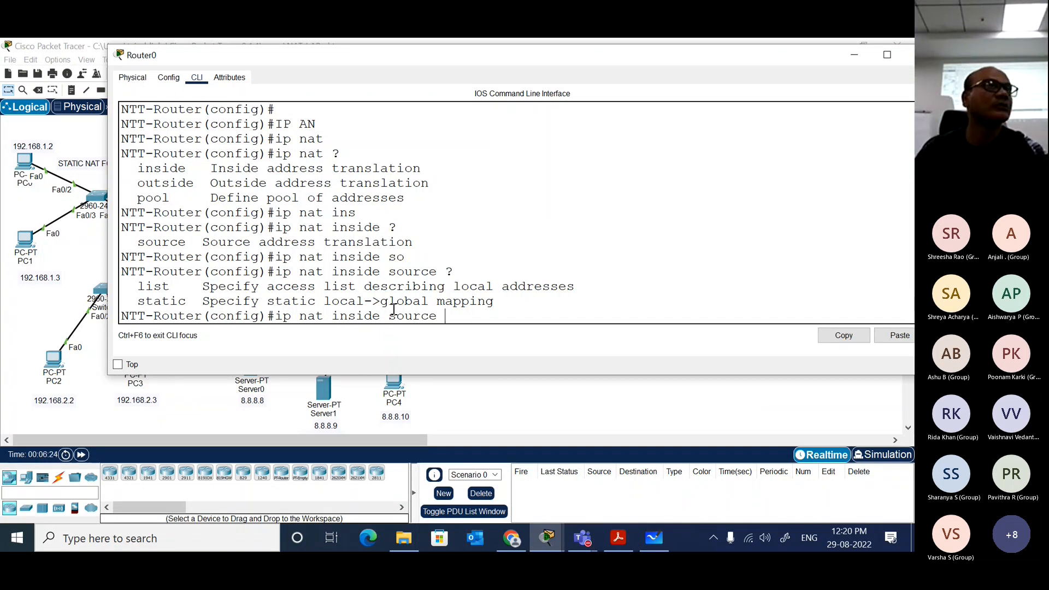
# Step: Switch to Microsoft Whiteboard and handwrite "Static - 1 IP" in the blank area beside the agenda, underlining the IP
pyautogui.click(654, 538)
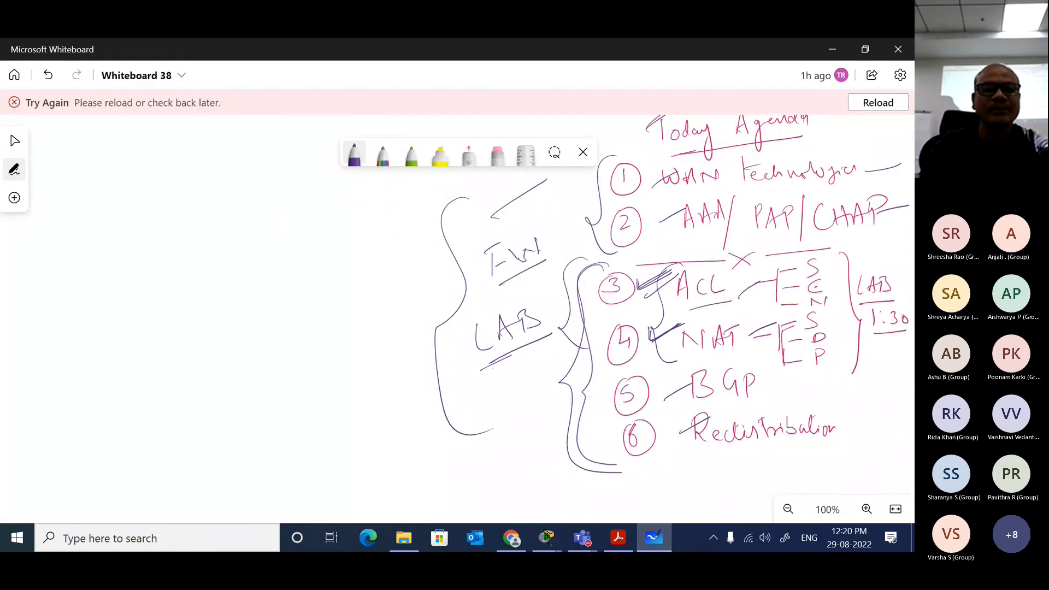
pyautogui.moveTo(125, 166)
pyautogui.mouseDown()
pyautogui.moveTo(108, 191)
pyautogui.moveTo(154, 187)
pyautogui.mouseUp()
pyautogui.moveTo(155, 170)
pyautogui.mouseDown()
pyautogui.moveTo(167, 186)
pyautogui.moveTo(192, 179)
pyautogui.mouseUp()
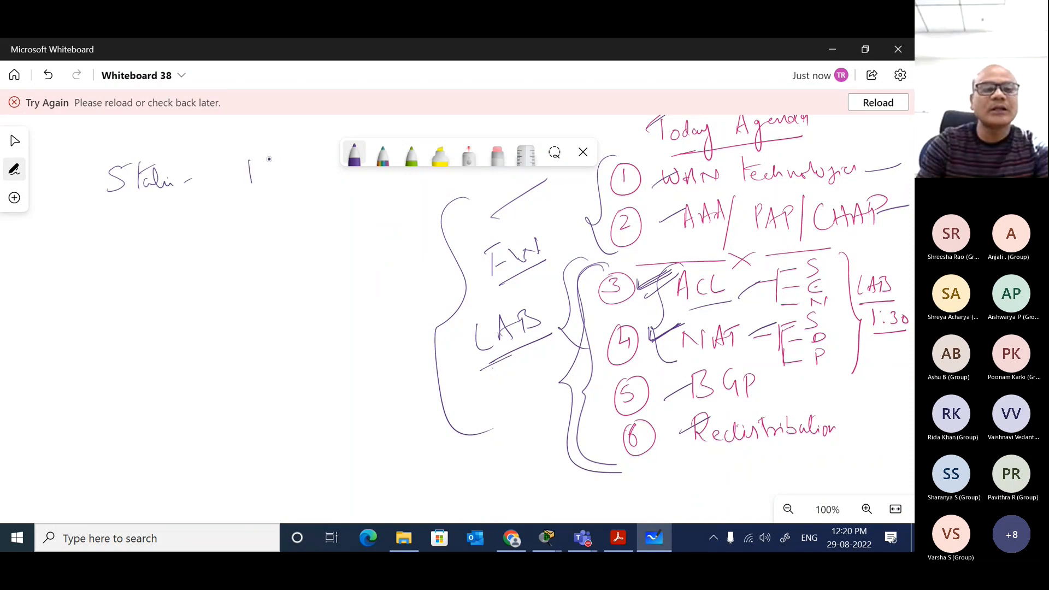
pyautogui.moveTo(282, 174); pyautogui.dragTo(290, 172)
pyautogui.moveTo(274, 156); pyautogui.dragTo(290, 155)
pyautogui.moveTo(262, 200); pyautogui.dragTo(313, 181)
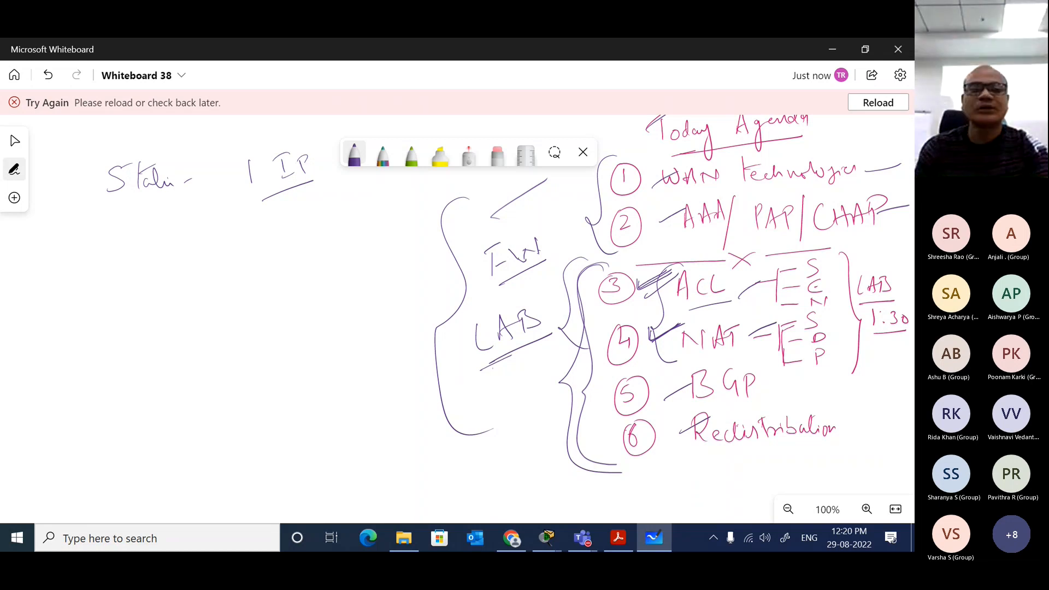
# Step: Sketch an ISP cloud linked by a line to a computer below the Static note, and label the link 10.1.1.1, underlined
pyautogui.moveTo(367, 220); pyautogui.dragTo(370, 261)
pyautogui.moveTo(384, 235)
pyautogui.mouseDown()
pyautogui.moveTo(388, 254)
pyautogui.moveTo(392, 231)
pyautogui.mouseUp()
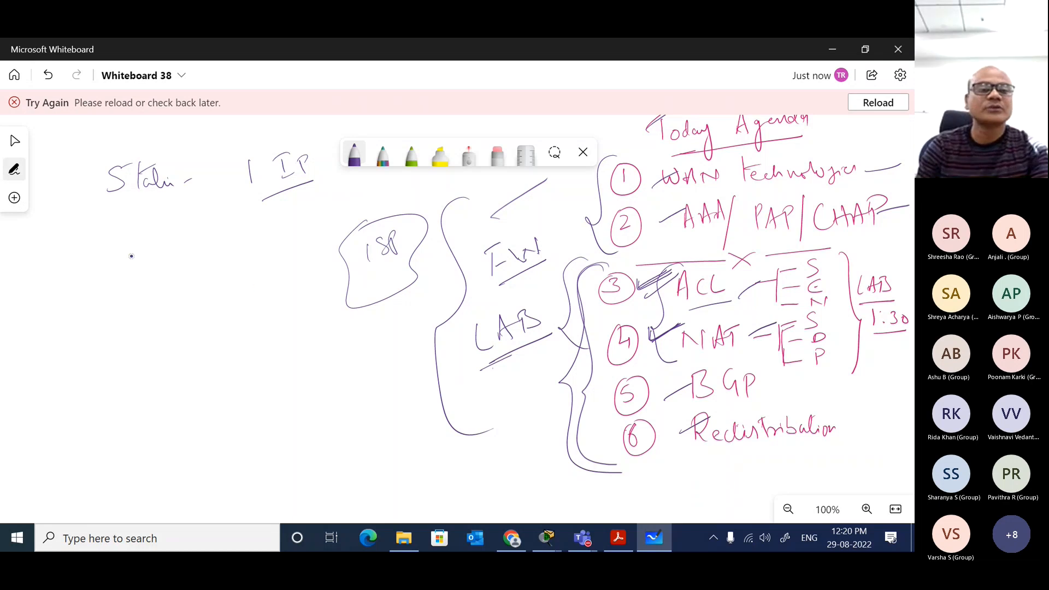
pyautogui.moveTo(130, 255)
pyautogui.mouseDown()
pyautogui.moveTo(150, 274)
pyautogui.moveTo(280, 222)
pyautogui.moveTo(369, 221)
pyautogui.mouseUp()
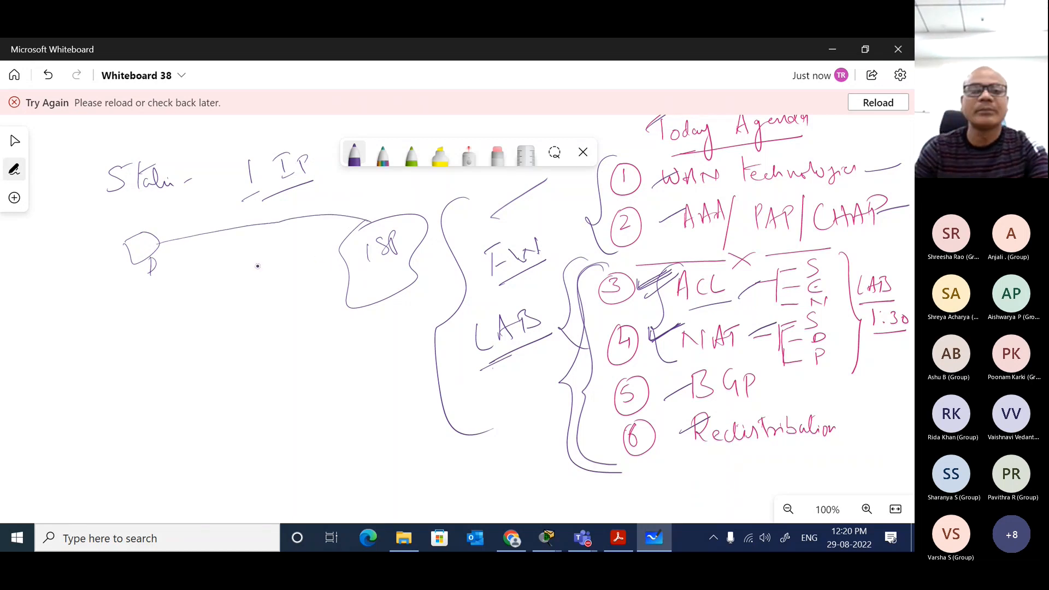
pyautogui.moveTo(217, 245); pyautogui.dragTo(218, 261)
pyautogui.moveTo(229, 246)
pyautogui.mouseDown()
pyautogui.moveTo(224, 257)
pyautogui.moveTo(230, 247)
pyautogui.moveTo(292, 248)
pyautogui.mouseUp()
pyautogui.click(235, 253)
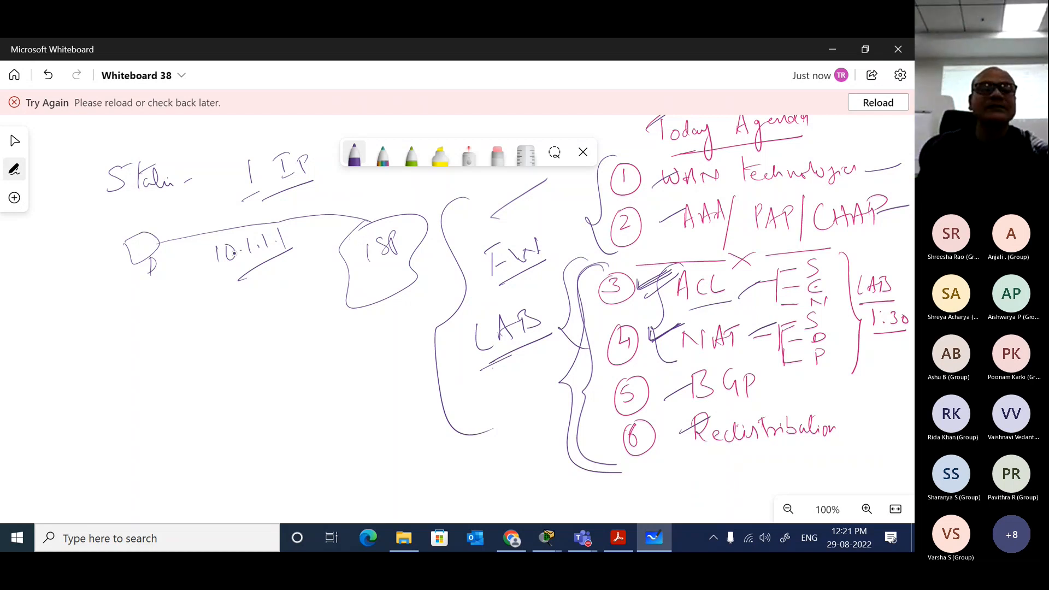
# Step: Underline the Static heading and handwrite an underlined Dynamic heading below the computer sketch
pyautogui.moveTo(121, 208); pyautogui.dragTo(156, 189)
pyautogui.moveTo(83, 323); pyautogui.dragTo(159, 297)
pyautogui.moveTo(127, 321); pyautogui.dragTo(163, 305)
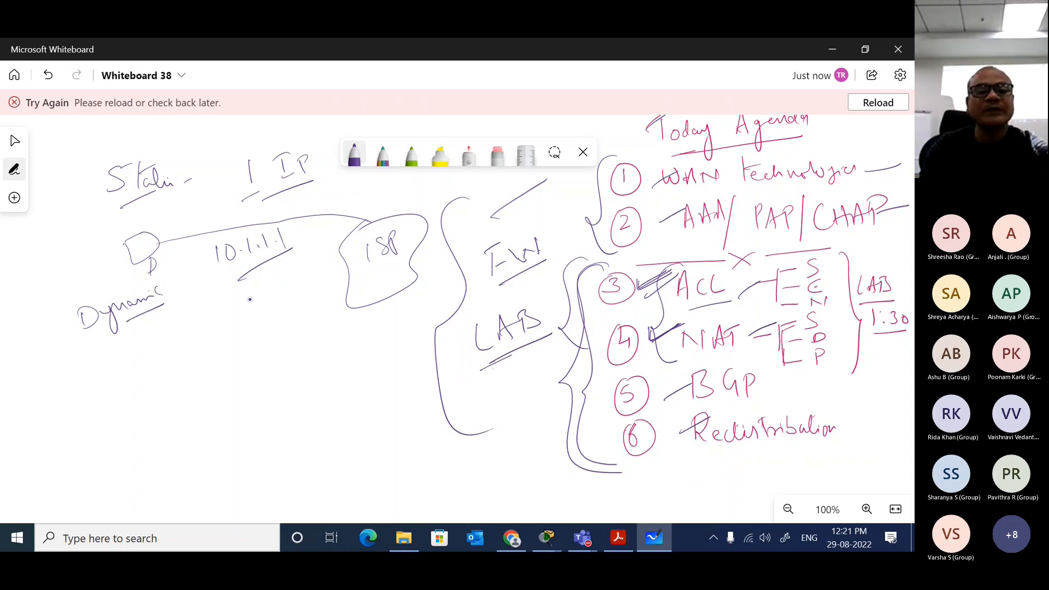
# Step: Handwrite 10.1.1.1 and 1.10 beside the Dynamic heading, with an underlined "10 IP" note next to them
pyautogui.moveTo(239, 293)
pyautogui.mouseDown()
pyautogui.moveTo(239, 306)
pyautogui.moveTo(255, 295)
pyautogui.moveTo(284, 299)
pyautogui.mouseUp()
pyautogui.click(273, 302)
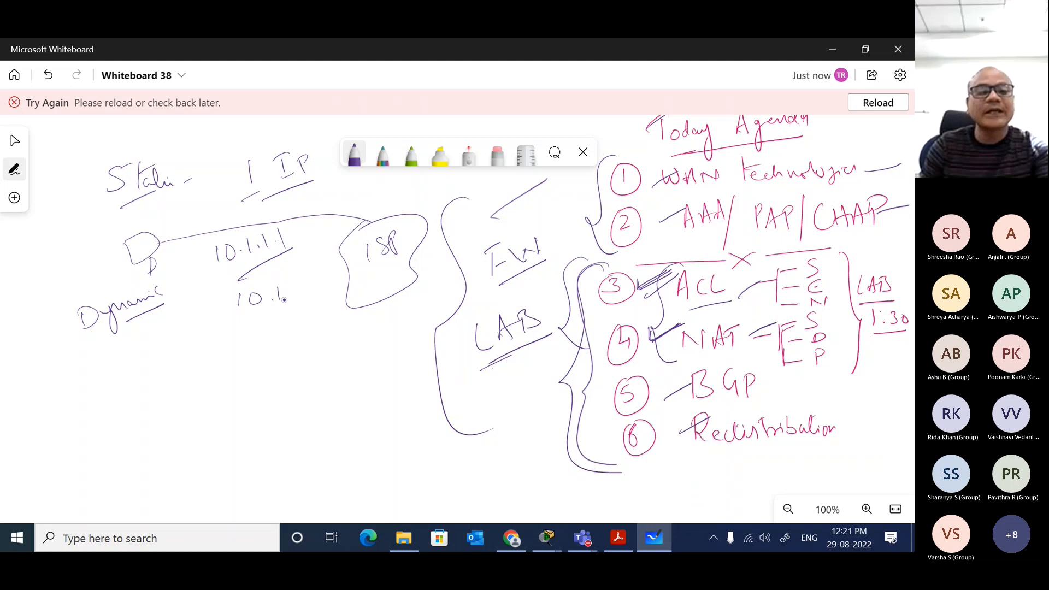
pyautogui.click(289, 298)
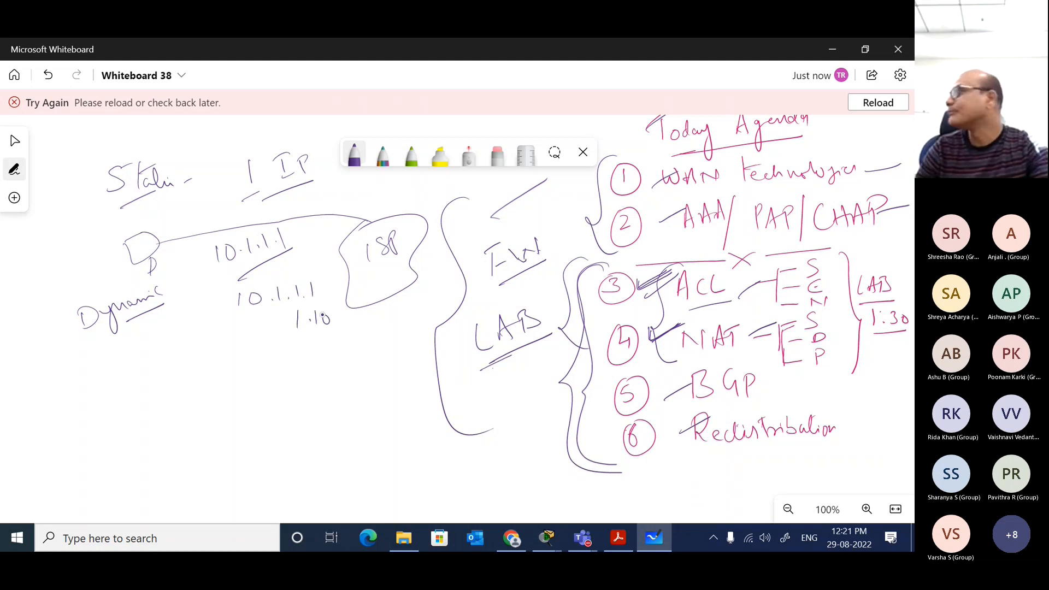
pyautogui.moveTo(316, 329)
pyautogui.mouseDown()
pyautogui.moveTo(293, 337)
pyautogui.moveTo(345, 341)
pyautogui.moveTo(391, 328)
pyautogui.moveTo(404, 340)
pyautogui.mouseUp()
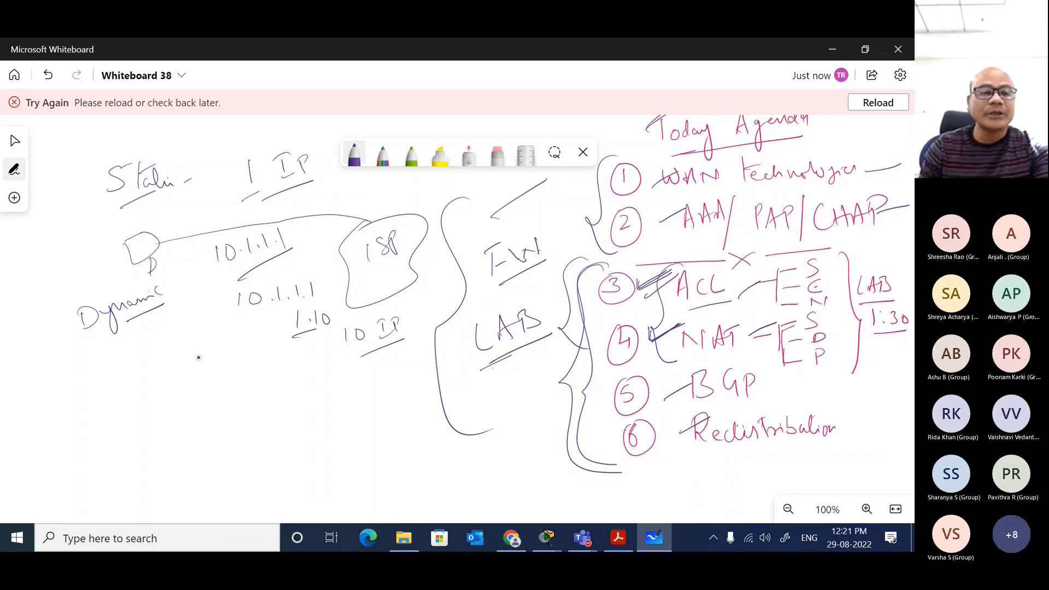
# Step: Sketch a router with two hosts and a link to the 10 IP note, and handwrite "PAT" and an underlined "overload" beneath the link
pyautogui.moveTo(208, 345)
pyautogui.mouseDown()
pyautogui.moveTo(223, 353)
pyautogui.moveTo(155, 396)
pyautogui.moveTo(127, 375)
pyautogui.moveTo(148, 401)
pyautogui.mouseUp()
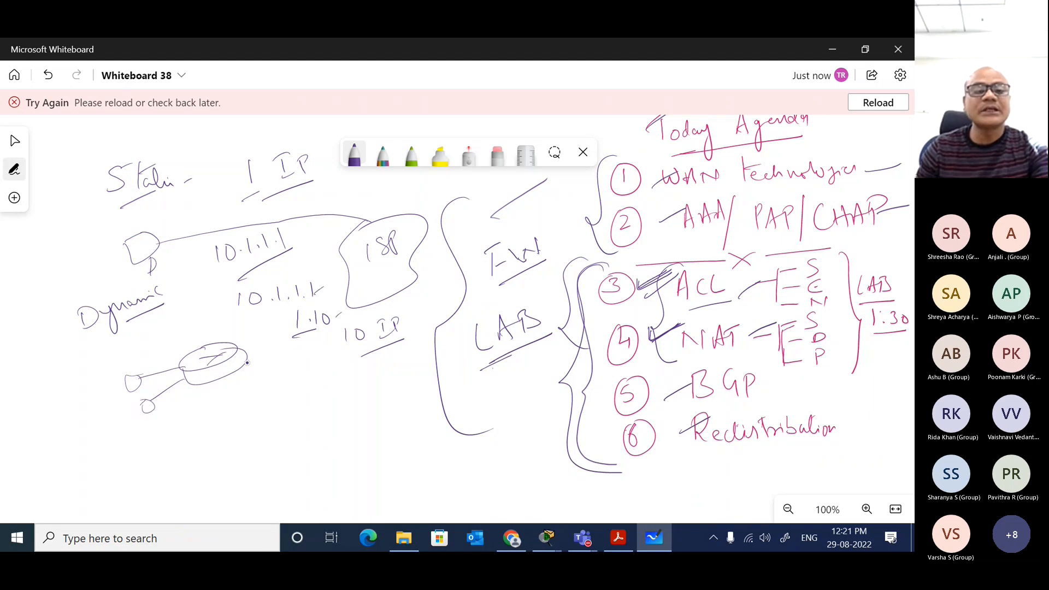
pyautogui.moveTo(247, 362); pyautogui.dragTo(349, 335)
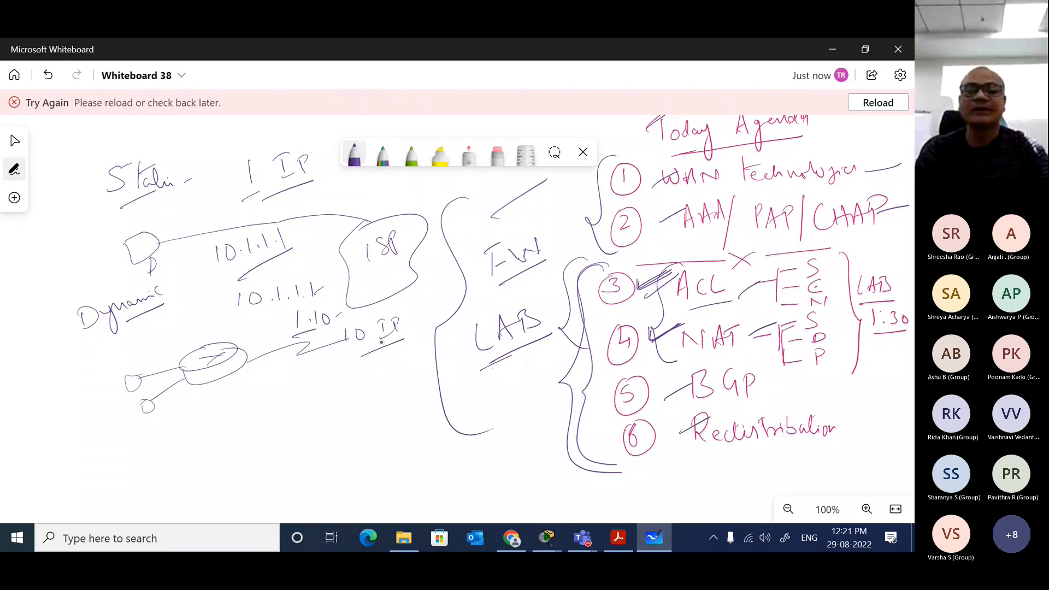
pyautogui.moveTo(227, 410)
pyautogui.mouseDown()
pyautogui.moveTo(233, 396)
pyautogui.moveTo(257, 399)
pyautogui.mouseUp()
pyautogui.moveTo(255, 389); pyautogui.dragTo(266, 385)
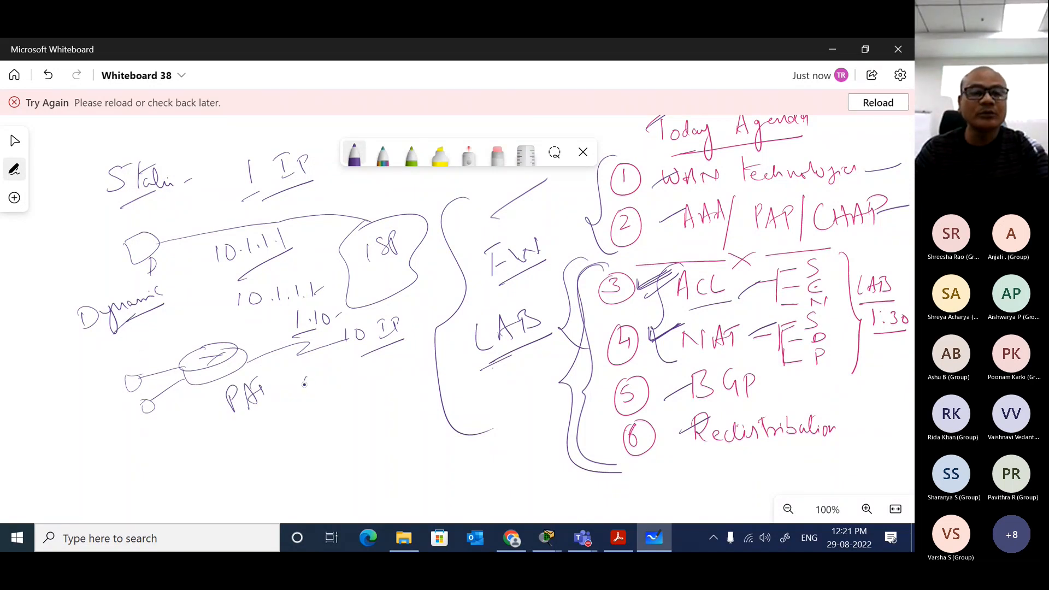
pyautogui.moveTo(304, 384)
pyautogui.mouseDown()
pyautogui.moveTo(383, 345)
pyautogui.moveTo(333, 392)
pyautogui.mouseUp()
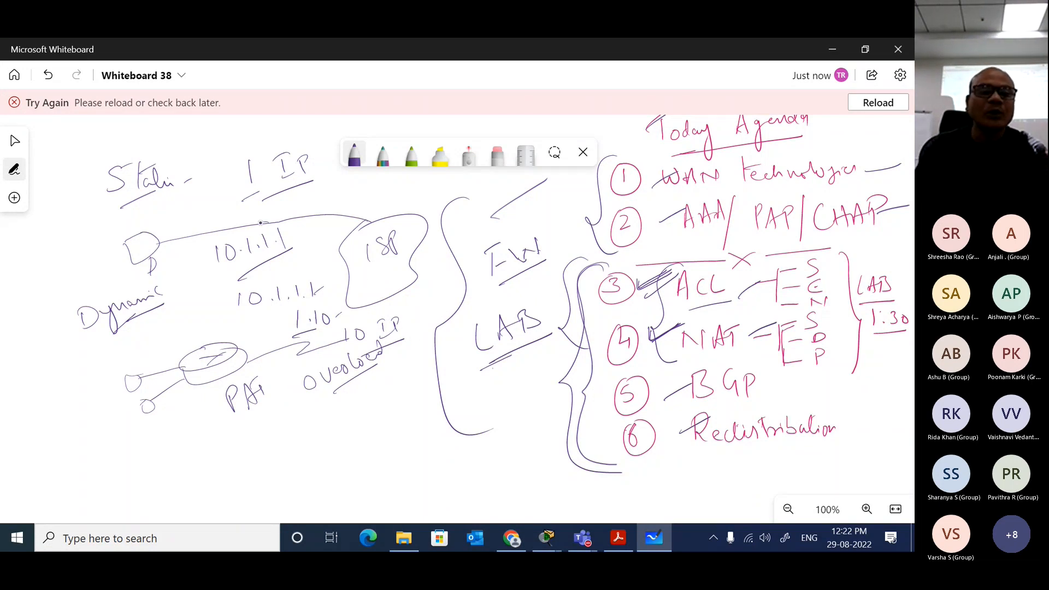
# Step: Circle the 10.1.1.1 label of the static sketch and draw two lines connecting it to the router sketch below
pyautogui.moveTo(261, 222)
pyautogui.mouseDown()
pyautogui.moveTo(224, 270)
pyautogui.moveTo(298, 218)
pyautogui.moveTo(253, 228)
pyautogui.mouseUp()
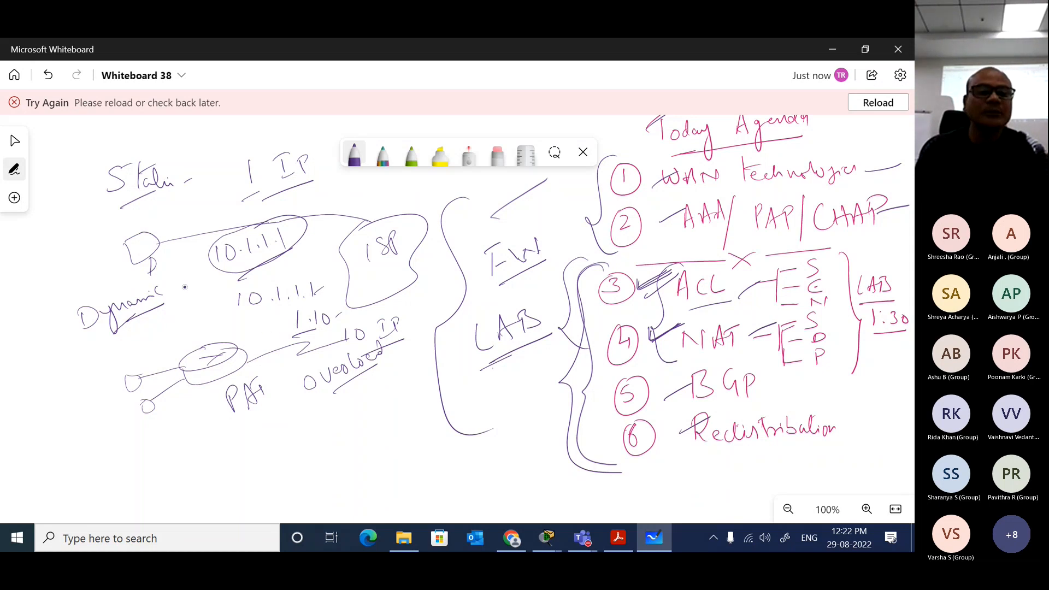
pyautogui.moveTo(151, 369); pyautogui.dragTo(206, 268)
pyautogui.moveTo(204, 355); pyautogui.dragTo(215, 275)
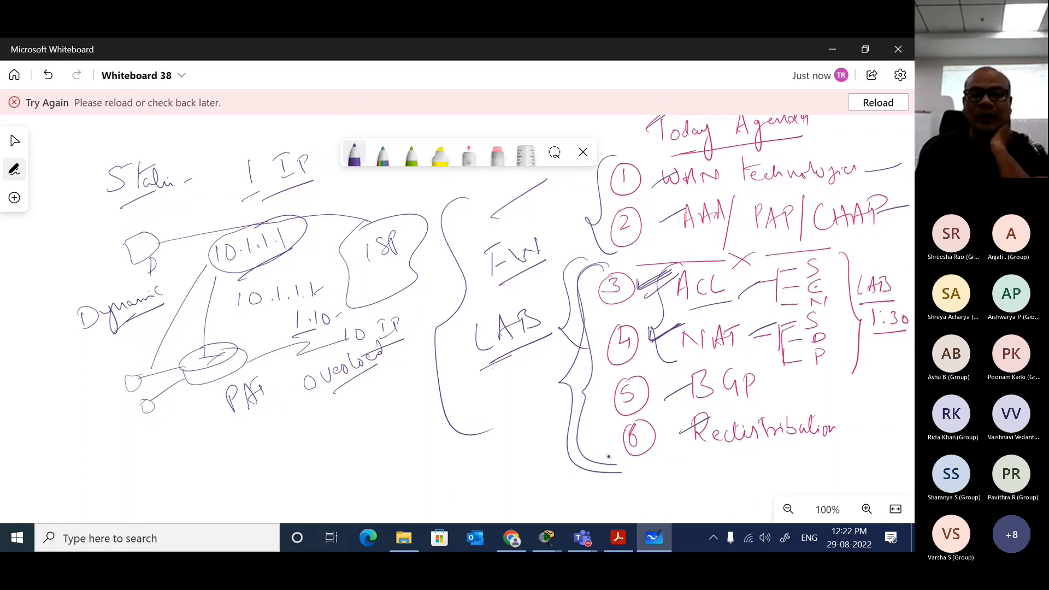
# Step: Switch to Cisco Packet Tracer and extend Router0's pending command to ip nat inside source static, listing the options after source and after static
pyautogui.moveTo(546, 538)
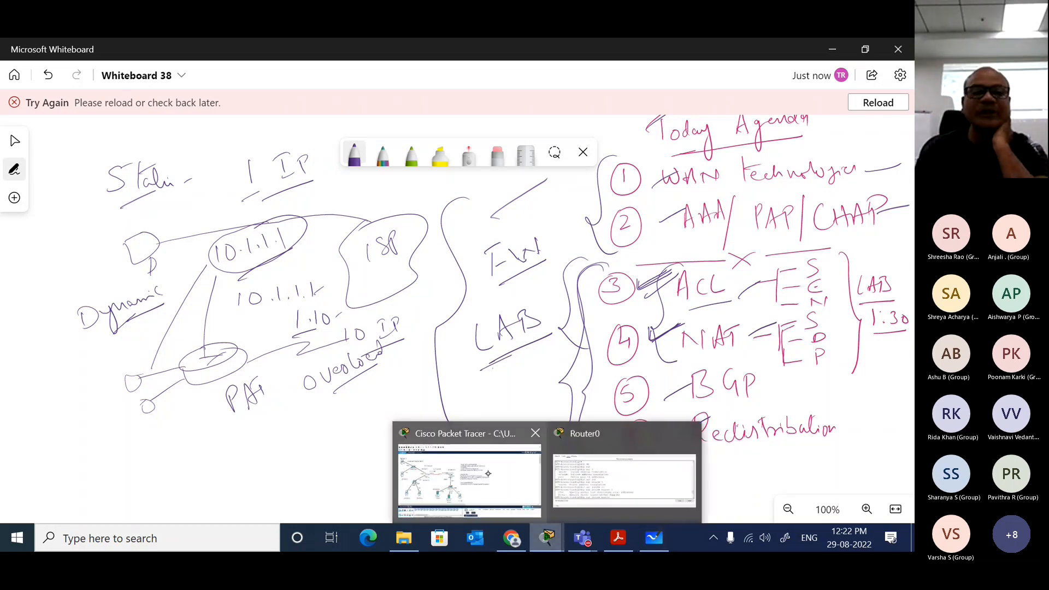
pyautogui.click(467, 480)
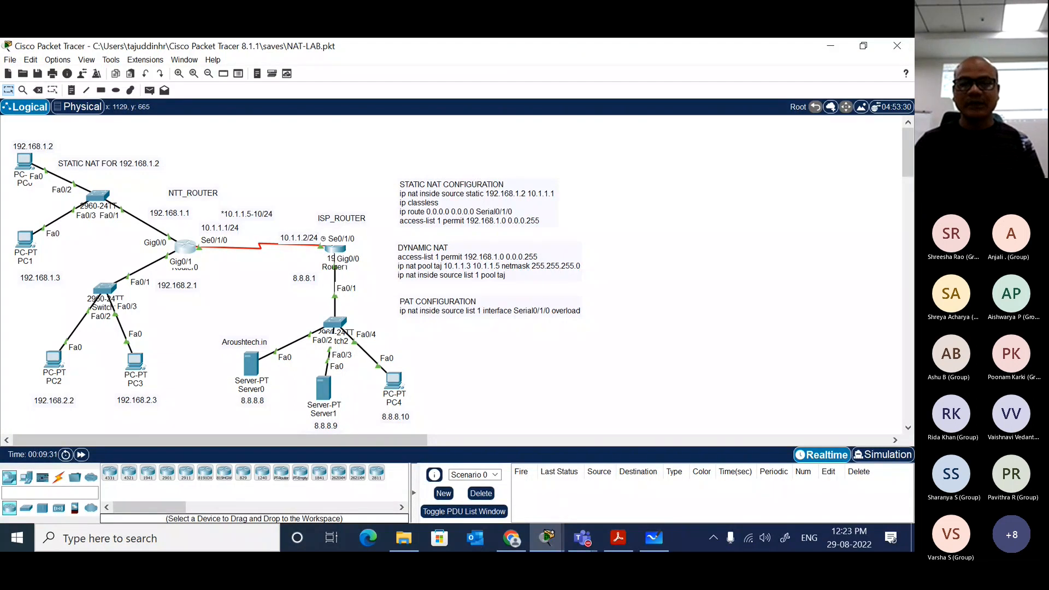
pyautogui.moveTo(547, 538)
pyautogui.click(603, 473)
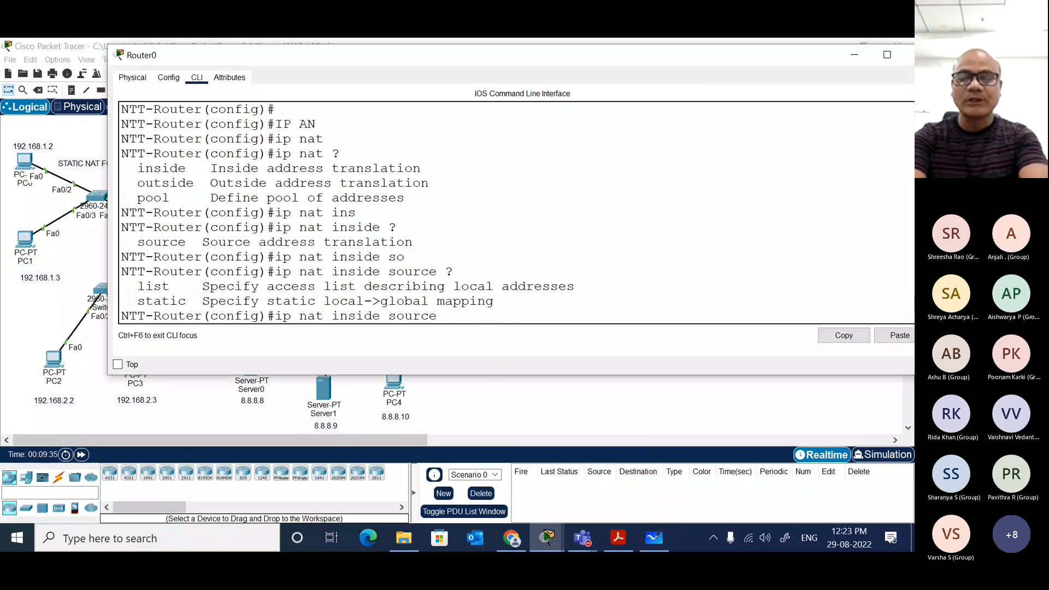
pyautogui.write('?')
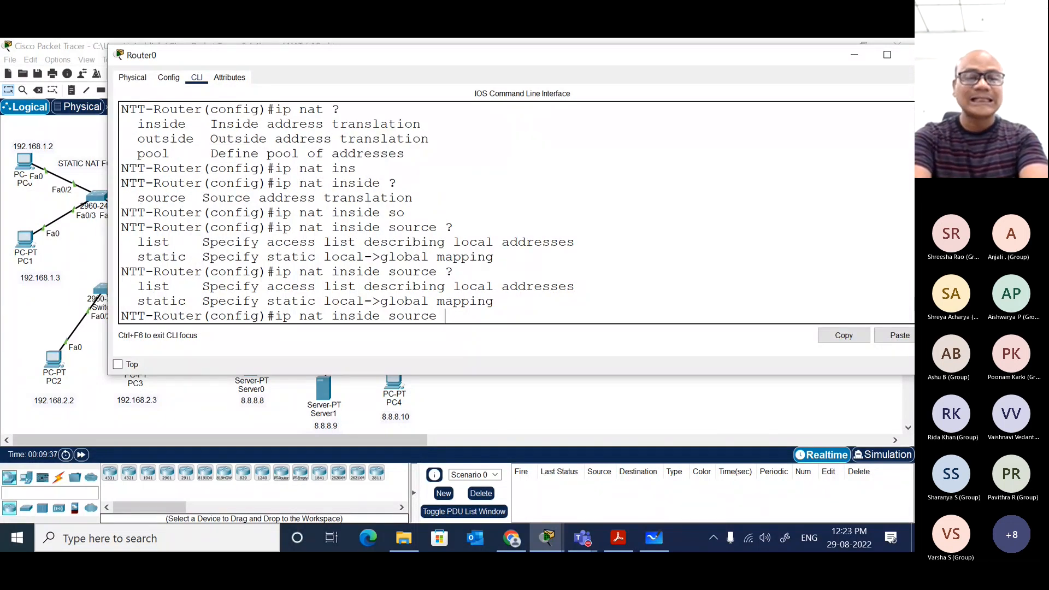
pyautogui.write('st')
pyautogui.press('Tab')
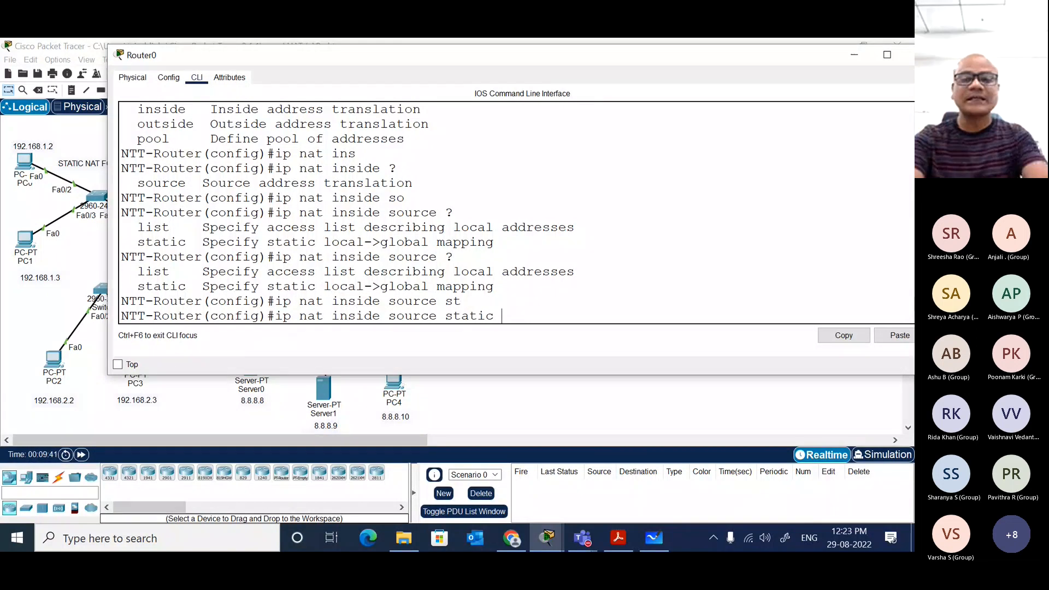
pyautogui.write('?')
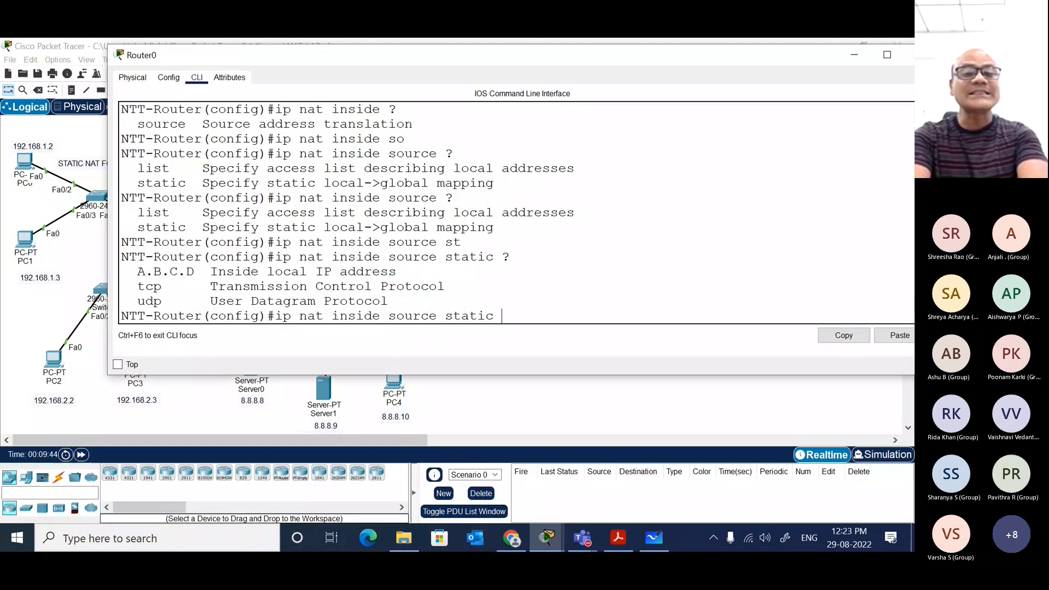
pyautogui.write('192')
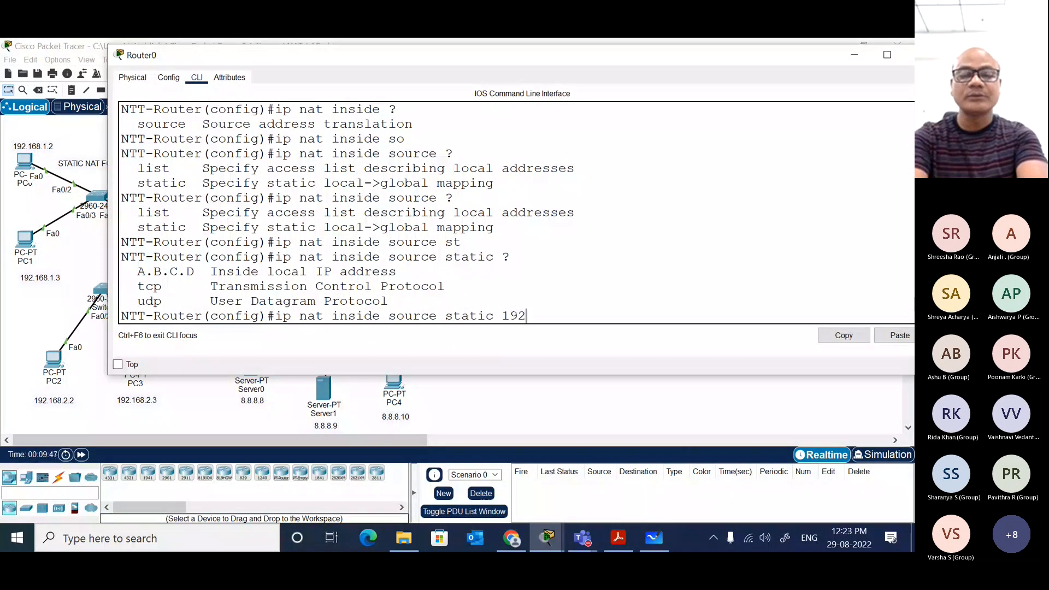
pyautogui.write('.168.1')
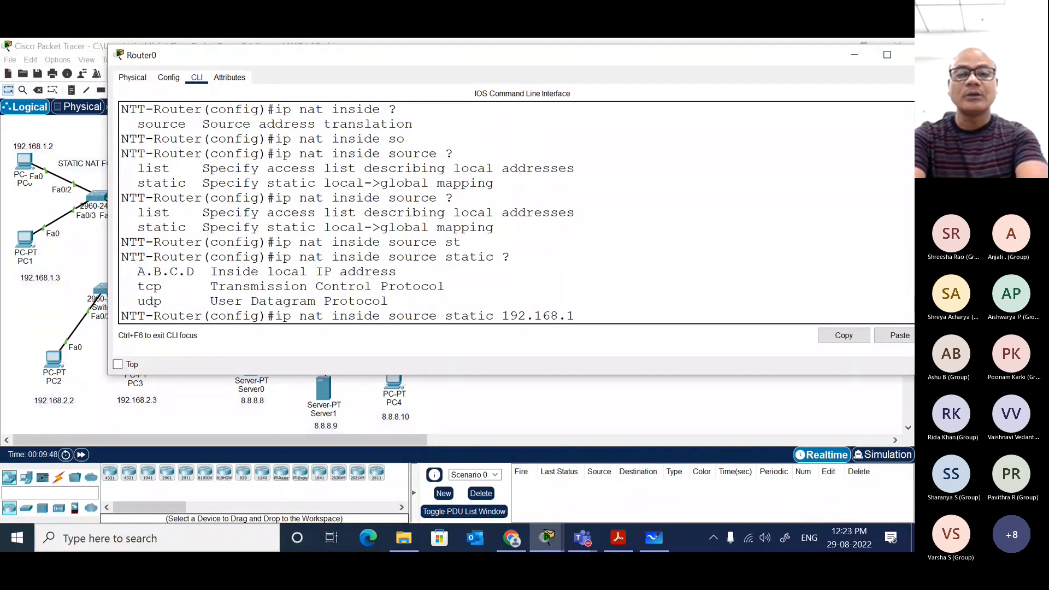
pyautogui.write('.2')
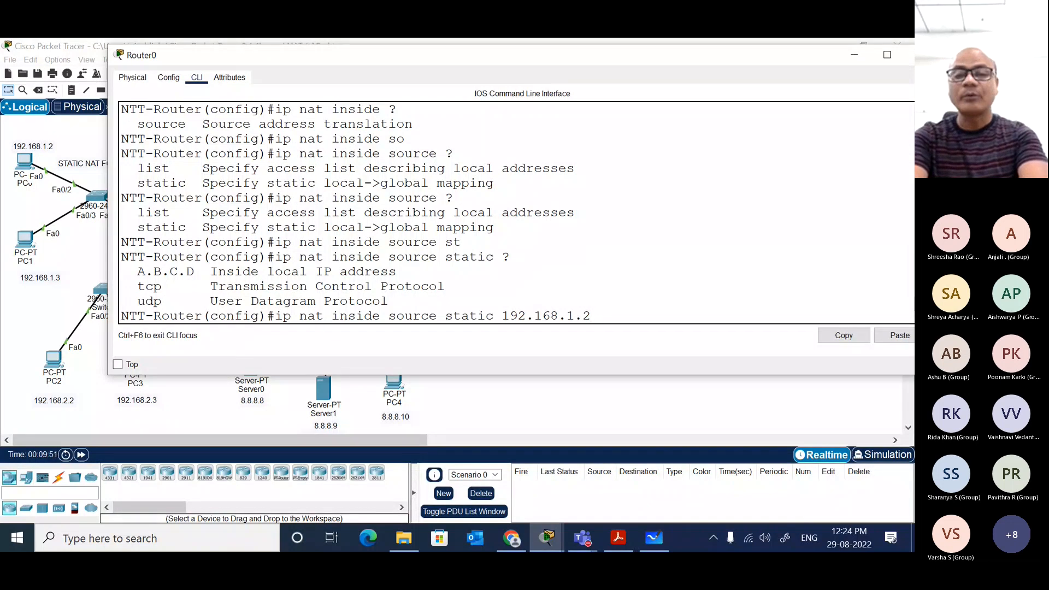
pyautogui.write(' ?')
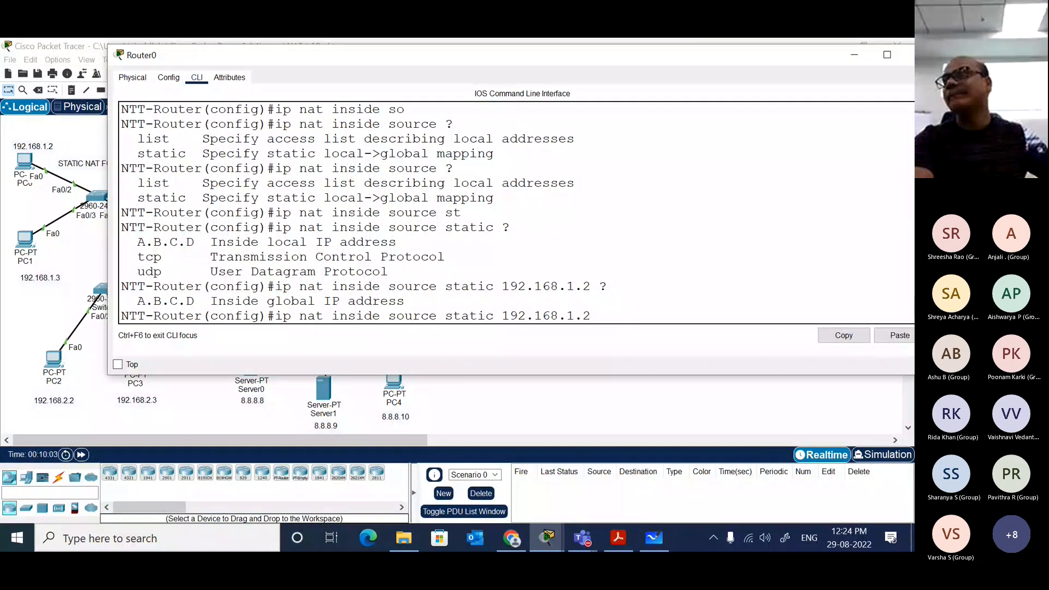
# Step: Review the topology, return to Router0's command line and highlight the "Inside global IP address" help text
pyautogui.click(580, 421)
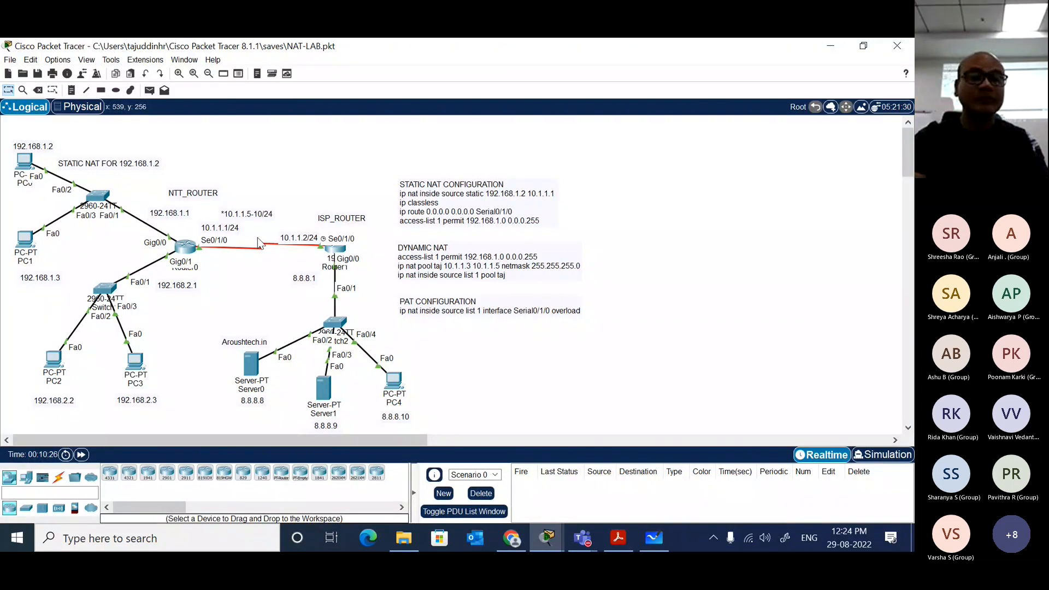
pyautogui.click(547, 533)
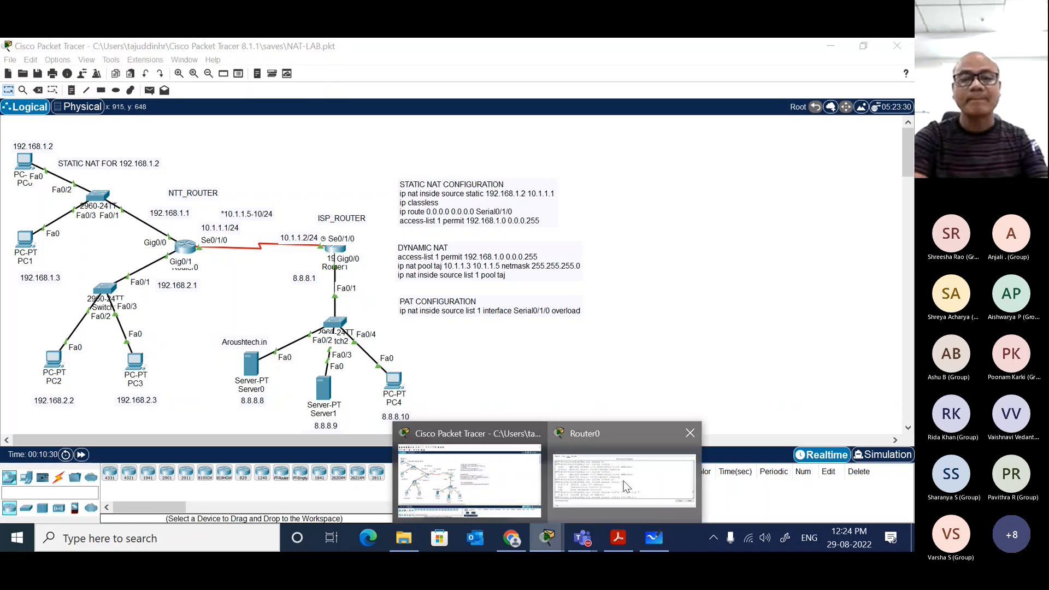
pyautogui.click(626, 486)
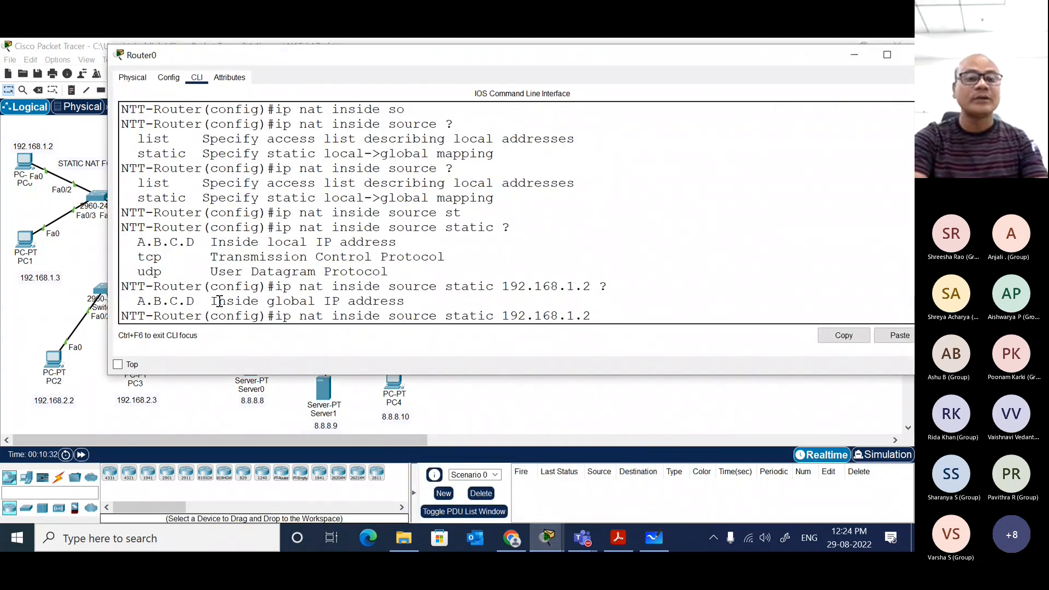
pyautogui.moveTo(262, 299); pyautogui.dragTo(407, 301)
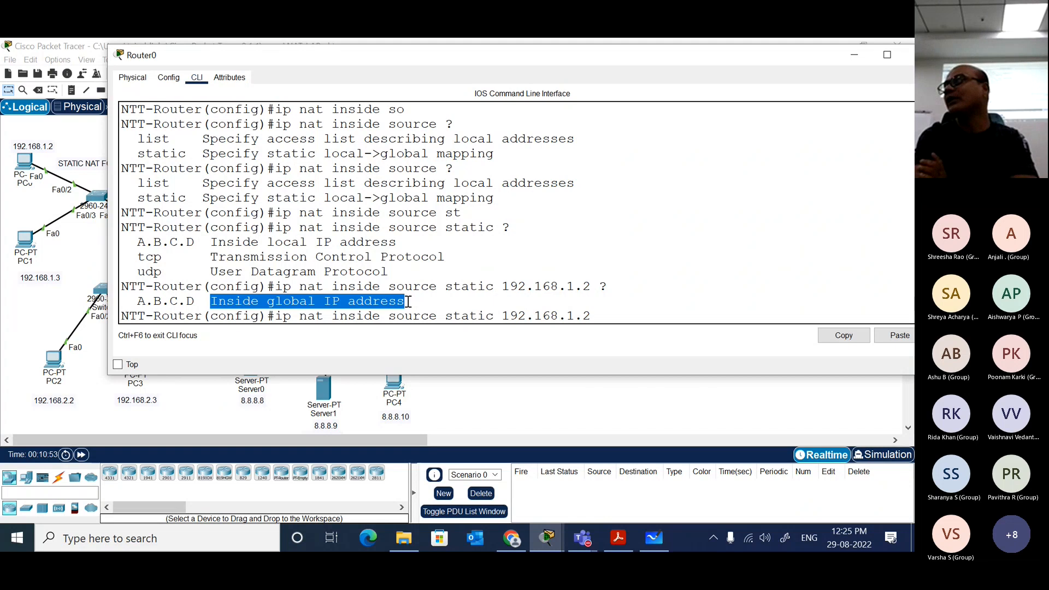
pyautogui.click(632, 315)
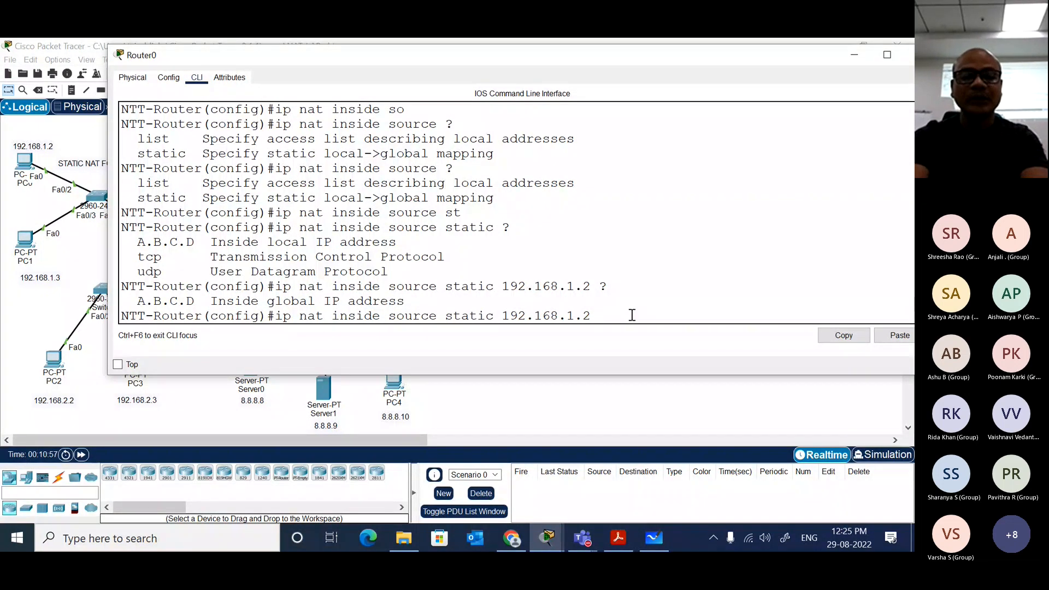
pyautogui.write('se')
pyautogui.press('Tab')
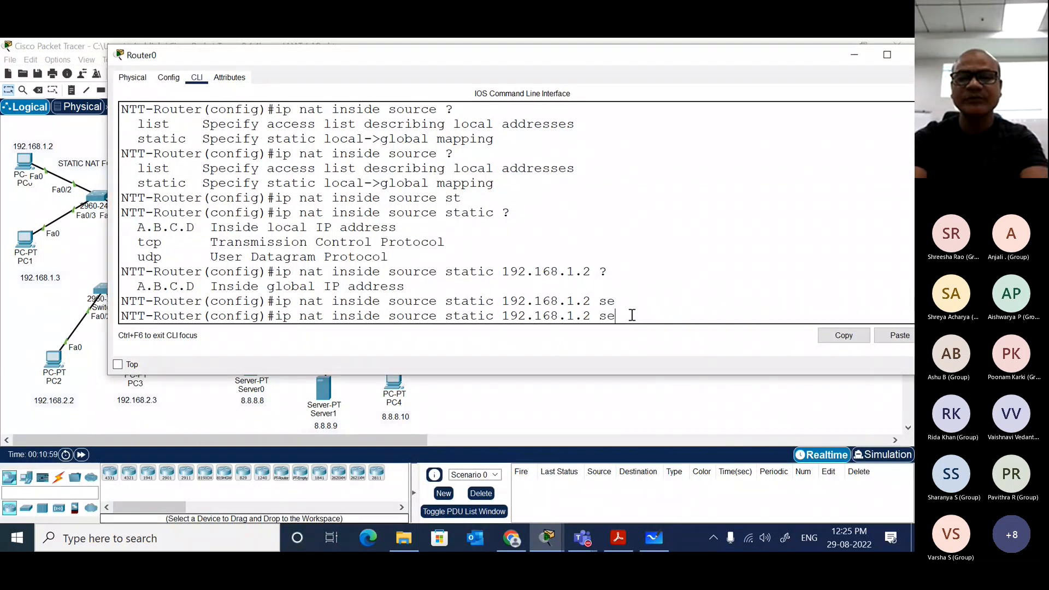
pyautogui.press('Tab')
pyautogui.press('BackSpace')
pyautogui.press('BackSpace')
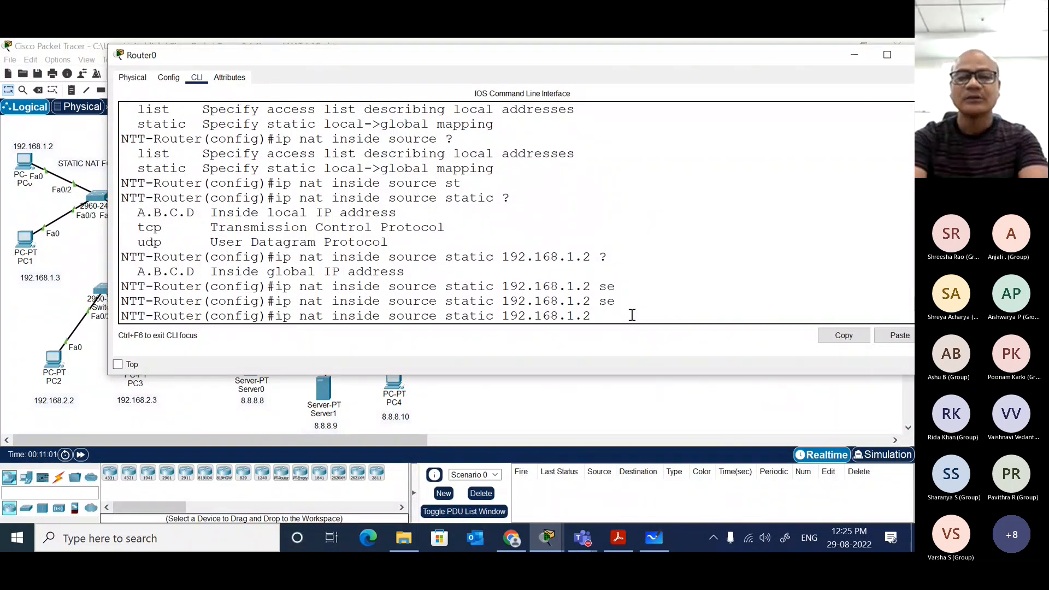
# Step: Complete and run ip nat inside source static 192.168.1.2 10.1.1.1 on Router0, listing the options before and after the global address
pyautogui.write('?')
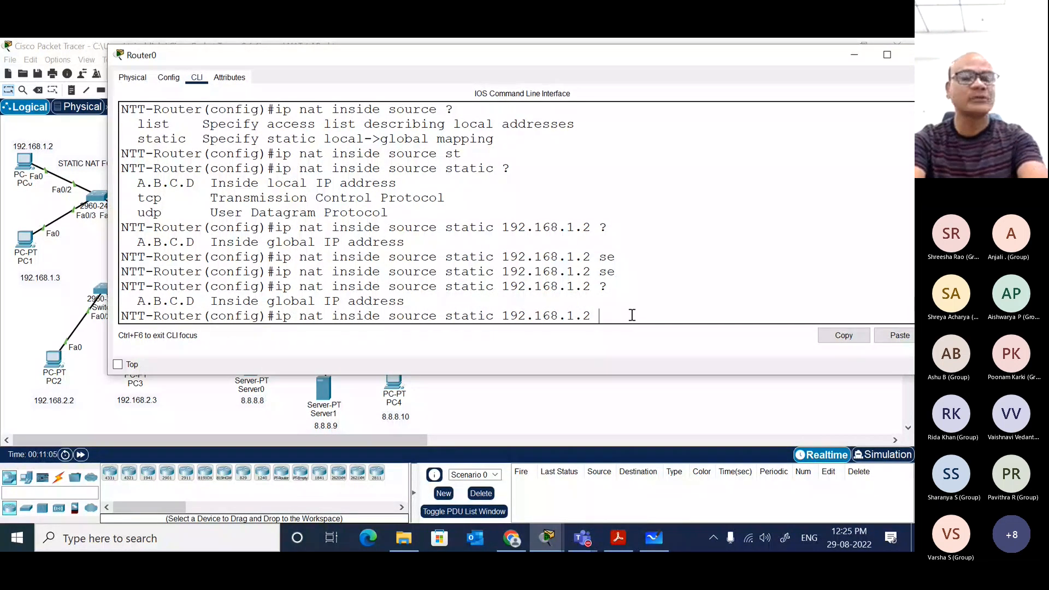
pyautogui.write('10.0.1')
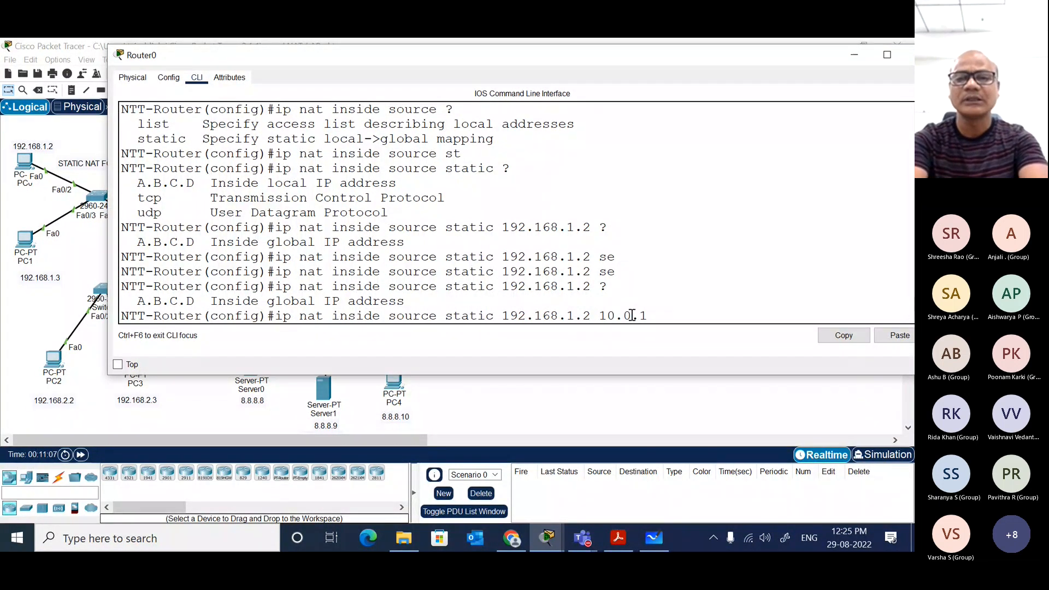
pyautogui.press('BackSpace')
pyautogui.press('BackSpace')
pyautogui.press('BackSpace')
pyautogui.write('1.1.')
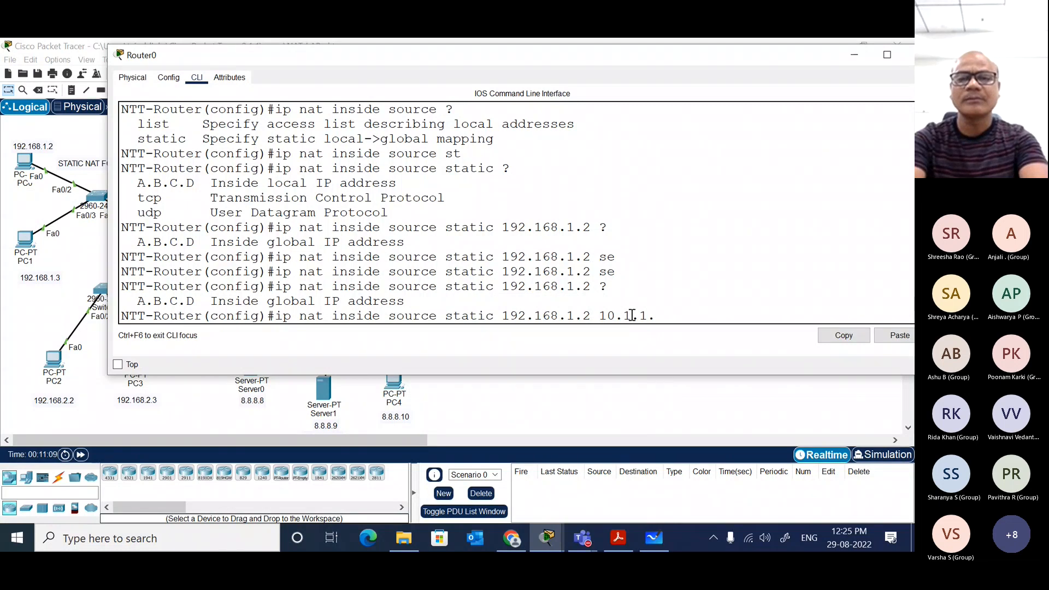
pyautogui.write('1 ?')
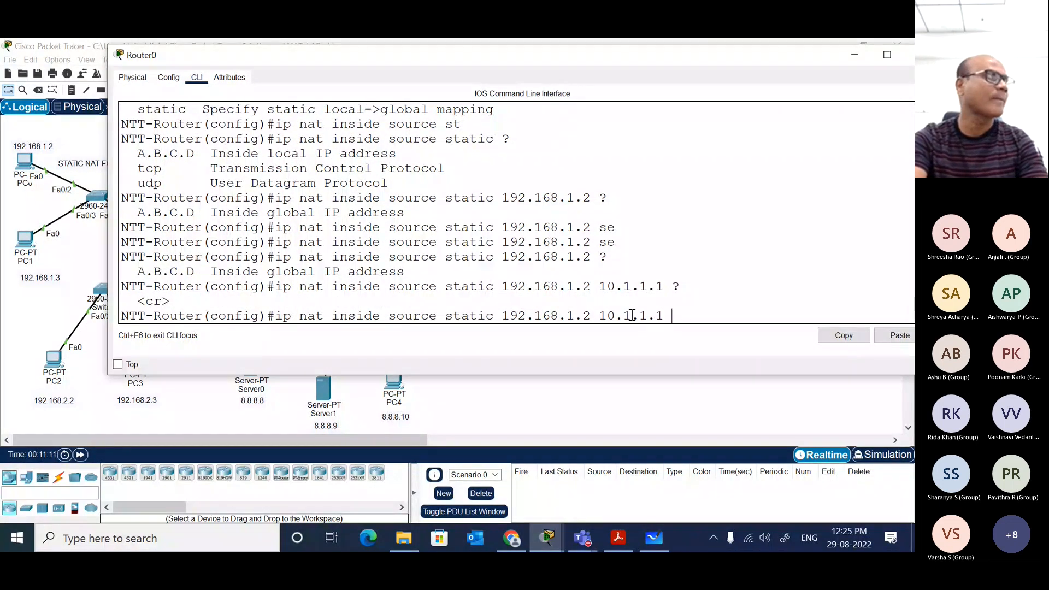
pyautogui.press('Return')
pyautogui.press('Return')
pyautogui.press('Return')
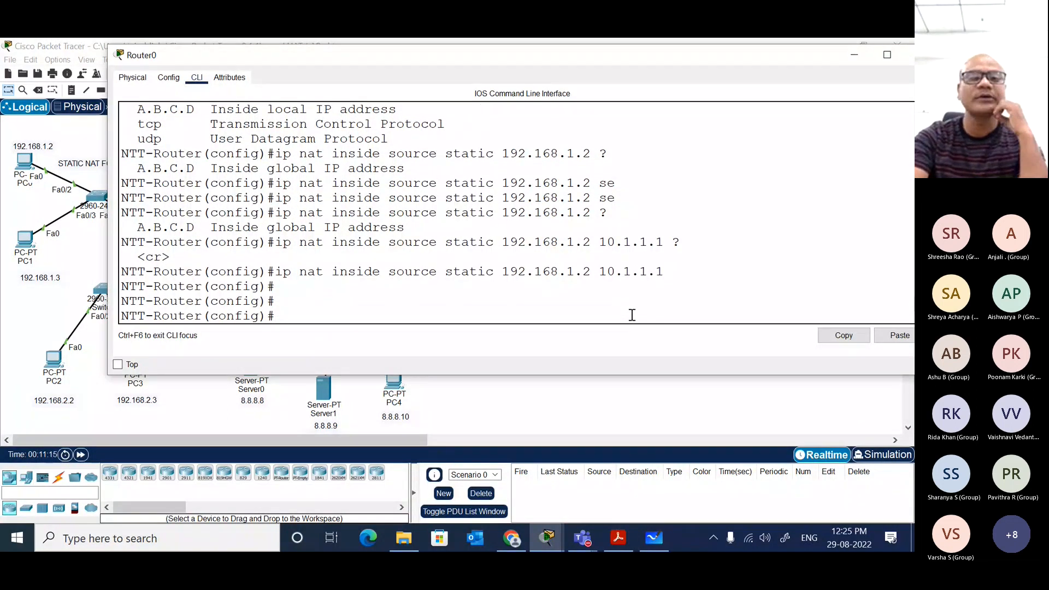
# Step: Check the laptop's battery status, view the topology and reopen Router0's command line
pyautogui.click(718, 545)
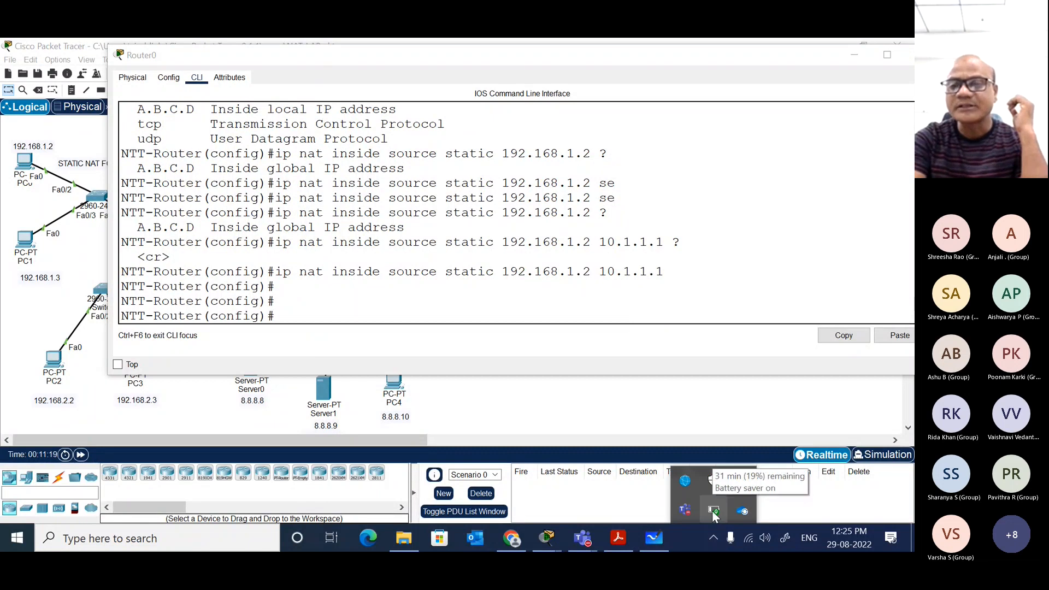
pyautogui.click(626, 326)
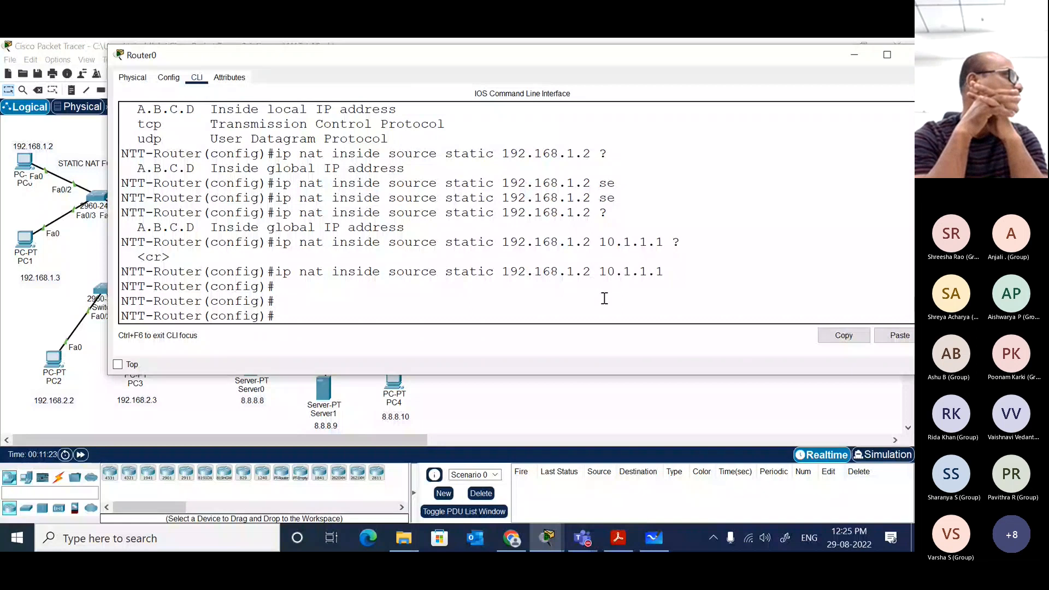
pyautogui.click(569, 393)
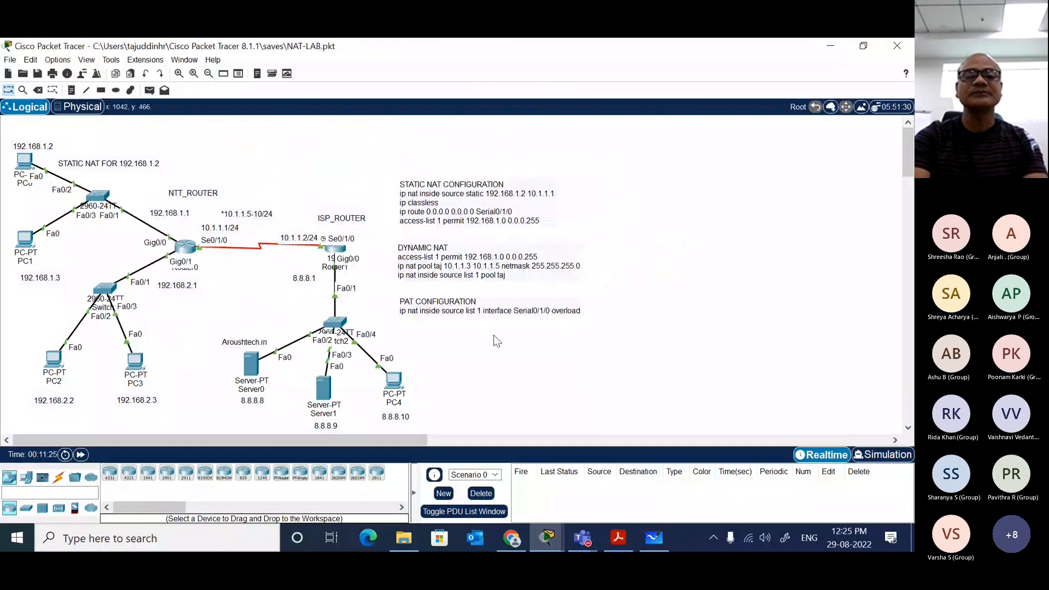
pyautogui.click(188, 252)
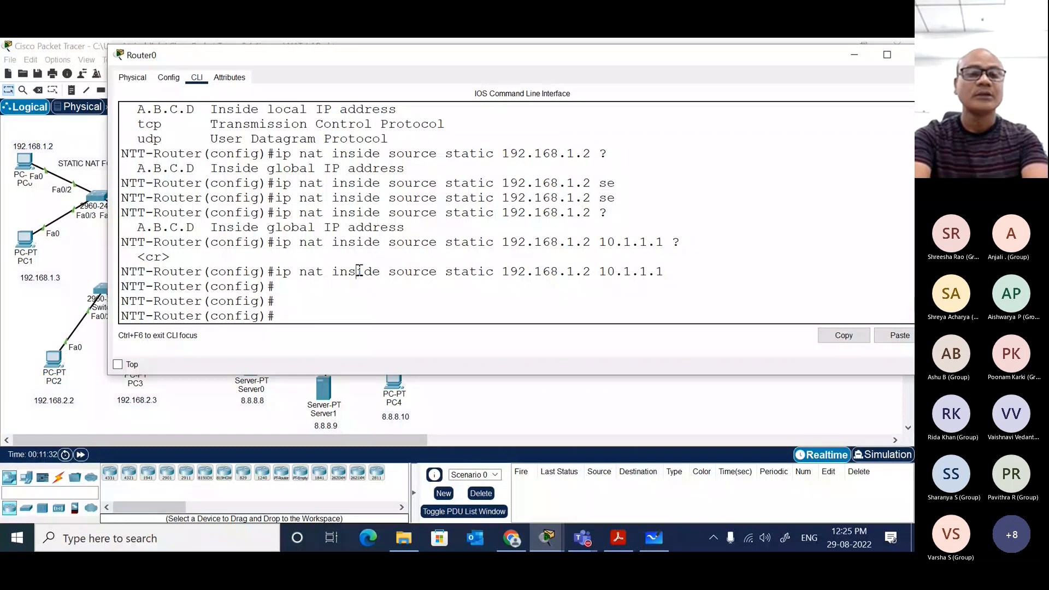
# Step: Display Router0's NAT translation table with do sh ip nat tr
pyautogui.write('do')
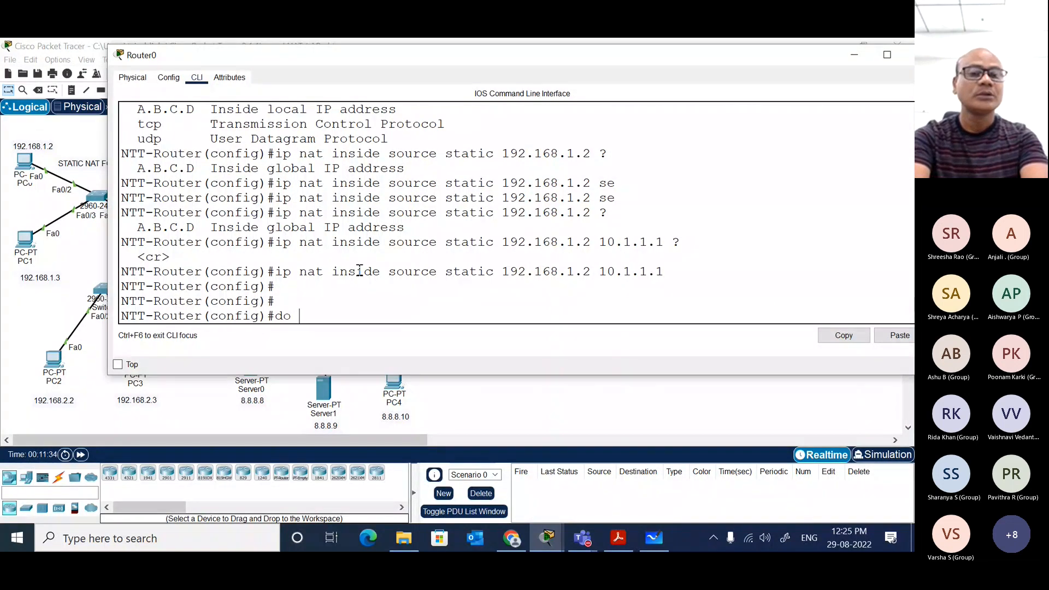
pyautogui.write(' sh ip nat')
pyautogui.press('Return')
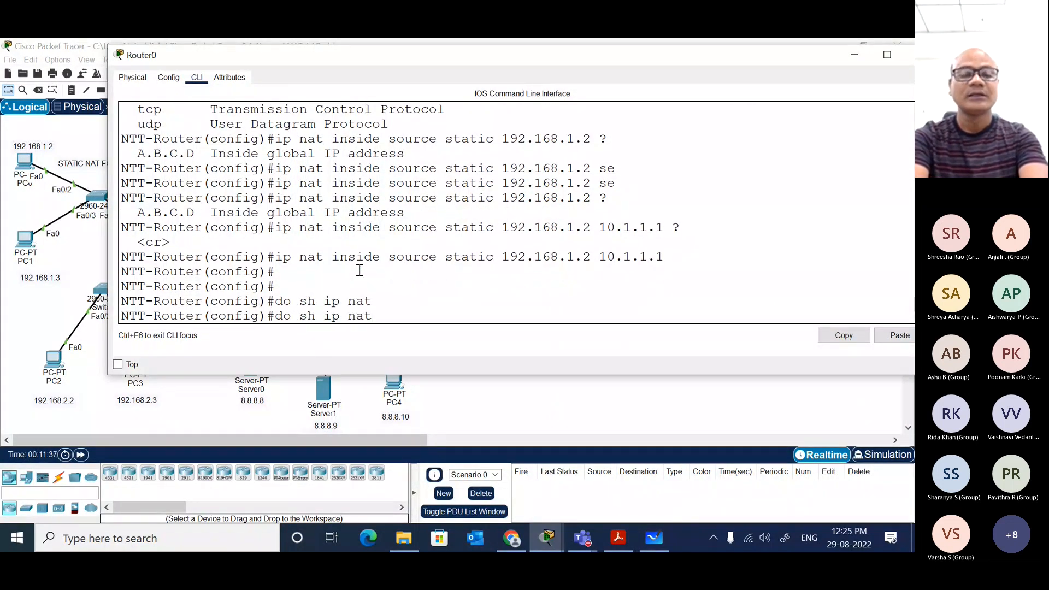
pyautogui.write('tr')
pyautogui.press('Return')
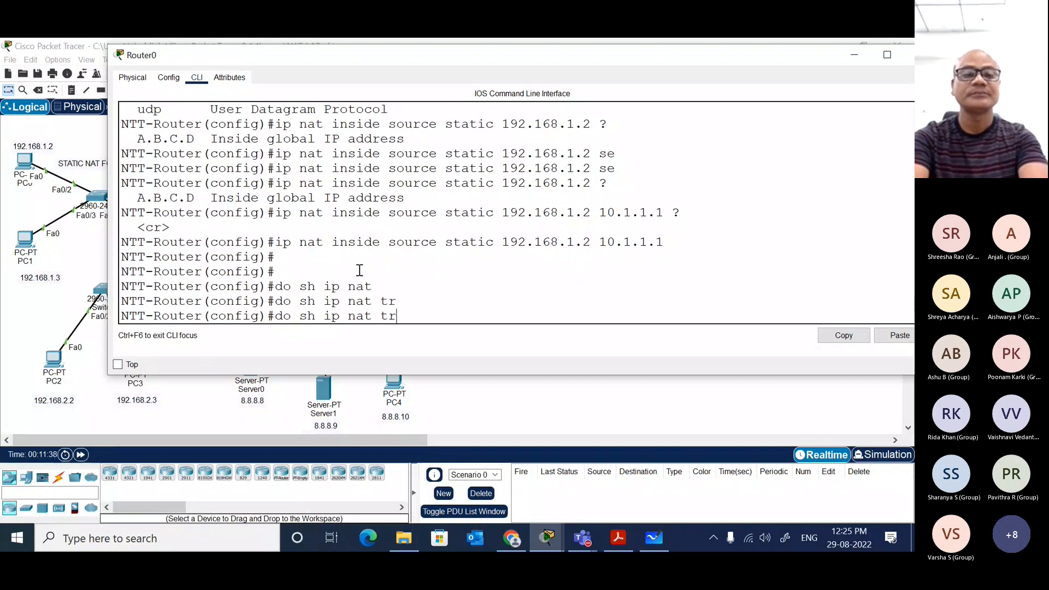
pyautogui.press('Return')
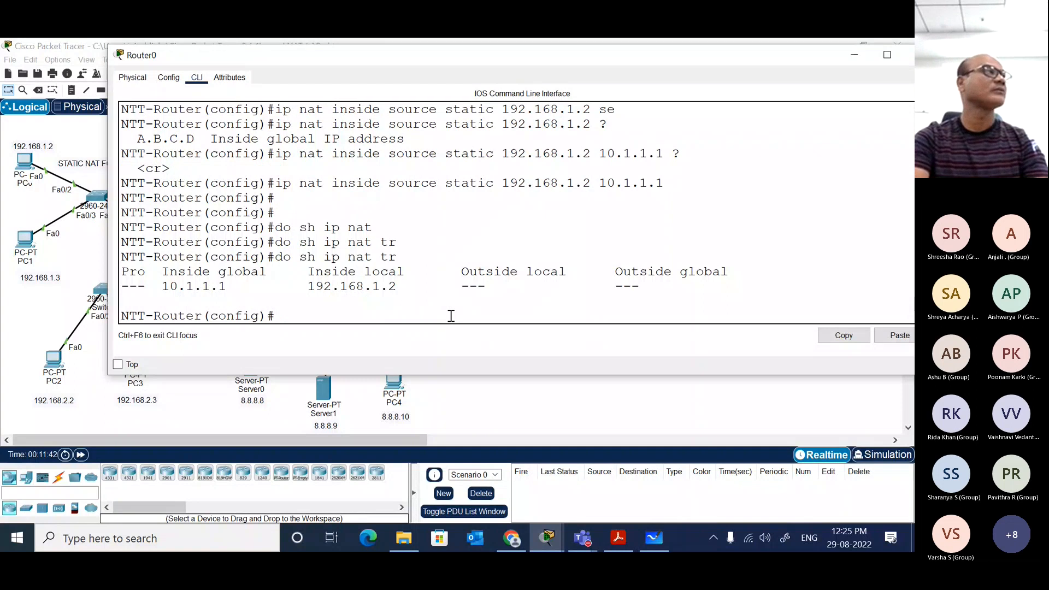
# Step: Open the Command Prompt on PC0 (192.168.1.2) and widen its window
pyautogui.click(41, 317)
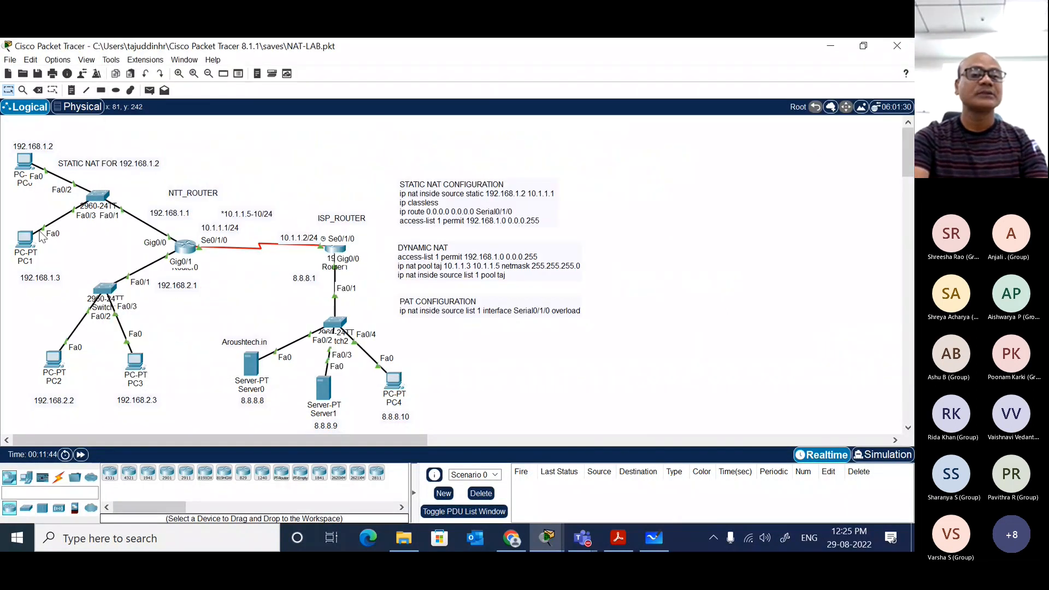
pyautogui.click(28, 162)
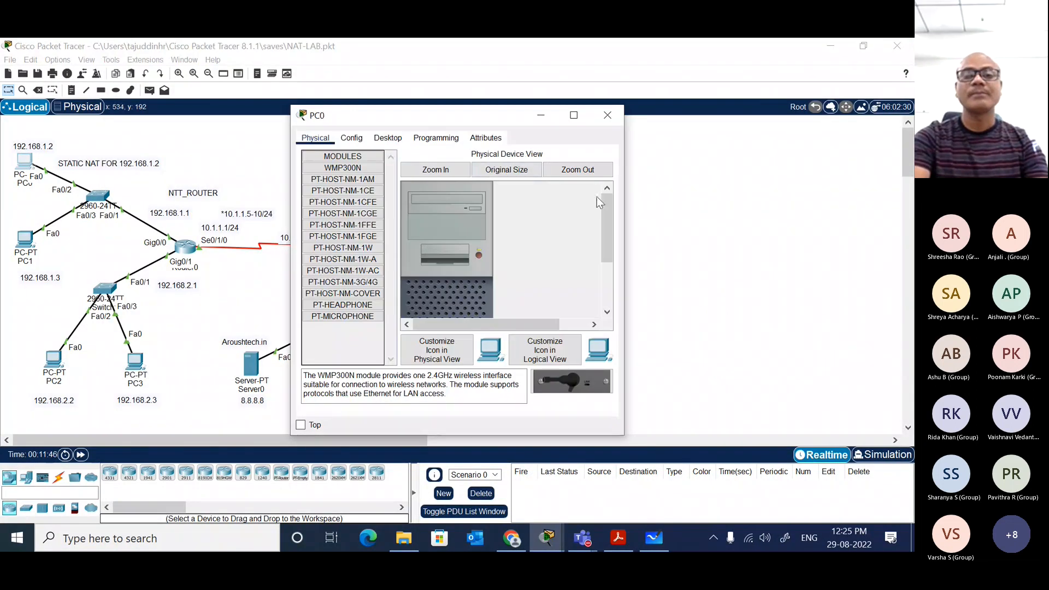
pyautogui.moveTo(624, 205); pyautogui.dragTo(862, 205)
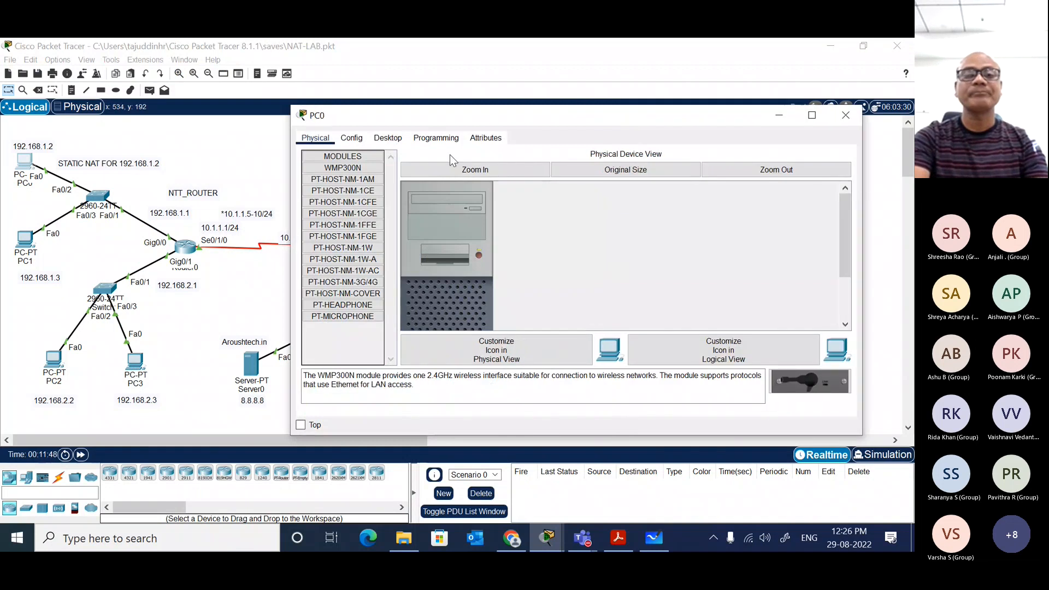
pyautogui.click(388, 138)
pyautogui.click(679, 185)
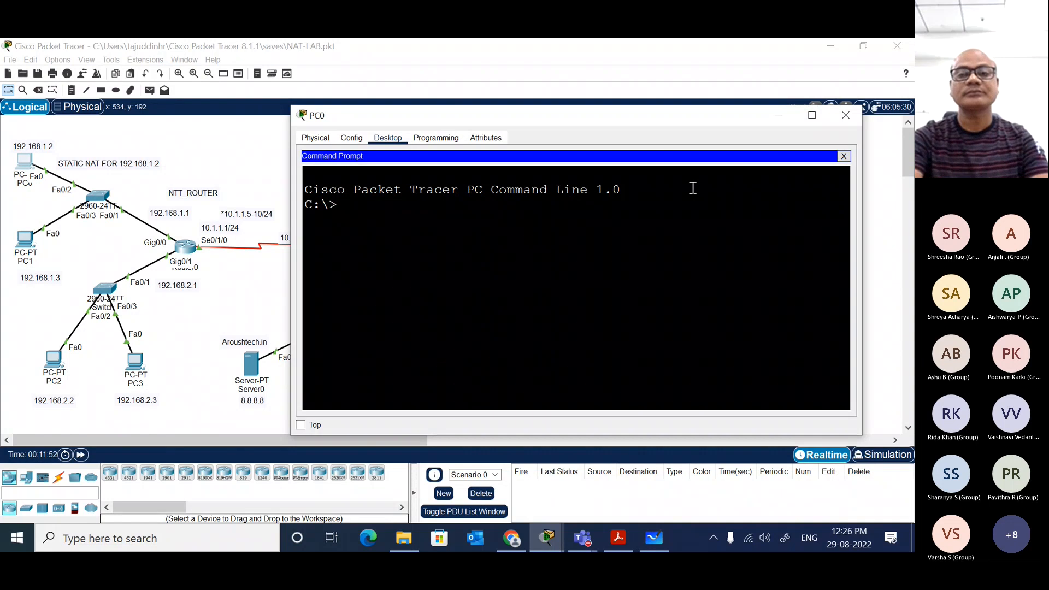
# Step: Ping 8.8.8.9 from PC0, moving its window aside to view the topology and back
pyautogui.write('ping')
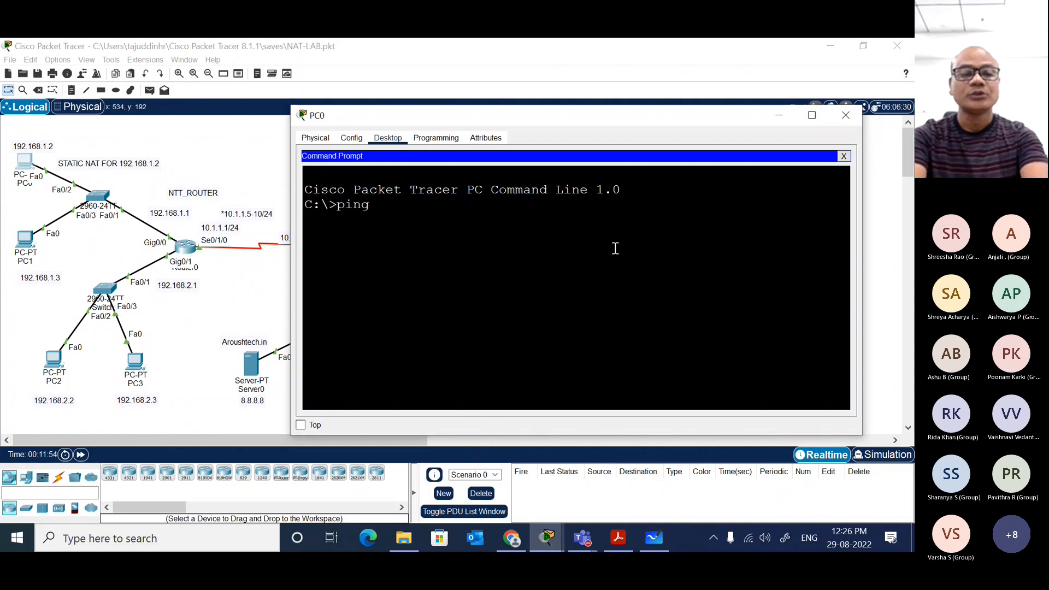
pyautogui.write(' 192.1')
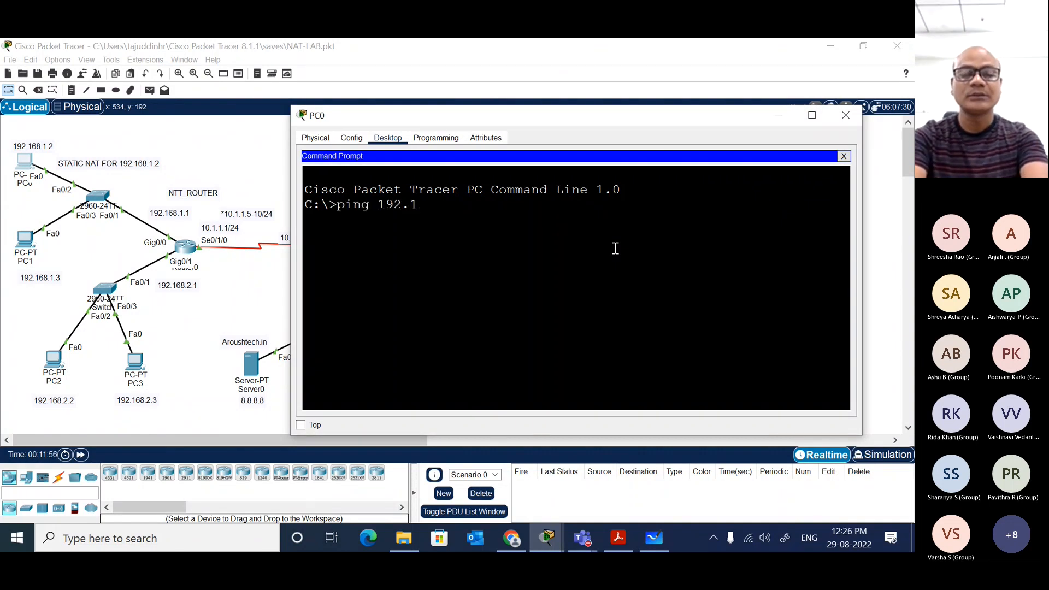
pyautogui.press('BackSpace')
pyautogui.press('BackSpace')
pyautogui.press('BackSpace')
pyautogui.press('BackSpace')
pyautogui.press('BackSpace')
pyautogui.write('8')
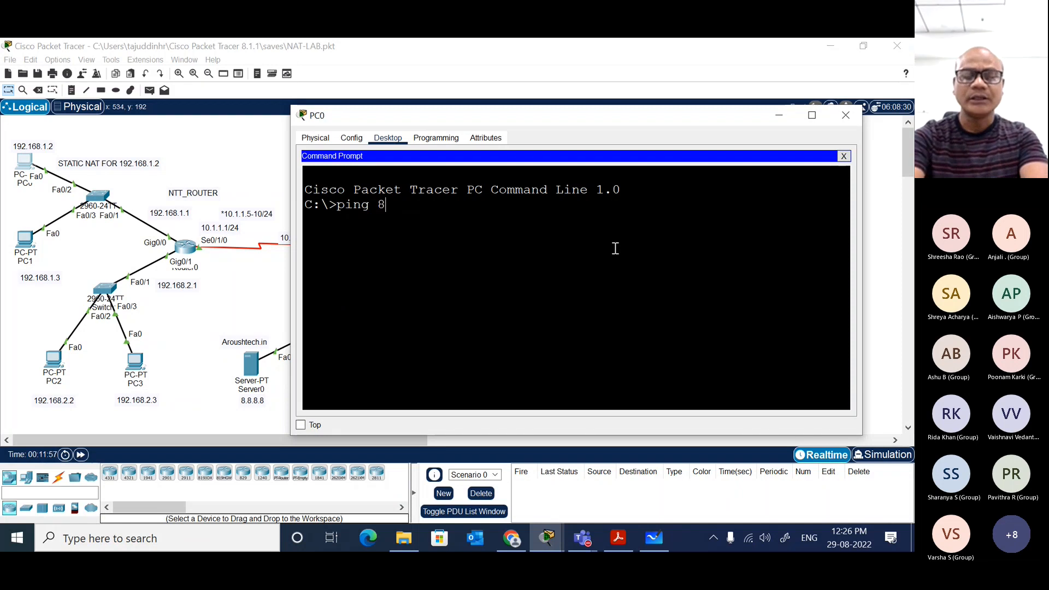
pyautogui.write('.8.8.')
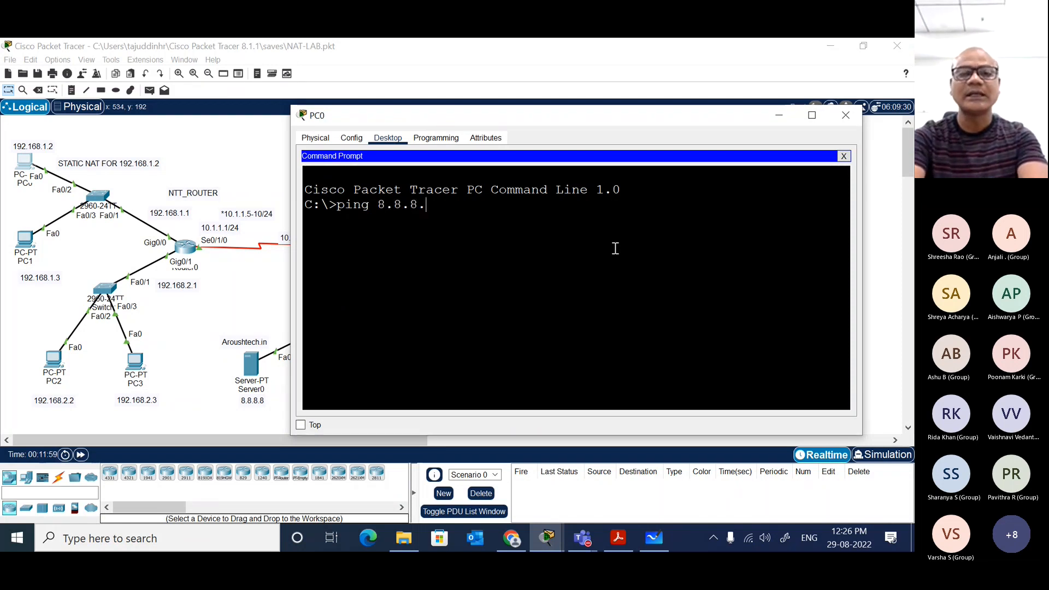
pyautogui.write('9\\')
pyautogui.press('Return')
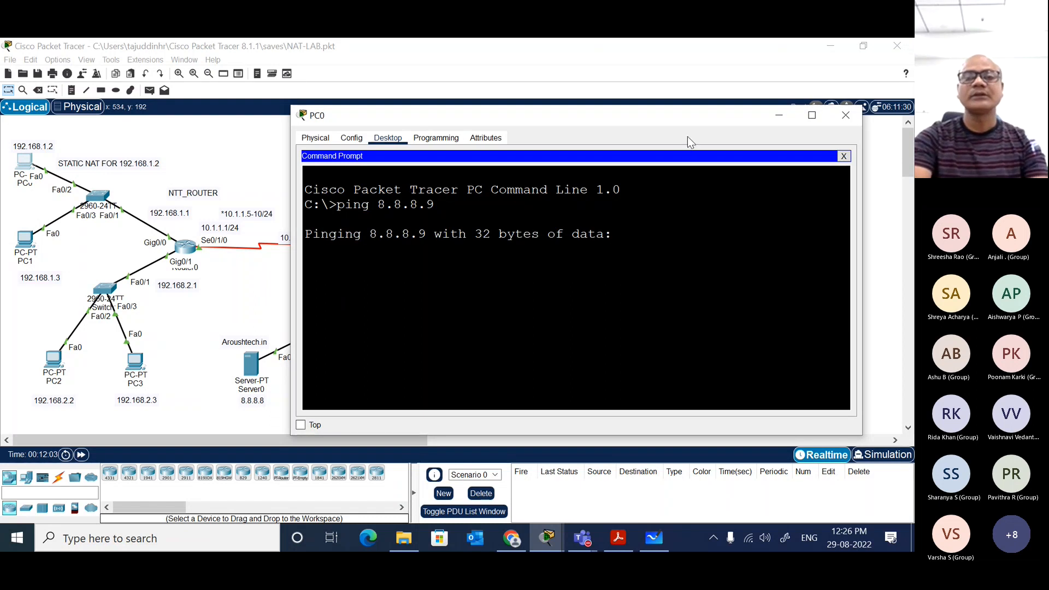
pyautogui.moveTo(695, 117); pyautogui.dragTo(802, 115)
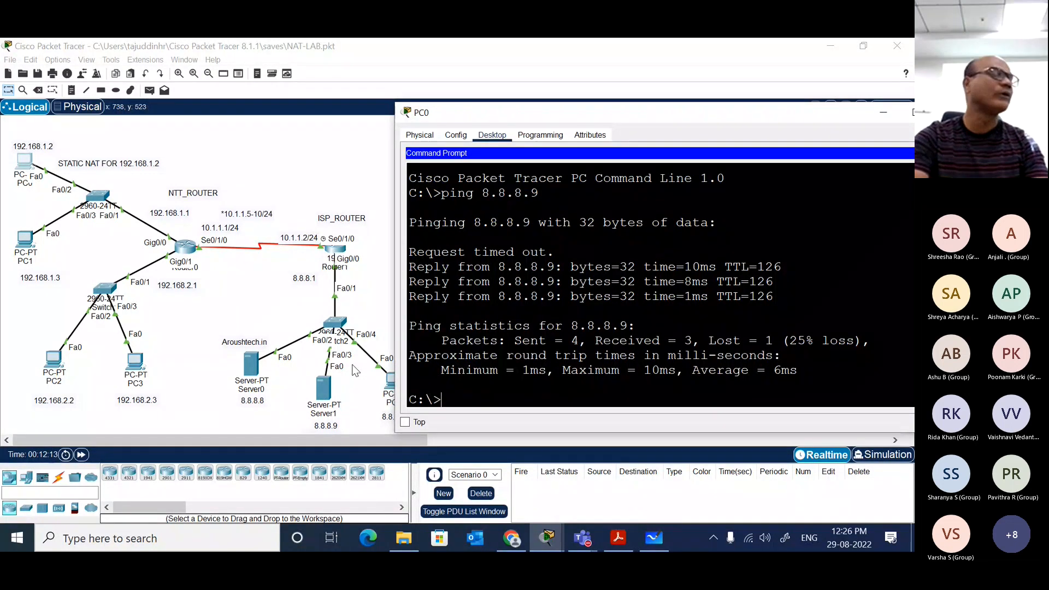
pyautogui.moveTo(619, 108); pyautogui.dragTo(479, 74)
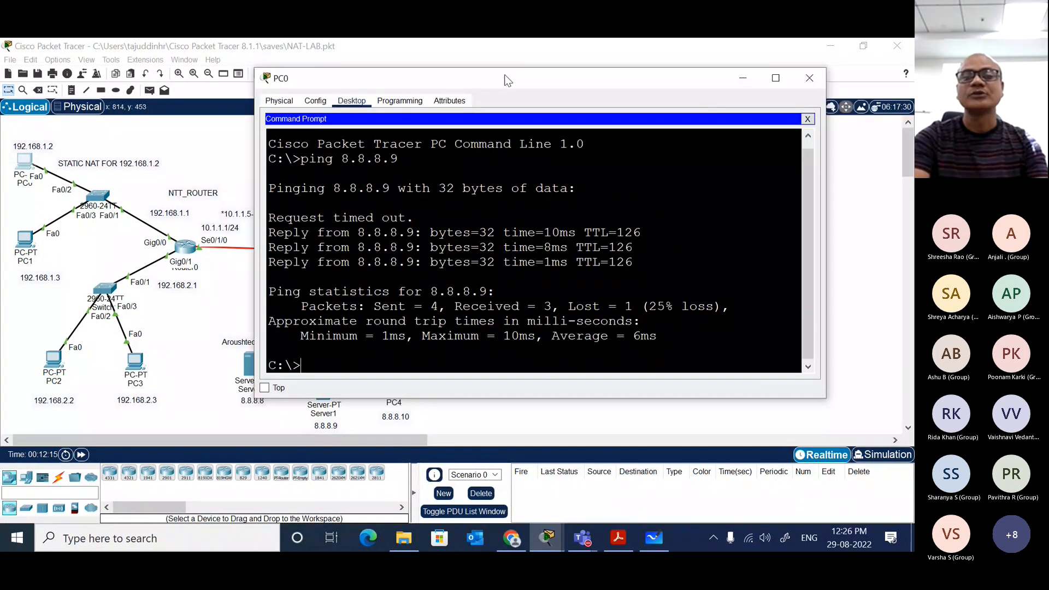
# Step: Browse to 8.8.8.9 in PC0's web browser, open the image page with the Cisco logo, and close PC0's window
pyautogui.click(810, 119)
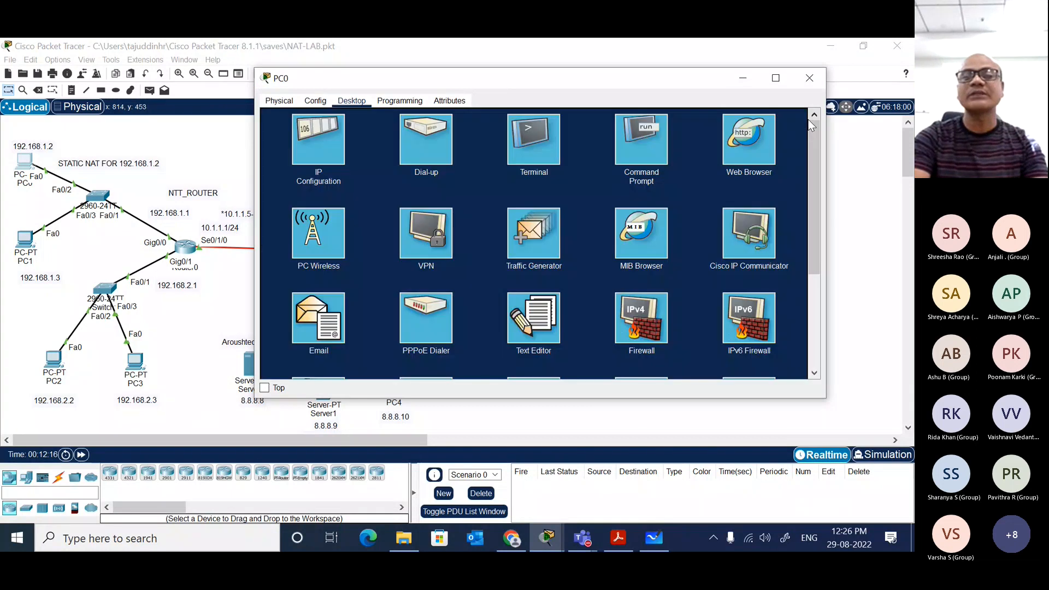
pyautogui.click(743, 136)
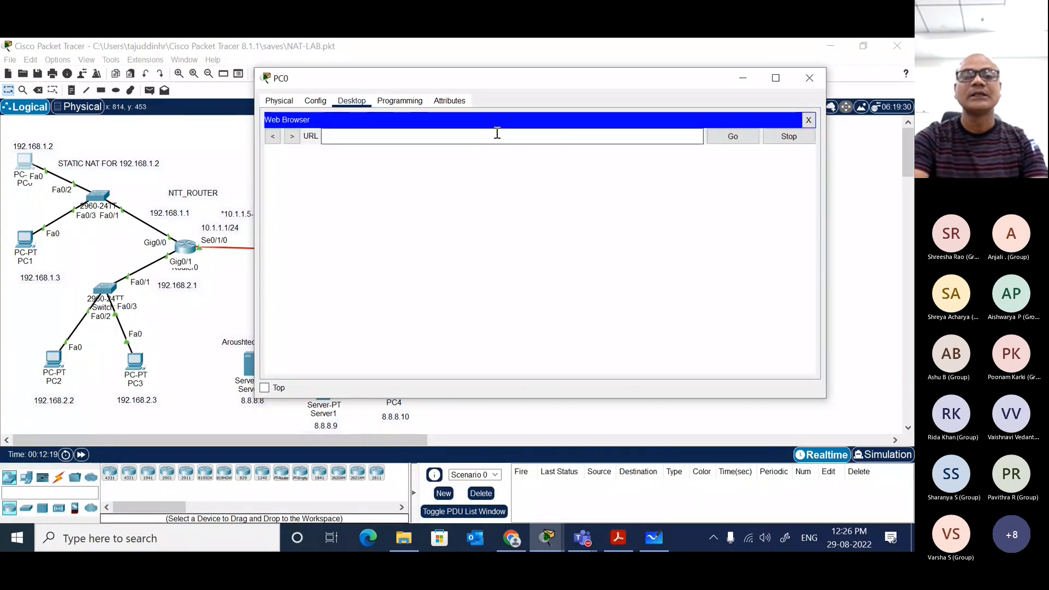
pyautogui.write('8.8.8.9')
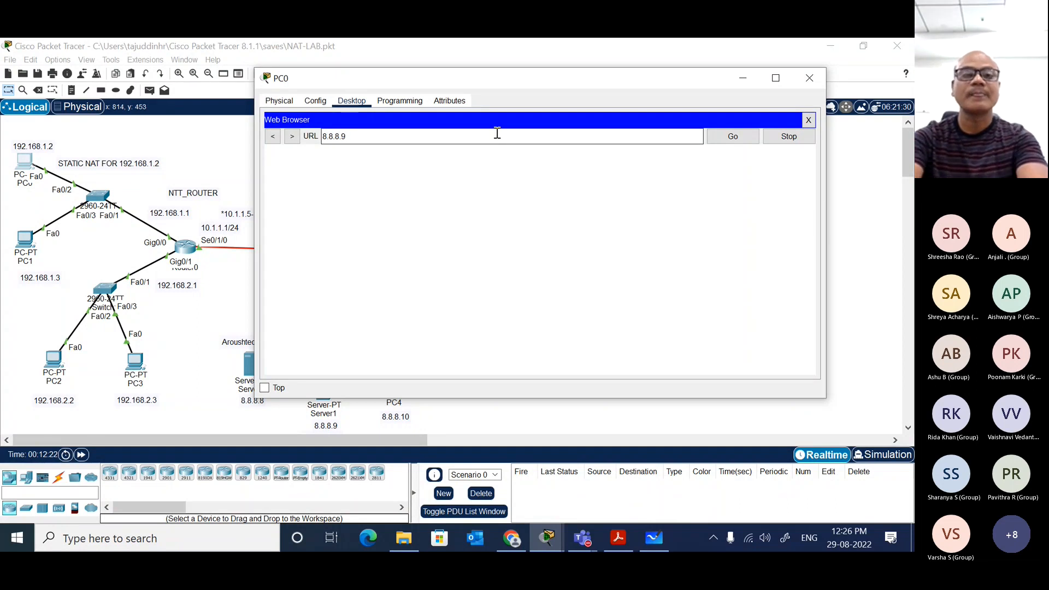
pyautogui.press('Return')
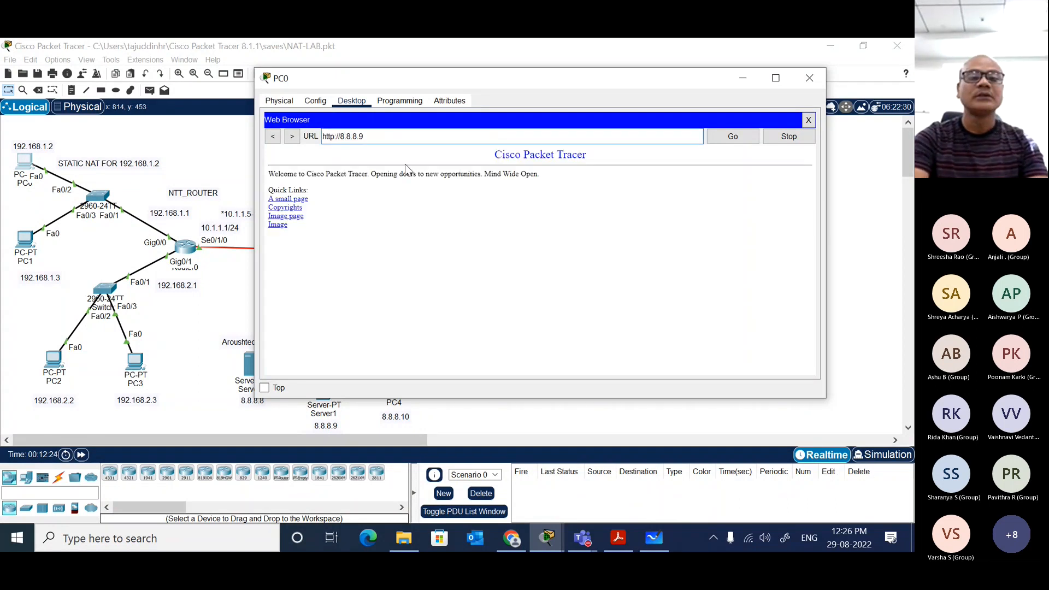
pyautogui.click(290, 216)
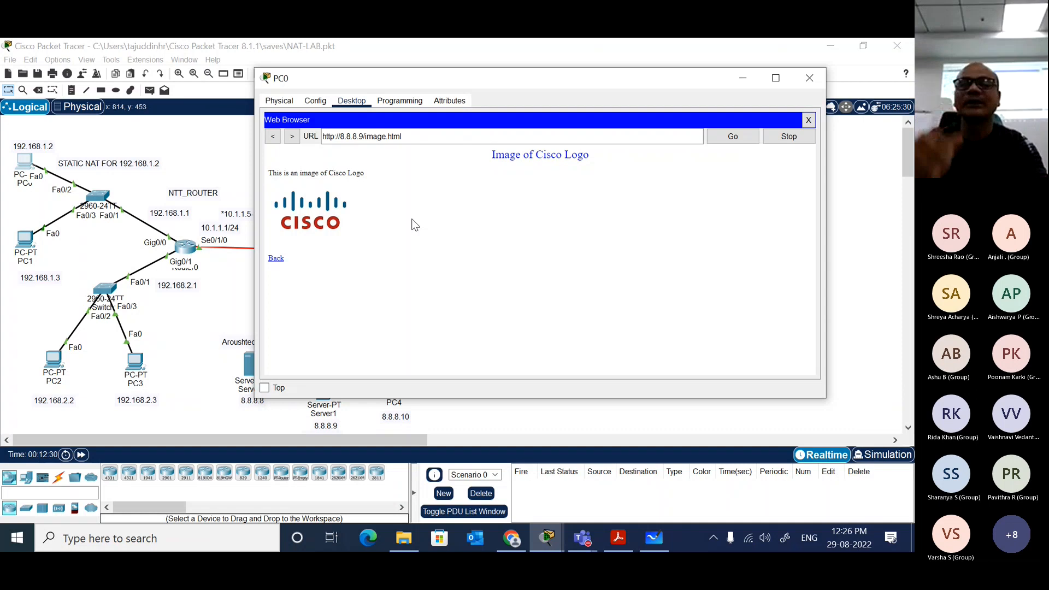
pyautogui.click(810, 78)
# Step: Return to Router0's command line, highlight the earlier NAT translation table and rerun do sh ip nat tr
pyautogui.click(183, 246)
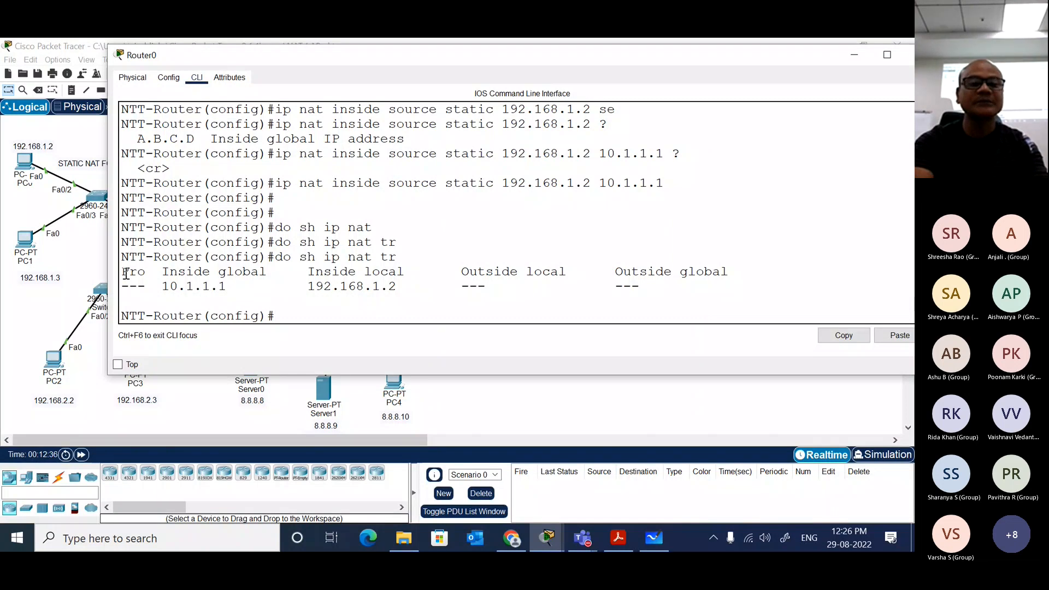
pyautogui.moveTo(125, 273); pyautogui.dragTo(671, 284)
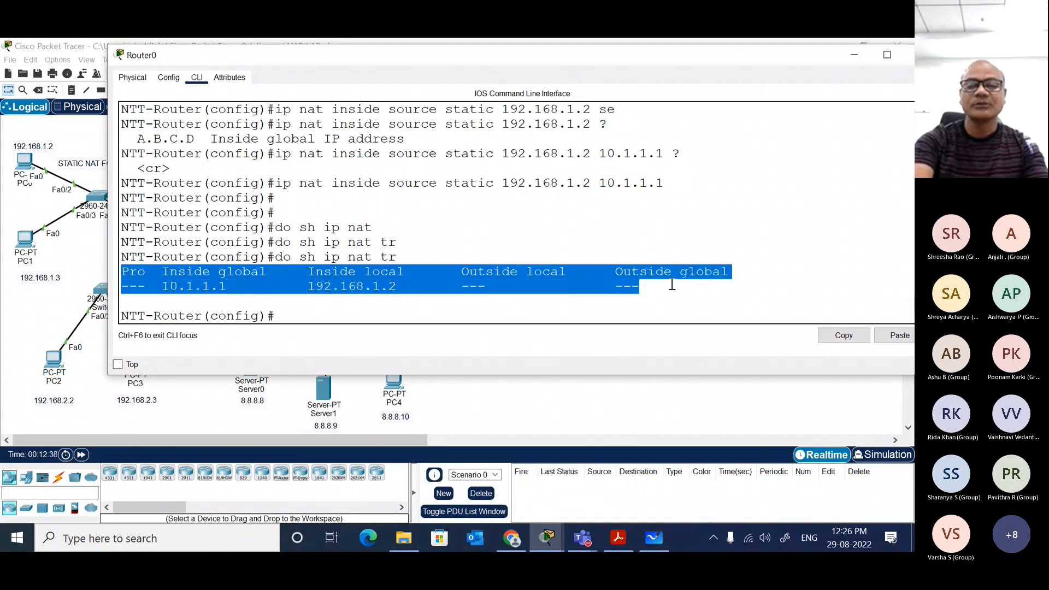
pyautogui.press('Return')
pyautogui.press('Return')
pyautogui.press('Up')
pyautogui.press('Return')
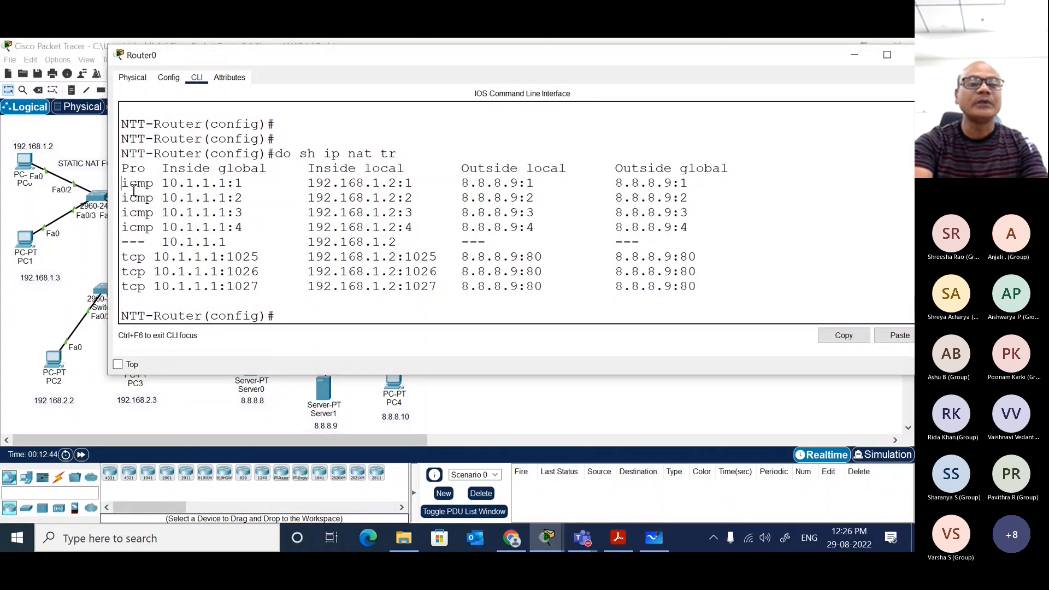
# Step: Highlight the icmp entries and the tcp entries in Router0's NAT translation table
pyautogui.moveTo(124, 185); pyautogui.dragTo(718, 231)
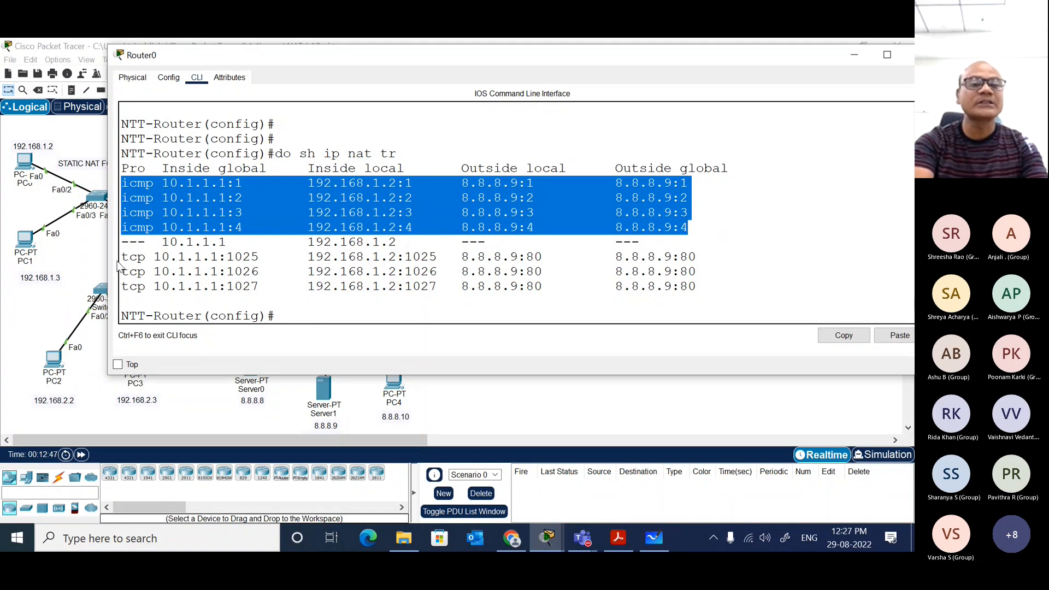
pyautogui.moveTo(120, 258); pyautogui.dragTo(737, 287)
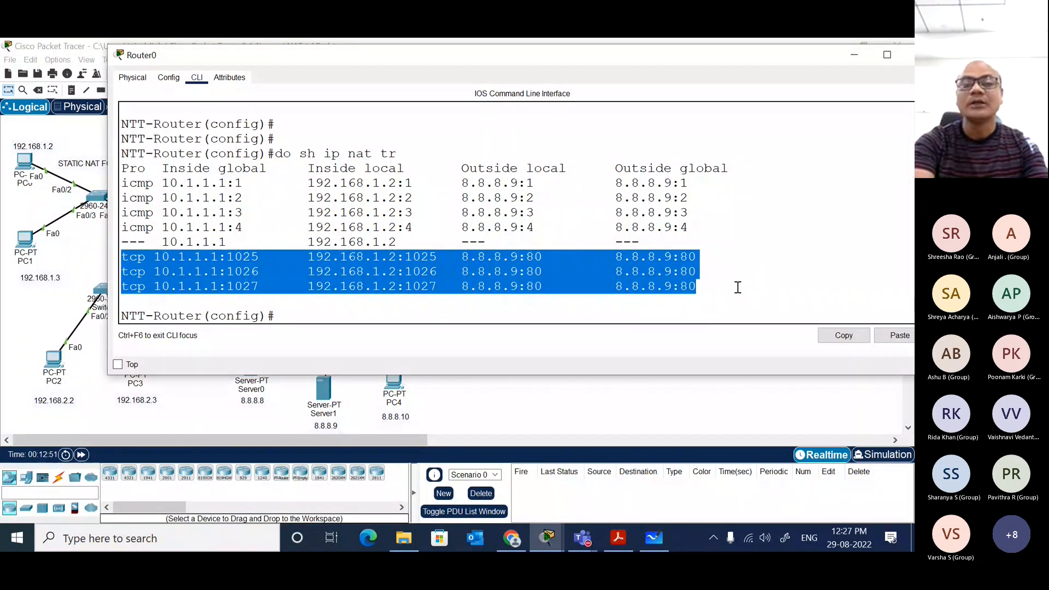
pyautogui.click(446, 228)
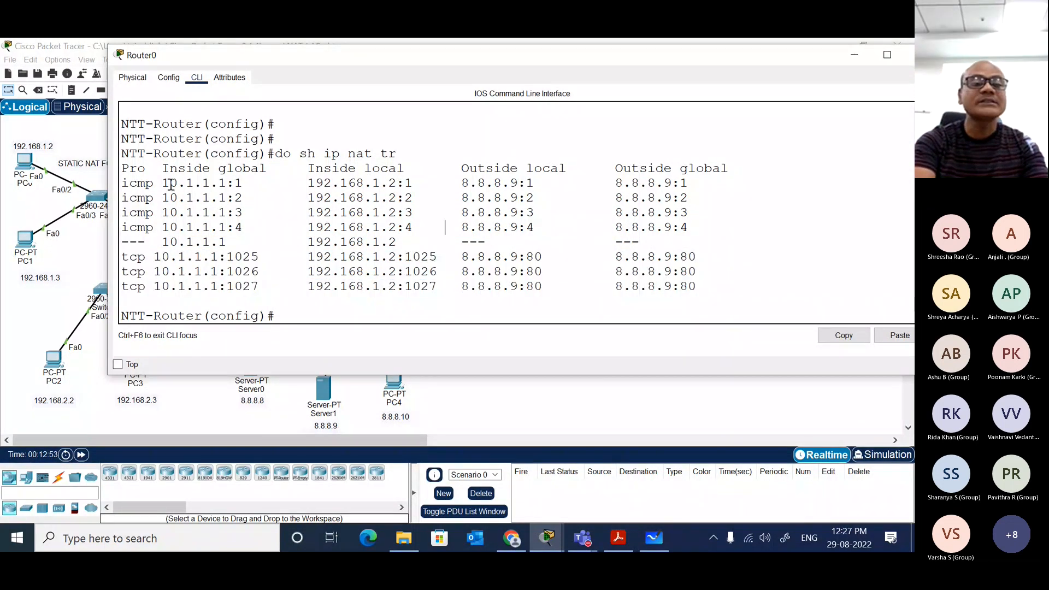
# Step: Highlight the inside global, inside local, outside local and outside global addresses of the first icmp entry in turn
pyautogui.moveTo(162, 184); pyautogui.dragTo(229, 184)
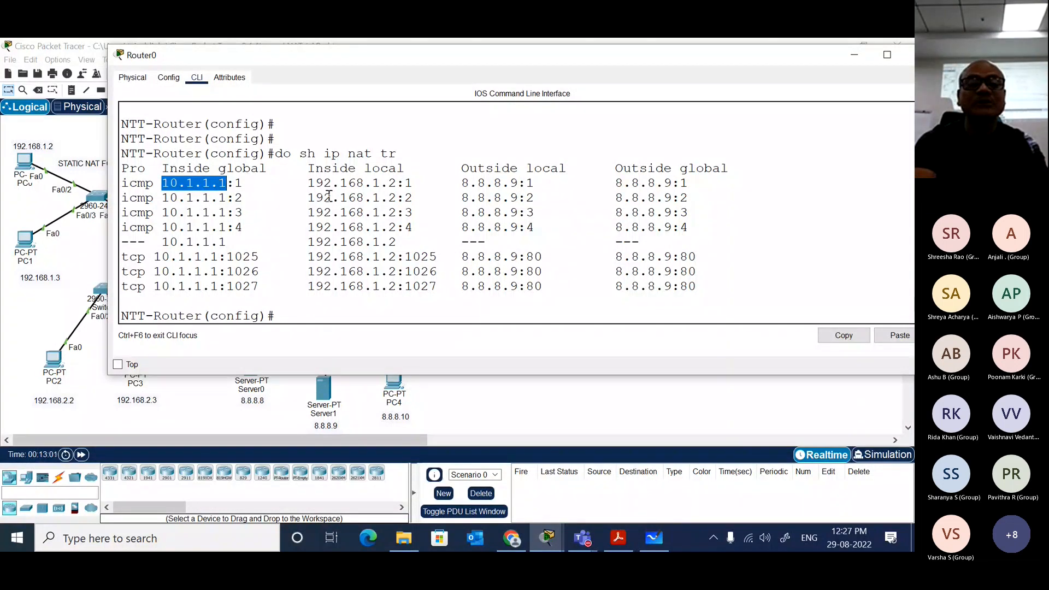
pyautogui.moveTo(308, 184); pyautogui.dragTo(396, 182)
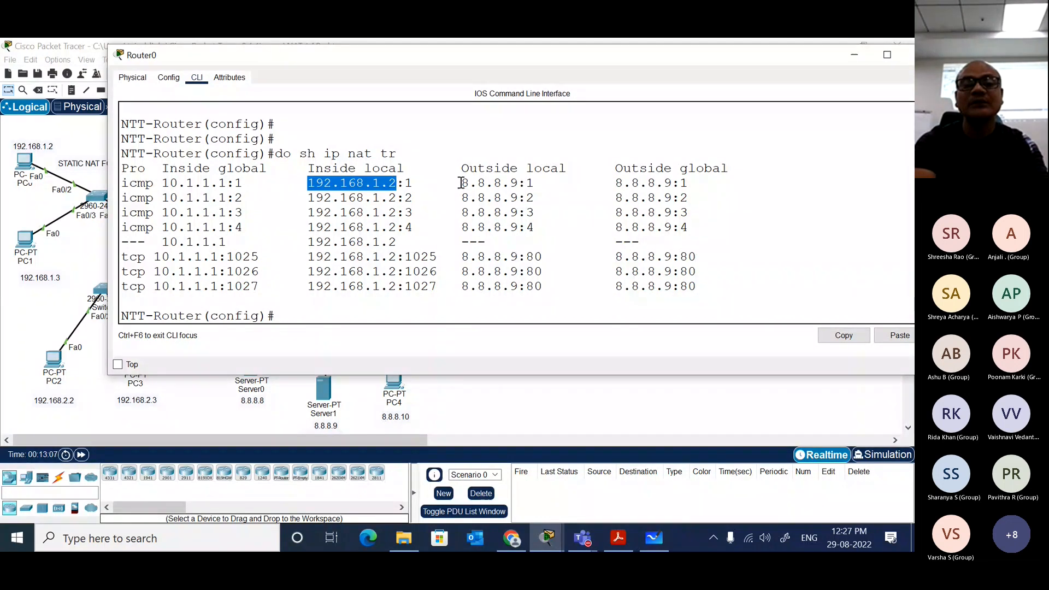
pyautogui.moveTo(462, 184); pyautogui.dragTo(520, 183)
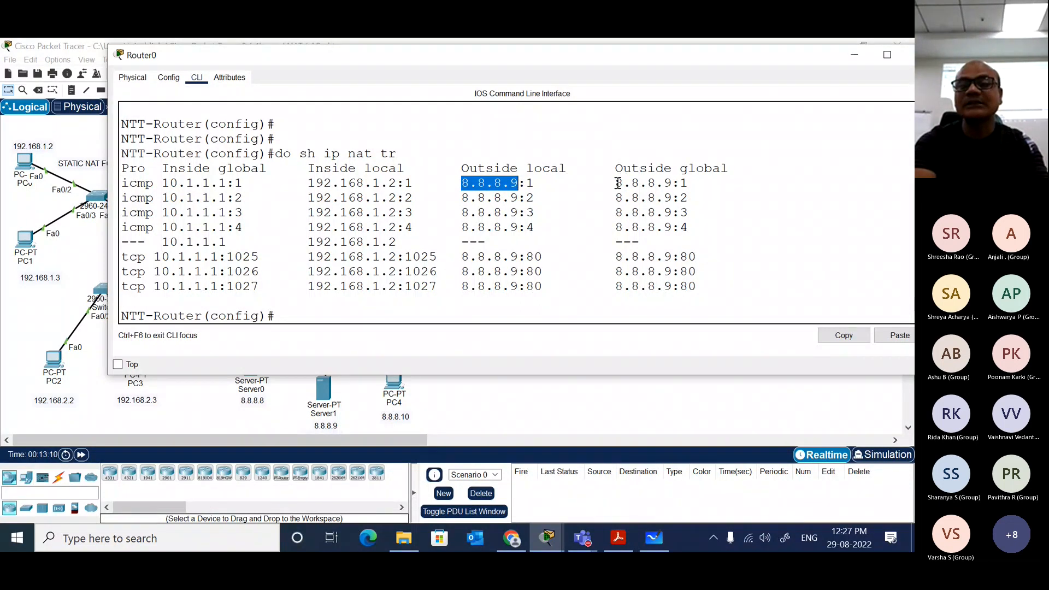
pyautogui.moveTo(616, 184); pyautogui.dragTo(671, 184)
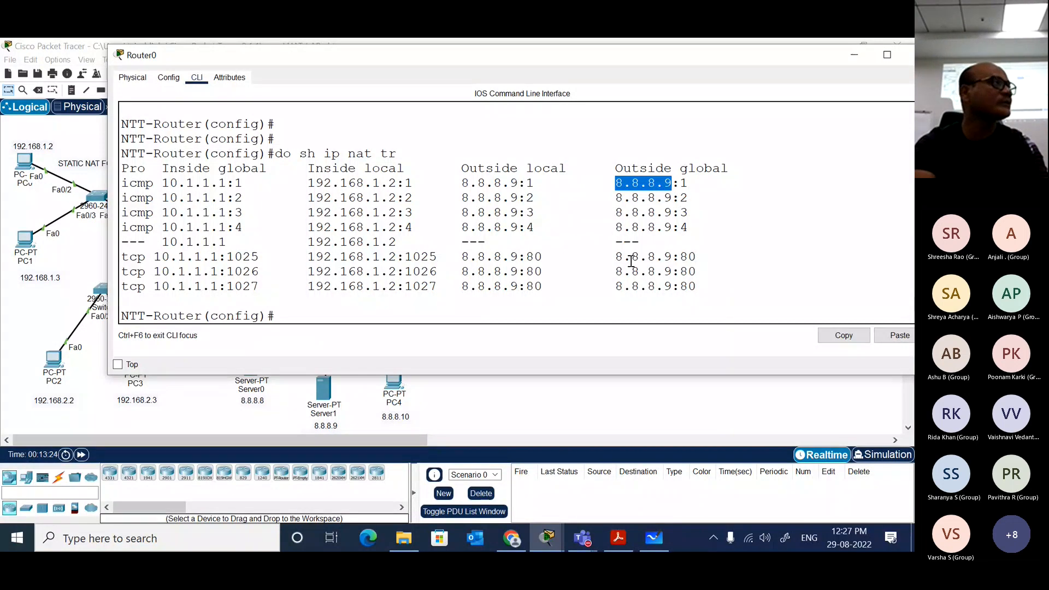
pyautogui.click(470, 311)
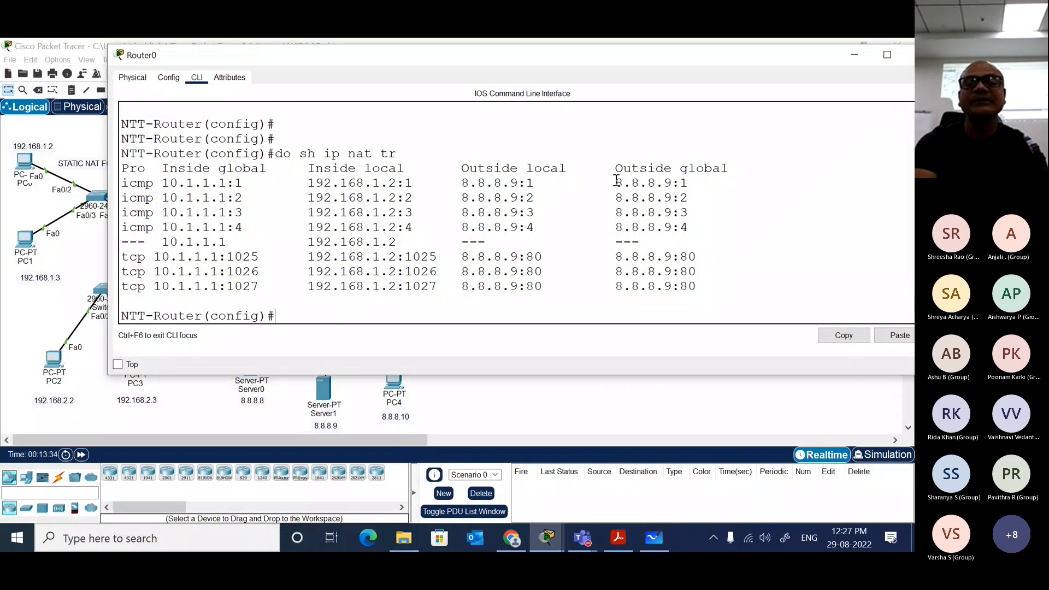
pyautogui.moveTo(616, 180); pyautogui.dragTo(686, 181)
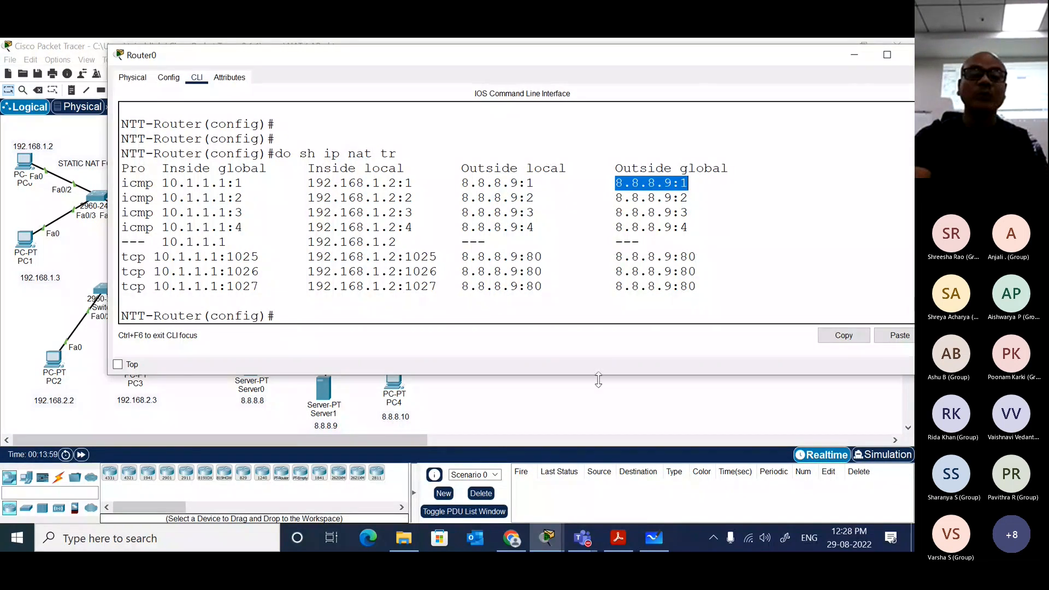
# Step: Ping 8.8.8.8 from PC0's command prompt, widening its window to read the replies, and close the window
pyautogui.click(582, 395)
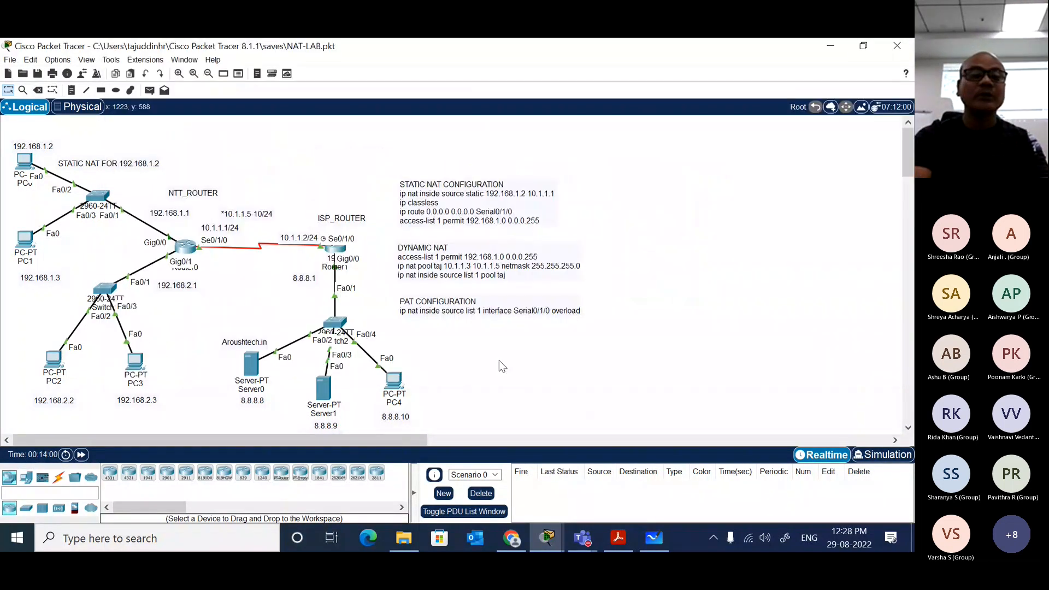
pyautogui.click(24, 161)
pyautogui.click(511, 180)
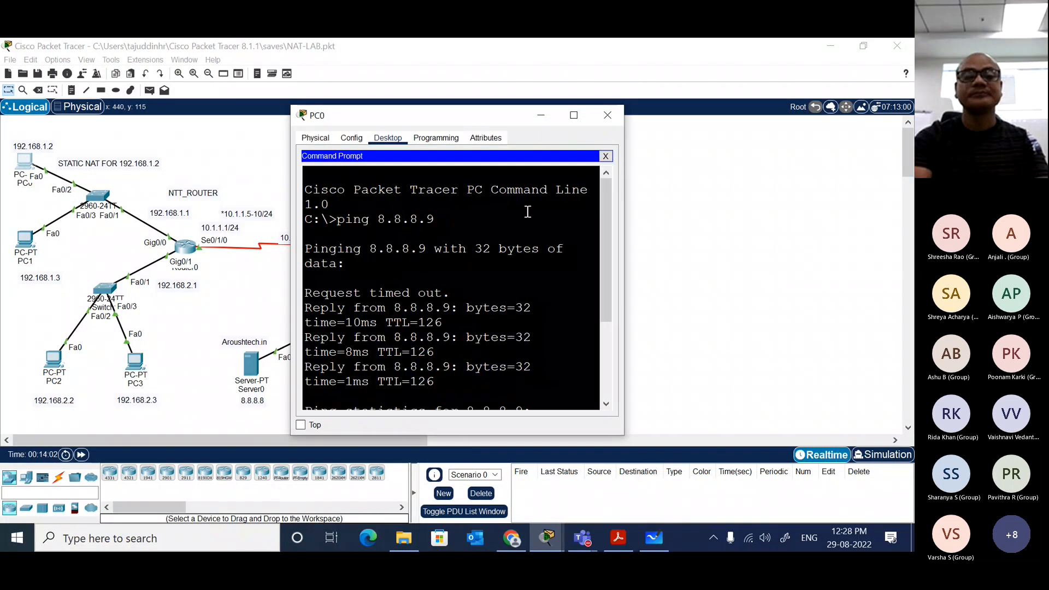
pyautogui.press('Return')
pyautogui.press('Up')
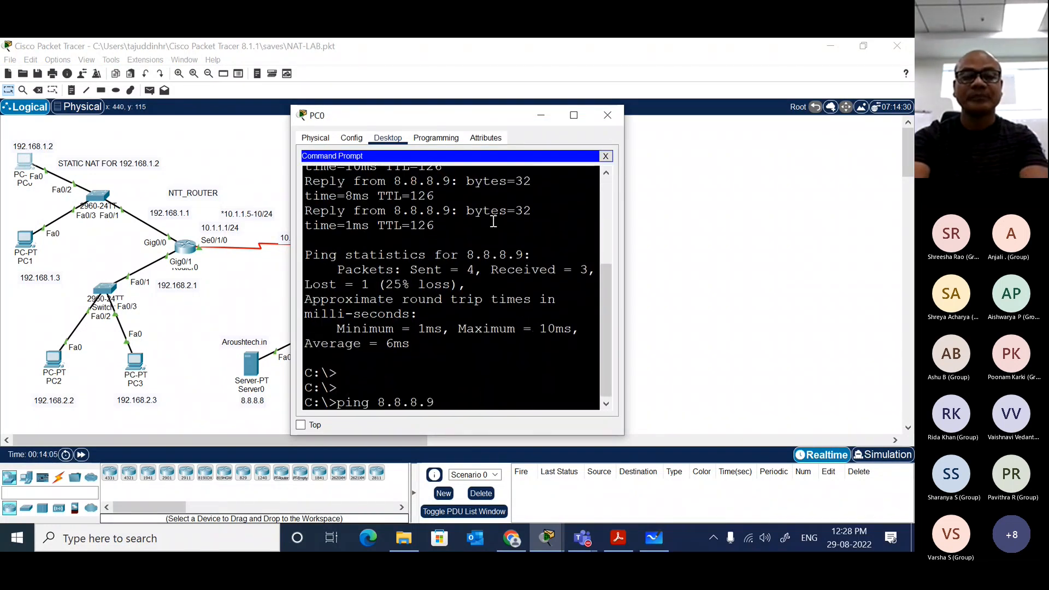
pyautogui.press('BackSpace')
pyautogui.write('8')
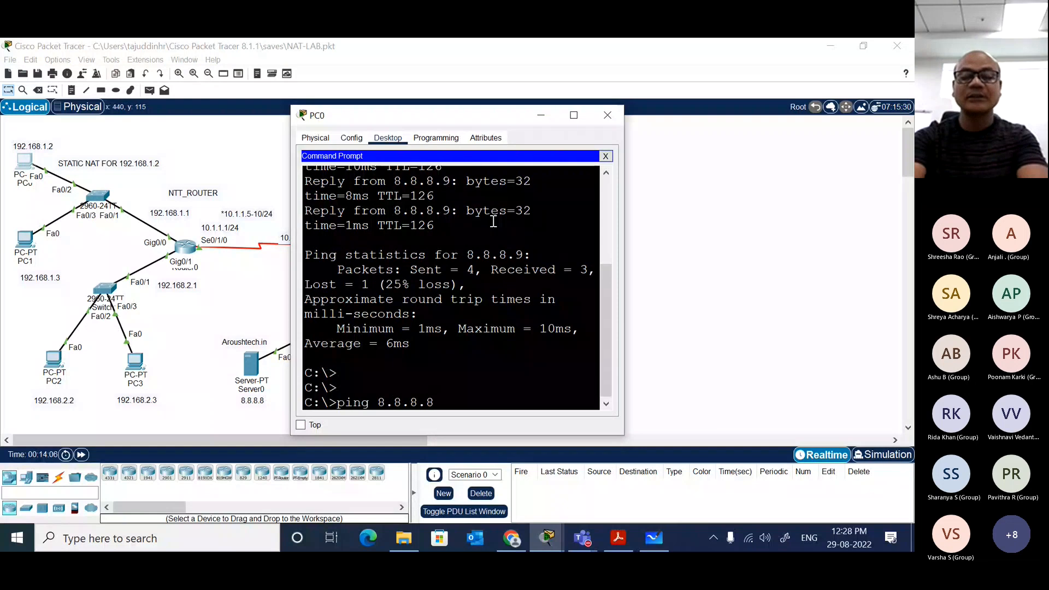
pyautogui.press('Return')
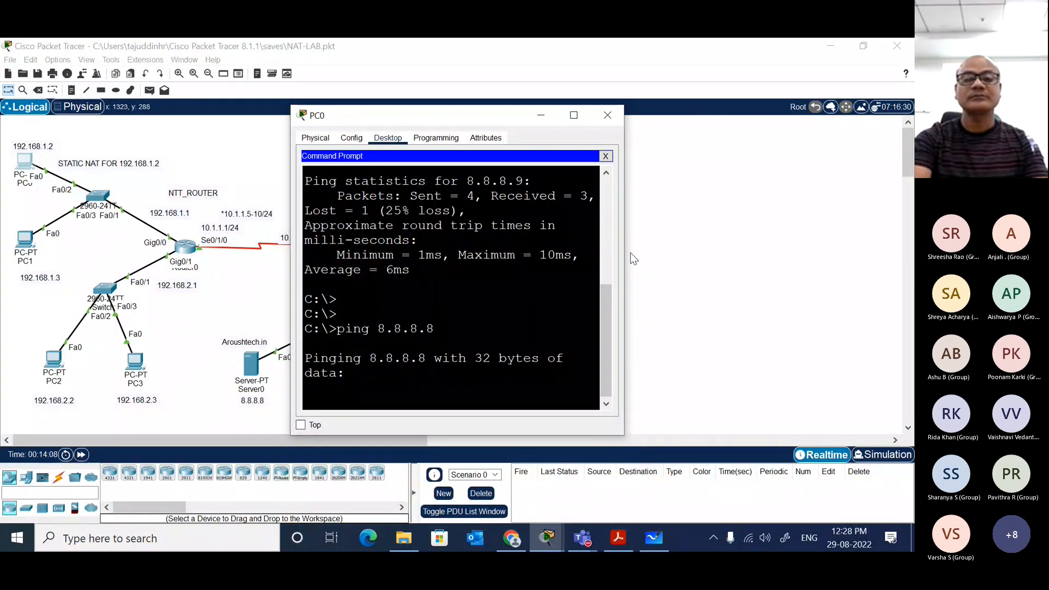
pyautogui.moveTo(624, 251); pyautogui.dragTo(819, 246)
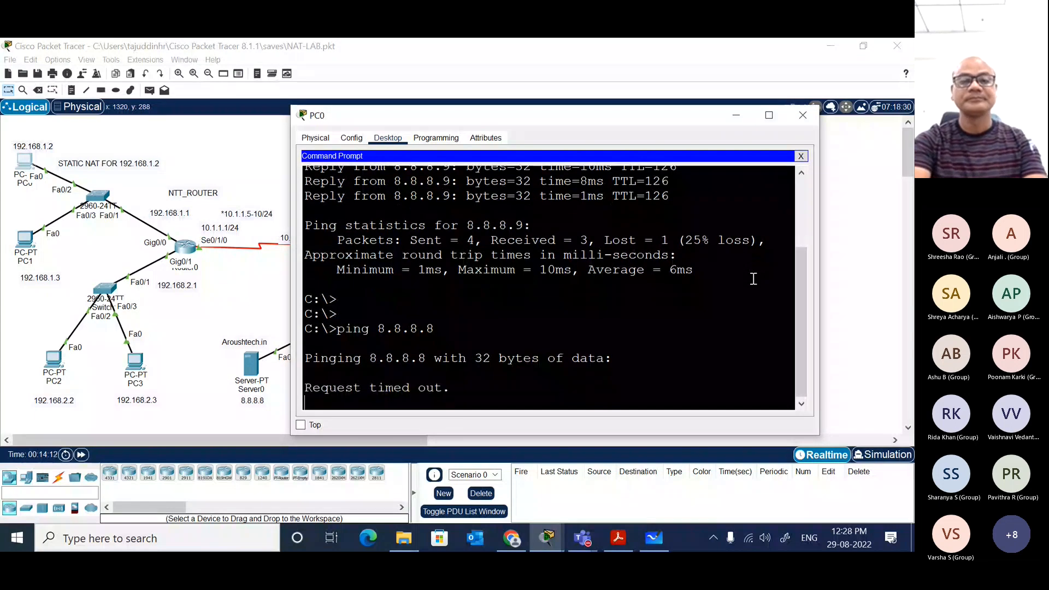
pyautogui.rightClick(753, 280)
pyautogui.click(802, 114)
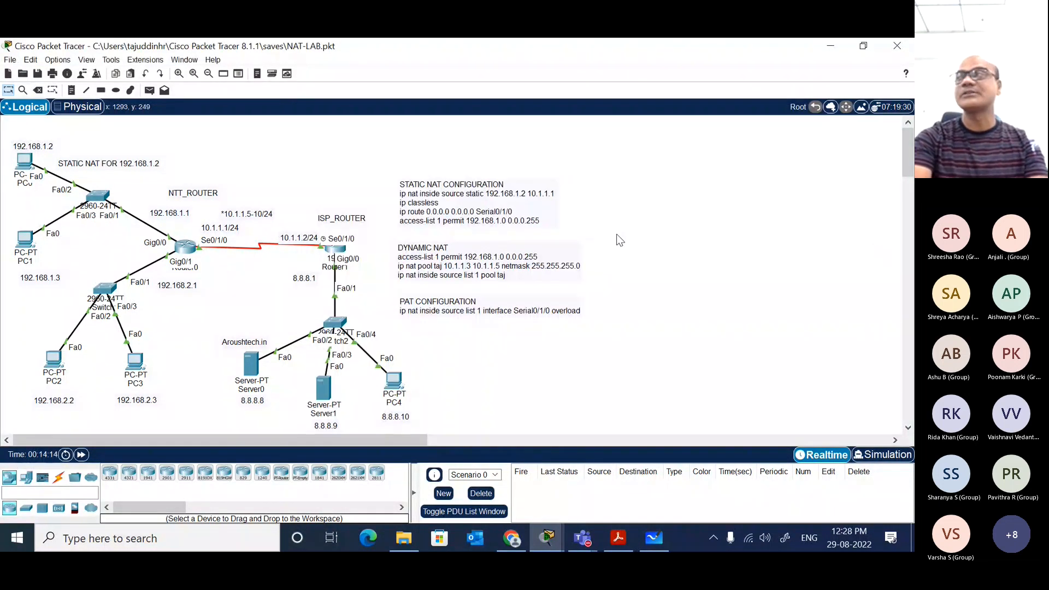
# Step: Check the finished ping in PC0's command prompt and rerun do sh ip nat tr on Router0
pyautogui.click(24, 160)
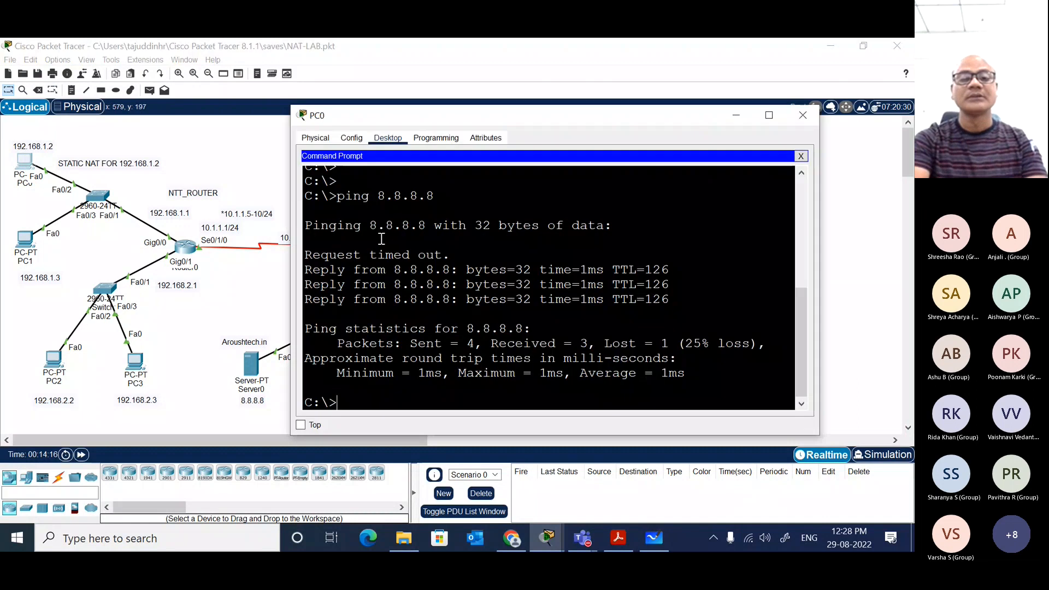
pyautogui.click(186, 150)
pyautogui.click(186, 247)
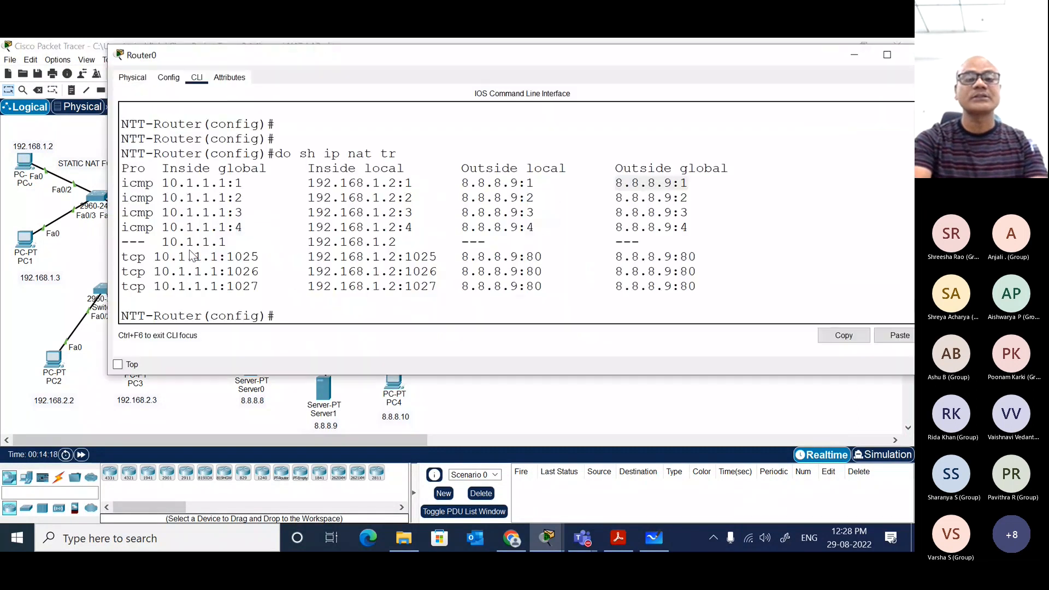
pyautogui.press('Up')
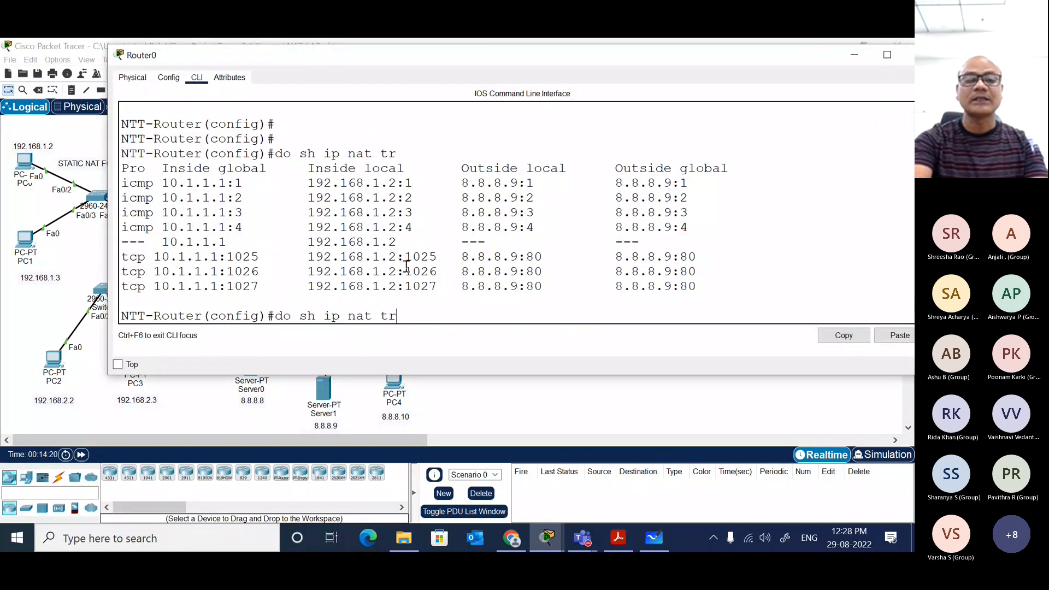
pyautogui.press('Return')
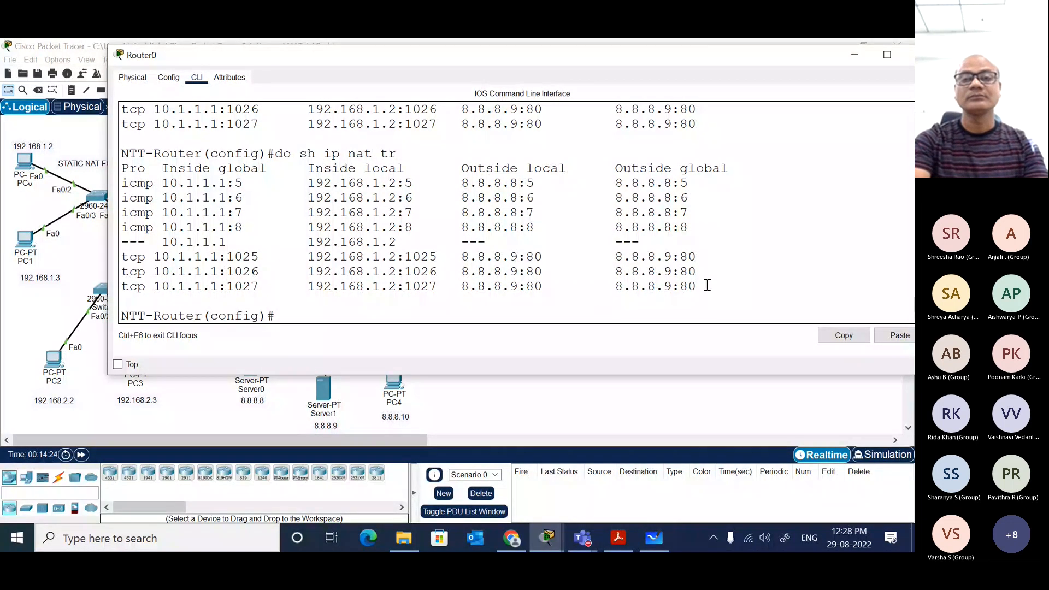
# Step: Highlight the icmp entries in Router0's latest NAT translation table, ending with the outside global address of the first entry
pyautogui.moveTo(709, 287); pyautogui.dragTo(121, 186)
pyautogui.click(667, 241)
pyautogui.click(674, 228)
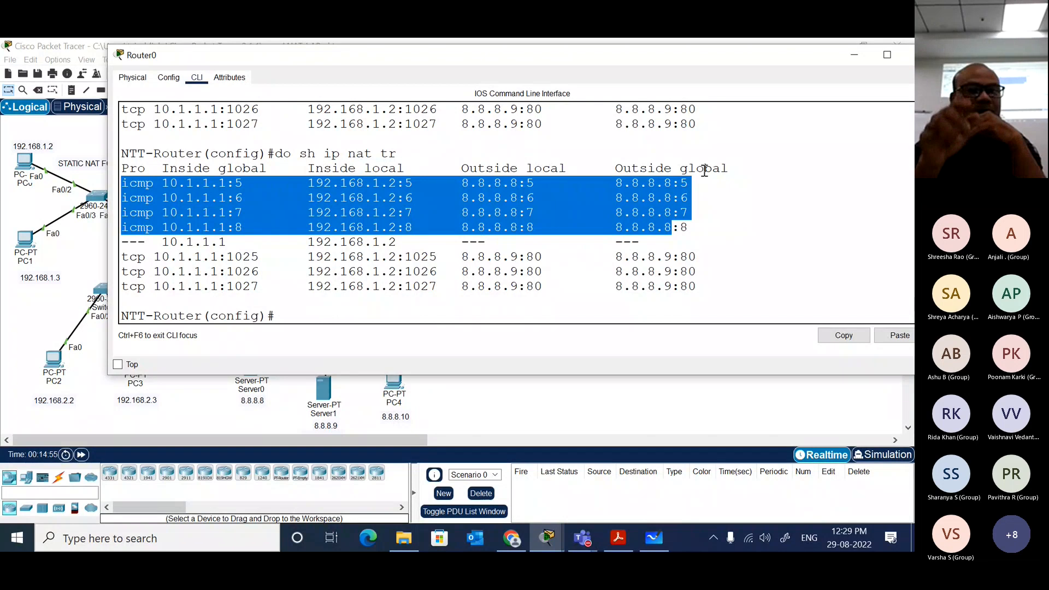
pyautogui.click(646, 194)
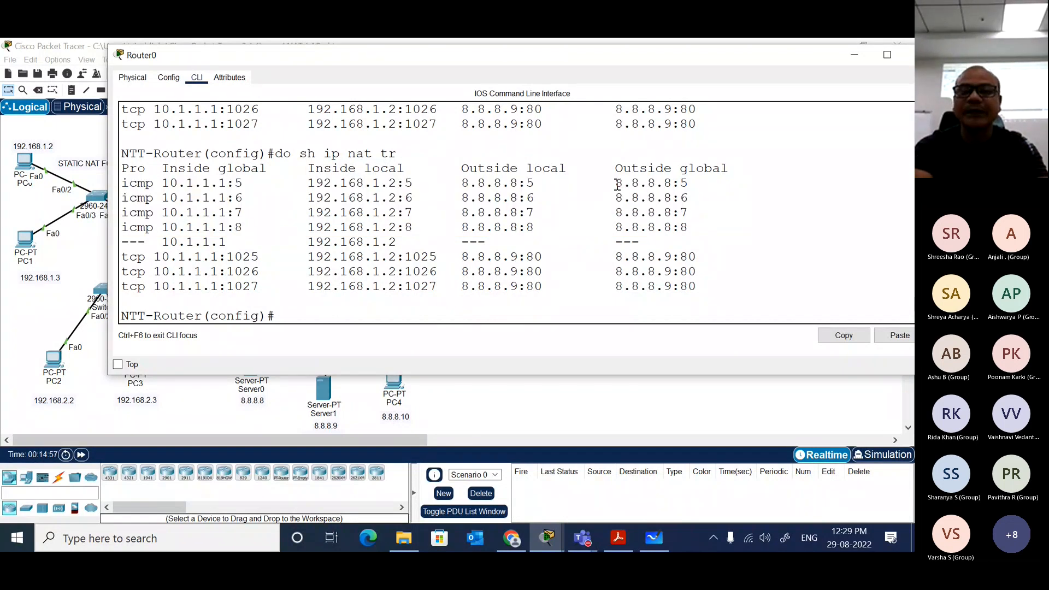
pyautogui.moveTo(616, 184); pyautogui.dragTo(672, 226)
pyautogui.click(673, 226)
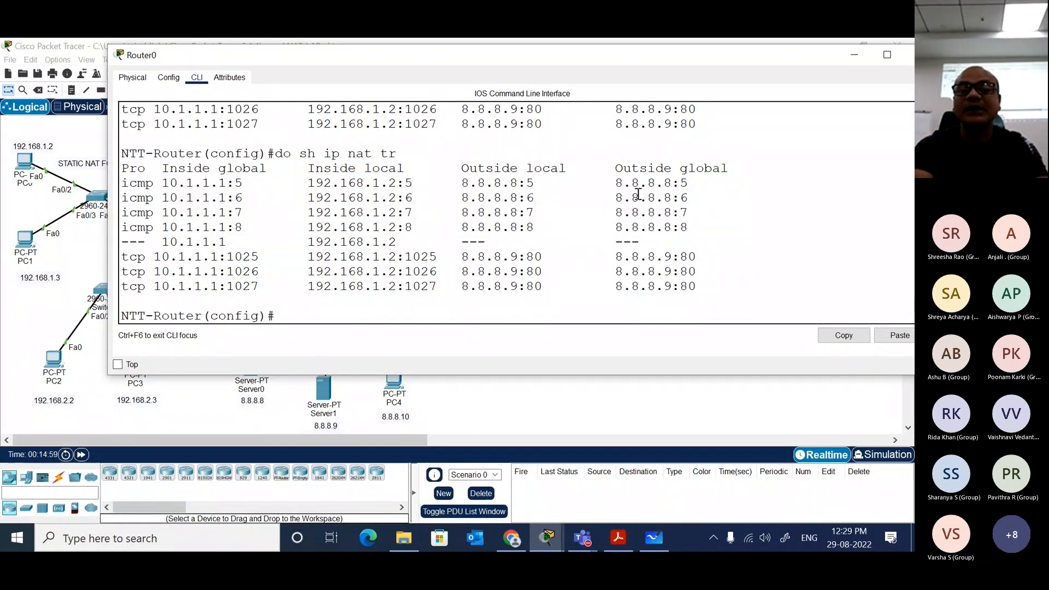
pyautogui.moveTo(616, 183); pyautogui.dragTo(673, 184)
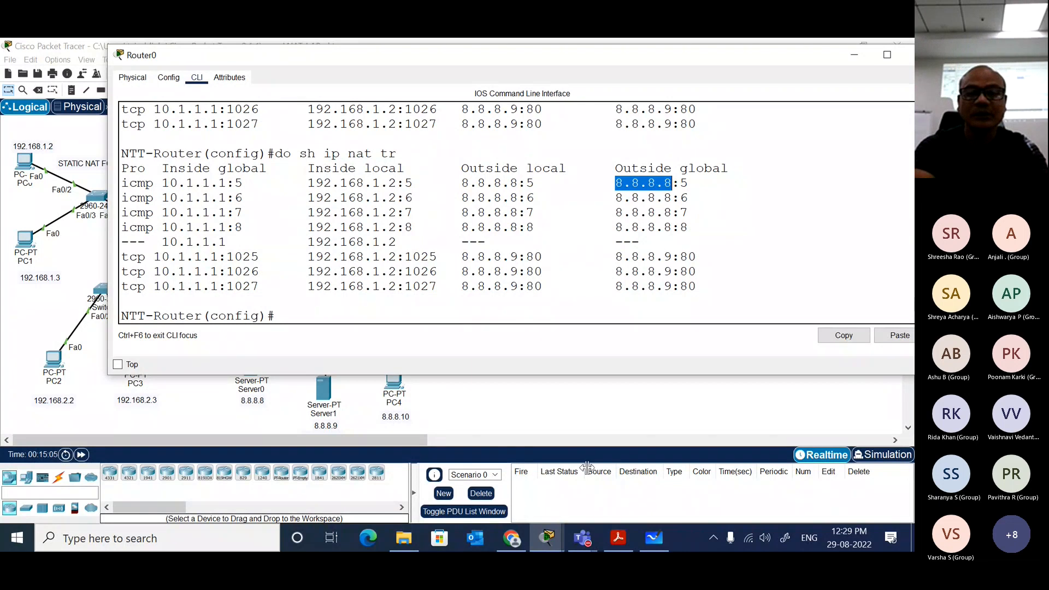
# Step: Switch to Chrome, search Google for "what is my ip address", show all results and highlight the public IP address
pyautogui.click(513, 539)
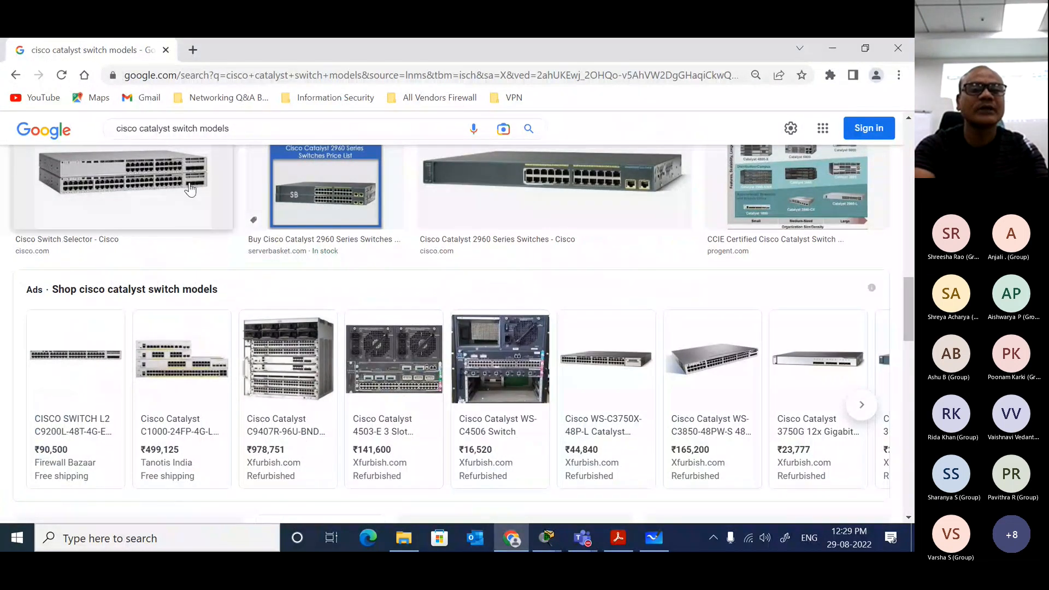
pyautogui.scroll(12, 191, 188)
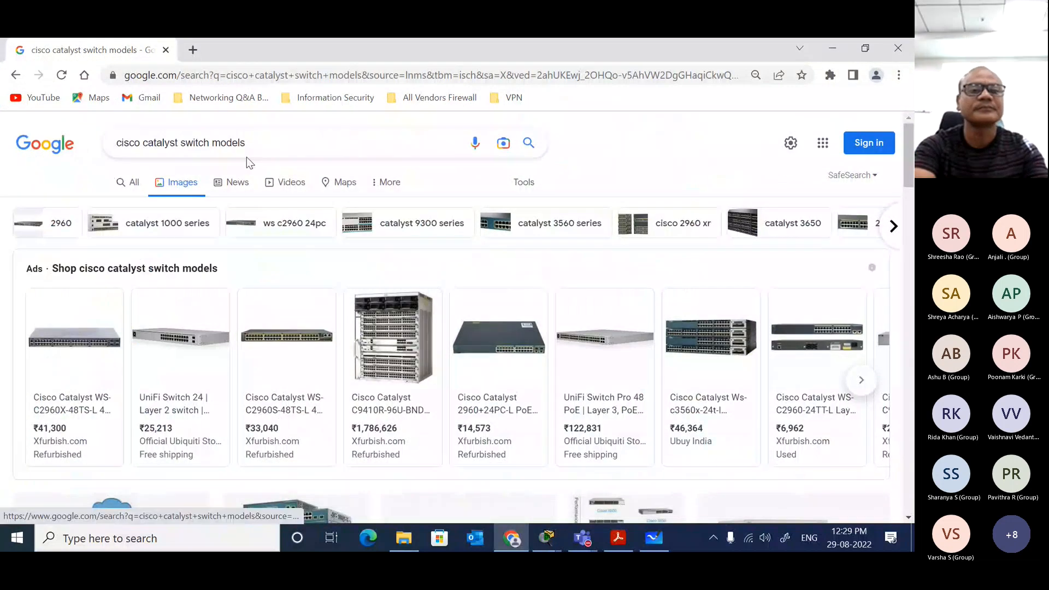
pyautogui.moveTo(268, 143); pyautogui.dragTo(111, 145)
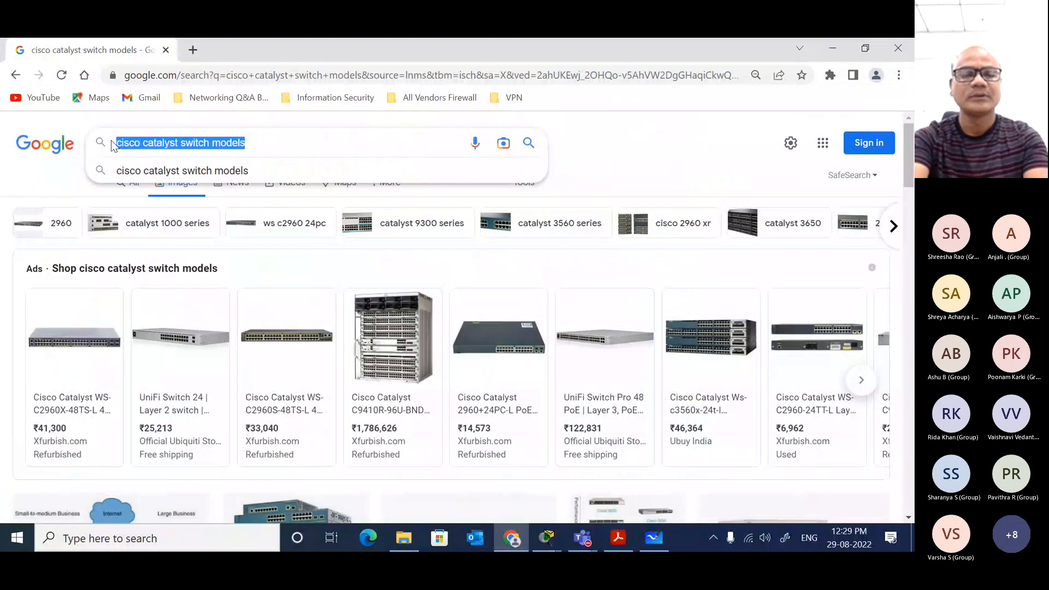
pyautogui.write('what is my ip')
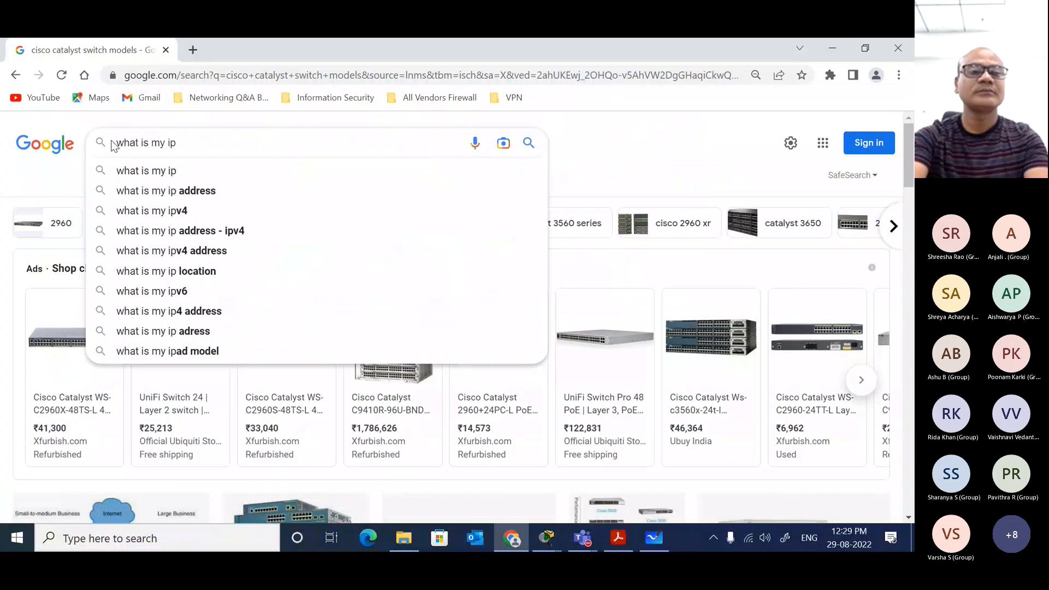
pyautogui.write(' address')
pyautogui.press('Return')
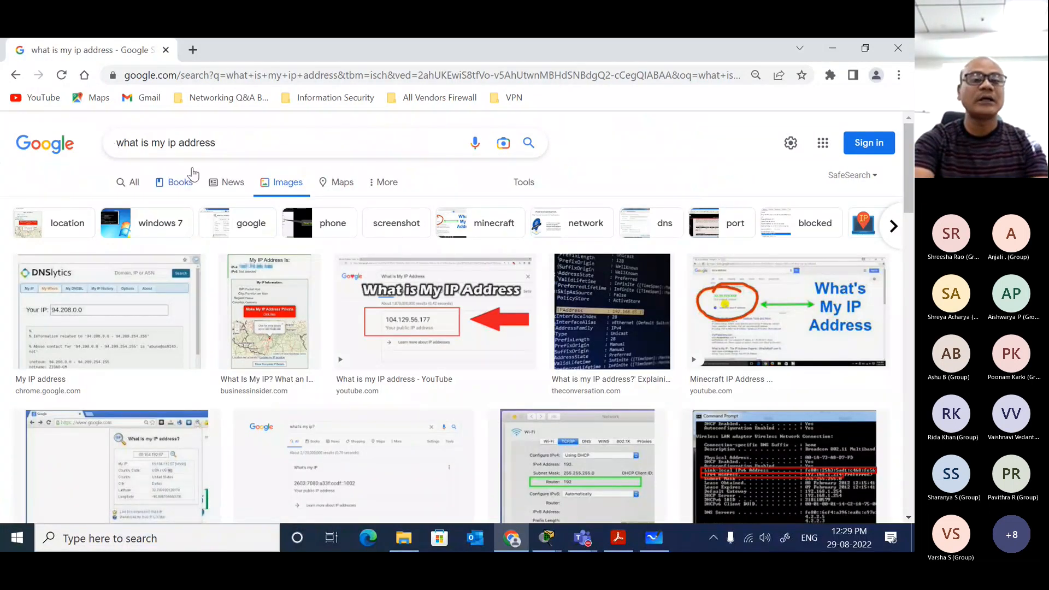
pyautogui.click(136, 180)
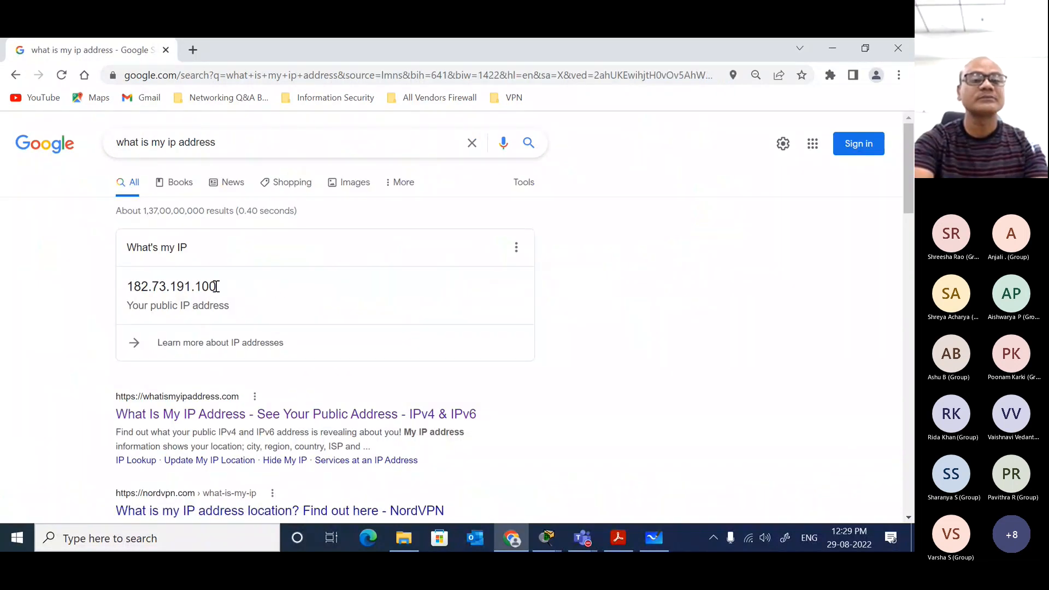
pyautogui.moveTo(216, 286); pyautogui.dragTo(136, 296)
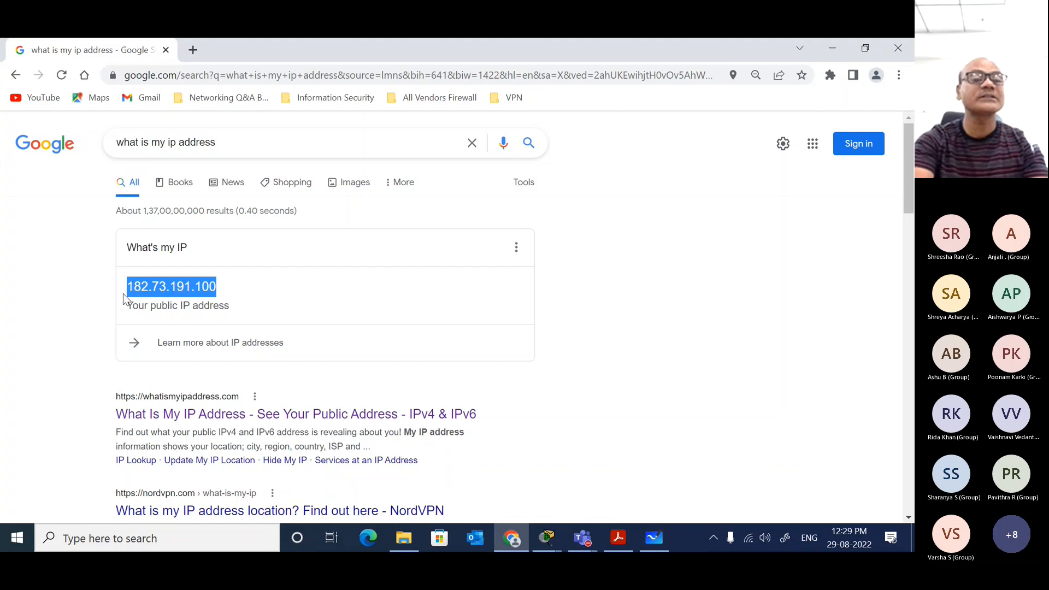
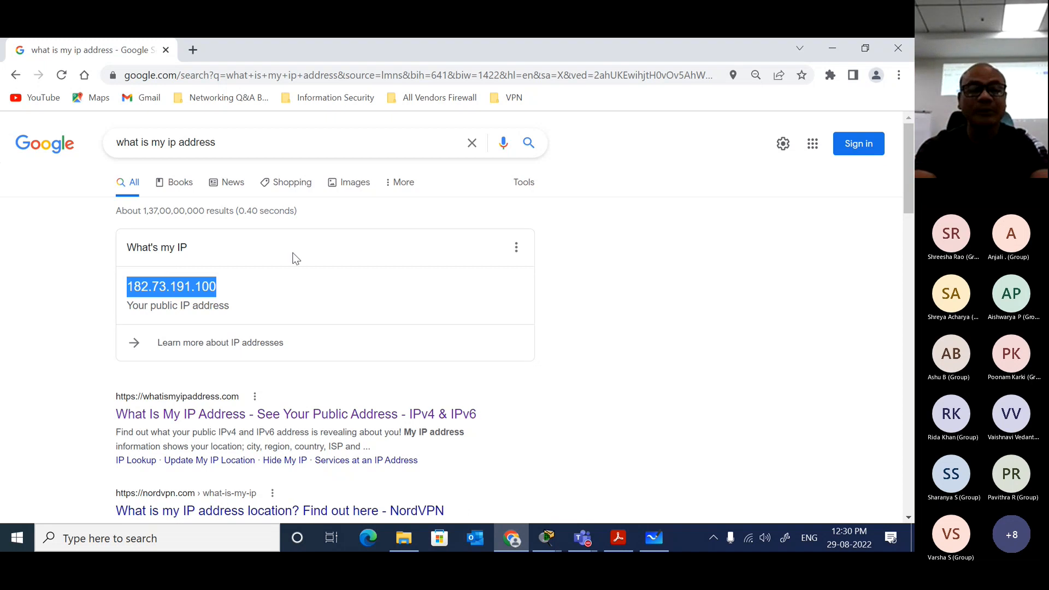
# Step: Open a Windows command prompt with cmd and run ipconfig to list the computer's network adapter addresses
pyautogui.press('super+r')
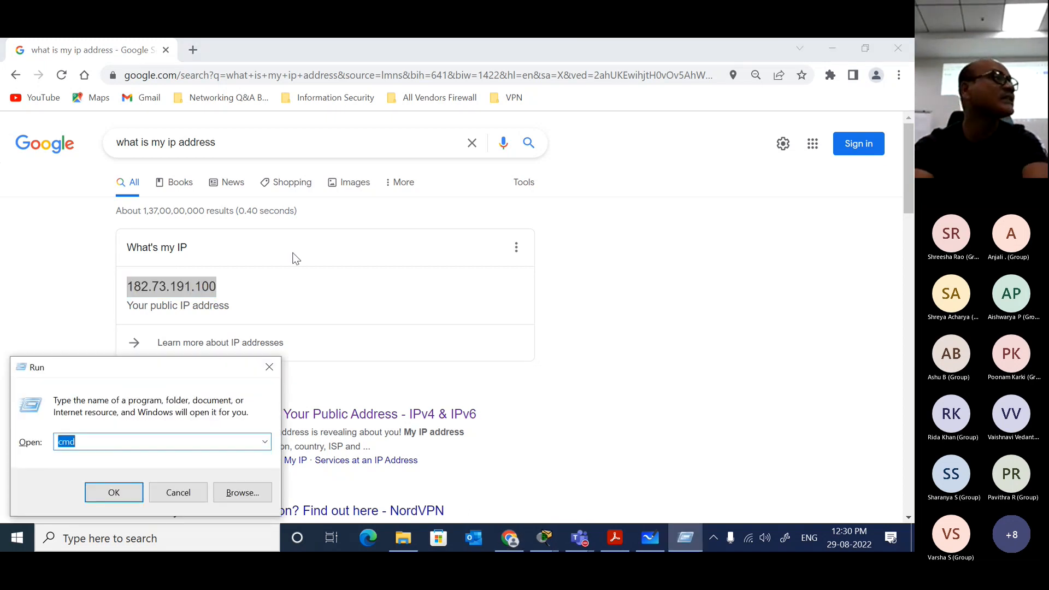
pyautogui.press('Escape')
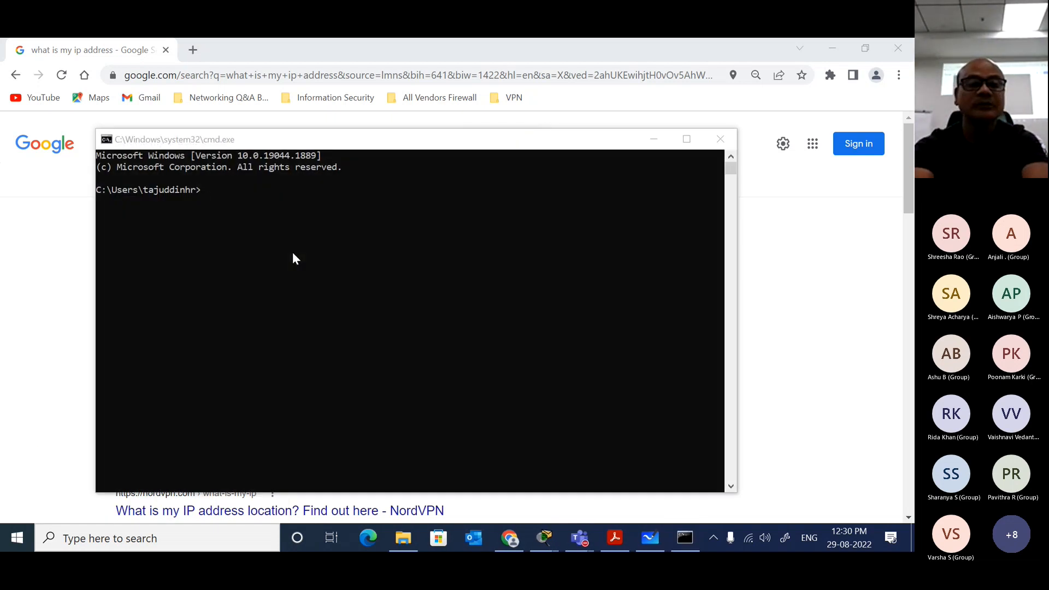
pyautogui.click(315, 255)
pyautogui.write('ip con')
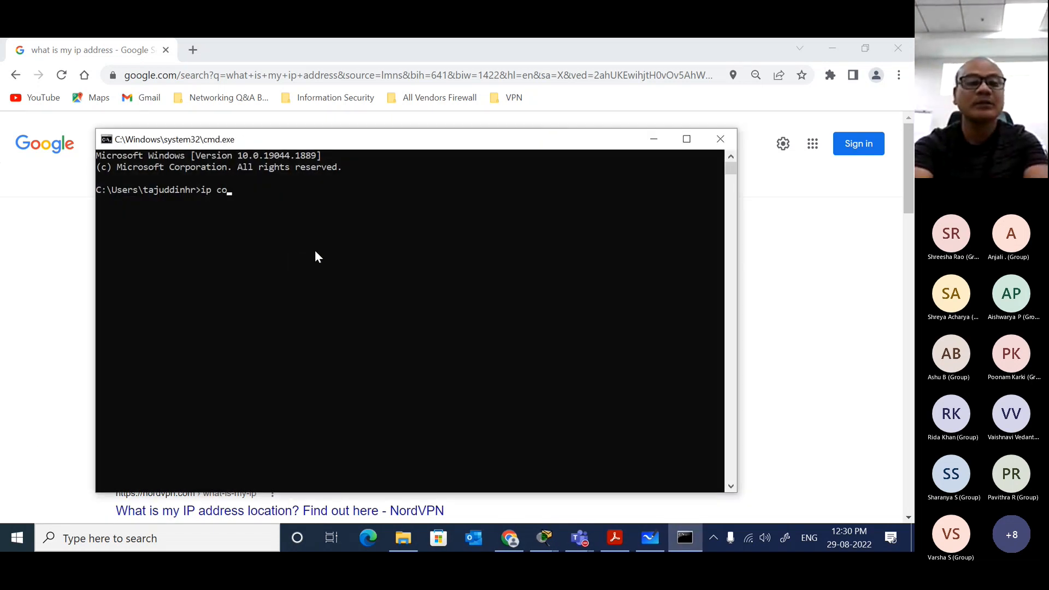
pyautogui.press('BackSpace')
pyautogui.press('BackSpace')
pyautogui.press('BackSpace')
pyautogui.press('BackSpace')
pyautogui.write('conf')
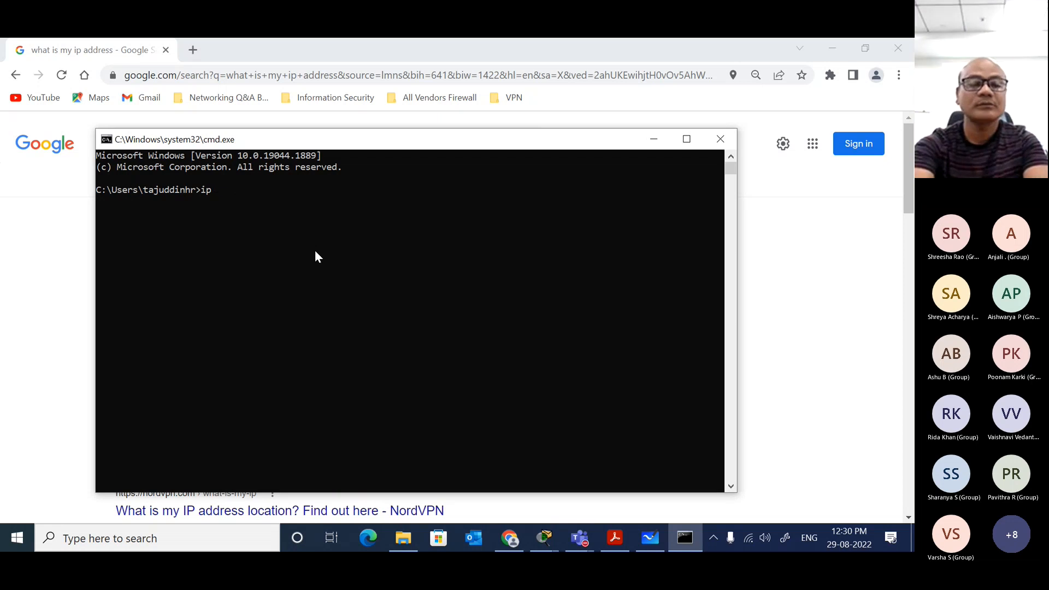
pyautogui.write('ig')
pyautogui.press('Return')
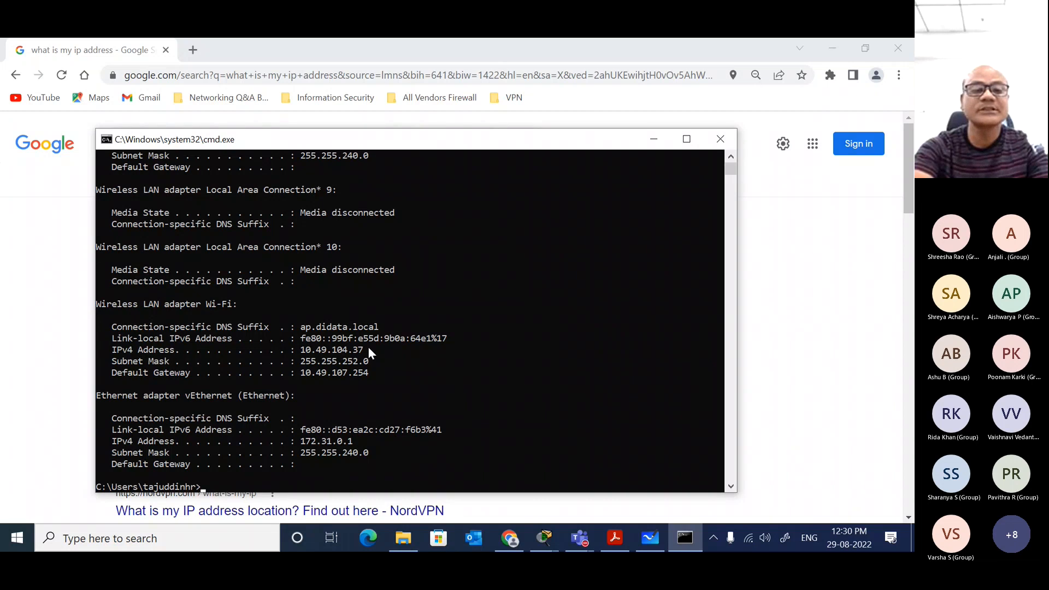
# Step: Highlight the Wi-Fi adapter's IPv4 address in the ipconfig output and the public IP address in Chrome's Google results
pyautogui.moveTo(369, 346); pyautogui.dragTo(304, 356)
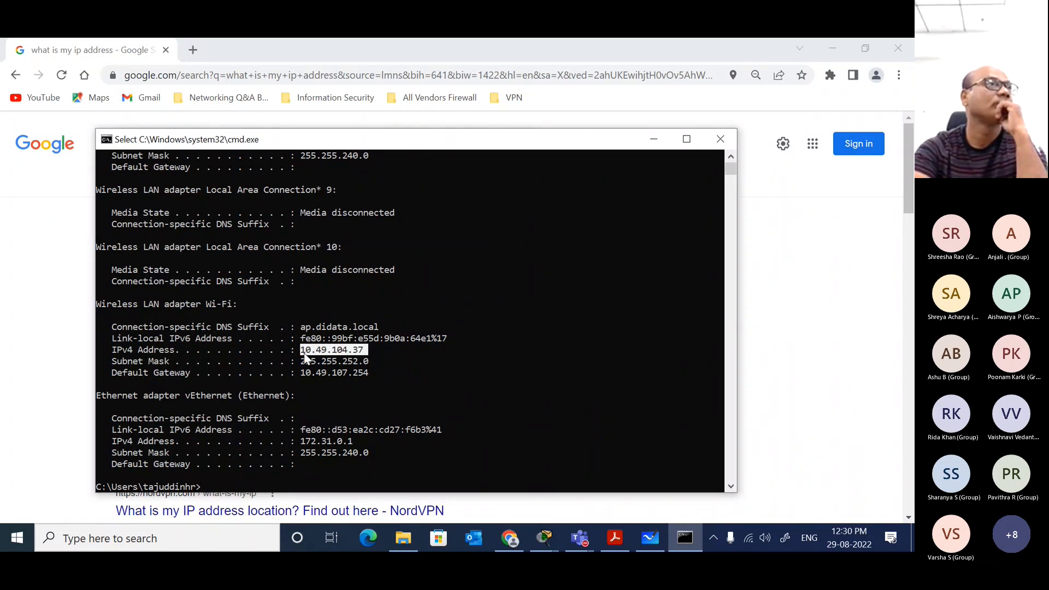
pyautogui.click(803, 229)
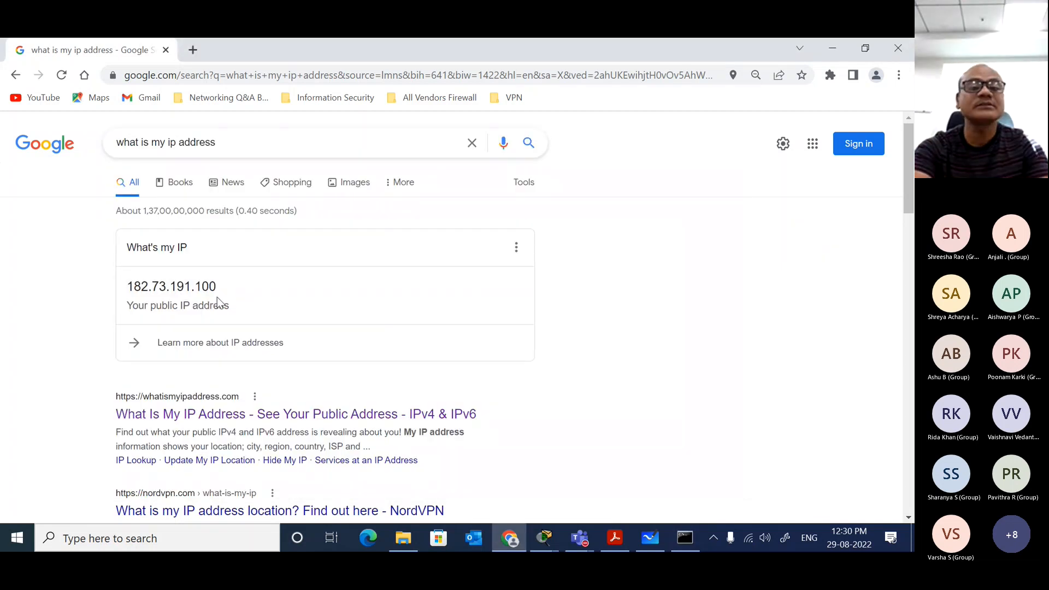
pyautogui.moveTo(224, 286); pyautogui.dragTo(127, 289)
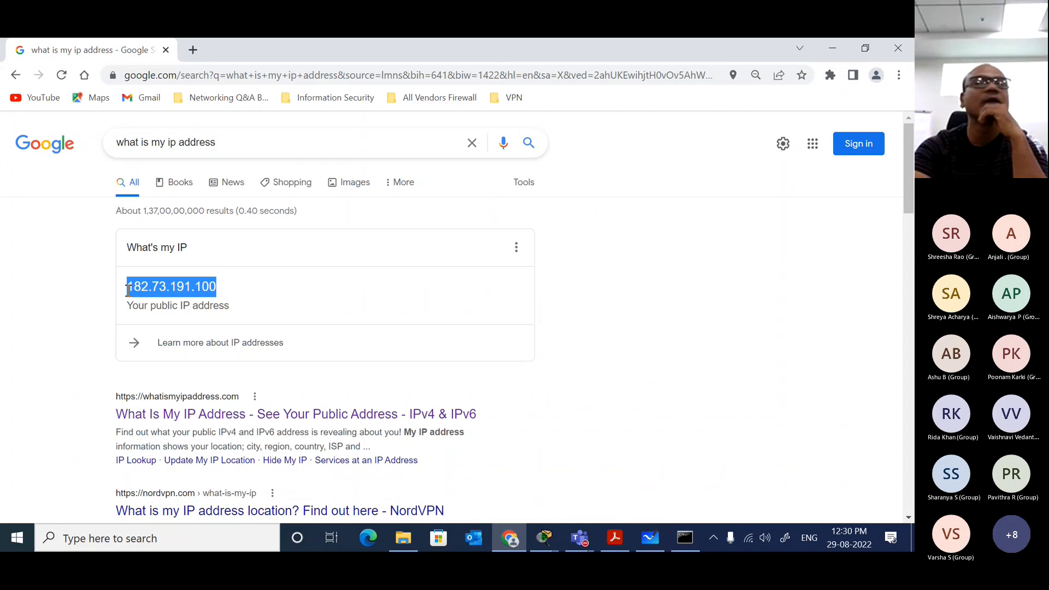
# Step: Minimize Chrome, close the Windows command prompt and return to Router0's CLI in Packet Tracer
pyautogui.click(833, 48)
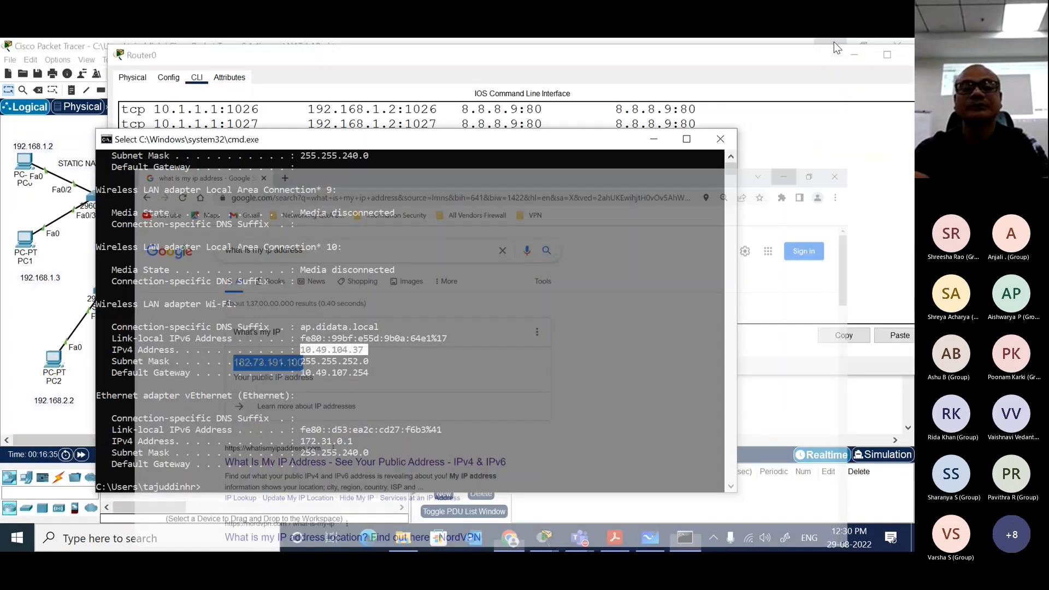
pyautogui.click(729, 202)
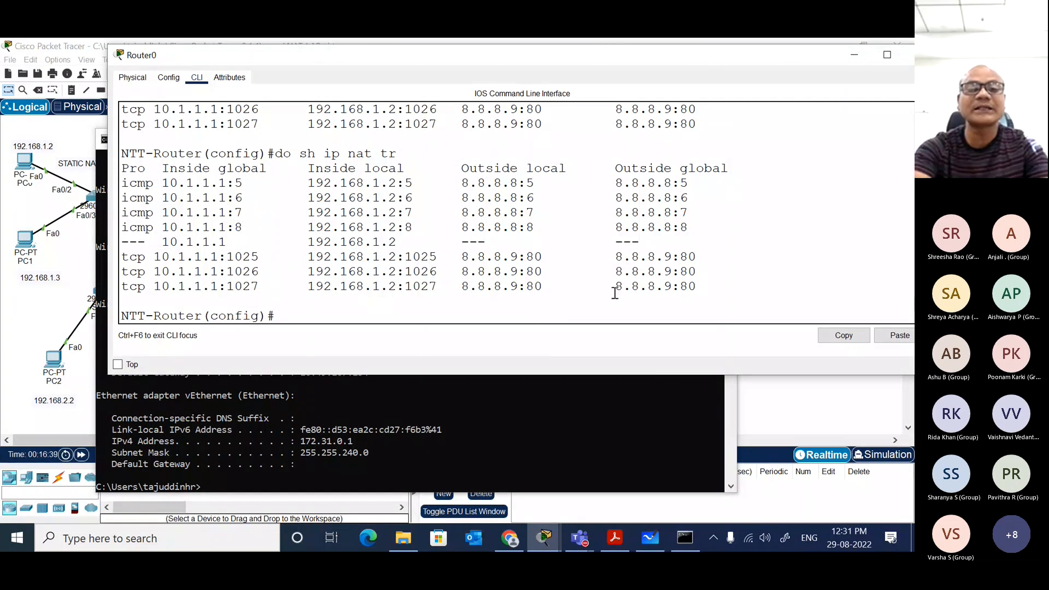
pyautogui.click(494, 411)
pyautogui.press('Return')
pyautogui.press('Return')
pyautogui.press('Return')
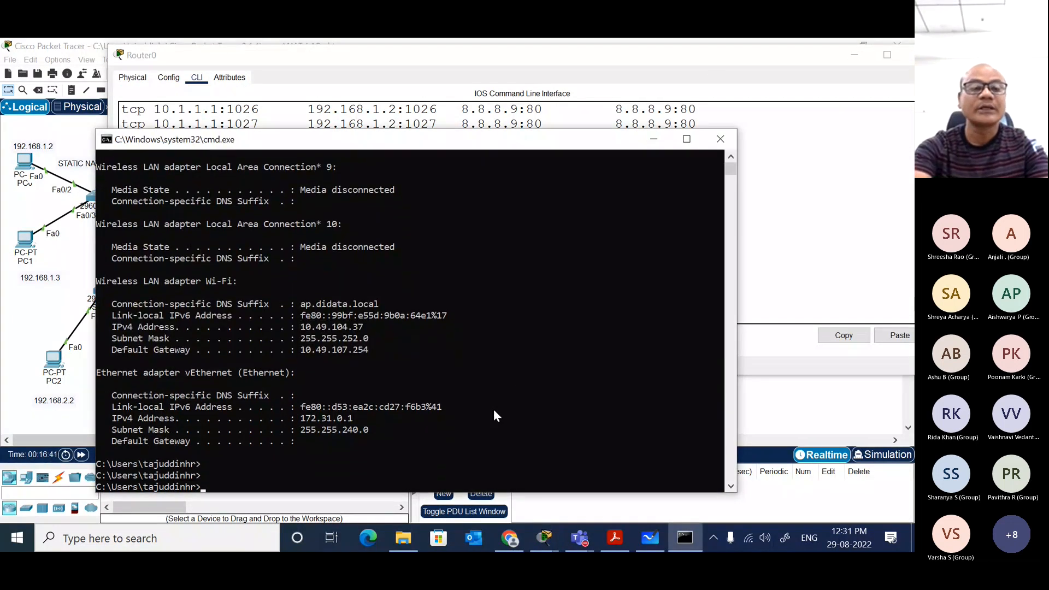
pyautogui.click(720, 138)
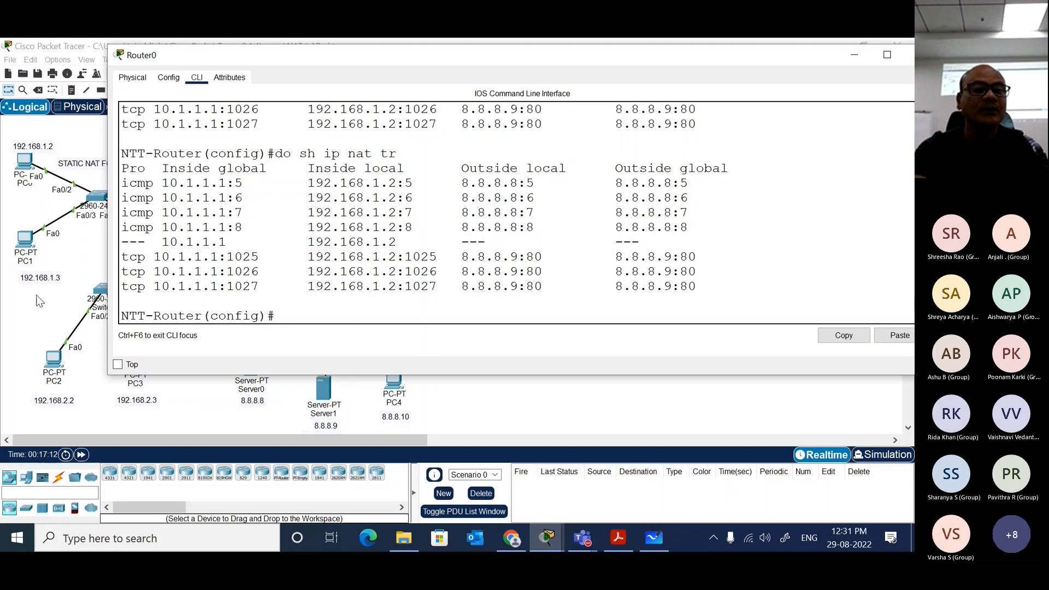
# Step: Start a continuous ping to 8.8.8.8 from PC0's command prompt with ping -t 8.8.8.8
pyautogui.click(32, 200)
pyautogui.click(24, 161)
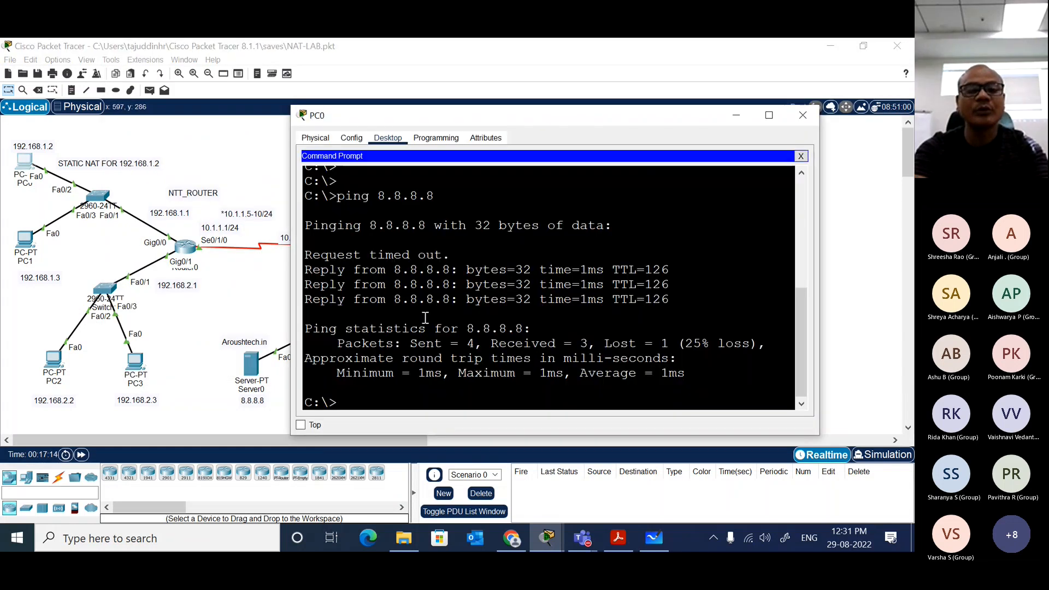
pyautogui.press('Up')
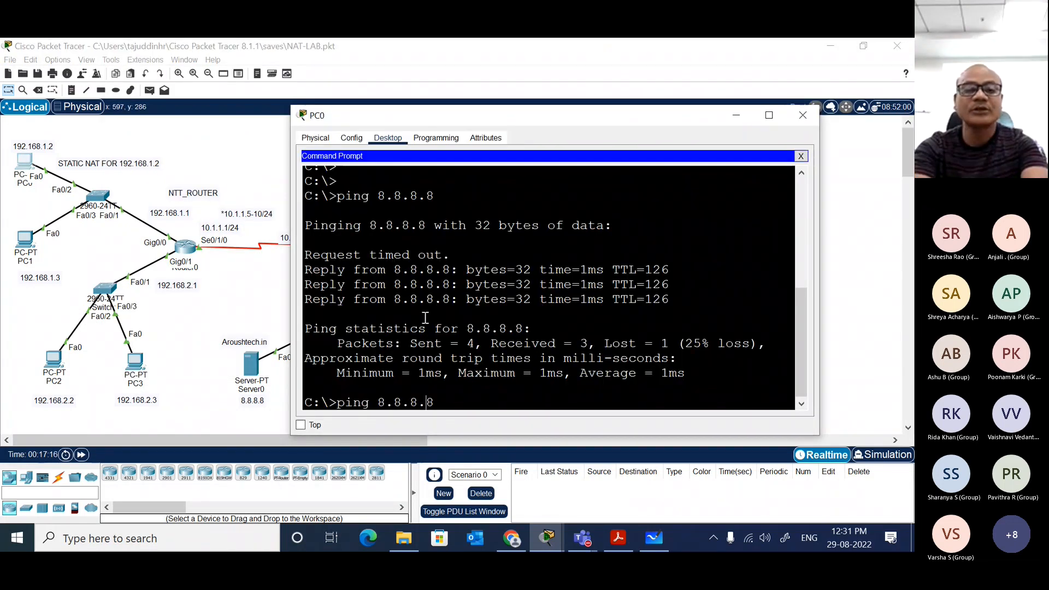
pyautogui.press('Left')
pyautogui.press('Left')
pyautogui.press('Left')
pyautogui.press('Left')
pyautogui.press('Left')
pyautogui.press('Left')
pyautogui.press('Left')
pyautogui.write('-t')
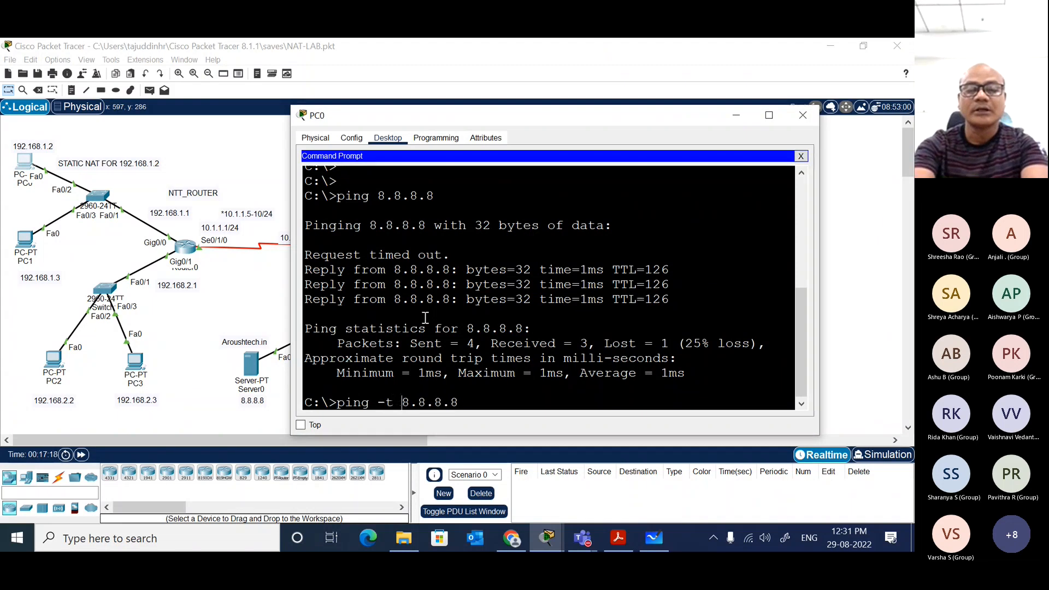
pyautogui.press('Return')
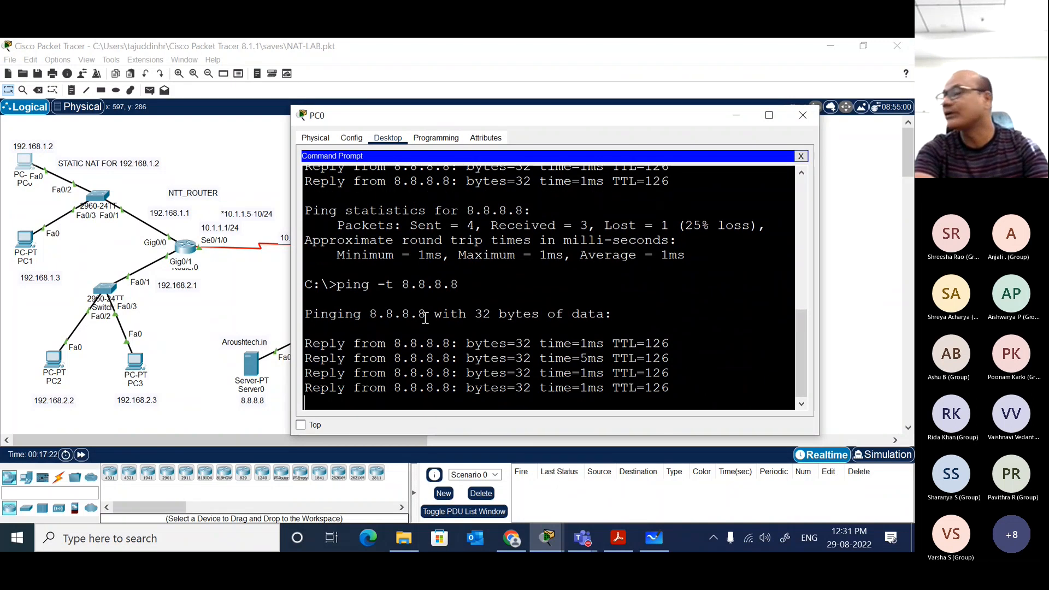
# Step: Rerun do sh ip nat tr in Router0's CLI while the ping runs and maximize the Router0 window
pyautogui.click(214, 309)
pyautogui.click(184, 247)
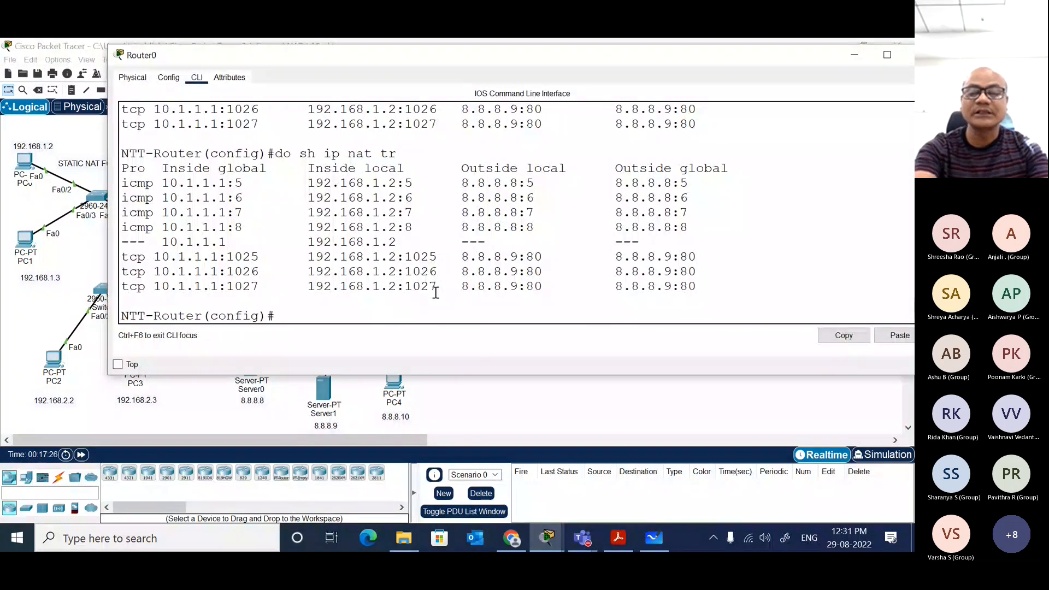
pyautogui.press('Return')
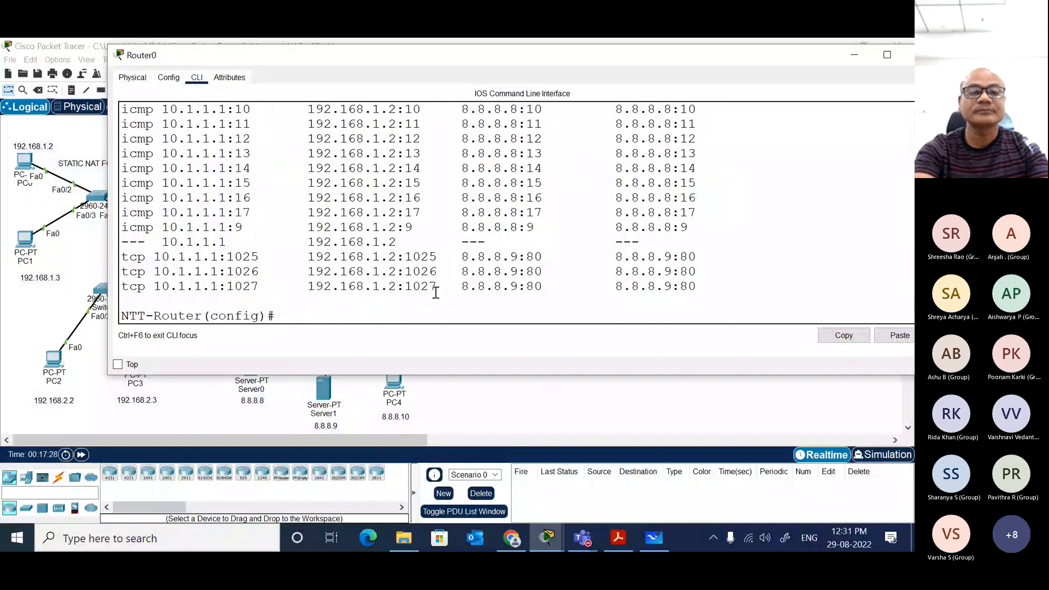
pyautogui.doubleClick(516, 54)
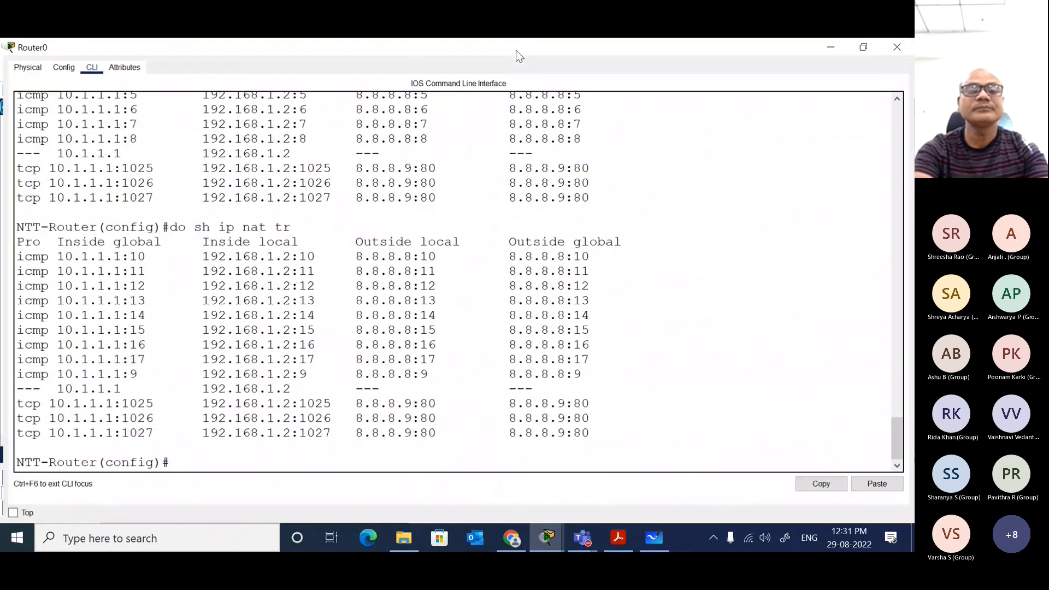
# Step: Repeat do sh ip nat tr several times on Router0 to compare the icmp translations, quitting the last paged listing
pyautogui.press('Up')
pyautogui.press('Return')
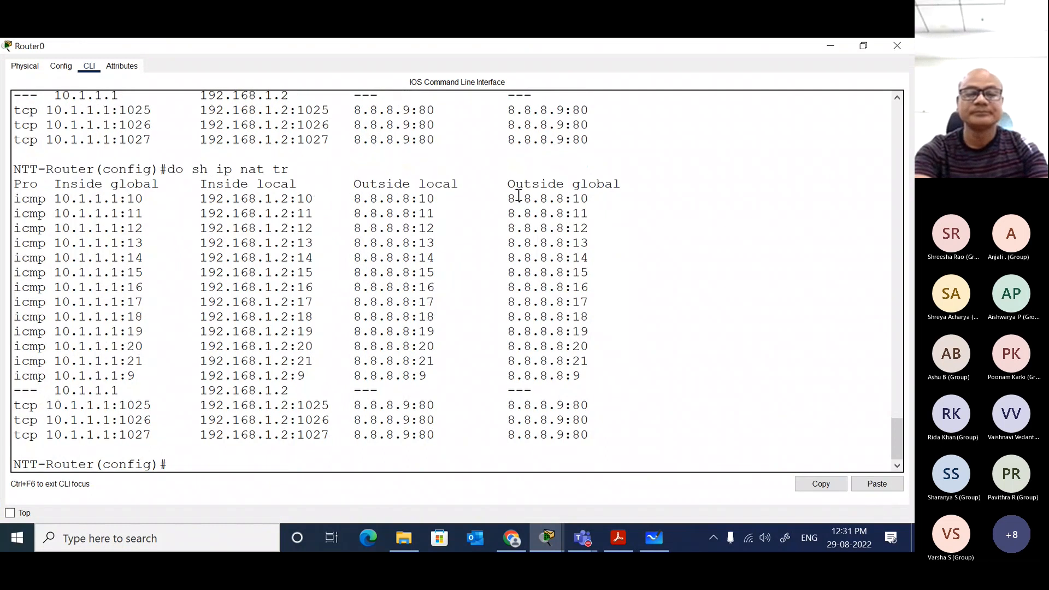
pyautogui.press('Up')
pyautogui.press('Return')
pyautogui.press('Up')
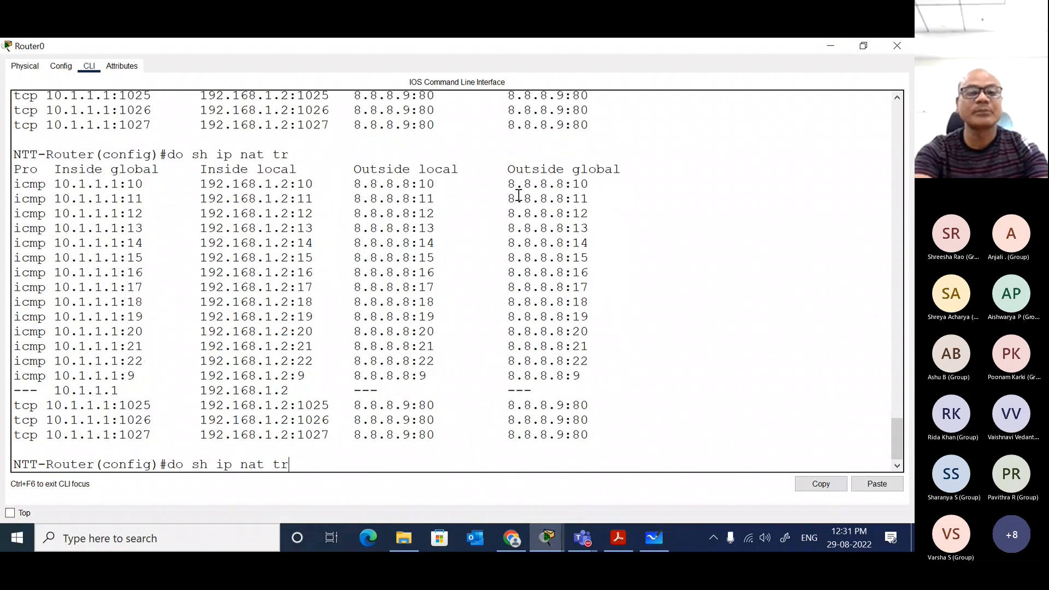
pyautogui.press('Return')
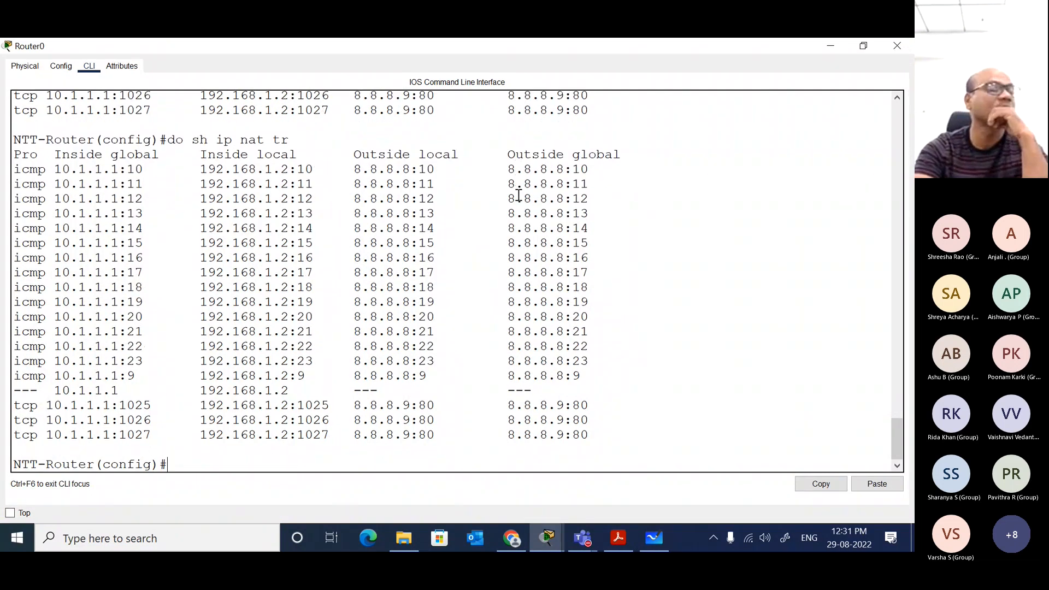
pyautogui.press('Up')
pyautogui.press('Return')
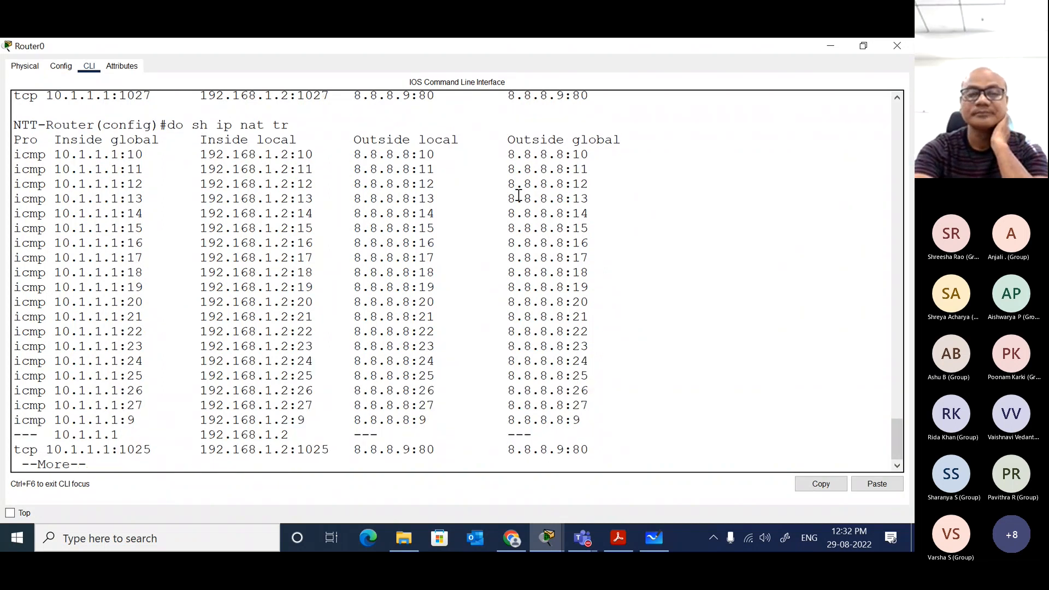
pyautogui.press('q')
pyautogui.press('Return')
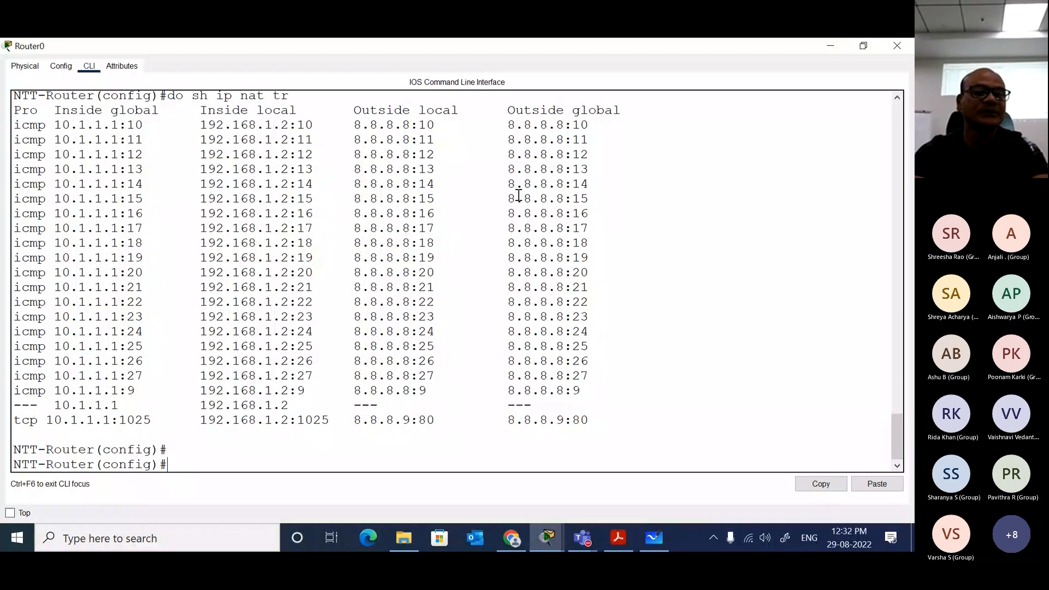
# Step: List Router0's NAT translations again with do sh ip nat tr and page through to the end of the table
pyautogui.press('Up')
pyautogui.press('Return')
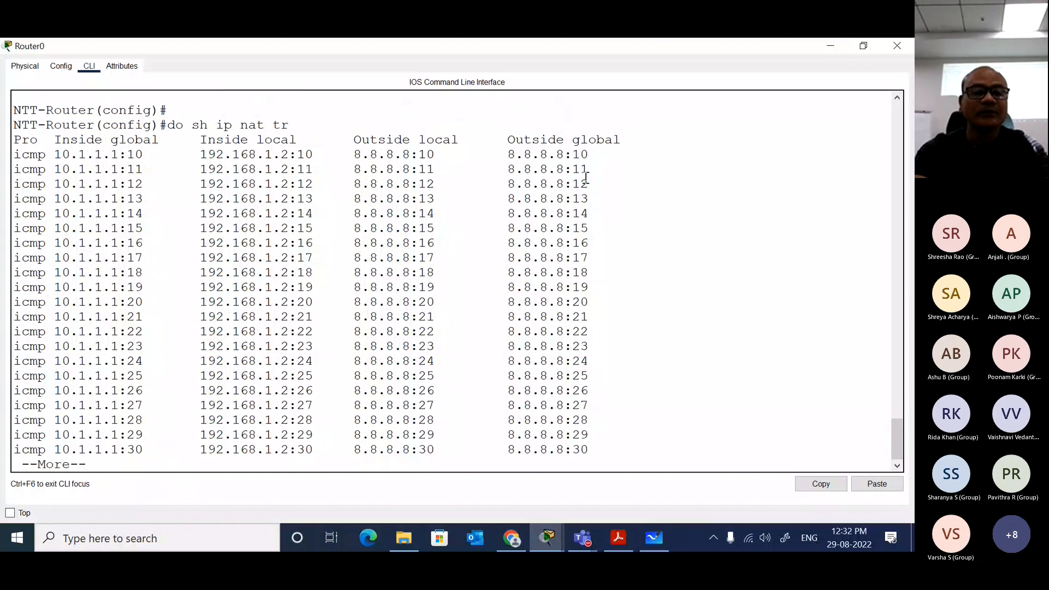
pyautogui.press('space')
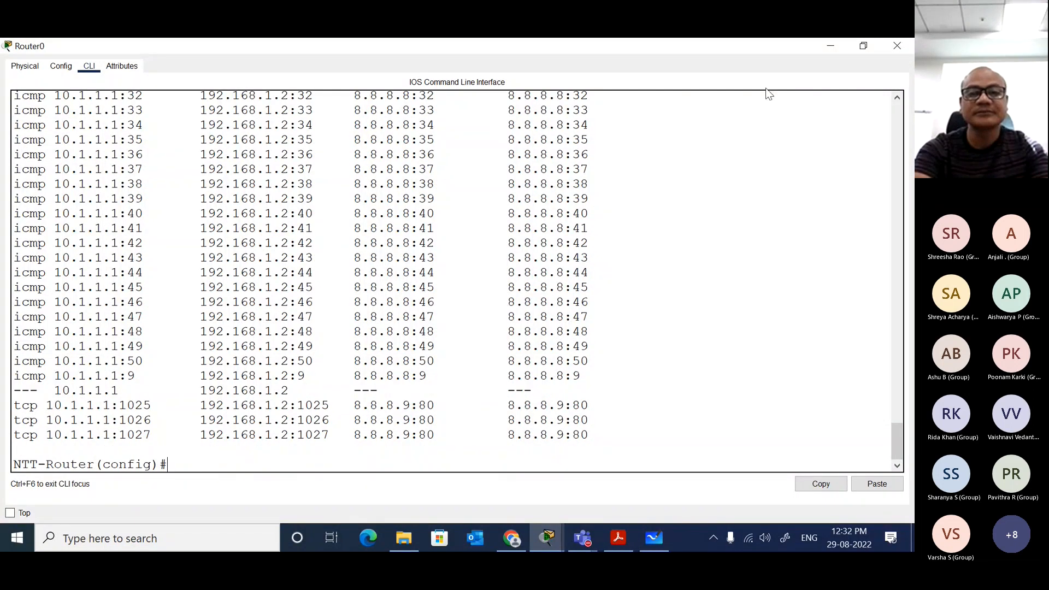
# Step: Bring up PC0's command prompt and stop the continuous ping to 8.8.8.8
pyautogui.moveTo(545, 534)
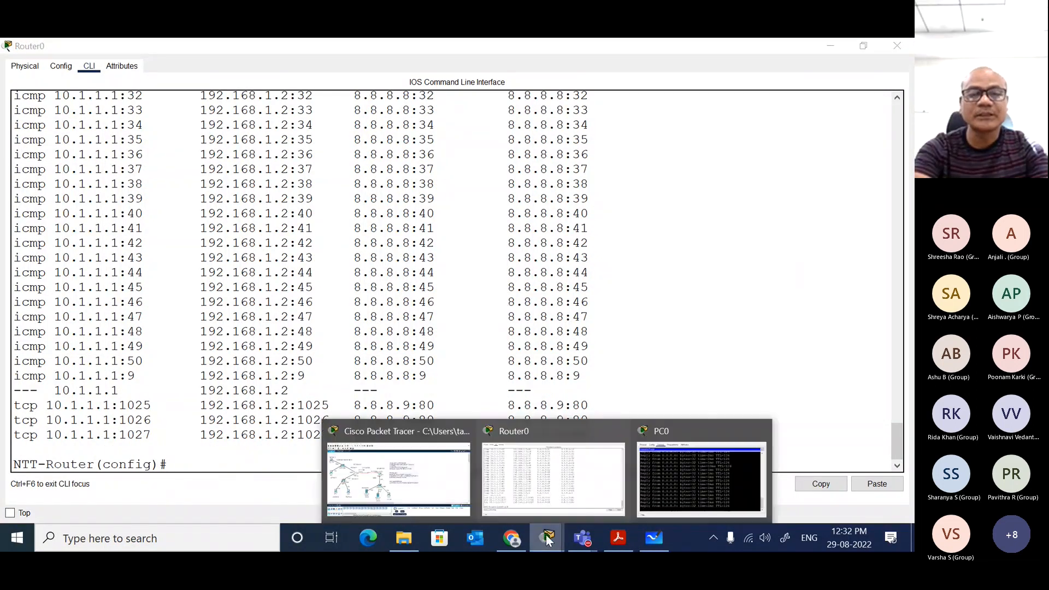
pyautogui.click(664, 460)
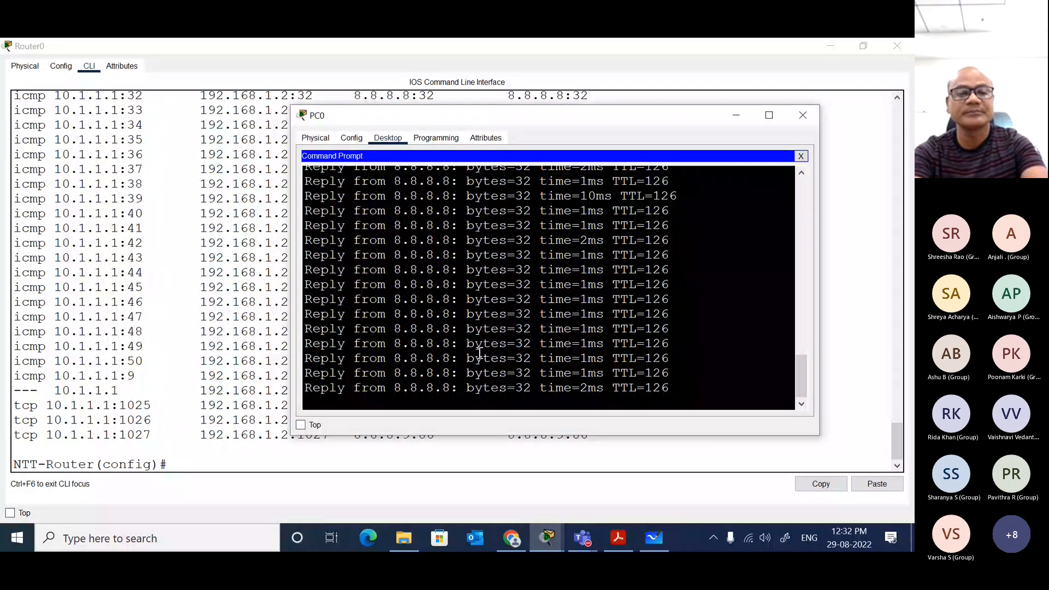
pyautogui.hotkey('ctrl', 'c')
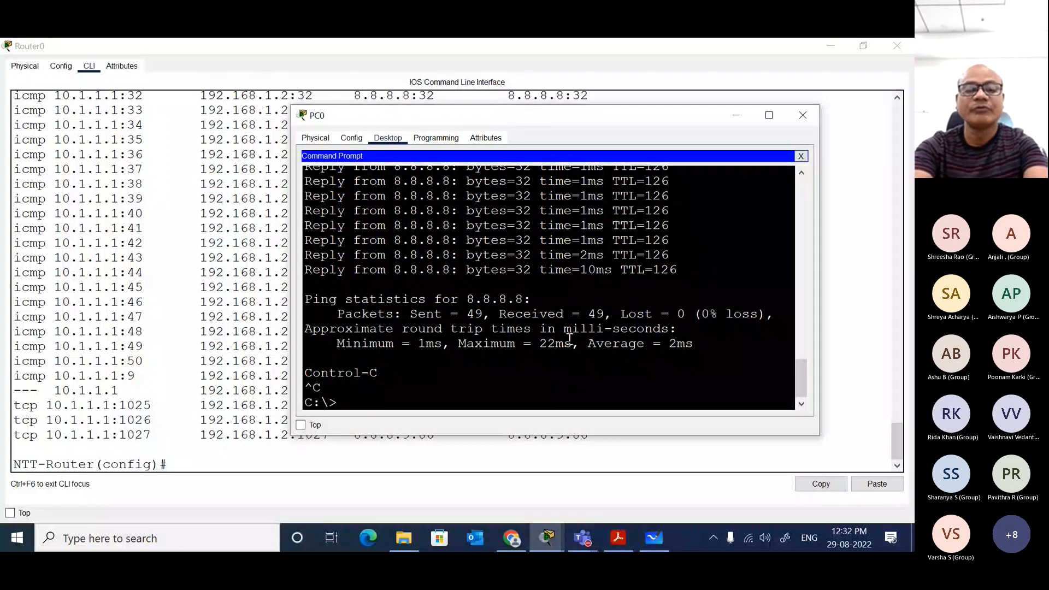
# Step: Trace the route from PC0 to 8.8.8.8 by running tracert 8.8.8.8 in its command prompt
pyautogui.write('tra')
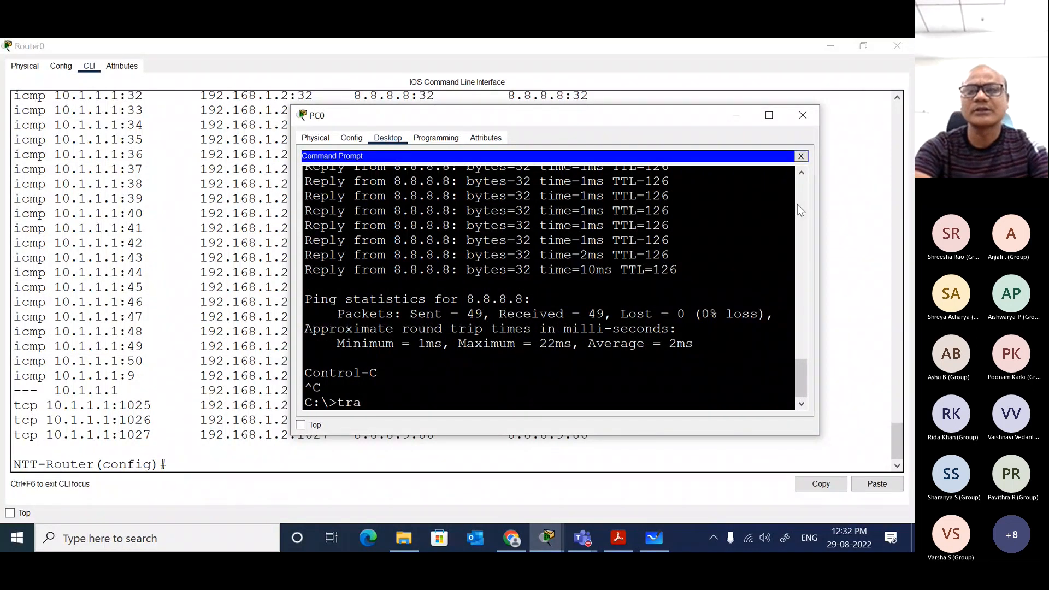
pyautogui.write('ac')
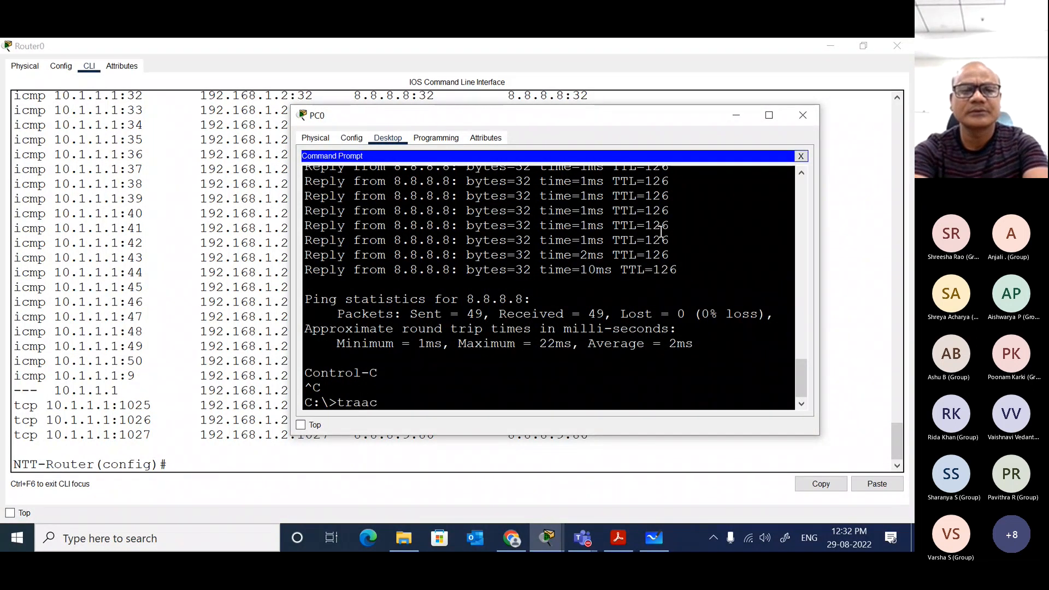
pyautogui.write('ert')
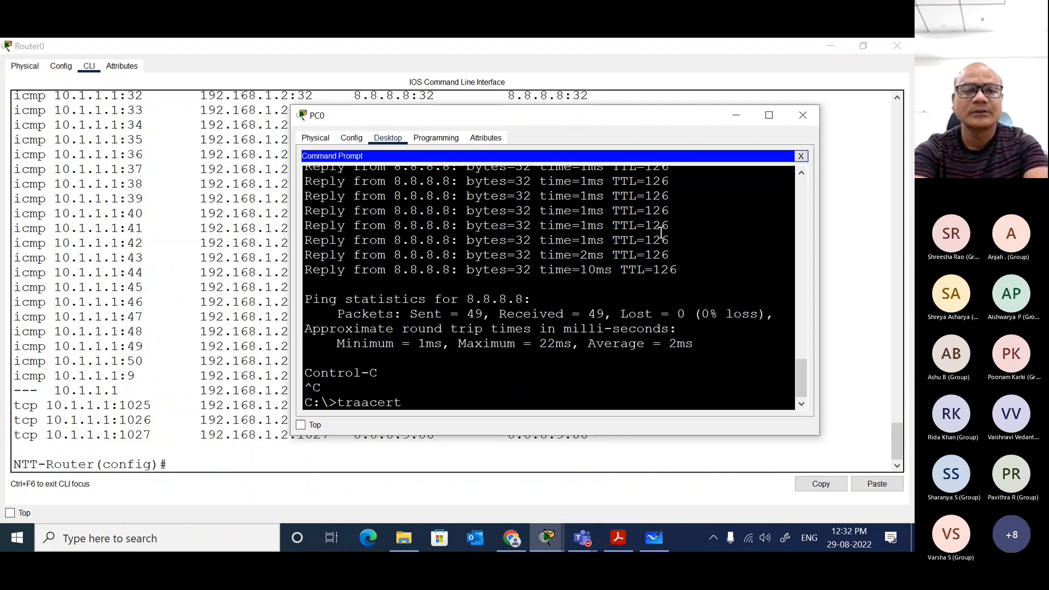
pyautogui.press('BackSpace')
pyautogui.press('BackSpace')
pyautogui.press('BackSpace')
pyautogui.press('BackSpace')
pyautogui.press('BackSpace')
pyautogui.write('cert')
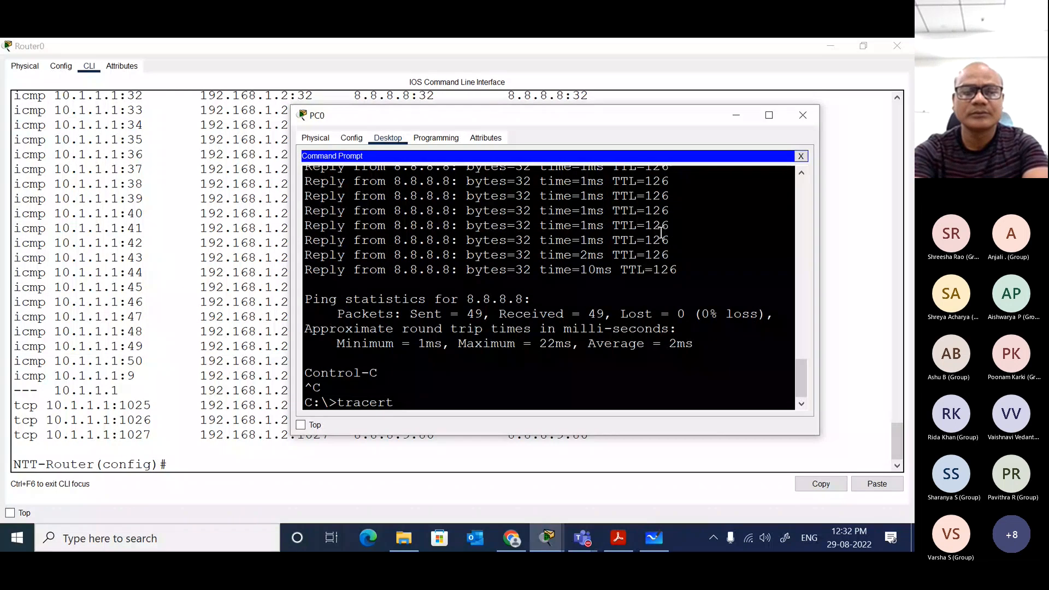
pyautogui.write(' 192.1')
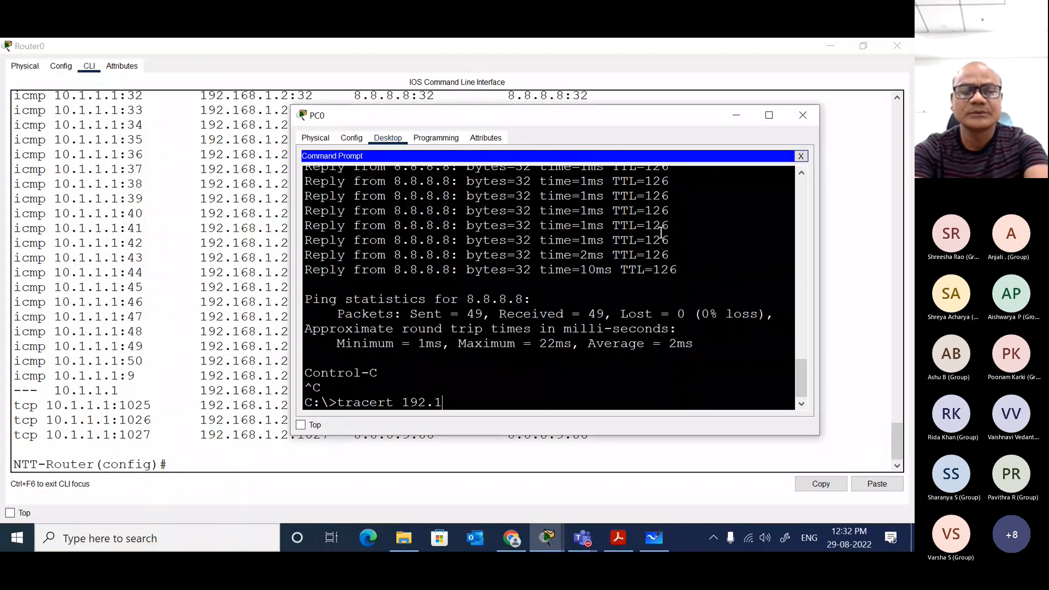
pyautogui.write('68.')
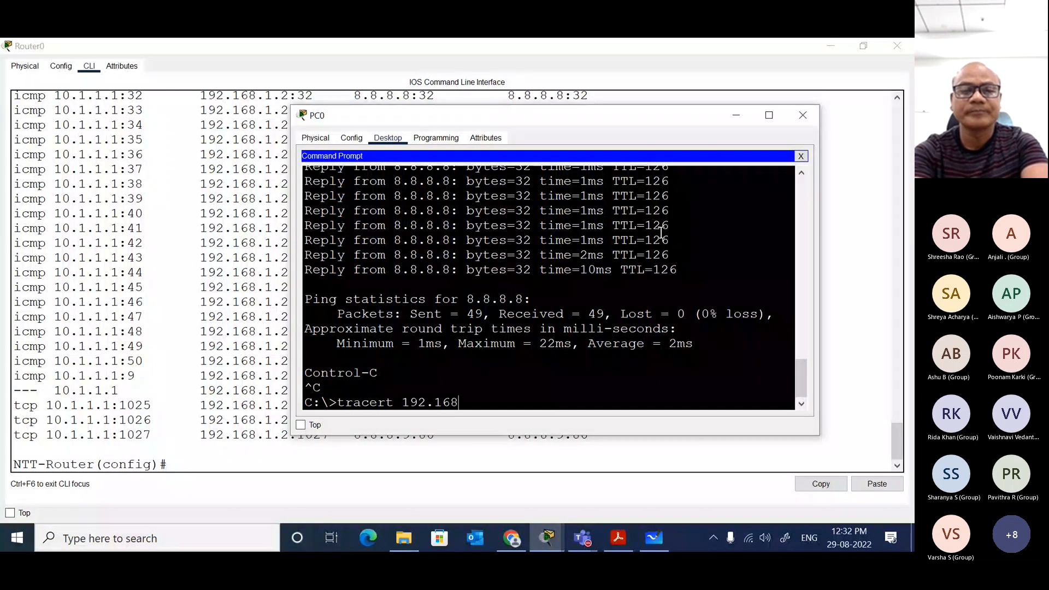
pyautogui.press('BackSpace')
pyautogui.press('BackSpace')
pyautogui.press('BackSpace')
pyautogui.press('BackSpace')
pyautogui.press('BackSpace')
pyautogui.press('BackSpace')
pyautogui.press('BackSpace')
pyautogui.write('8')
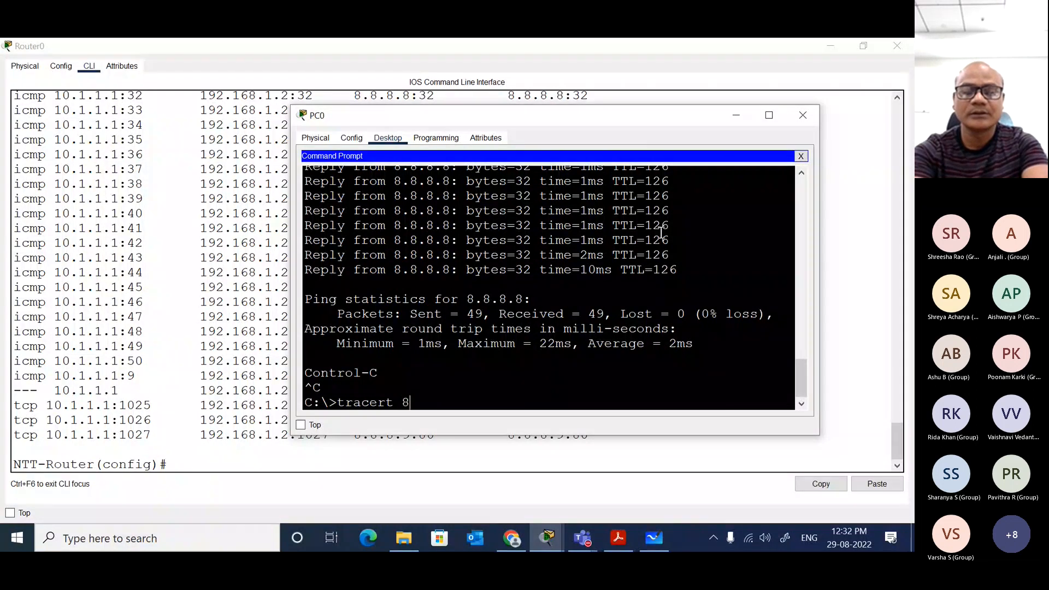
pyautogui.write('.8.8.8')
pyautogui.press('Return')
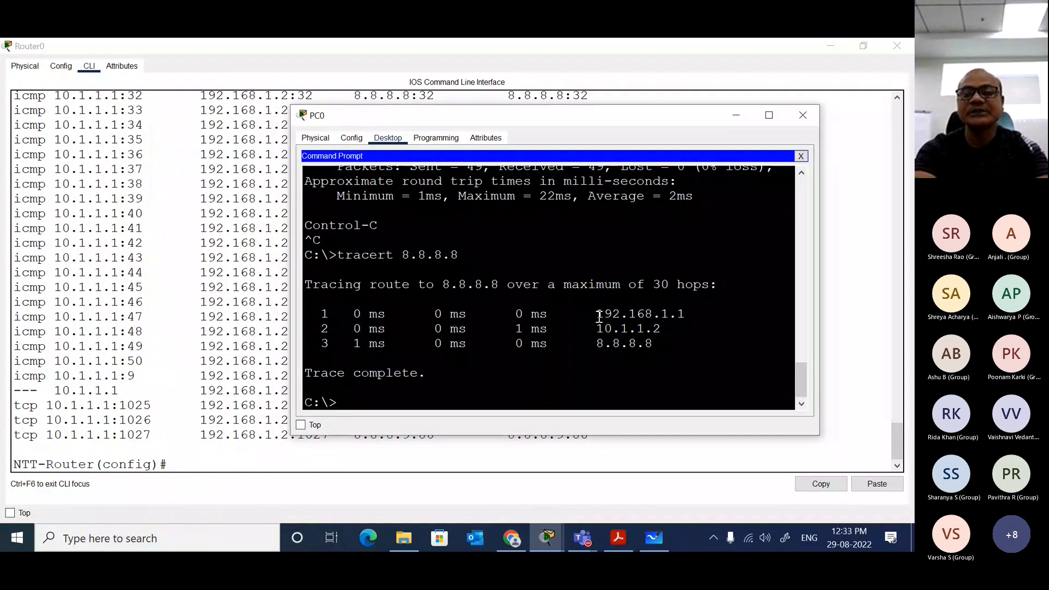
# Step: Highlight each hop address in the trace output in turn: 192.168.1.1, 10.1.1.2 and 8.8.8.8
pyautogui.moveTo(596, 314); pyautogui.dragTo(684, 314)
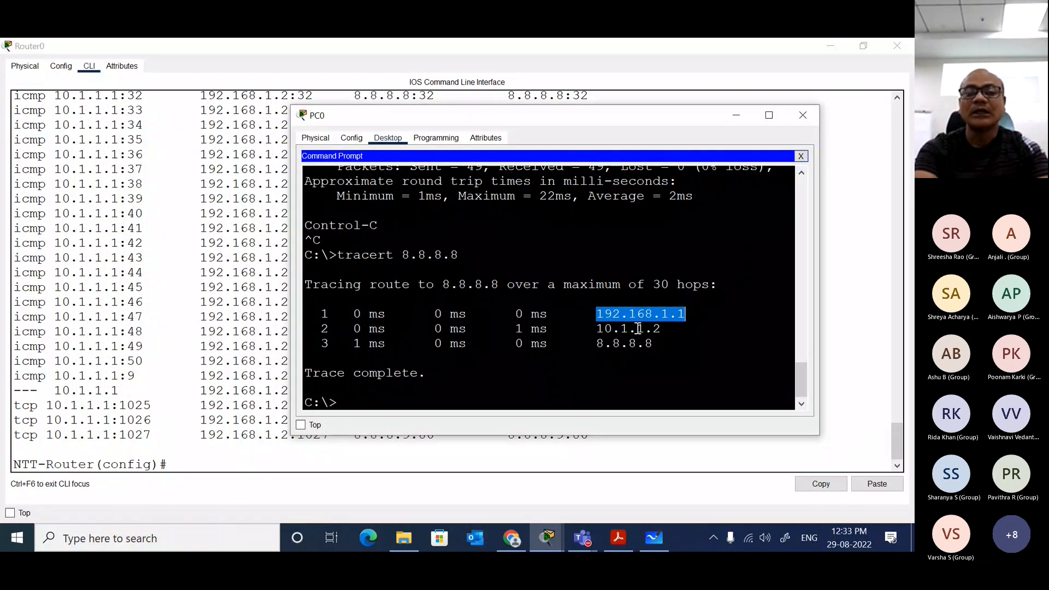
pyautogui.moveTo(598, 328); pyautogui.dragTo(661, 328)
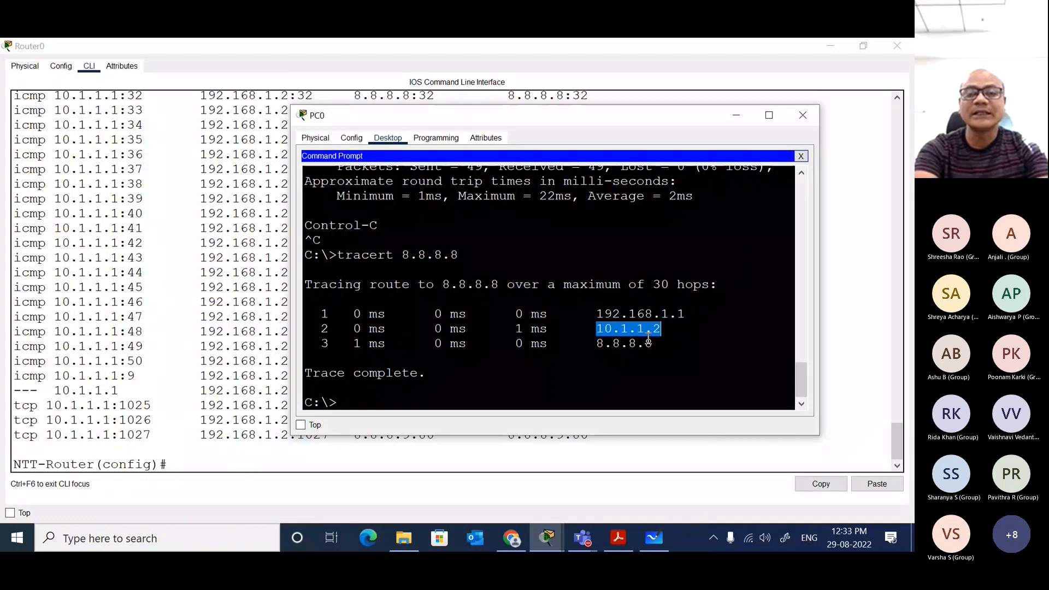
pyautogui.moveTo(592, 344); pyautogui.dragTo(654, 345)
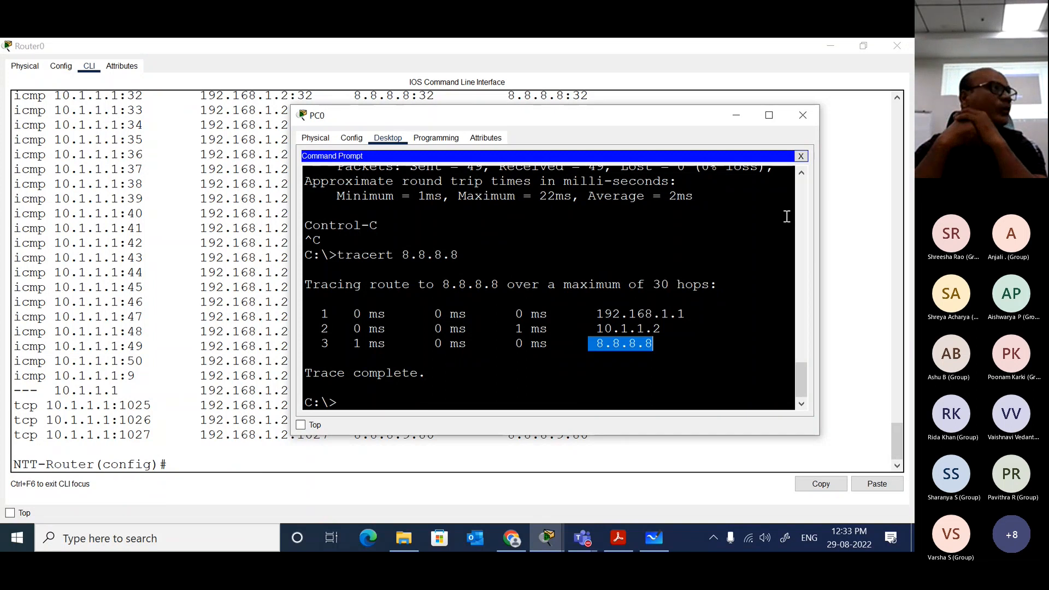
# Step: Put away the PC0 and Router0 windows, then reopen Router0's CLI from the topology and widen its window
pyautogui.click(810, 118)
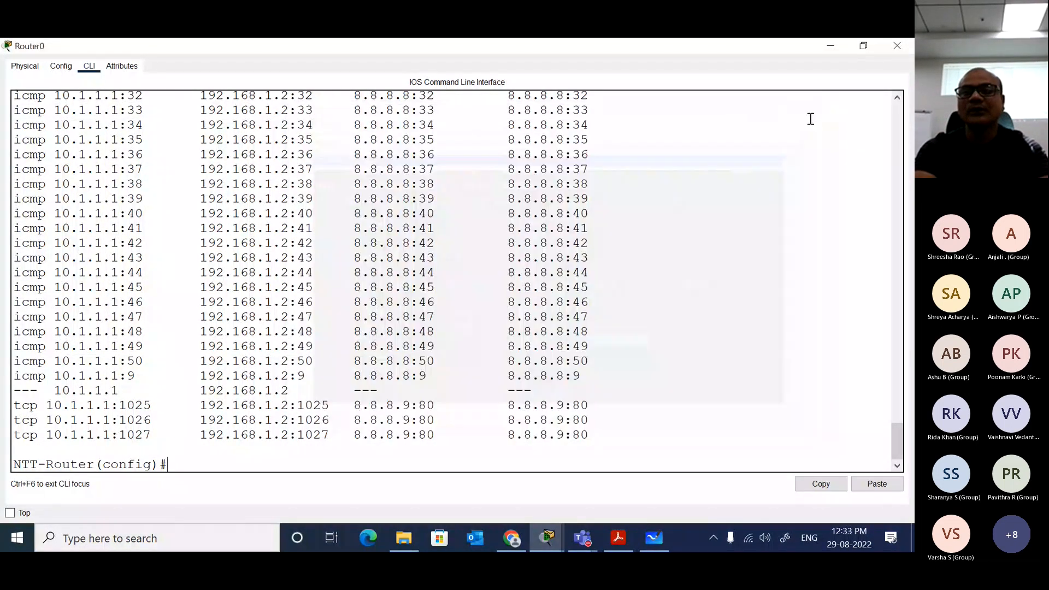
pyautogui.click(896, 46)
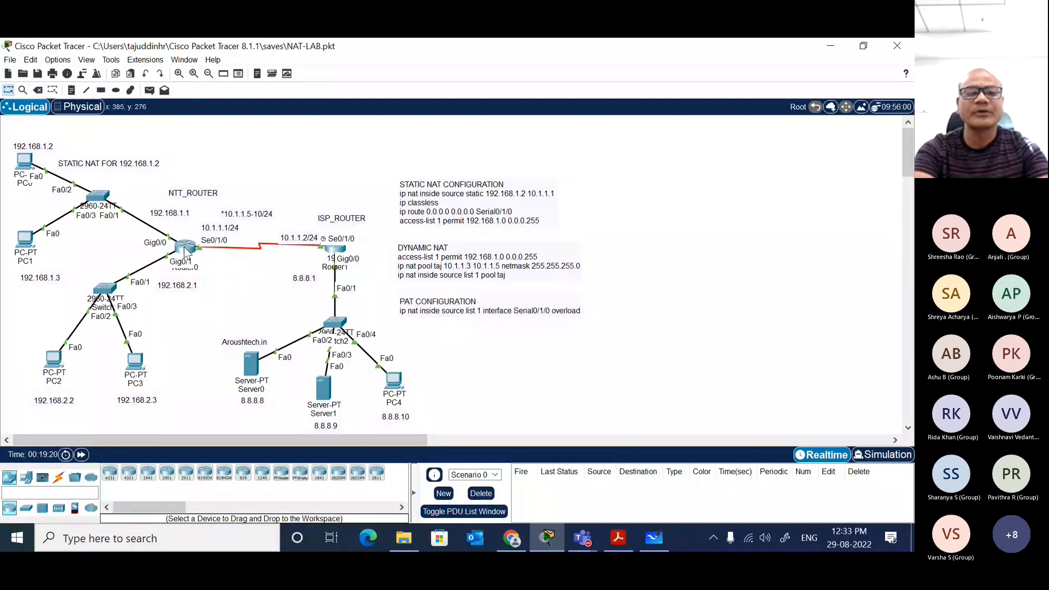
pyautogui.click(186, 249)
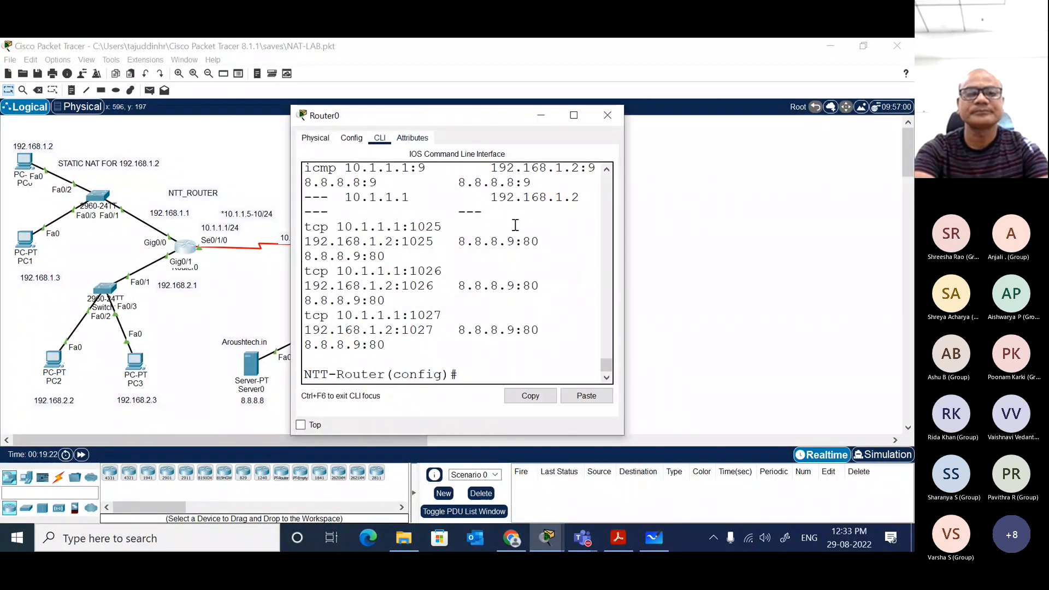
pyautogui.moveTo(626, 278); pyautogui.dragTo(910, 279)
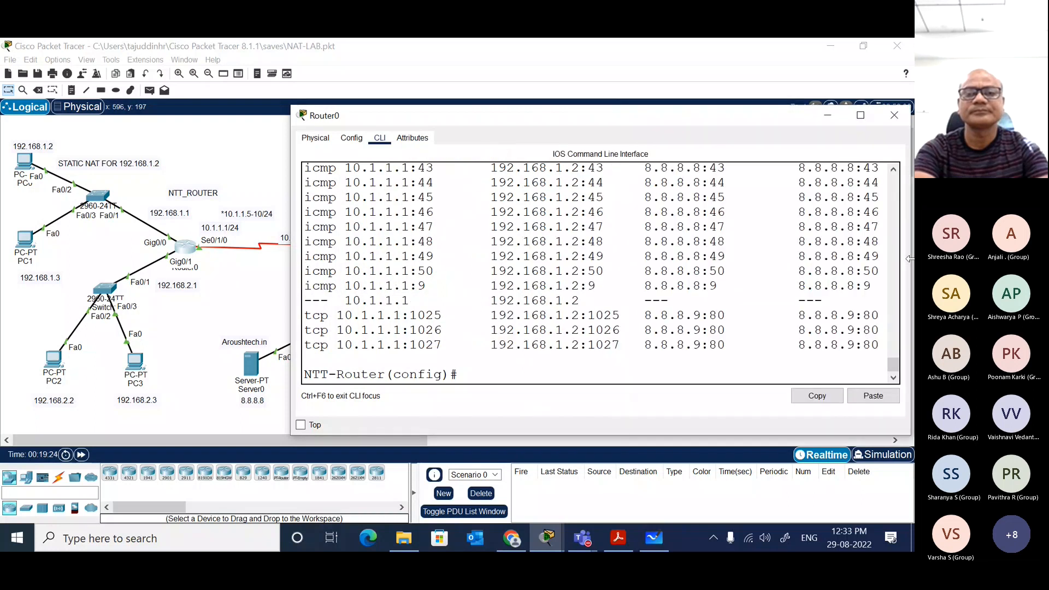
# Step: Leave global configuration mode on Router0 with end to return to the privileged prompt
pyautogui.press('Return')
pyautogui.write('e')
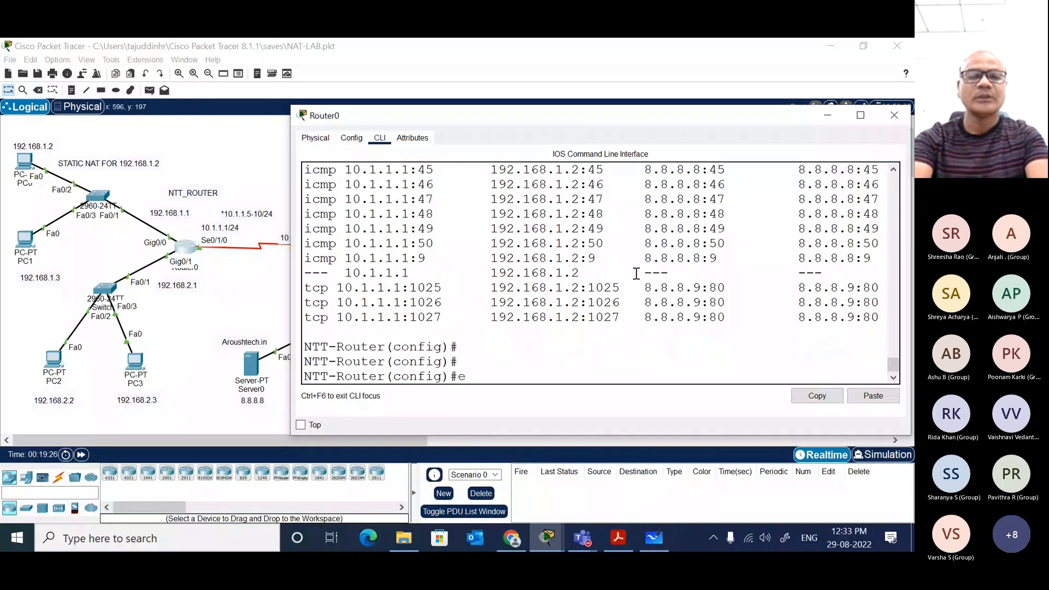
pyautogui.write('nd')
pyautogui.press('Return')
pyautogui.press('Return')
pyautogui.press('Return')
# Step: List Router0's NAT table from privileged mode with show ip nat translations
pyautogui.write('sh')
pyautogui.press('Tab')
pyautogui.write('ip na')
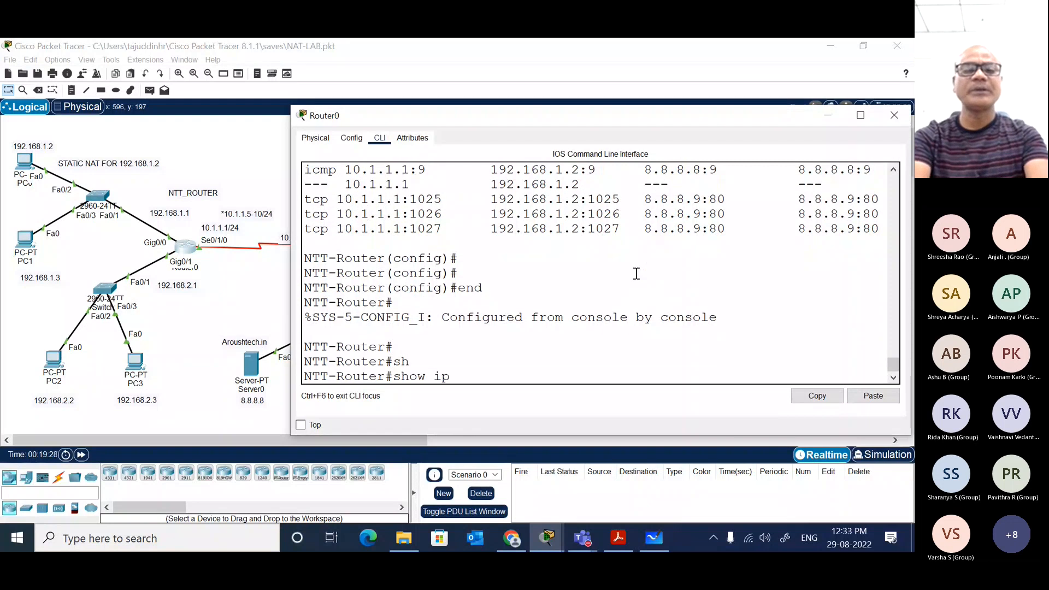
pyautogui.press('Tab')
pyautogui.write('tr')
pyautogui.press('Tab')
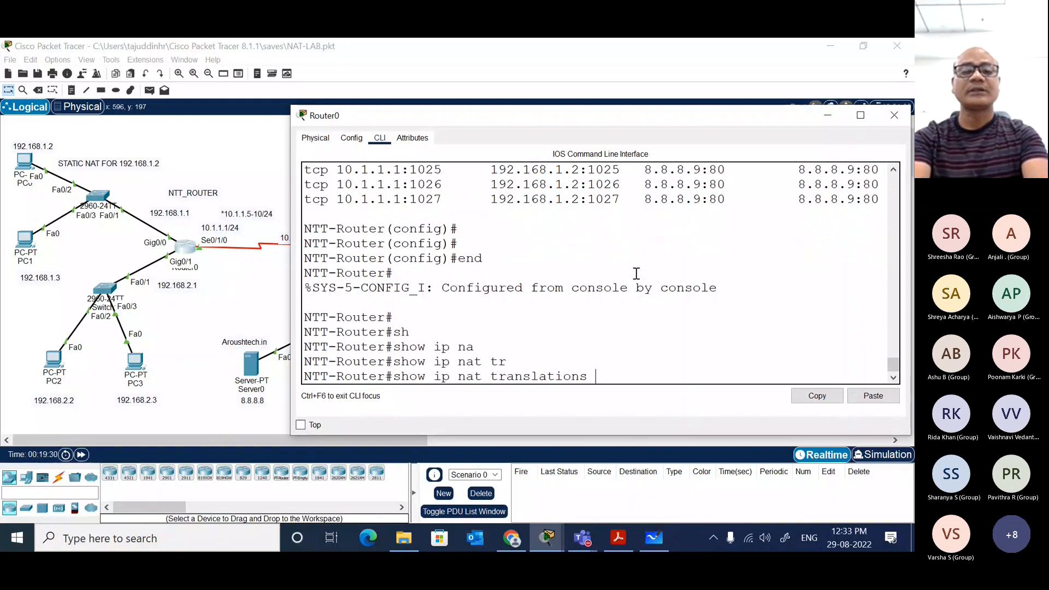
pyautogui.press('Return')
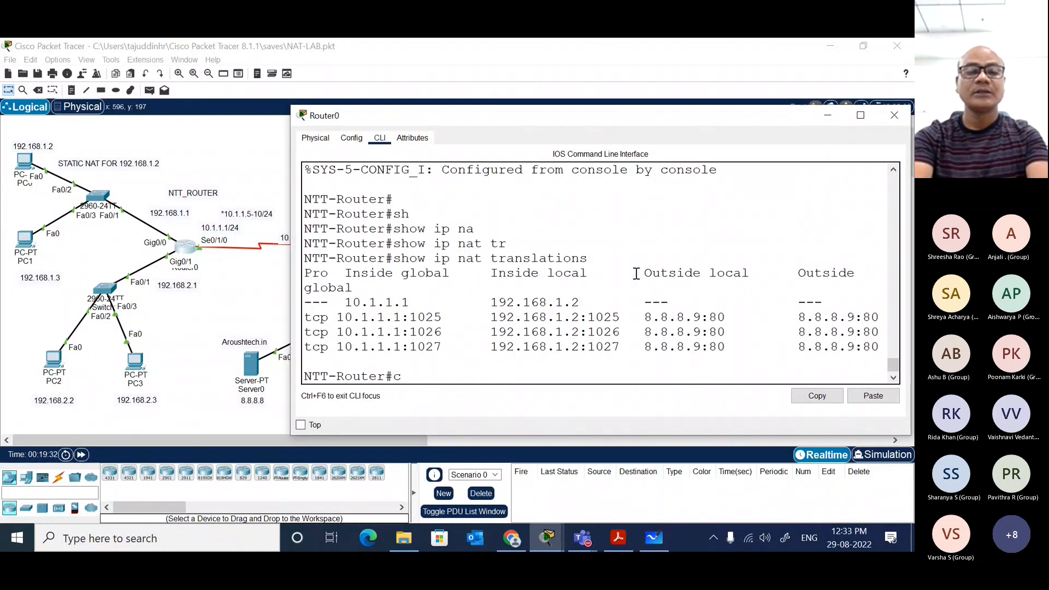
# Step: Clear all dynamic NAT entries on Router0 with clear ip nat translation *
pyautogui.write('cle')
pyautogui.press('Tab')
pyautogui.write('ip na')
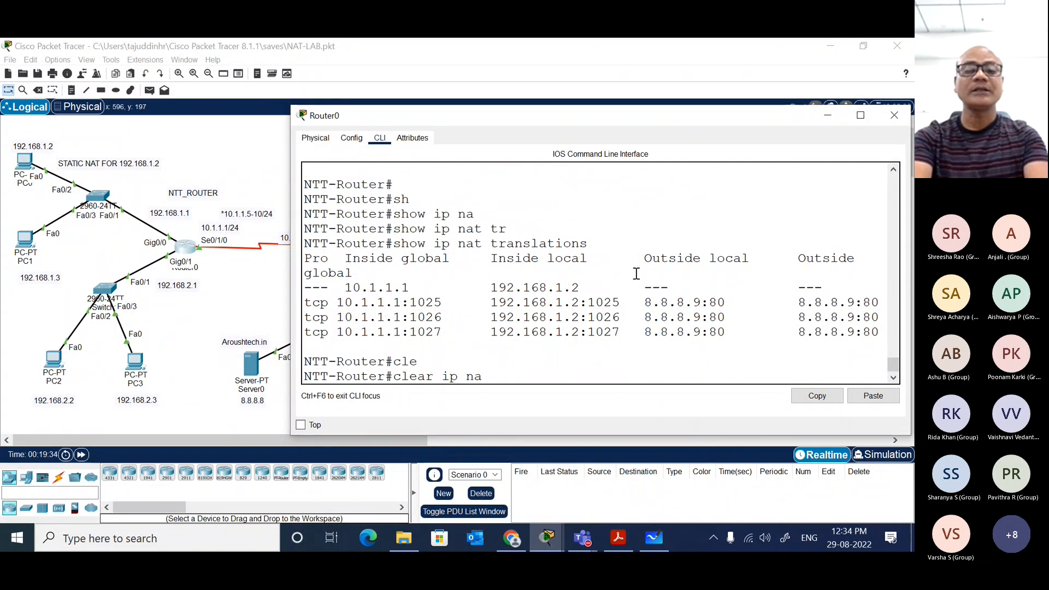
pyautogui.press('Tab')
pyautogui.write('tr')
pyautogui.press('Tab')
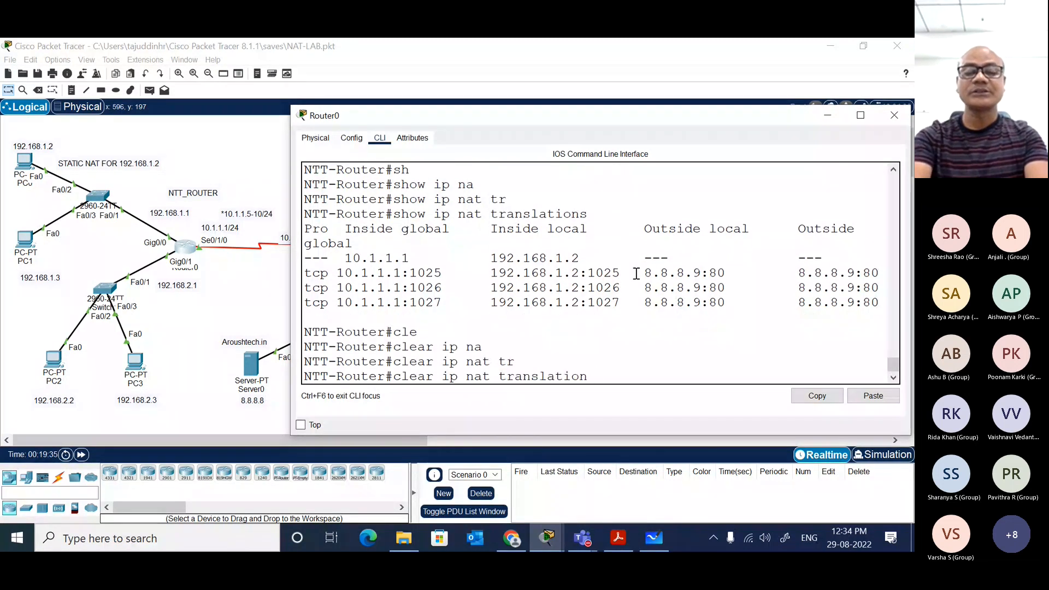
pyautogui.write('*')
pyautogui.press('Return')
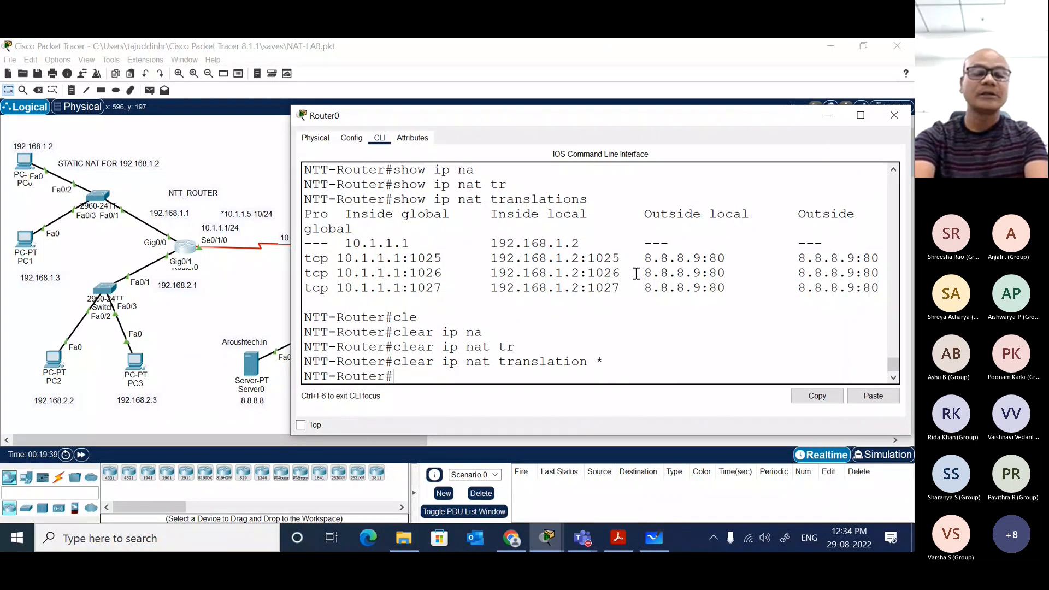
# Step: Replace the recalled clear command with sho ip nat translations and run it to check the cleared table
pyautogui.press('Up')
pyautogui.press('BackSpace')
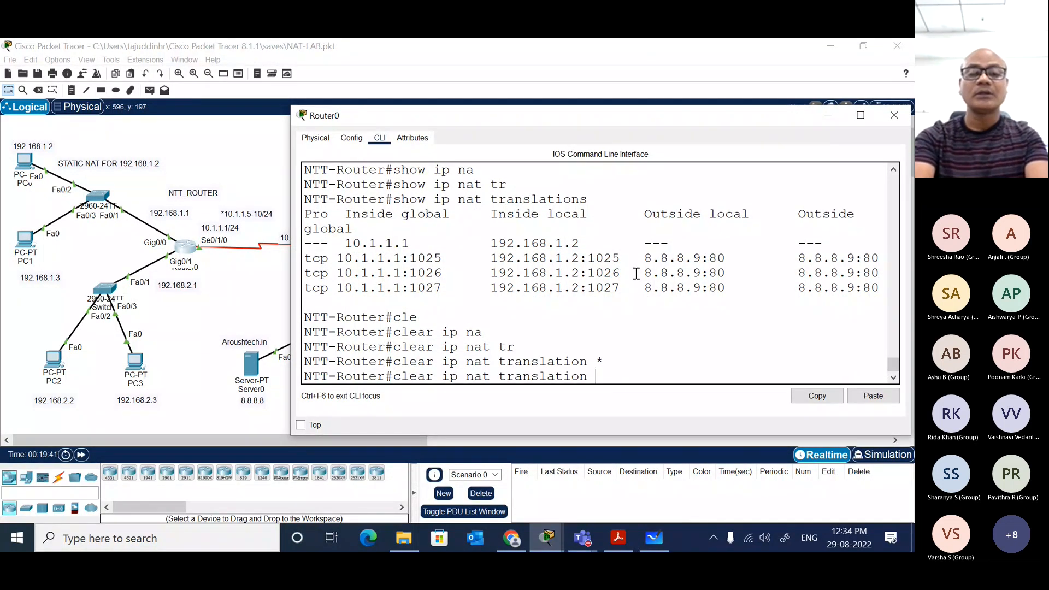
pyautogui.press('BackSpace')
pyautogui.press('BackSpace')
pyautogui.press('BackSpace')
pyautogui.press('BackSpace')
pyautogui.press('BackSpace')
pyautogui.press('BackSpace')
pyautogui.press('BackSpace')
pyautogui.press('BackSpace')
pyautogui.press('BackSpace')
pyautogui.press('BackSpace')
pyautogui.press('BackSpace')
pyautogui.press('BackSpace')
pyautogui.press('BackSpace')
pyautogui.press('BackSpace')
pyautogui.press('BackSpace')
pyautogui.press('BackSpace')
pyautogui.press('BackSpace')
pyautogui.press('BackSpace')
pyautogui.press('BackSpace')
pyautogui.press('BackSpace')
pyautogui.press('BackSpace')
pyautogui.press('BackSpace')
pyautogui.press('BackSpace')
pyautogui.press('BackSpace')
pyautogui.write('sho')
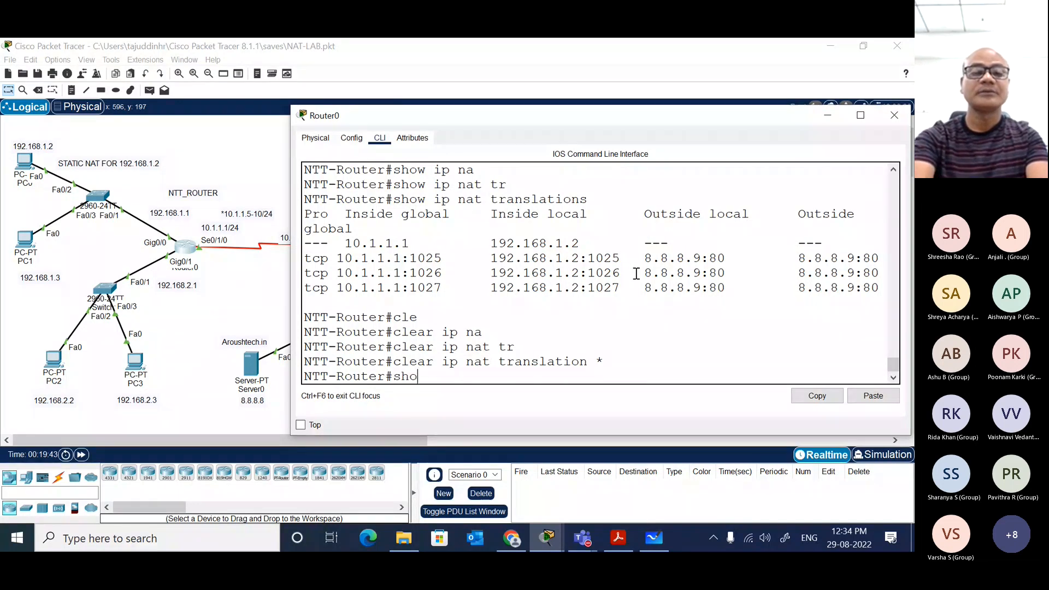
pyautogui.write(' ip nat tr')
pyautogui.press('Tab')
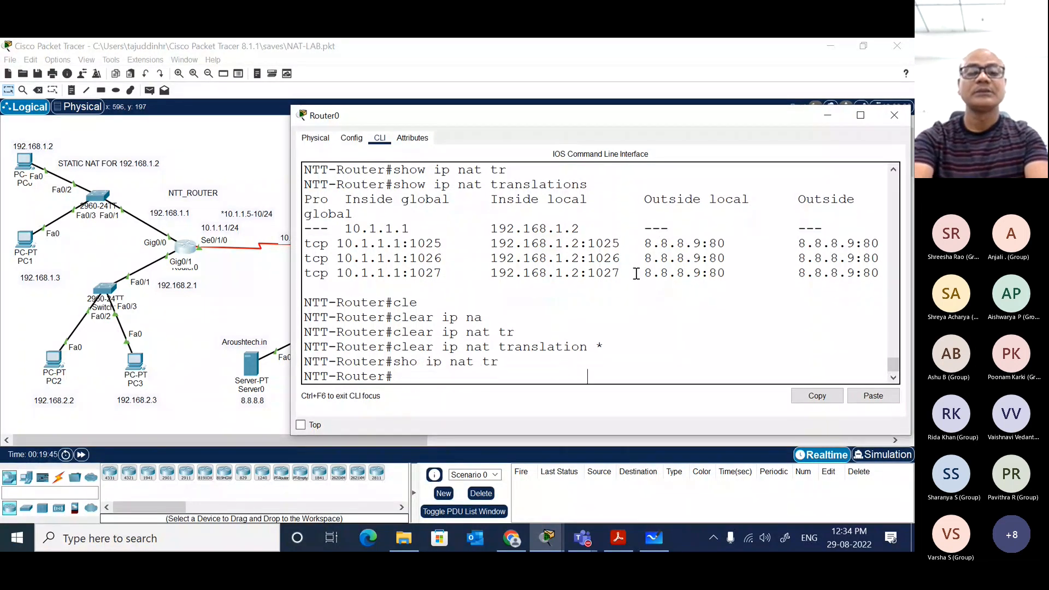
pyautogui.press('Return')
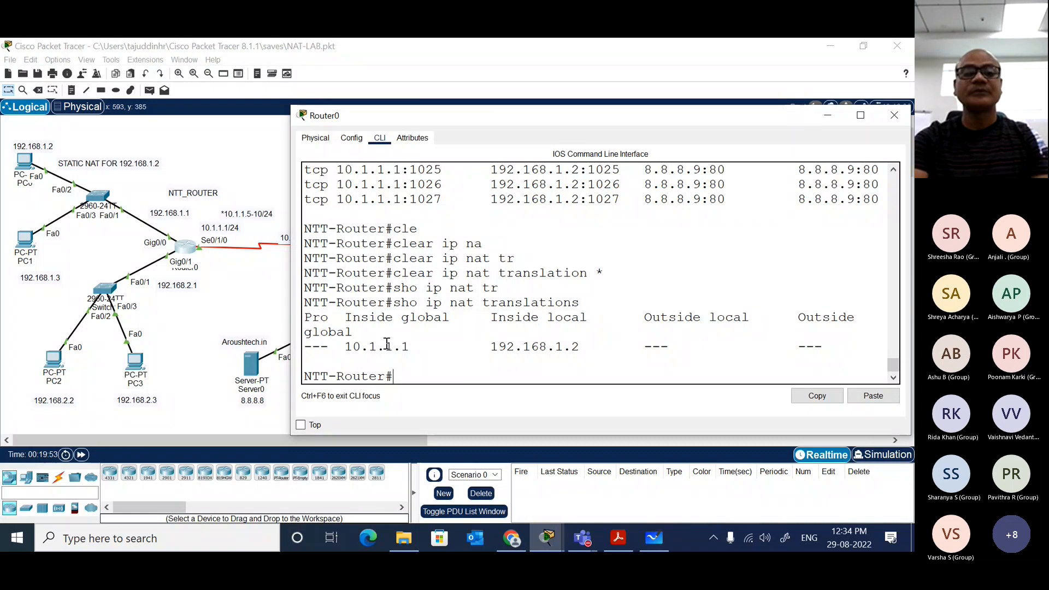
# Step: Return to the topology and open PC1's Command Prompt in a widened device window
pyautogui.click(265, 312)
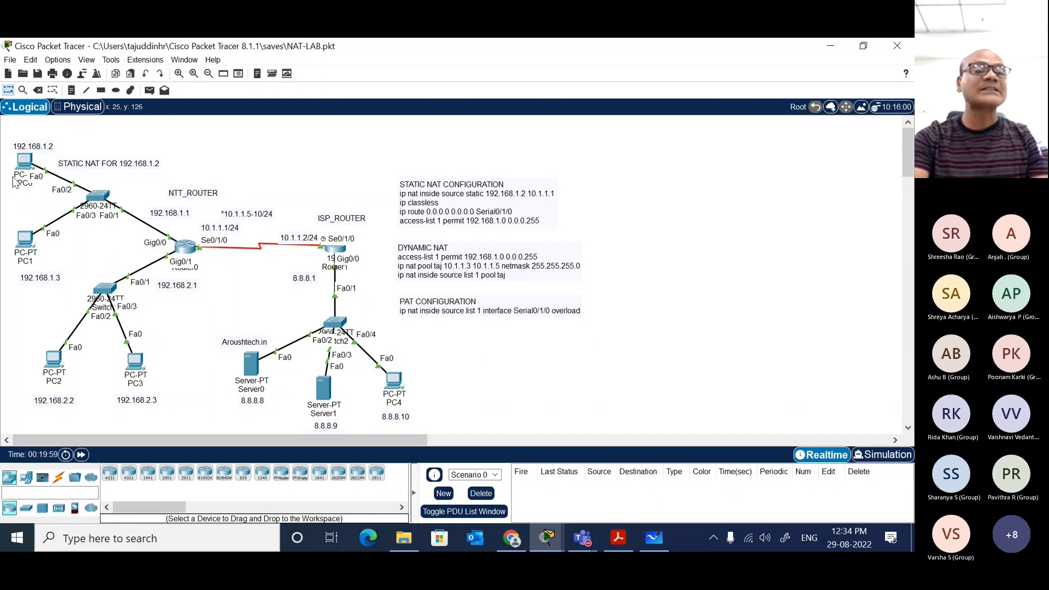
pyautogui.click(24, 239)
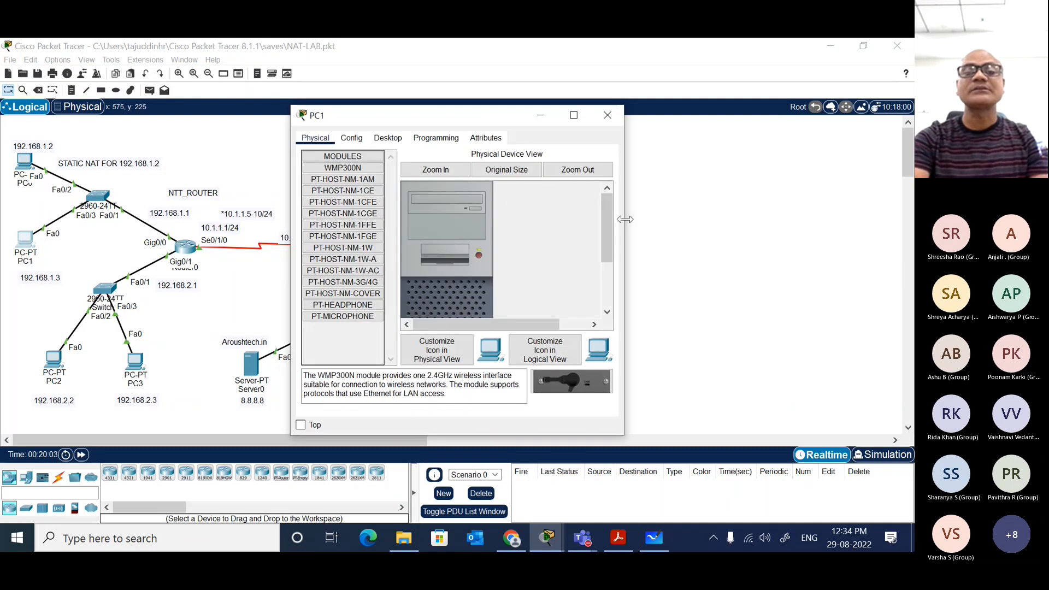
pyautogui.moveTo(624, 218); pyautogui.dragTo(902, 205)
pyautogui.click(390, 142)
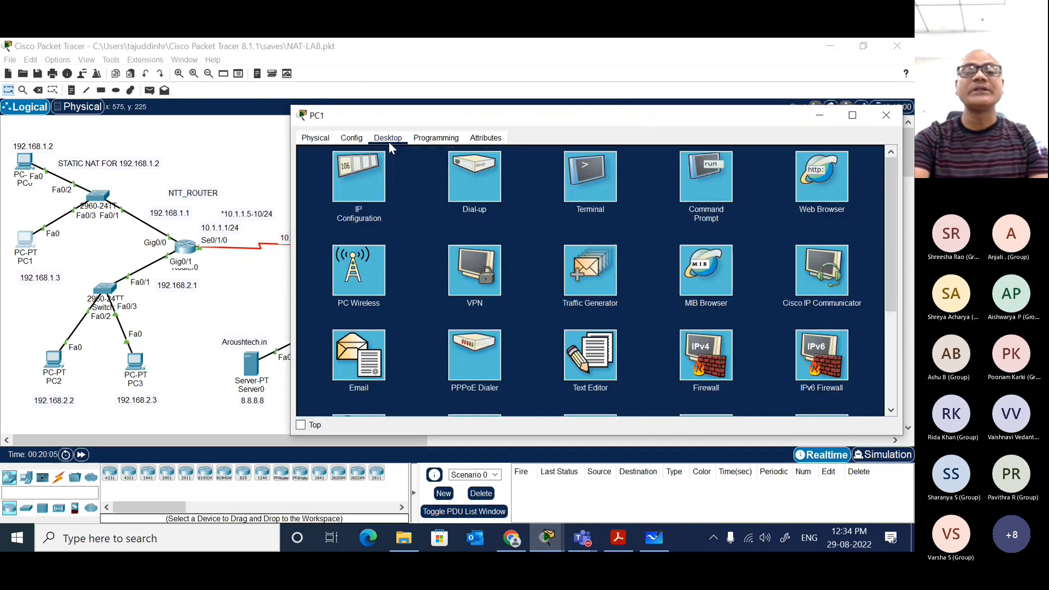
pyautogui.click(731, 195)
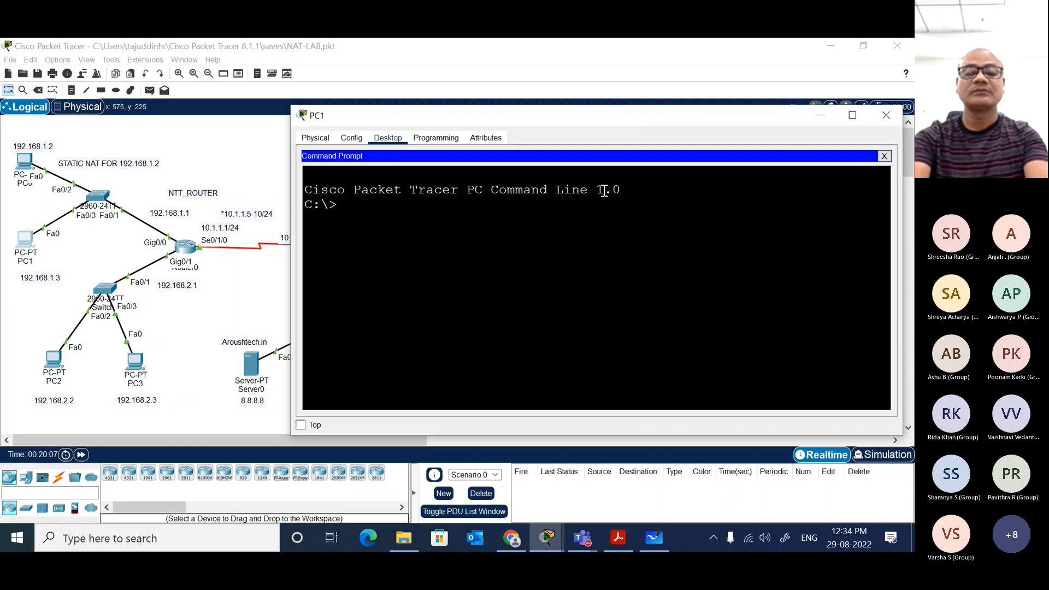
# Step: Ping 8.8.8.8 from PC1 and move its window higher to uncover more of the topology
pyautogui.write('ping 8')
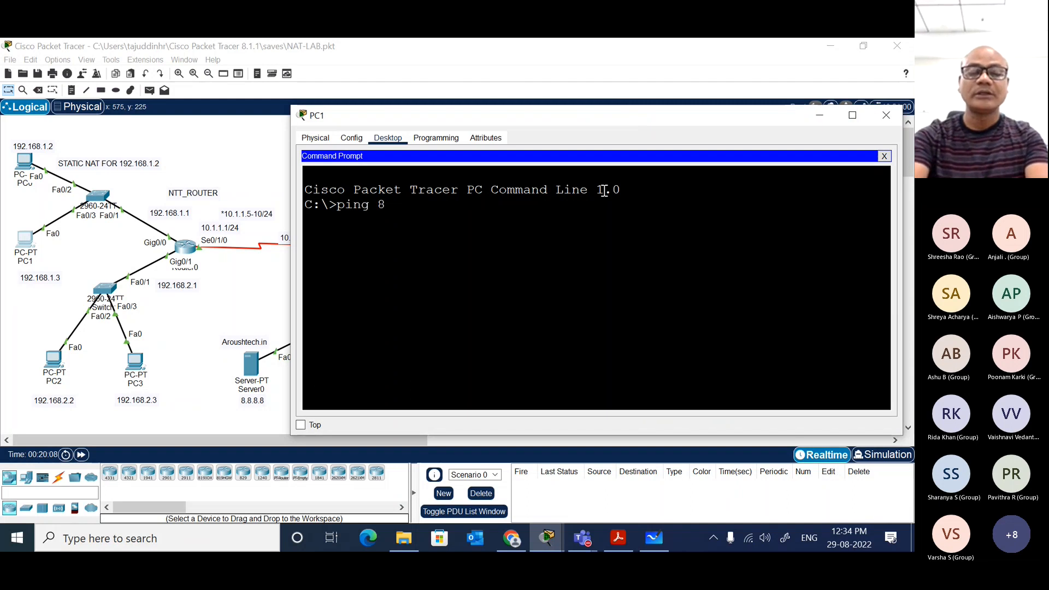
pyautogui.write('.8.8,8')
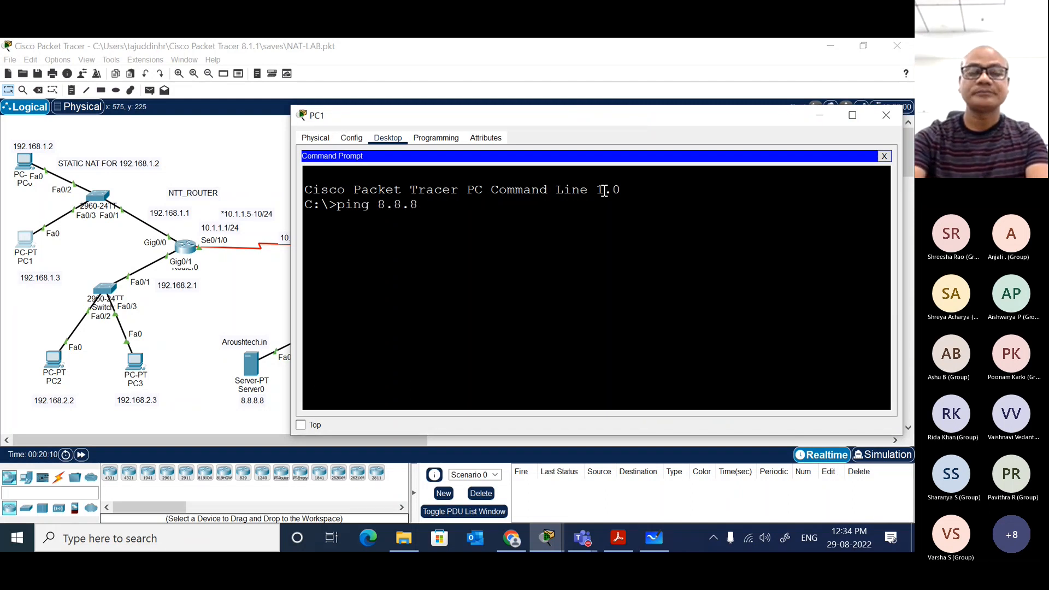
pyautogui.press('Return')
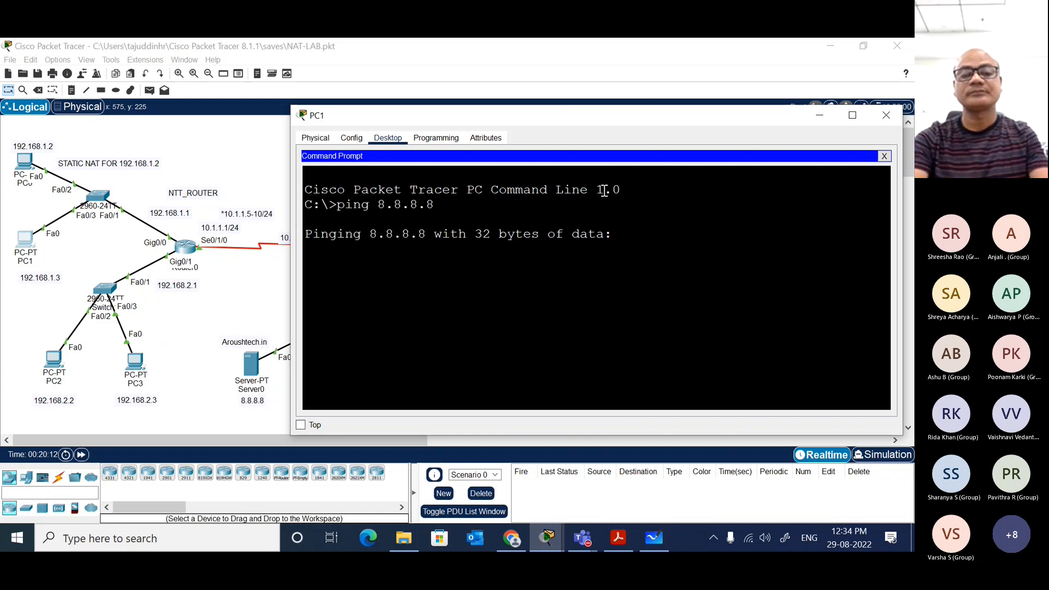
pyautogui.moveTo(680, 113); pyautogui.dragTo(667, 69)
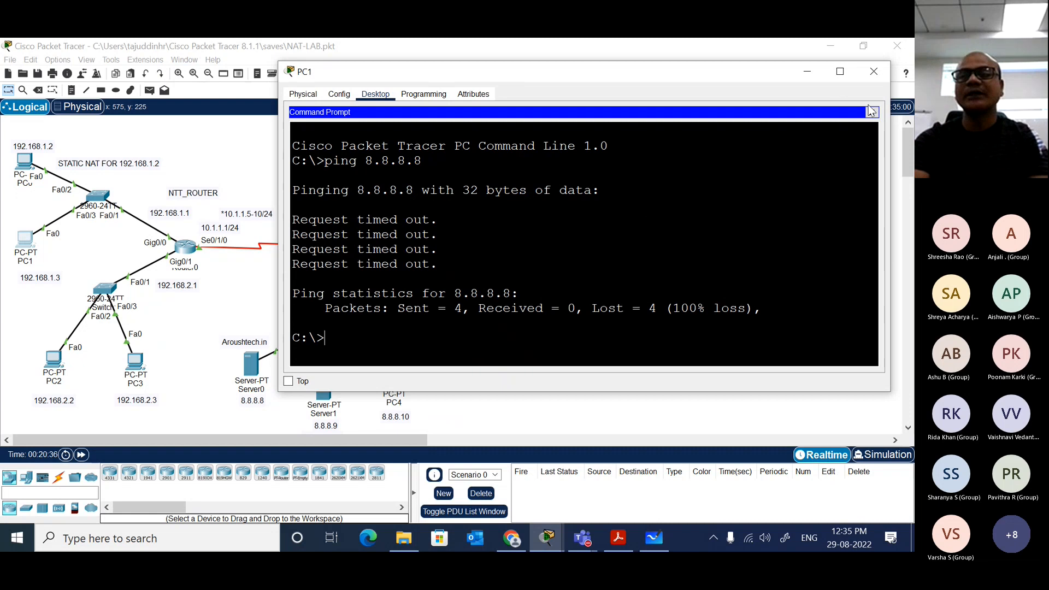
# Step: Request 8.8.8.8 in PC1's Web Browser, closing the device window once the page request ends
pyautogui.click(871, 112)
pyautogui.click(809, 132)
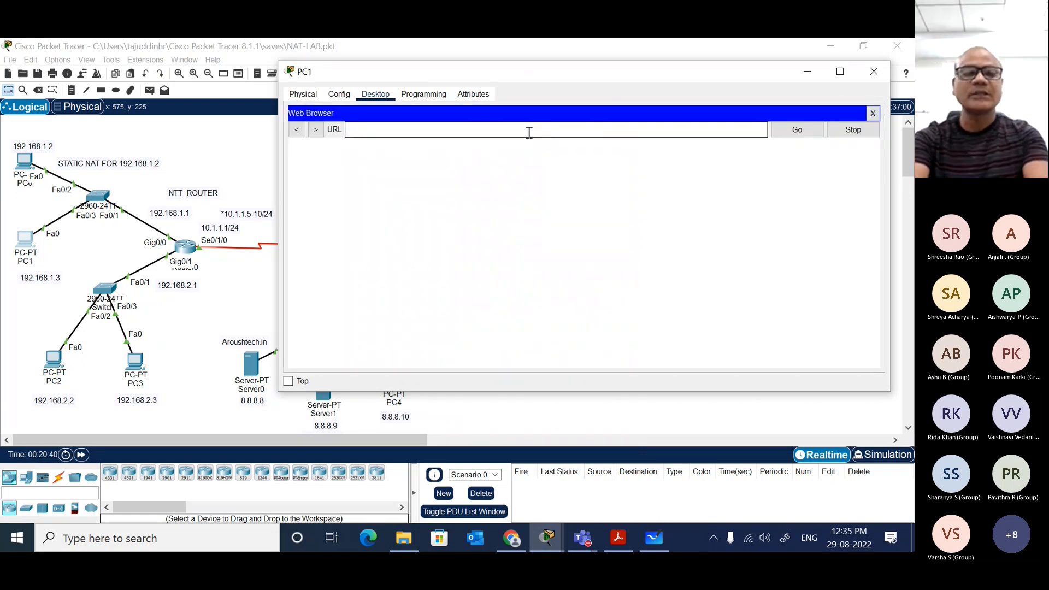
pyautogui.write('192.1')
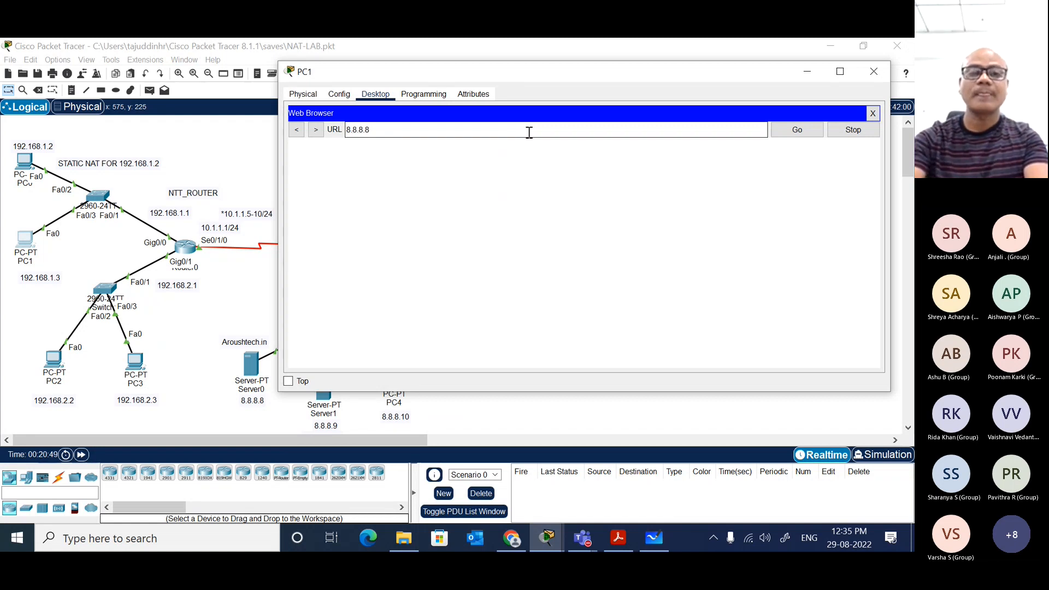
pyautogui.press('Return')
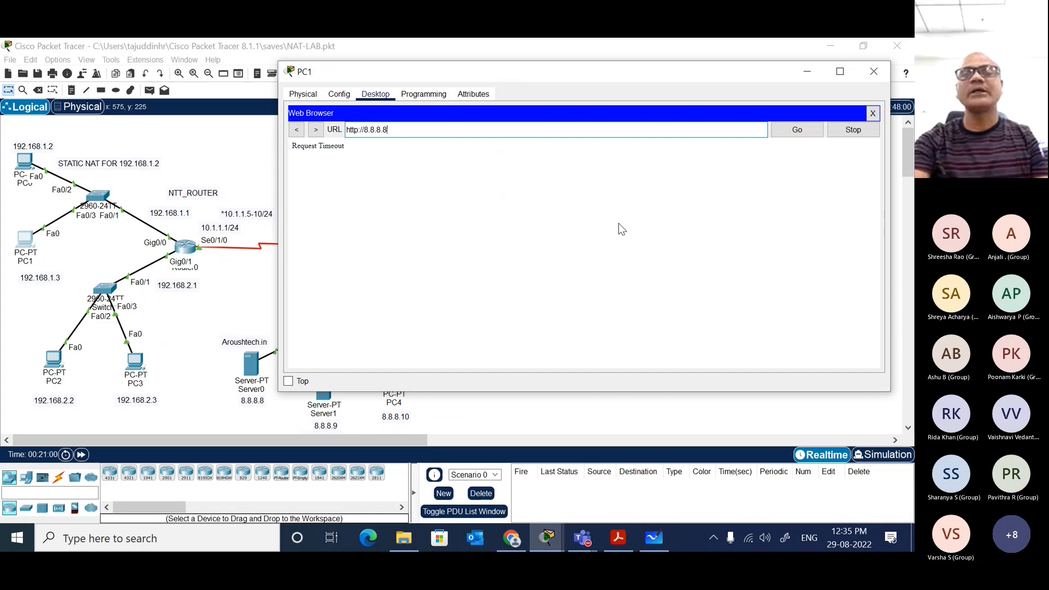
pyautogui.click(872, 113)
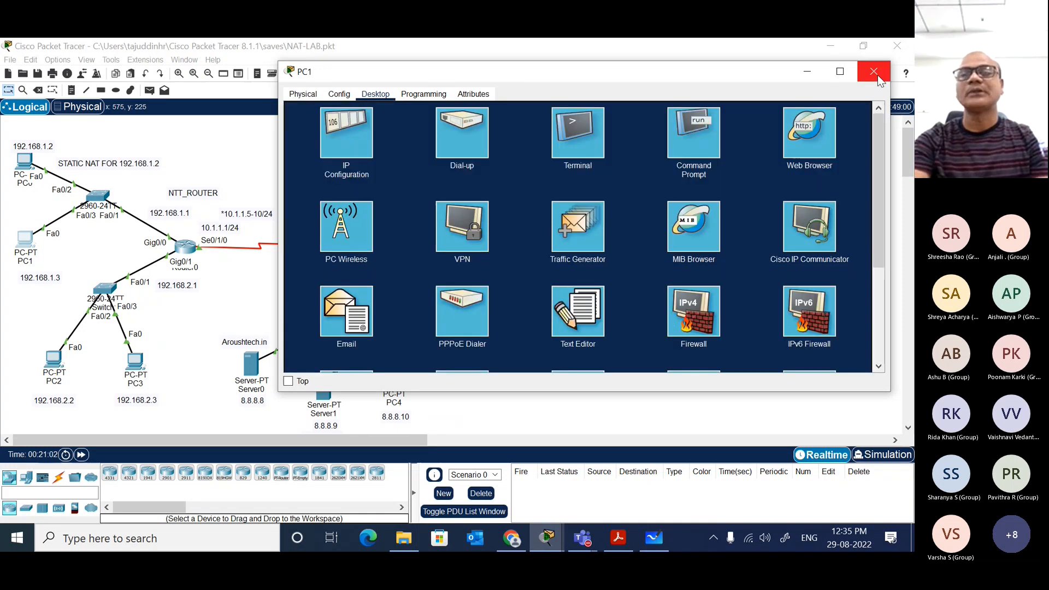
pyautogui.click(873, 71)
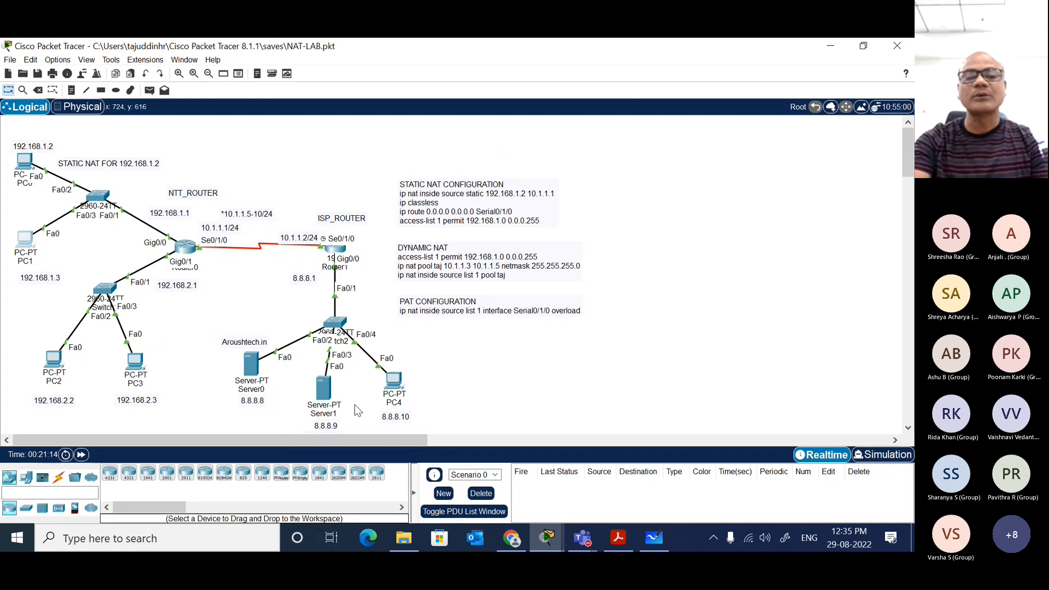
# Step: Enter global configuration mode in Router0's CLI, list the ip nat options with inline help, and widen the window
pyautogui.moveTo(318, 319)
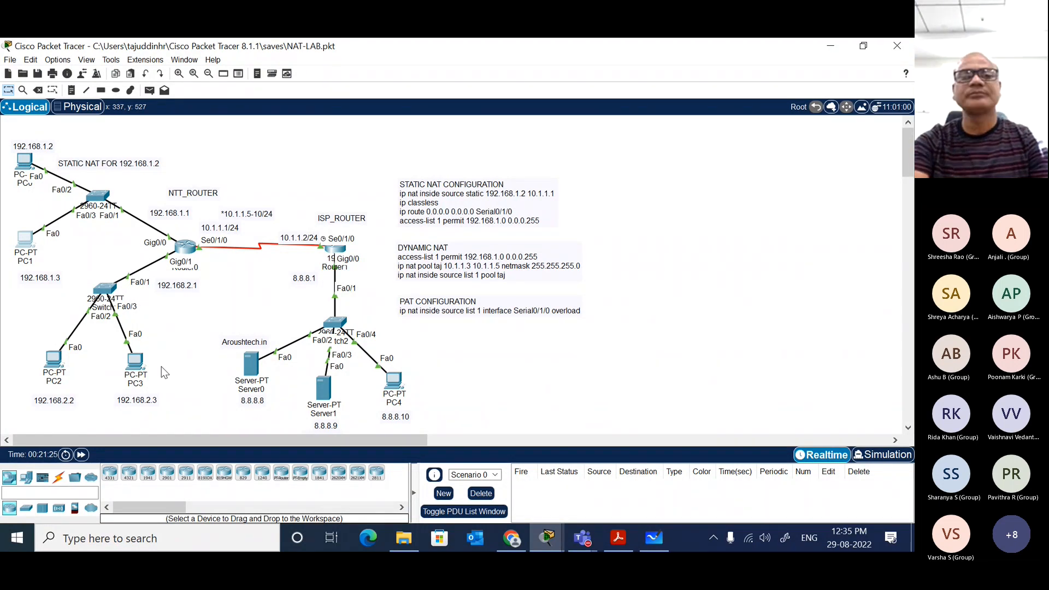
pyautogui.click(183, 257)
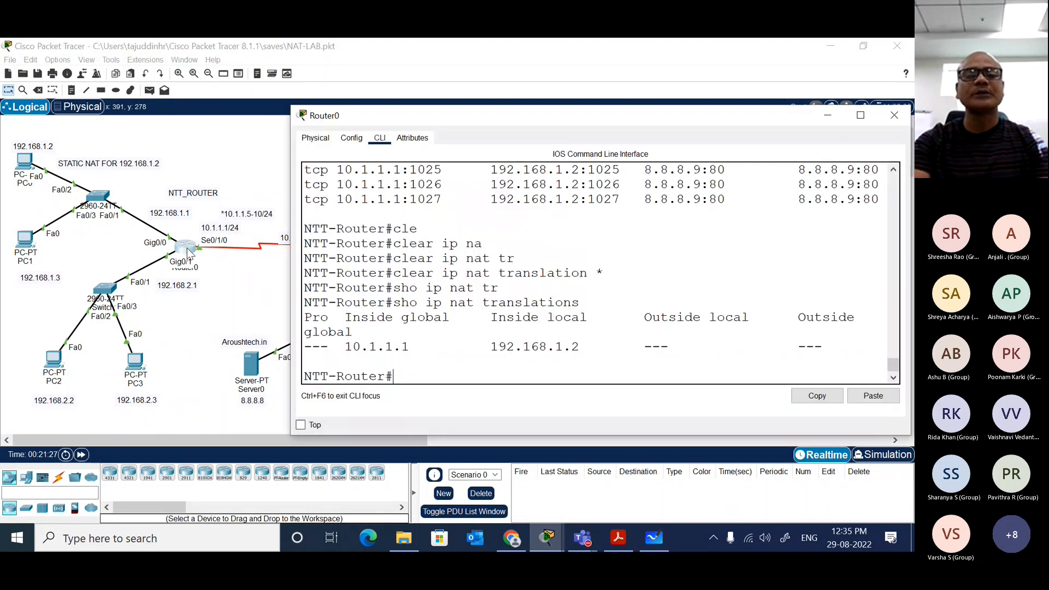
pyautogui.press('Return')
pyautogui.press('Return')
pyautogui.write('conf t')
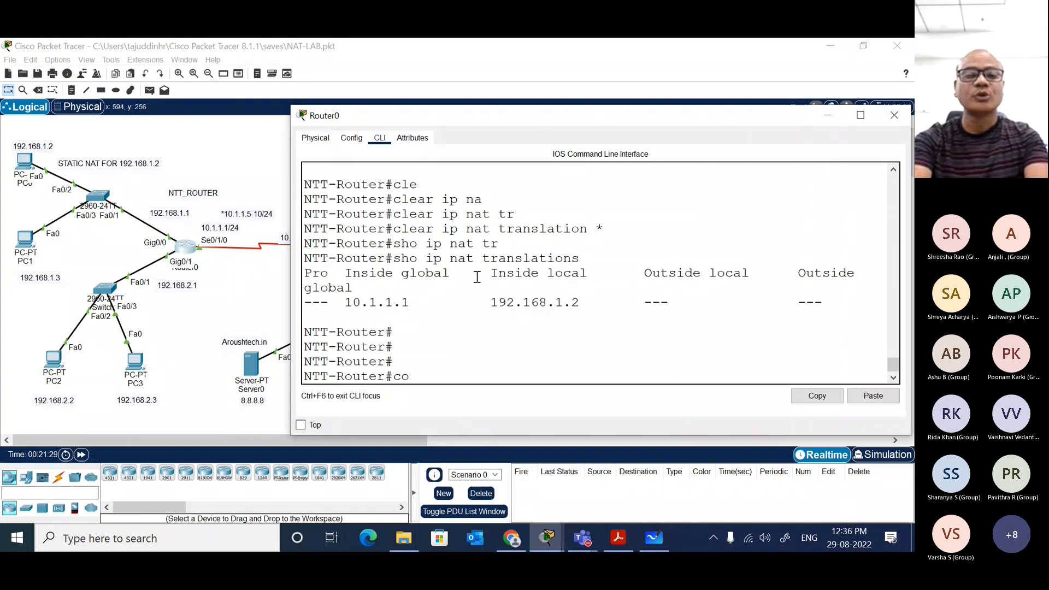
pyautogui.press('Return')
pyautogui.write('ip nat')
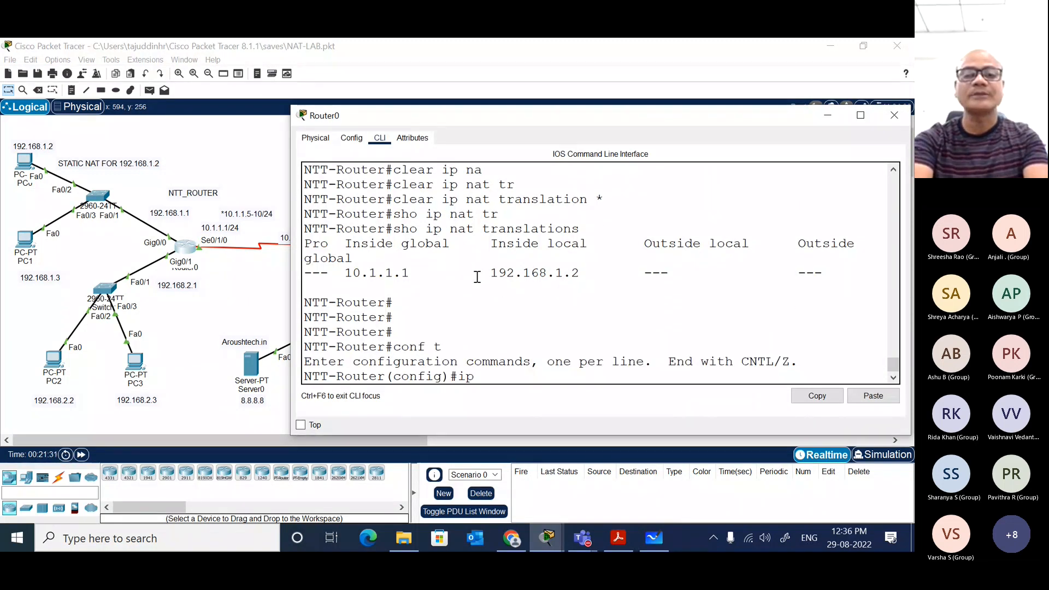
pyautogui.press('Tab')
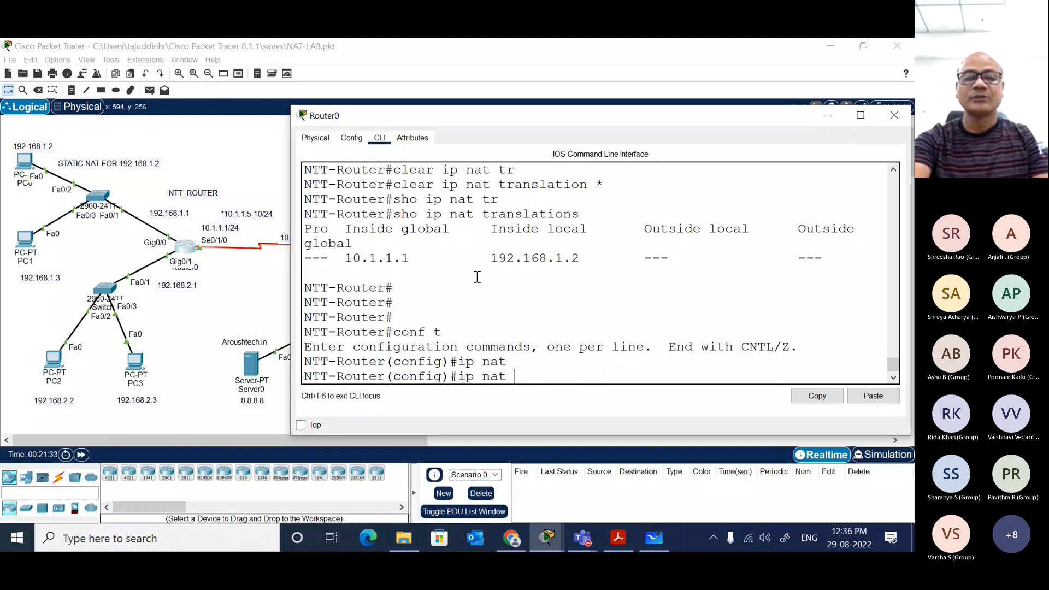
pyautogui.write('?')
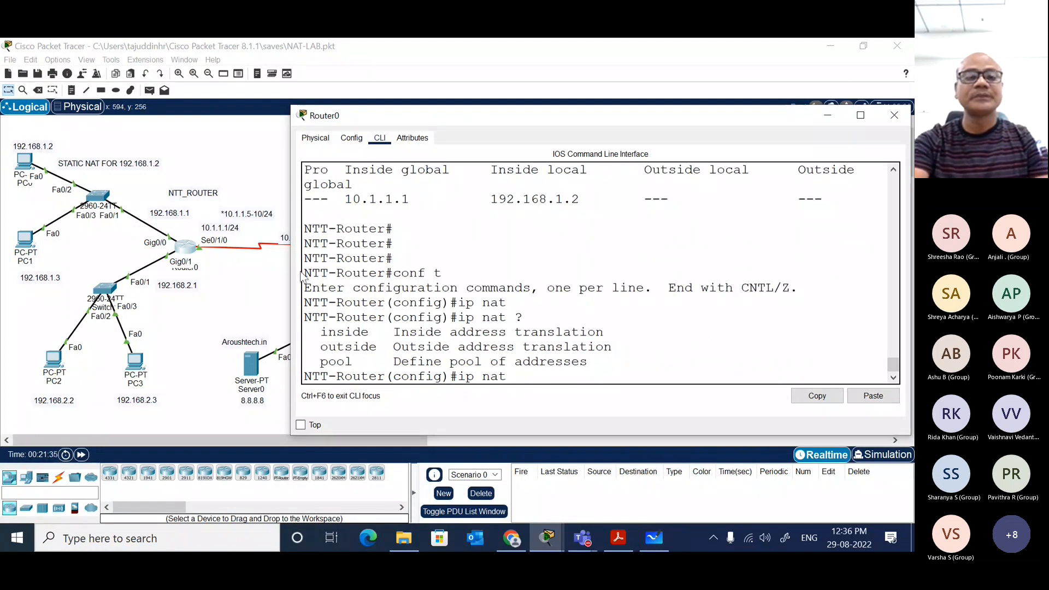
pyautogui.moveTo(291, 273); pyautogui.dragTo(16, 233)
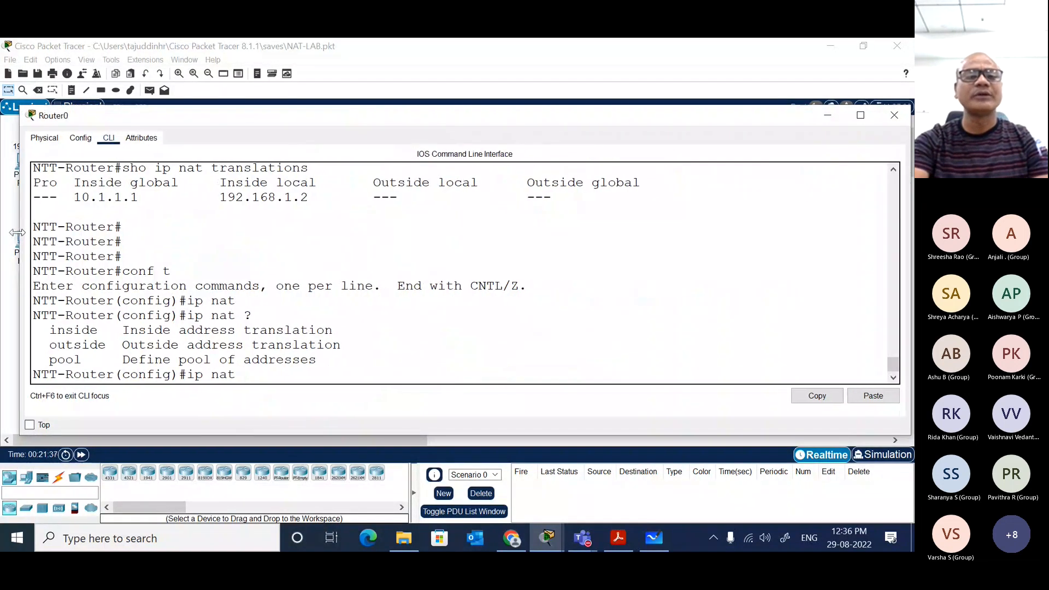
pyautogui.doubleClick(278, 358)
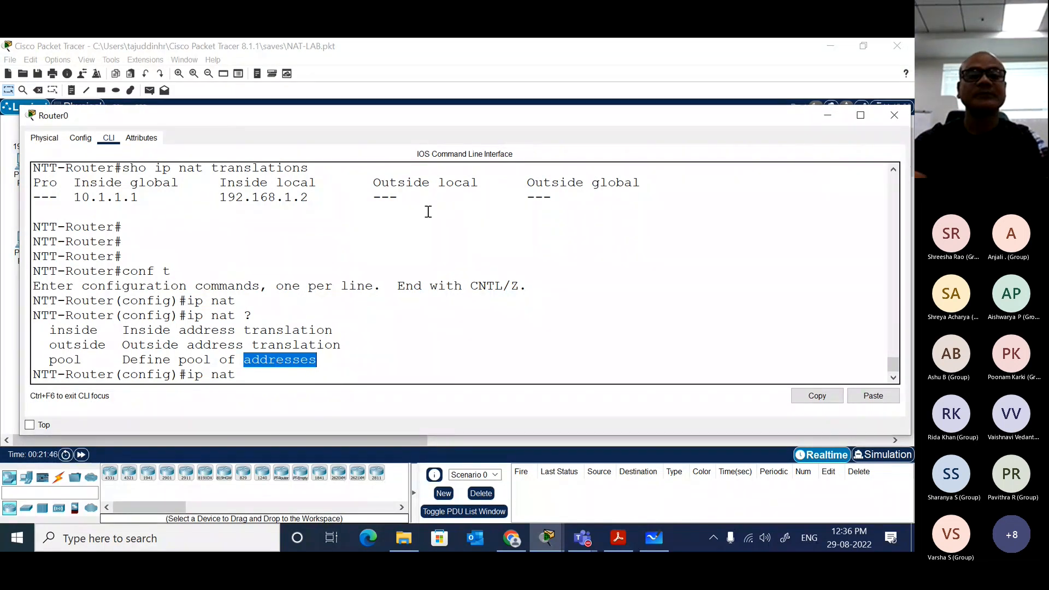
# Step: Bring the full-size topology to the front to review it and return to Router0's CLI
pyautogui.doubleClick(540, 54)
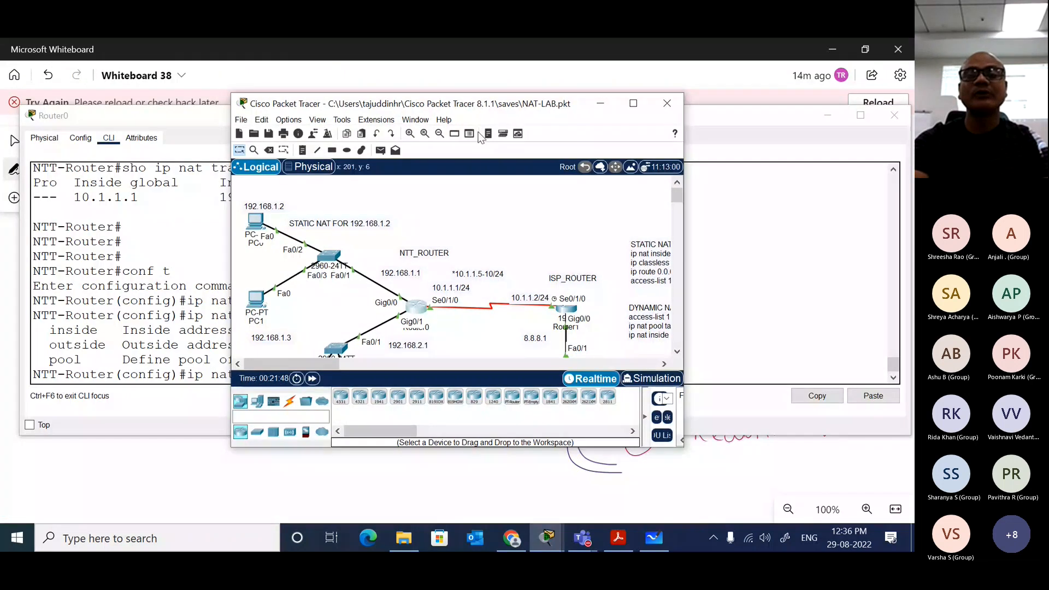
pyautogui.click(633, 104)
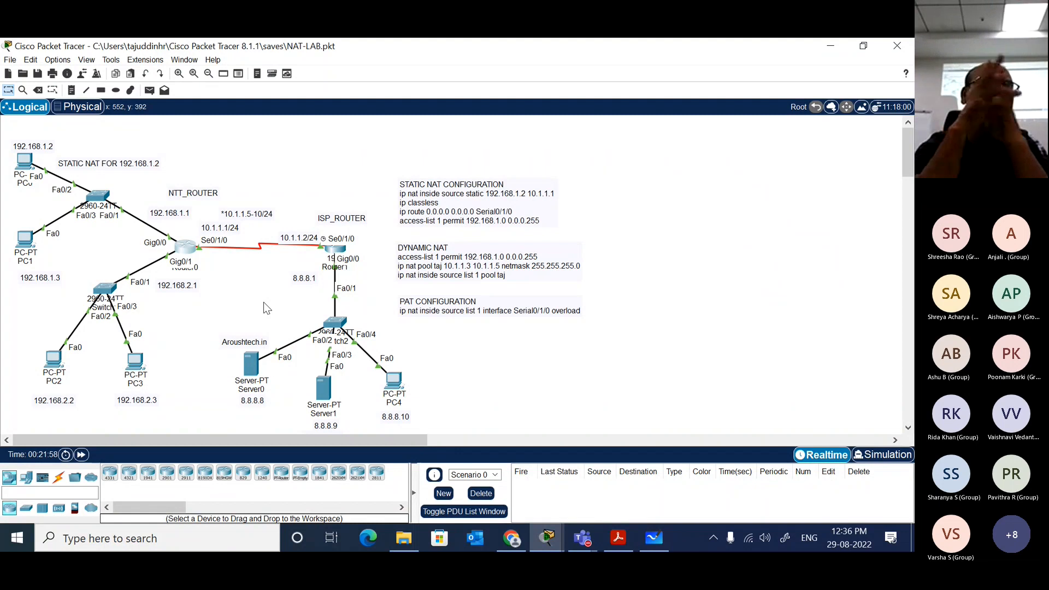
pyautogui.click(189, 248)
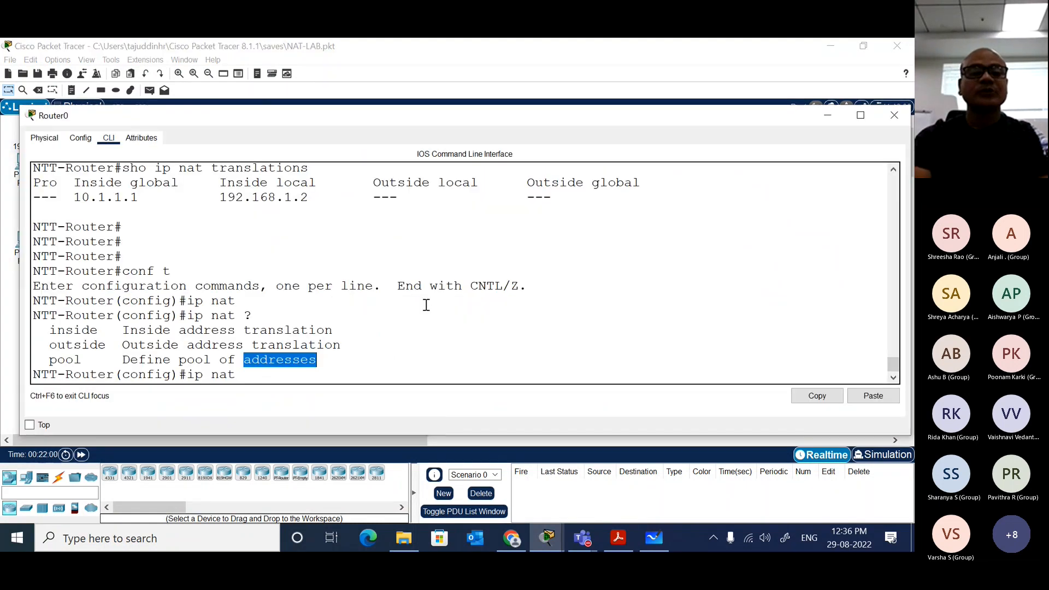
# Step: Begin an ip nat pool command with the pool name Mr.Bean, querying inline help for the arguments
pyautogui.press('Tab')
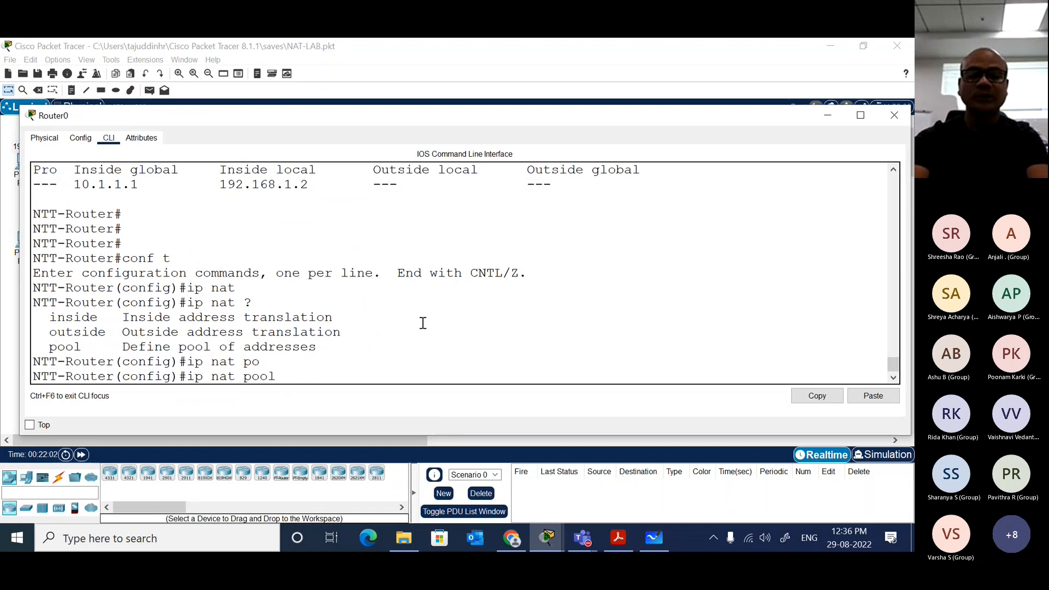
pyautogui.write('?')
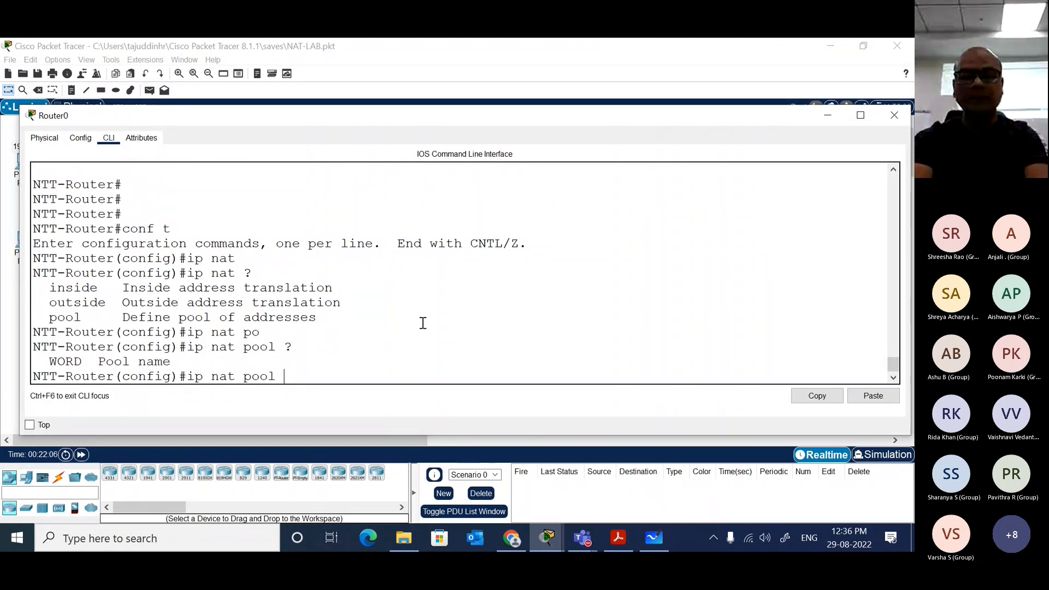
pyautogui.write('M')
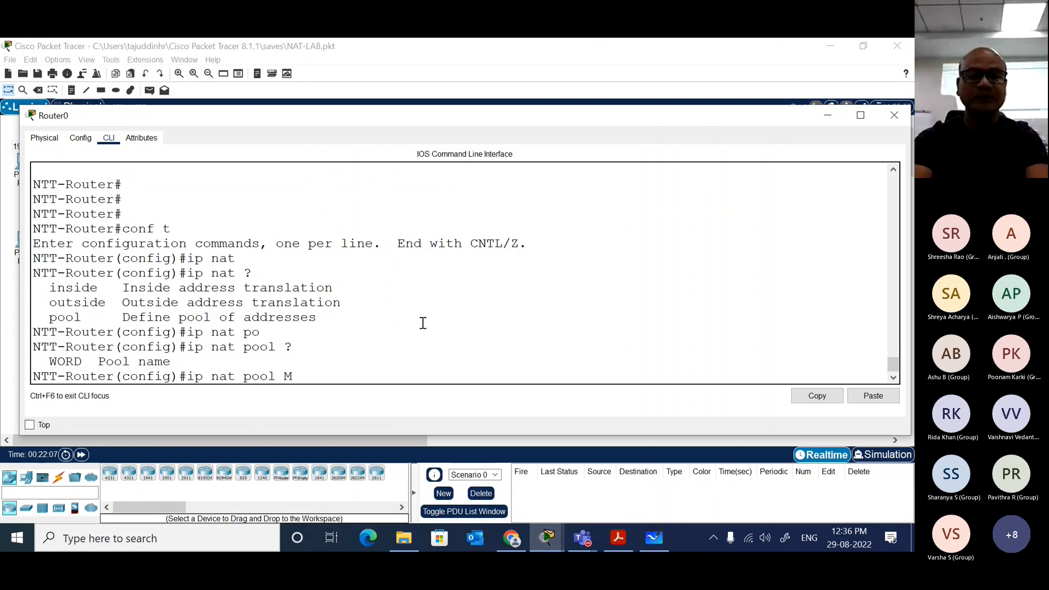
pyautogui.write('r.Bean')
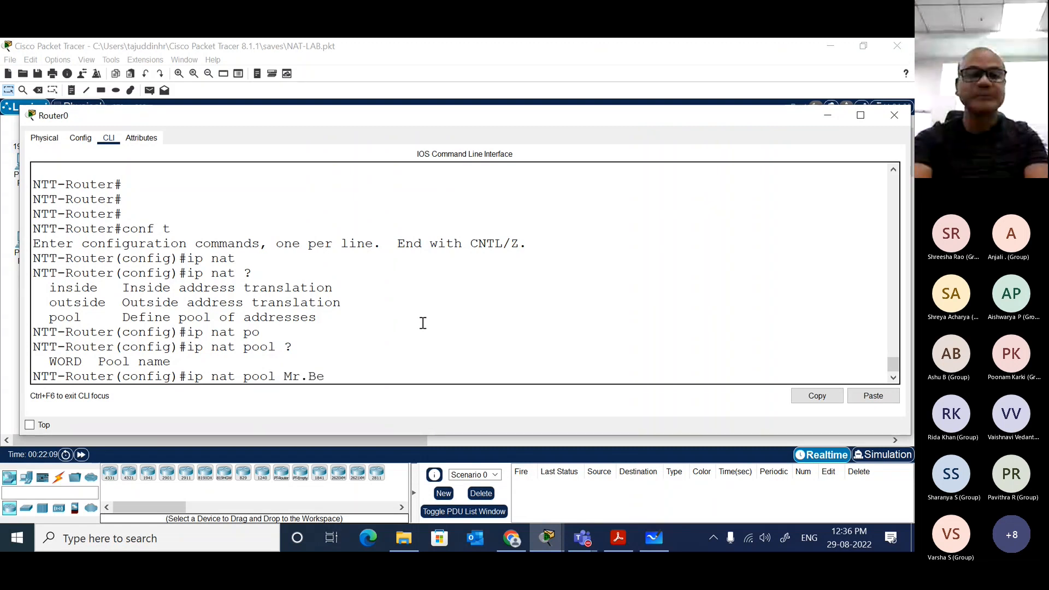
pyautogui.press('BackSpace')
pyautogui.press('BackSpace')
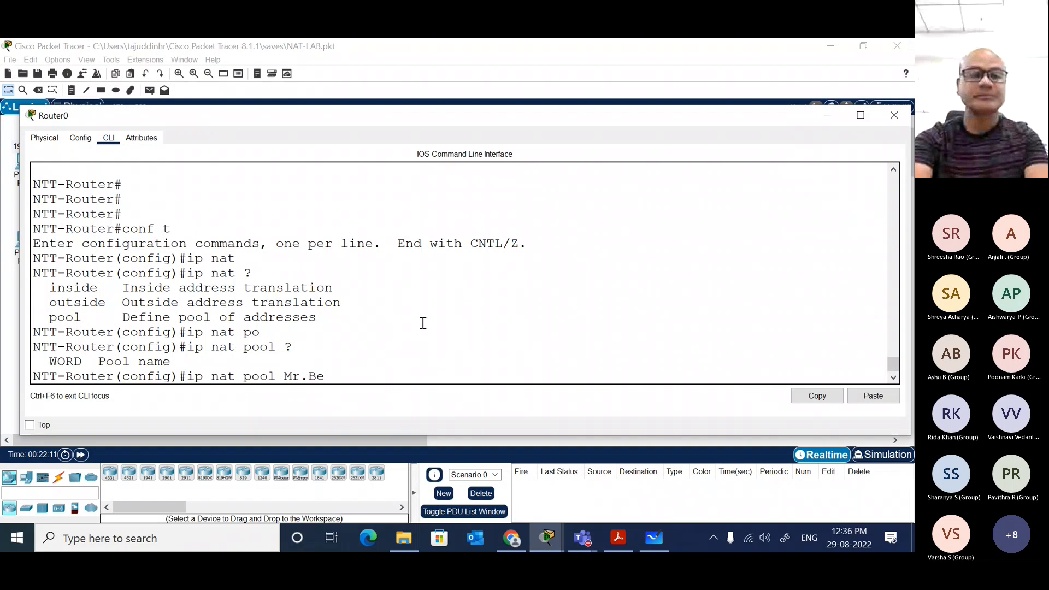
# Step: Add the address range 10.1.1.2 to 10.1.1.5 to the Mr.Bean pool command, querying help after each address
pyautogui.write('an ?')
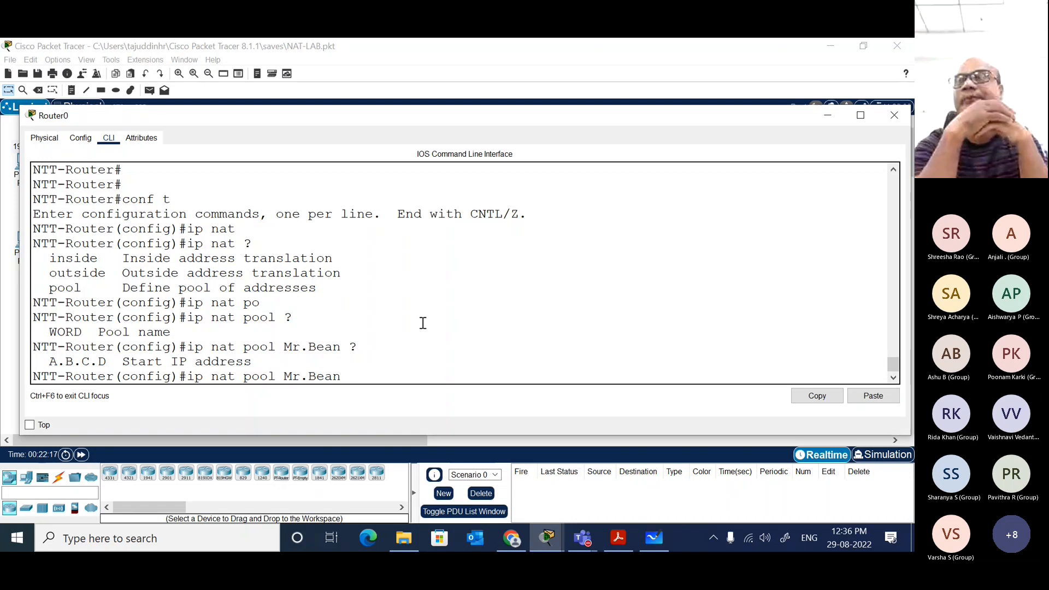
pyautogui.write('10')
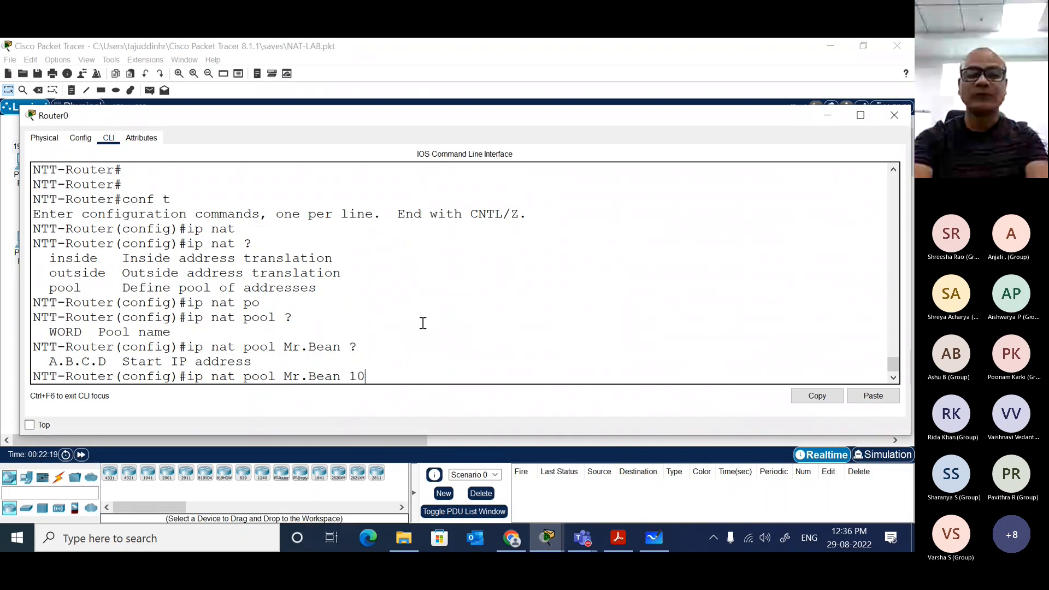
pyautogui.write('.1.1.')
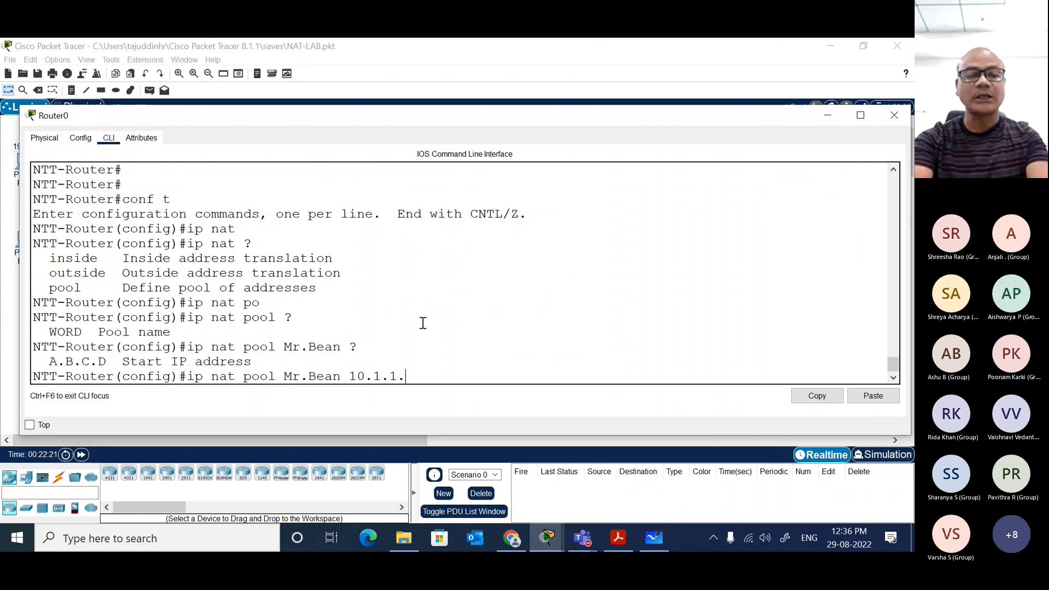
pyautogui.write('2 ')
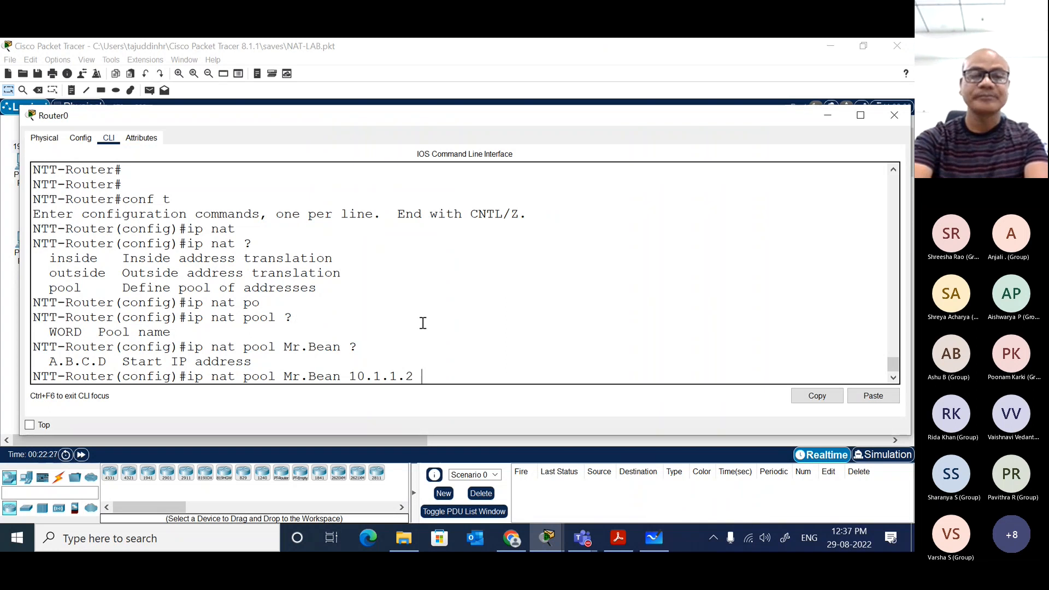
pyautogui.write('?')
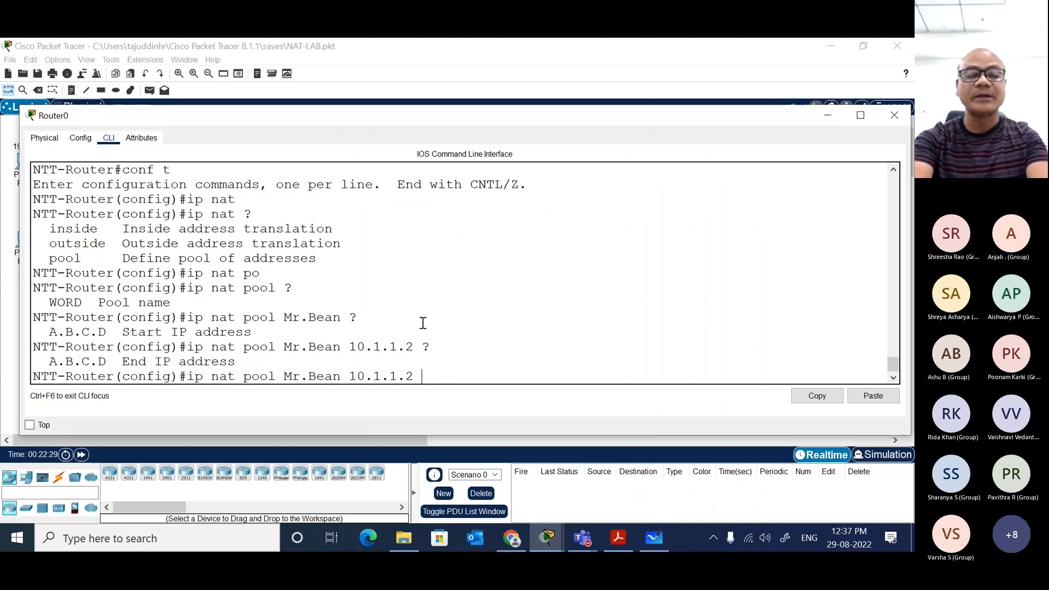
pyautogui.write('10.1.1.')
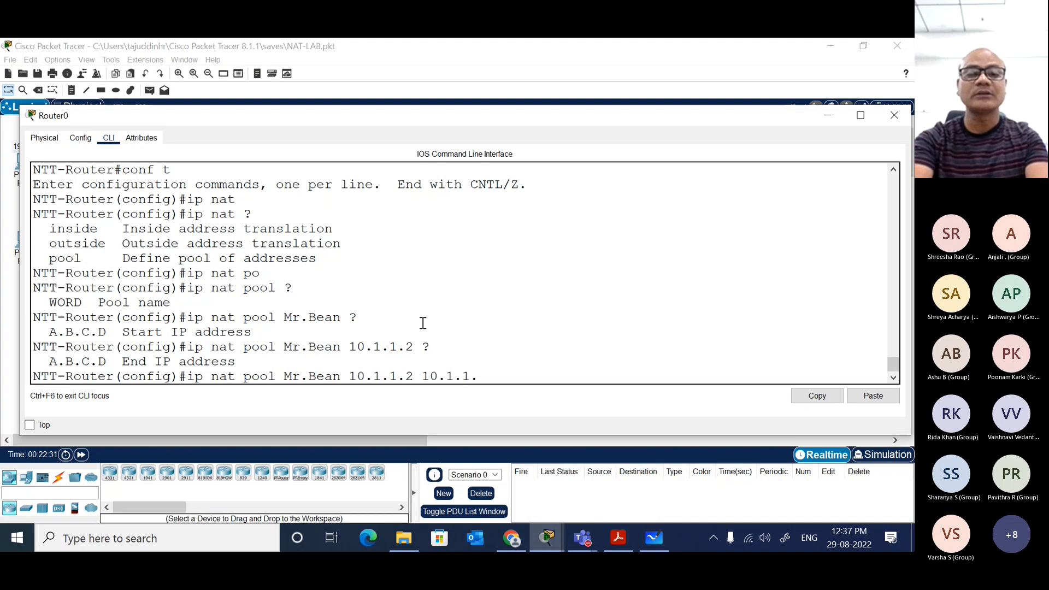
pyautogui.write('5')
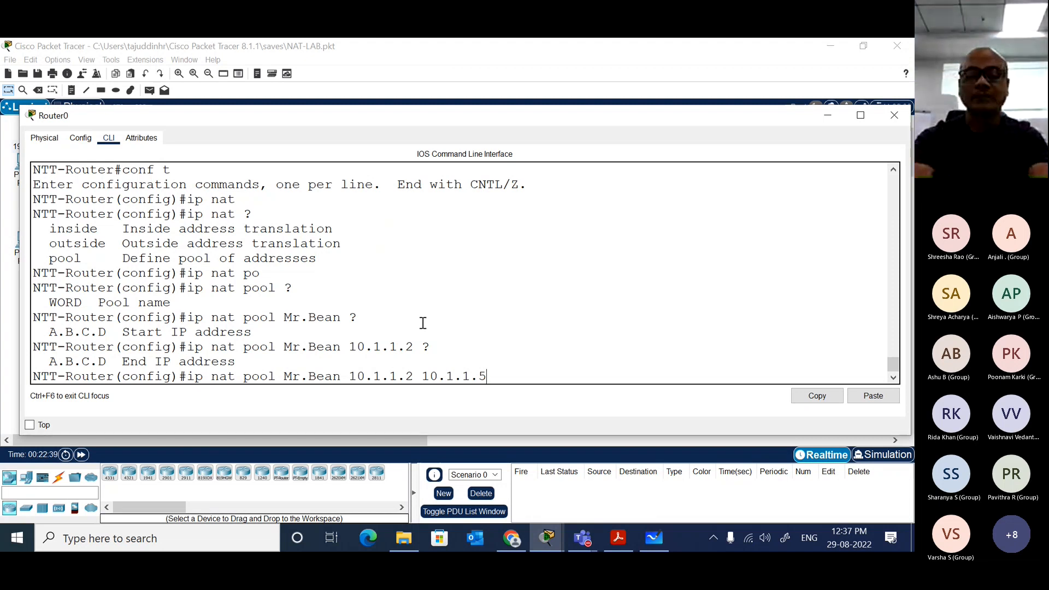
pyautogui.write('?')
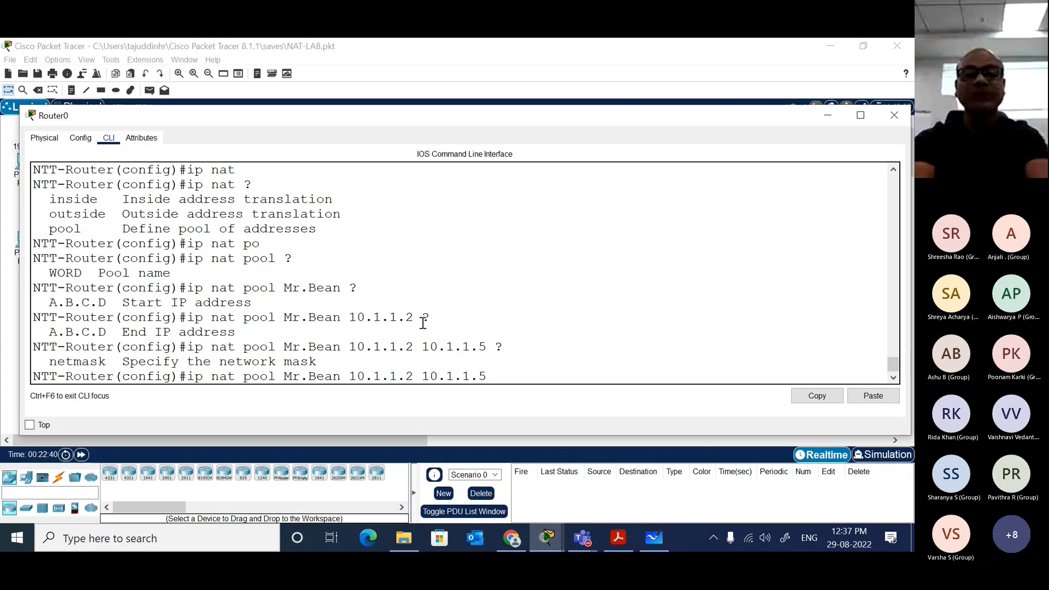
pyautogui.write('net')
# Step: Add the netmask keyword to the pool command and query help for its argument
pyautogui.press('Tab')
pyautogui.write('?')
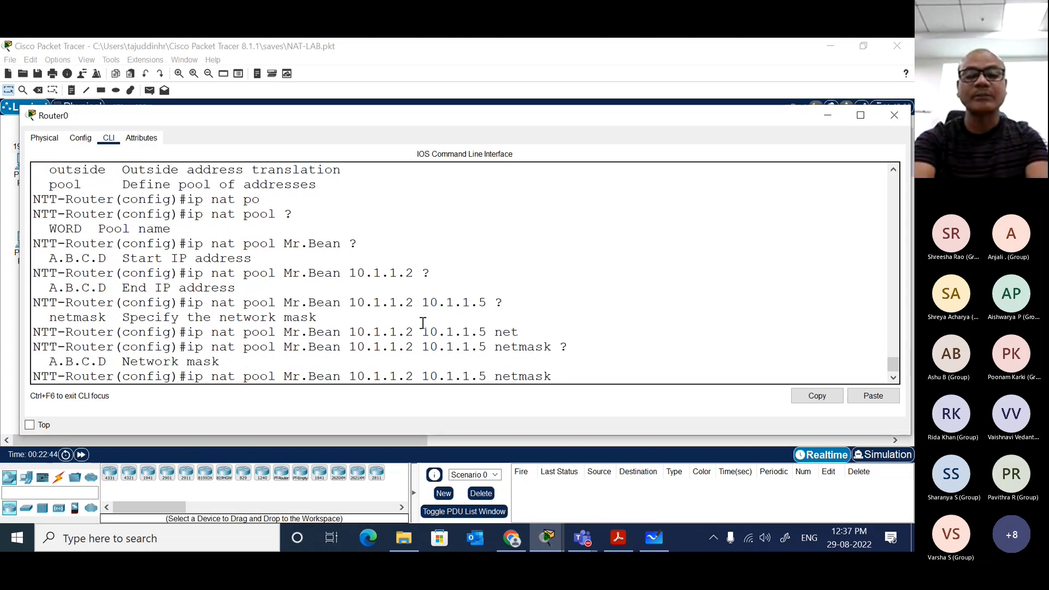
pyautogui.write('0.0.0.')
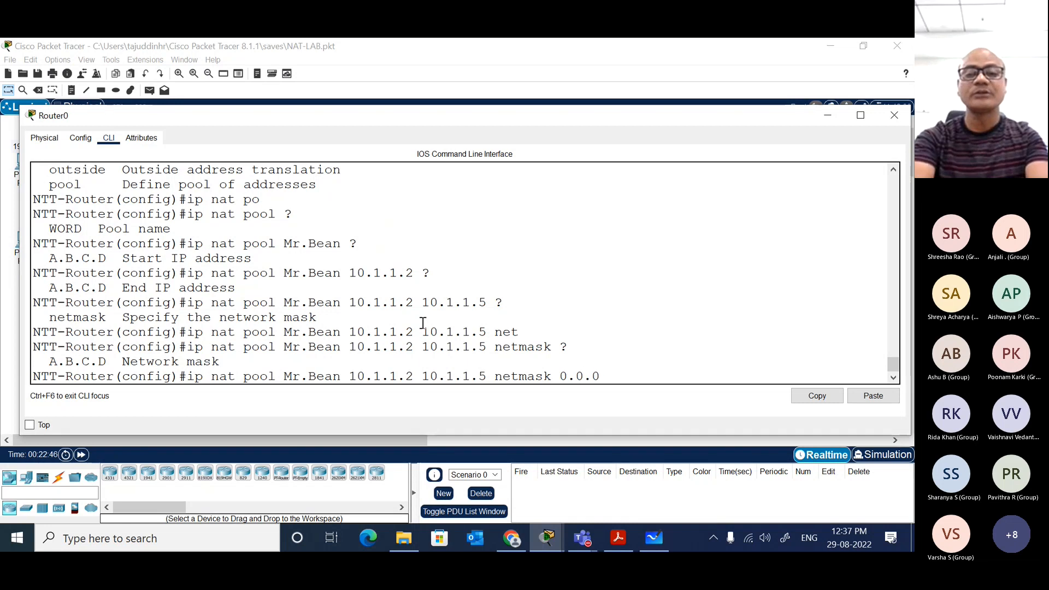
pyautogui.press('BackSpace')
pyautogui.press('BackSpace')
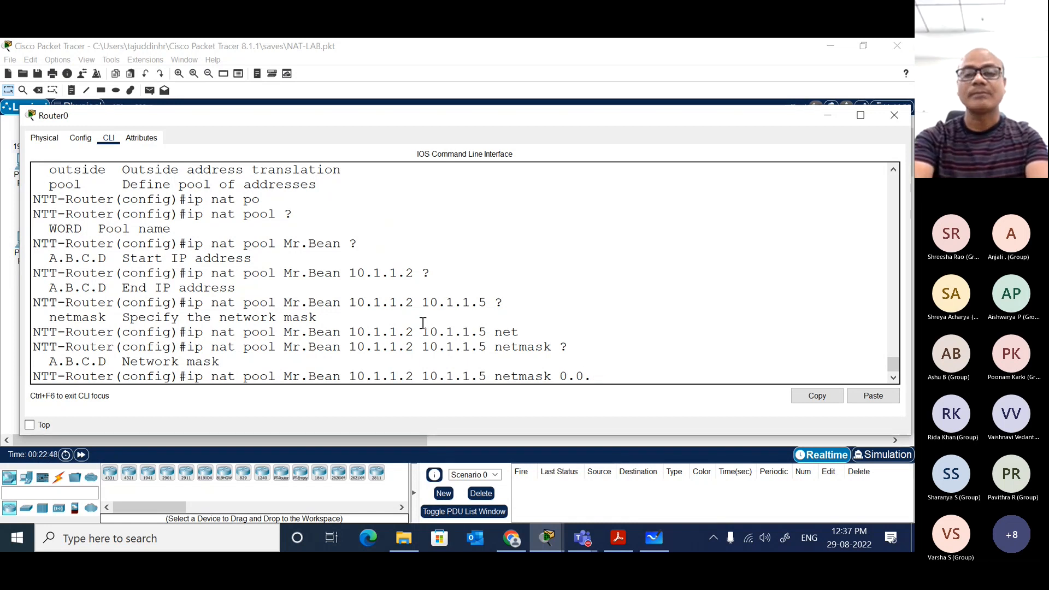
pyautogui.press('BackSpace')
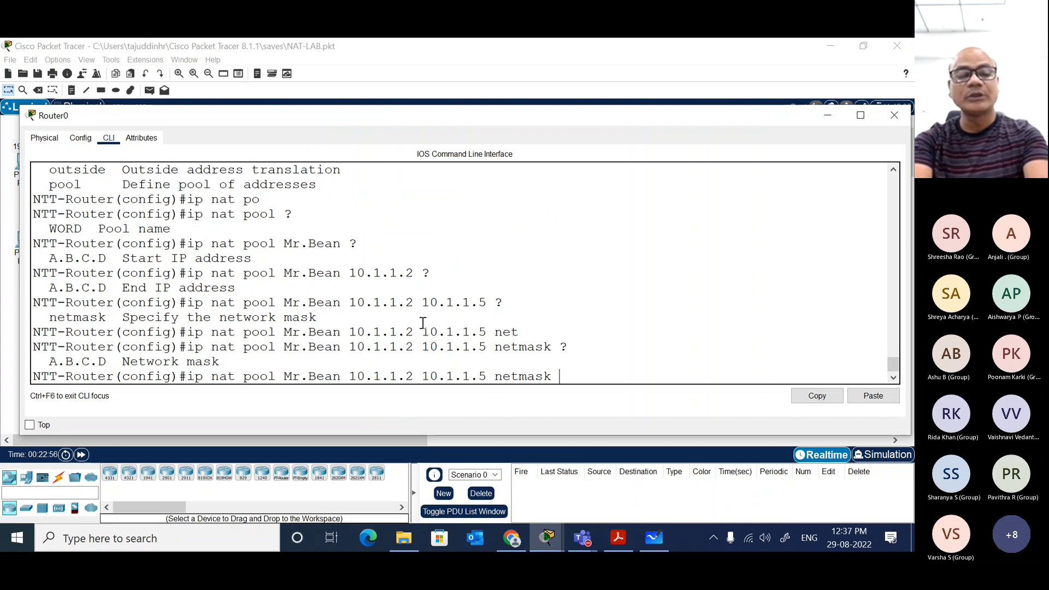
# Step: Fill in 255.255.255.0 as the netmask of the Mr.Bean pool command
pyautogui.write('255.25.255')
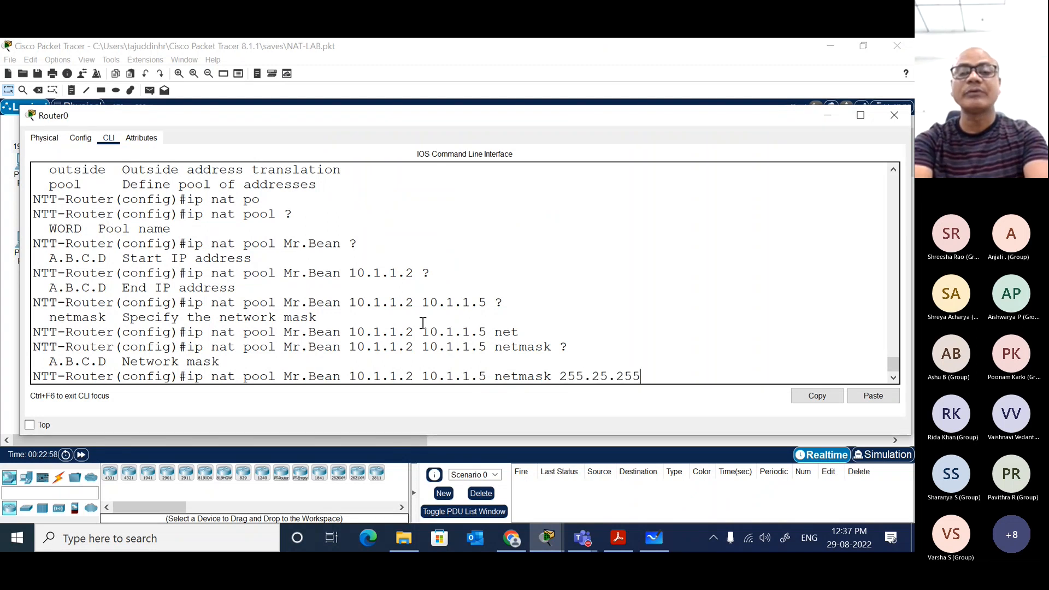
pyautogui.press('BackSpace')
pyautogui.press('BackSpace')
pyautogui.press('BackSpace')
pyautogui.press('BackSpace')
pyautogui.write('5.255')
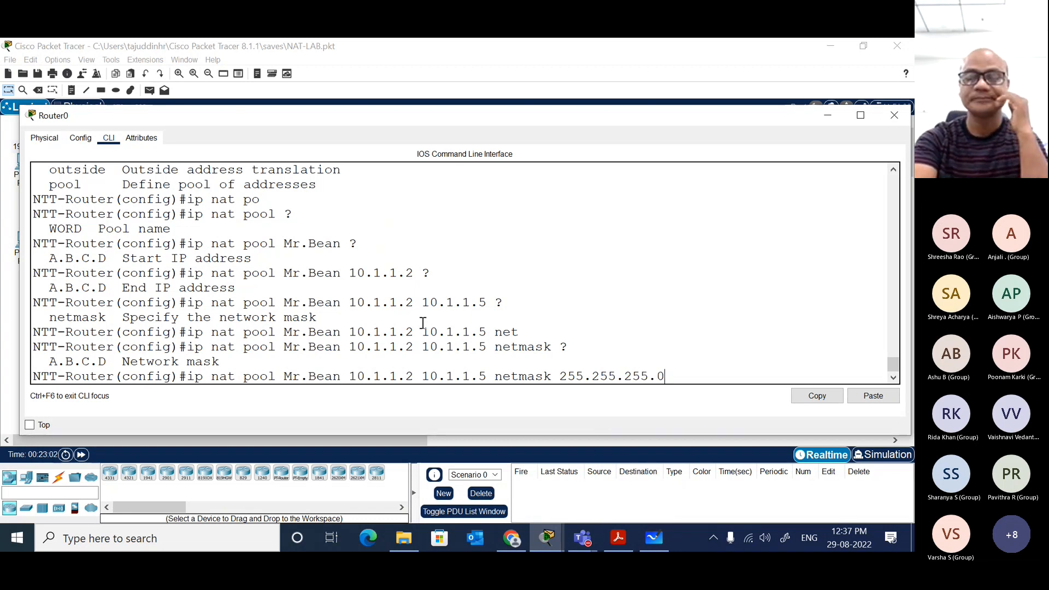
pyautogui.write('.0')
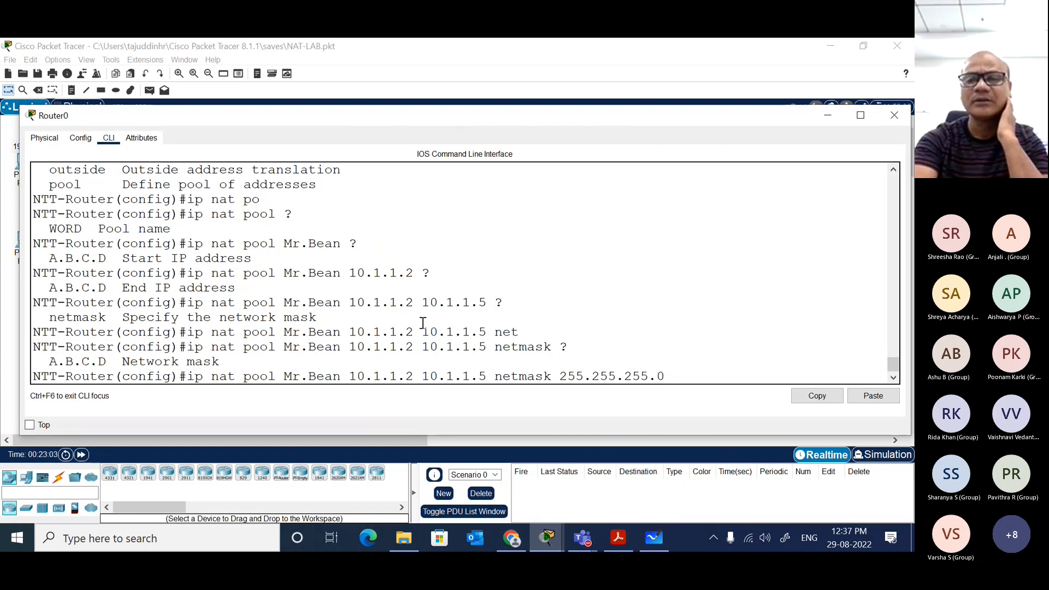
pyautogui.write(' ?')
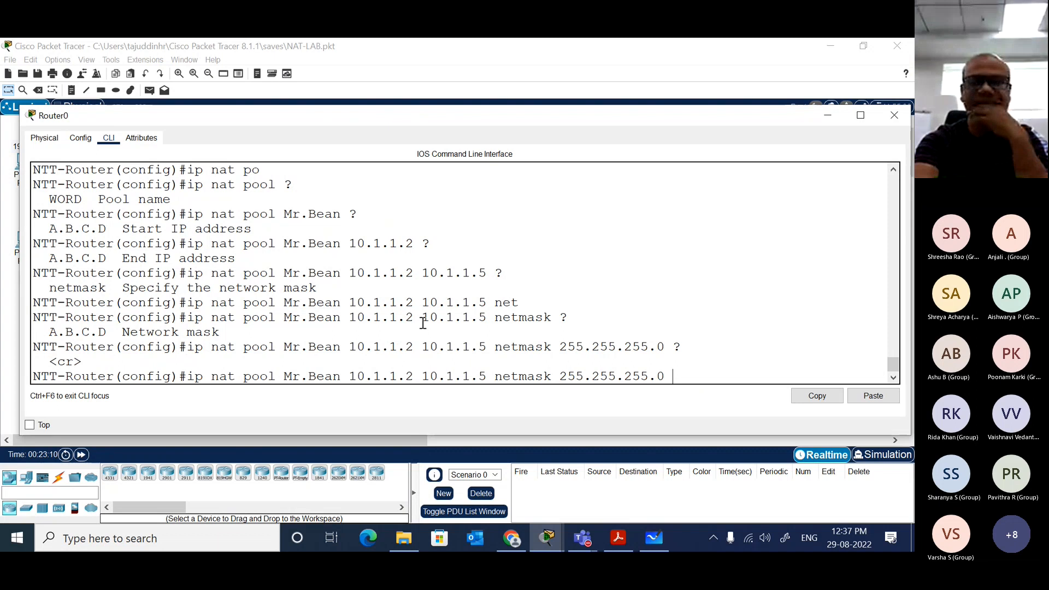
# Step: Query help after the 255.255.255.0 netmask and run the ip nat pool command for Mr.Bean
pyautogui.press('Return')
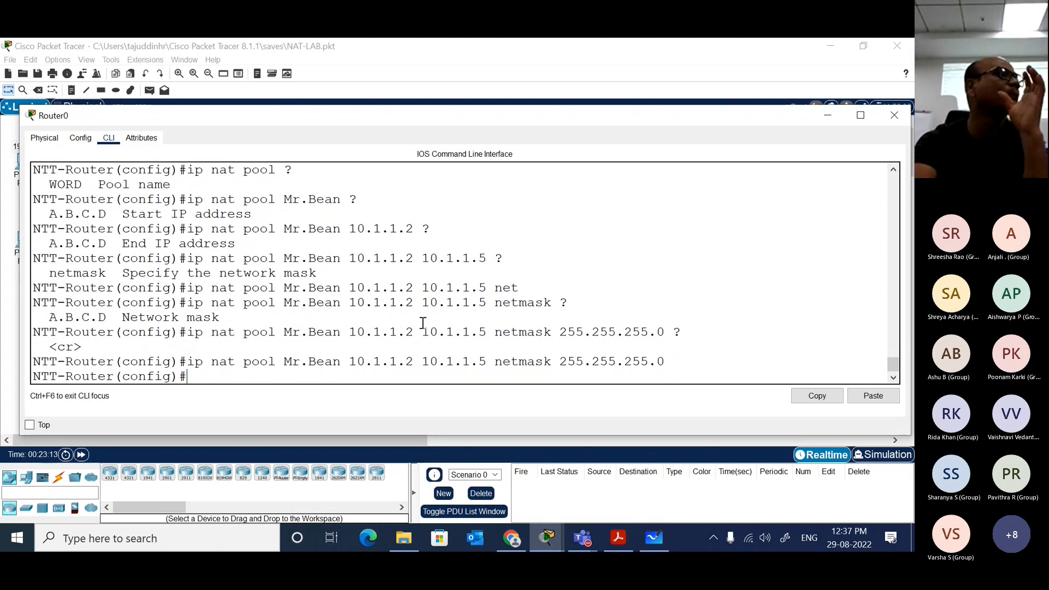
pyautogui.moveTo(485, 361); pyautogui.dragTo(405, 362)
pyautogui.click(404, 362)
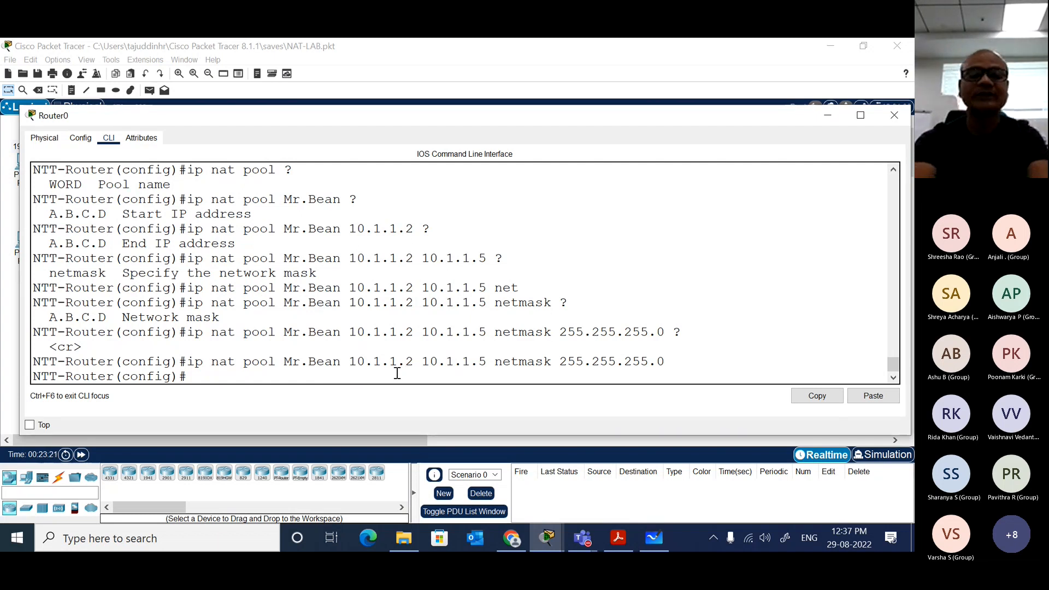
# Step: Begin an ip nat inside command in global configuration, querying inline help for the keywords that follow ip nat and inside
pyautogui.write('nat')
pyautogui.press('Tab')
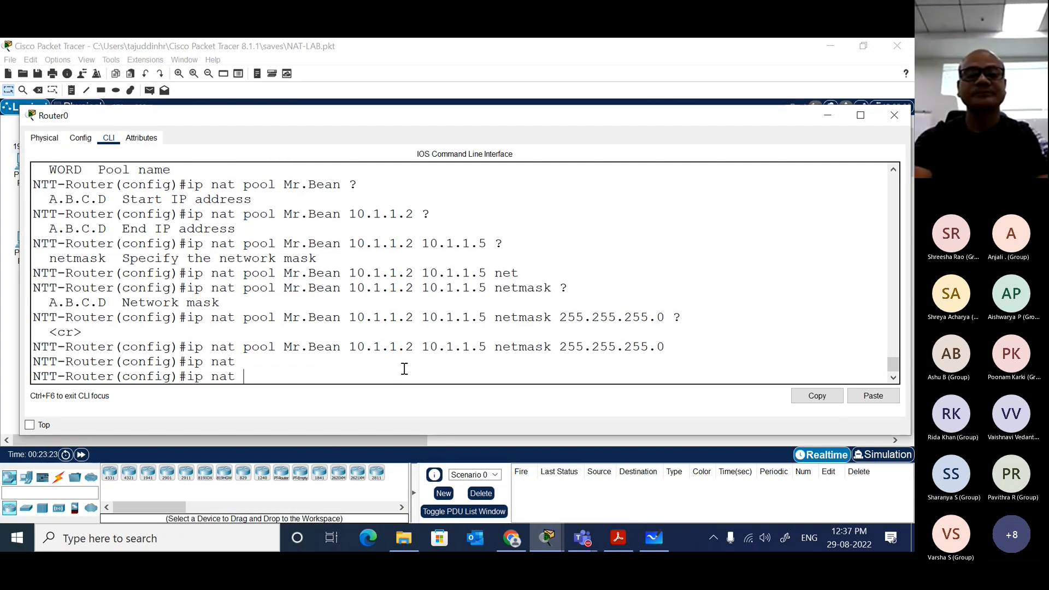
pyautogui.write('?')
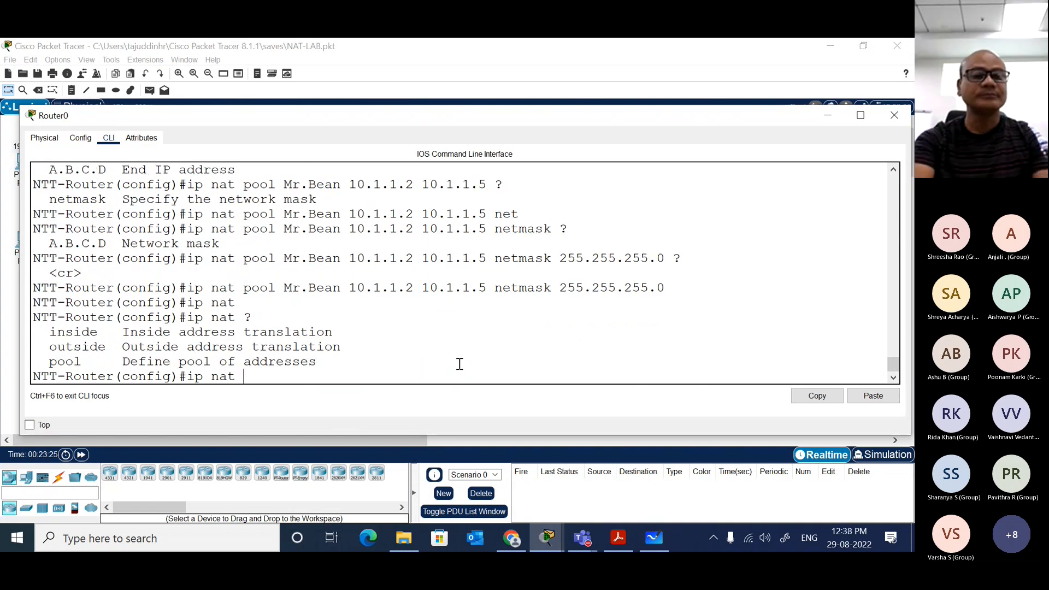
pyautogui.write(' ins')
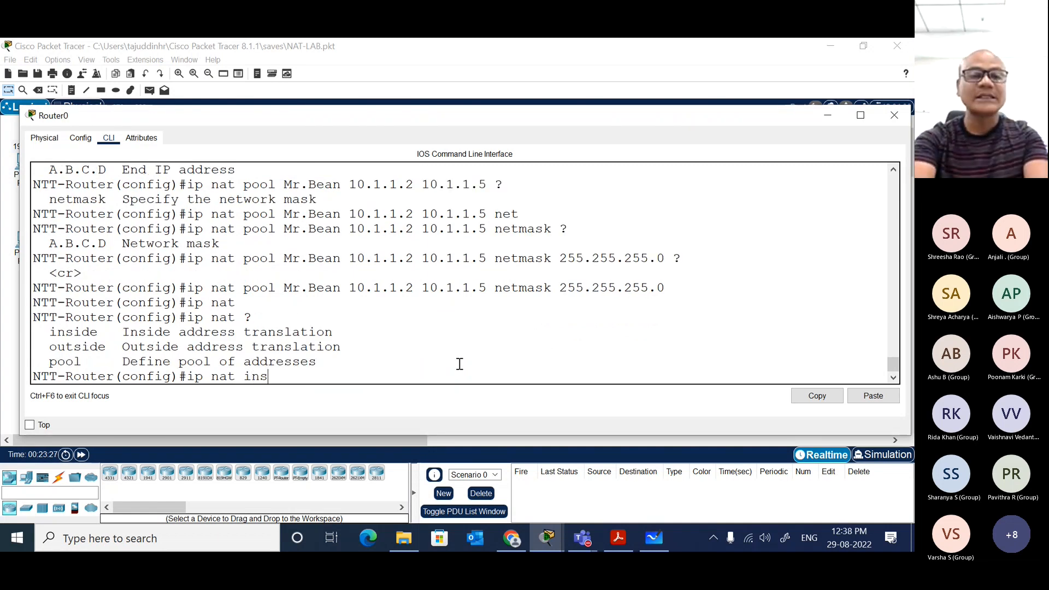
pyautogui.press('Tab')
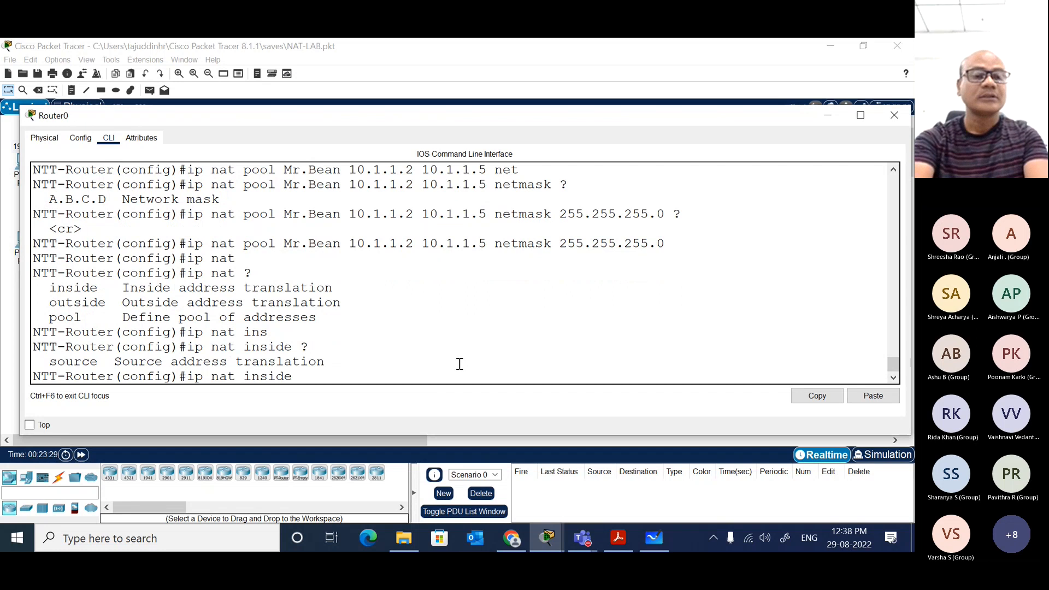
# Step: Extend the ip nat inside command with the source and list keywords, querying the options after source
pyautogui.write('so')
pyautogui.press('Tab')
pyautogui.write('>')
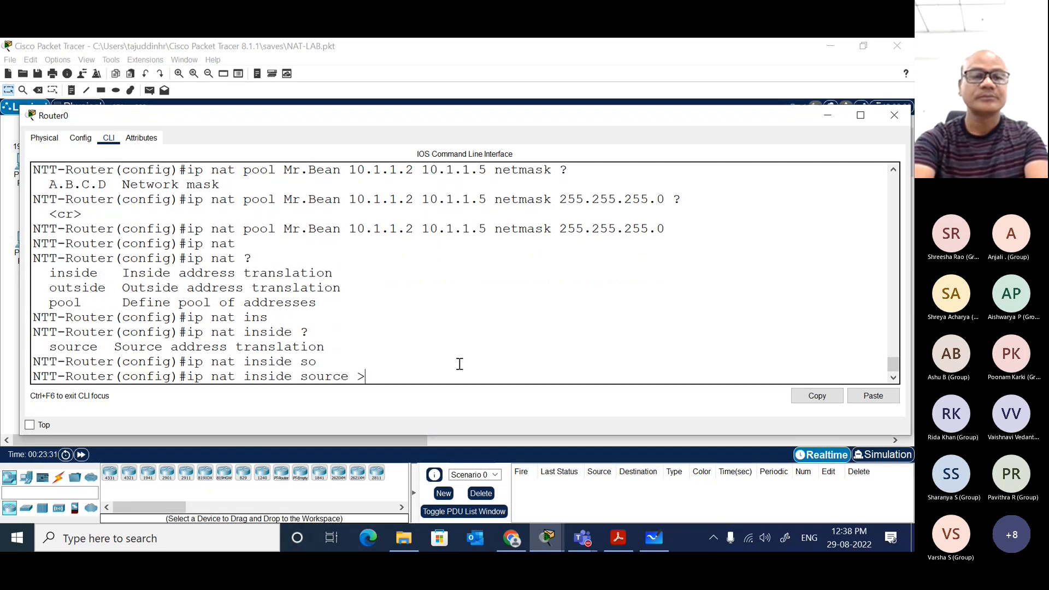
pyautogui.write('?')
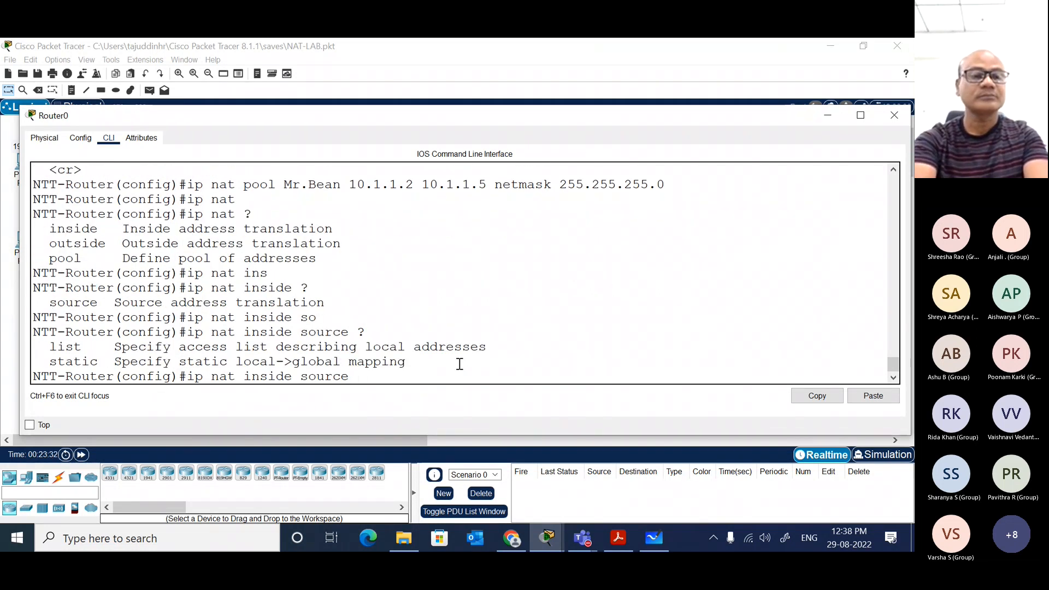
pyautogui.write('li')
pyautogui.press('Tab')
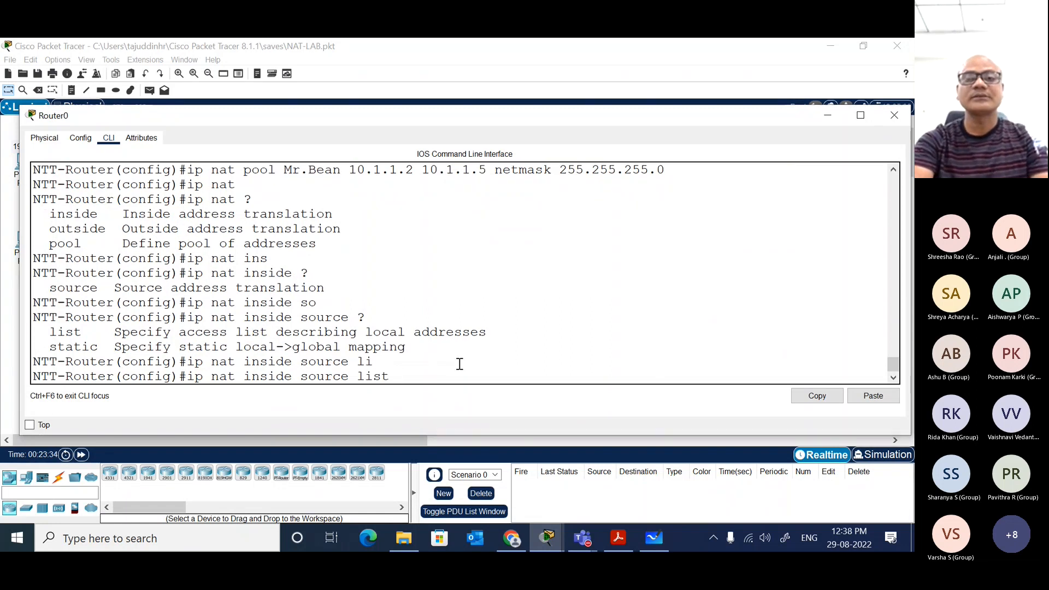
# Step: Consult the topology and its dynamic NAT notes, and reference access list 1 in the ip nat inside source command, querying help
pyautogui.moveTo(677, 109); pyautogui.dragTo(637, 306)
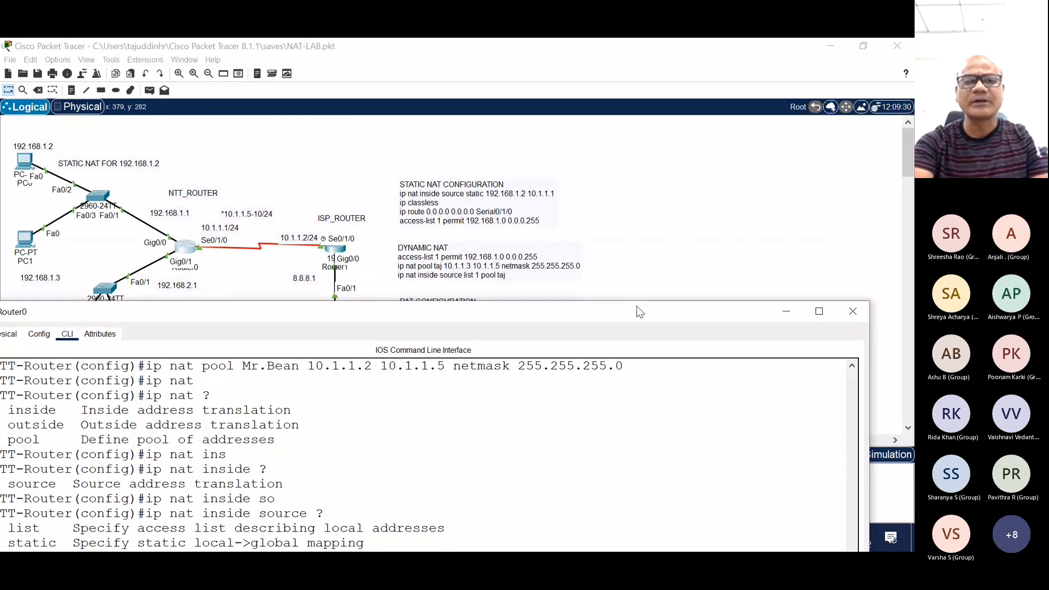
pyautogui.click(654, 248)
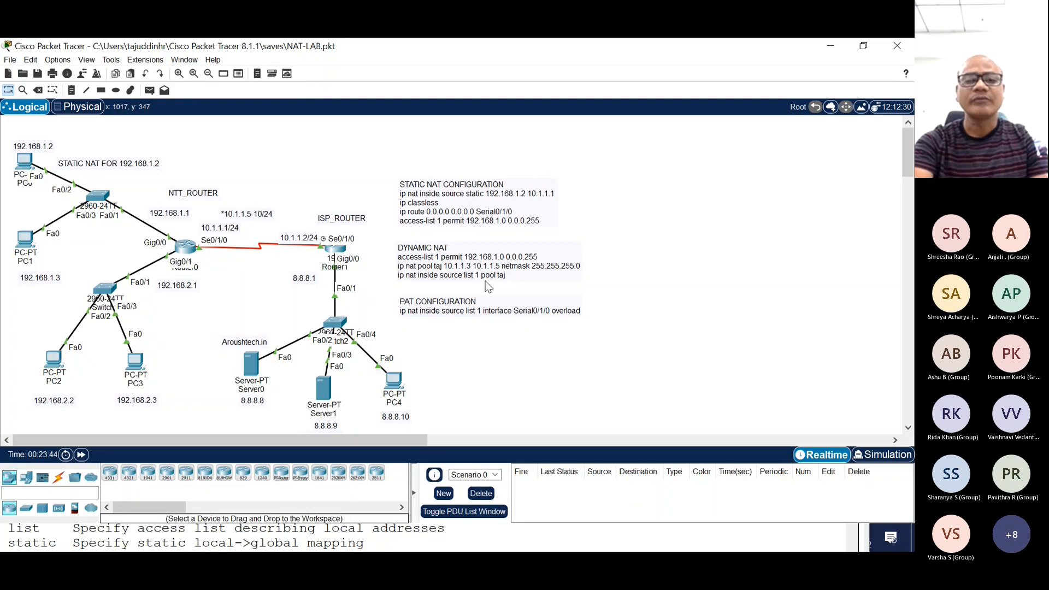
pyautogui.click(186, 250)
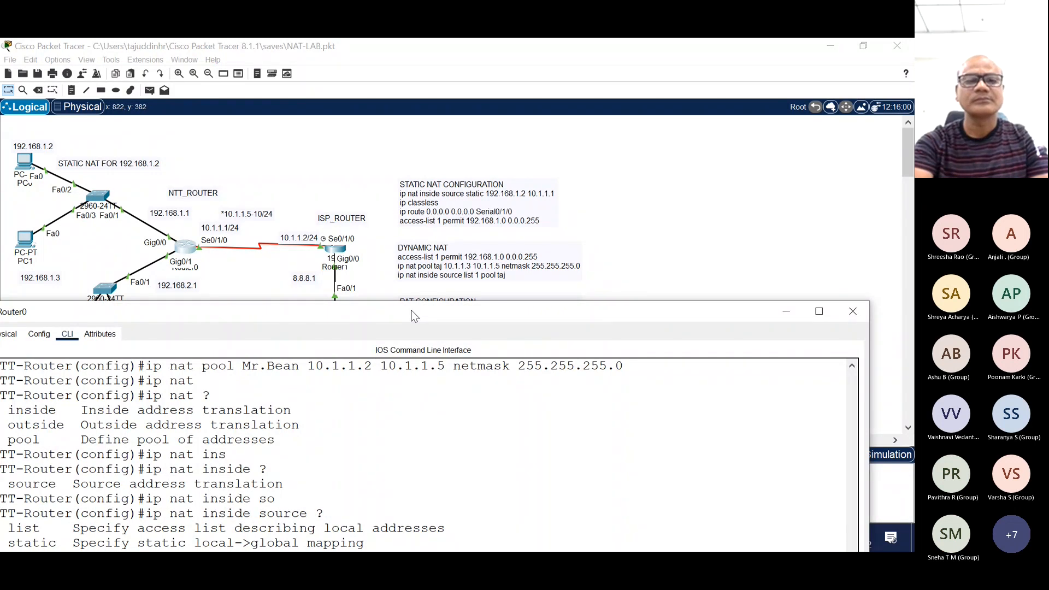
pyautogui.moveTo(413, 316); pyautogui.dragTo(467, 297)
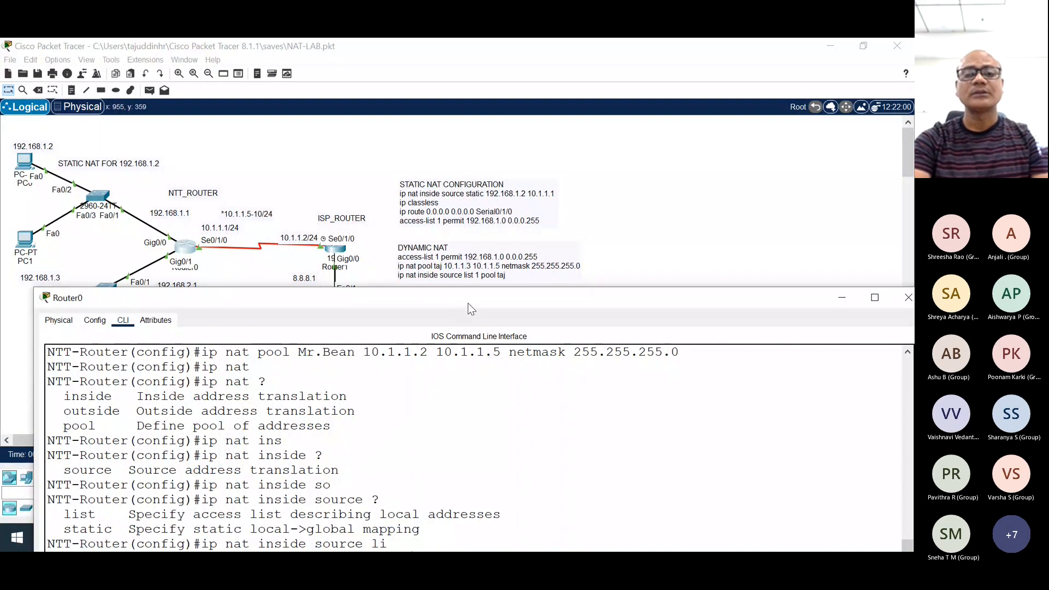
pyautogui.moveTo(467, 302); pyautogui.dragTo(417, 104)
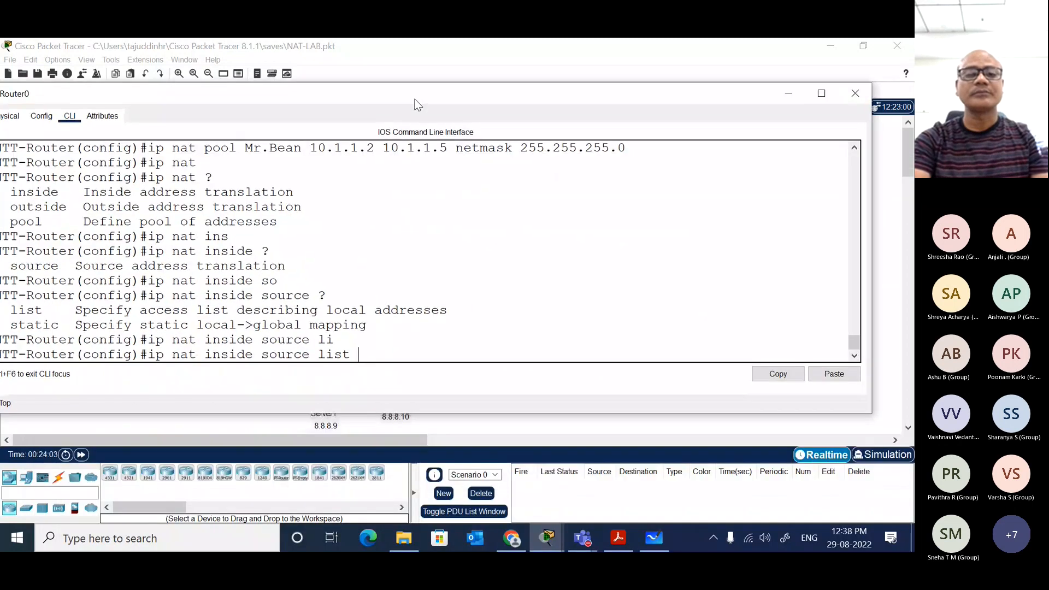
pyautogui.write('1')
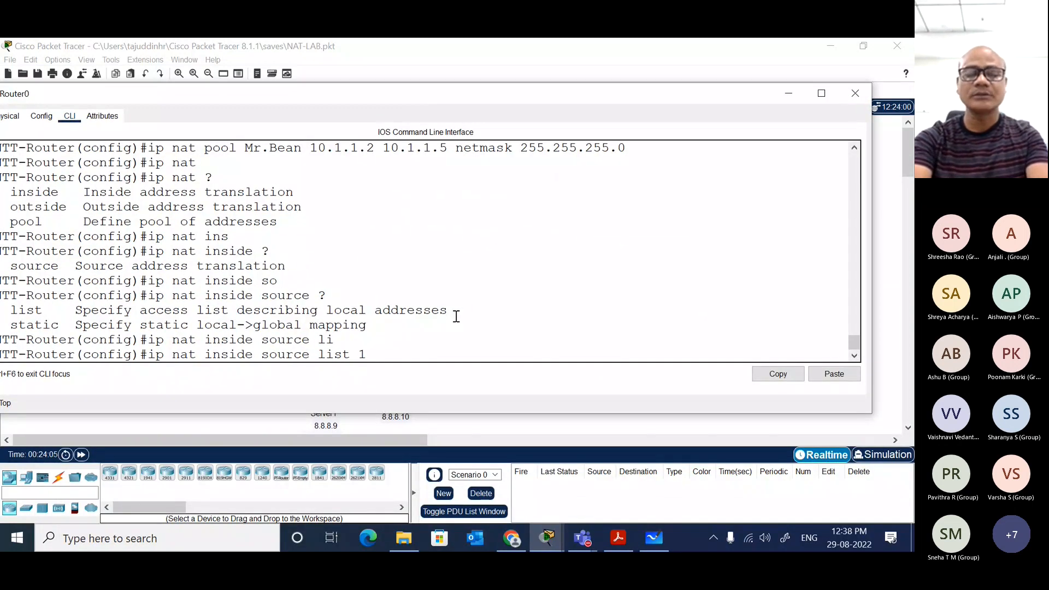
pyautogui.write(' ?')
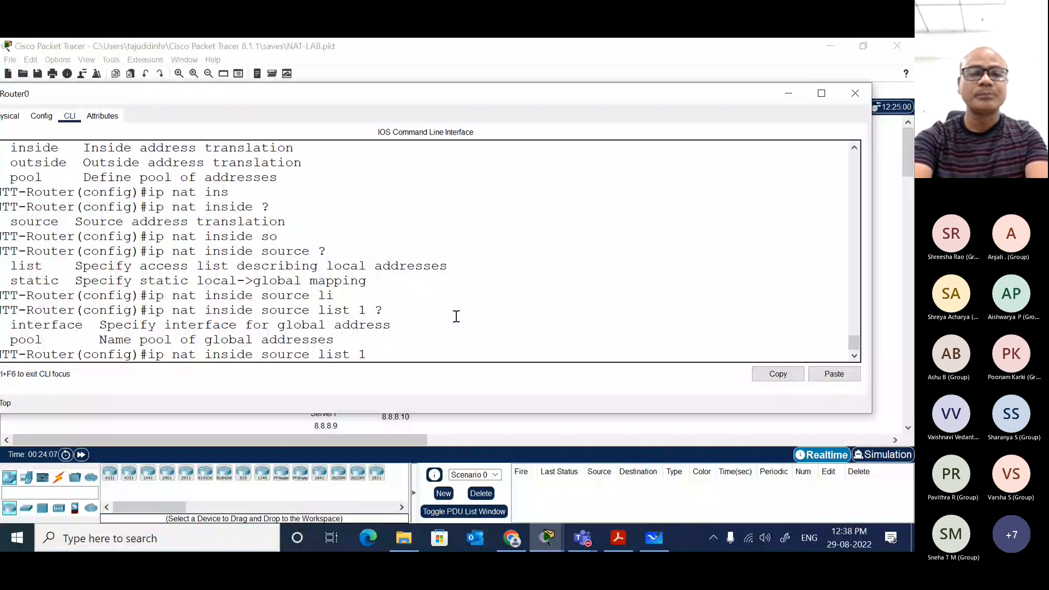
pyautogui.write('po')
# Step: Complete the inside source command with pool Mr.Bean, copying the name from the pool definition, query the remaining options and run it
pyautogui.press('Tab')
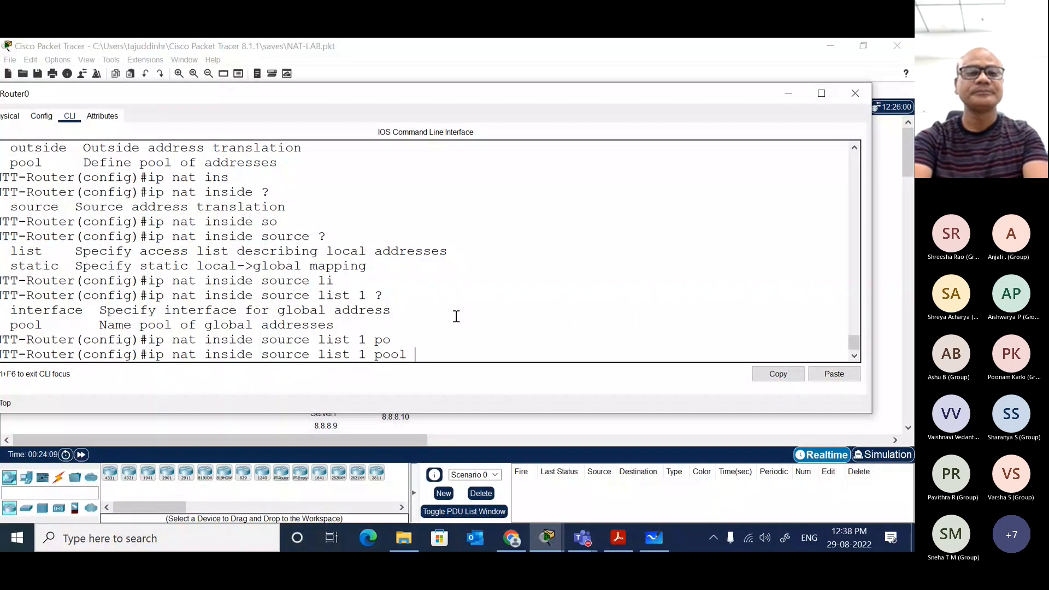
pyautogui.scroll(4, 484, 284)
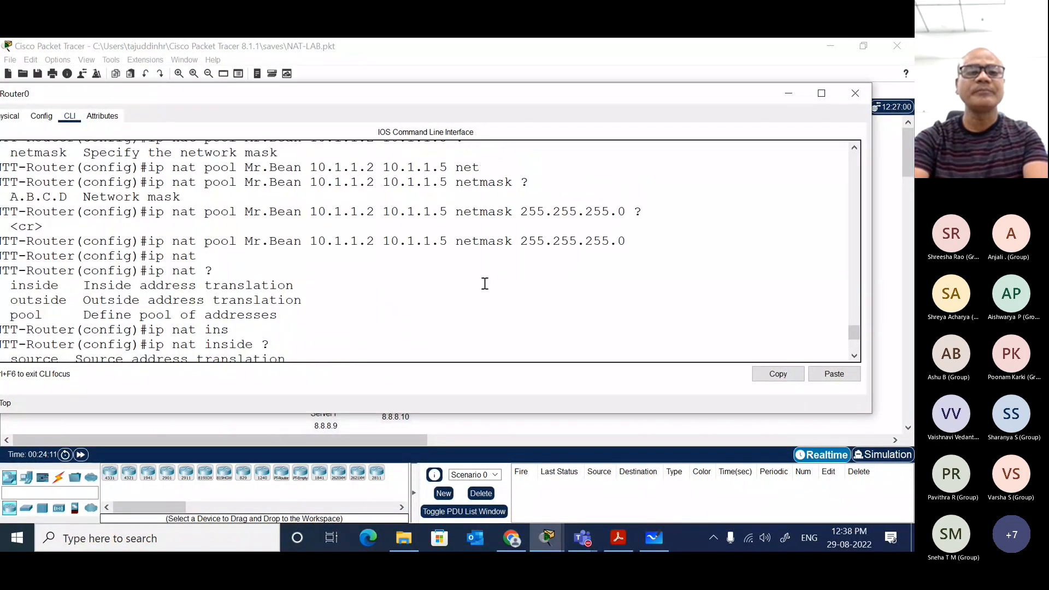
pyautogui.moveTo(245, 241); pyautogui.dragTo(302, 244)
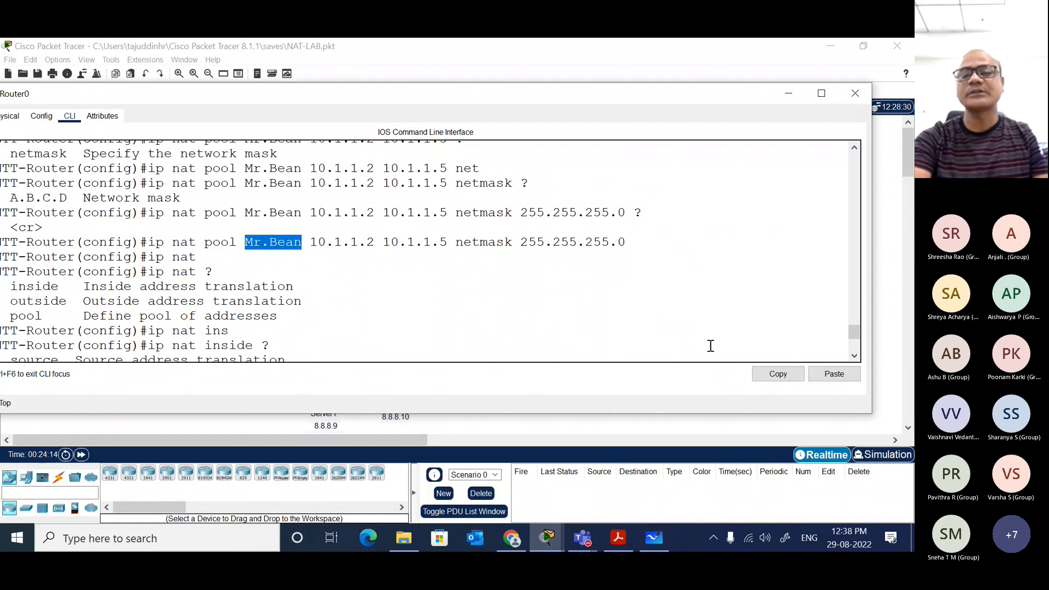
pyautogui.click(777, 375)
pyautogui.click(849, 376)
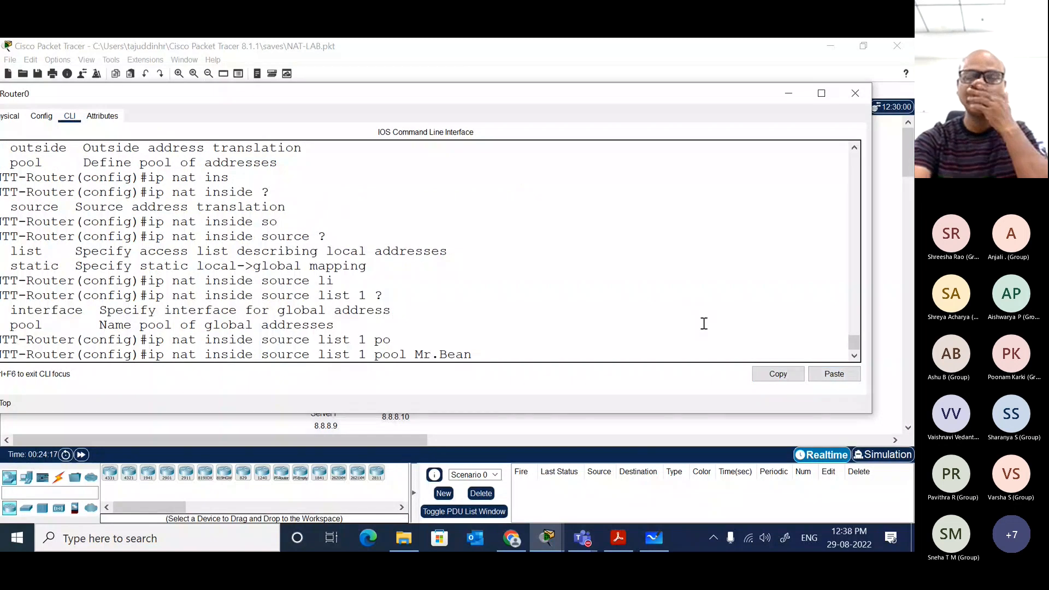
pyautogui.write('?')
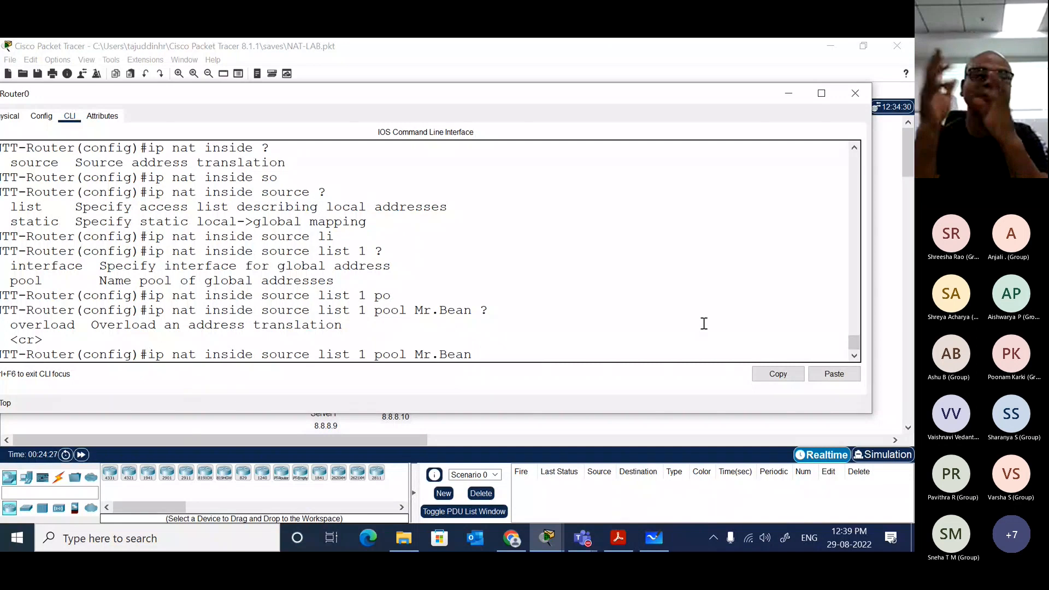
pyautogui.press('Return')
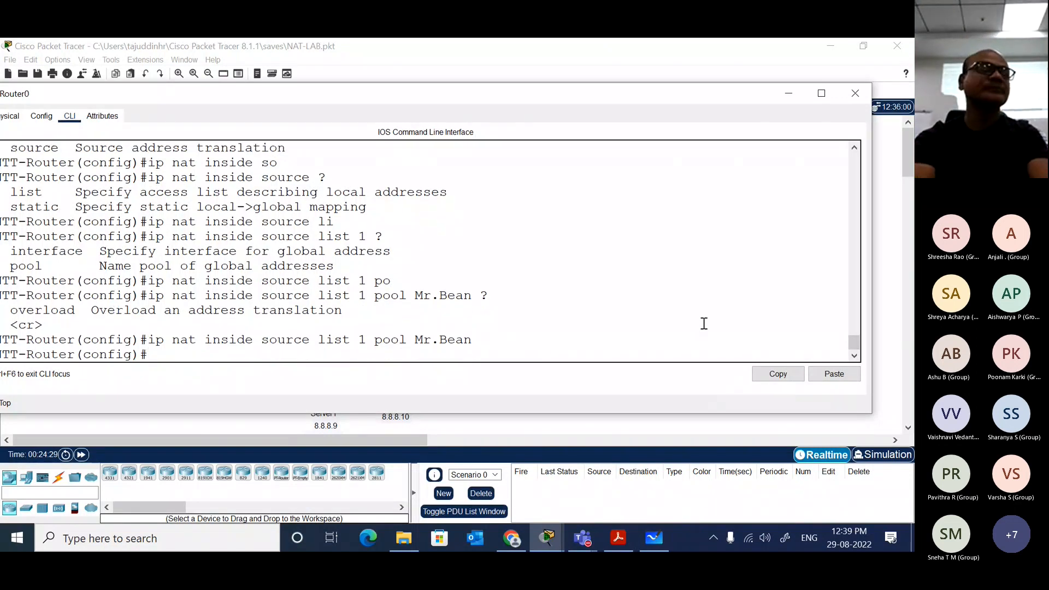
# Step: Begin an access-list 1 permit command, querying inline help after the list number and after permit
pyautogui.write('acc')
pyautogui.press('Tab')
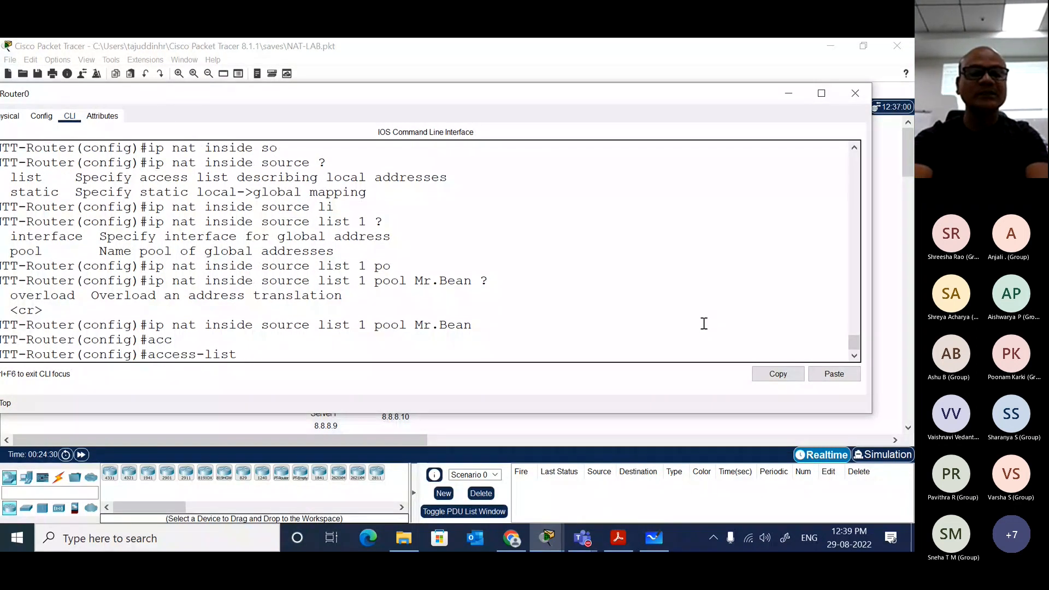
pyautogui.write('1 ?')
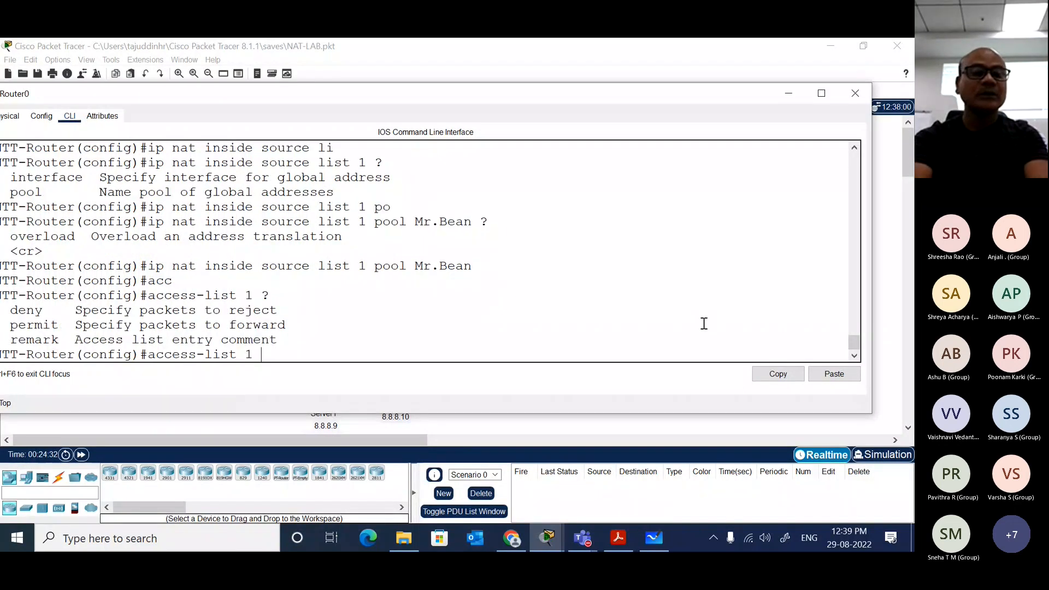
pyautogui.write('per')
pyautogui.press('Tab')
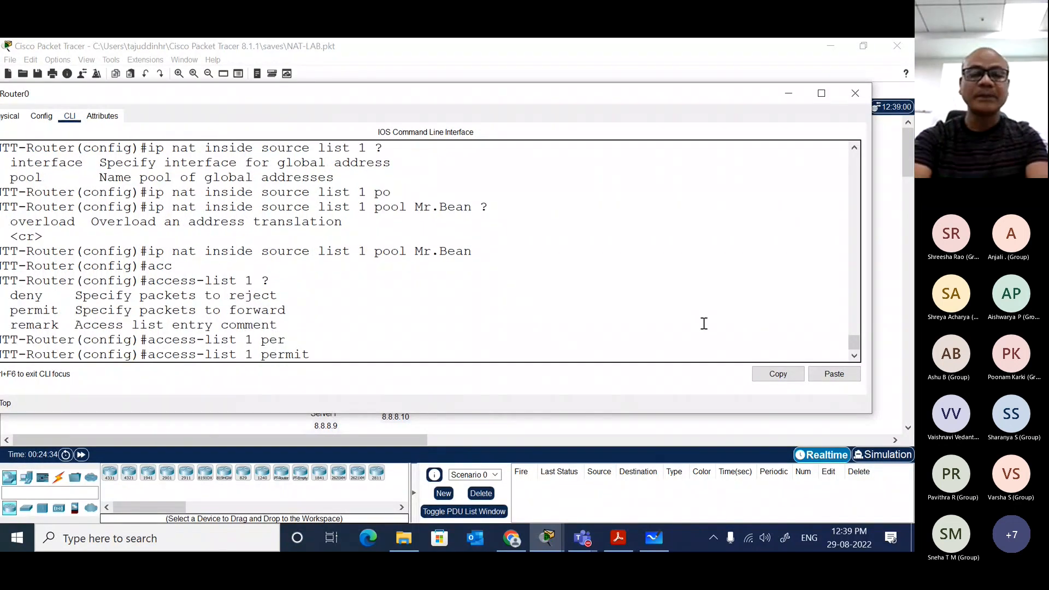
pyautogui.write('?')
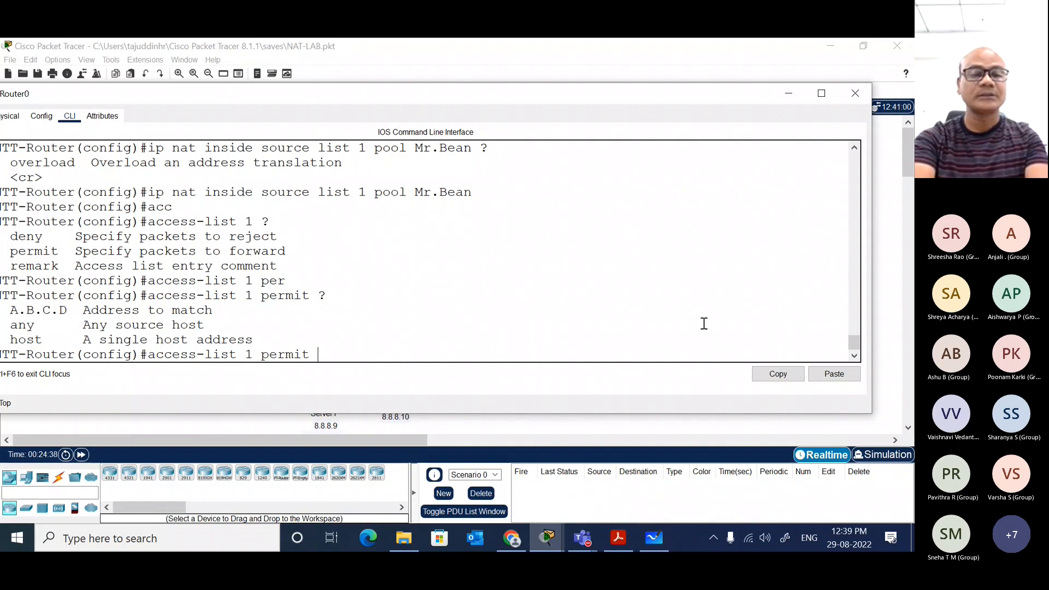
# Step: Check the router's LAN addressing in the topology, and recall the access-list 1 permit command in Router0's CLI, querying its options
pyautogui.doubleClick(747, 89)
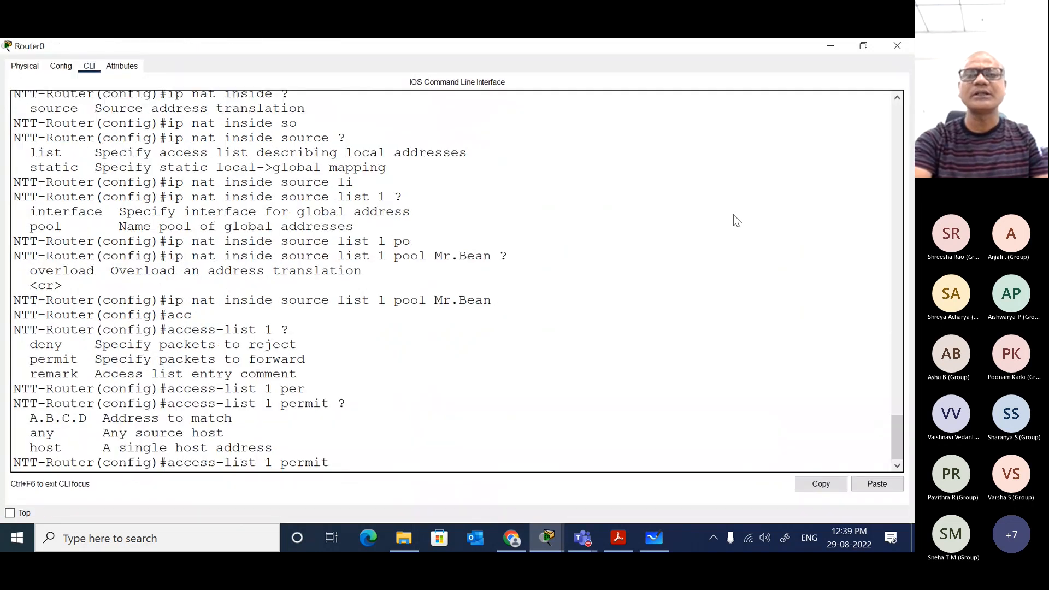
pyautogui.doubleClick(715, 42)
pyautogui.click(714, 44)
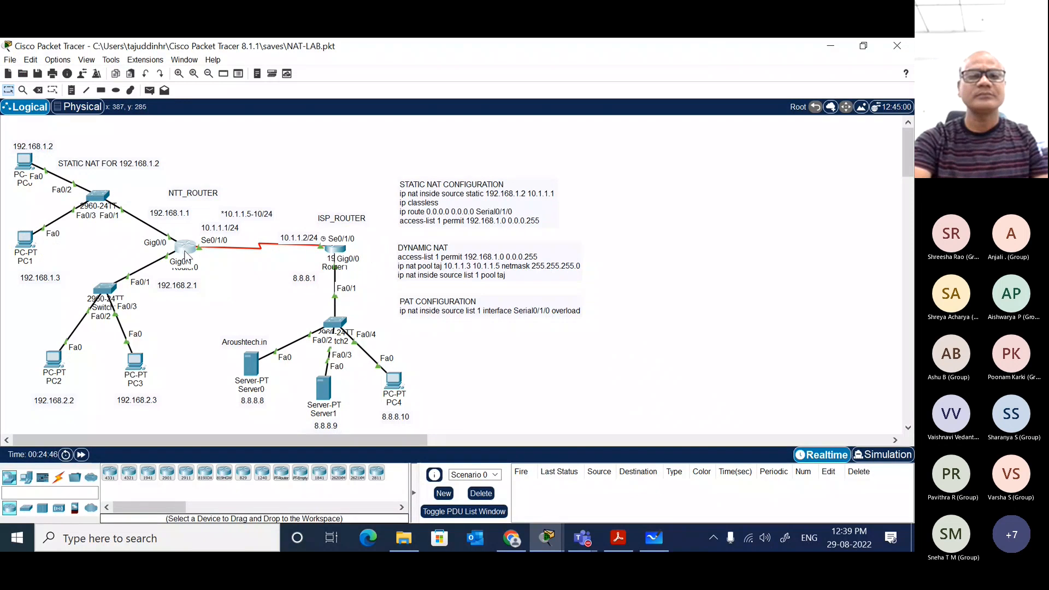
pyautogui.moveTo(182, 249)
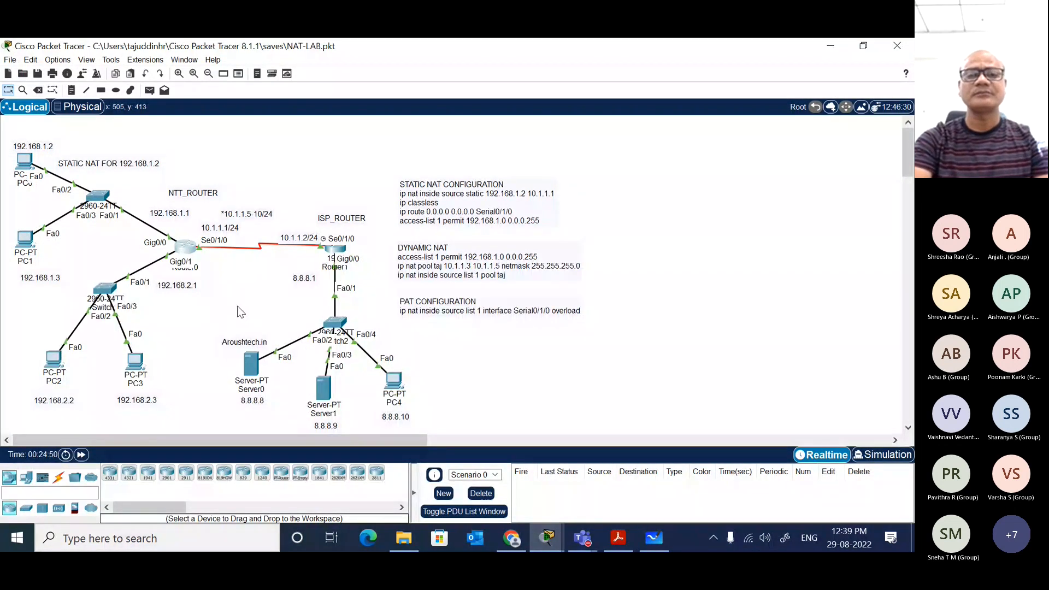
pyautogui.click(185, 248)
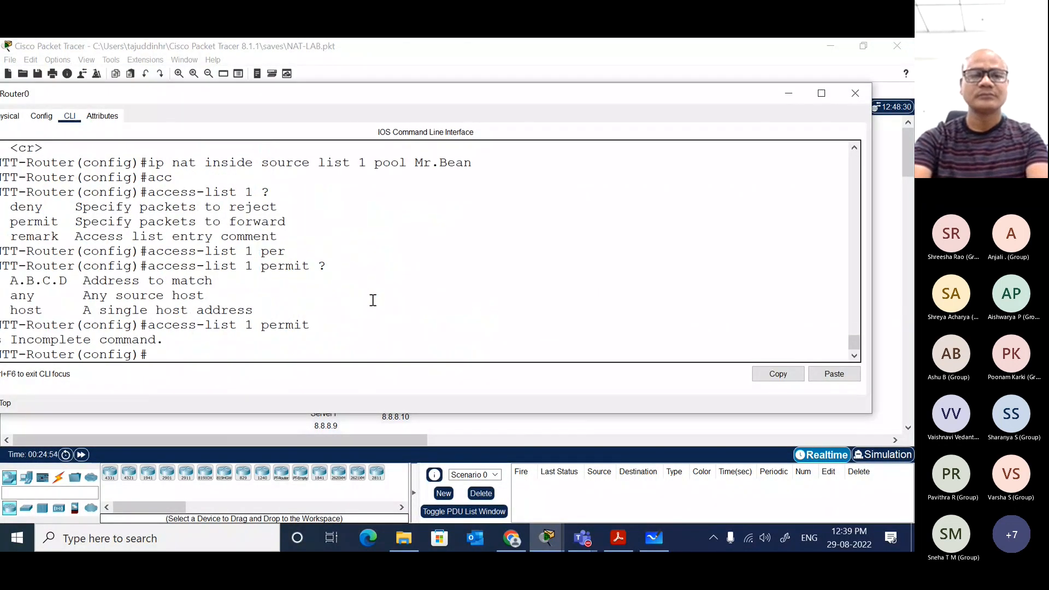
pyautogui.press('Up')
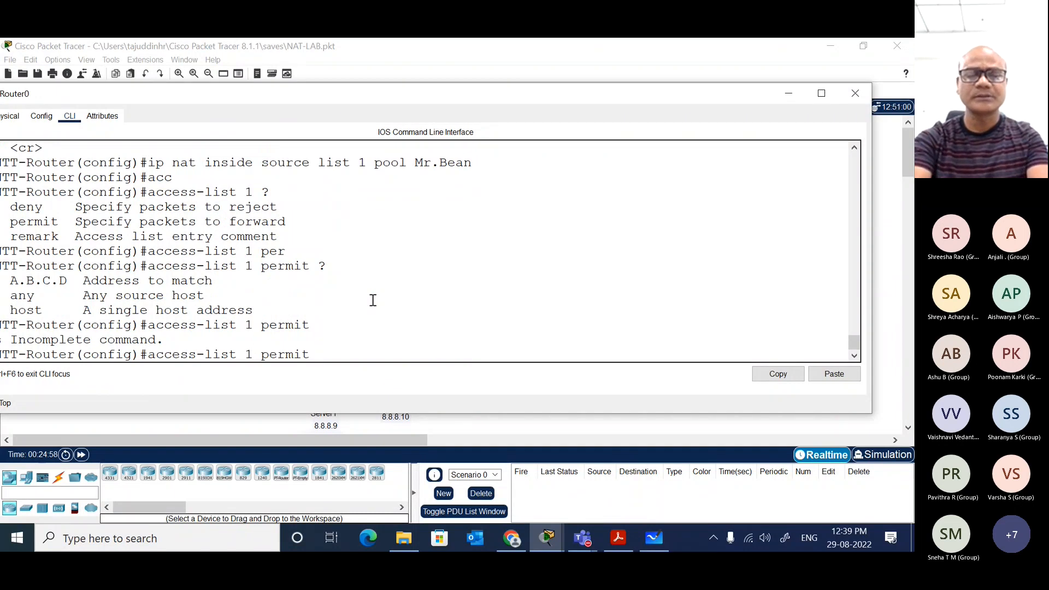
pyautogui.write('?')
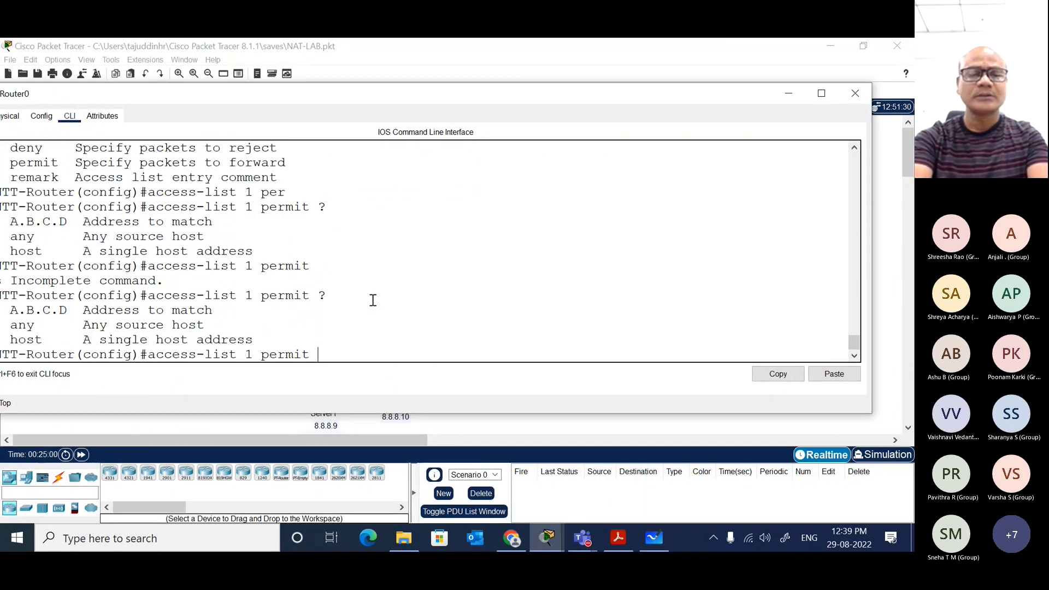
pyautogui.write('192.1')
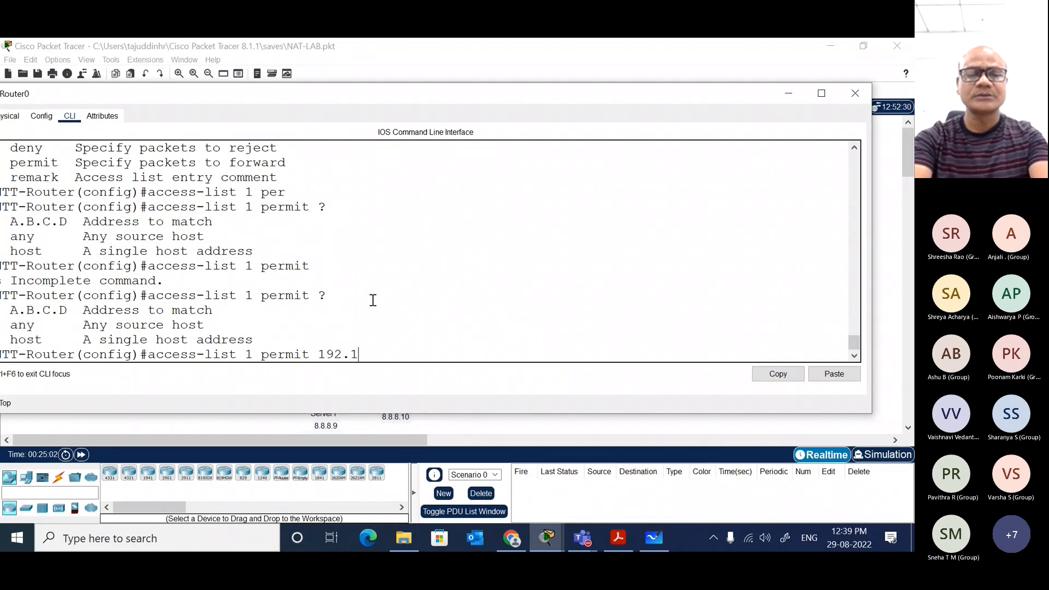
pyautogui.write('68.2.0 ')
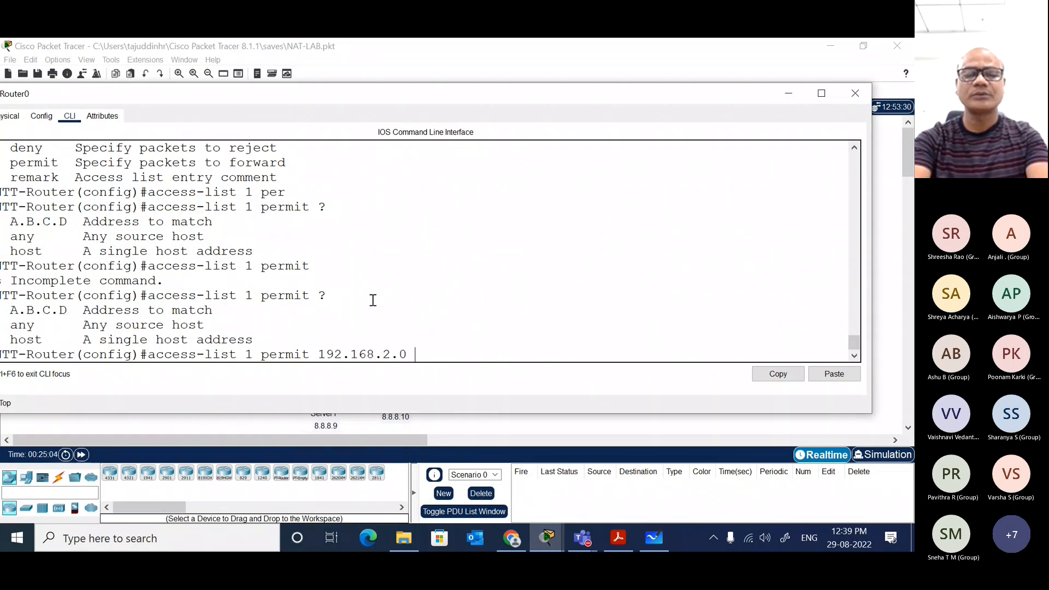
pyautogui.write('?')
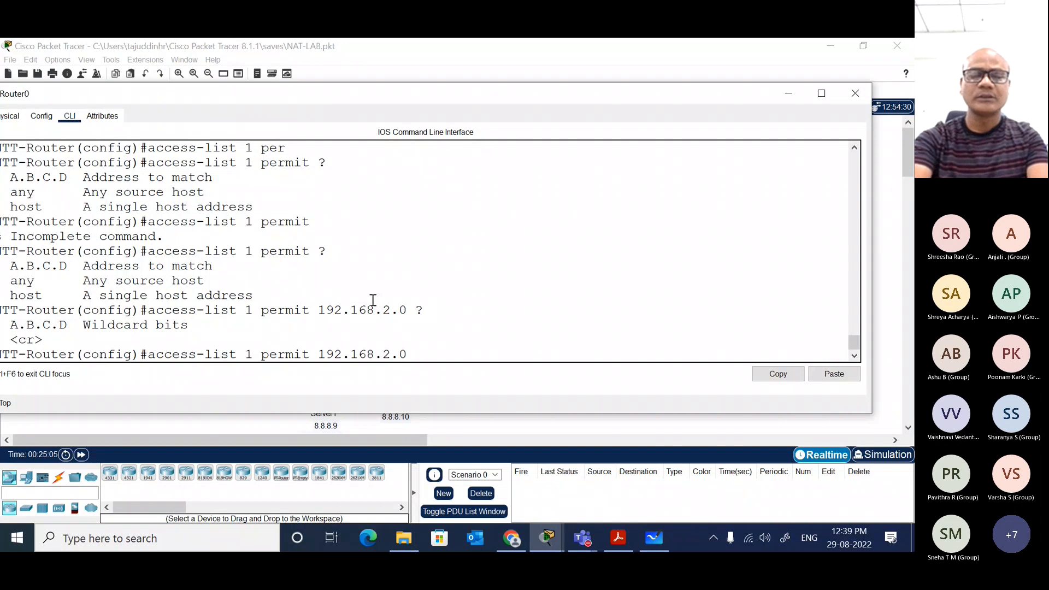
pyautogui.write('0.0.0.255 ?')
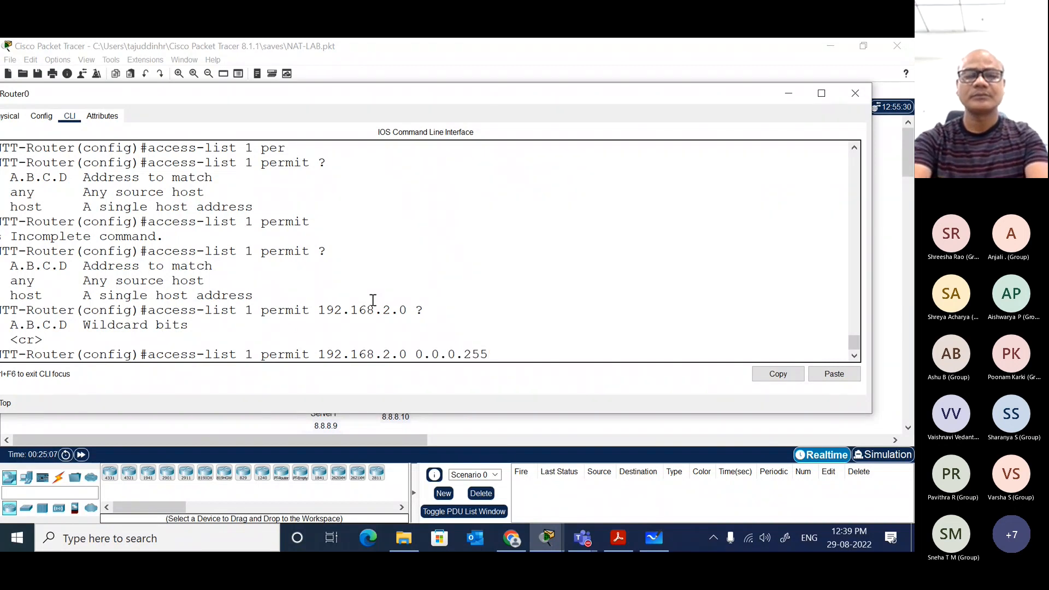
# Step: Permit network 192.168.2.0 with wildcard 0.0.0.255 in access list 1, querying inline help after the network and the wildcard
pyautogui.press('Return')
pyautogui.press('Return')
pyautogui.press('Return')
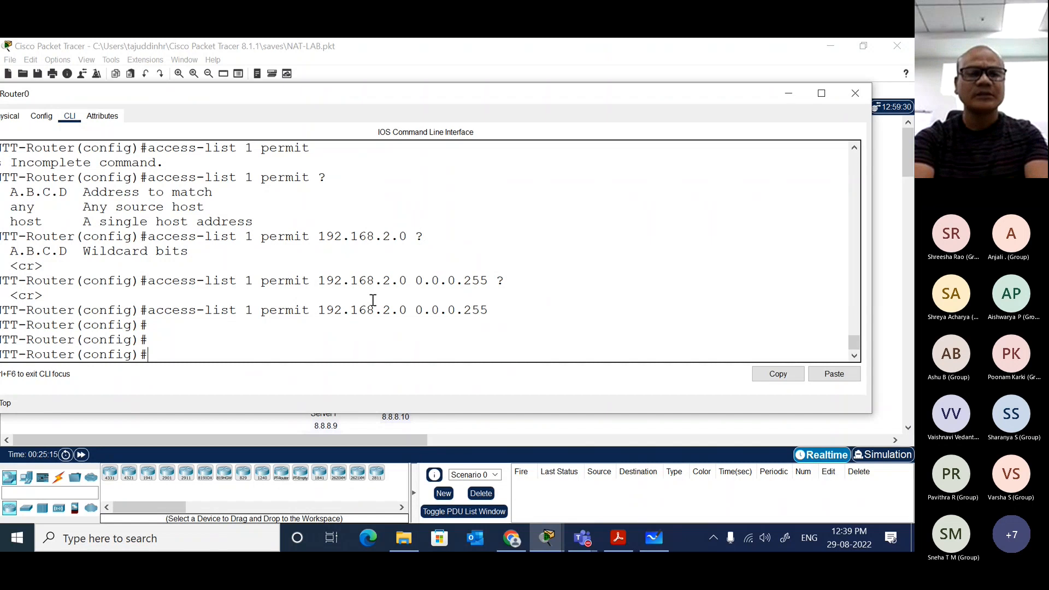
# Step: Enter interface gigabitEthernet 0/1 configuration and mark the interface as ip nat inside
pyautogui.write('int')
pyautogui.press('Tab')
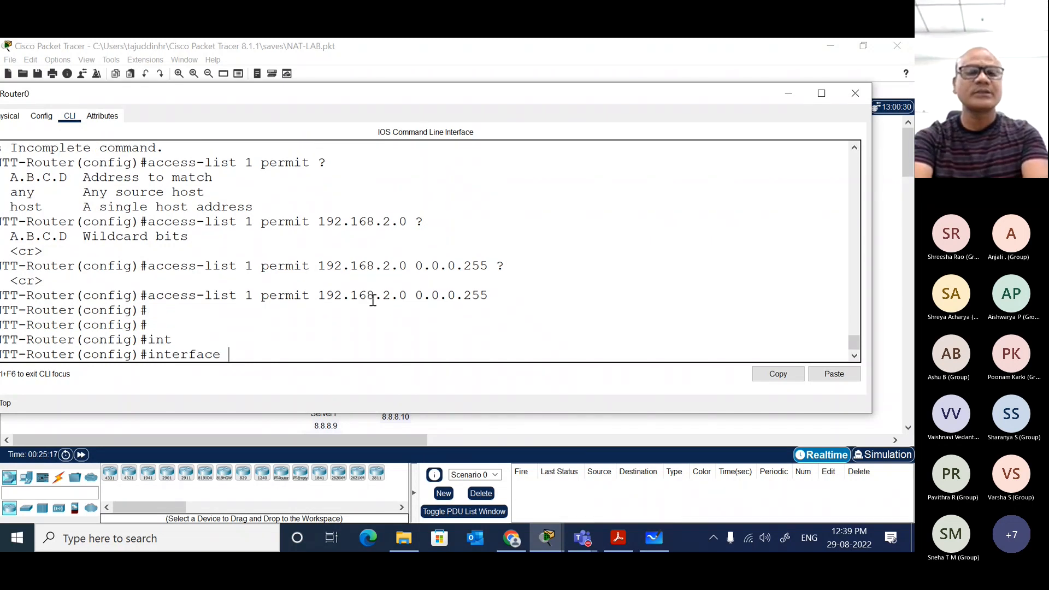
pyautogui.write('gi')
pyautogui.press('Tab')
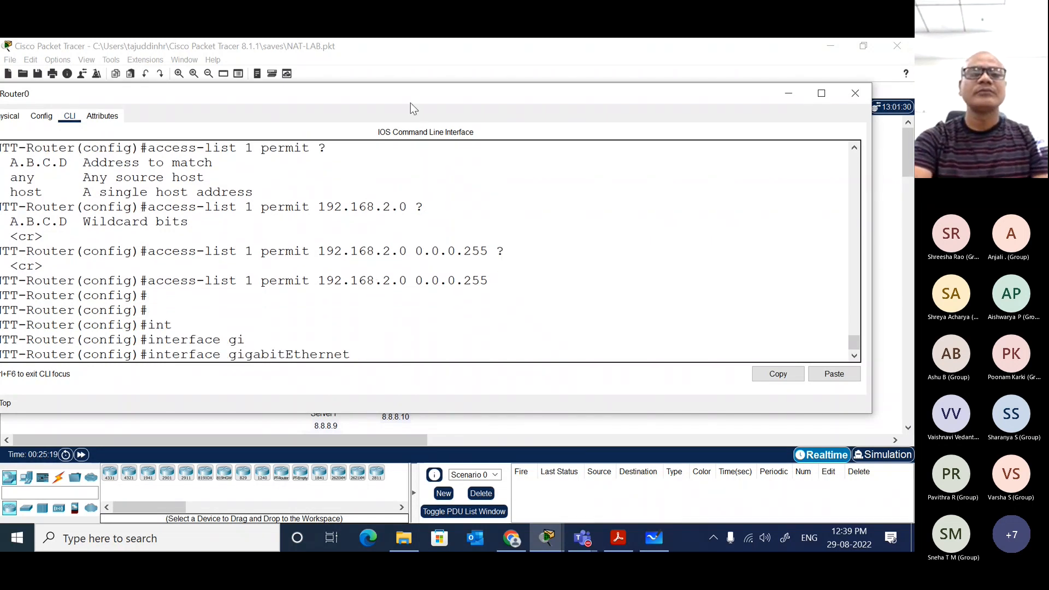
pyautogui.moveTo(411, 102); pyautogui.dragTo(463, 112)
pyautogui.write('0/1')
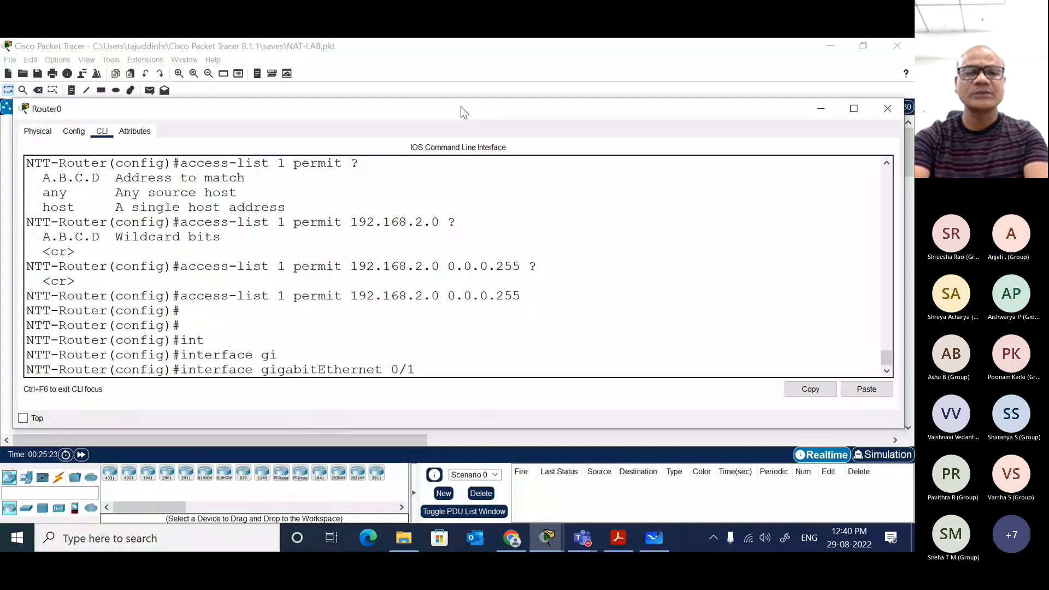
pyautogui.press('Return')
pyautogui.write('ip nat')
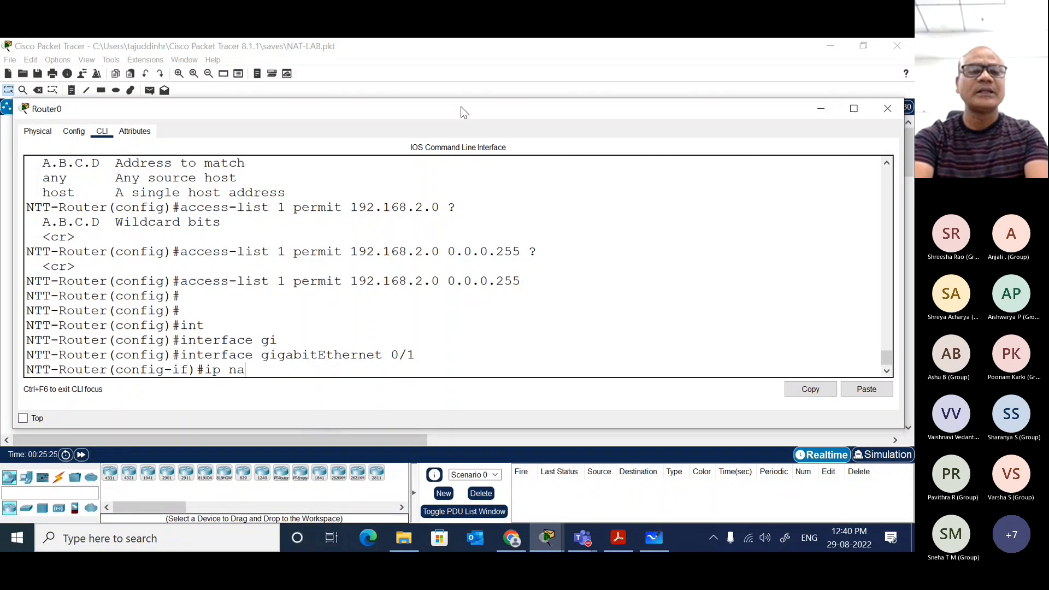
pyautogui.press('Tab')
pyautogui.write('ins')
pyautogui.press('Tab')
pyautogui.press('Return')
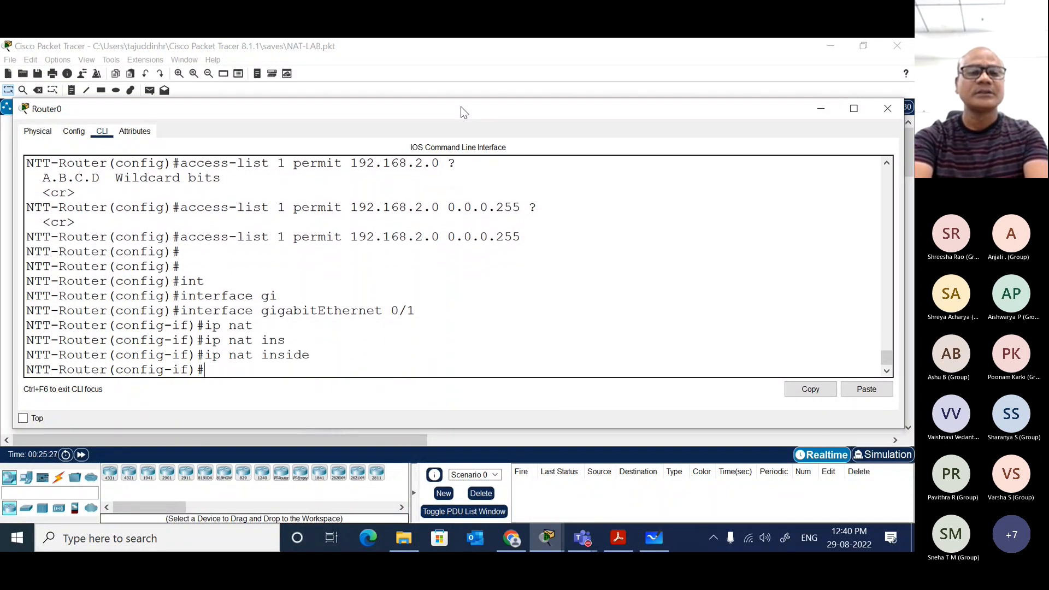
# Step: Mark interface se0/1/0 as ip nat outside and end configuration mode
pyautogui.write('int se0/1/0')
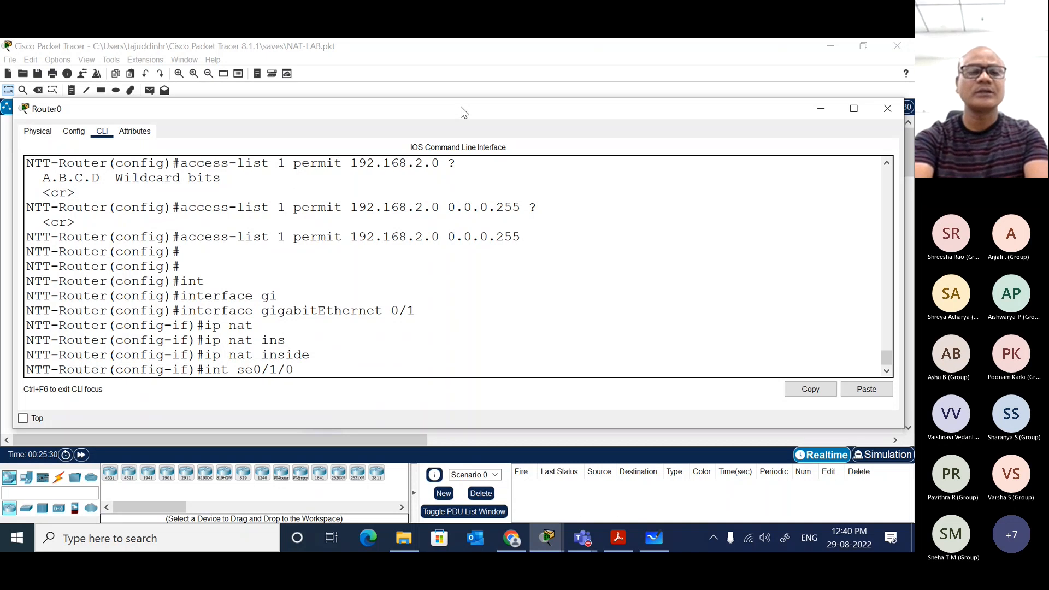
pyautogui.press('Return')
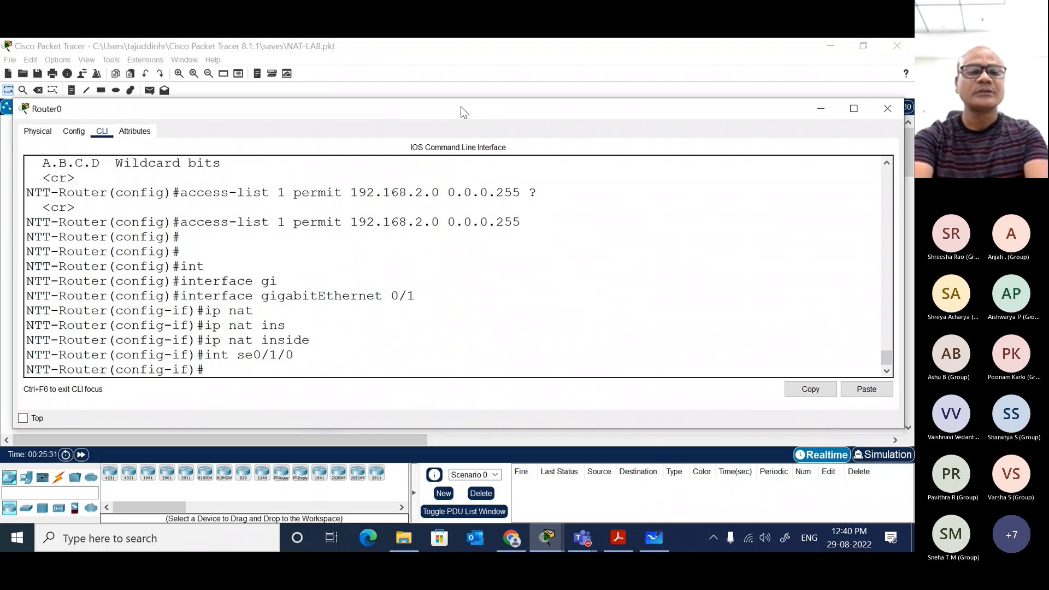
pyautogui.write('ip nat')
pyautogui.press('Tab')
pyautogui.write('ou')
pyautogui.press('Tab')
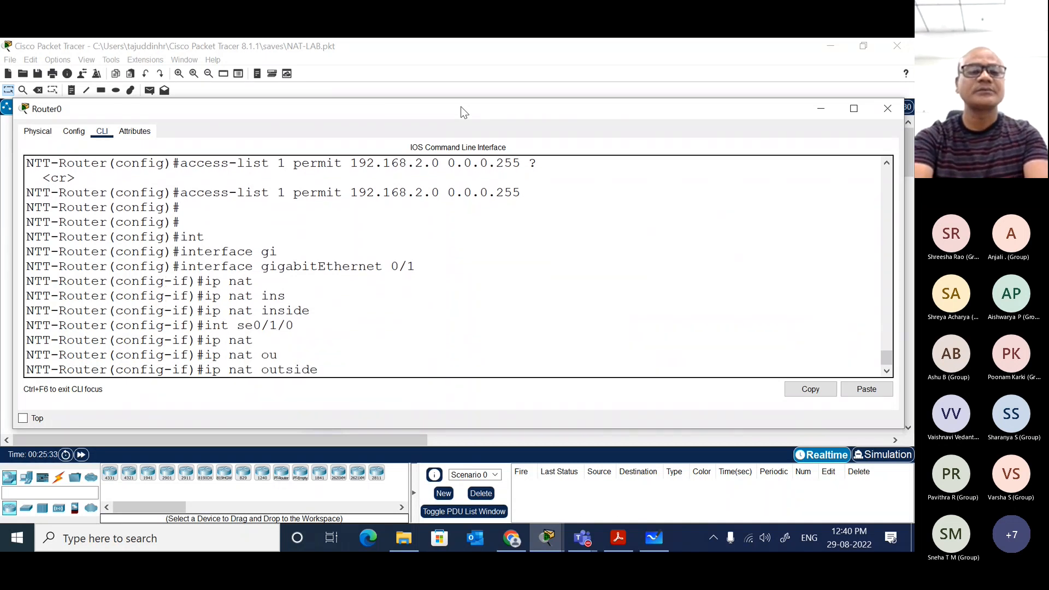
pyautogui.press('Return')
pyautogui.press('Return')
pyautogui.press('Return')
pyautogui.write('end')
pyautogui.press('Return')
pyautogui.press('Return')
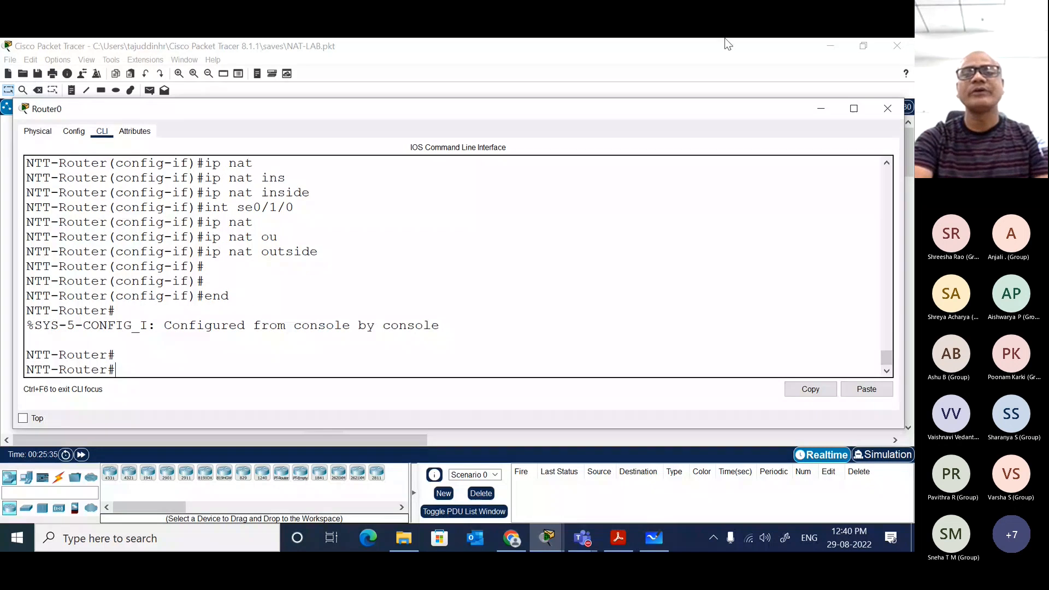
# Step: Ping 8.8.8.8 from PC2's command prompt, widening the window to read the replies
pyautogui.click(695, 73)
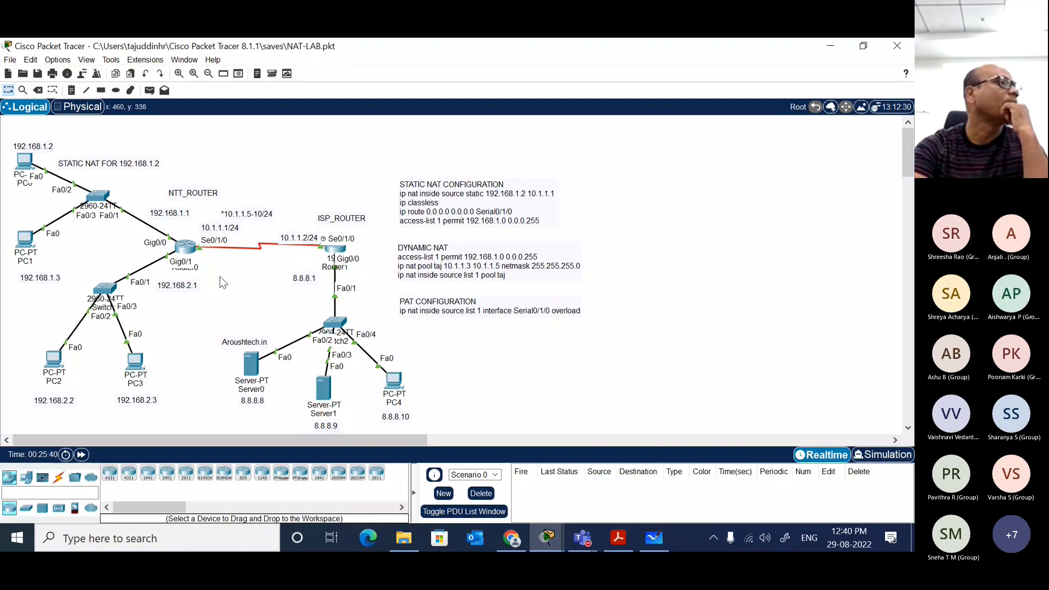
pyautogui.click(54, 363)
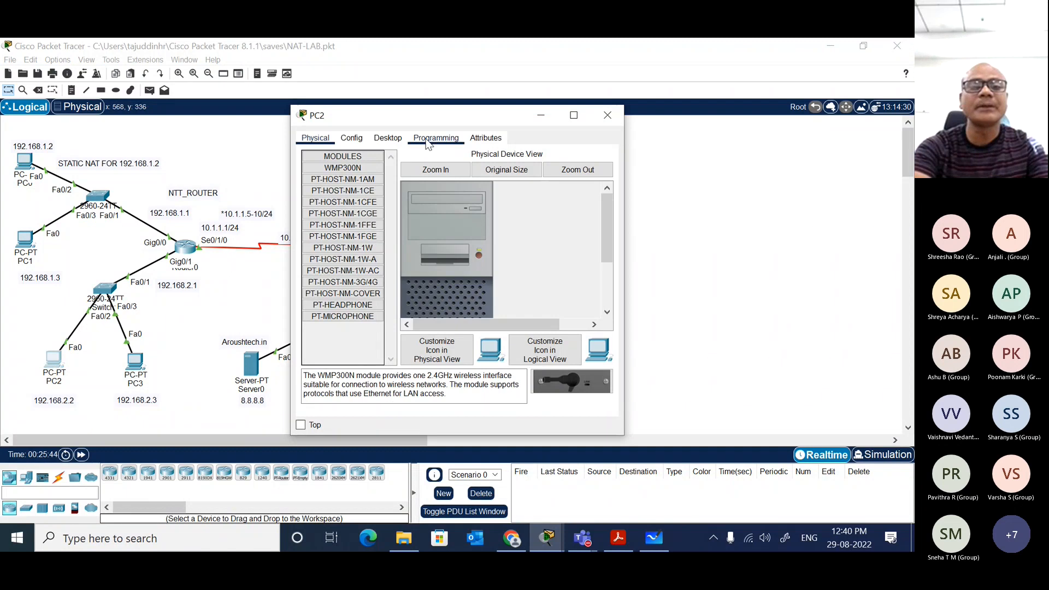
pyautogui.click(388, 138)
pyautogui.click(509, 174)
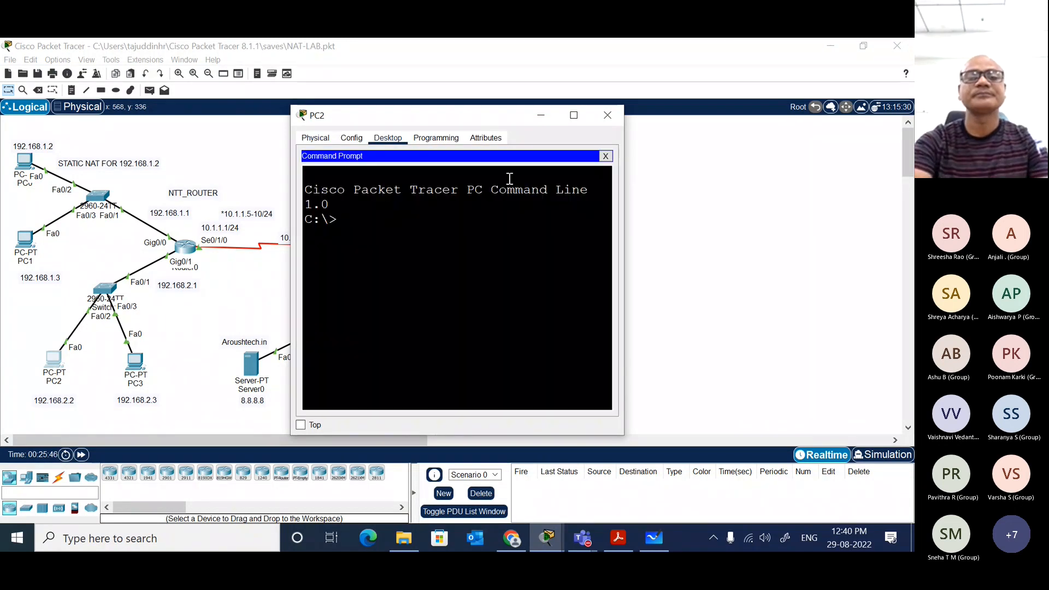
pyautogui.write('ping')
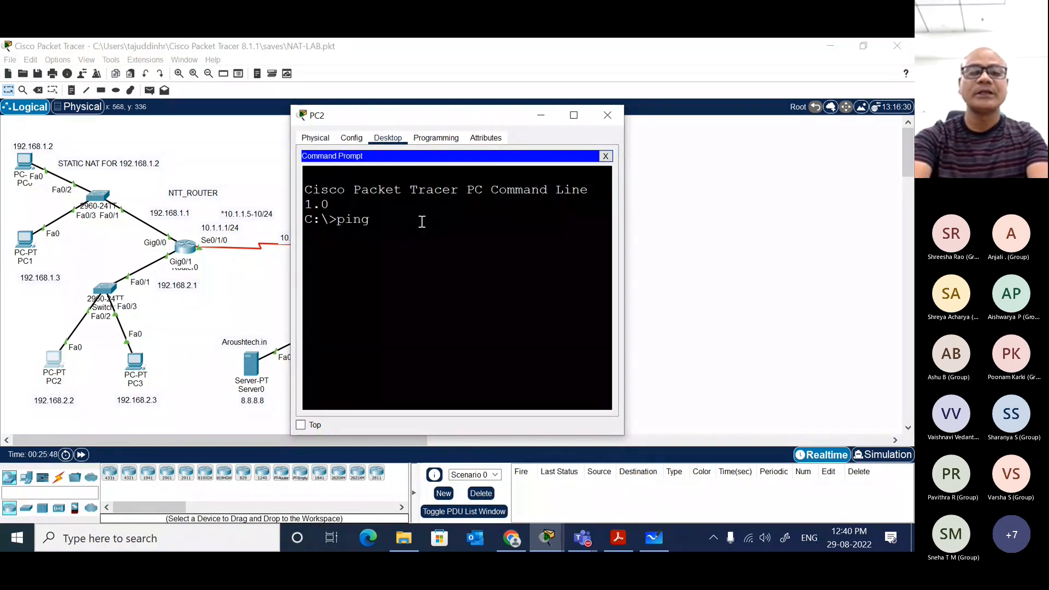
pyautogui.write(' 8.8.8.8')
pyautogui.press('Return')
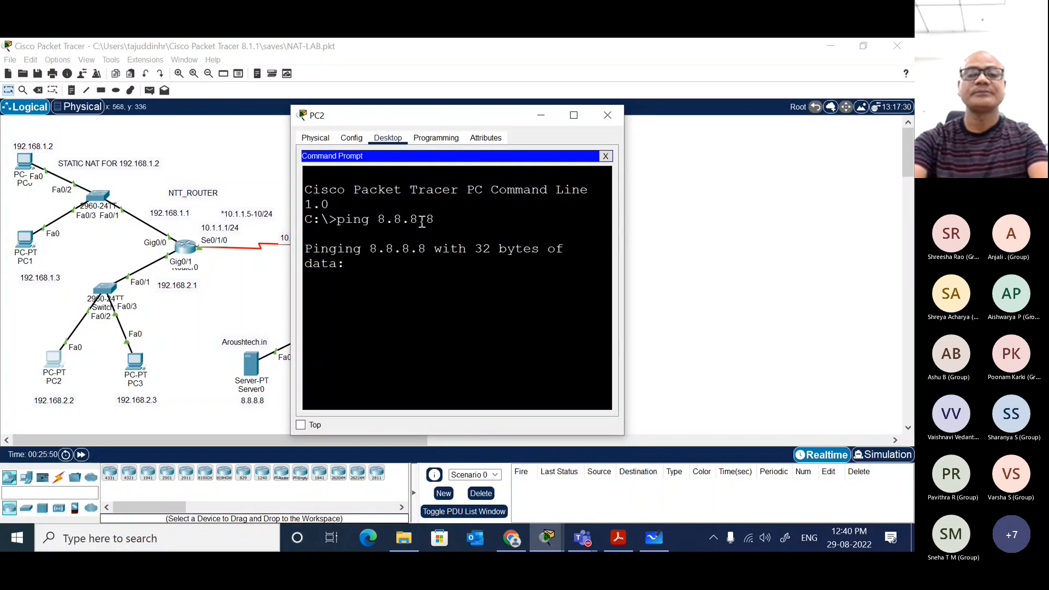
pyautogui.moveTo(628, 235); pyautogui.dragTo(865, 227)
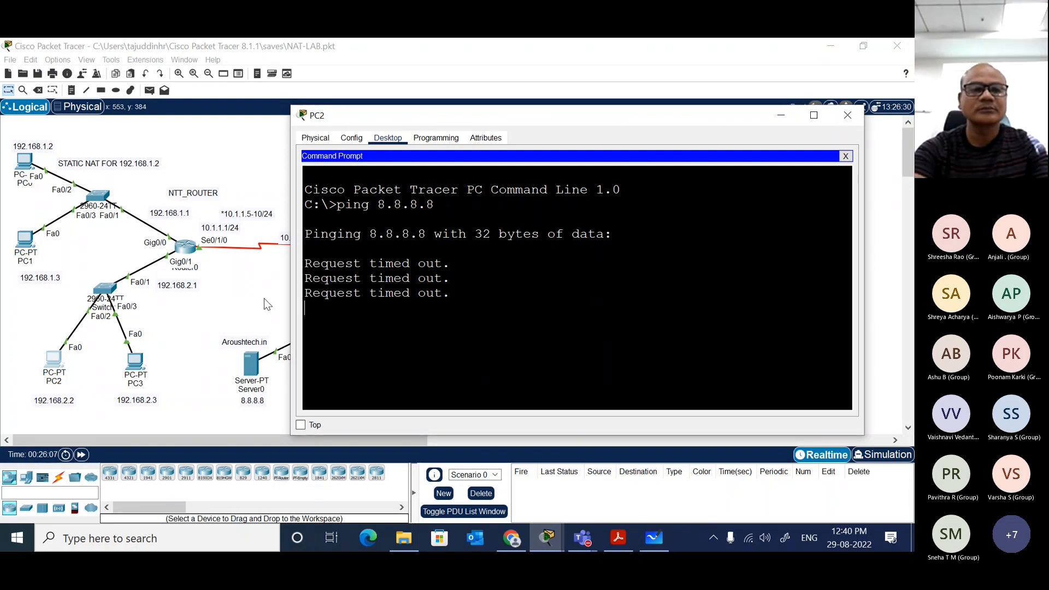
# Step: Return to Router0's CLI and try the command show ip ru
pyautogui.click(187, 249)
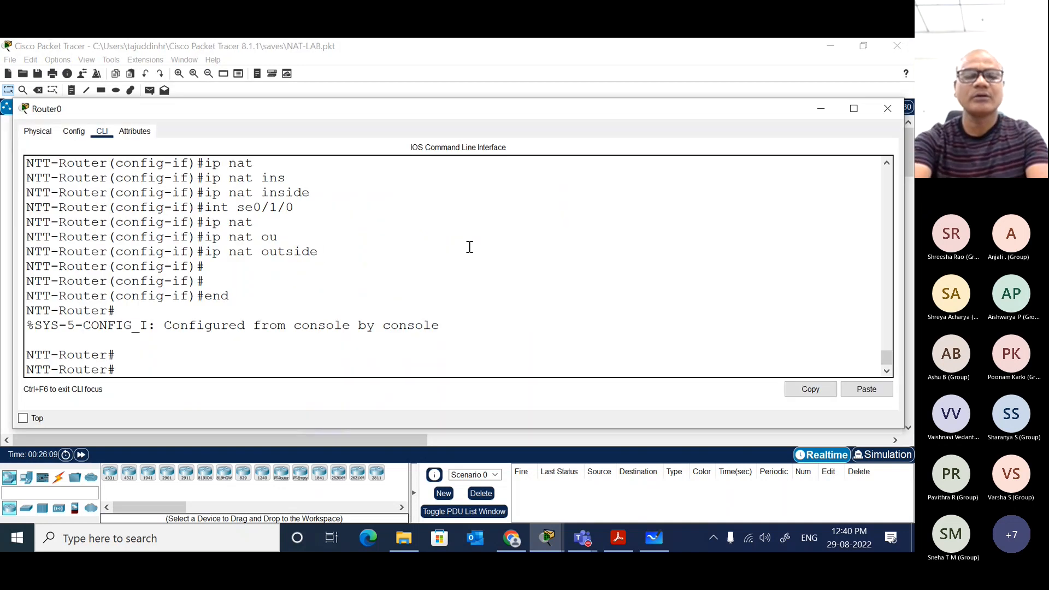
pyautogui.write('sh')
pyautogui.press('Tab')
pyautogui.write('ip ru')
pyautogui.press('Tab')
pyautogui.press('Return')
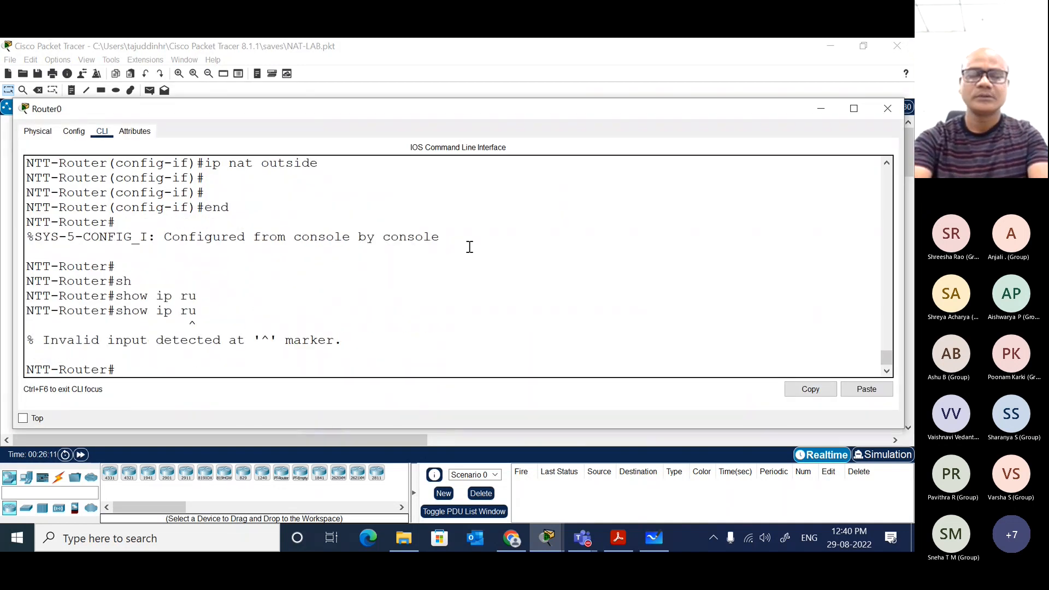
# Step: Correct the recalled command to show ip route, run it and highlight the static default route via Serial0/1/0
pyautogui.press('Up')
pyautogui.press('BackSpace')
pyautogui.press('BackSpace')
pyautogui.write('rou')
pyautogui.press('Tab')
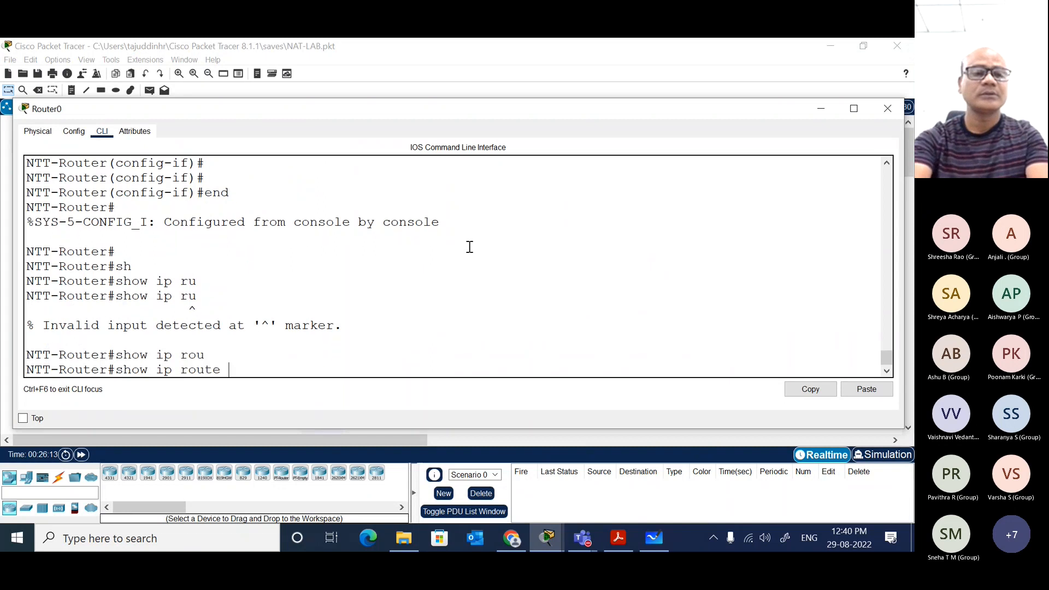
pyautogui.press('Return')
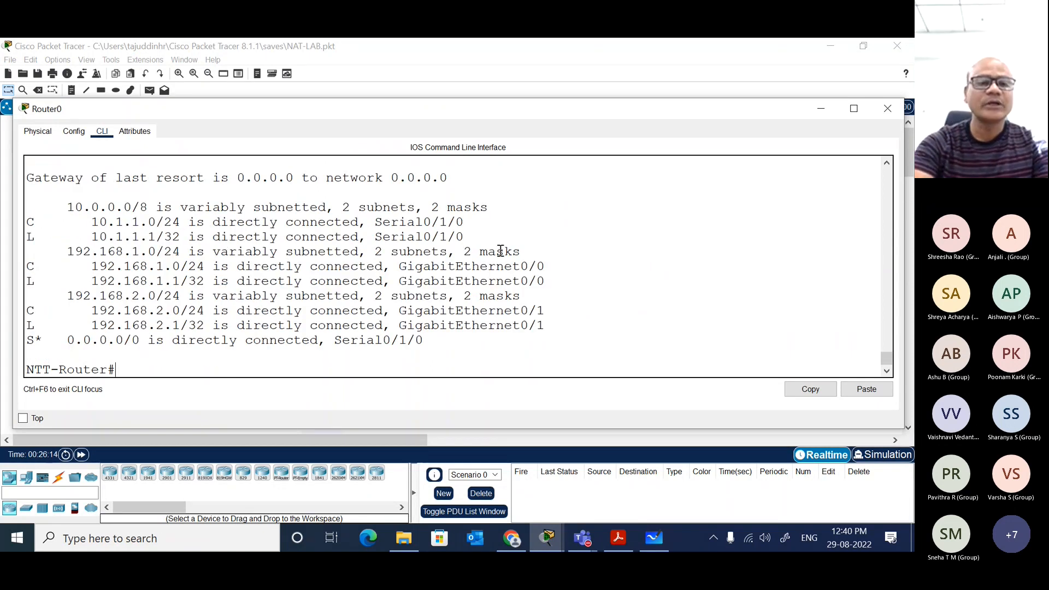
pyautogui.moveTo(425, 340); pyautogui.dragTo(31, 343)
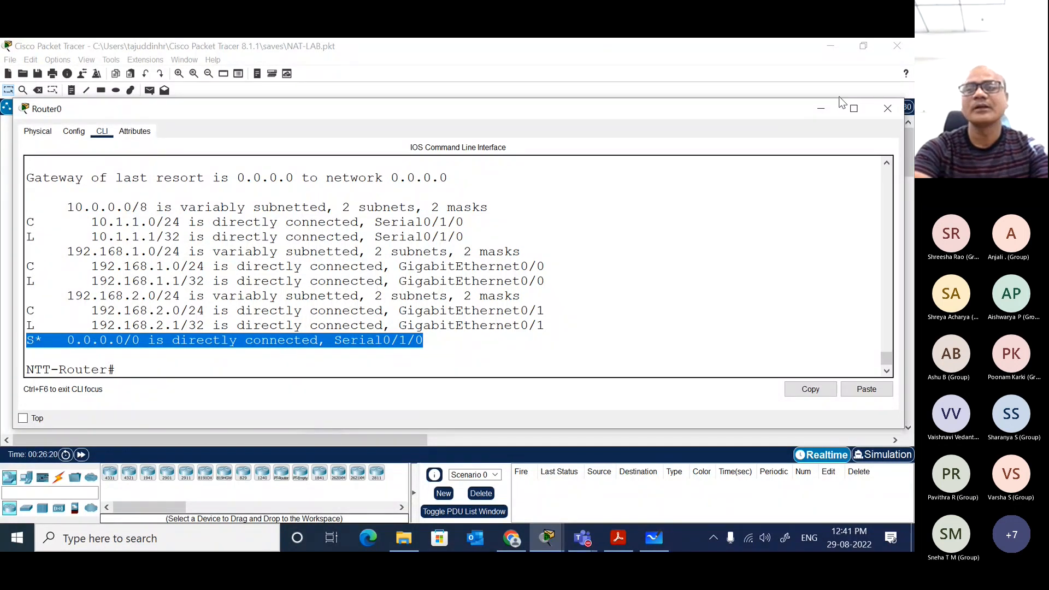
# Step: Ping 8.8.8.8 from PC3's command prompt and widen the window to read the replies
pyautogui.click(782, 74)
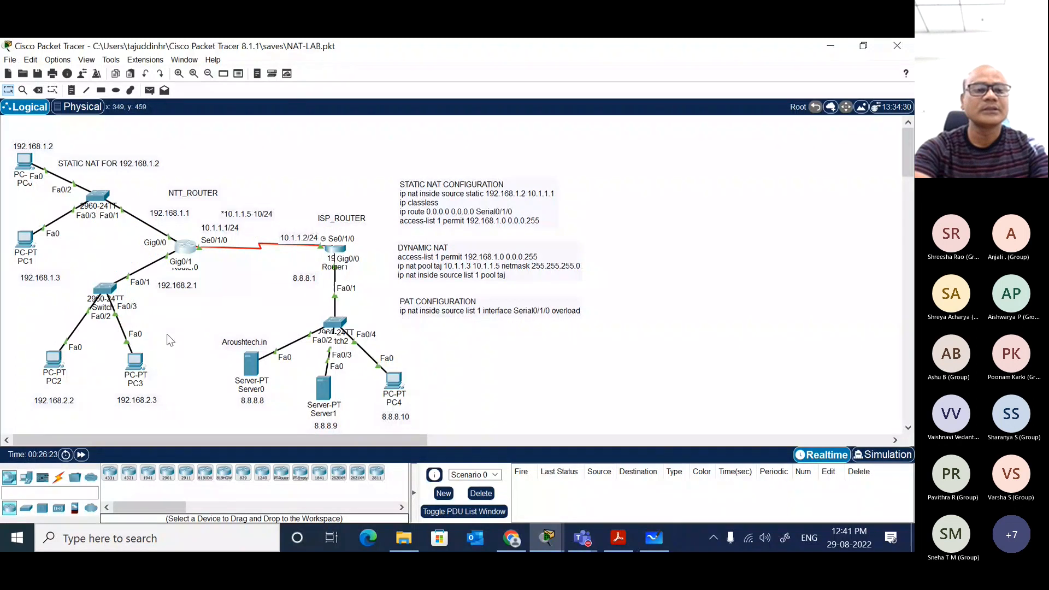
pyautogui.click(135, 362)
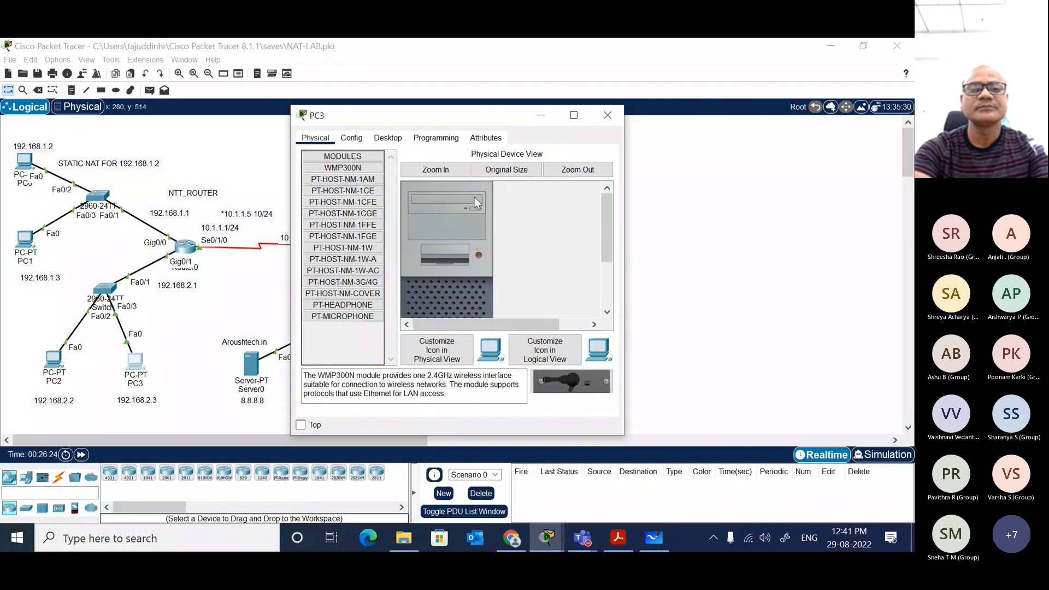
pyautogui.click(389, 139)
pyautogui.click(511, 180)
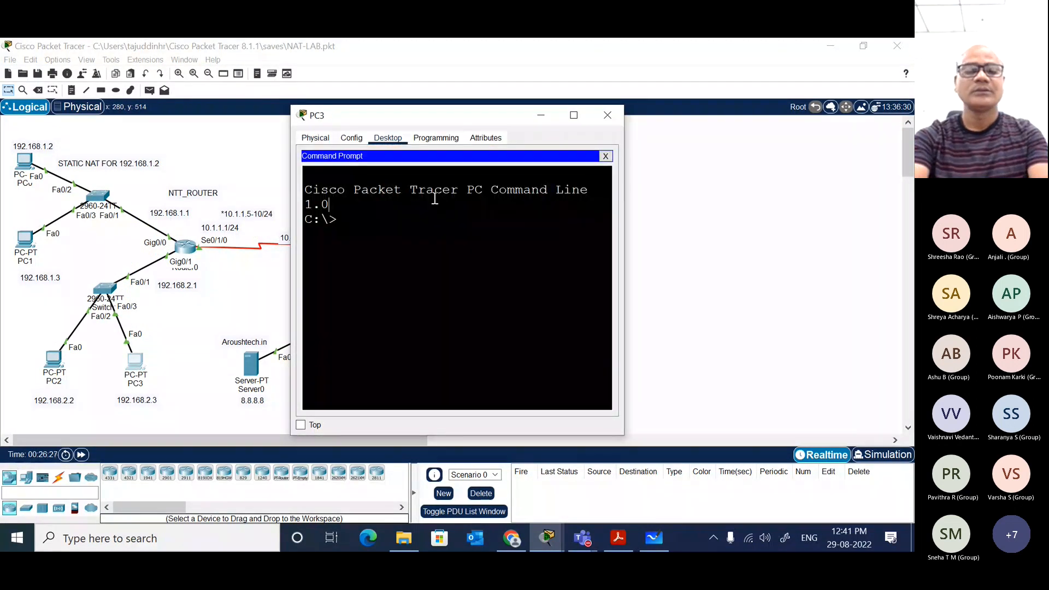
pyautogui.write('ping 8')
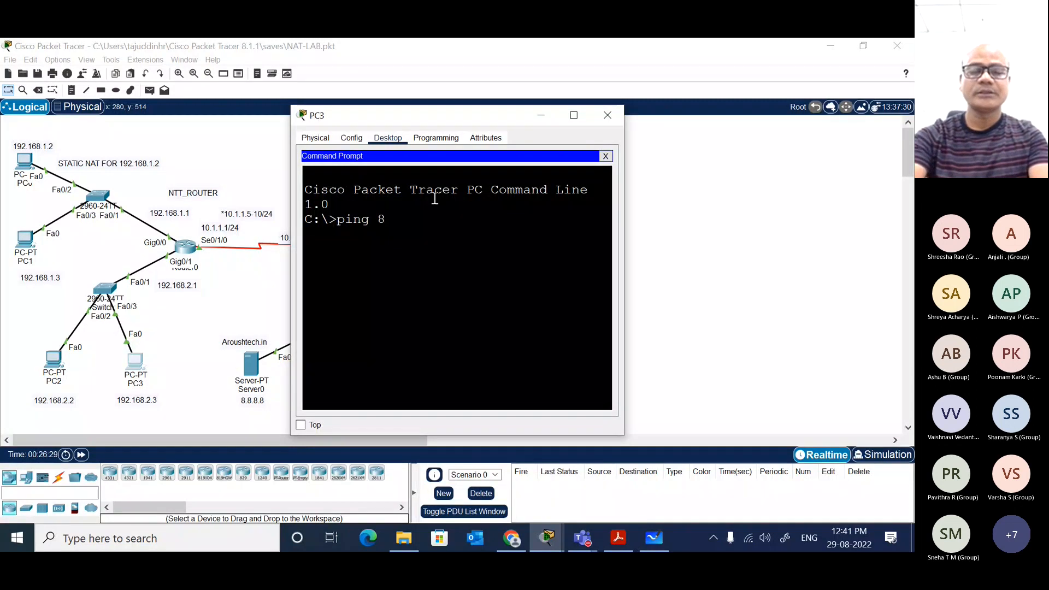
pyautogui.write('.8.8.8')
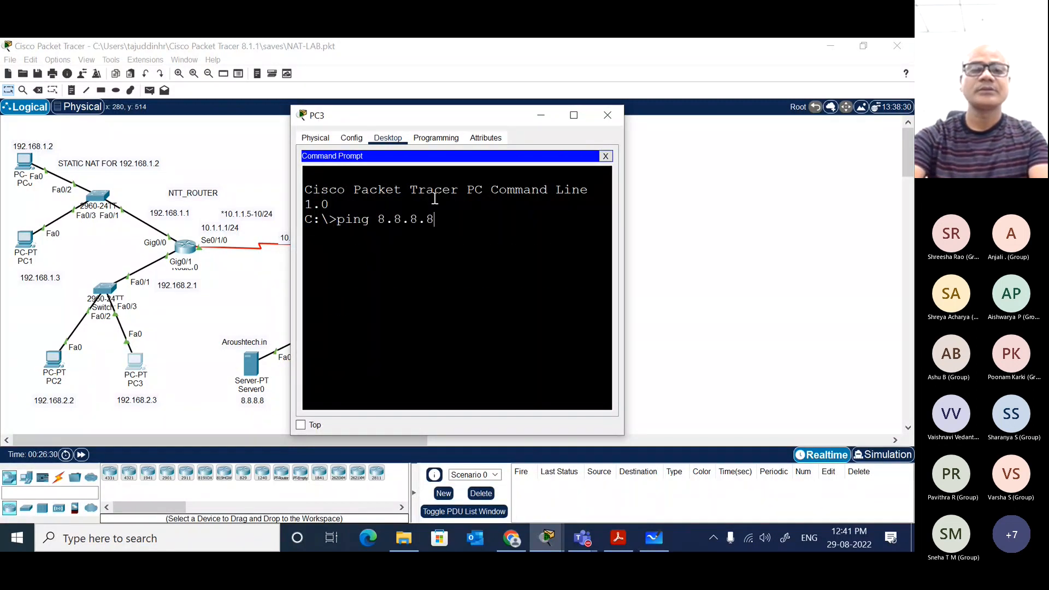
pyautogui.press('Return')
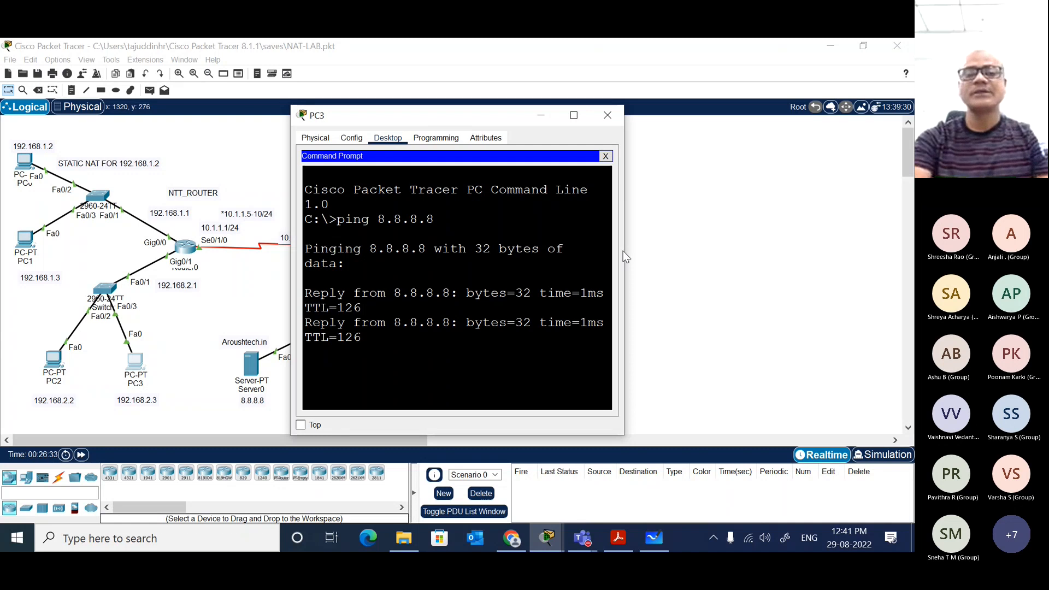
pyautogui.moveTo(623, 258); pyautogui.dragTo(764, 261)
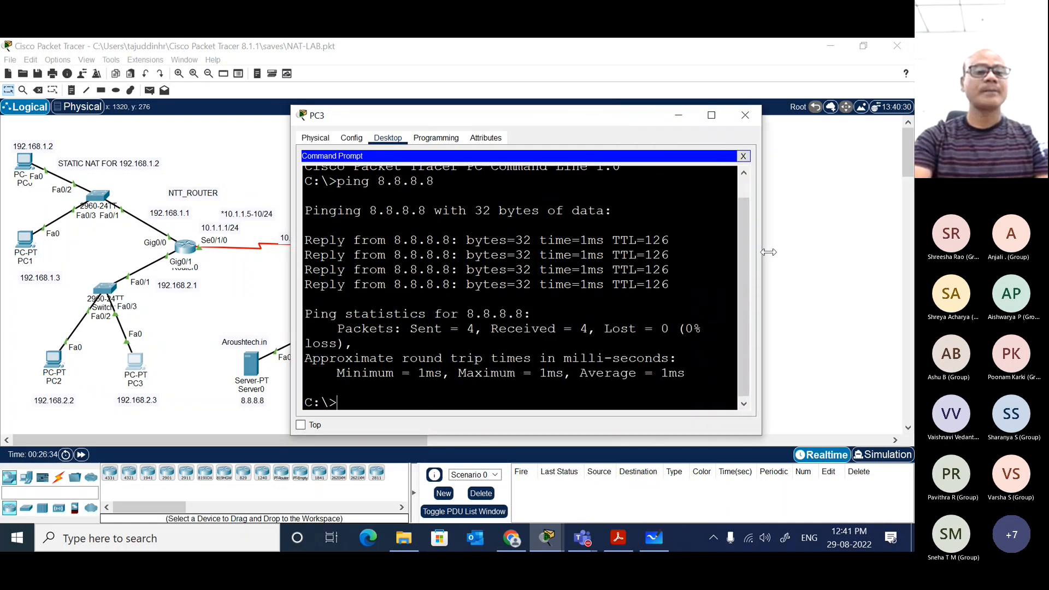
# Step: Close PC2's command prompt, review its IP configuration and close the PC2 window
pyautogui.click(242, 303)
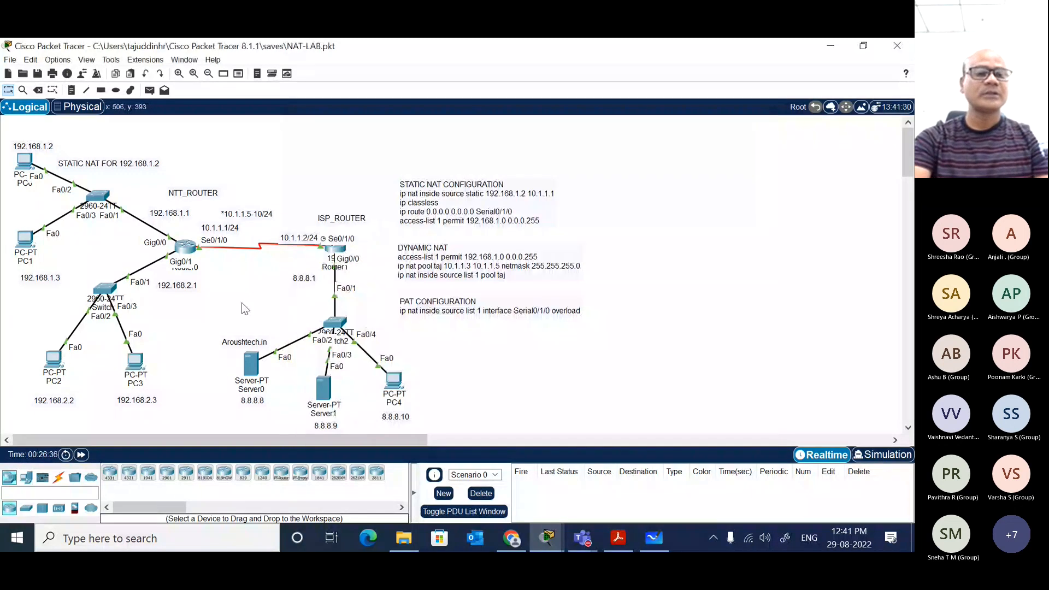
pyautogui.click(54, 361)
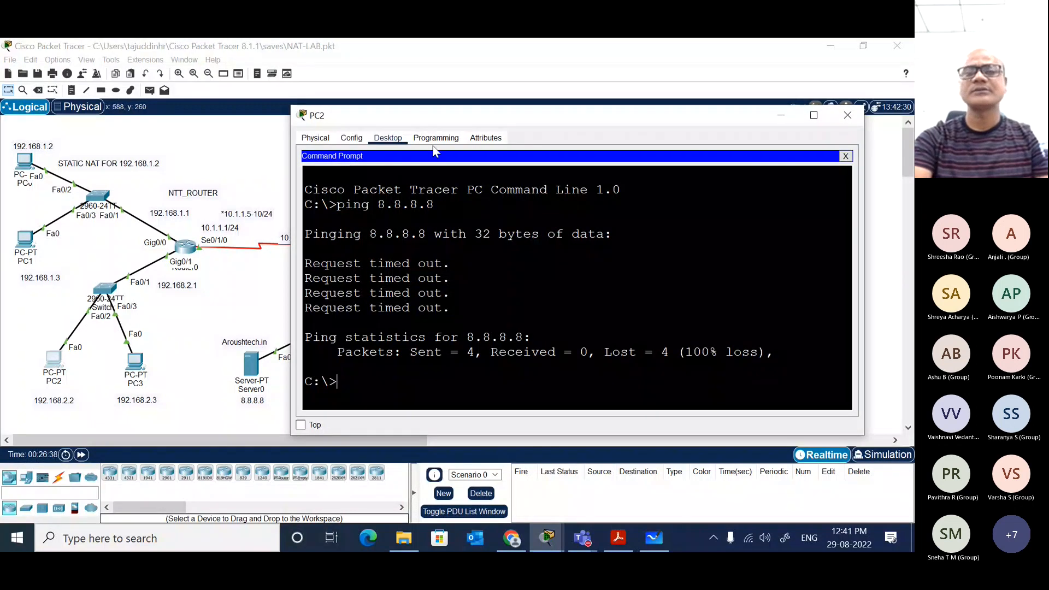
pyautogui.click(844, 156)
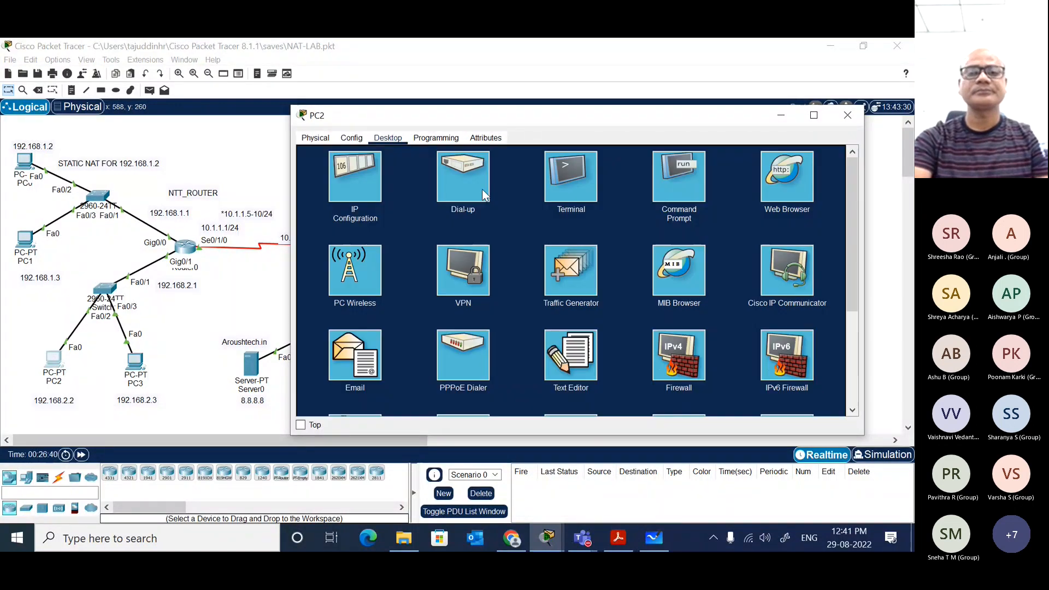
pyautogui.click(378, 178)
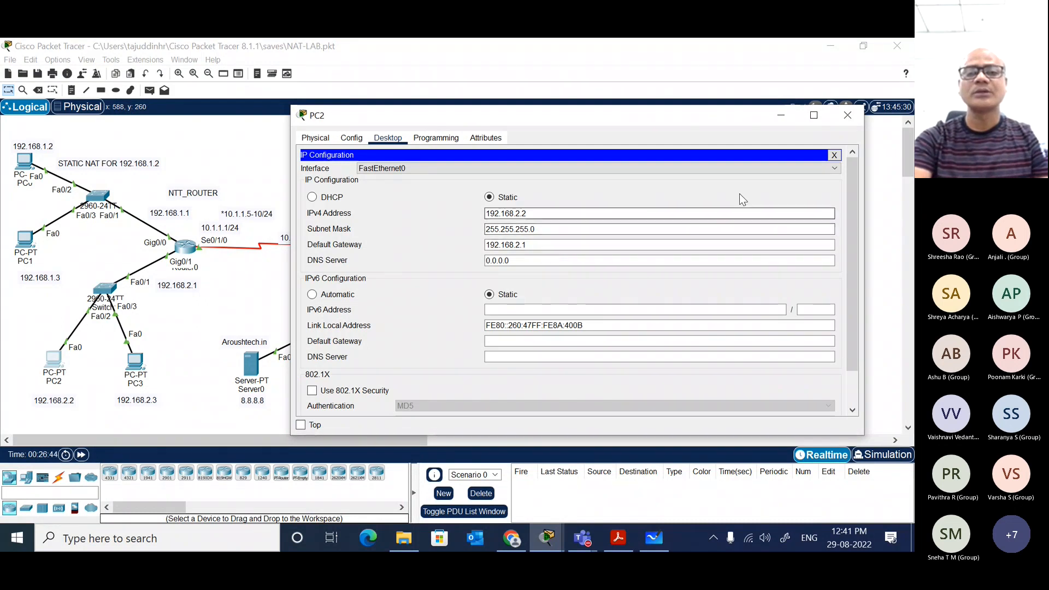
pyautogui.click(834, 155)
pyautogui.click(847, 115)
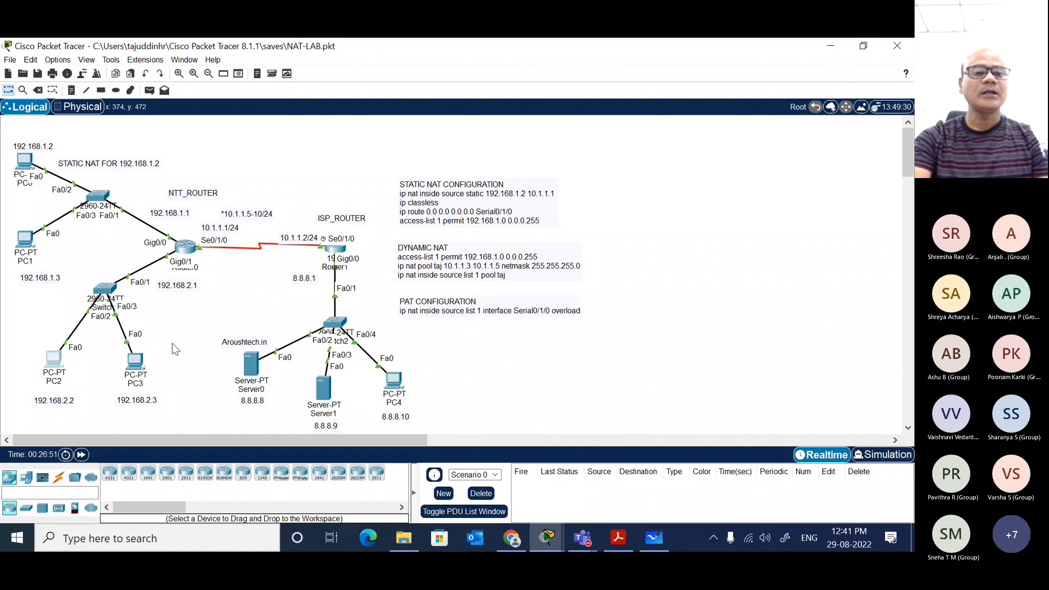
# Step: Recheck PC3's ping output, run show ip nat translations on Router0 and highlight the icmp entries
pyautogui.click(135, 360)
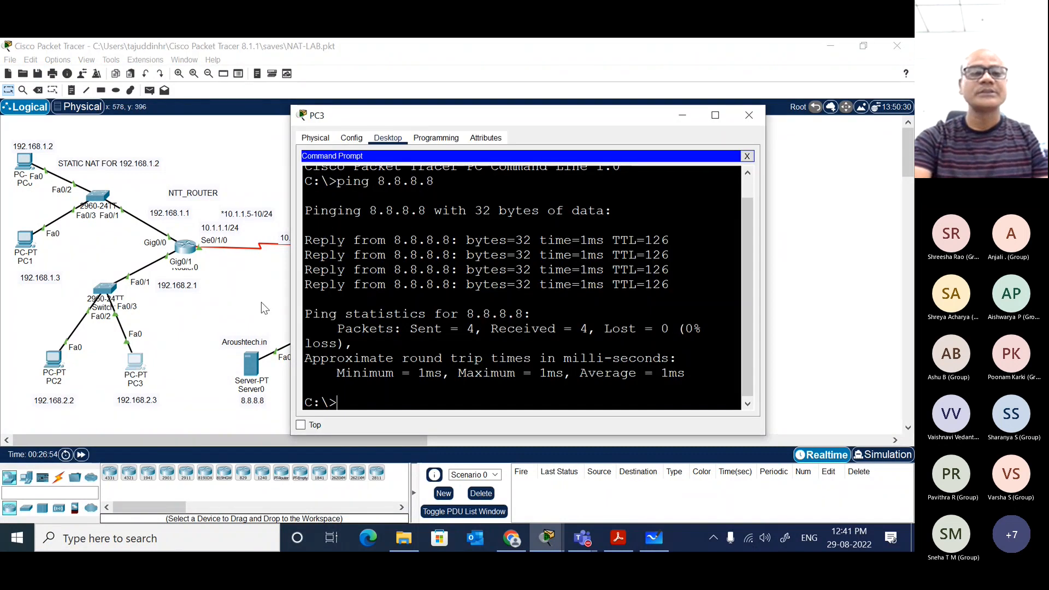
pyautogui.click(238, 307)
pyautogui.click(183, 251)
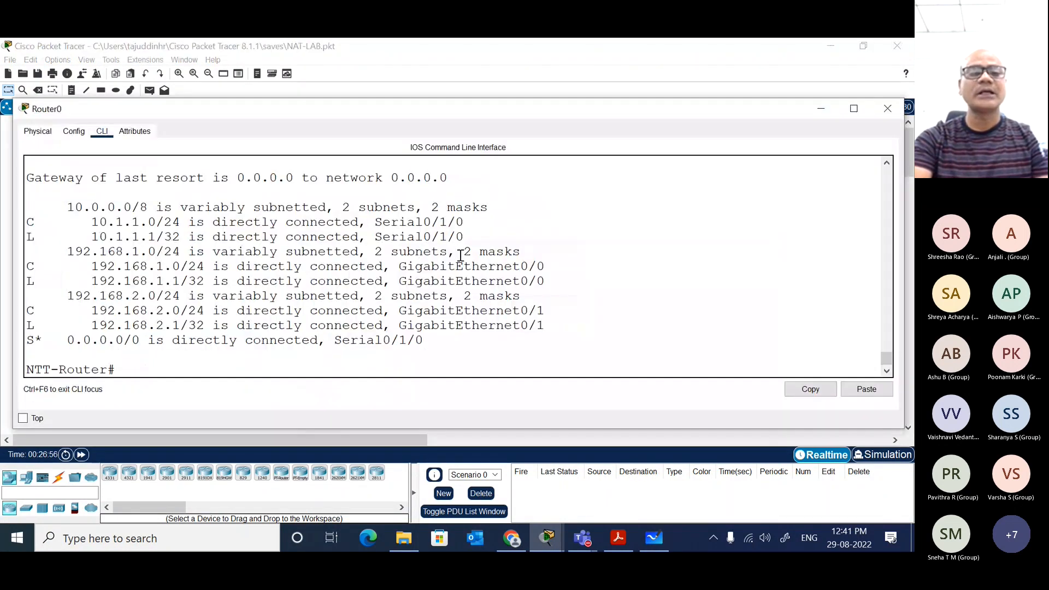
pyautogui.write('sh')
pyautogui.press('Tab')
pyautogui.write('ip')
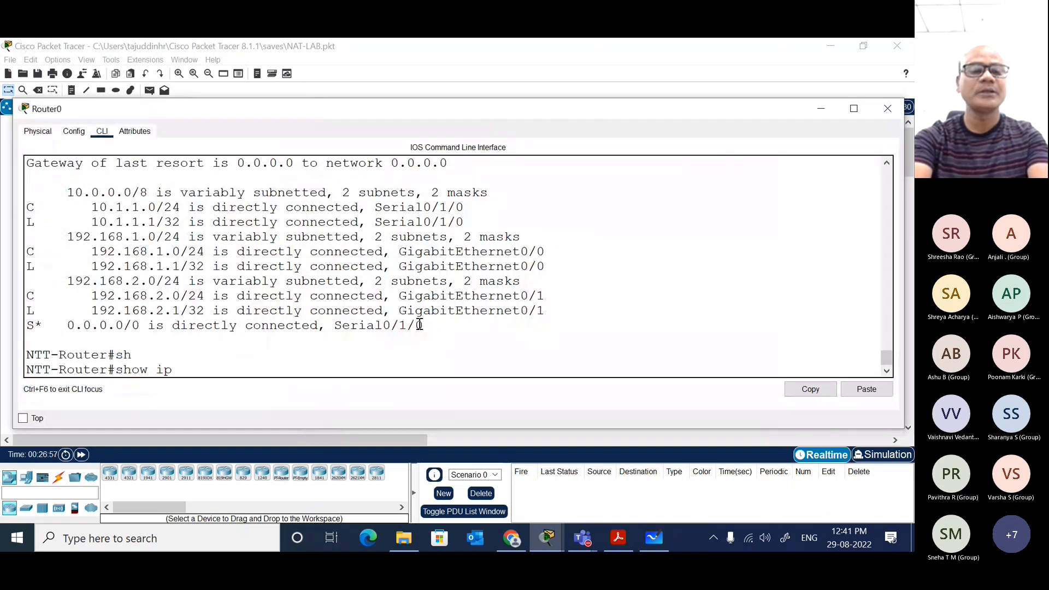
pyautogui.write(' na')
pyautogui.press('Tab')
pyautogui.write('tr')
pyautogui.press('Tab')
pyautogui.press('Return')
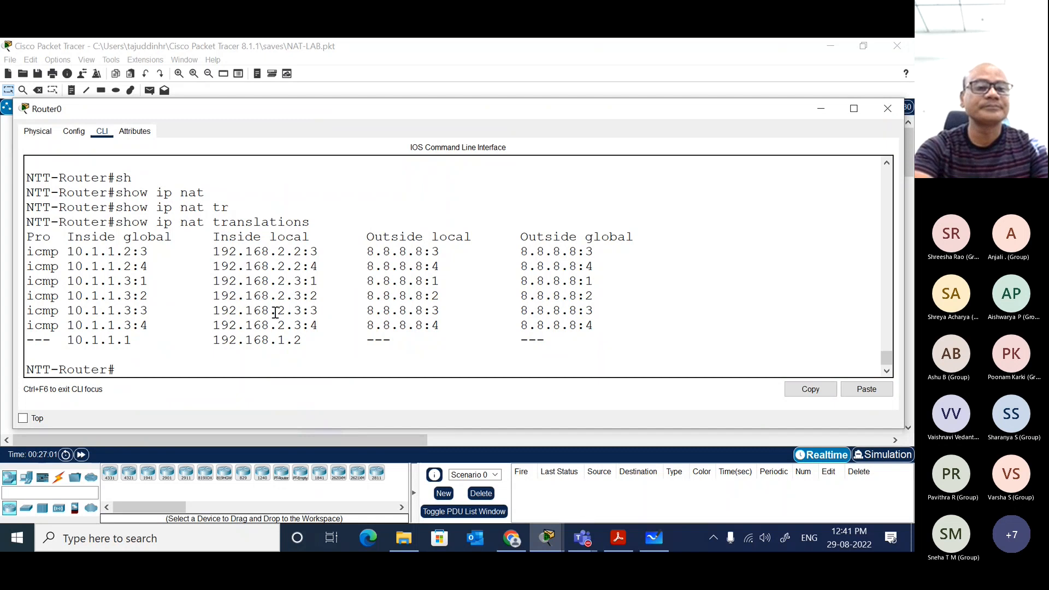
pyautogui.moveTo(28, 252); pyautogui.dragTo(621, 333)
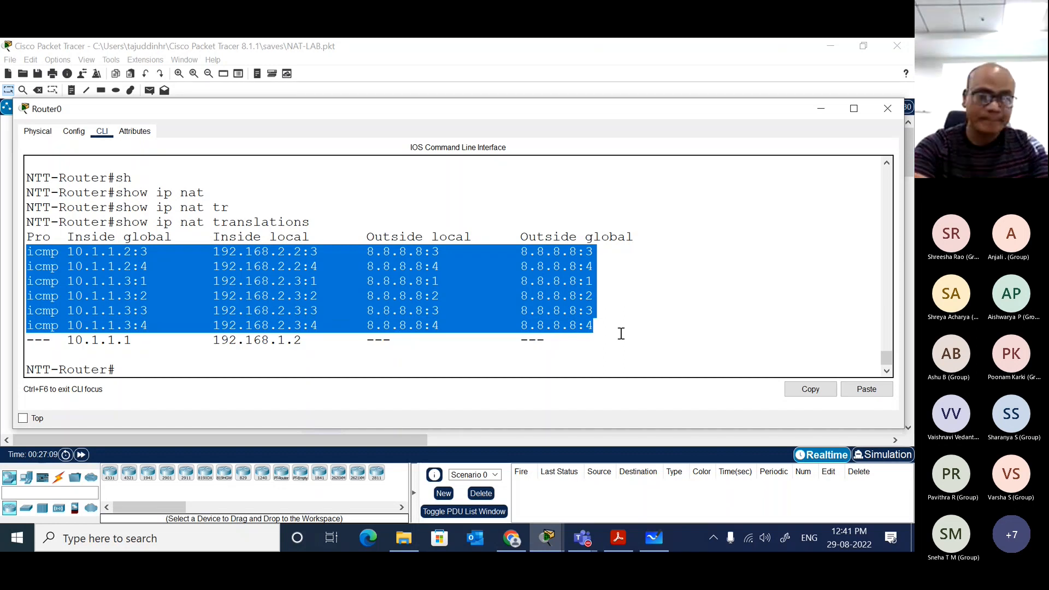
# Step: Check PC2's IPv4 address again to compare it with the translation entries
pyautogui.click(887, 108)
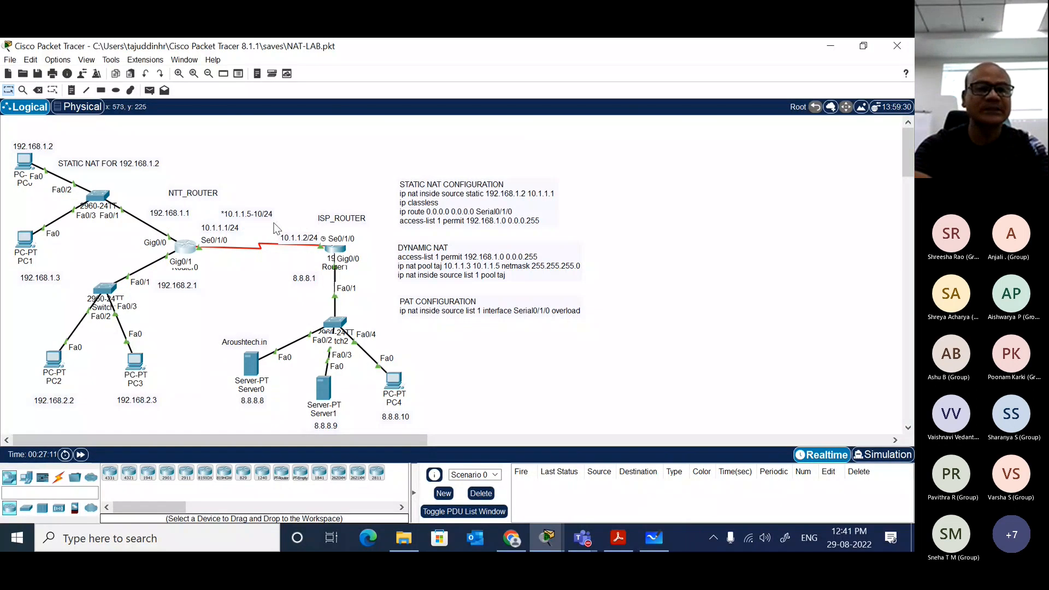
pyautogui.click(51, 359)
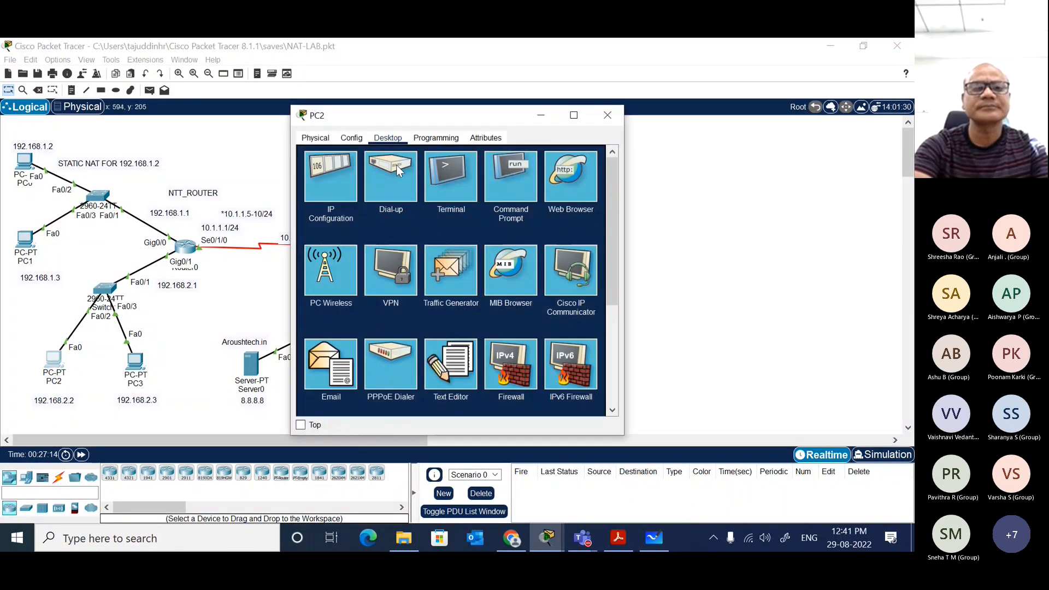
pyautogui.click(335, 174)
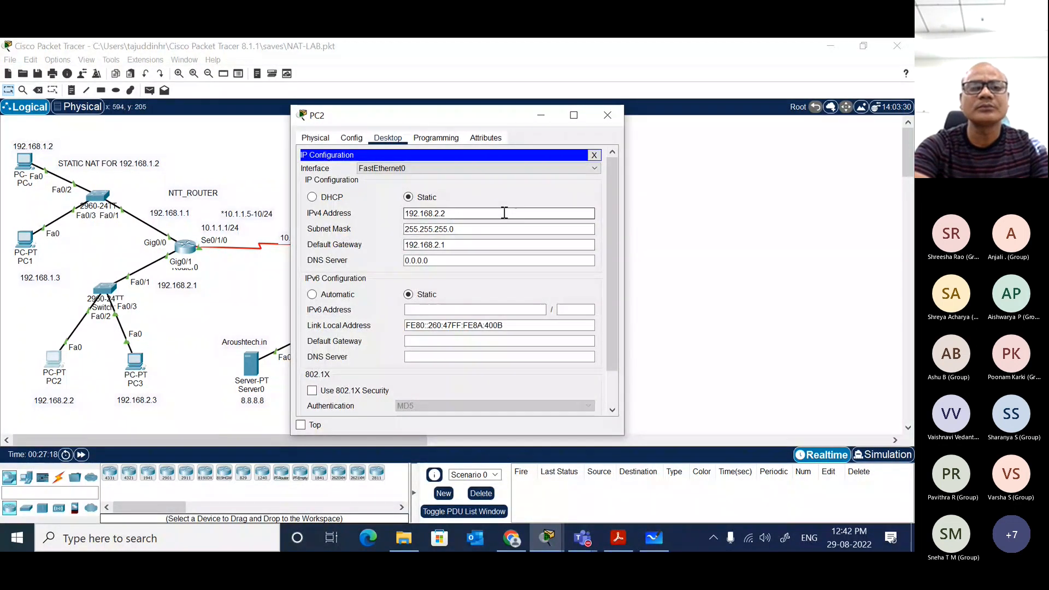
pyautogui.click(594, 155)
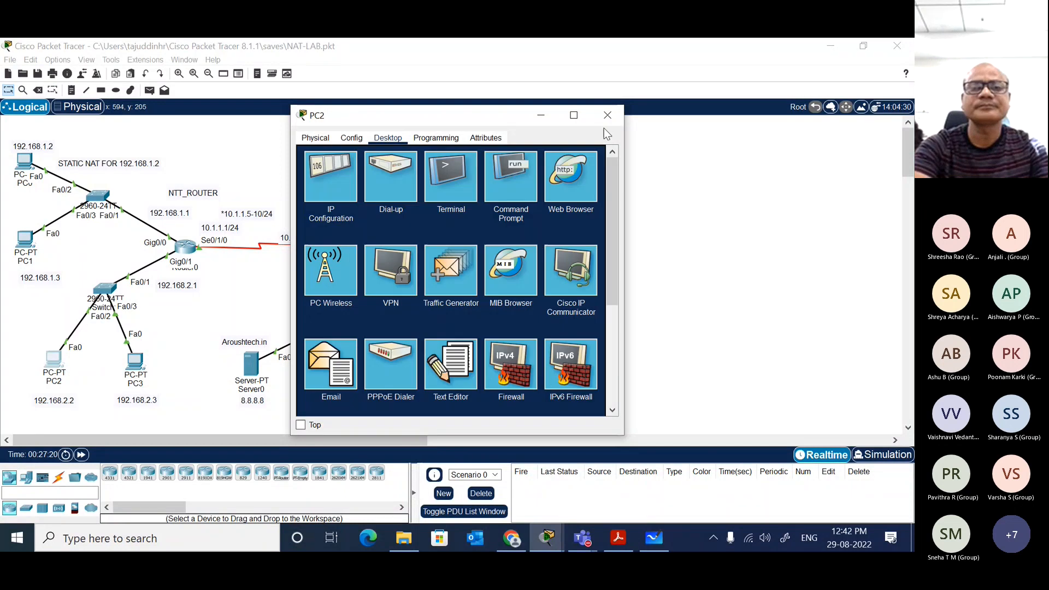
pyautogui.click(606, 114)
# Step: Run sh ip int bri on Router0, review the interface addresses and close the router window
pyautogui.click(187, 250)
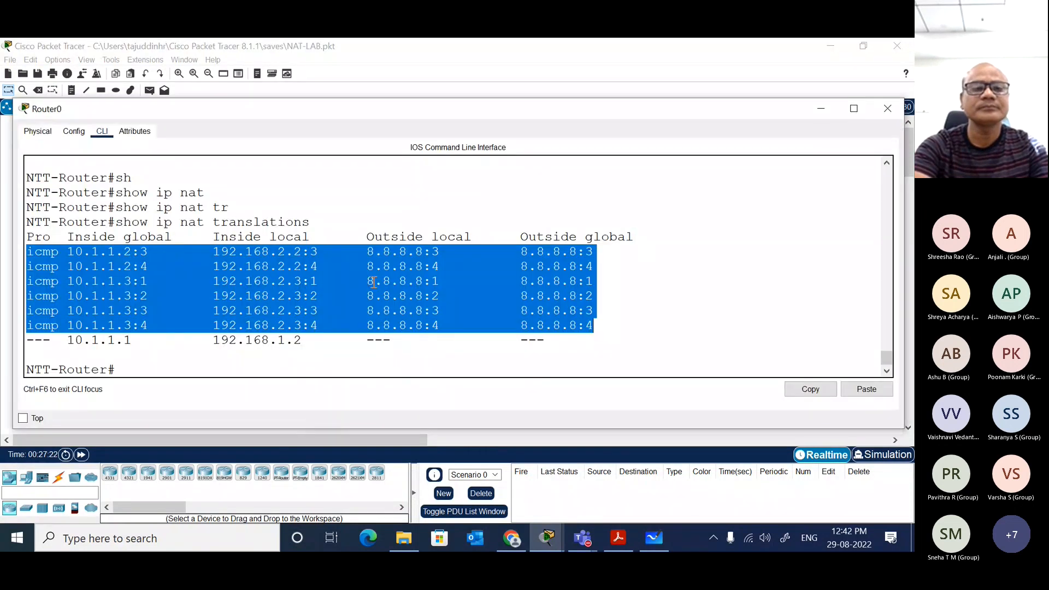
pyautogui.click(345, 314)
pyautogui.write('ip')
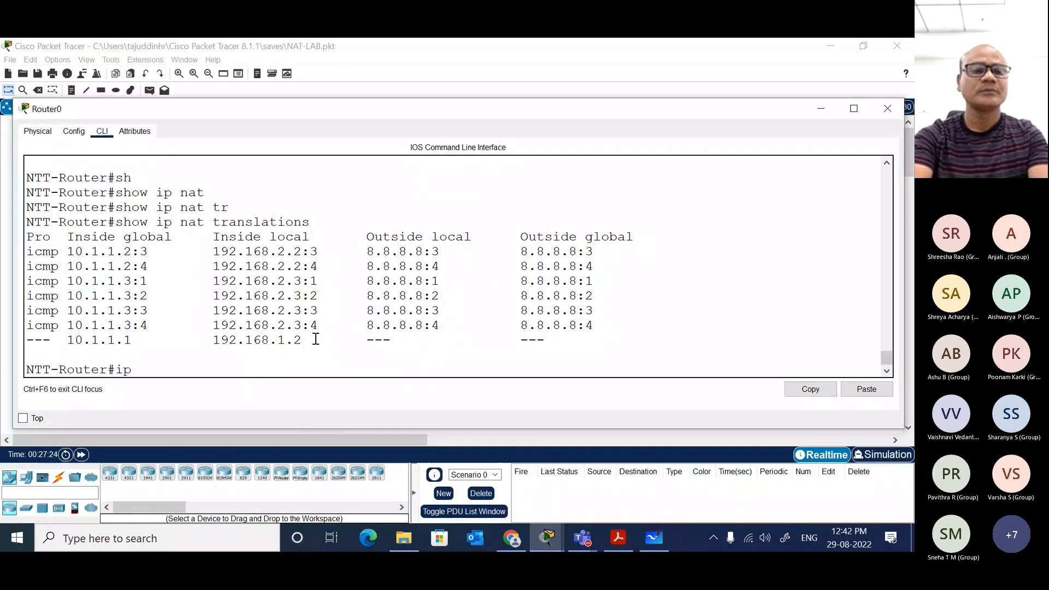
pyautogui.write(' int bri')
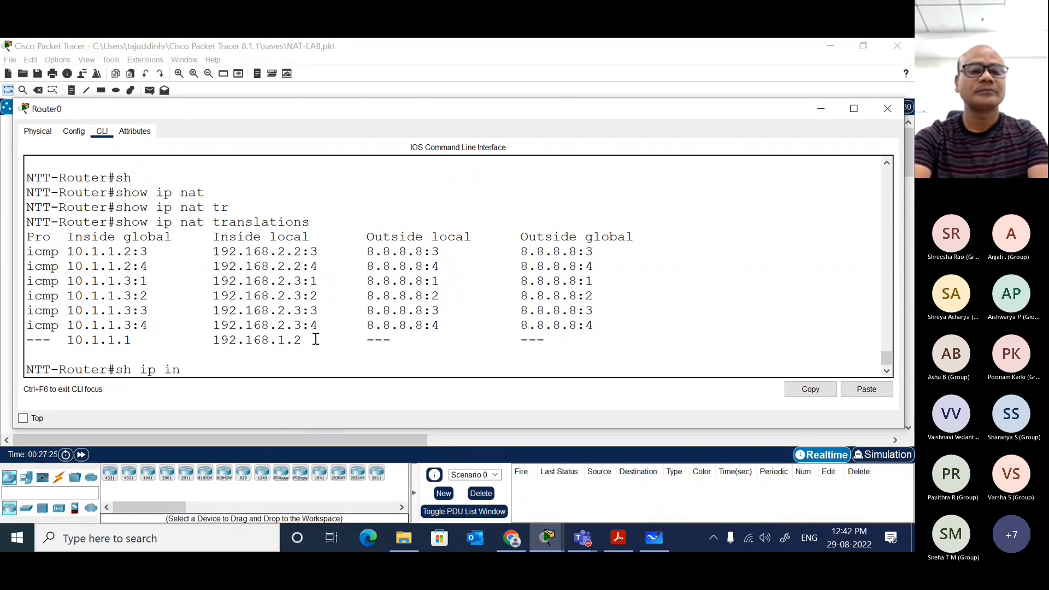
pyautogui.press('Return')
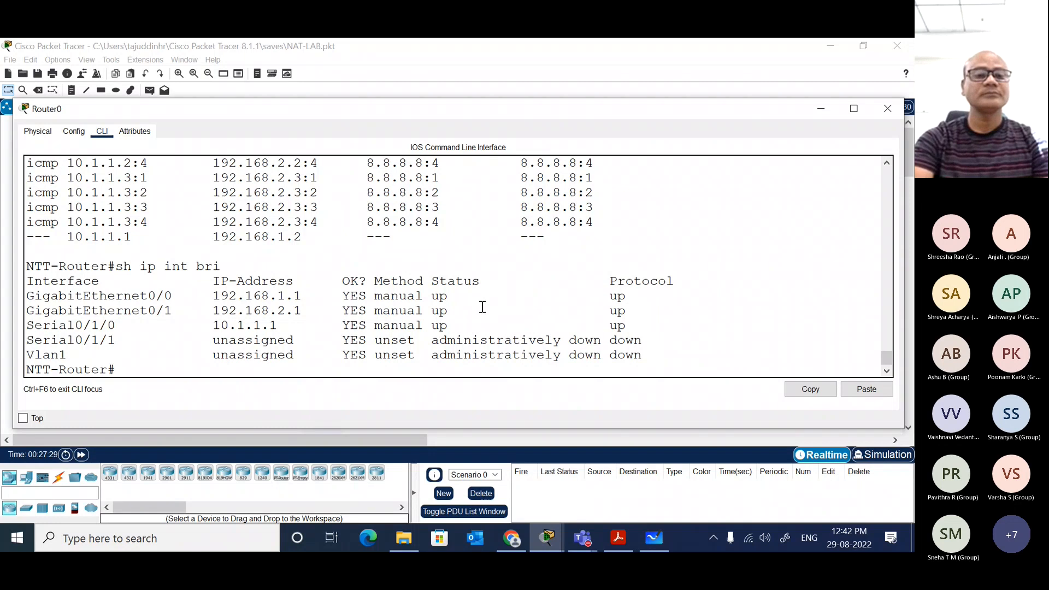
pyautogui.click(888, 109)
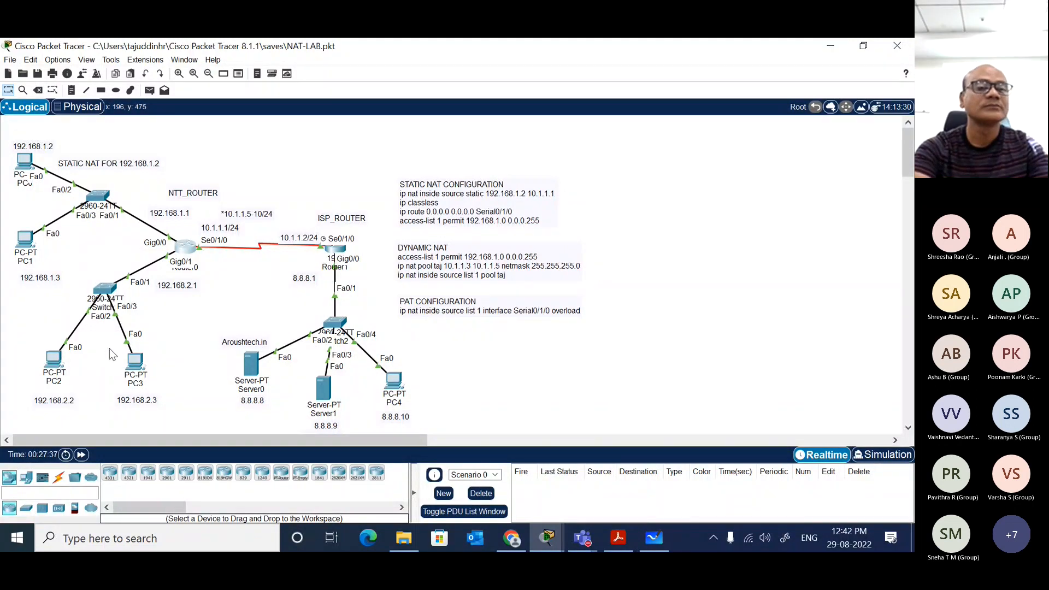
# Step: Display Router0's running configuration with sh run in a widened window and highlight the access-list 1 permit entry for 192.168.2.0
pyautogui.click(183, 254)
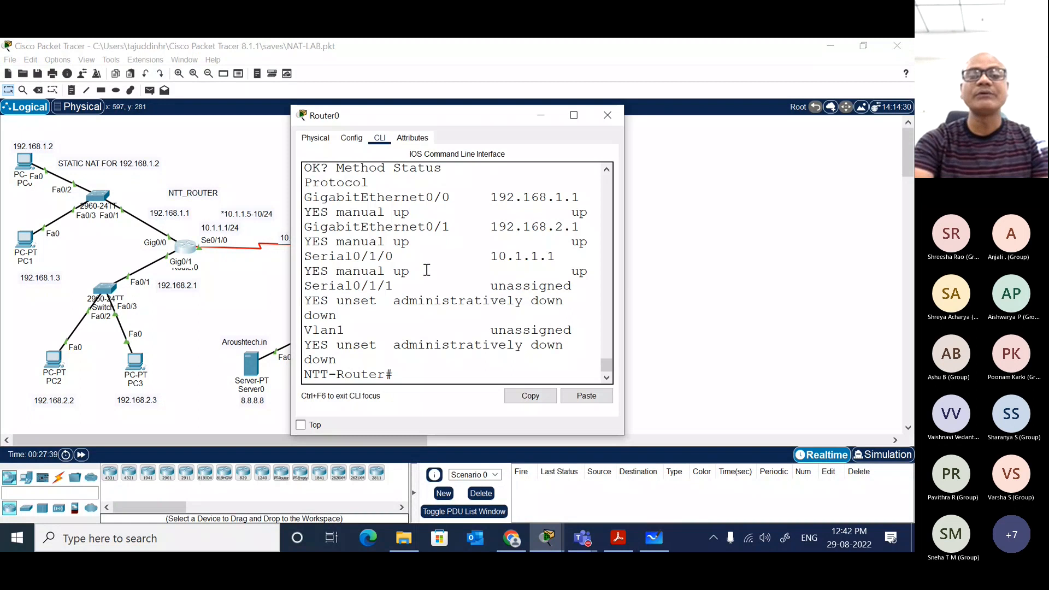
pyautogui.moveTo(623, 270); pyautogui.dragTo(889, 306)
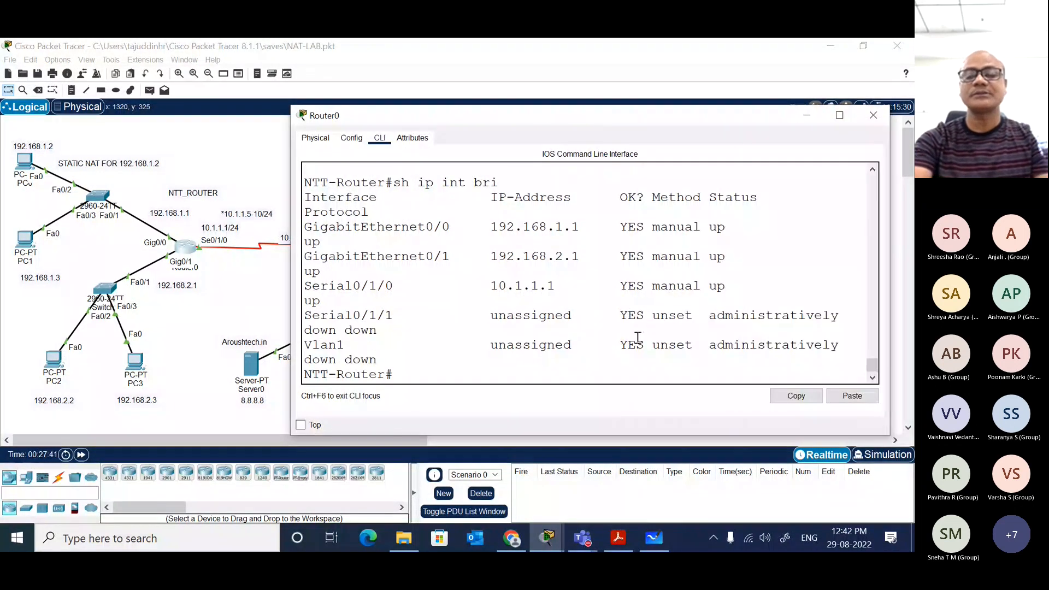
pyautogui.press('Return')
pyautogui.write('sh run')
pyautogui.press('Return')
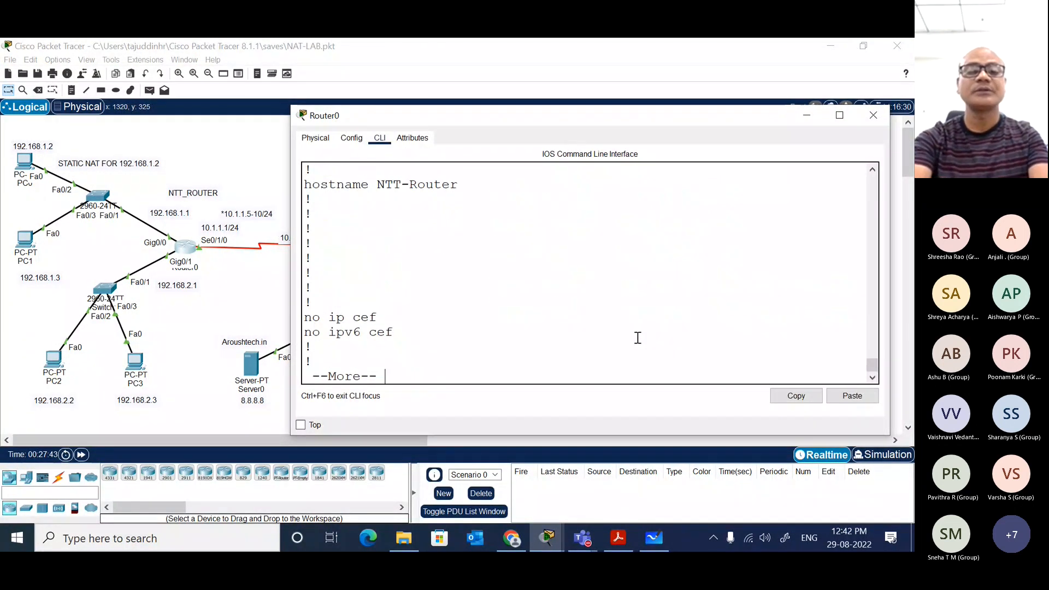
pyautogui.press('space')
pyautogui.press('space')
pyautogui.press('space')
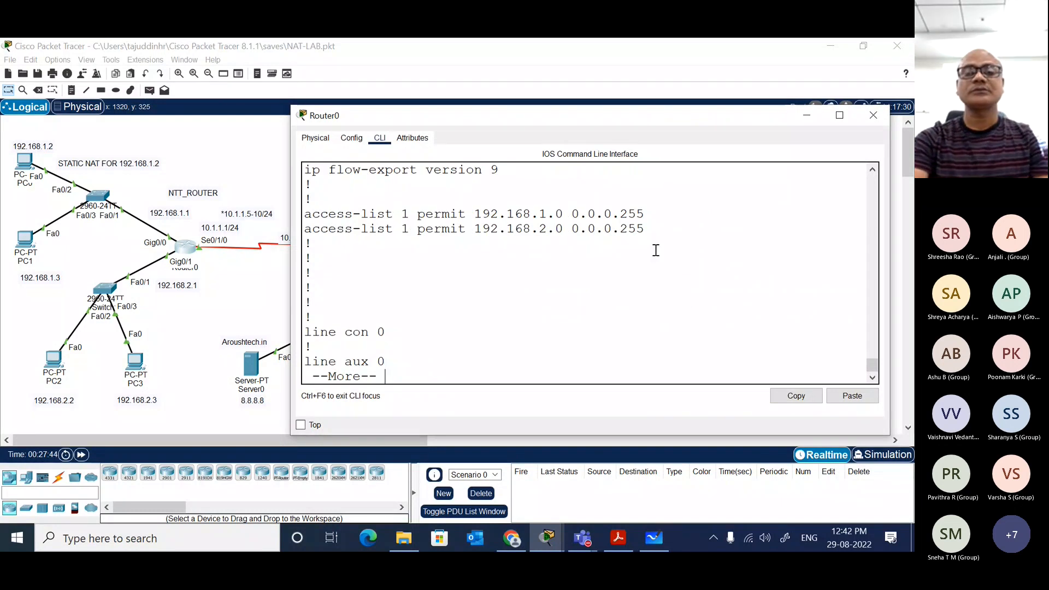
pyautogui.moveTo(646, 228); pyautogui.dragTo(307, 230)
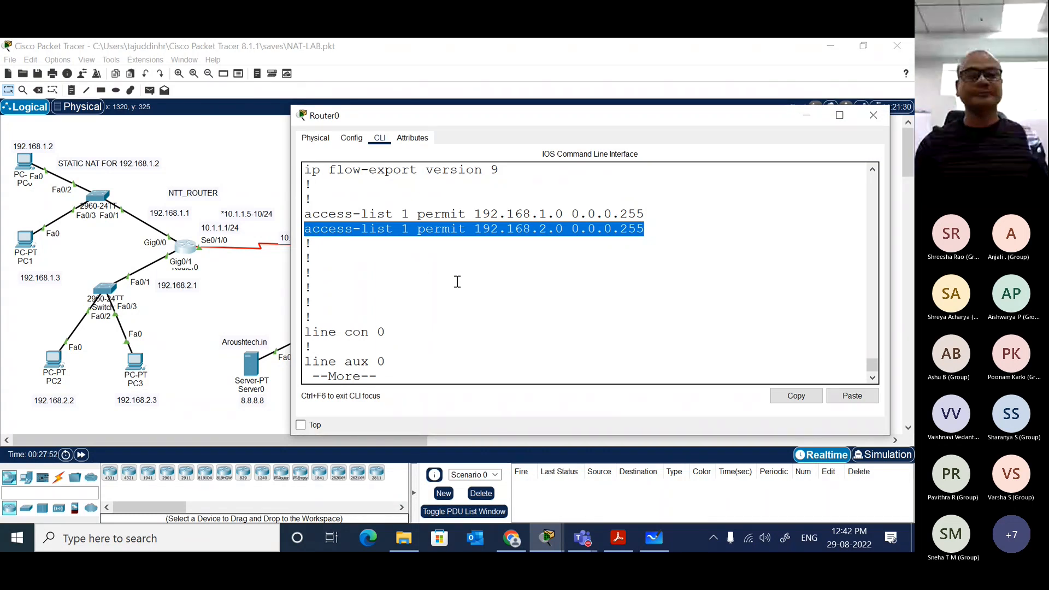
pyautogui.click(208, 280)
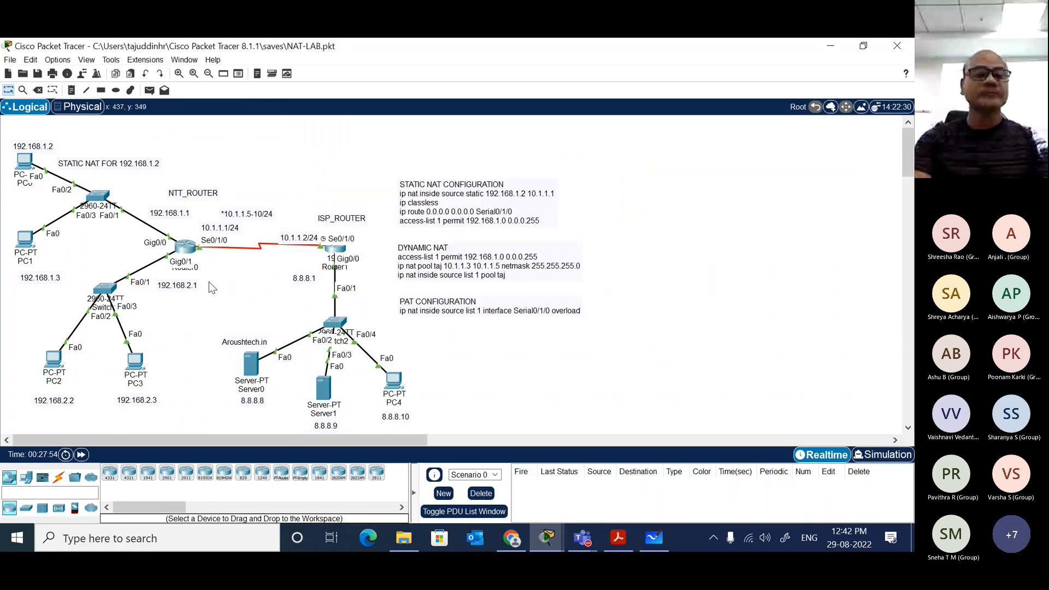
pyautogui.click(135, 362)
pyautogui.click(746, 156)
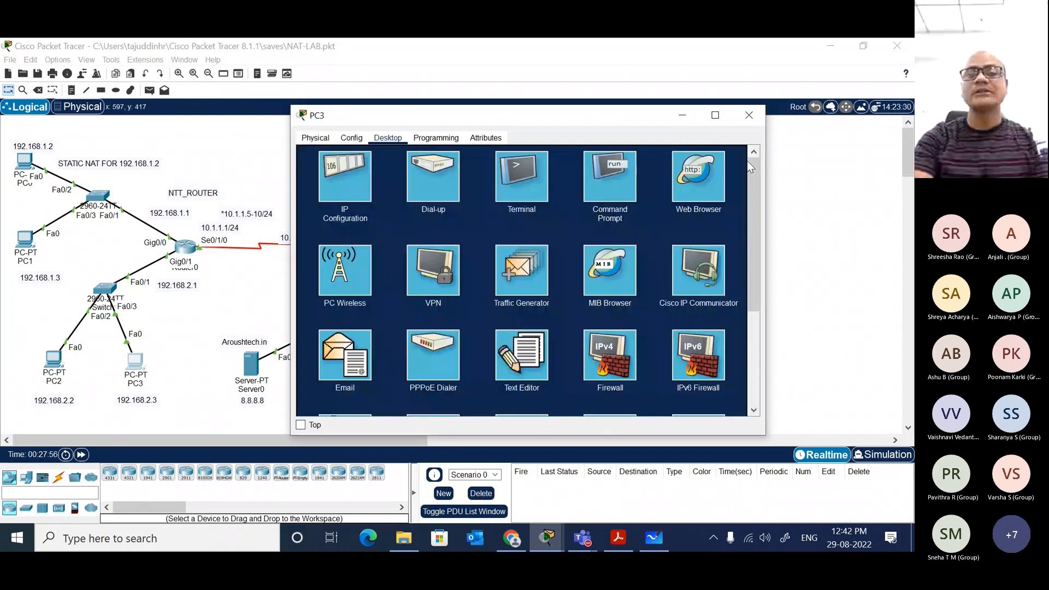
pyautogui.click(698, 176)
pyautogui.click(460, 173)
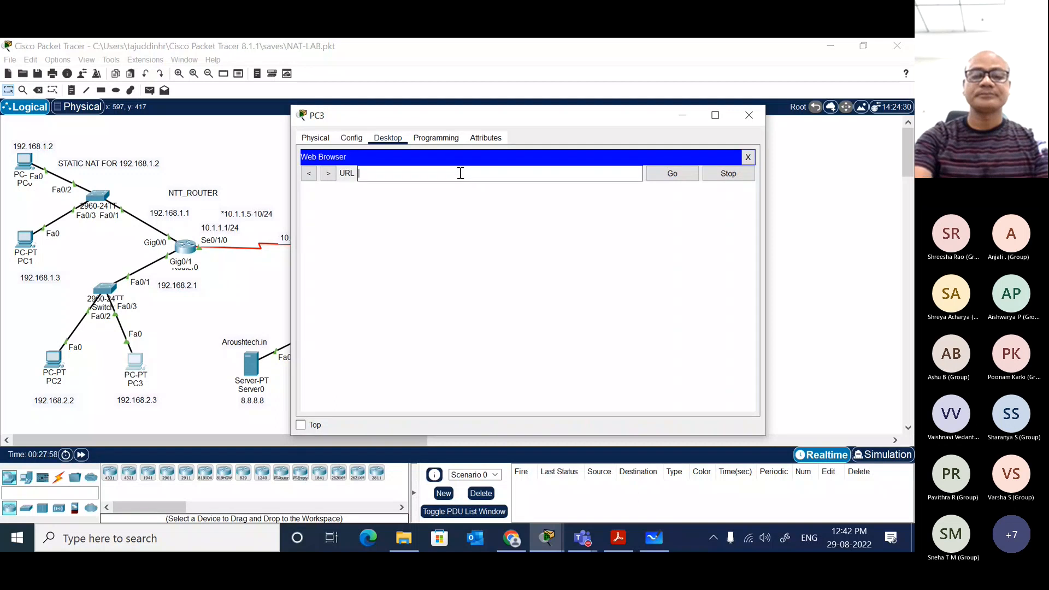
pyautogui.write('8.8.8.8')
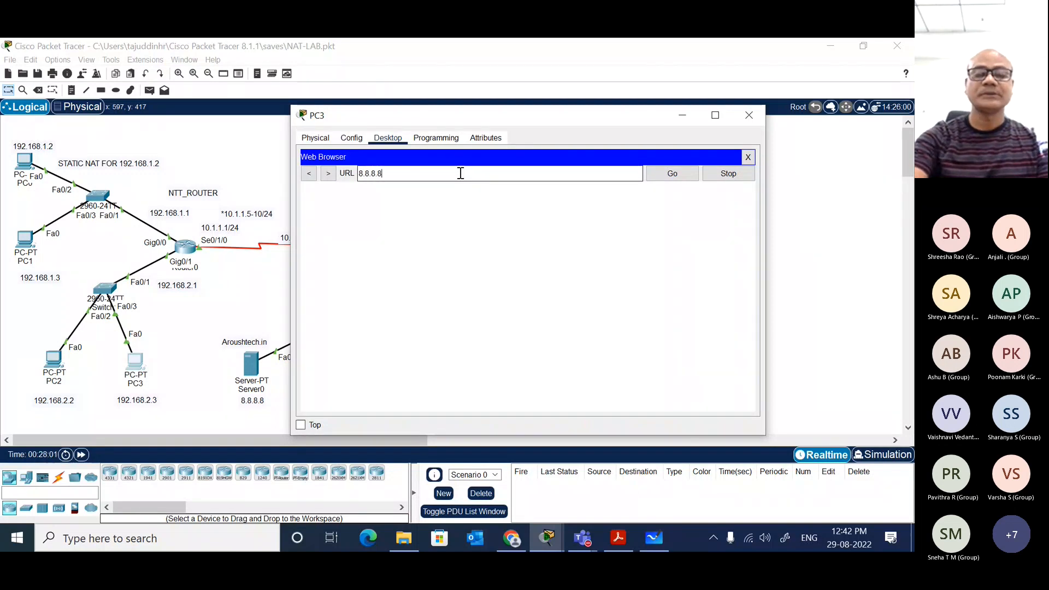
pyautogui.press('Return')
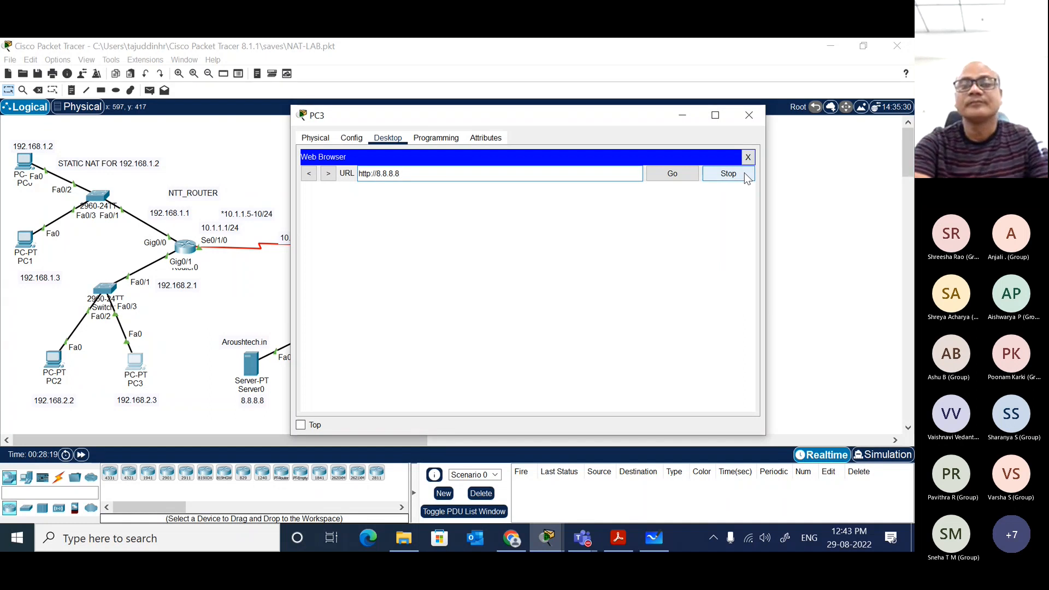
pyautogui.click(677, 176)
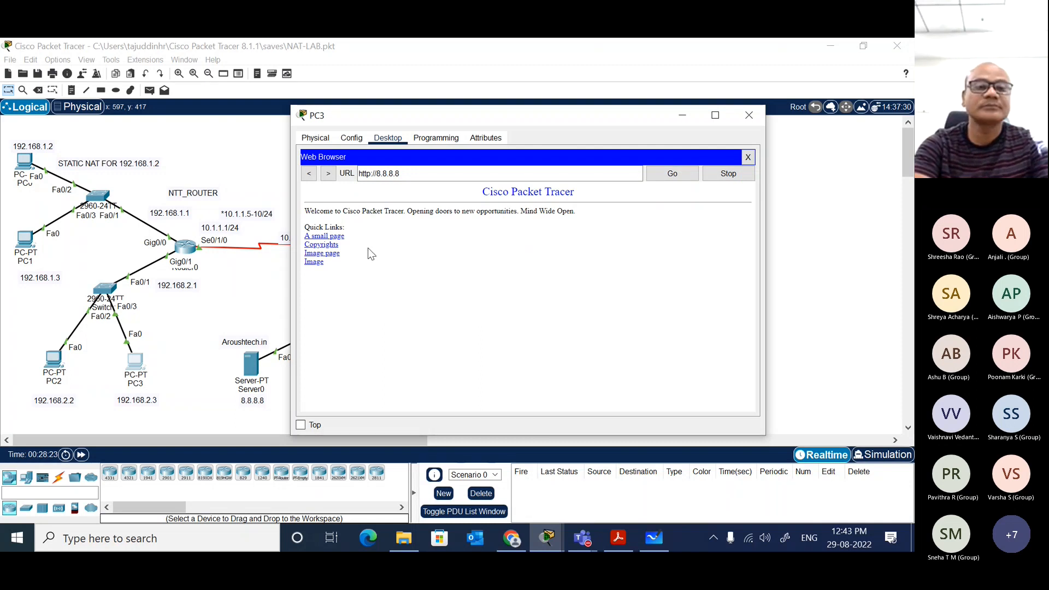
pyautogui.click(330, 254)
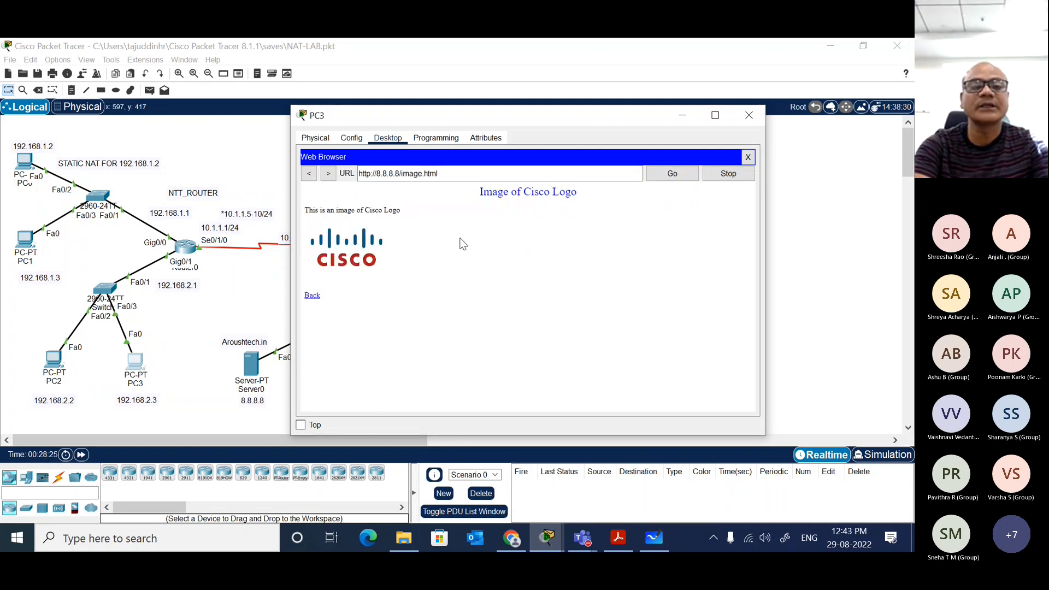
pyautogui.click(748, 115)
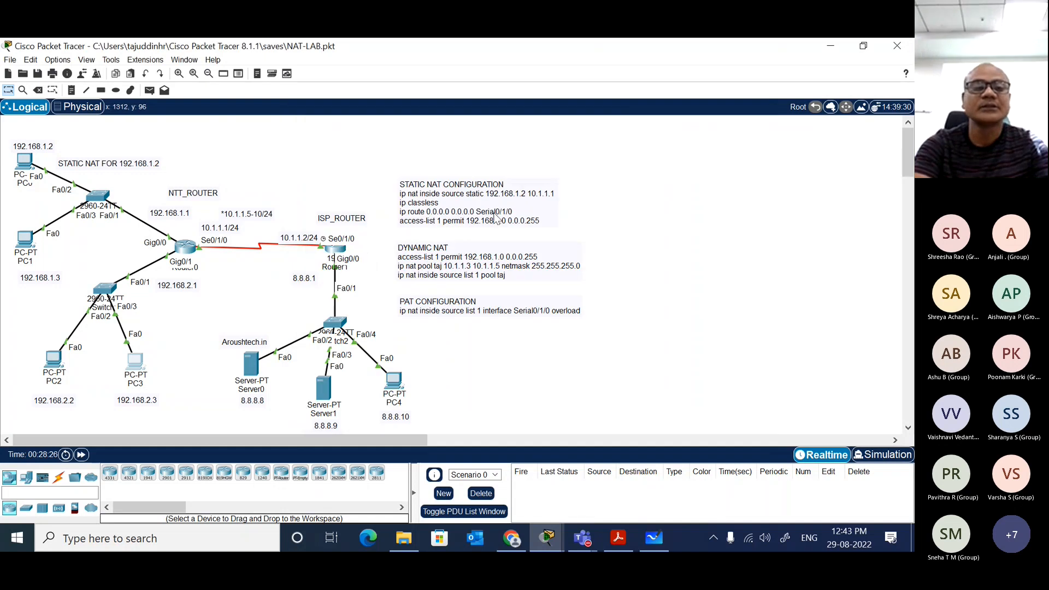
# Step: Finish the running-config listing on Router0 and run show ip nat translations
pyautogui.click(185, 247)
pyautogui.click(486, 295)
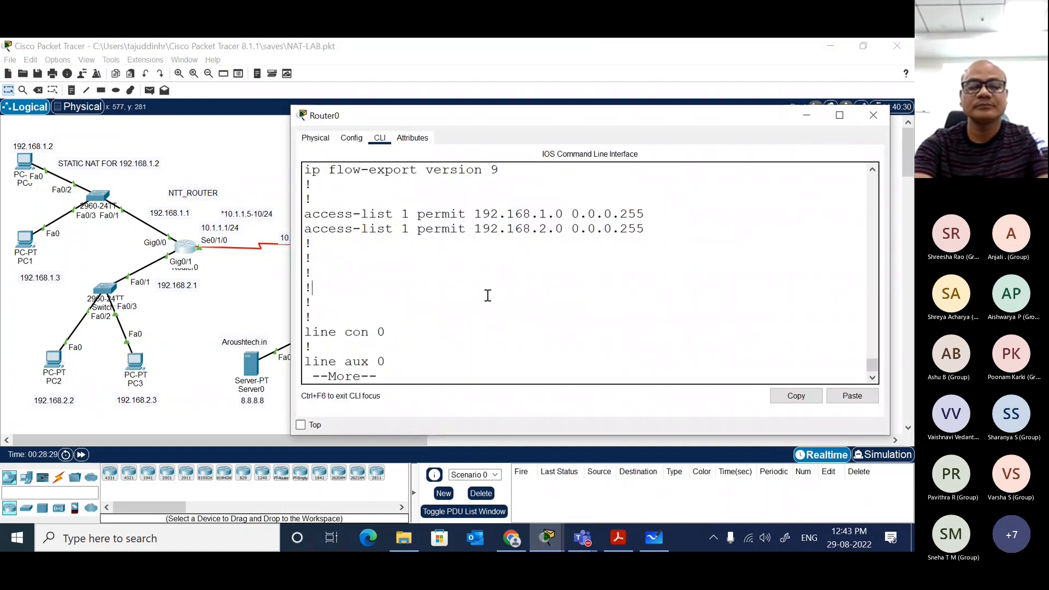
pyautogui.press('space')
pyautogui.write('sh ip int bri')
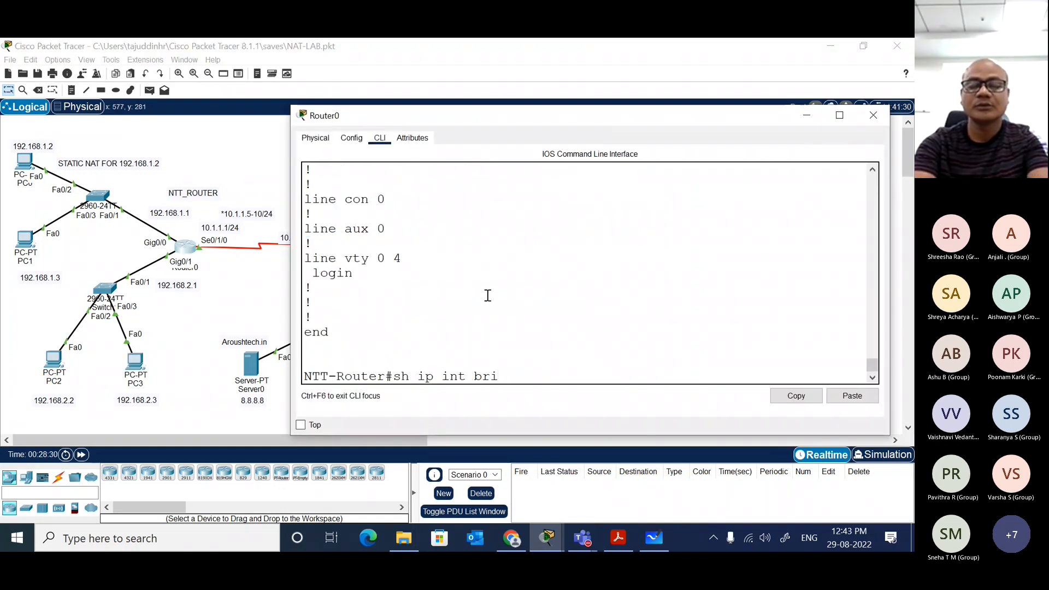
pyautogui.press('Up')
pyautogui.press('Return')
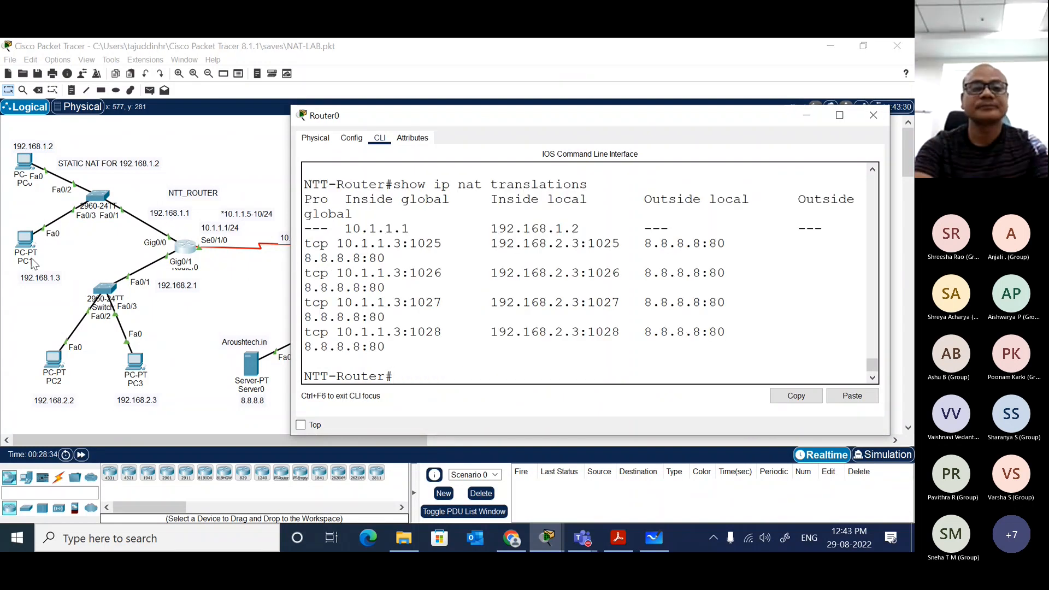
# Step: Maximize the Router0 window, highlight the tcp translation entries and port 80 under Outside global, and close the window
pyautogui.doubleClick(362, 113)
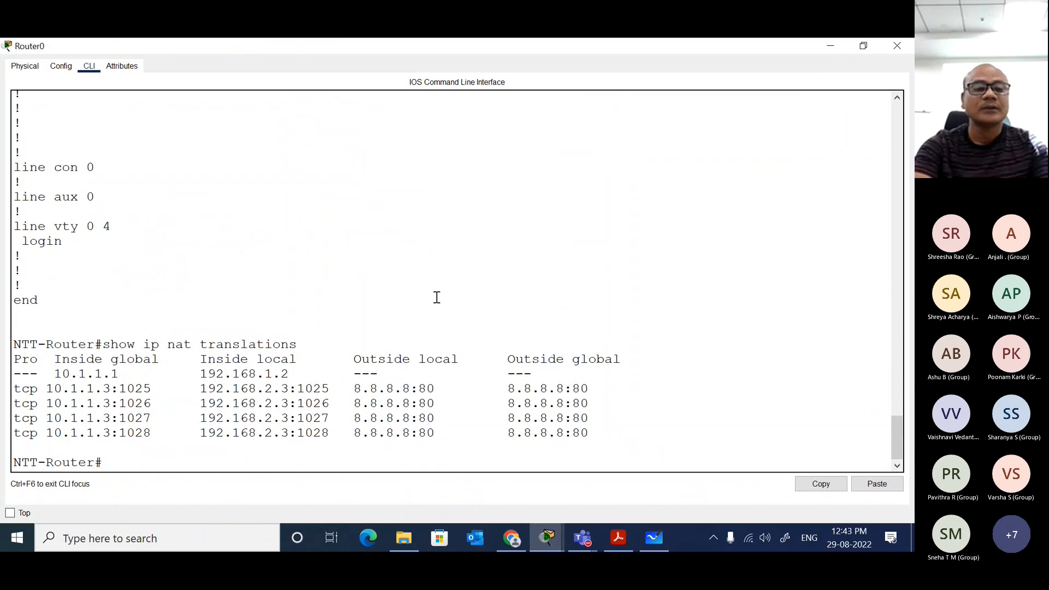
pyautogui.moveTo(16, 392); pyautogui.dragTo(61, 433)
pyautogui.click(113, 403)
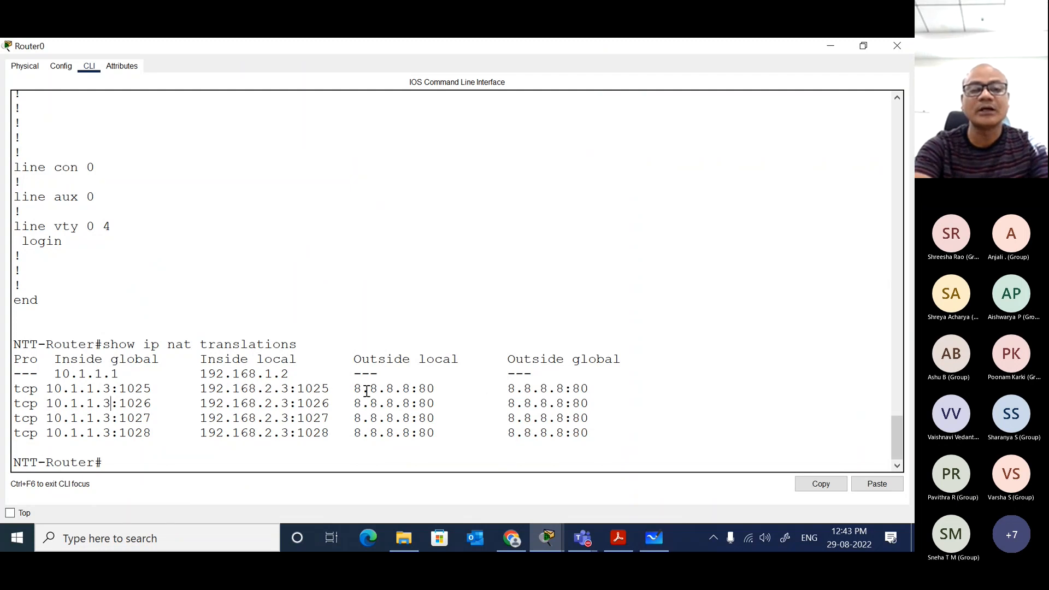
pyautogui.moveTo(508, 391); pyautogui.dragTo(574, 393)
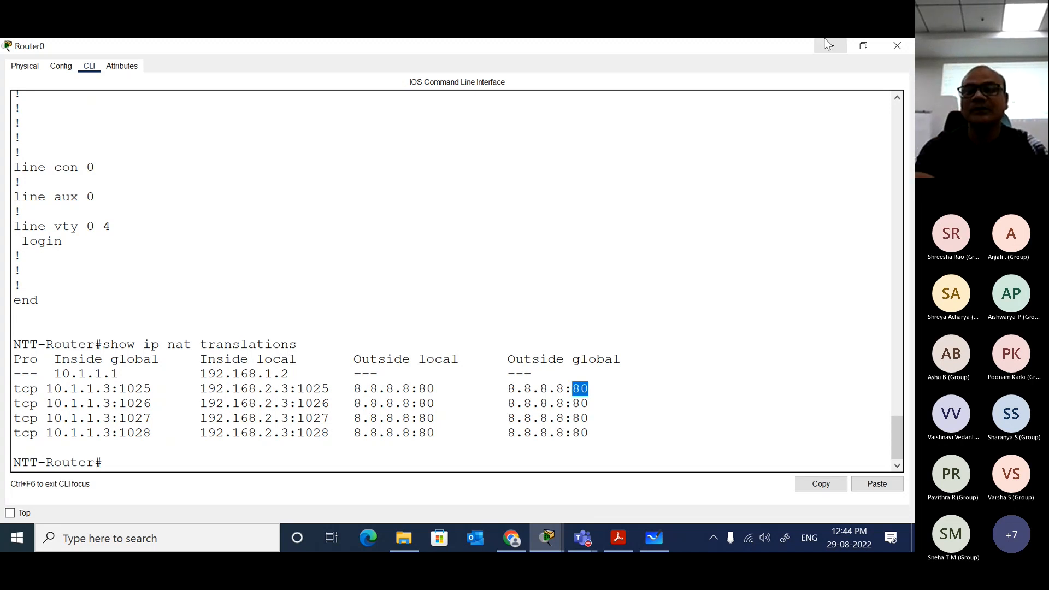
pyautogui.click(896, 44)
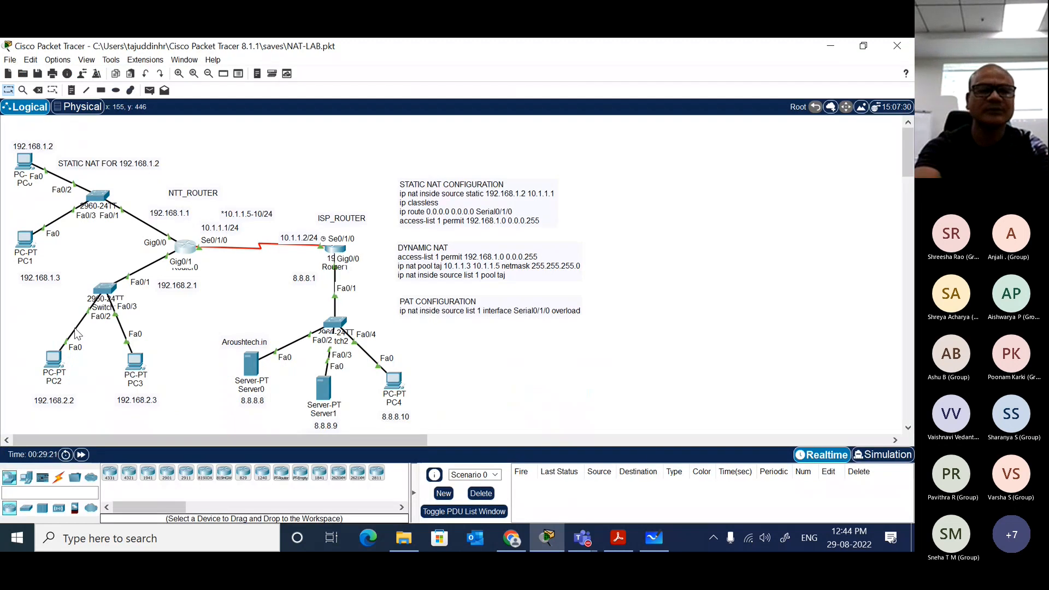
pyautogui.press('Delete')
pyautogui.press('Tab')
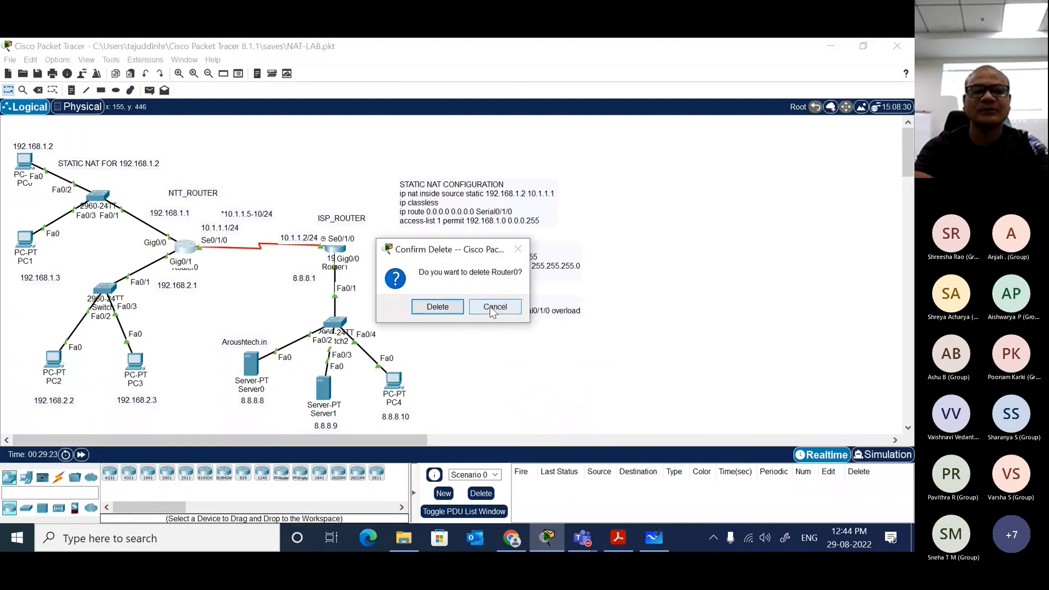
pyautogui.press('Return')
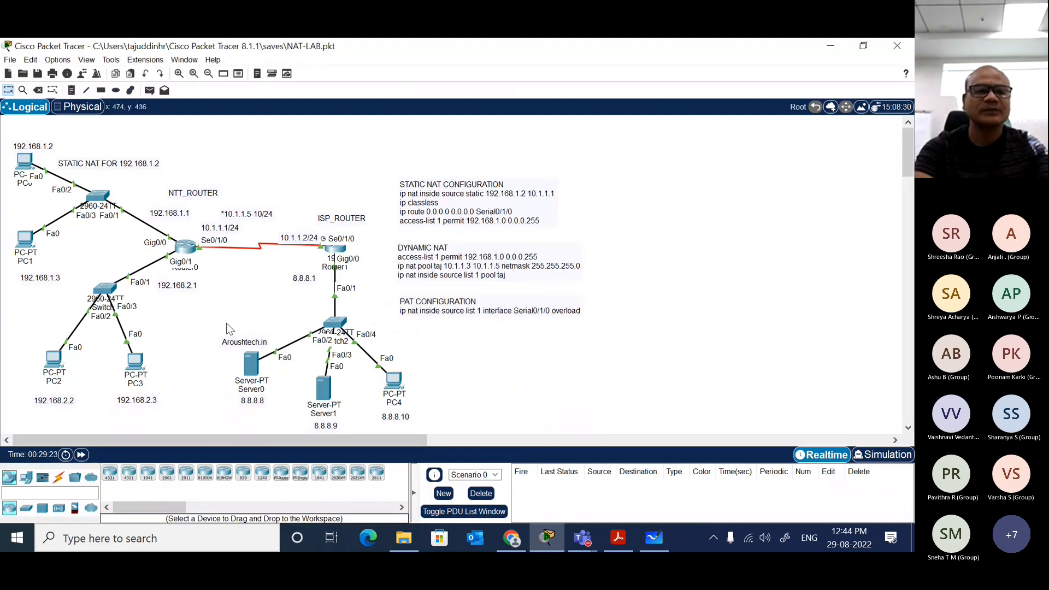
# Step: Delete the cable between PC2 and the 2960 switch's Fa0/2 port
pyautogui.press('Delete')
pyautogui.click(80, 322)
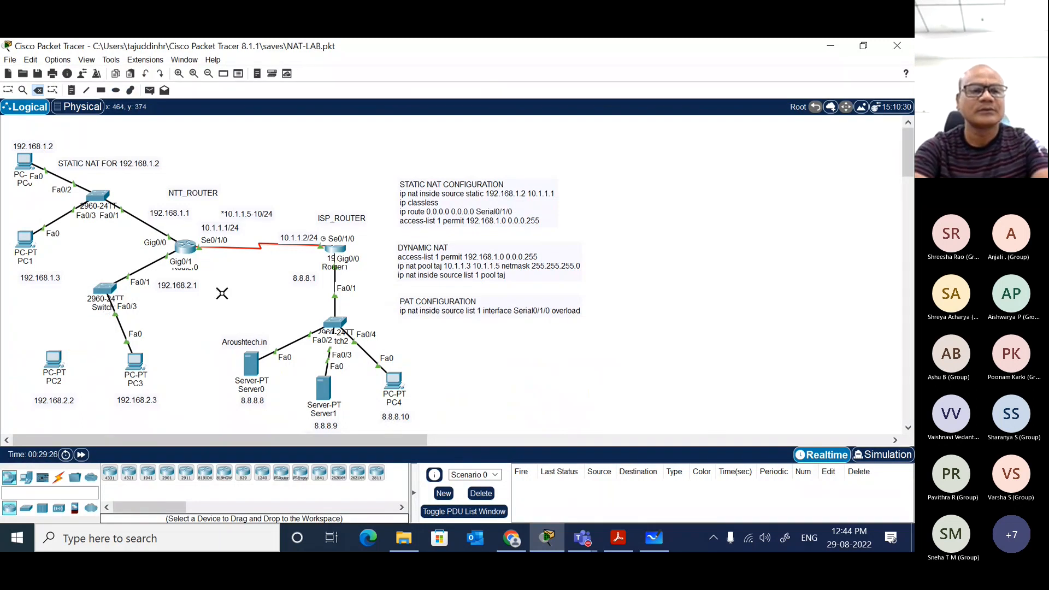
pyautogui.press('Escape')
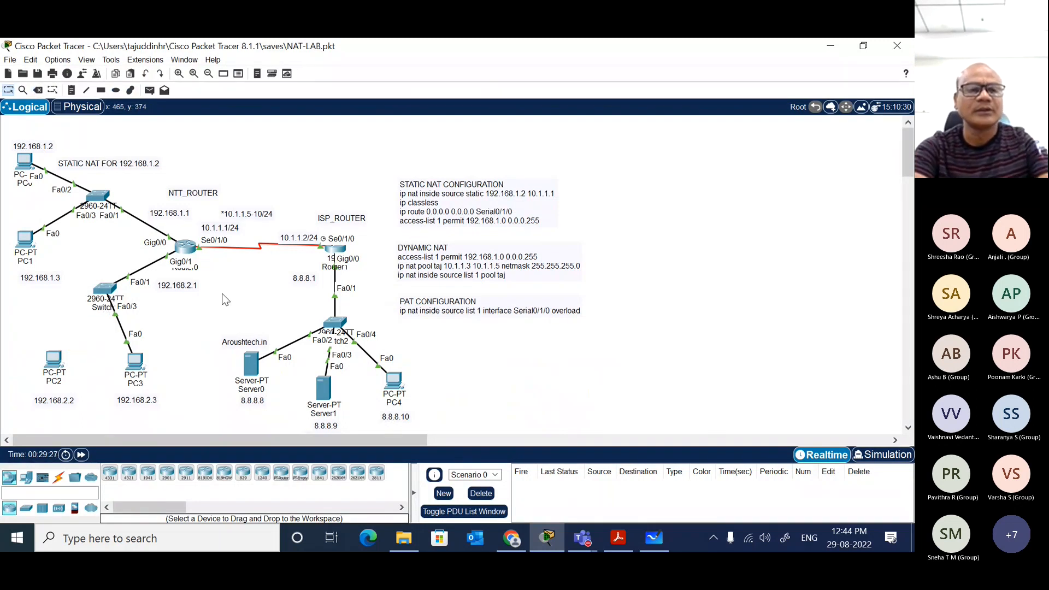
# Step: Reconnect the 2960 switch to PC2 with an automatically chosen connection type
pyautogui.click(59, 477)
pyautogui.click(110, 473)
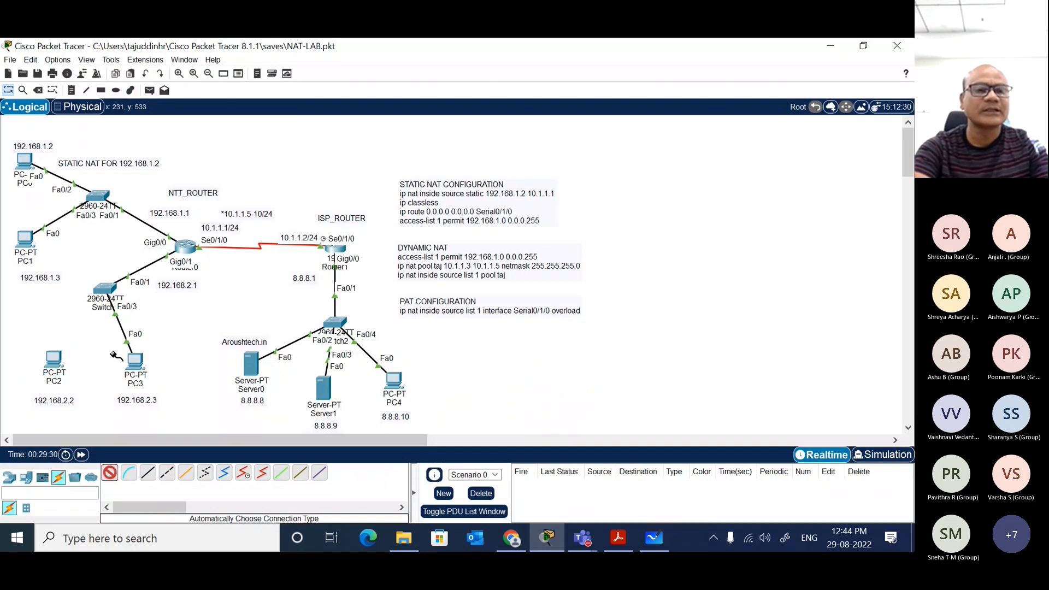
pyautogui.click(107, 295)
pyautogui.click(54, 360)
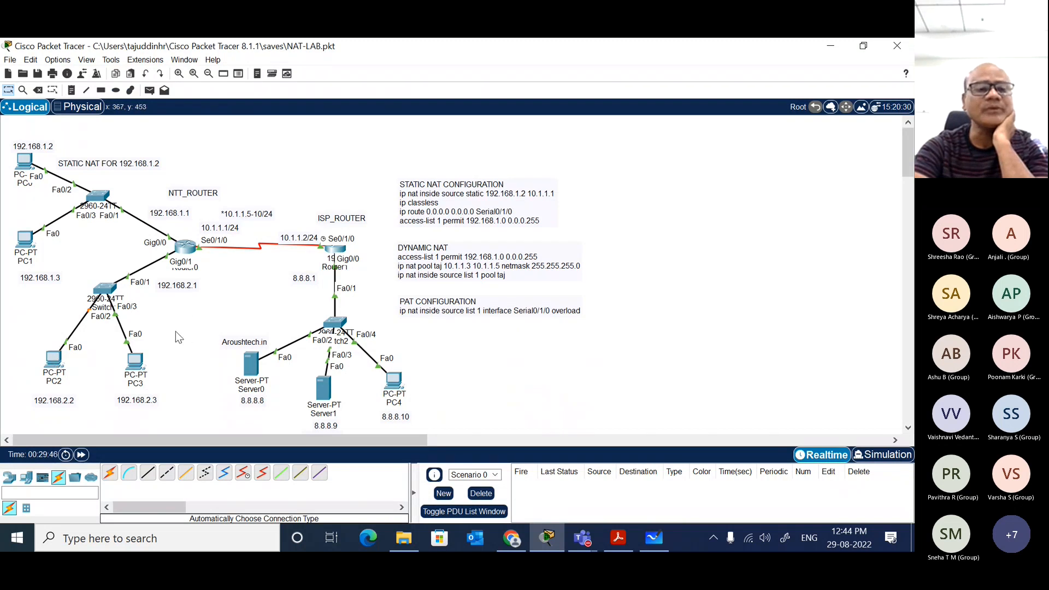
# Step: Send a simple PDU from PC2 to Server0 to test the reconnected link
pyautogui.click(137, 368)
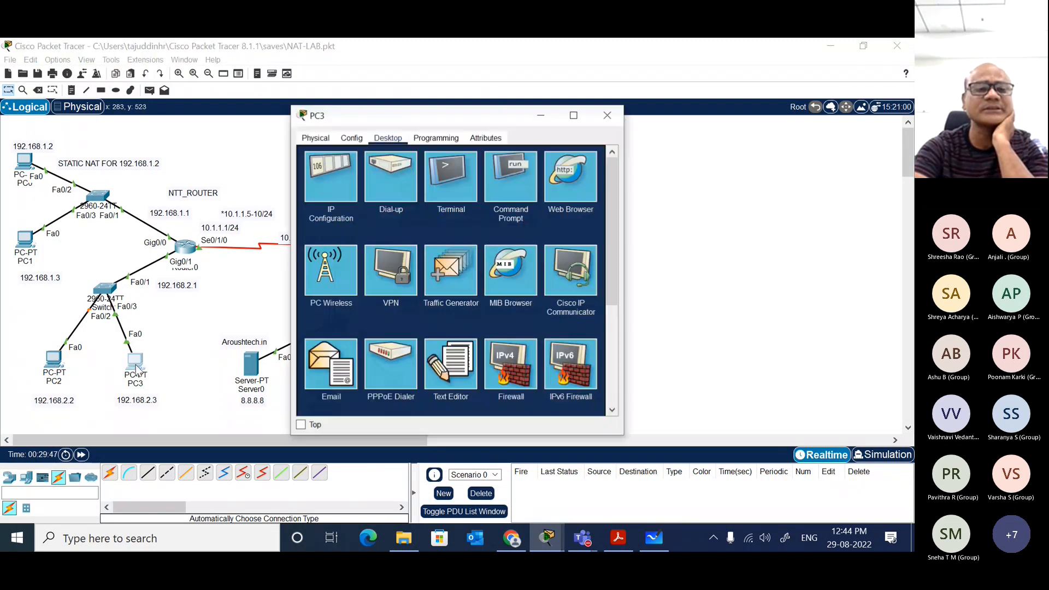
pyautogui.click(202, 321)
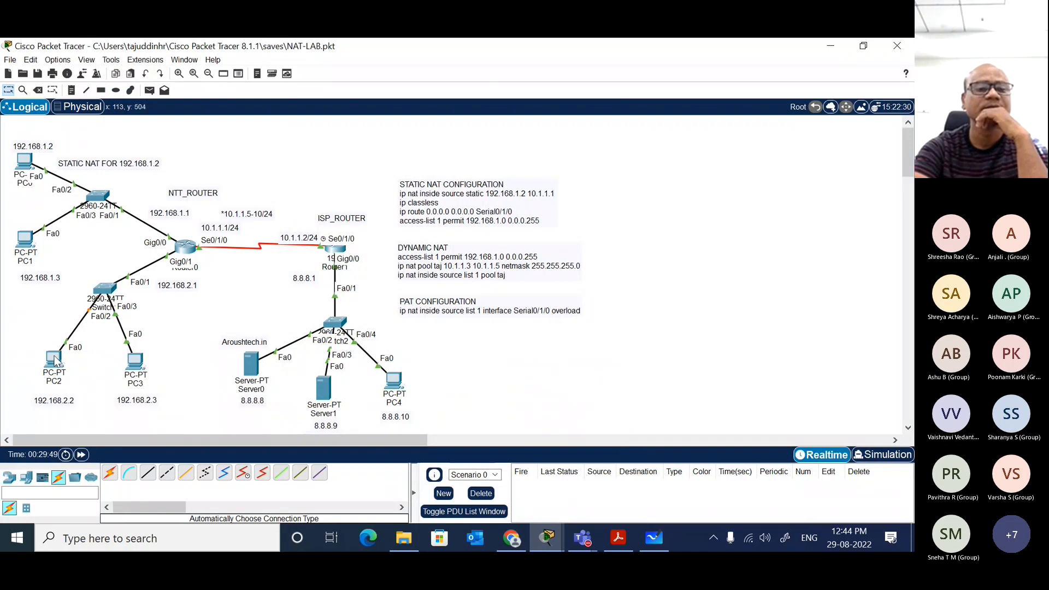
pyautogui.click(150, 90)
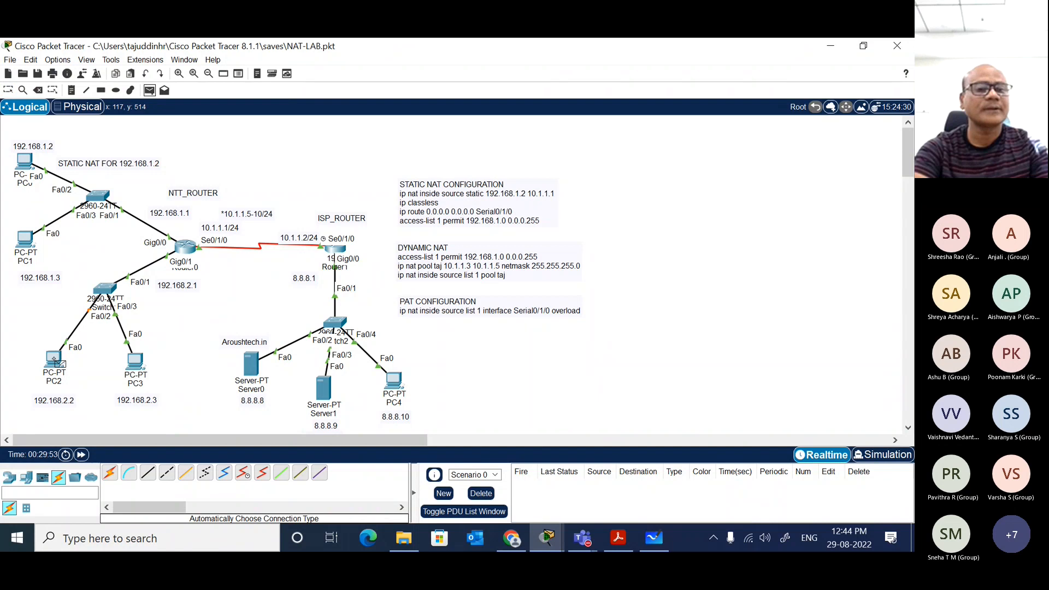
pyautogui.click(53, 358)
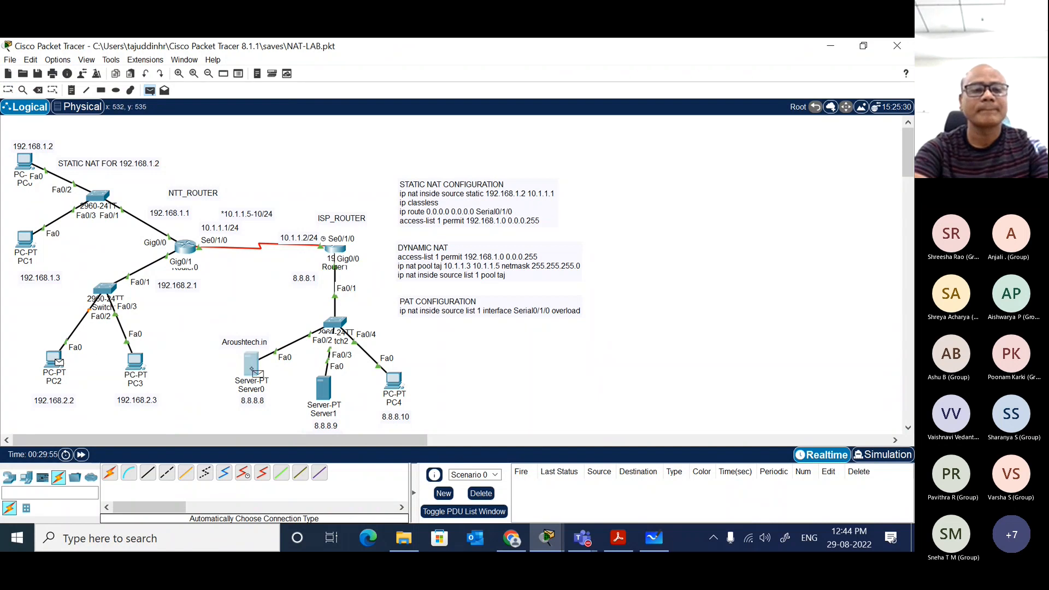
pyautogui.click(251, 369)
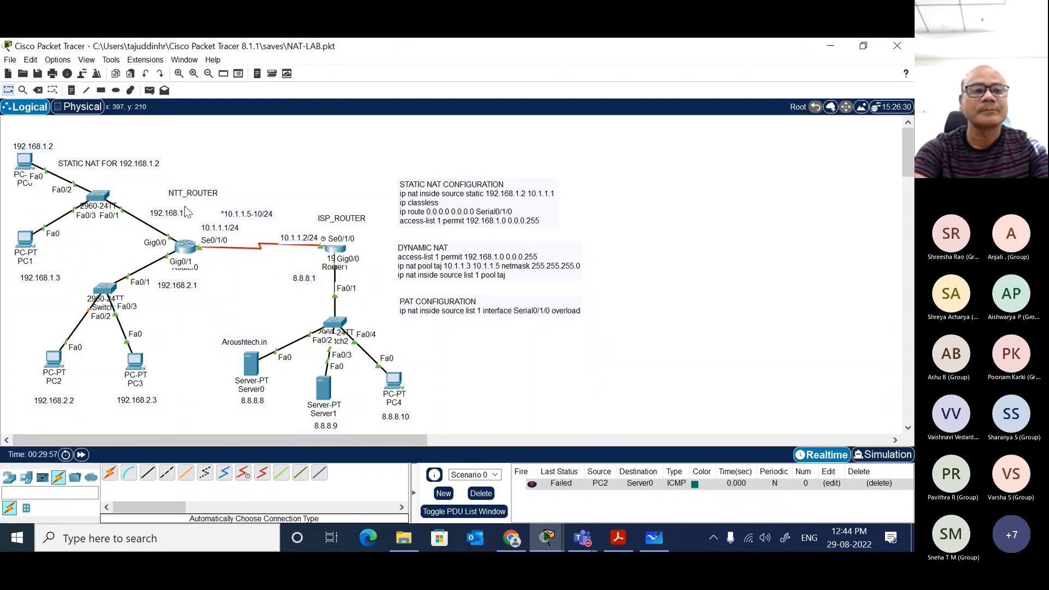
# Step: Check PC2's device details and send a second simple PDU from PC2 to Server0
pyautogui.click(149, 91)
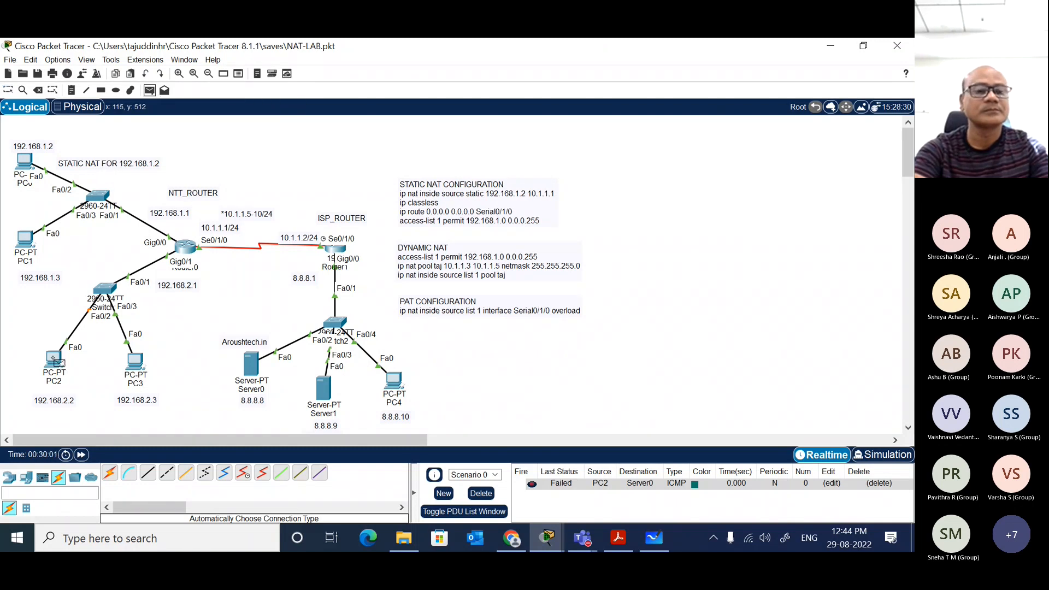
pyautogui.moveTo(58, 362)
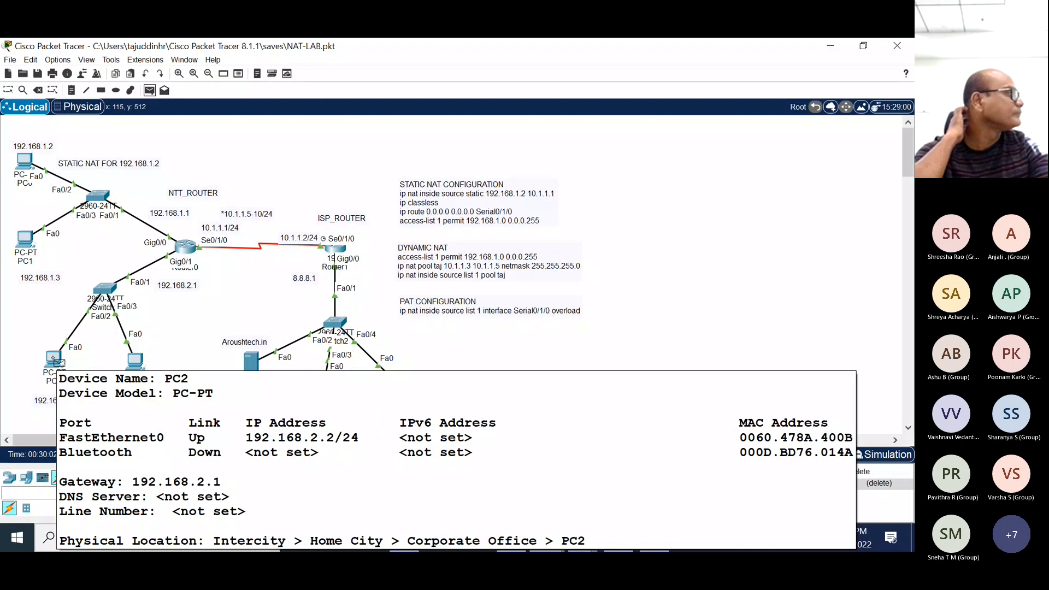
pyautogui.click(58, 362)
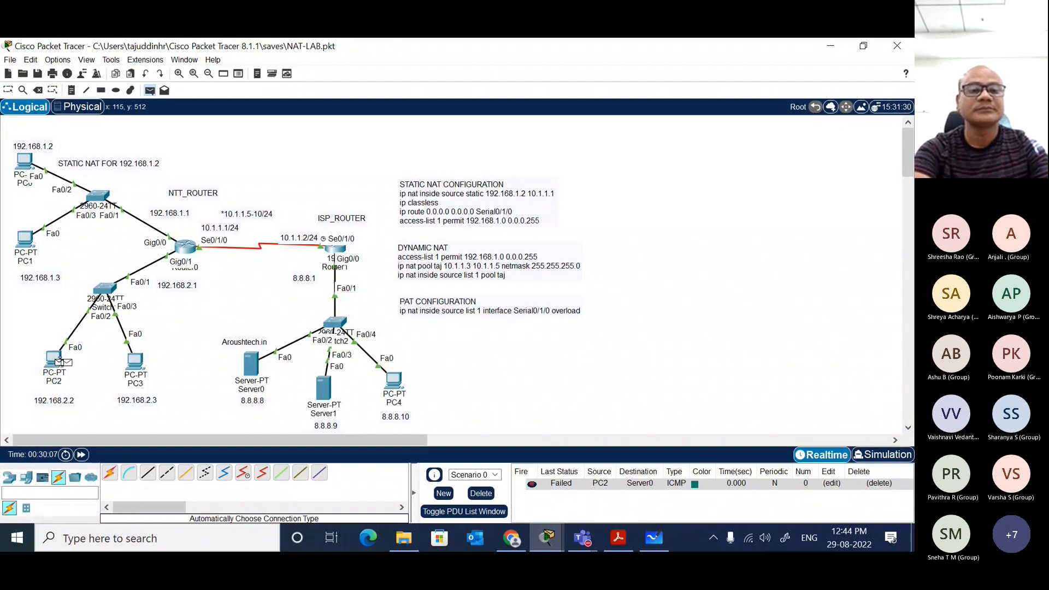
pyautogui.click(252, 365)
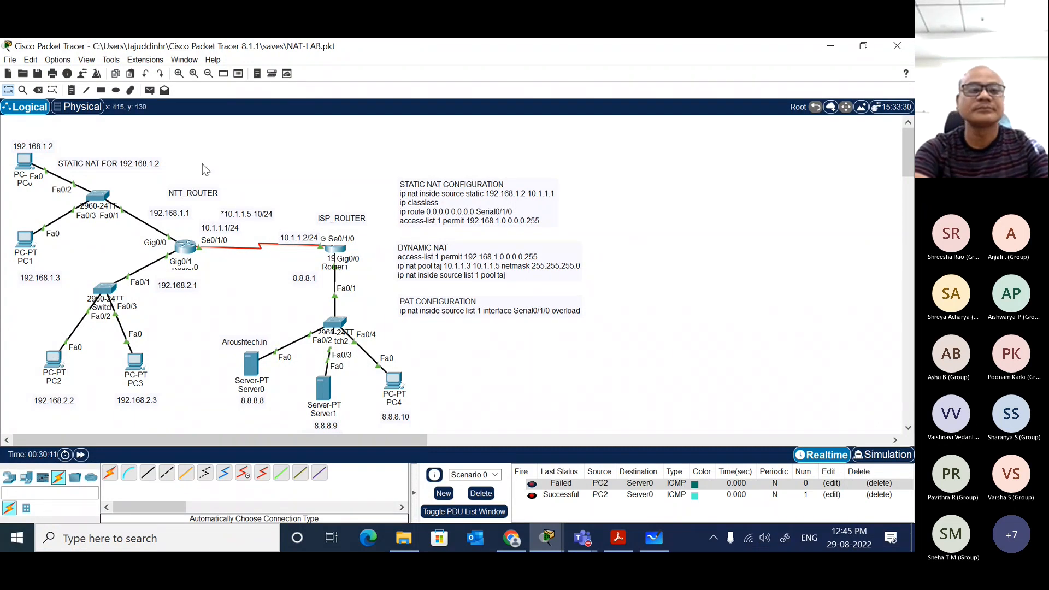
pyautogui.click(149, 91)
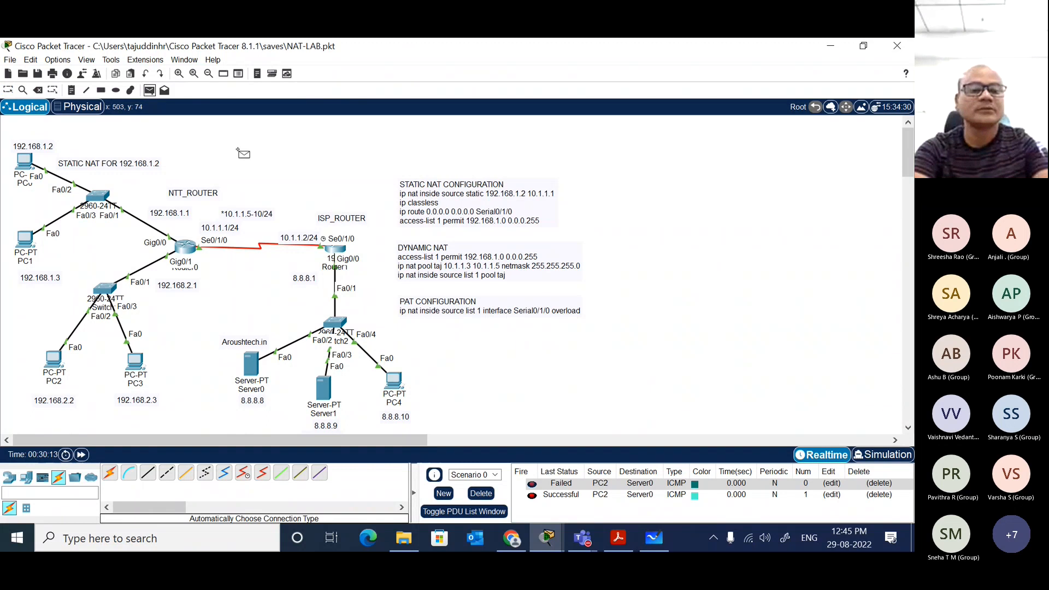
pyautogui.press('Escape')
pyautogui.click(55, 360)
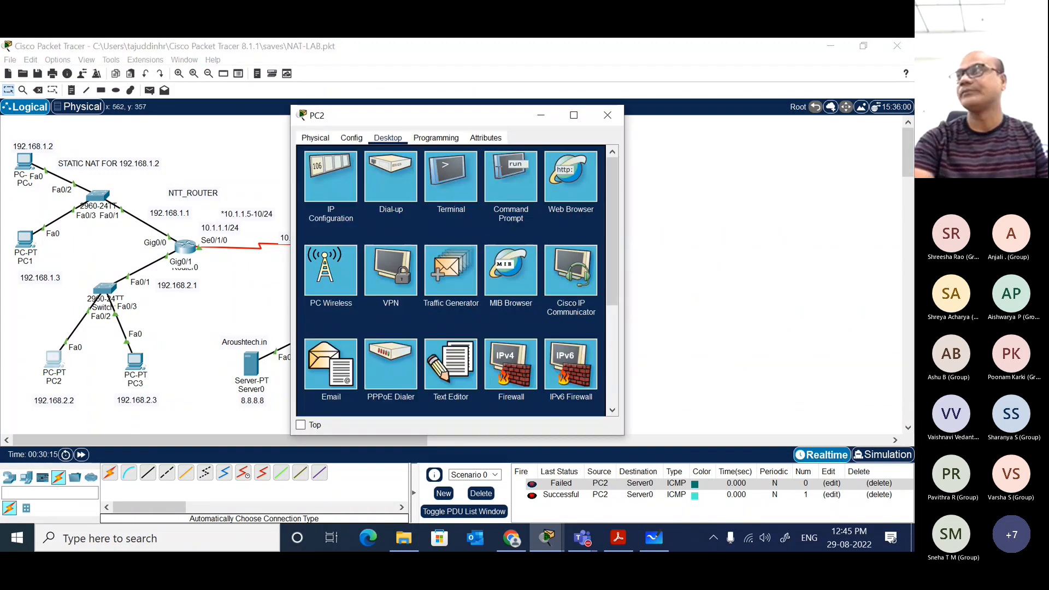
pyautogui.click(562, 177)
pyautogui.moveTo(625, 227); pyautogui.dragTo(775, 227)
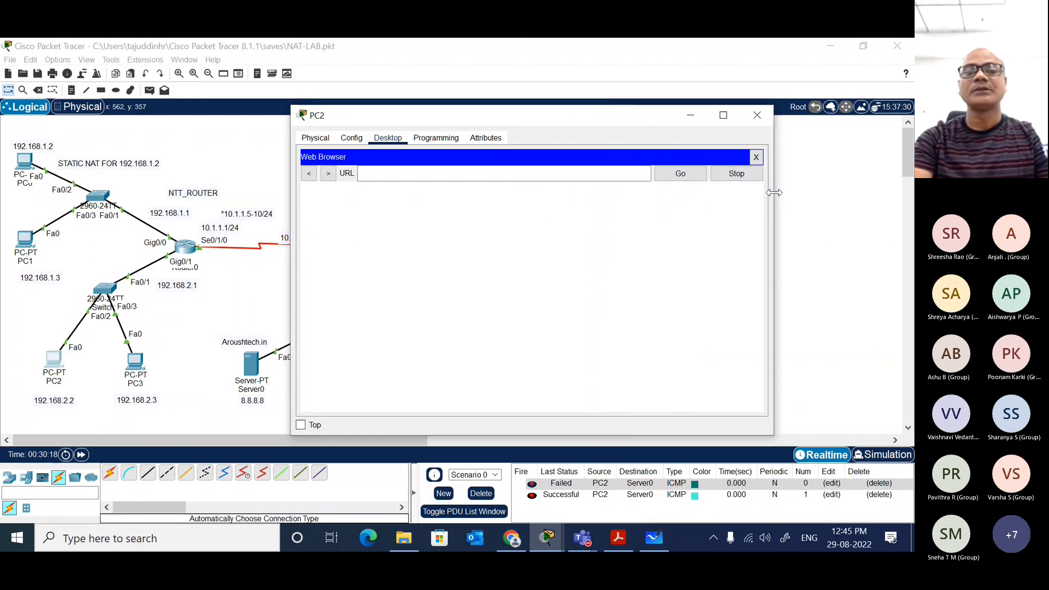
pyautogui.click(497, 173)
pyautogui.write('8.8.8')
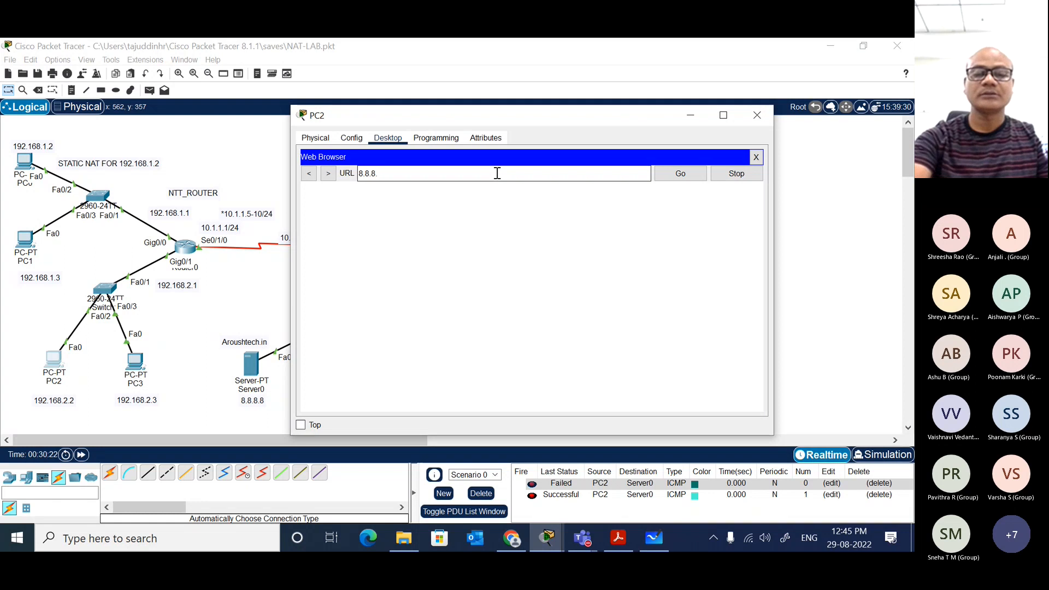
pyautogui.write('.8')
pyautogui.press('Return')
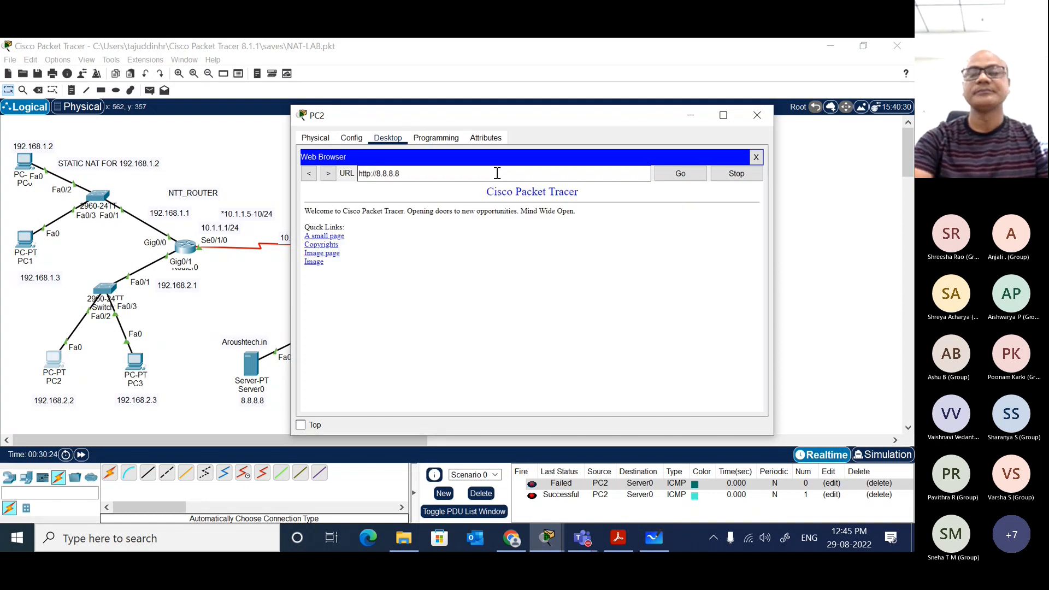
# Step: Open the Image page from 8.8.8.8 in PC2's web browser and close PC2
pyautogui.click(331, 255)
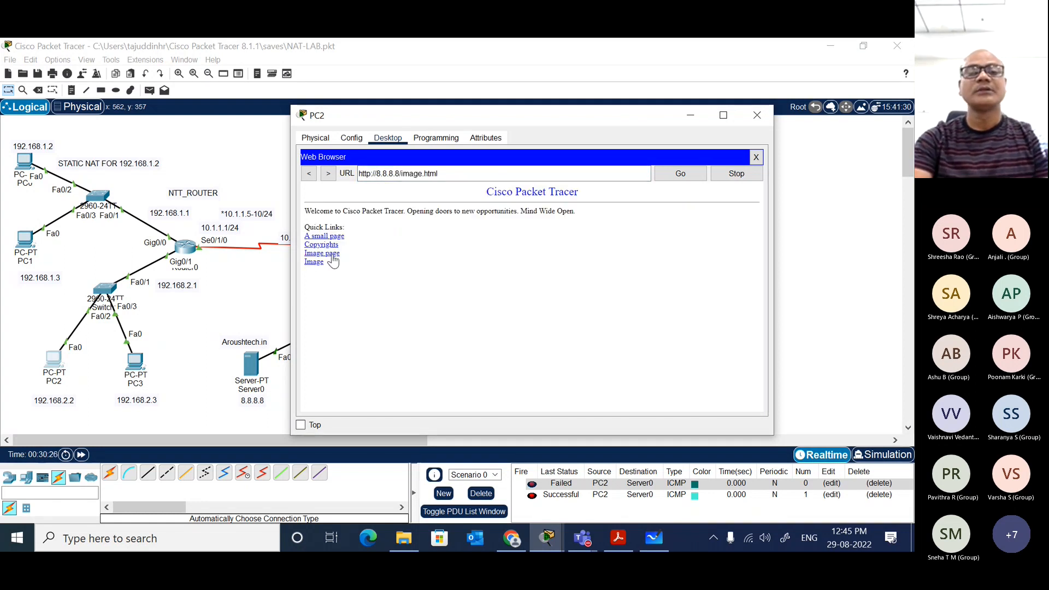
pyautogui.click(756, 157)
pyautogui.click(758, 113)
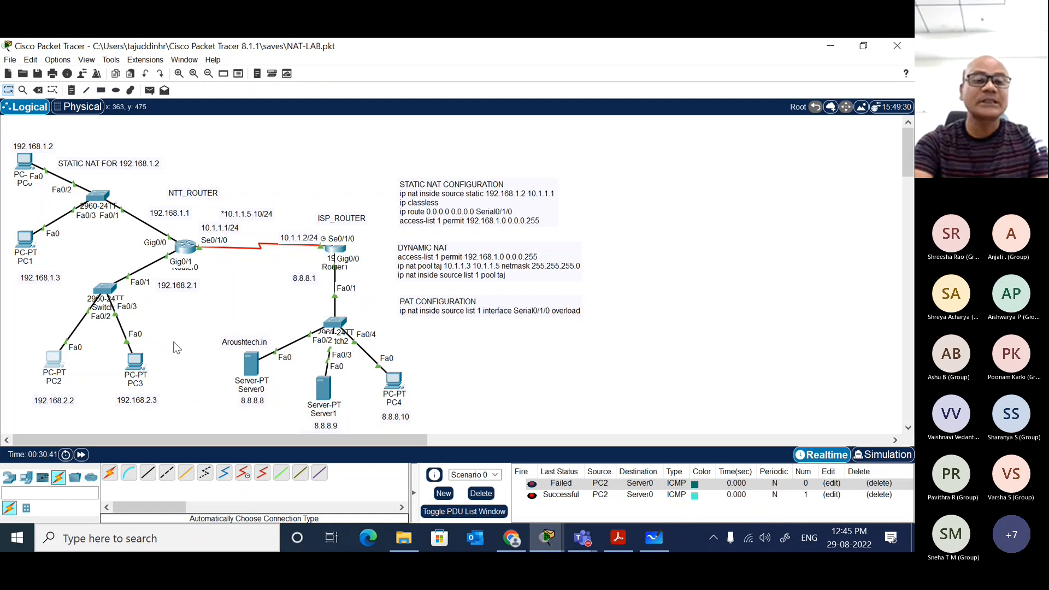
# Step: Examine the inside global address 10.1.1.3 in the NAT translations on Router0's CLI in a widened window
pyautogui.click(186, 248)
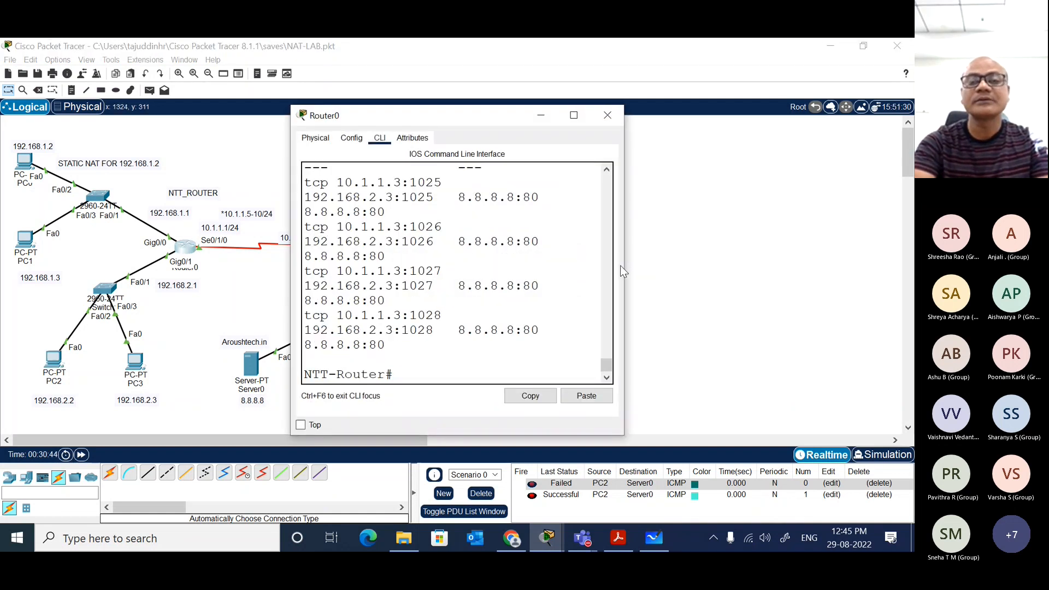
pyautogui.moveTo(623, 265); pyautogui.dragTo(911, 273)
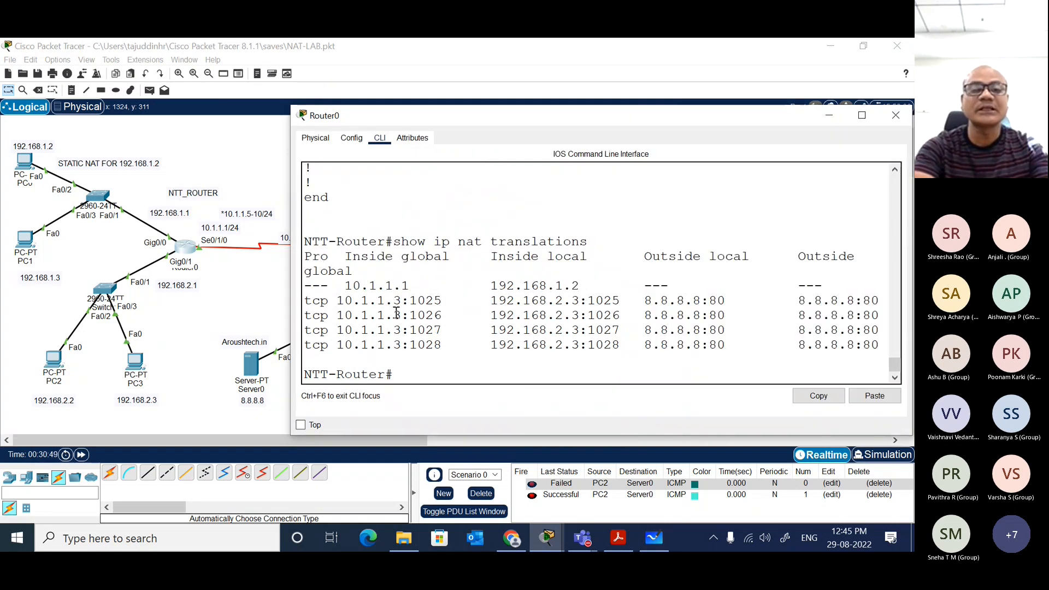
pyautogui.moveTo(403, 301); pyautogui.dragTo(338, 303)
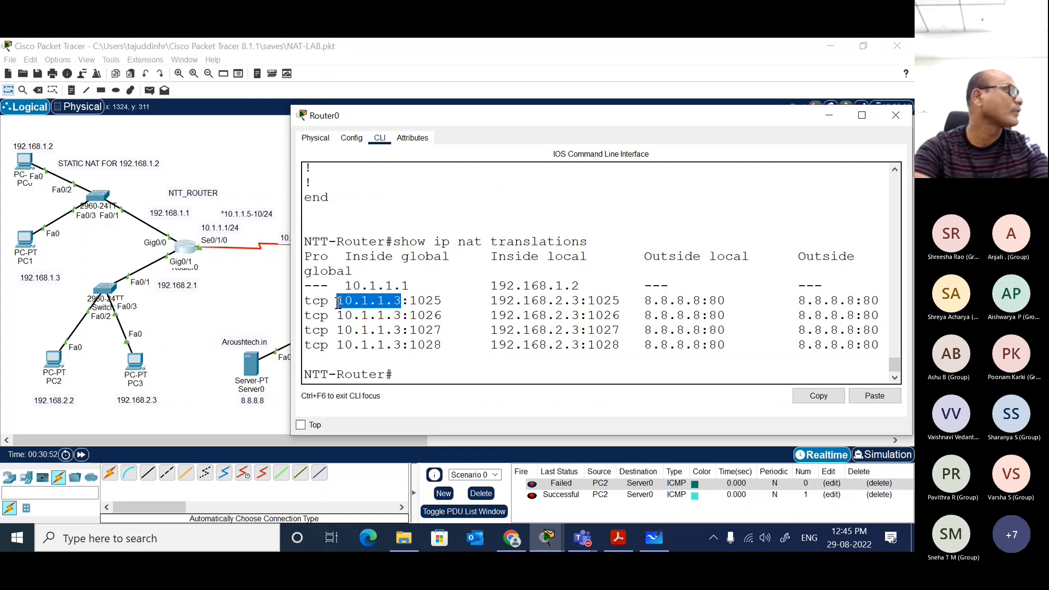
pyautogui.click(198, 328)
pyautogui.click(136, 362)
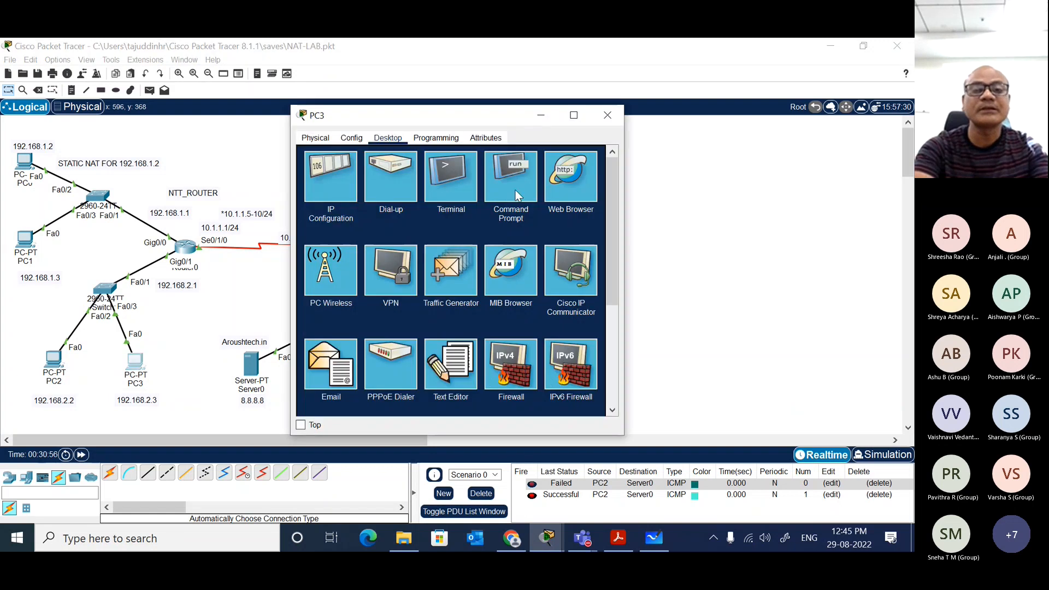
pyautogui.click(678, 181)
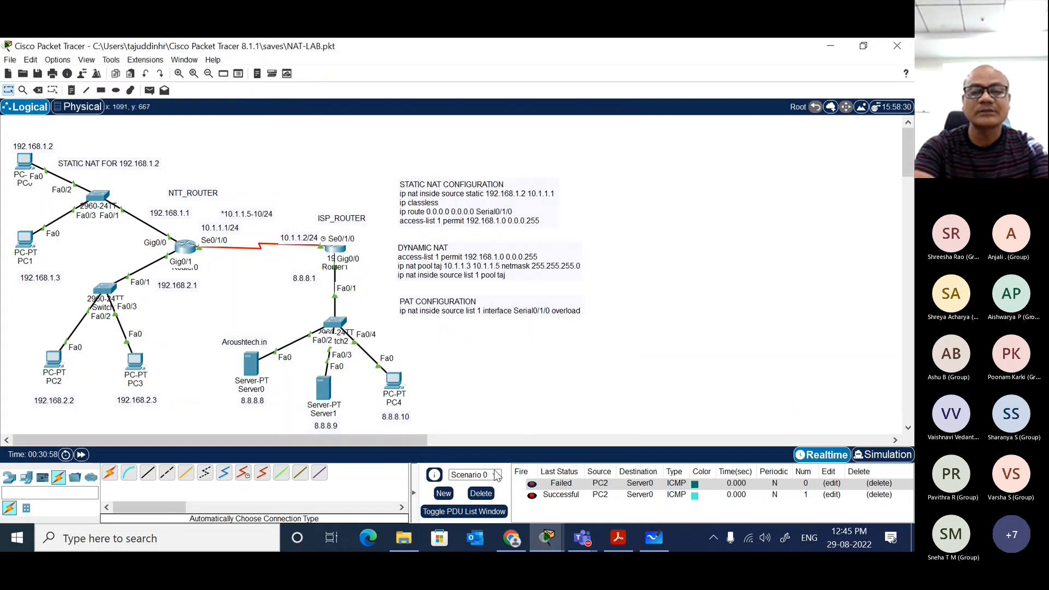
# Step: Delete Scenario 0's existing PDUs and send a simple PDU from PC3 to Server0
pyautogui.click(480, 493)
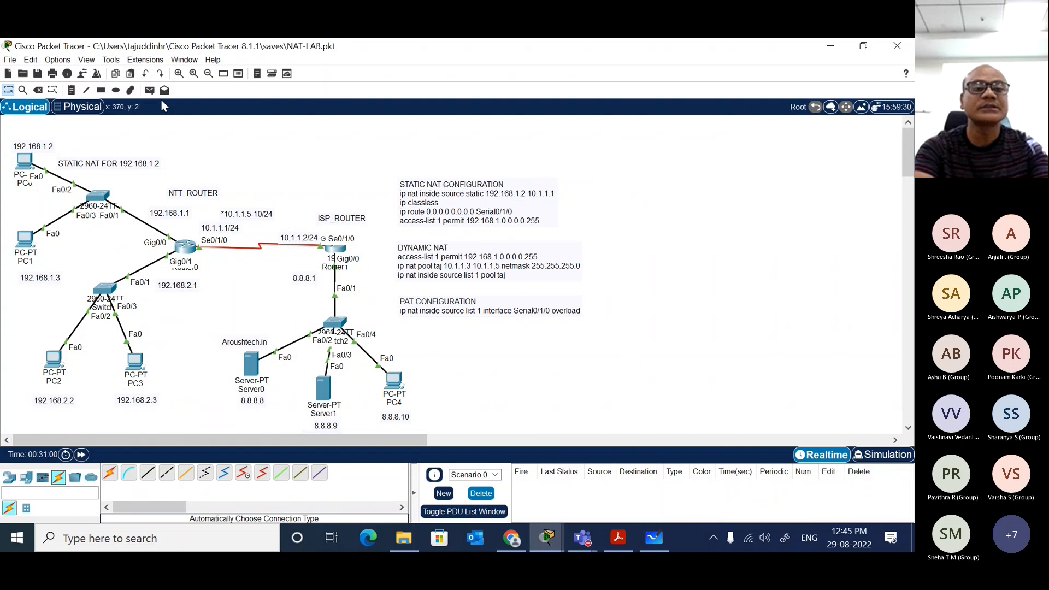
pyautogui.click(149, 92)
pyautogui.click(136, 362)
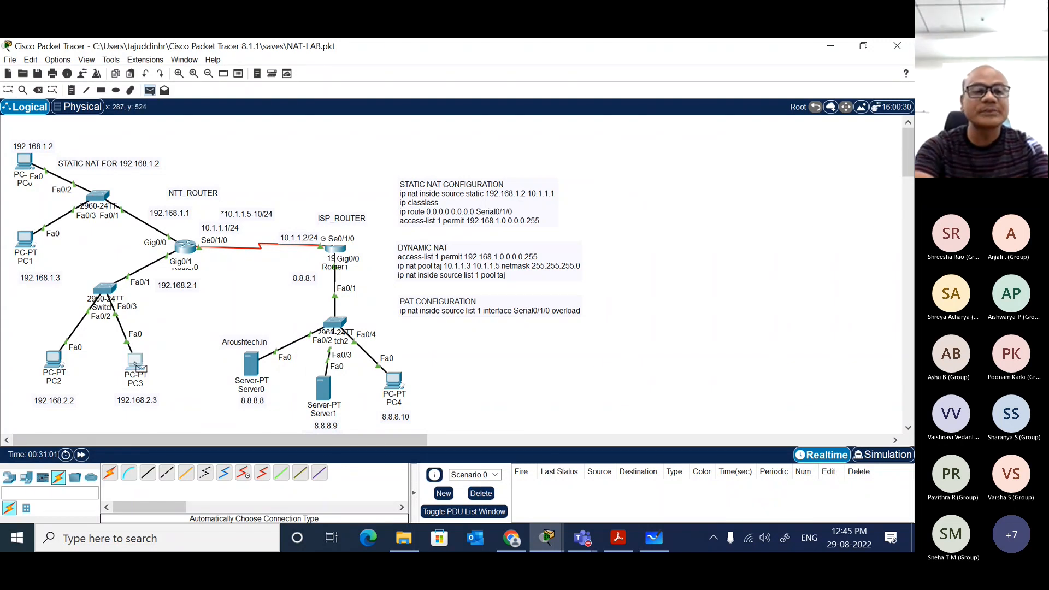
pyautogui.click(251, 365)
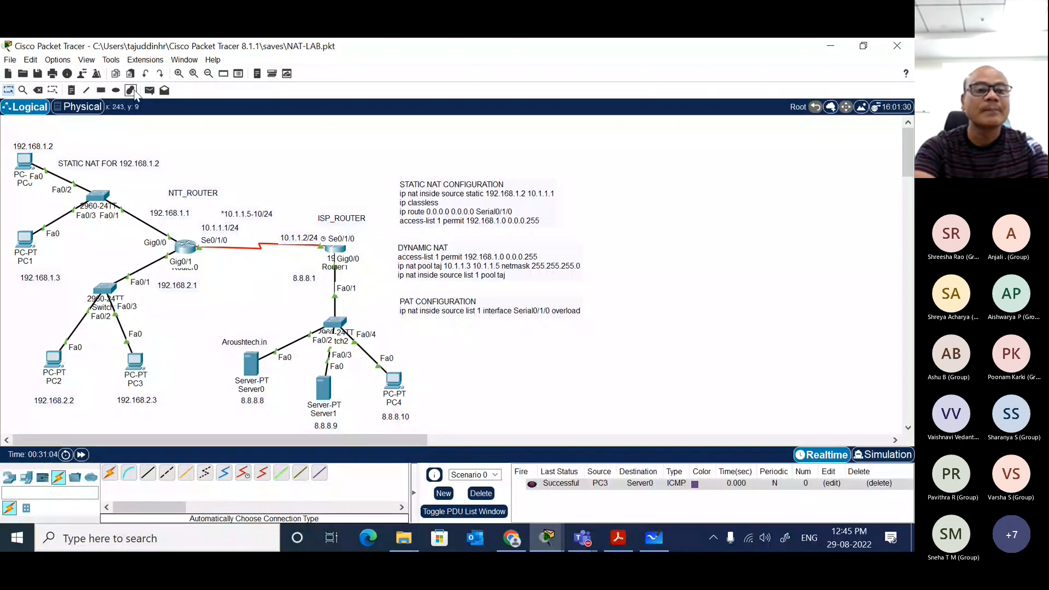
# Step: Send a simple PDU from PC2 to Server0
pyautogui.click(150, 90)
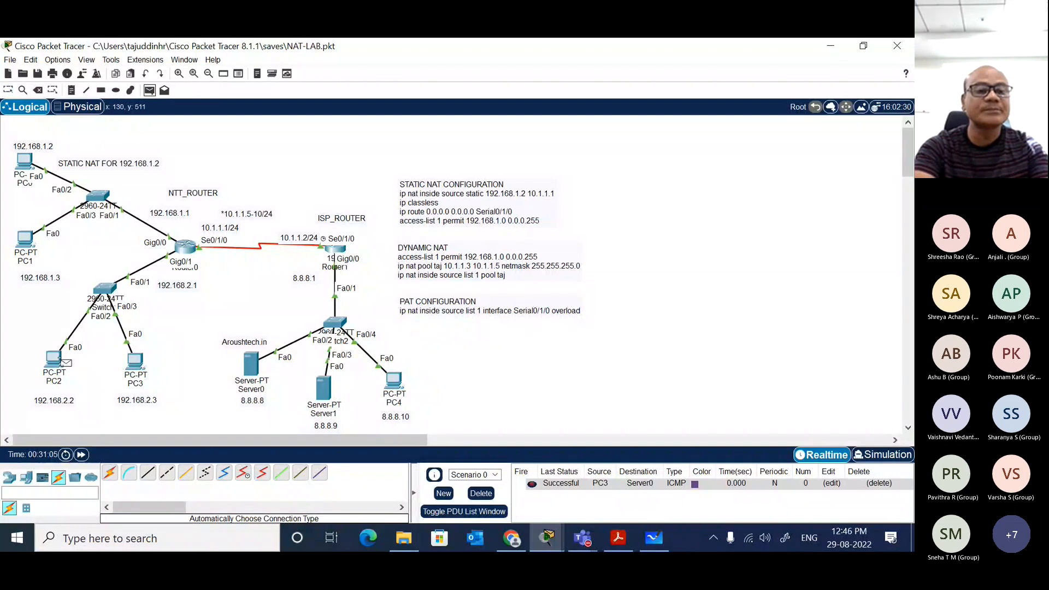
pyautogui.click(54, 358)
pyautogui.click(252, 365)
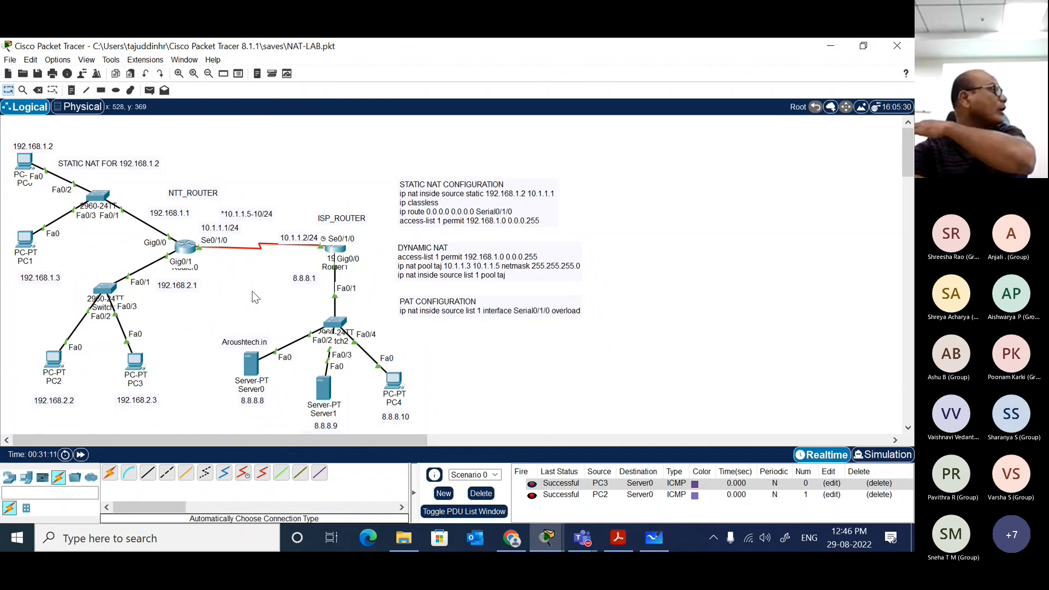
# Step: Run show ip nat translations again on Router0's CLI
pyautogui.click(187, 253)
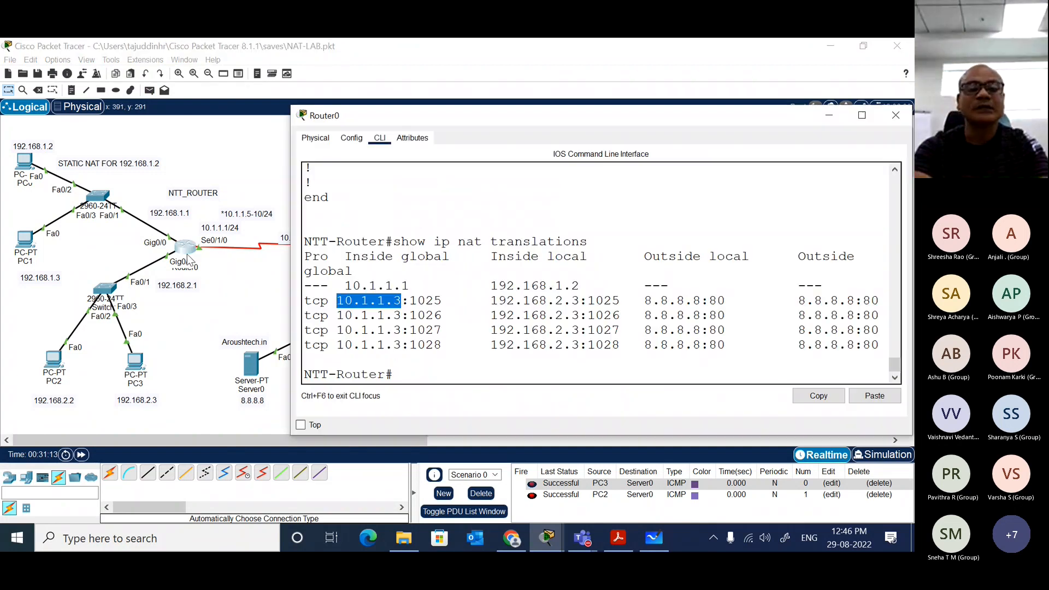
pyautogui.click(435, 317)
pyautogui.press('Up')
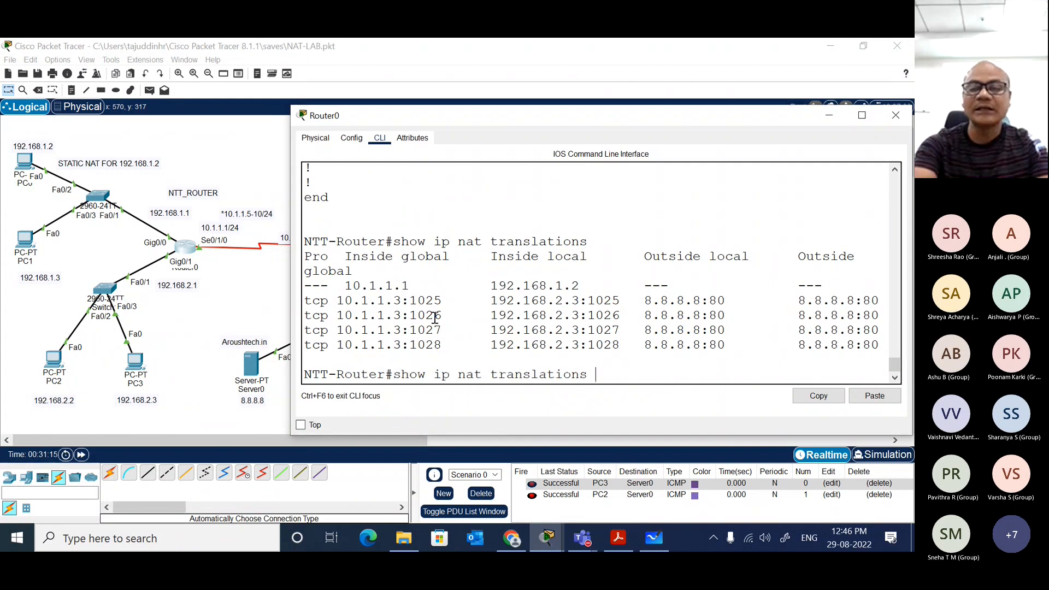
pyautogui.press('Return')
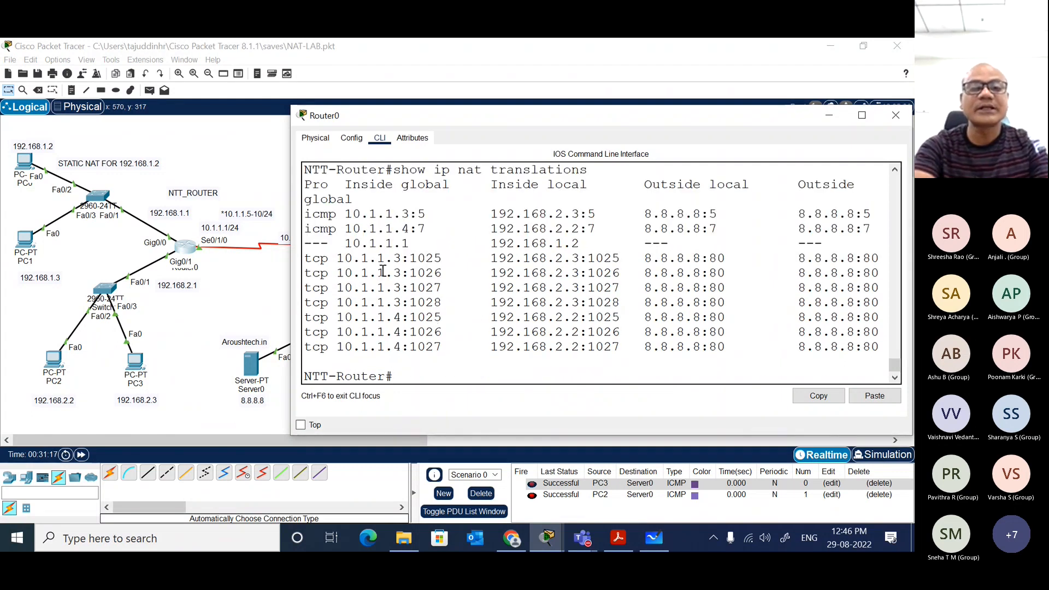
# Step: Examine the inside global addresses 10.1.1.3 and 10.1.1.4 in Router0's maximized CLI and close the router
pyautogui.moveTo(345, 261); pyautogui.dragTo(403, 260)
pyautogui.doubleClick(513, 118)
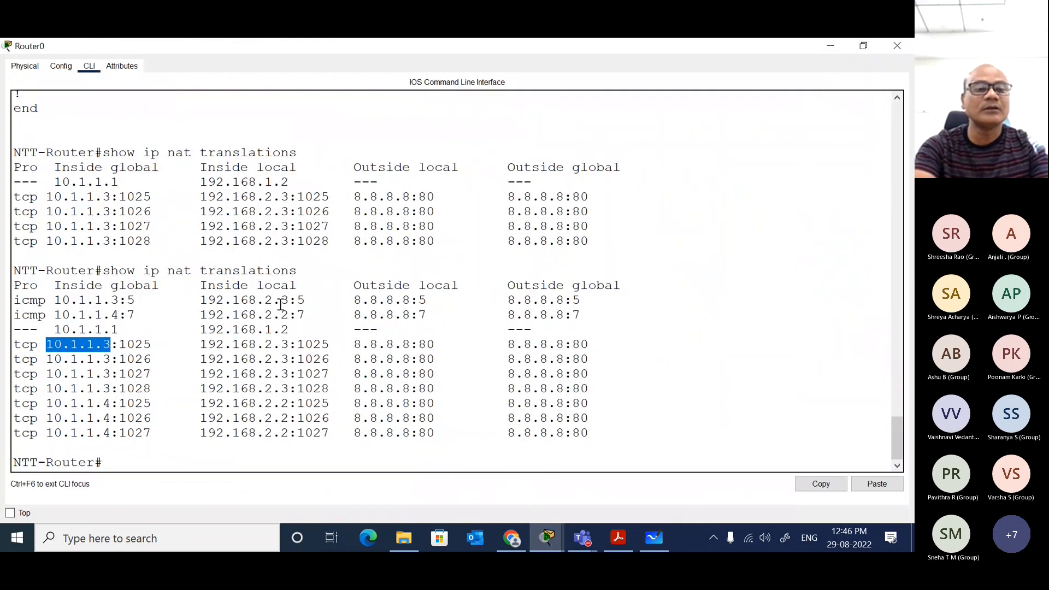
pyautogui.click(112, 348)
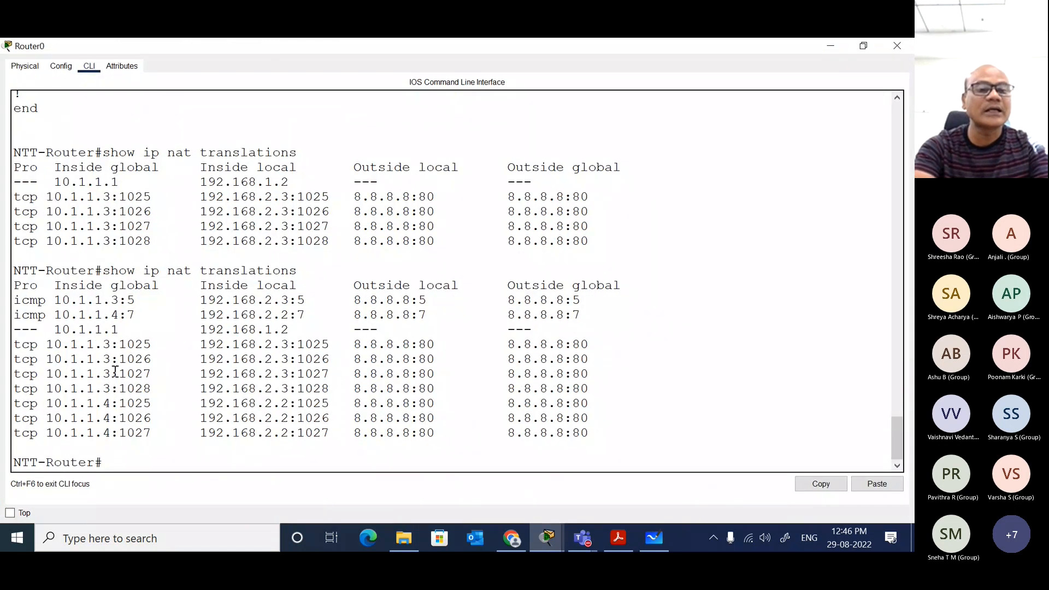
pyautogui.moveTo(112, 404); pyautogui.dragTo(47, 405)
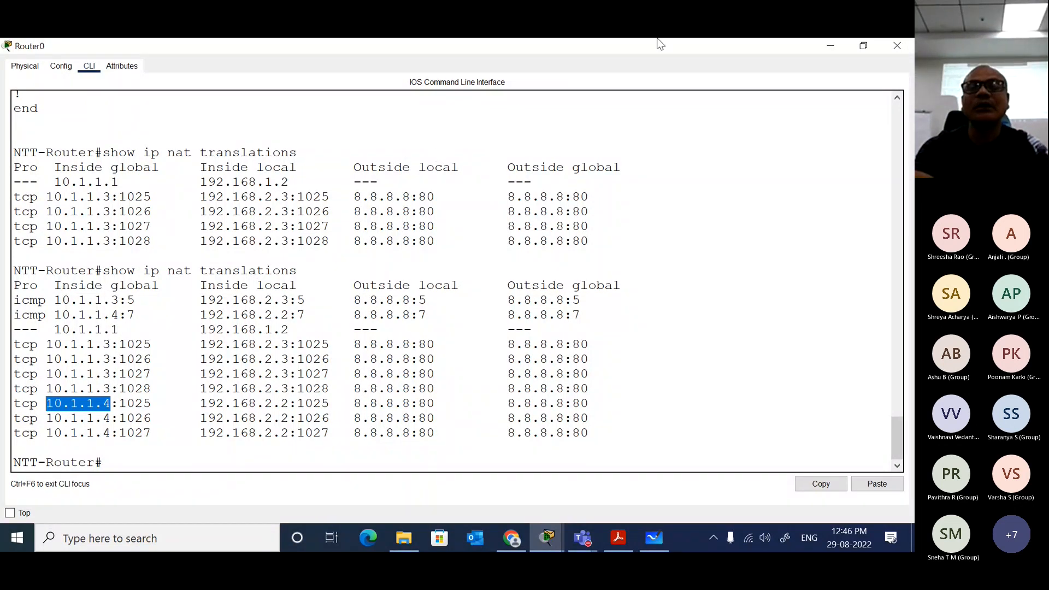
pyautogui.click(897, 46)
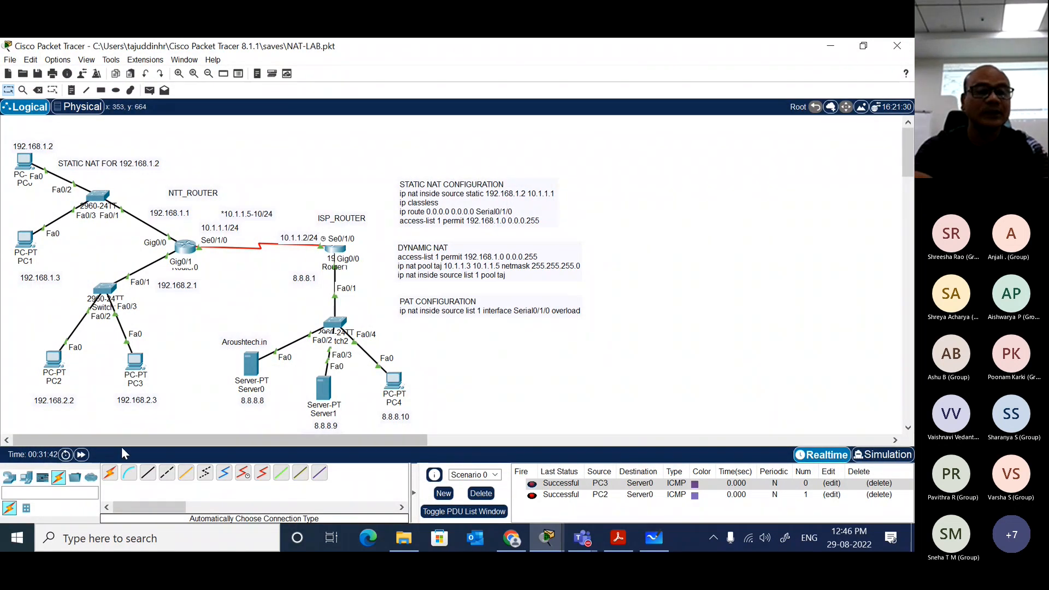
# Step: Add a Laptop-PT end device to the workspace above PC2
pyautogui.click(27, 477)
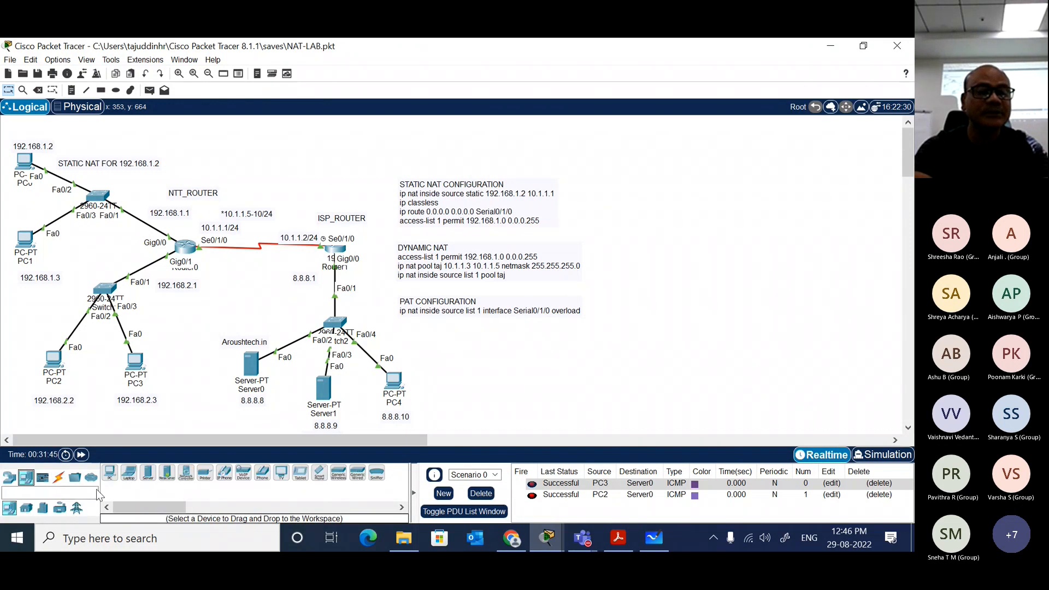
pyautogui.click(129, 473)
pyautogui.click(25, 322)
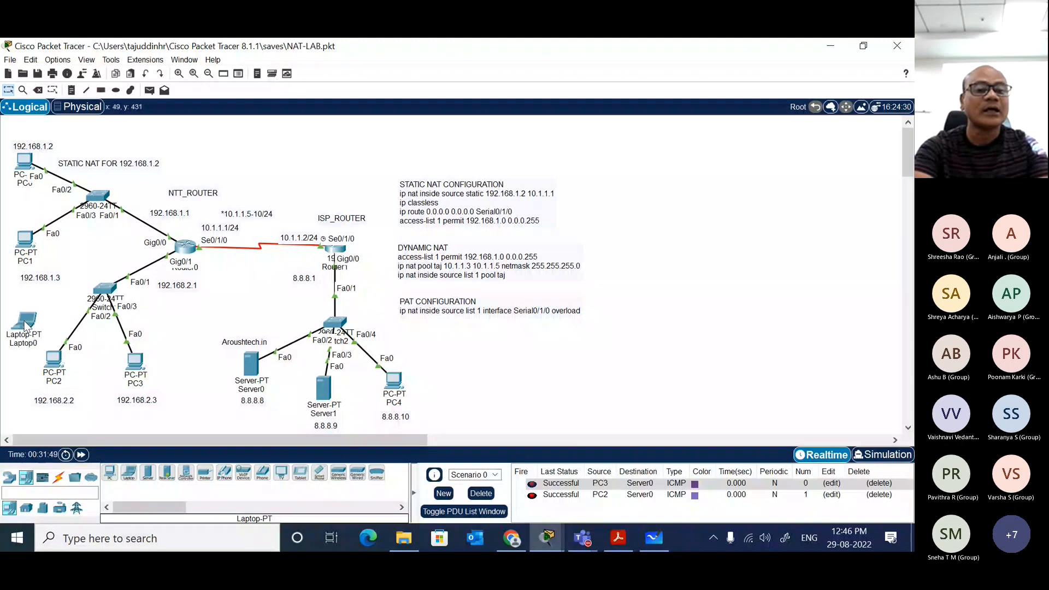
# Step: Connect the 2960 switch of the 192.168.2.x network to the laptop with an automatically chosen connection type
pyautogui.click(59, 477)
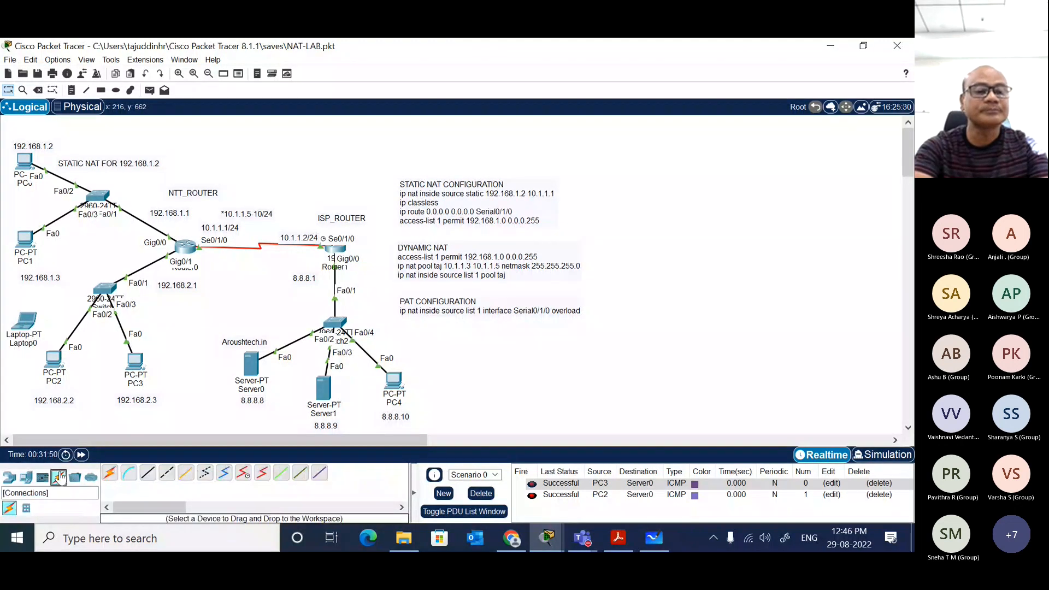
pyautogui.click(110, 473)
pyautogui.click(105, 289)
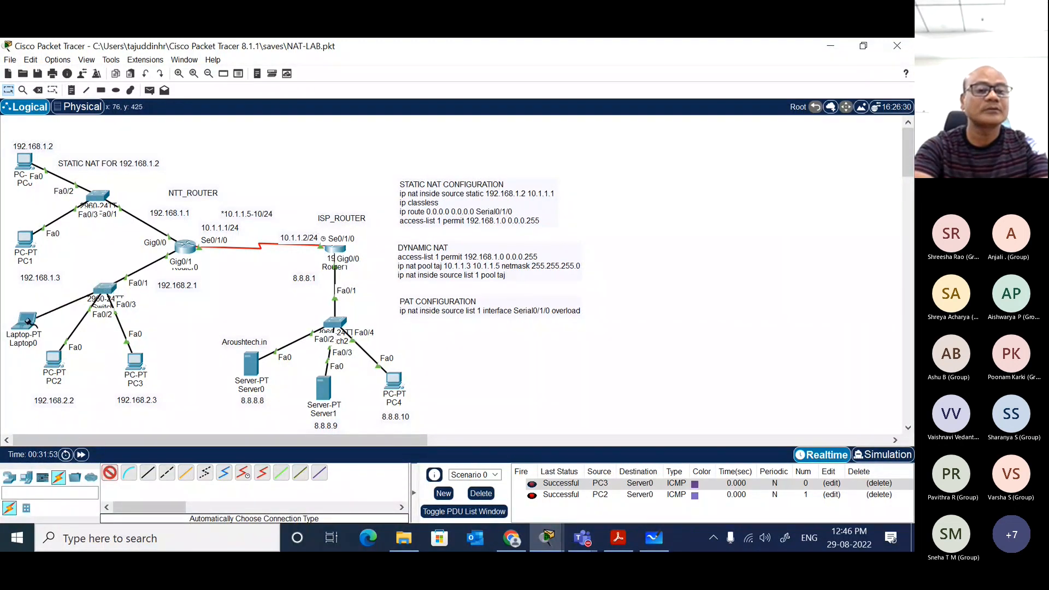
pyautogui.click(15, 323)
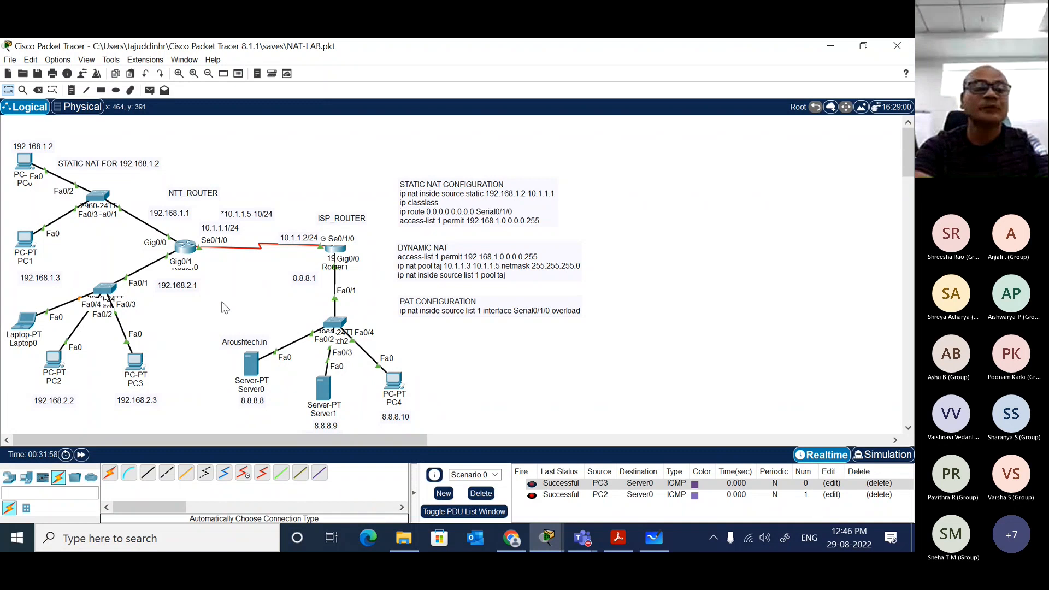
pyautogui.click(135, 361)
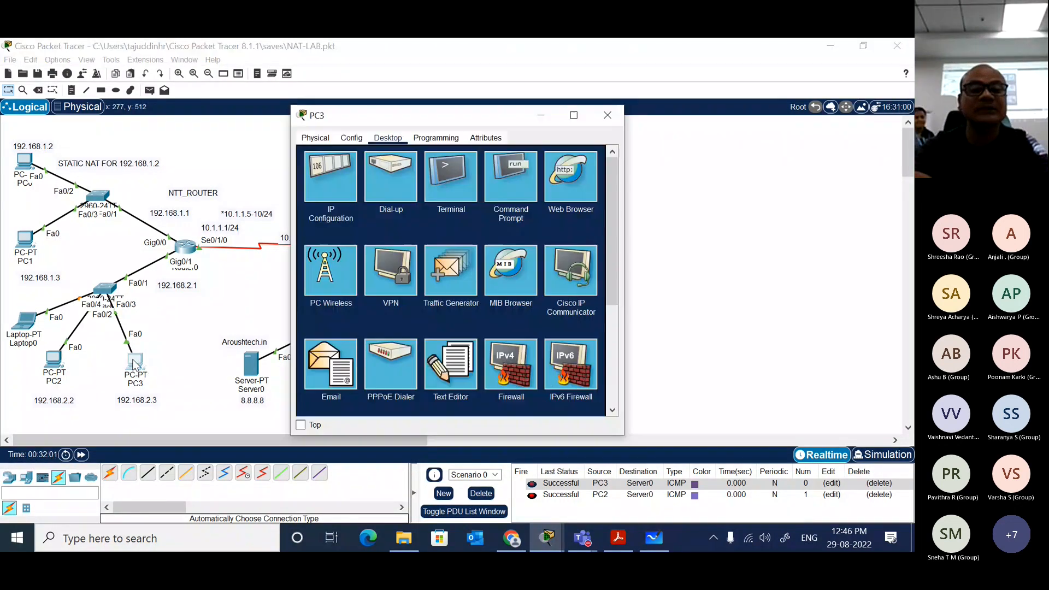
pyautogui.click(587, 175)
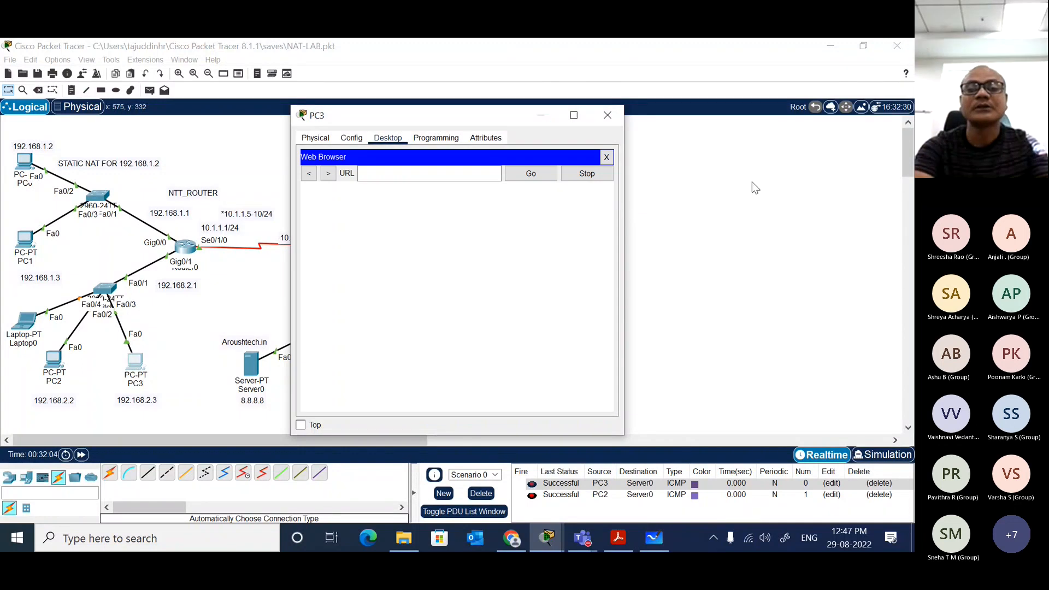
pyautogui.click(486, 175)
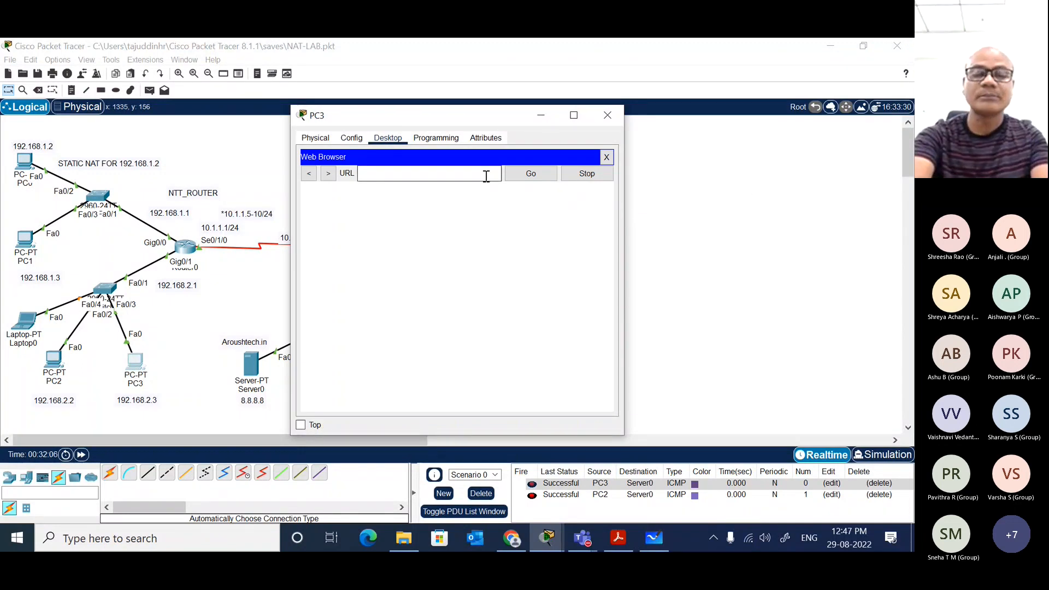
pyautogui.write('8.8.8.8')
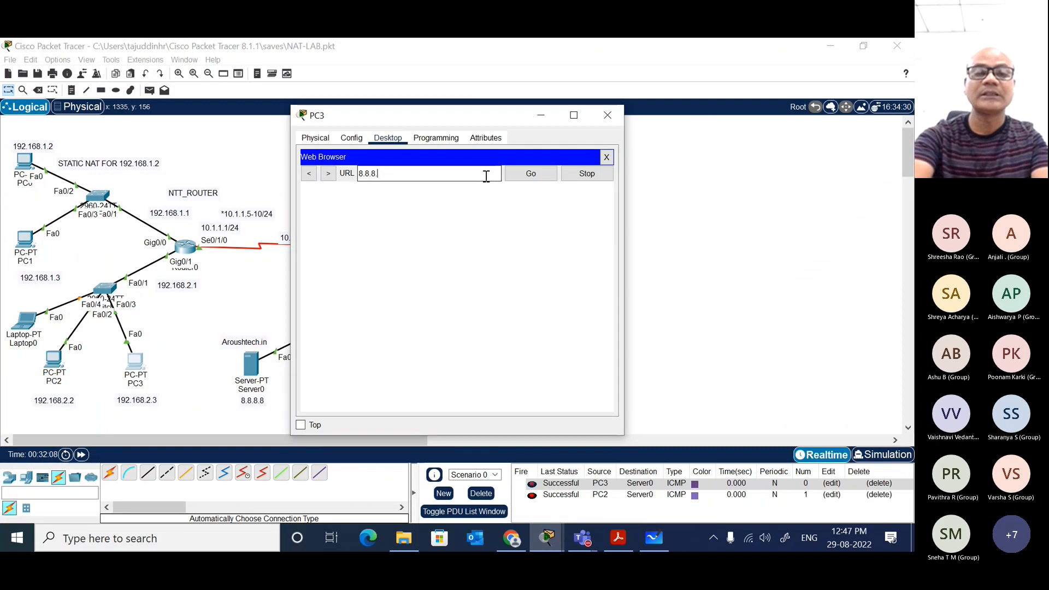
pyautogui.press('Return')
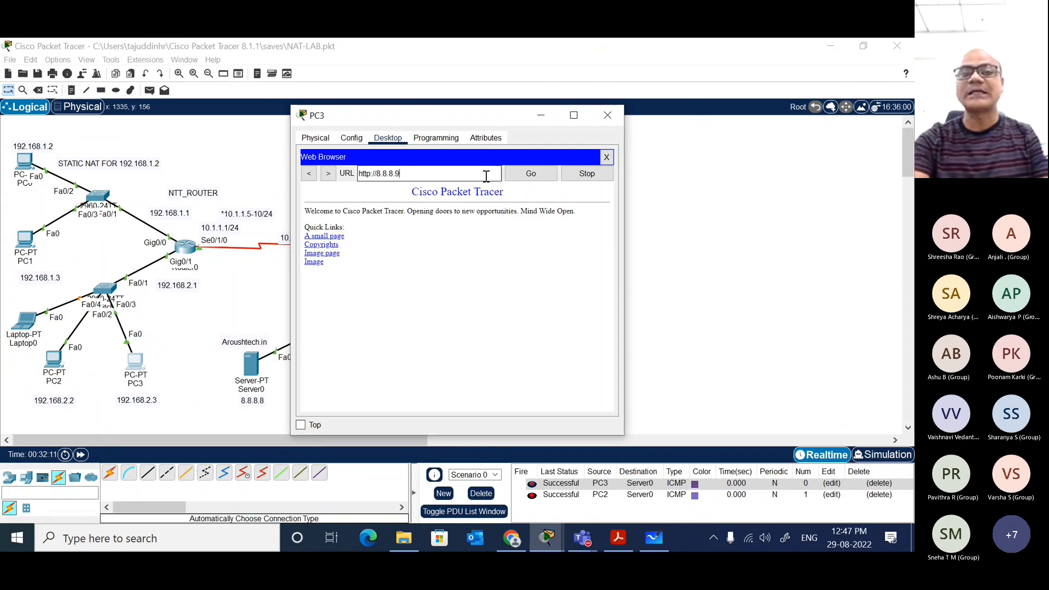
pyautogui.click(606, 157)
pyautogui.click(607, 115)
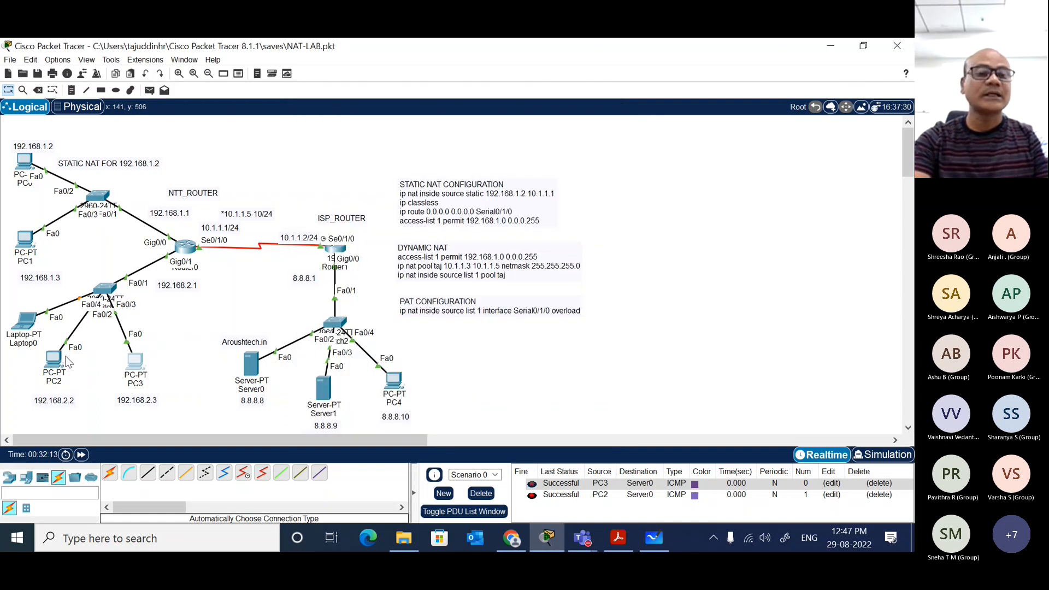
pyautogui.click(55, 360)
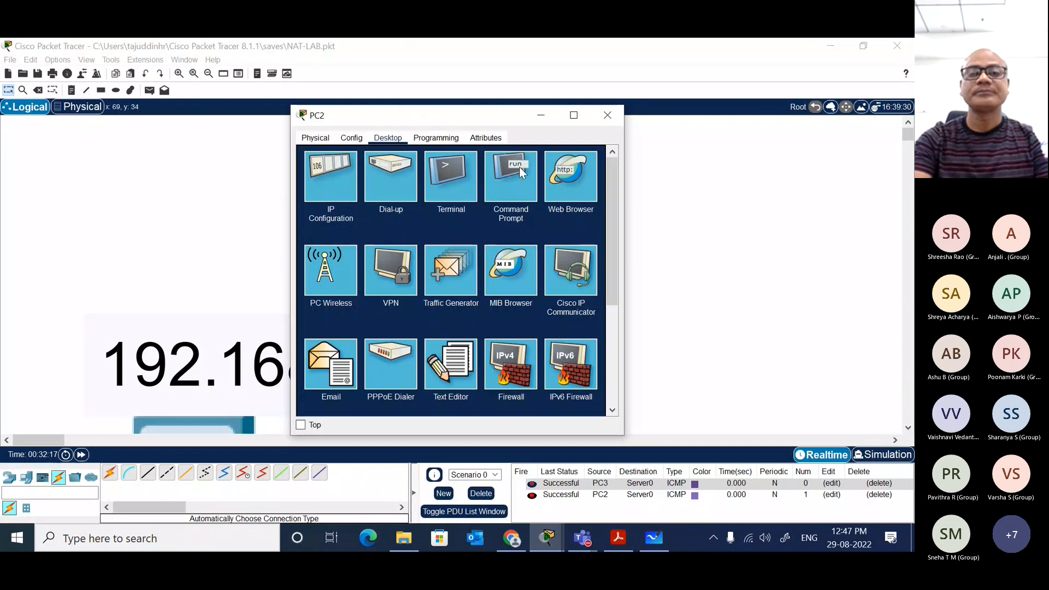
pyautogui.click(578, 179)
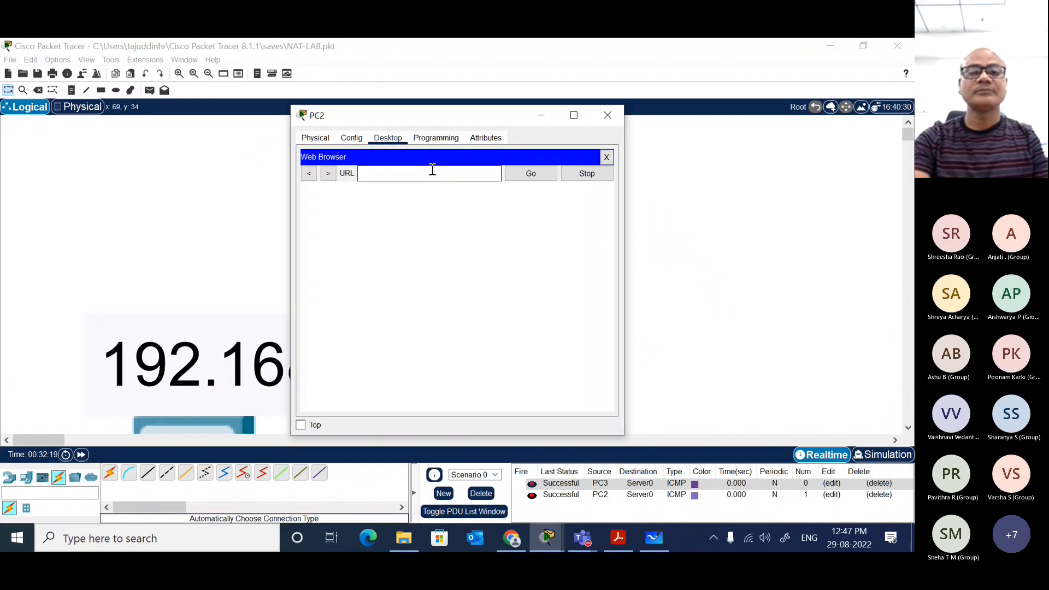
pyautogui.write('8.8.')
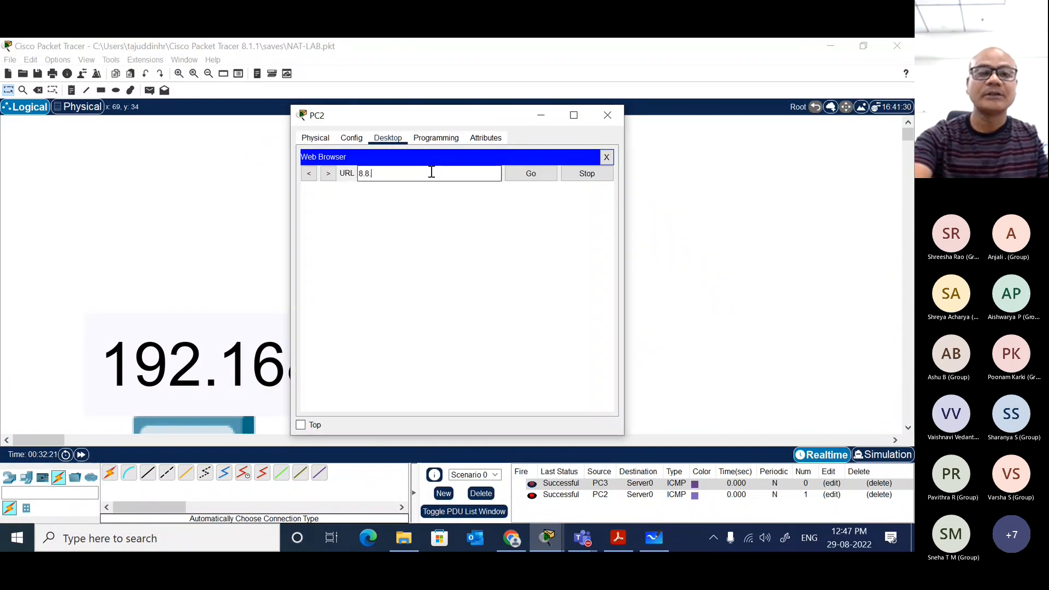
pyautogui.write('8.9')
pyautogui.press('Return')
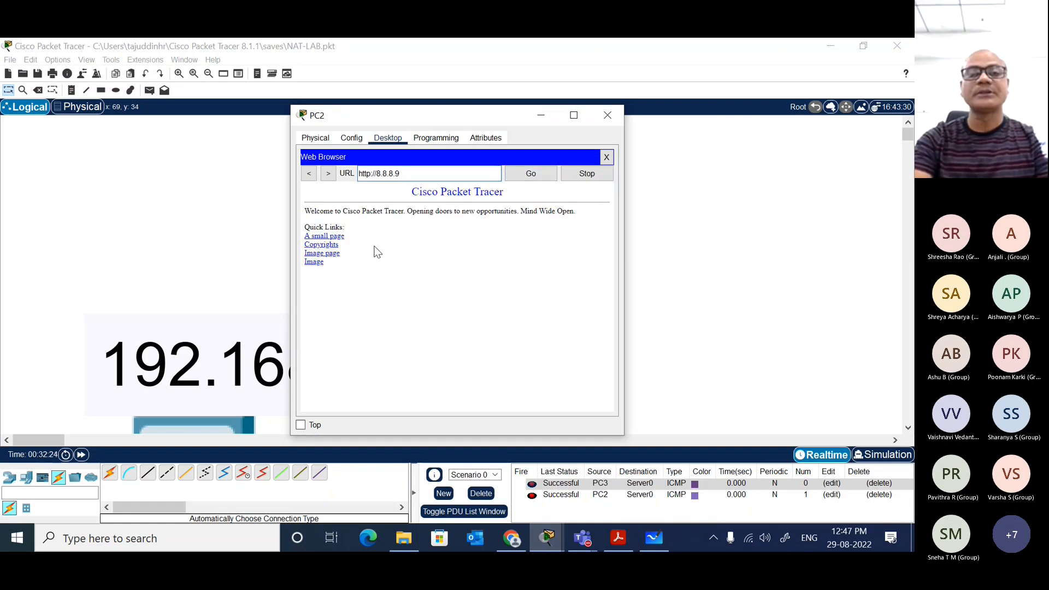
pyautogui.click(339, 255)
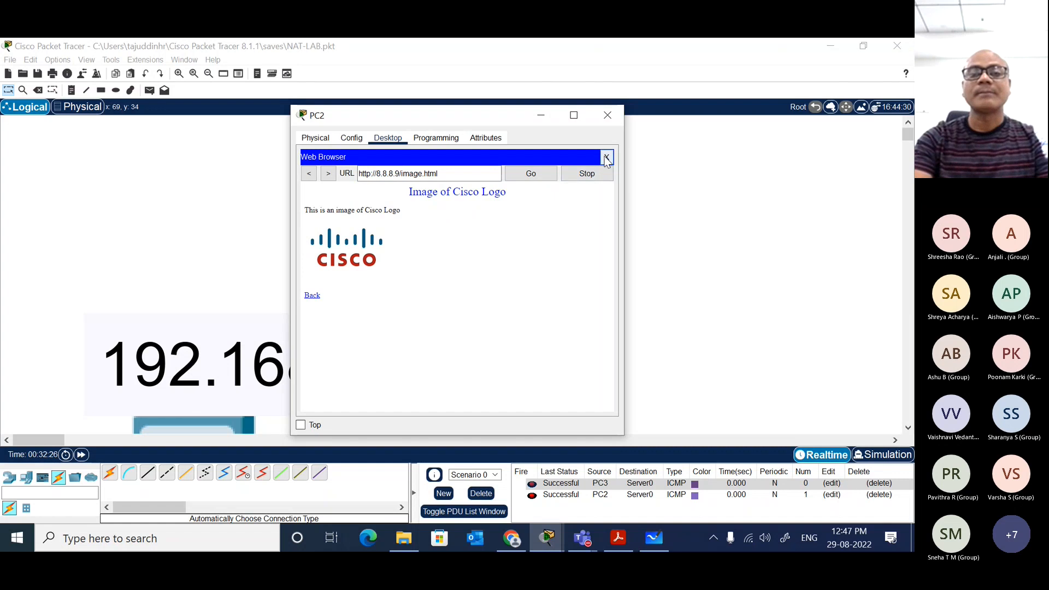
# Step: Close PC2's web browser and window, and open Laptop0's desktop applications
pyautogui.click(606, 157)
pyautogui.click(607, 124)
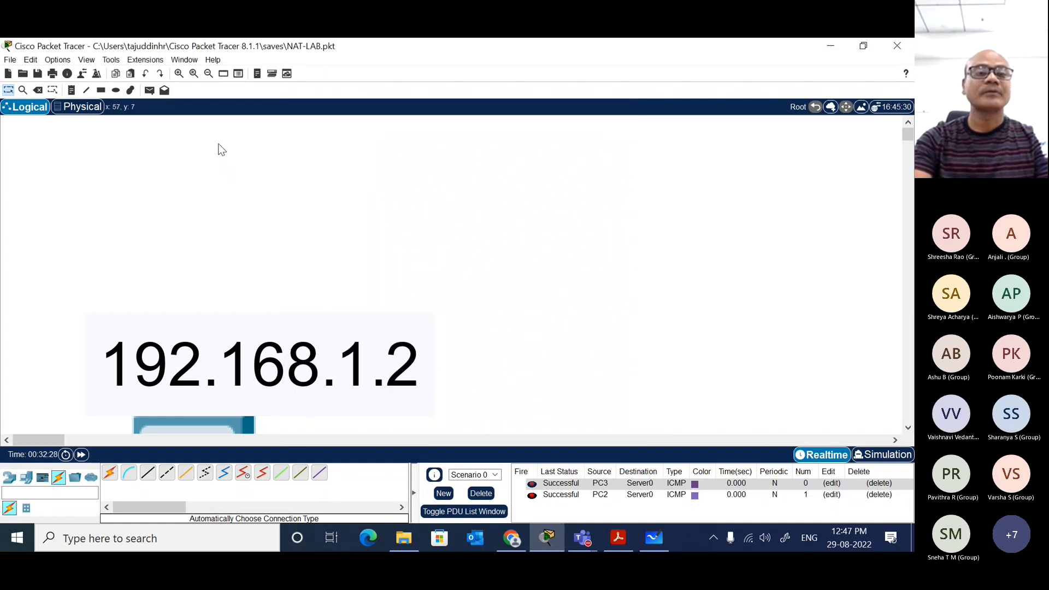
pyautogui.click(209, 74)
pyautogui.click(208, 75)
pyautogui.click(208, 74)
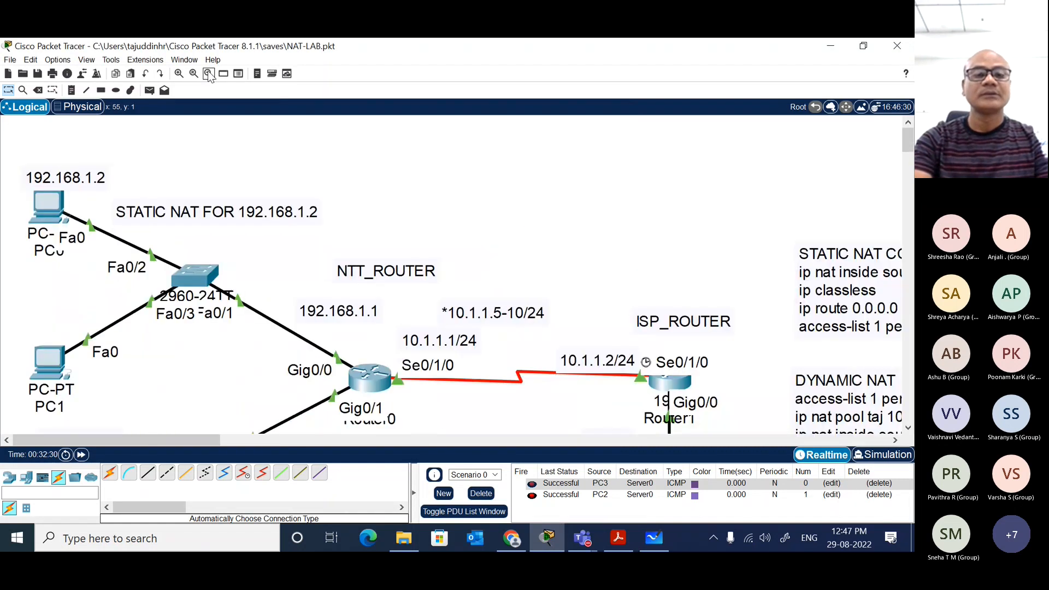
pyautogui.click(208, 74)
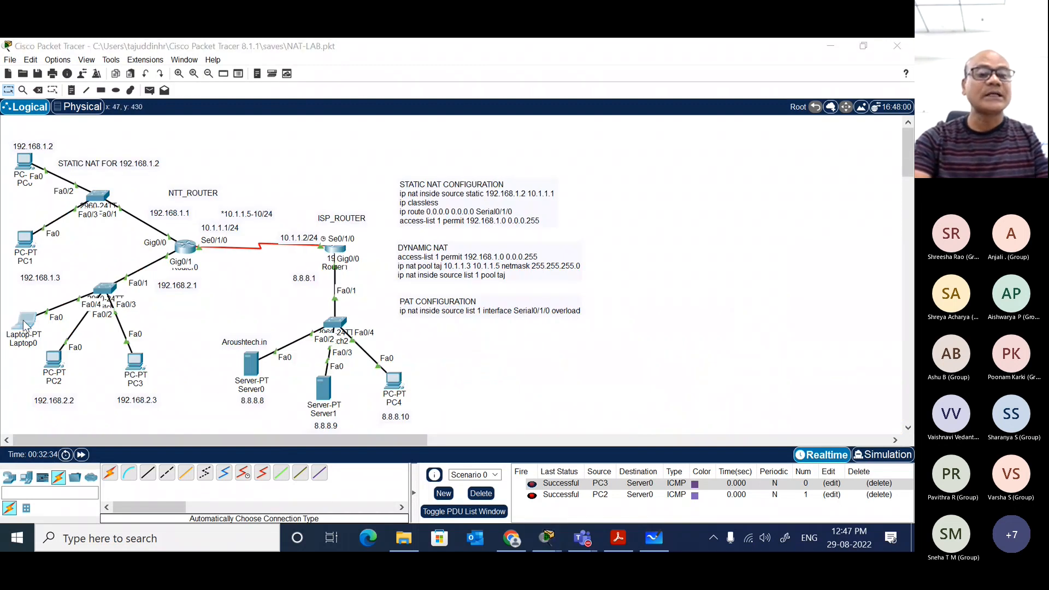
pyautogui.click(24, 326)
pyautogui.click(389, 138)
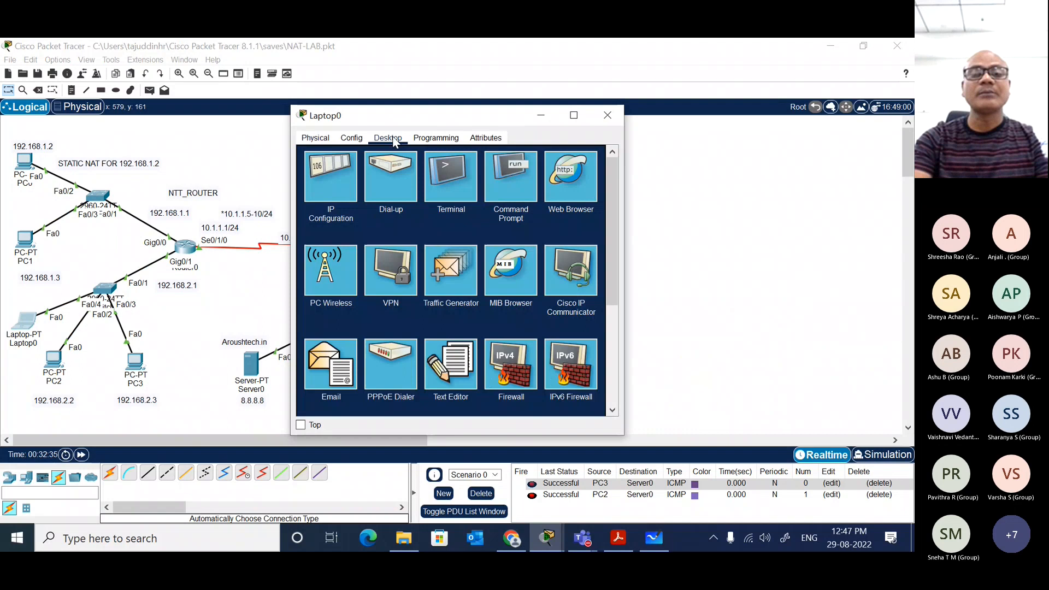
pyautogui.click(521, 183)
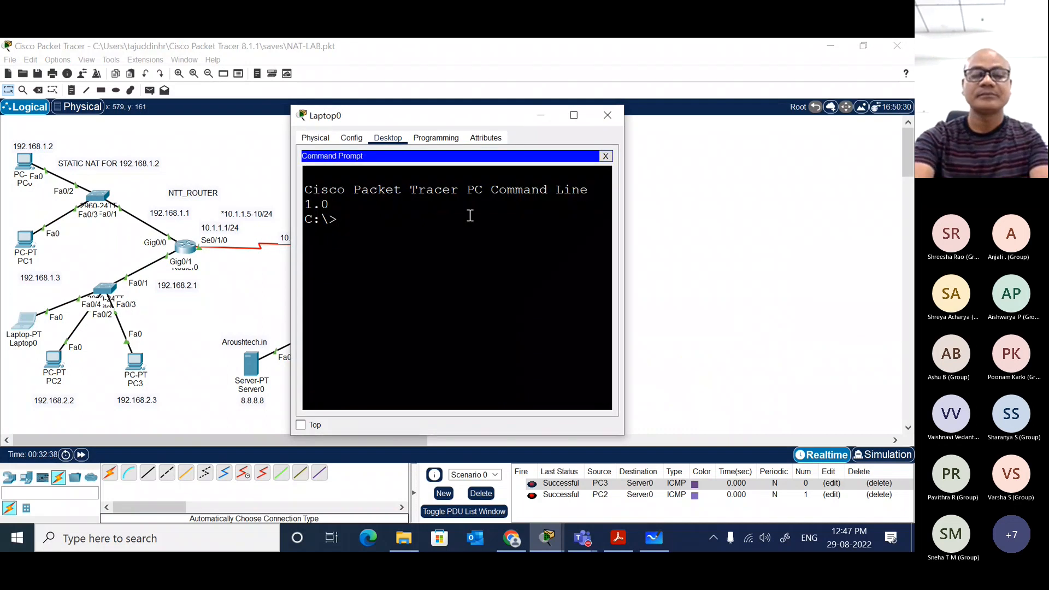
pyautogui.write('ping')
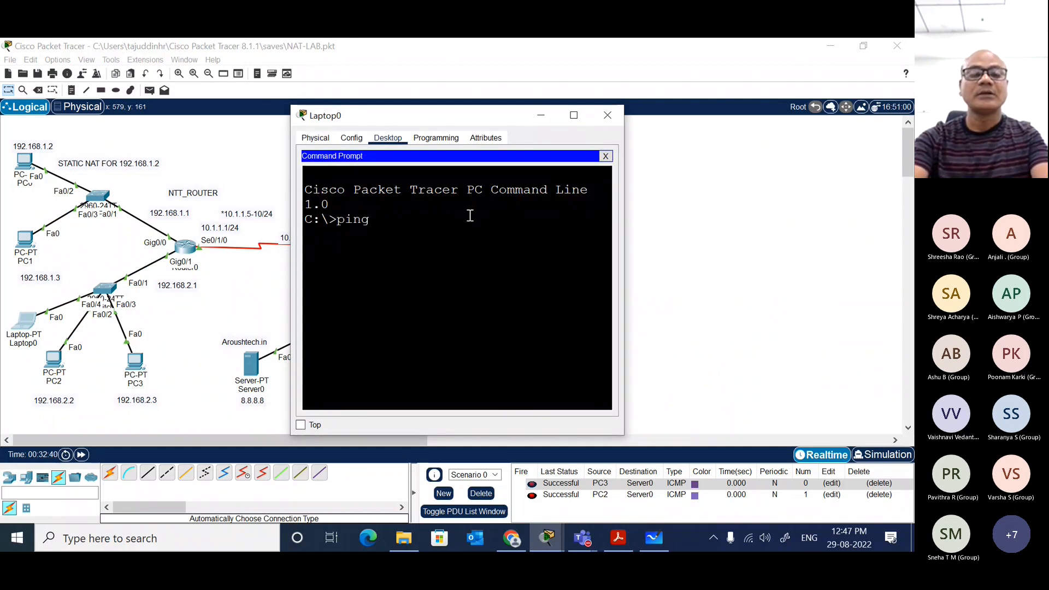
pyautogui.click(605, 156)
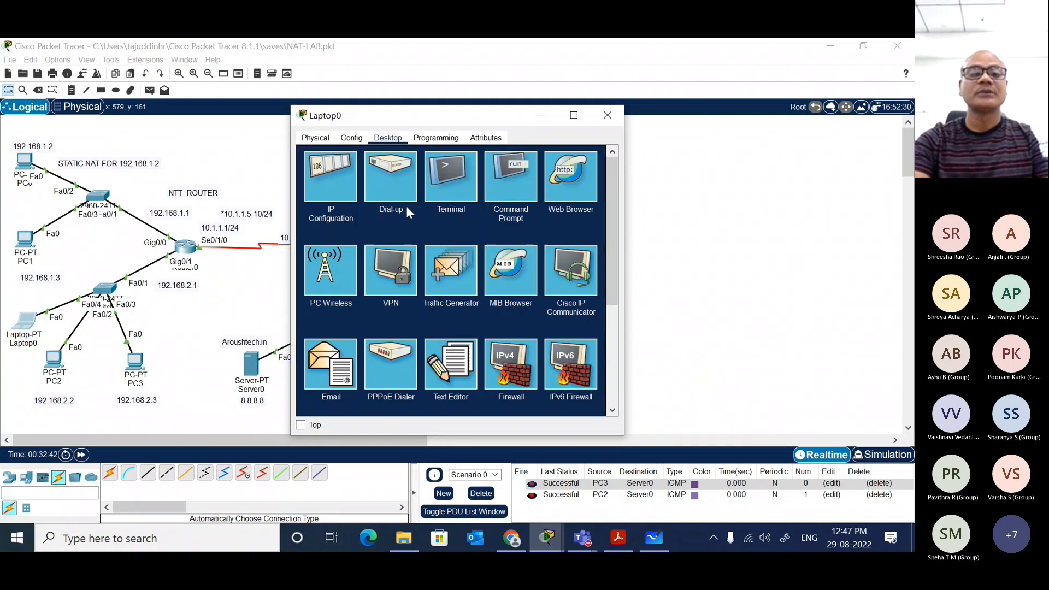
# Step: Configure Laptop0 with static IPv4 address 192.168.2.4, subnet mask 255.255.255.0 and default gateway 192.168.2.1
pyautogui.click(330, 180)
pyautogui.click(433, 213)
pyautogui.write('19')
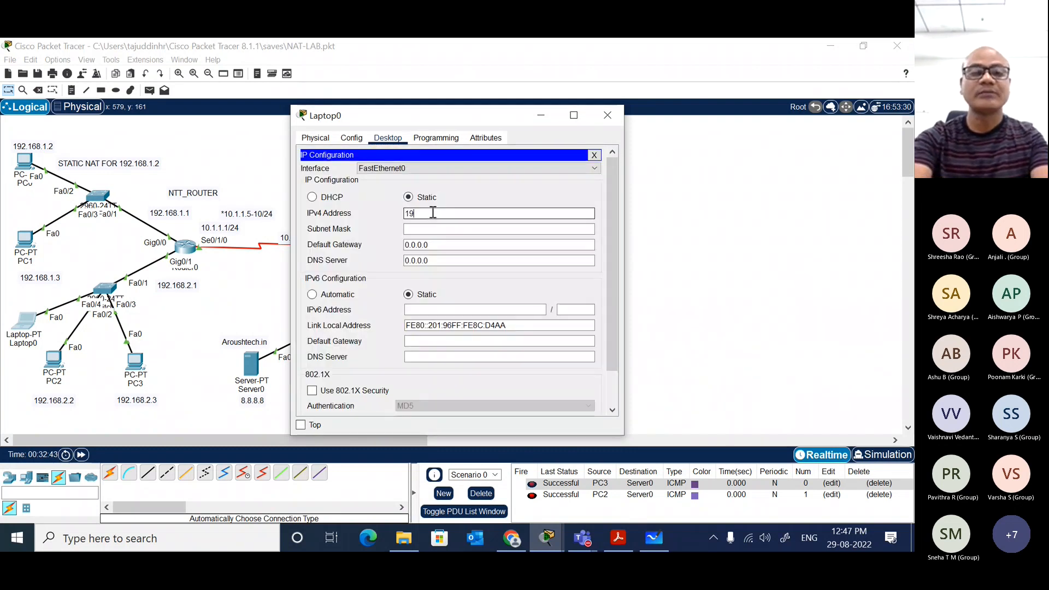
pyautogui.write('2.168.2.')
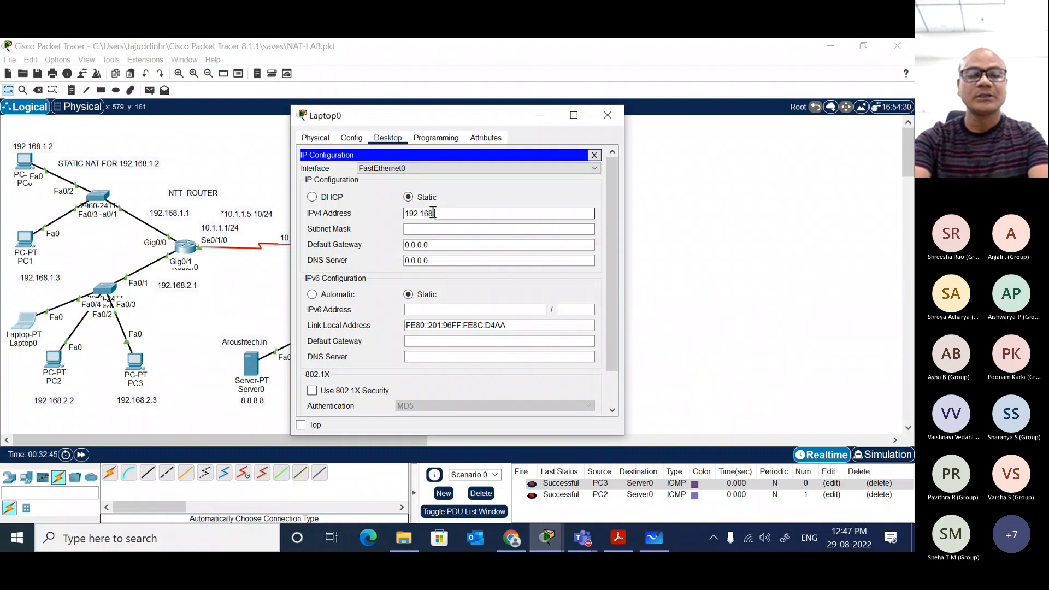
pyautogui.write('4')
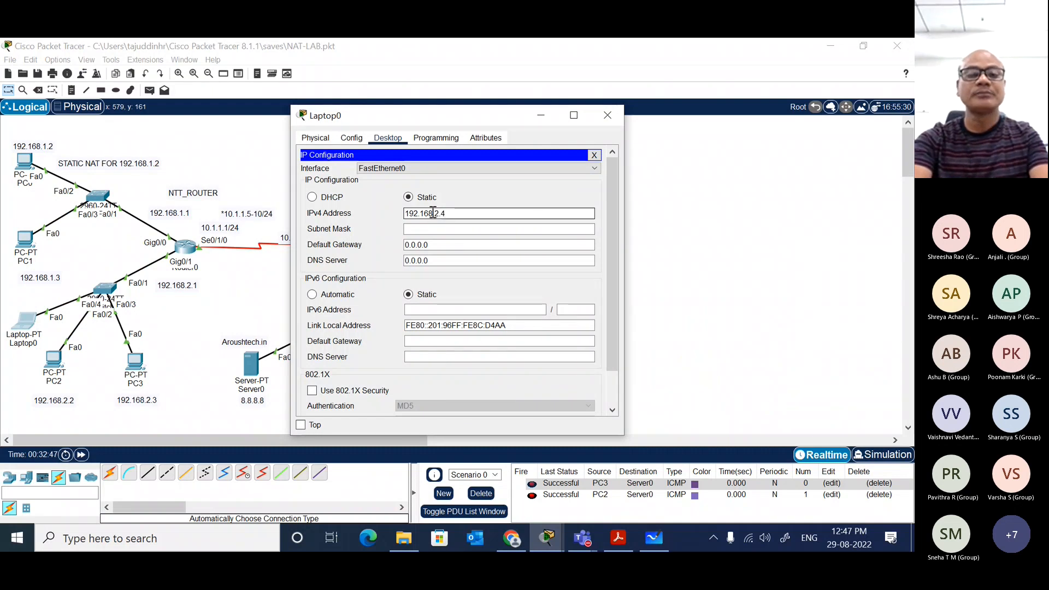
pyautogui.press('Tab')
pyautogui.press('Tab')
pyautogui.write('192.168.2.1')
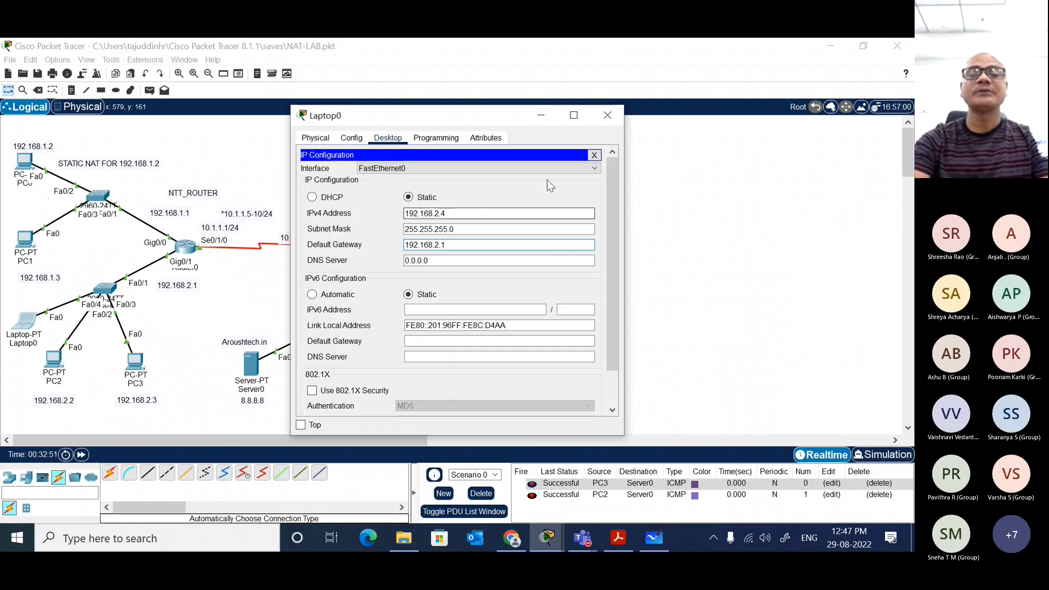
pyautogui.click(594, 154)
# Step: Ping 8.8.8.9 from Laptop0's command prompt and return to the topology
pyautogui.click(498, 173)
pyautogui.write('ping ping')
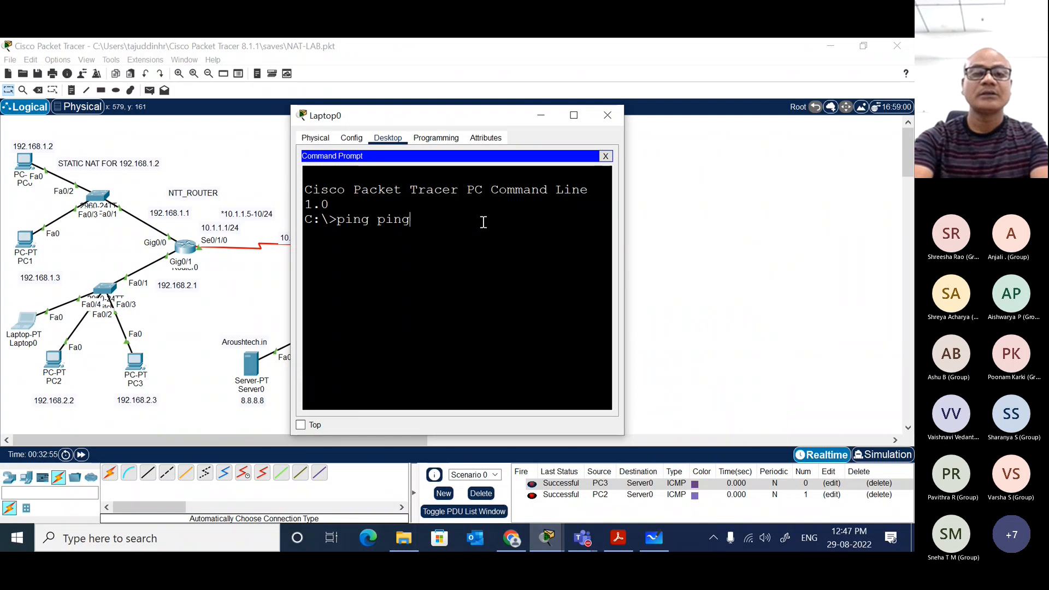
pyautogui.press('BackSpace')
pyautogui.press('BackSpace')
pyautogui.press('BackSpace')
pyautogui.press('BackSpace')
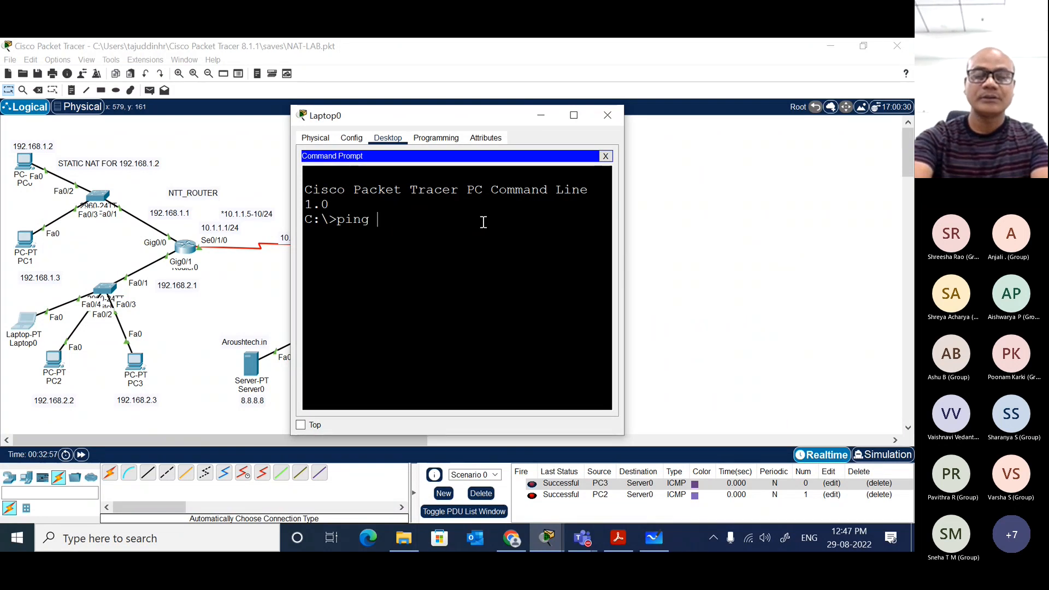
pyautogui.write('8.8.8.')
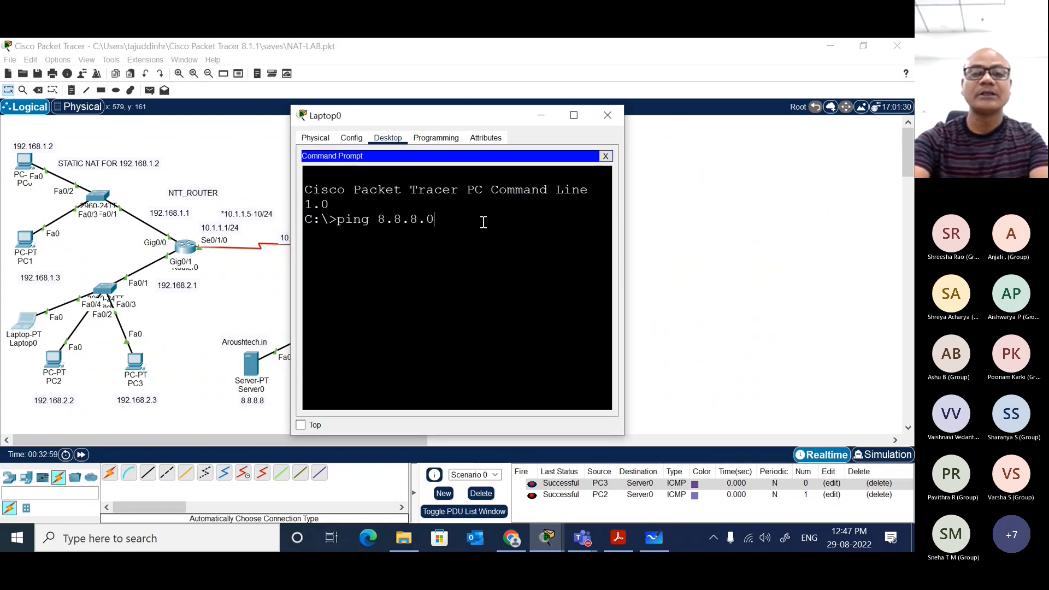
pyautogui.write('0')
pyautogui.press('BackSpace')
pyautogui.write('9')
pyautogui.press('Return')
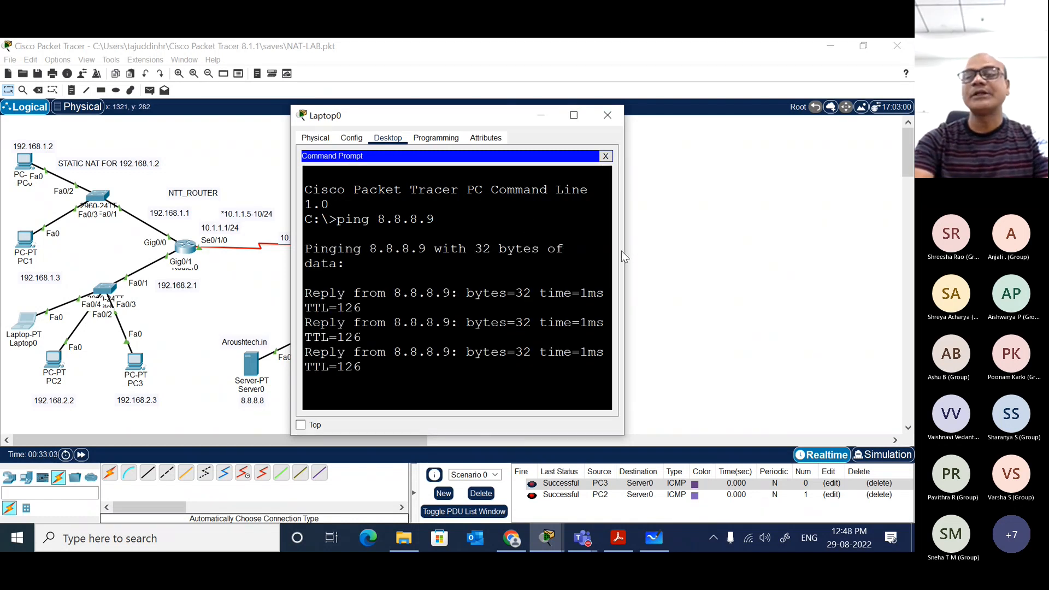
pyautogui.click(732, 220)
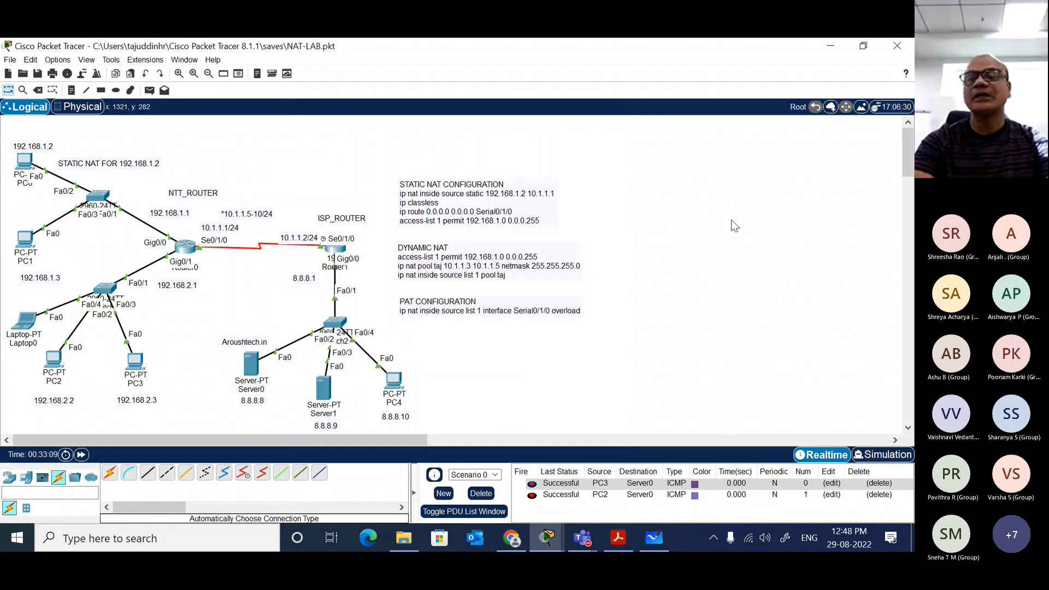
# Step: Run show ip nat translations again in Router0's maximized command-line window
pyautogui.click(184, 246)
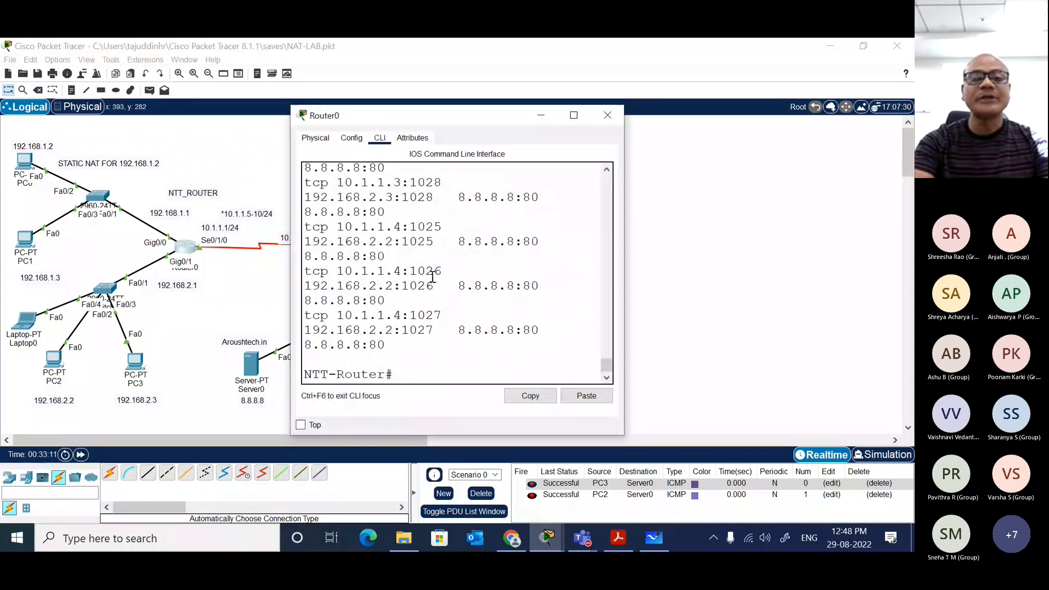
pyautogui.click(573, 116)
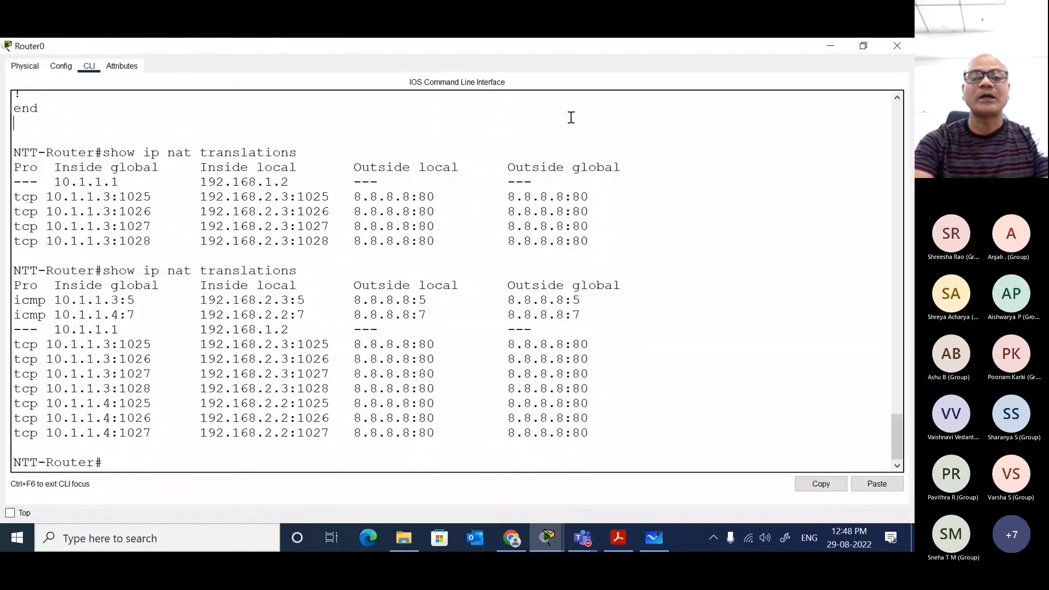
pyautogui.press('Return')
pyautogui.press('Return')
pyautogui.press('Return')
pyautogui.press('Return')
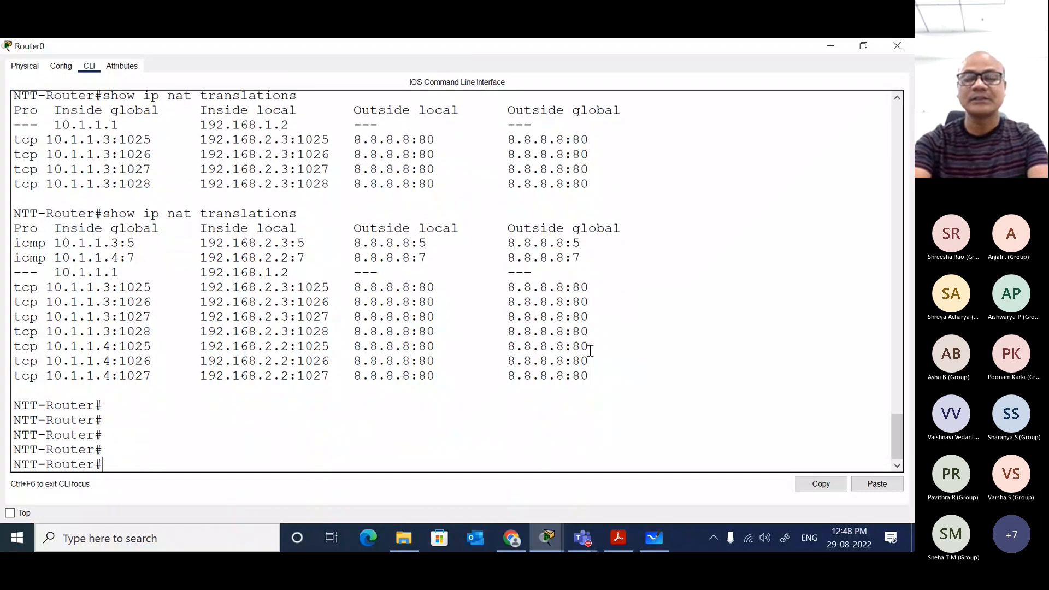
pyautogui.press('Up')
pyautogui.press('Return')
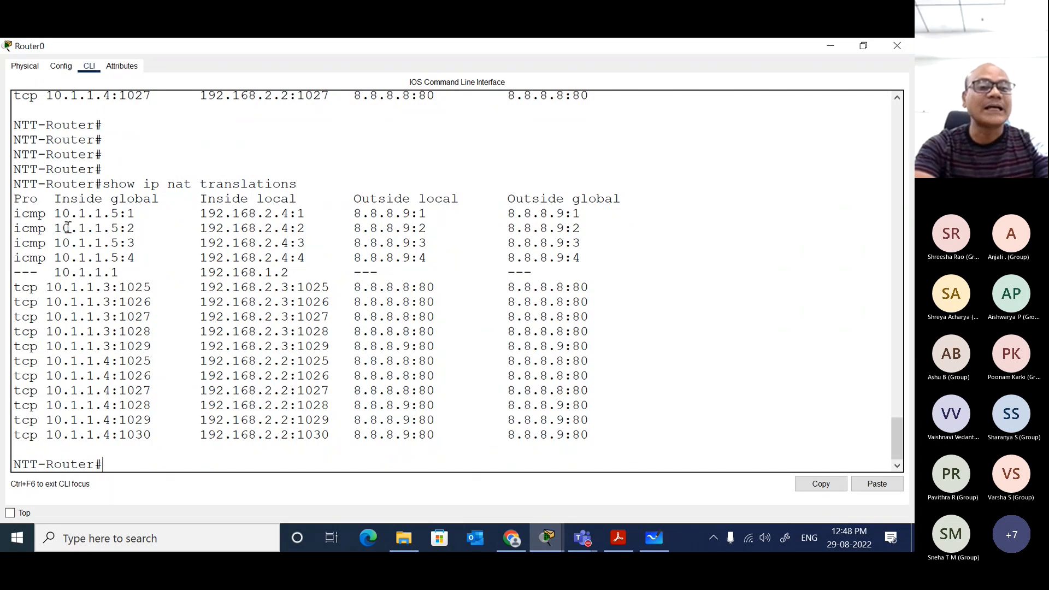
# Step: Examine the inside global and inside local addresses of the ICMP and TCP translations, and close Router0
pyautogui.moveTo(52, 215); pyautogui.dragTo(118, 213)
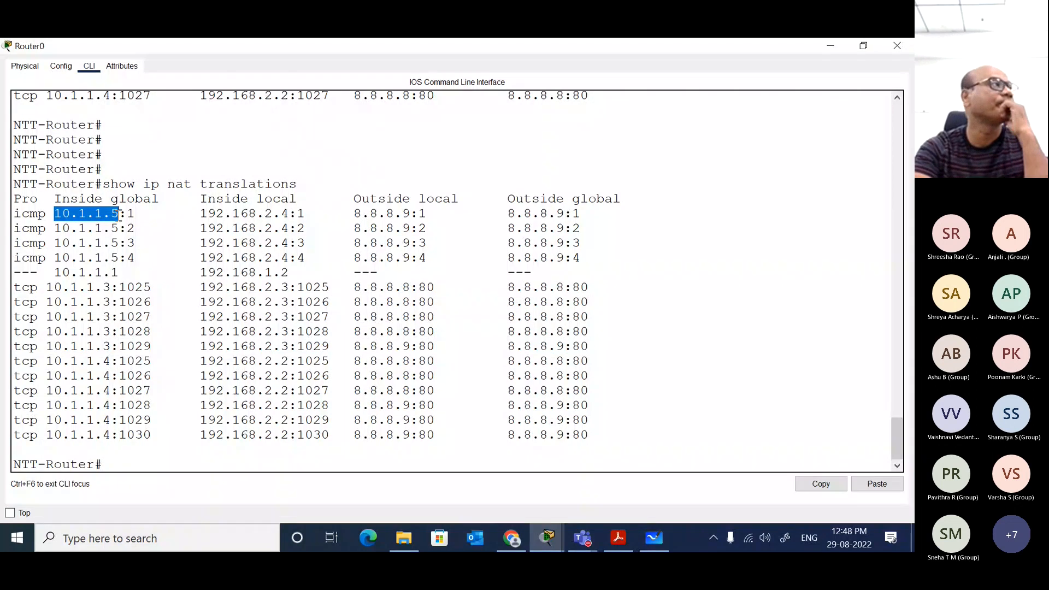
pyautogui.click(49, 290)
pyautogui.moveTo(49, 289); pyautogui.dragTo(113, 345)
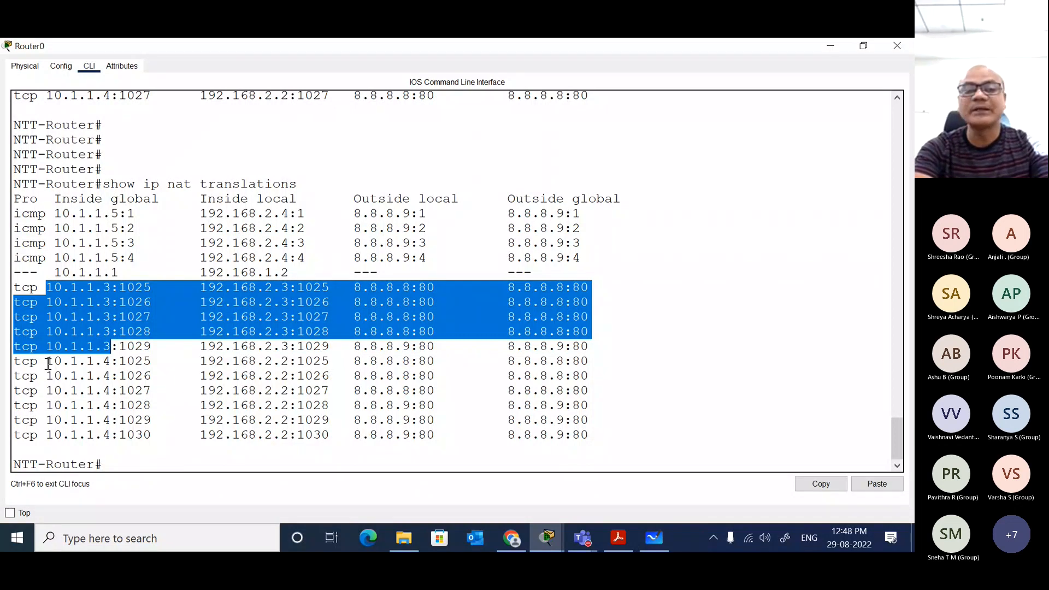
pyautogui.moveTo(48, 361); pyautogui.dragTo(111, 362)
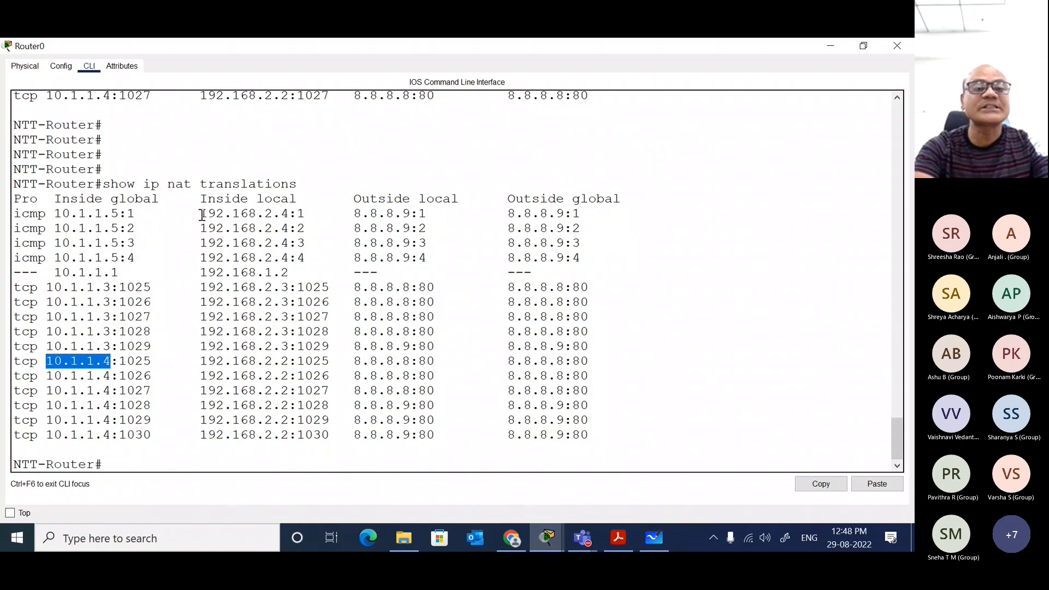
pyautogui.moveTo(202, 213); pyautogui.dragTo(299, 259)
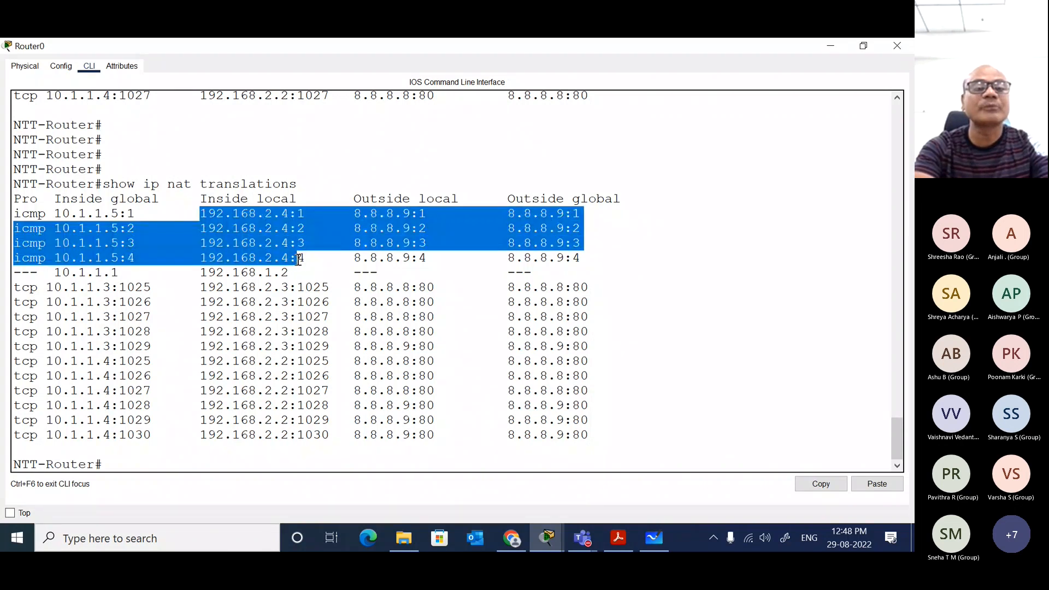
pyautogui.moveTo(122, 213); pyautogui.dragTo(58, 214)
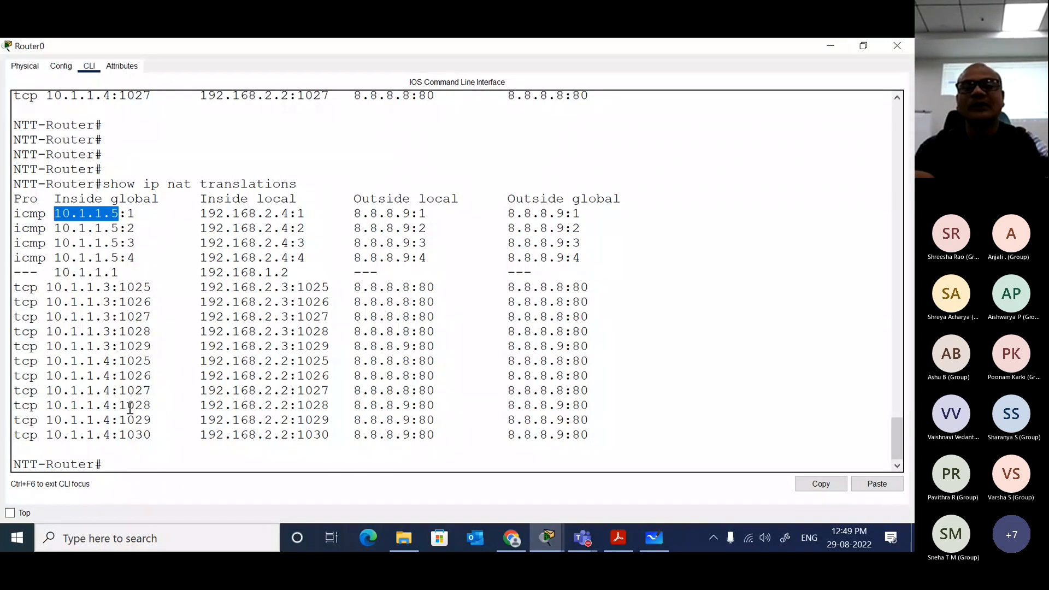
pyautogui.click(896, 52)
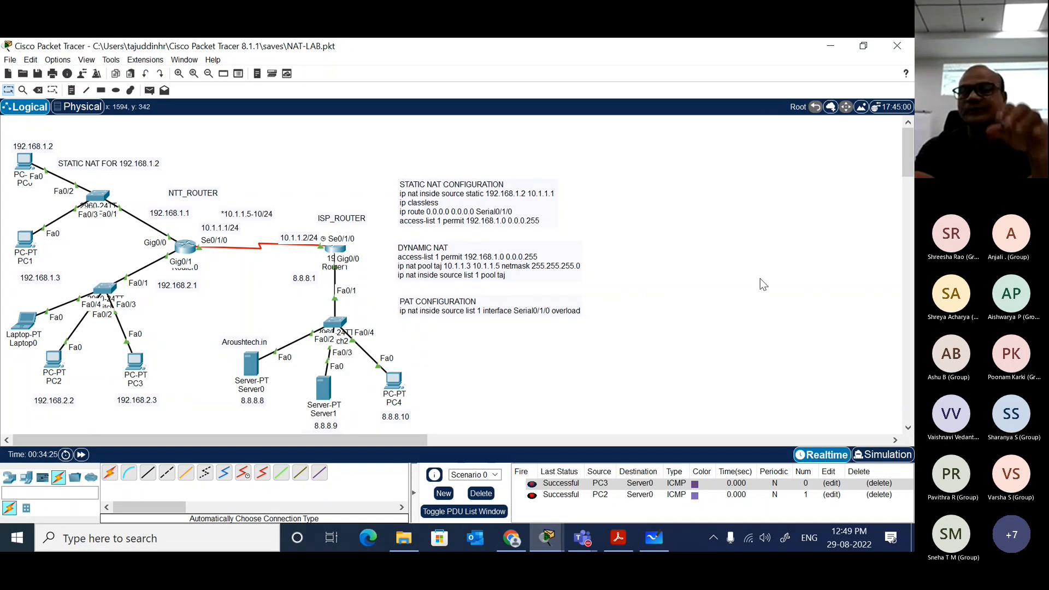
# Step: Save NAT-LAB.pkt and exit Packet Tracer, accepting the offer to save the work
pyautogui.scroll(-3, 763, 284)
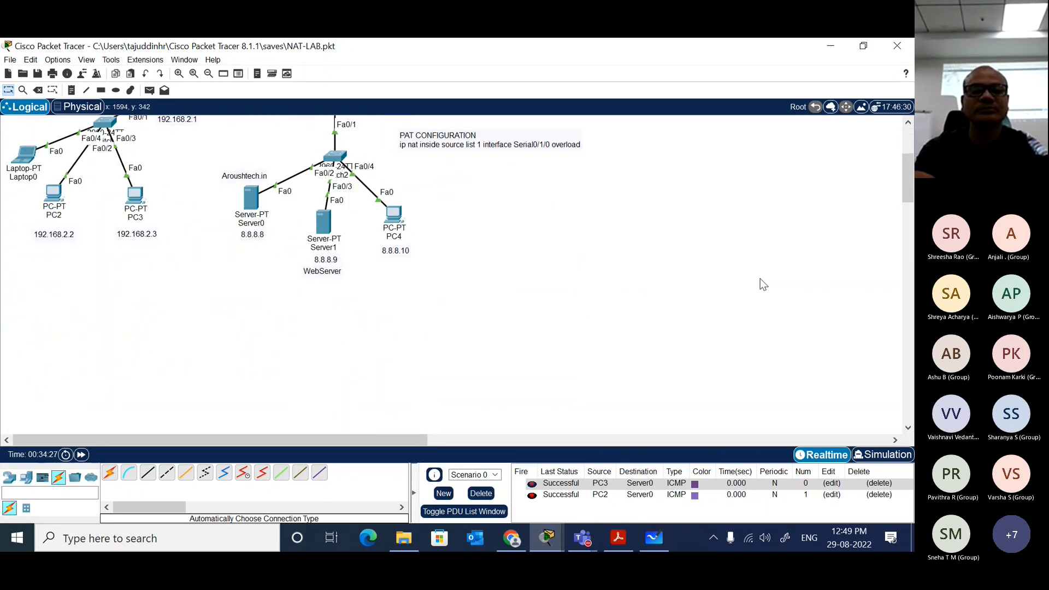
pyautogui.scroll(3, 763, 284)
pyautogui.hotkey('ctrl', 's')
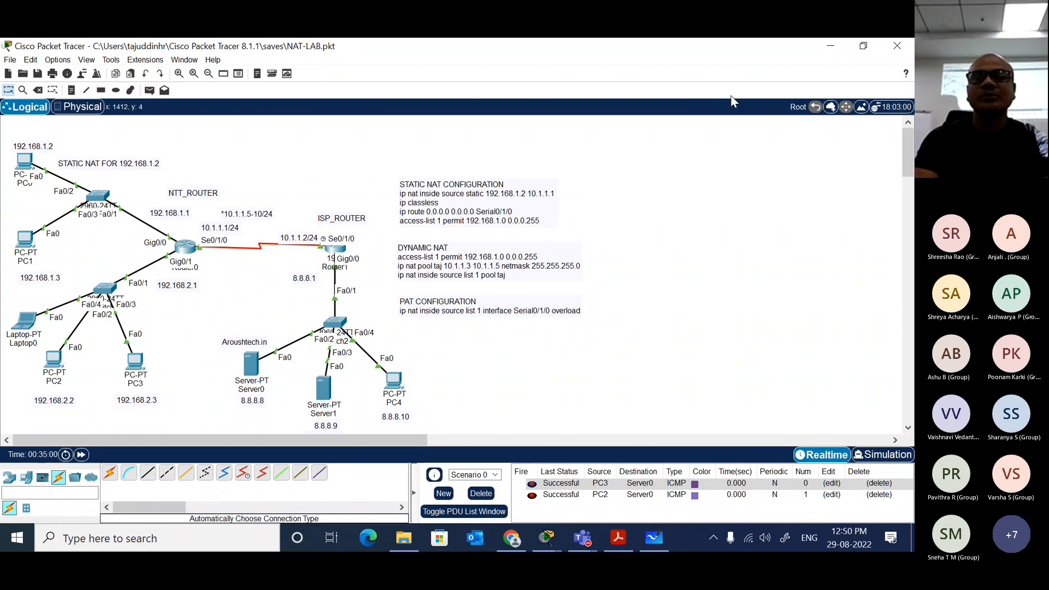
pyautogui.click(897, 45)
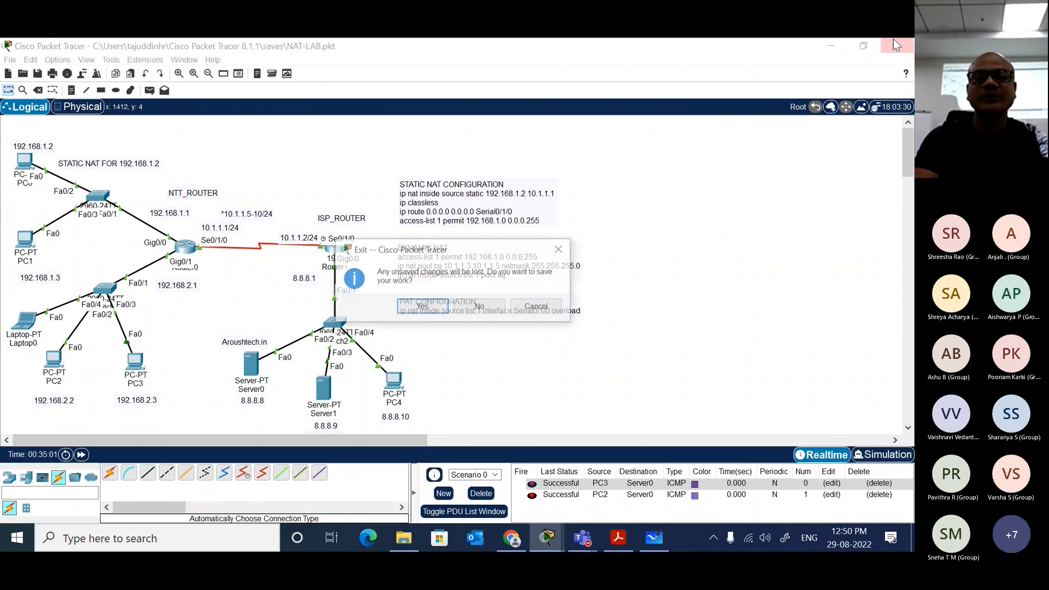
pyautogui.click(422, 306)
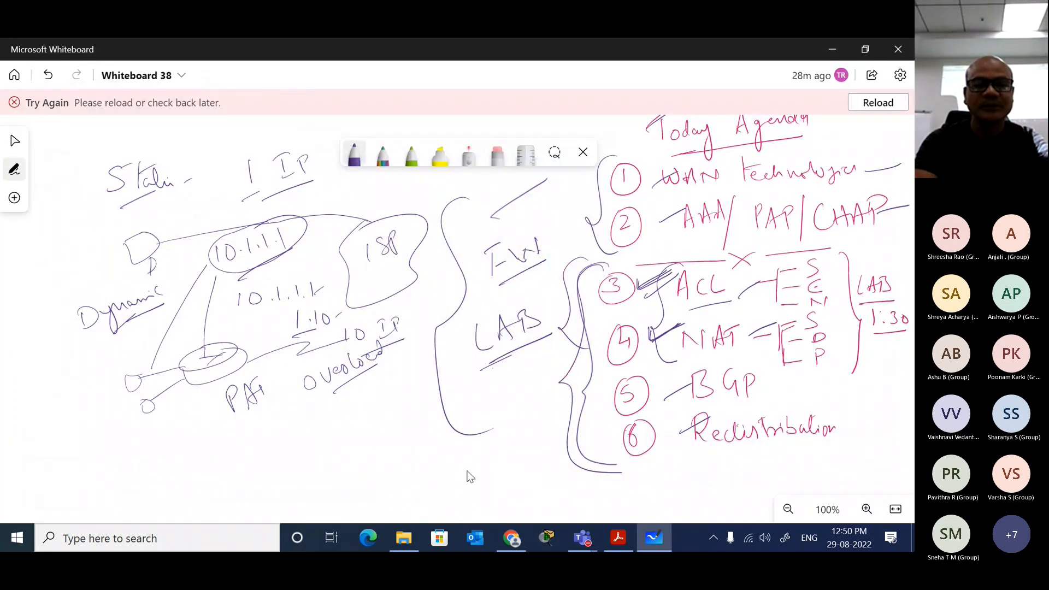
# Step: Attach NAT-LAB.pkt from the saves folder to a new conversation in the GT training 2022 General channel on Teams and post it
pyautogui.click(403, 538)
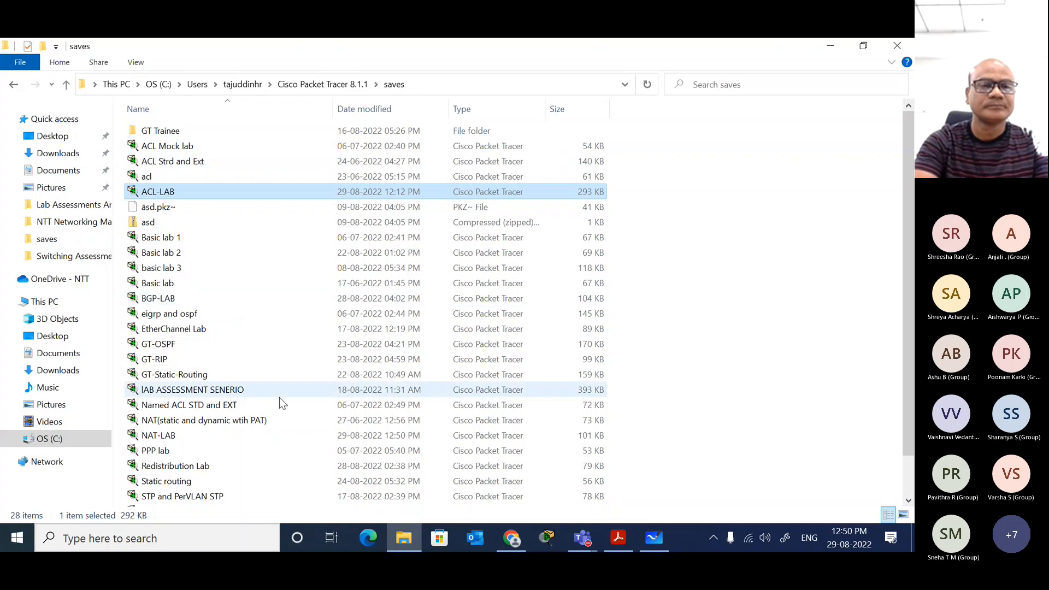
pyautogui.click(234, 436)
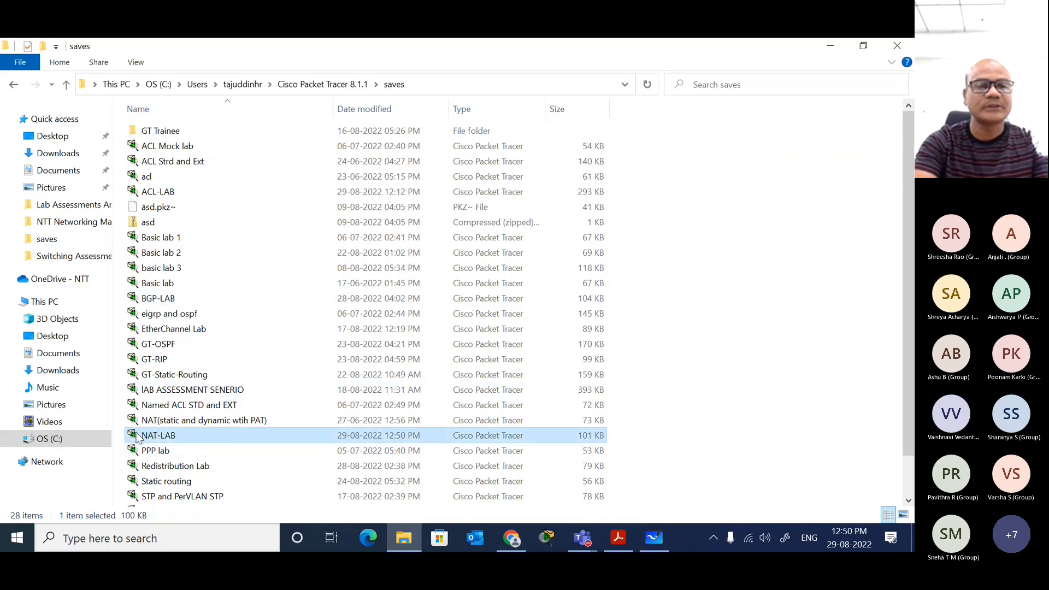
pyautogui.moveTo(154, 434); pyautogui.dragTo(433, 441)
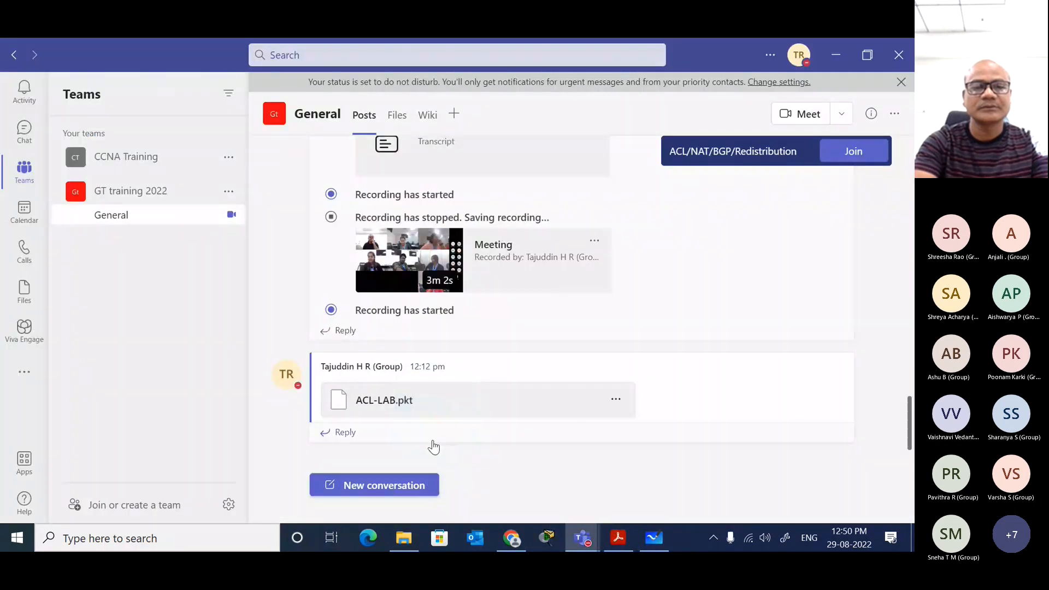
pyautogui.click(400, 482)
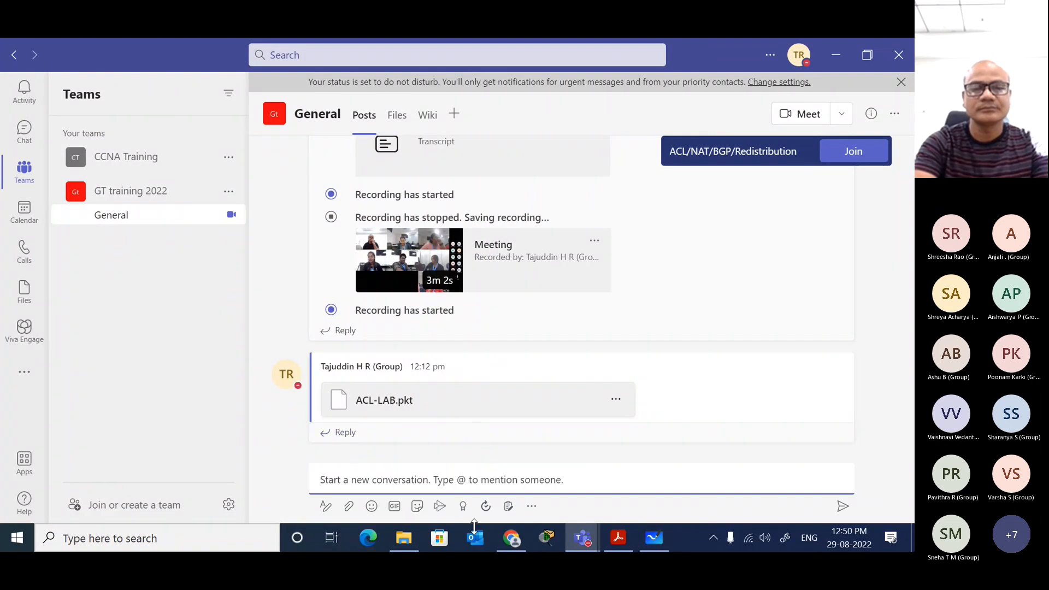
pyautogui.click(403, 538)
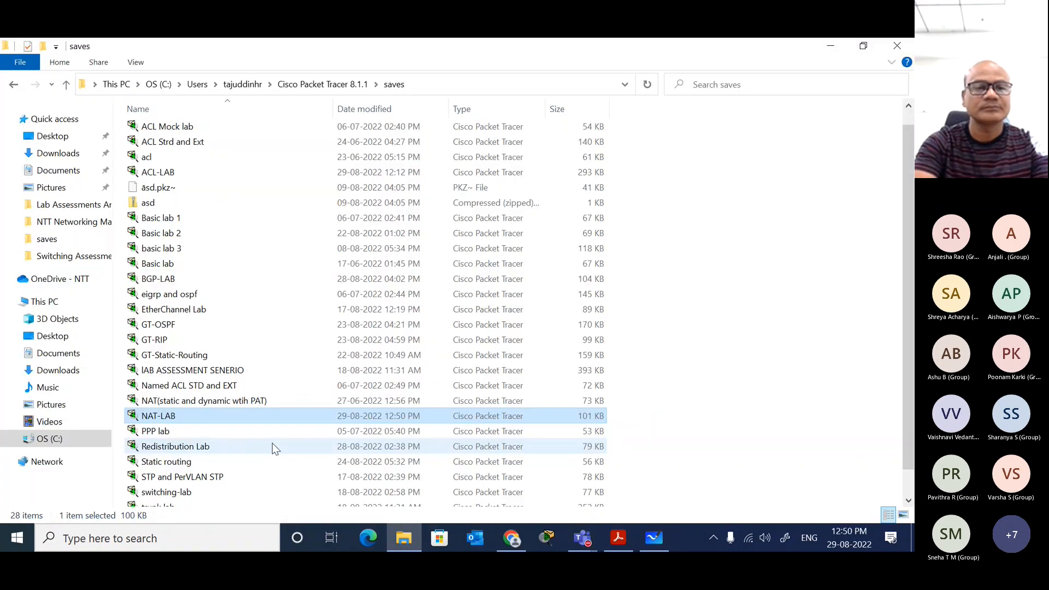
pyautogui.moveTo(263, 416); pyautogui.dragTo(442, 485)
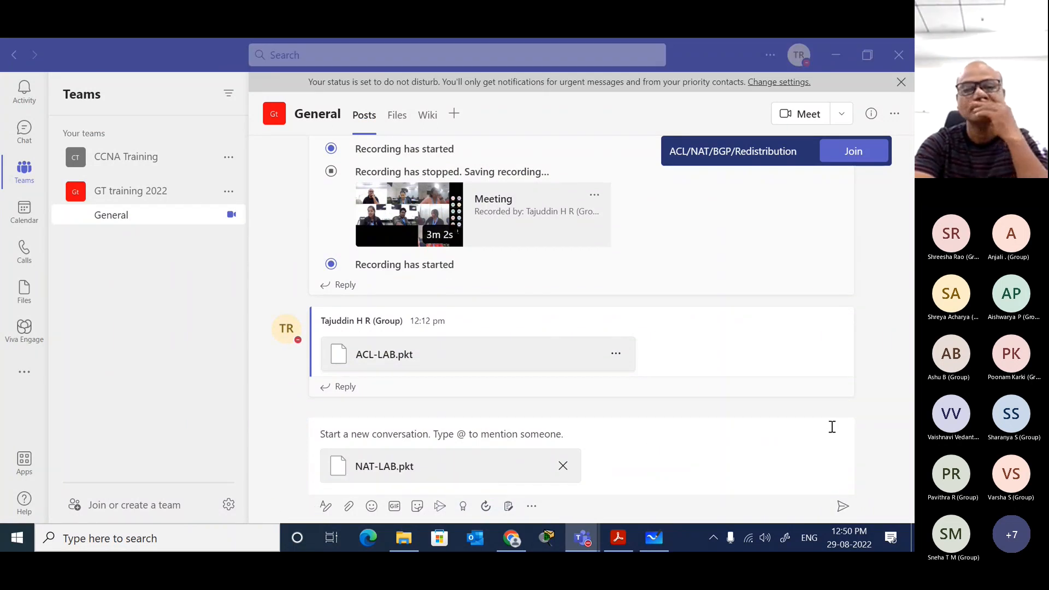
pyautogui.click(841, 505)
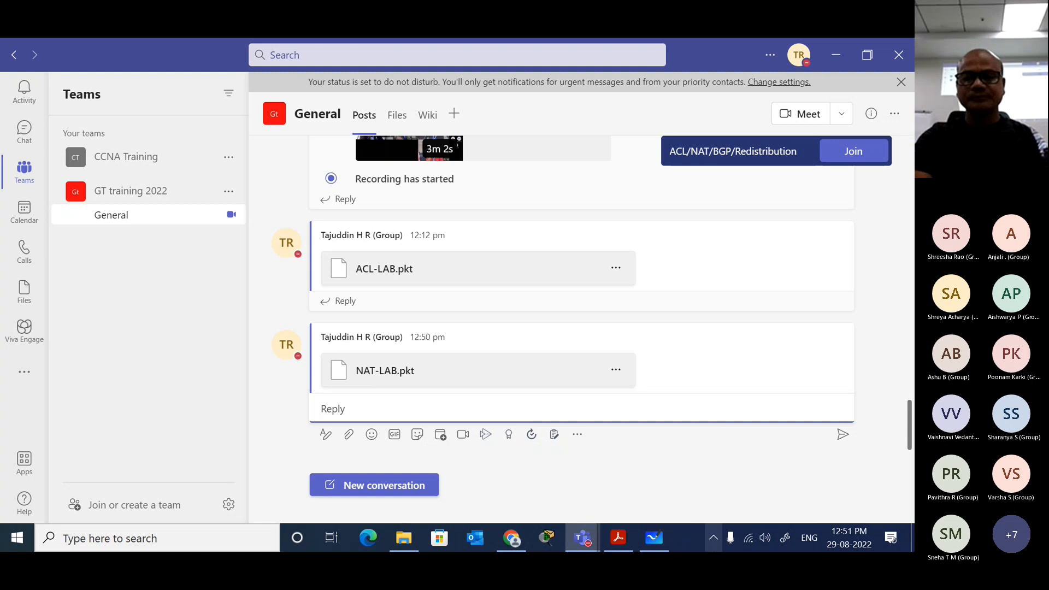
# Step: Relaunch Packet Tracer and switch to the ACL/NAT/BGP/Redistribution meeting window in Teams, minimizing the channel and saves folder windows
pyautogui.click(548, 537)
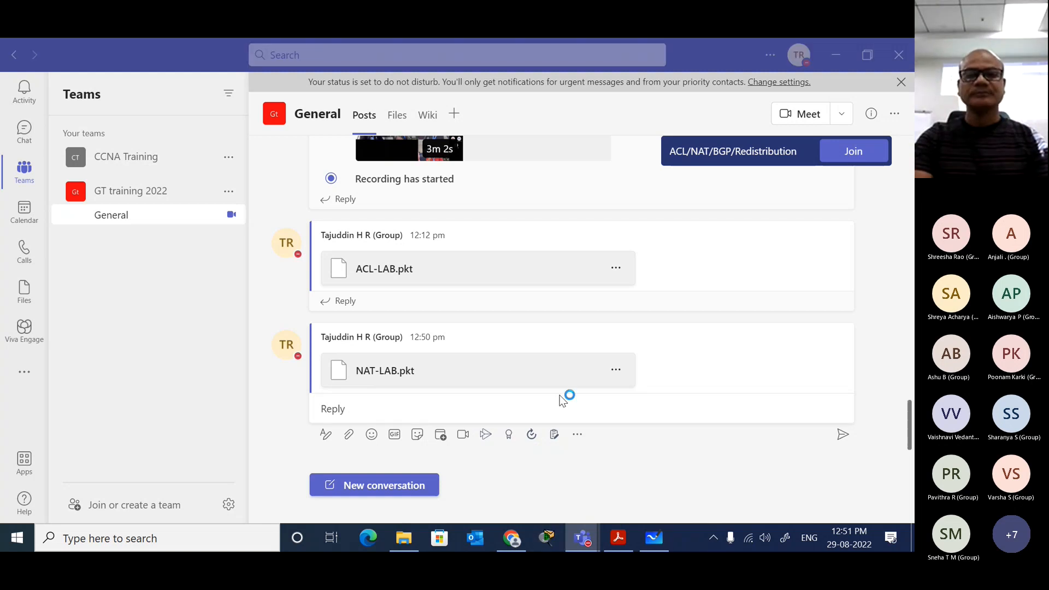
pyautogui.click(836, 56)
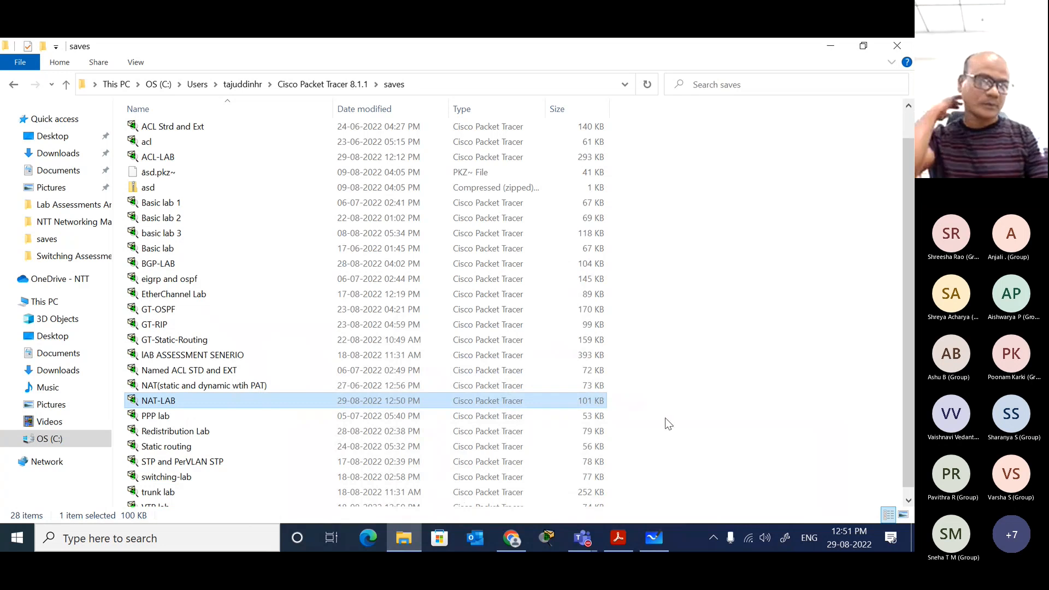
pyautogui.click(830, 47)
pyautogui.moveTo(588, 535)
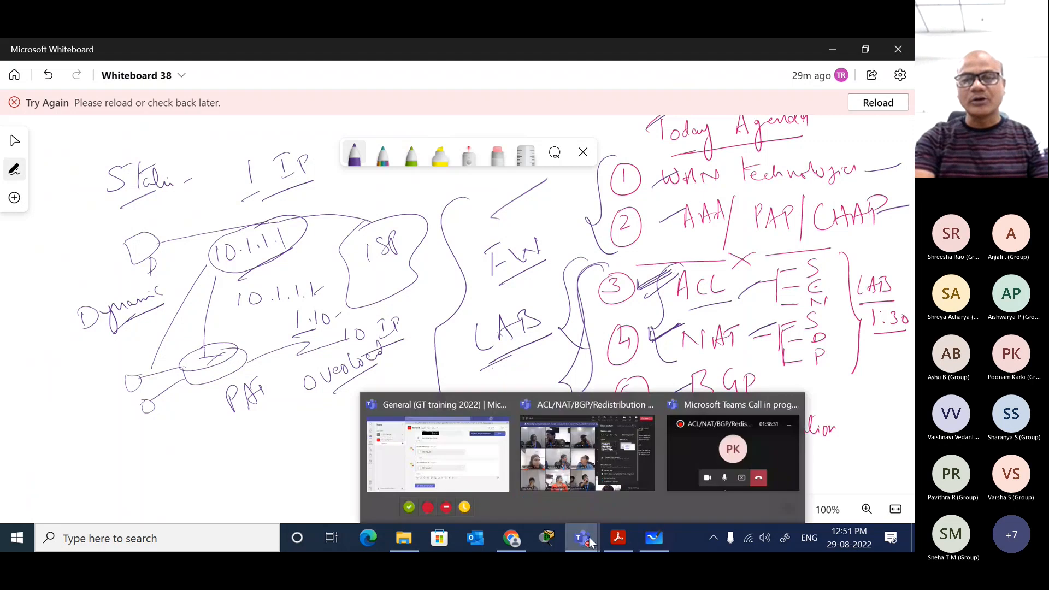
pyautogui.click(572, 435)
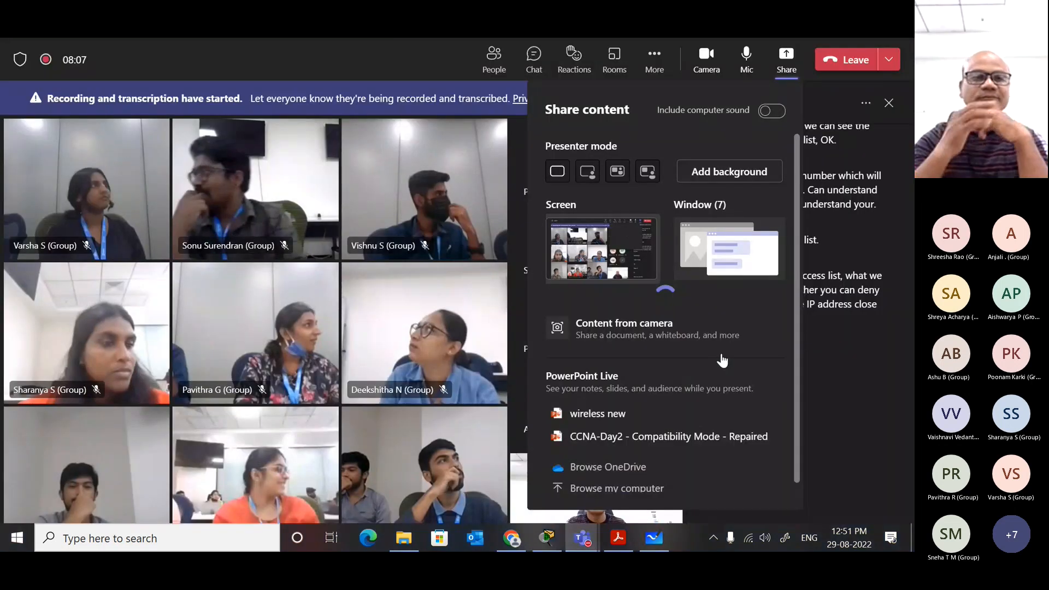
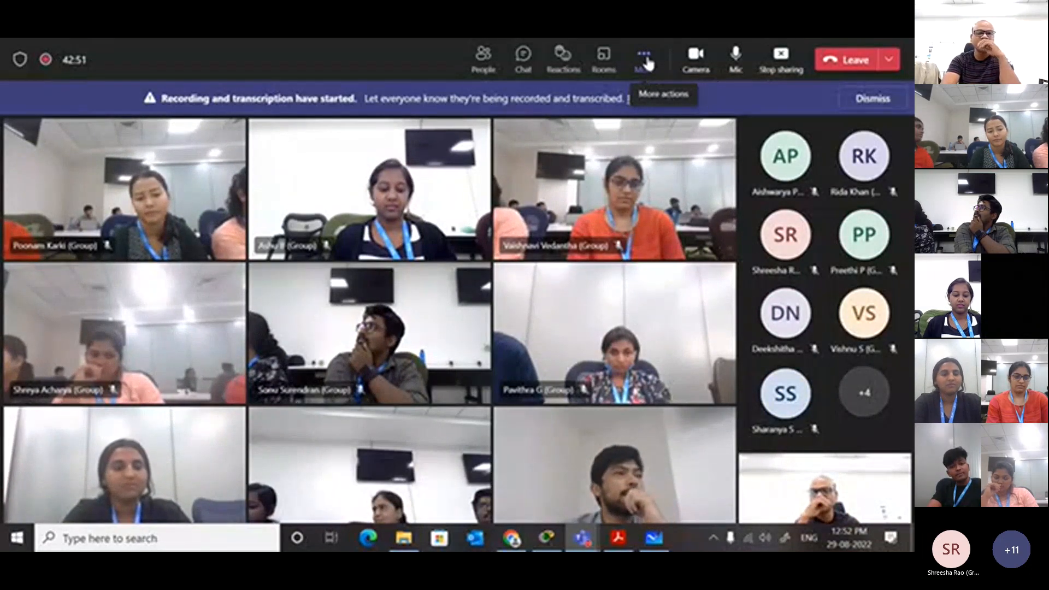
# Step: Open the list of additional actions for the ongoing training meeting
pyautogui.moveTo(586, 540)
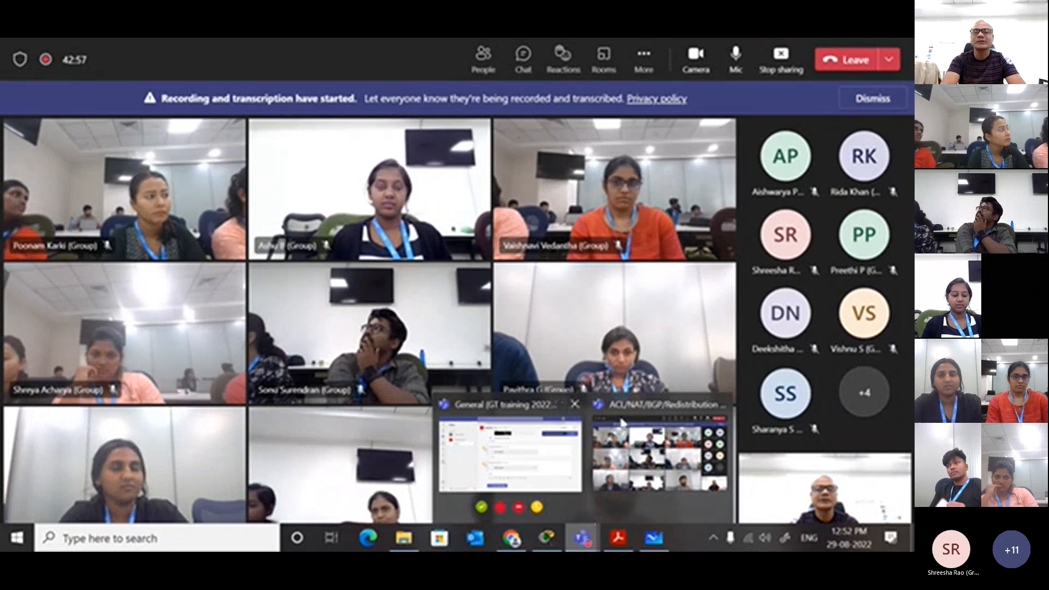
pyautogui.click(643, 60)
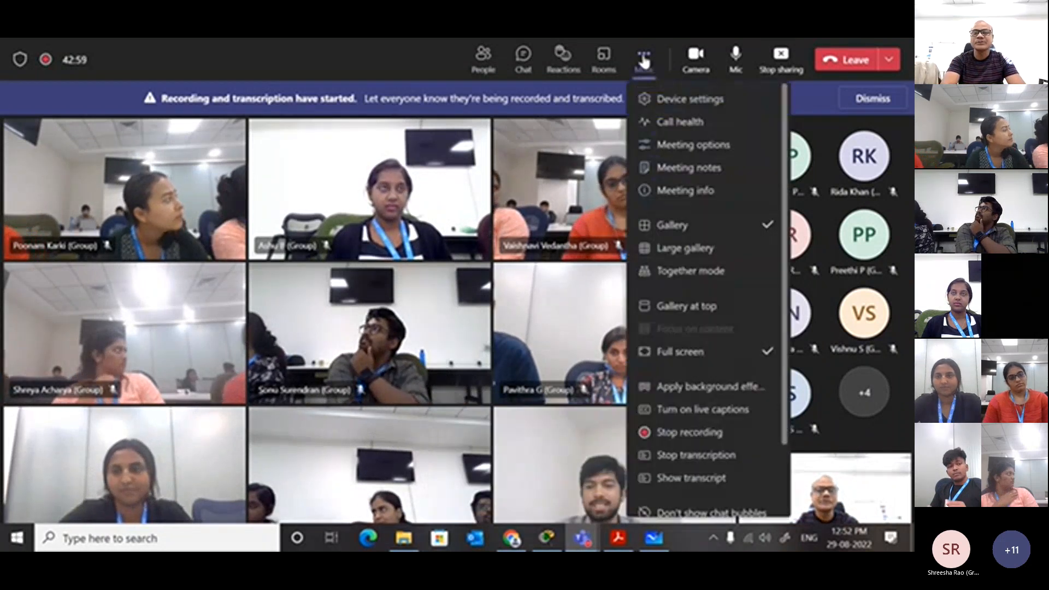